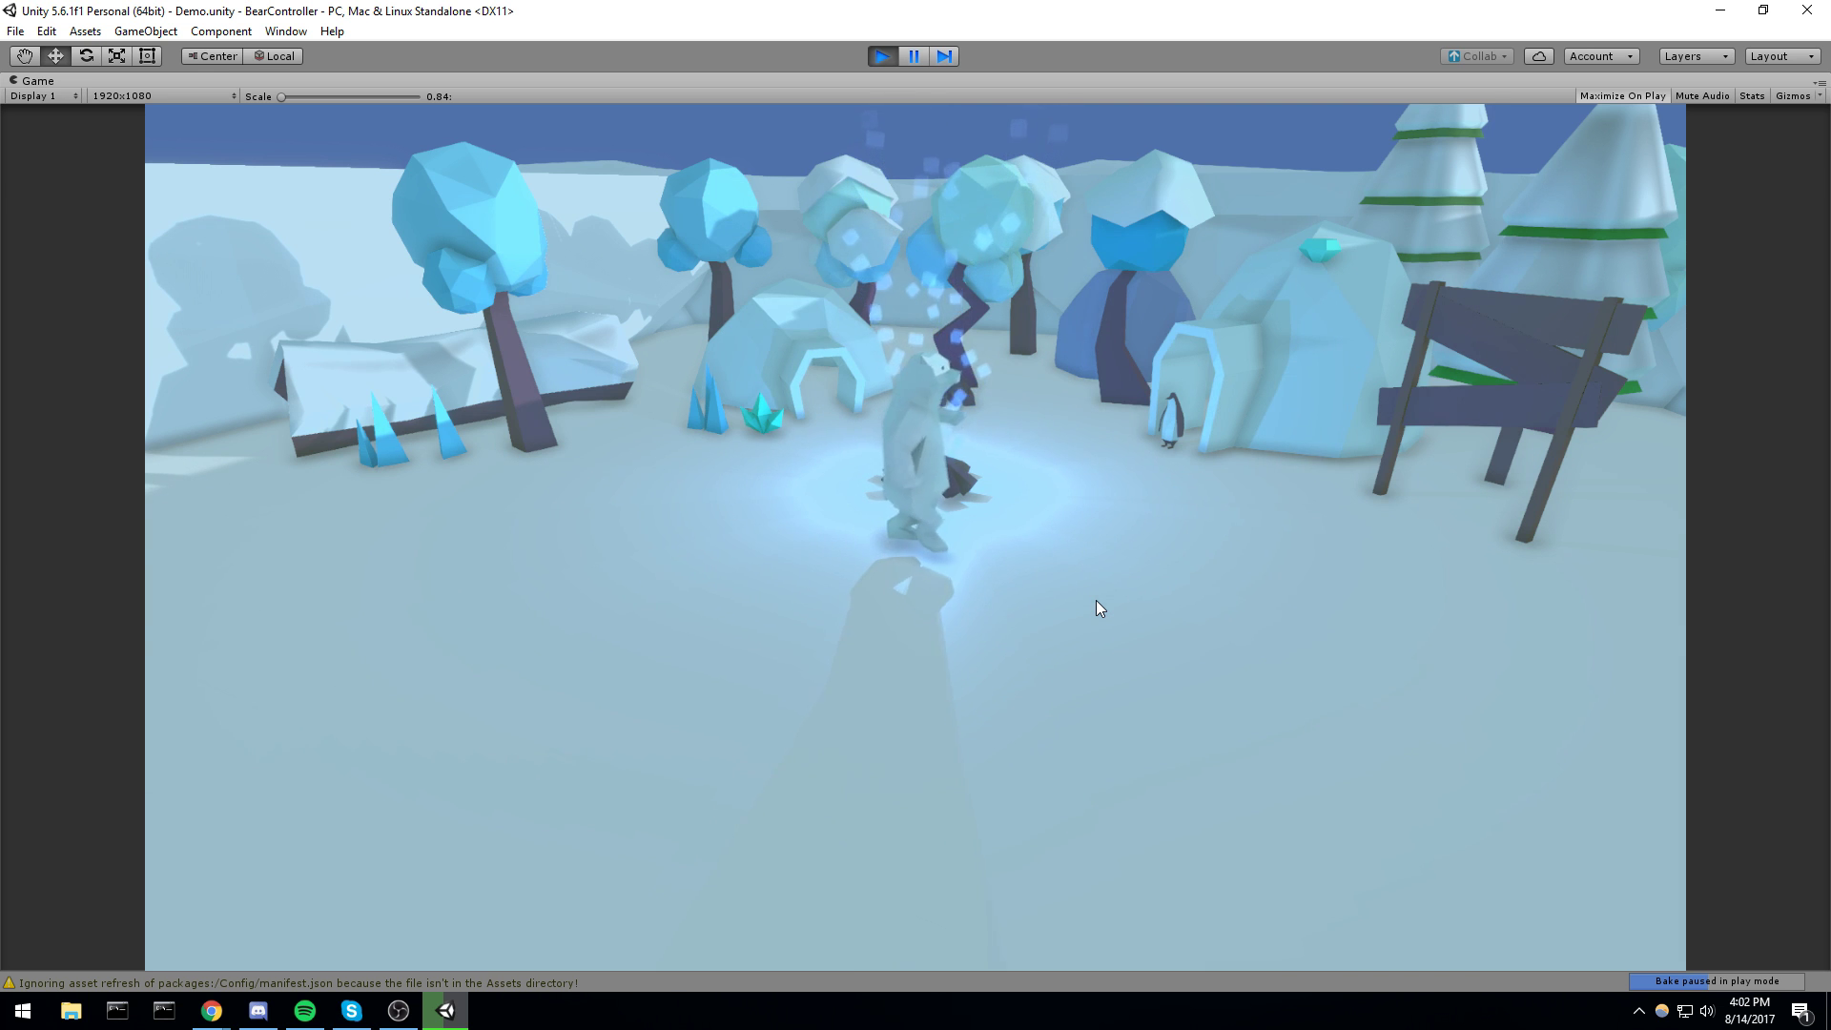
Play-test the demo scene by walking the bear around the campfire in several directions
{"action": "key", "text": "d"}
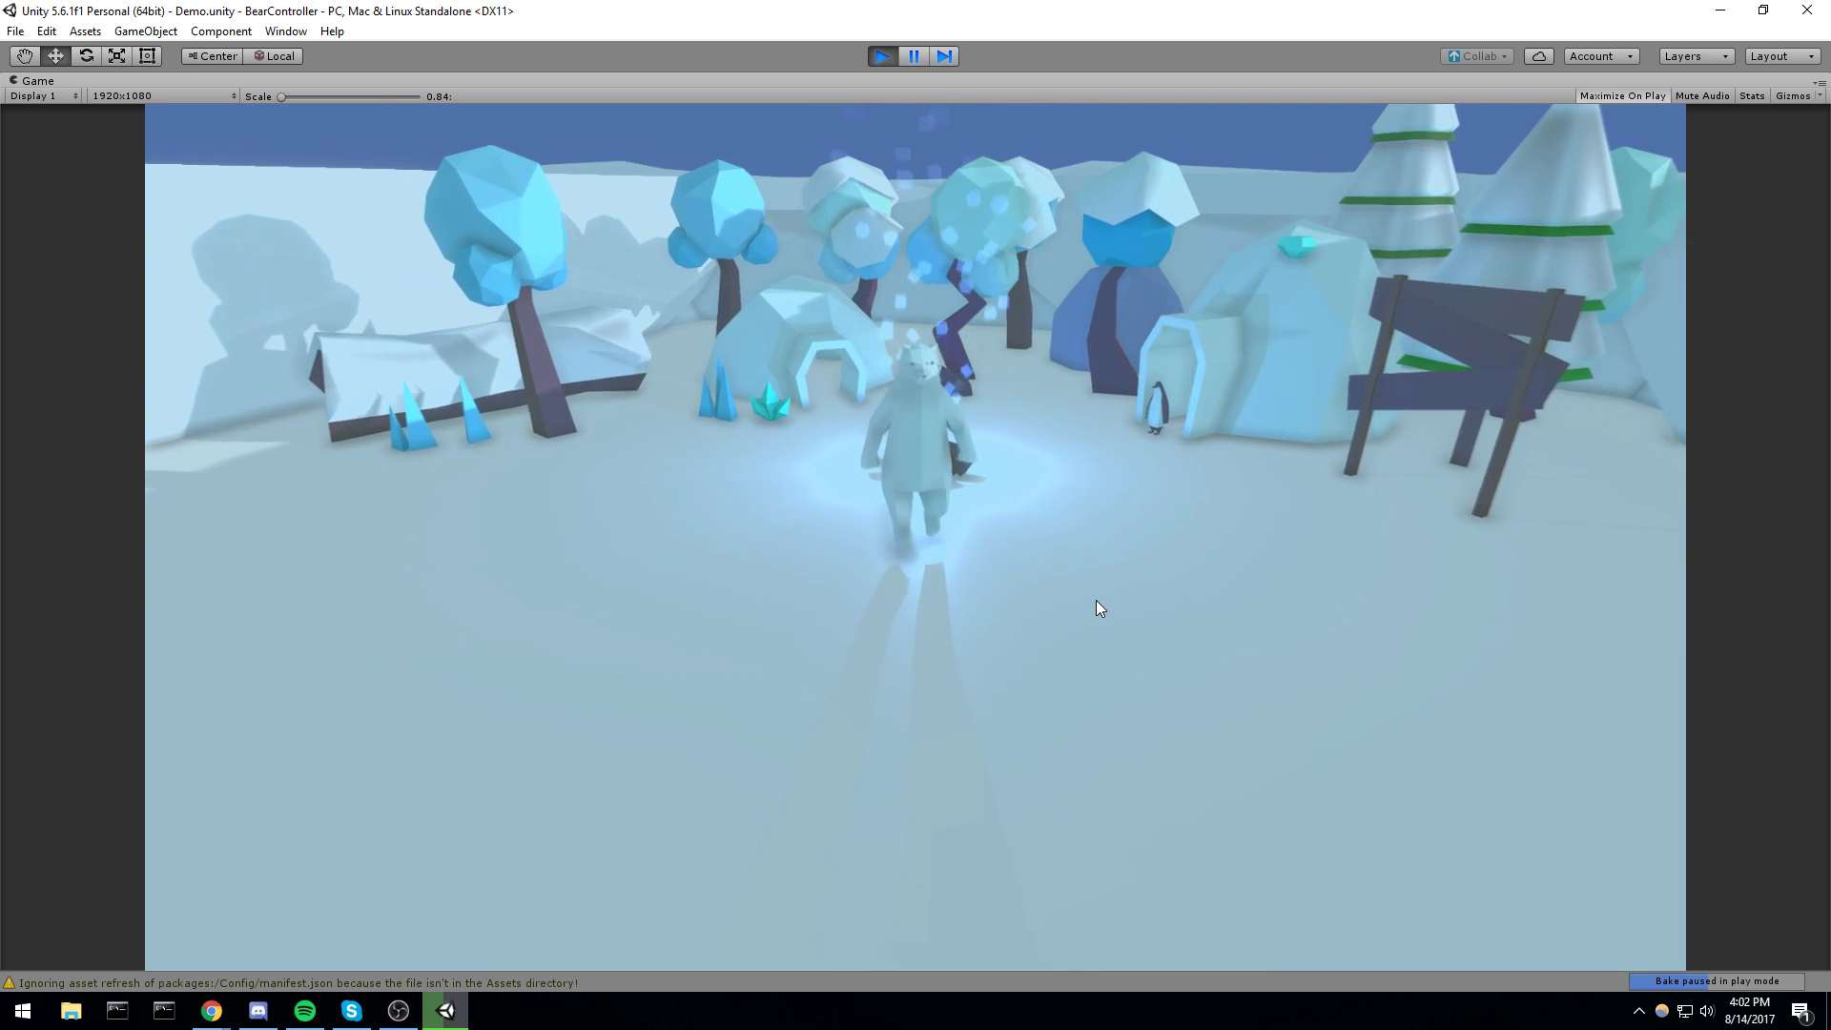
{"action": "key", "text": "w"}
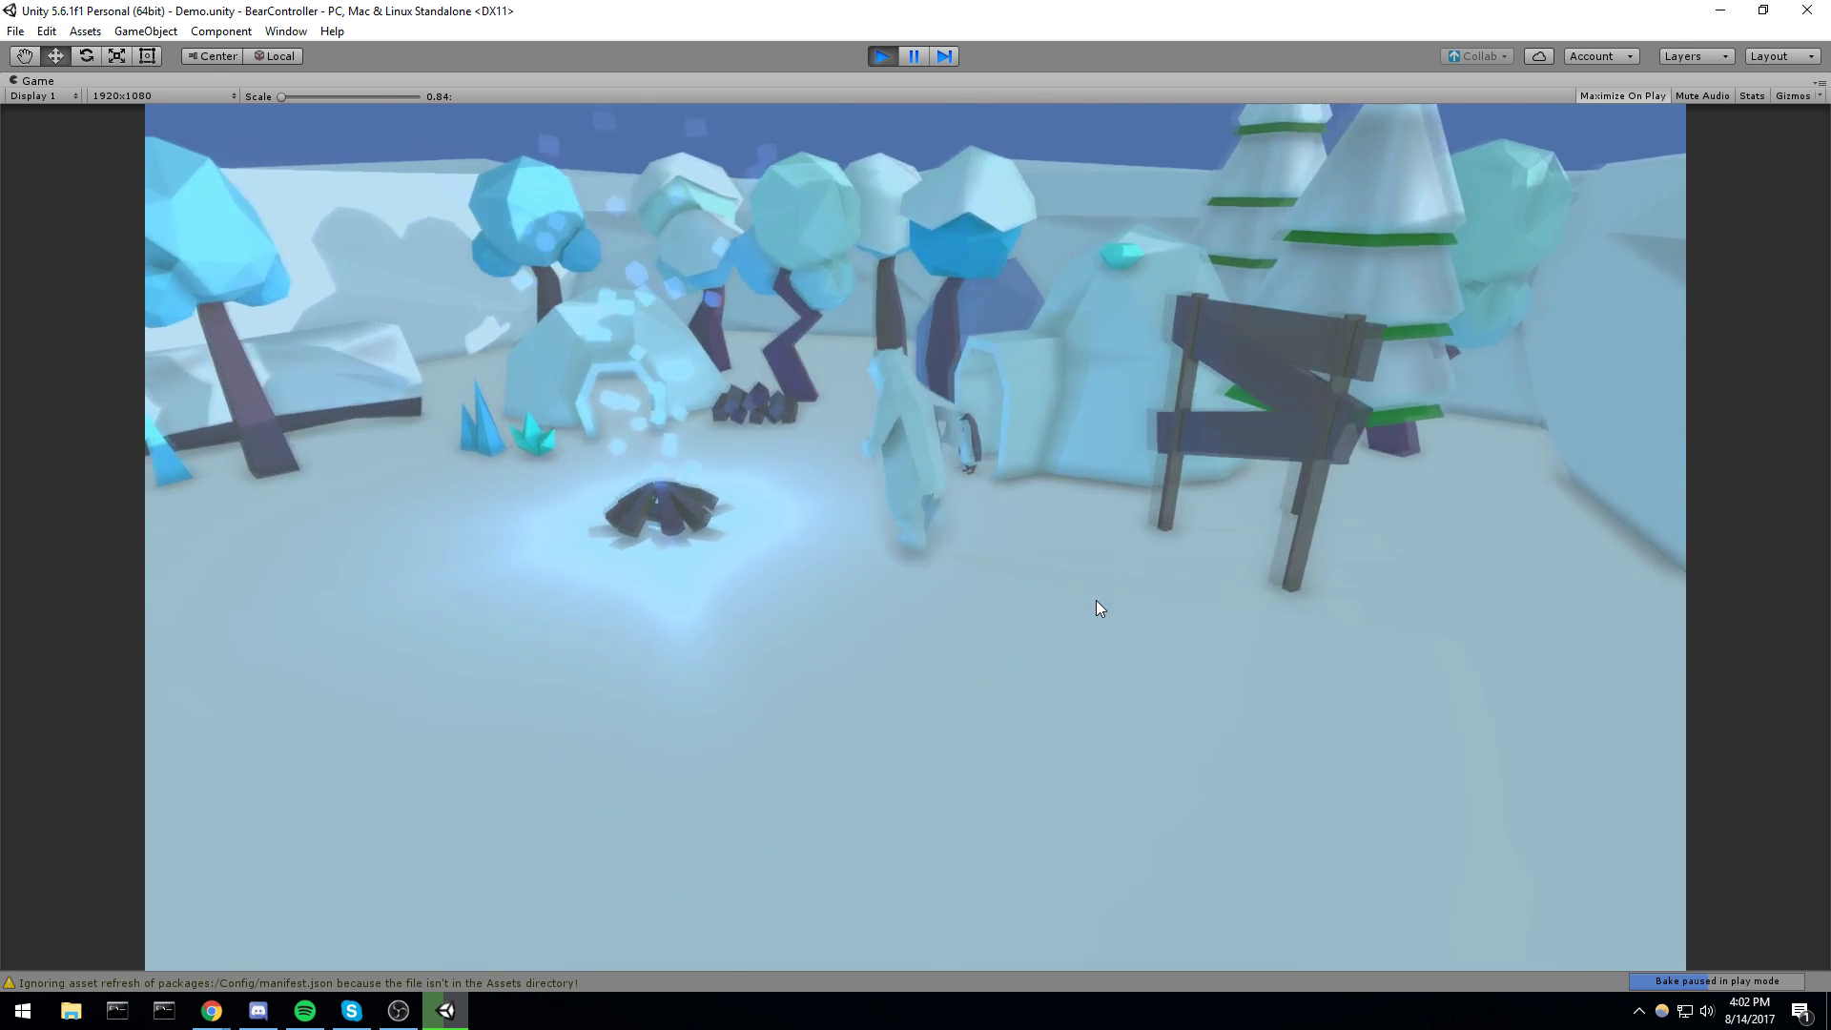
{"action": "key", "text": "a"}
{"action": "key", "text": "s"}
{"action": "key", "text": "d"}
{"action": "key", "text": "a"}
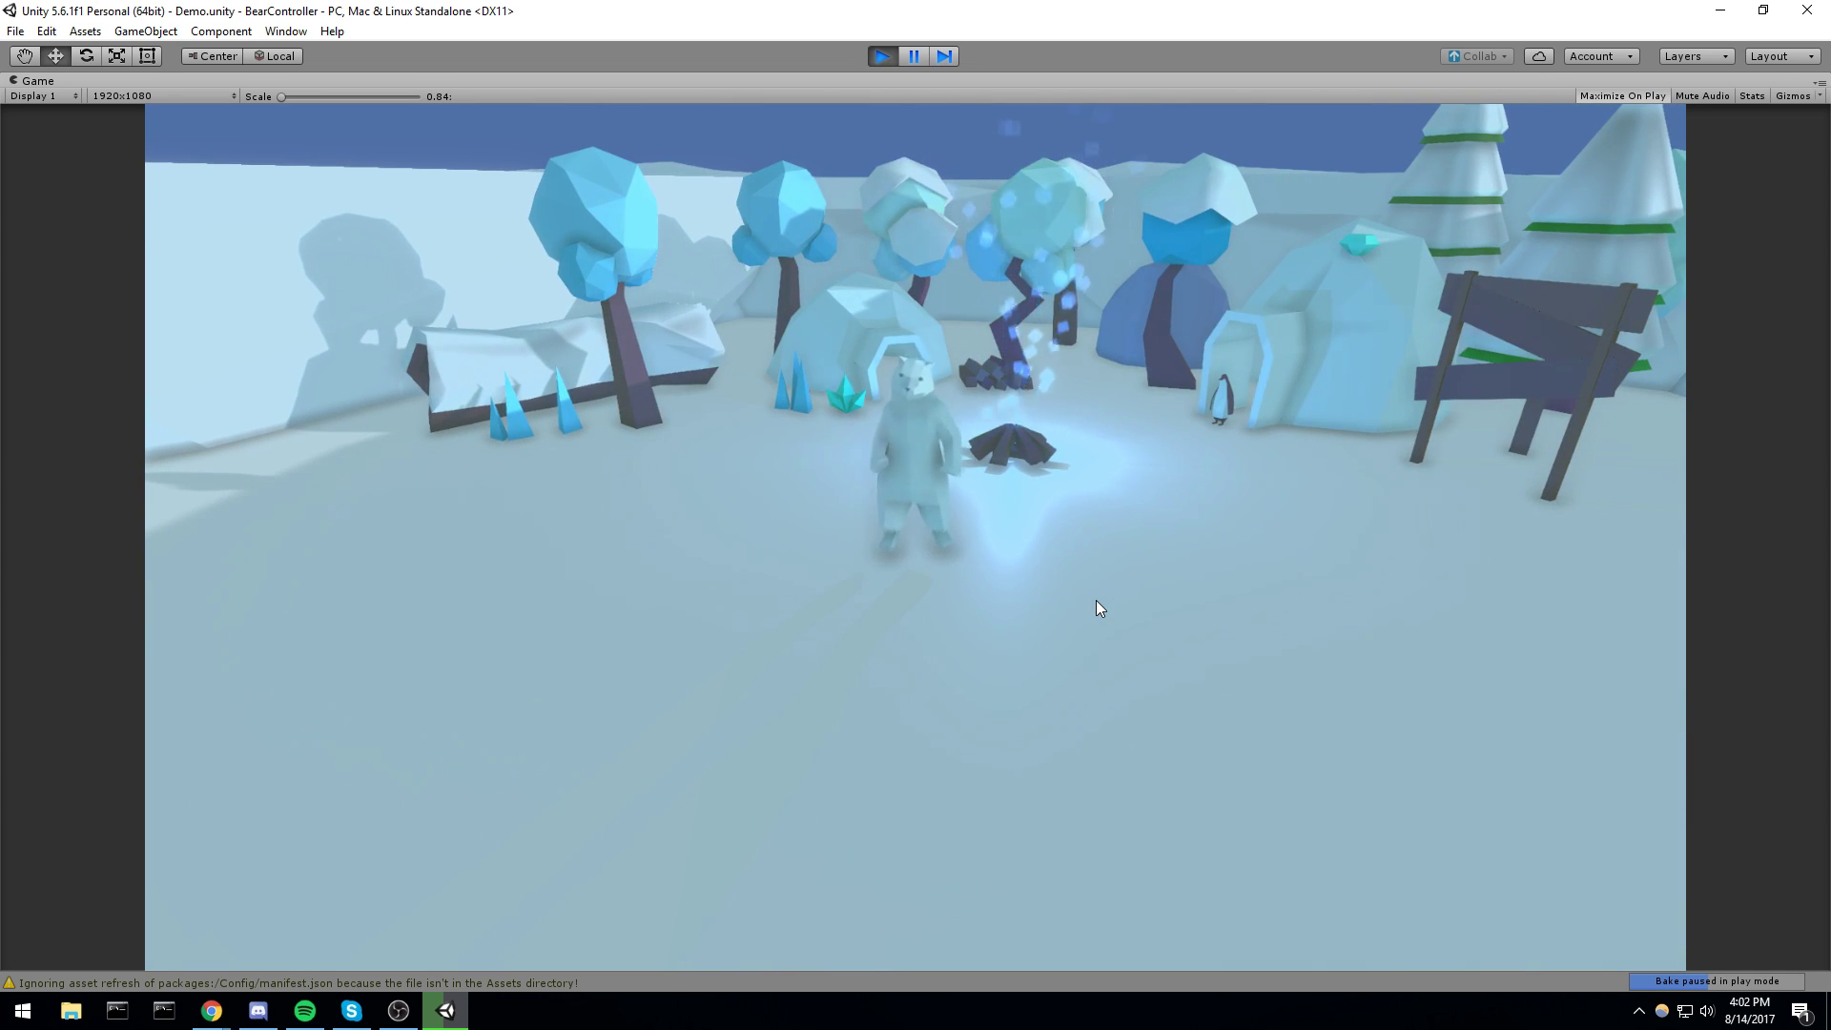
{"action": "key", "text": "a"}
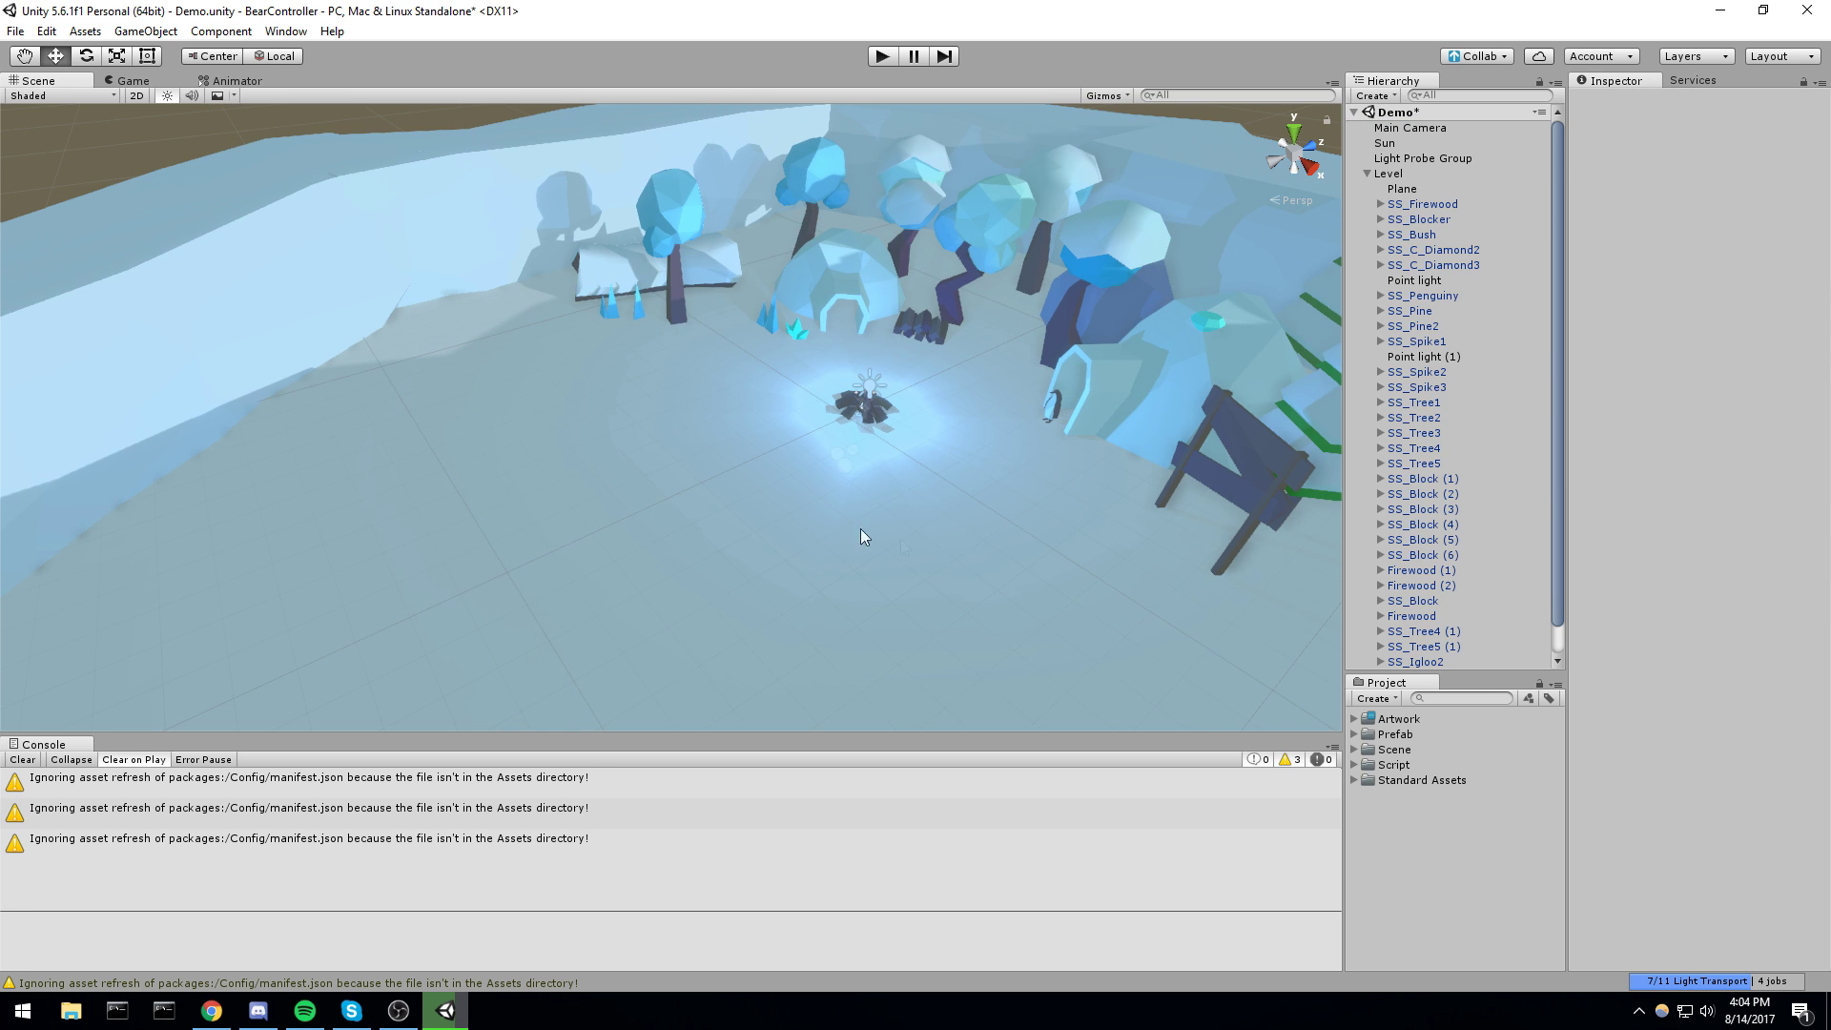
Switch to Chrome, choose the Walking Bear asset on the N3K download page, and open the as-walking-bear package for import in Unity
{"action": "left_click", "coordinate": [212, 1010]}
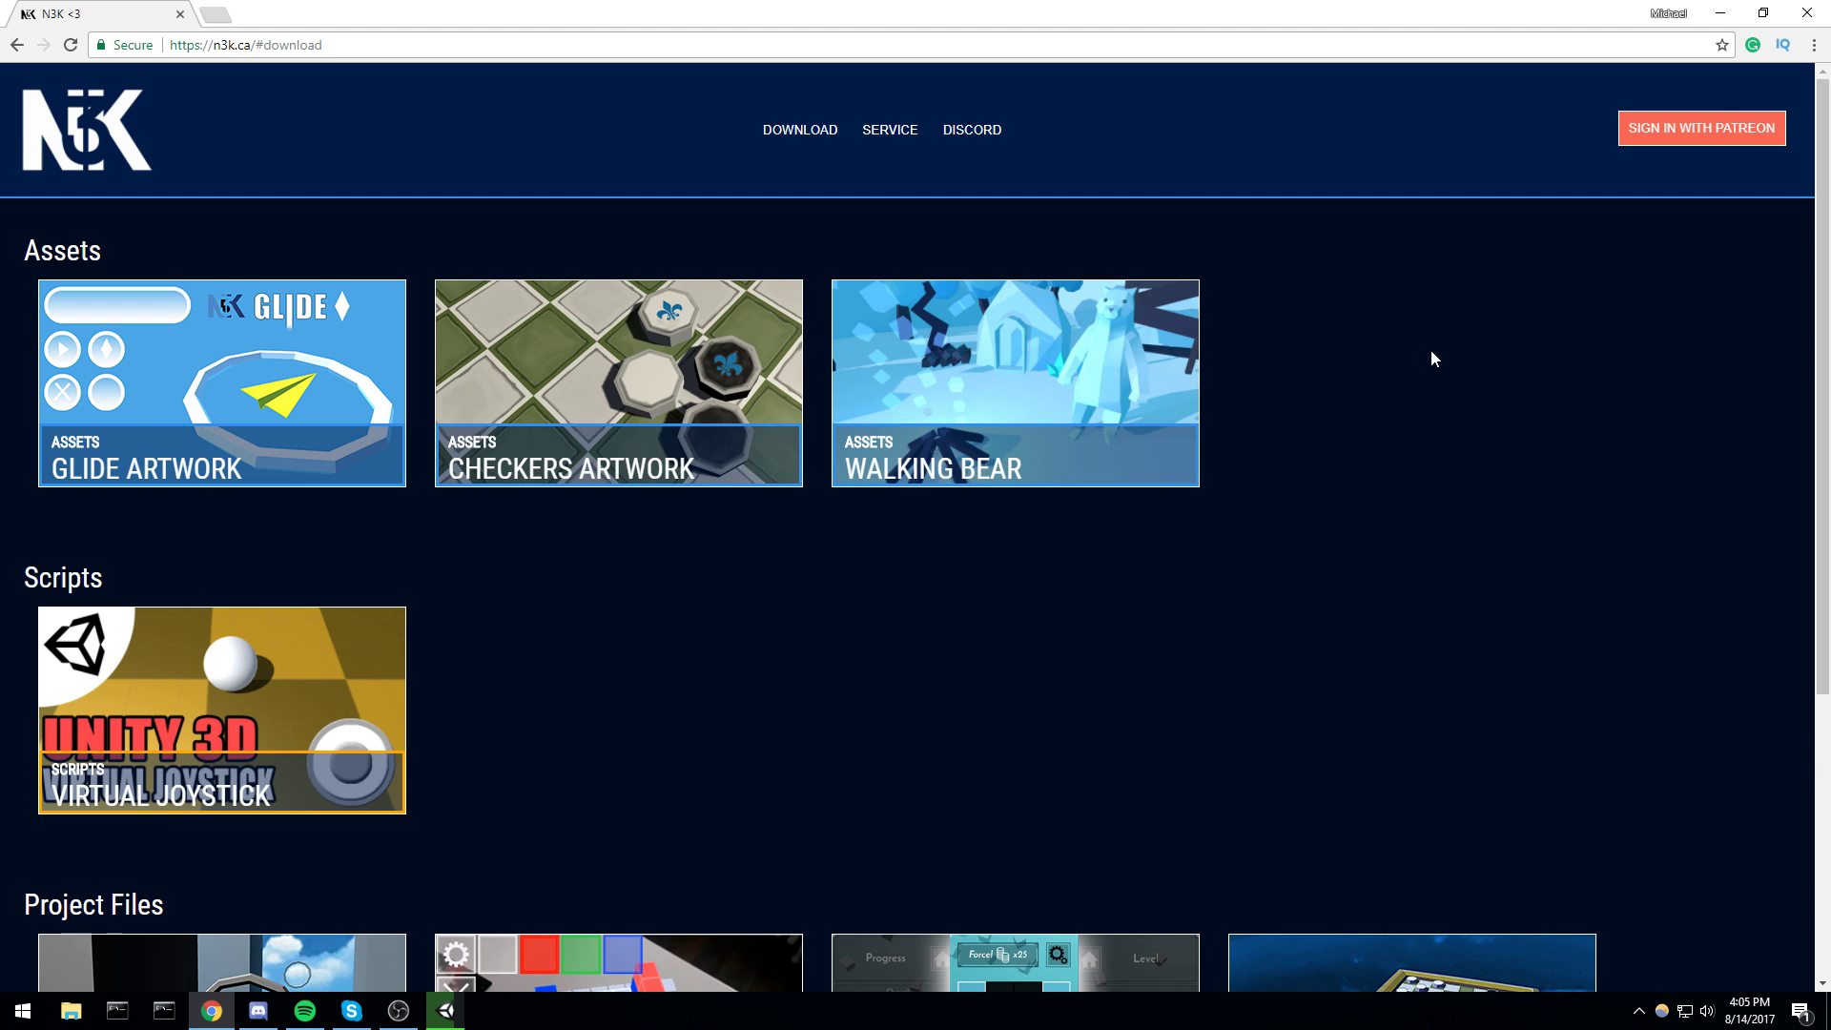
{"action": "left_click", "coordinate": [1090, 363]}
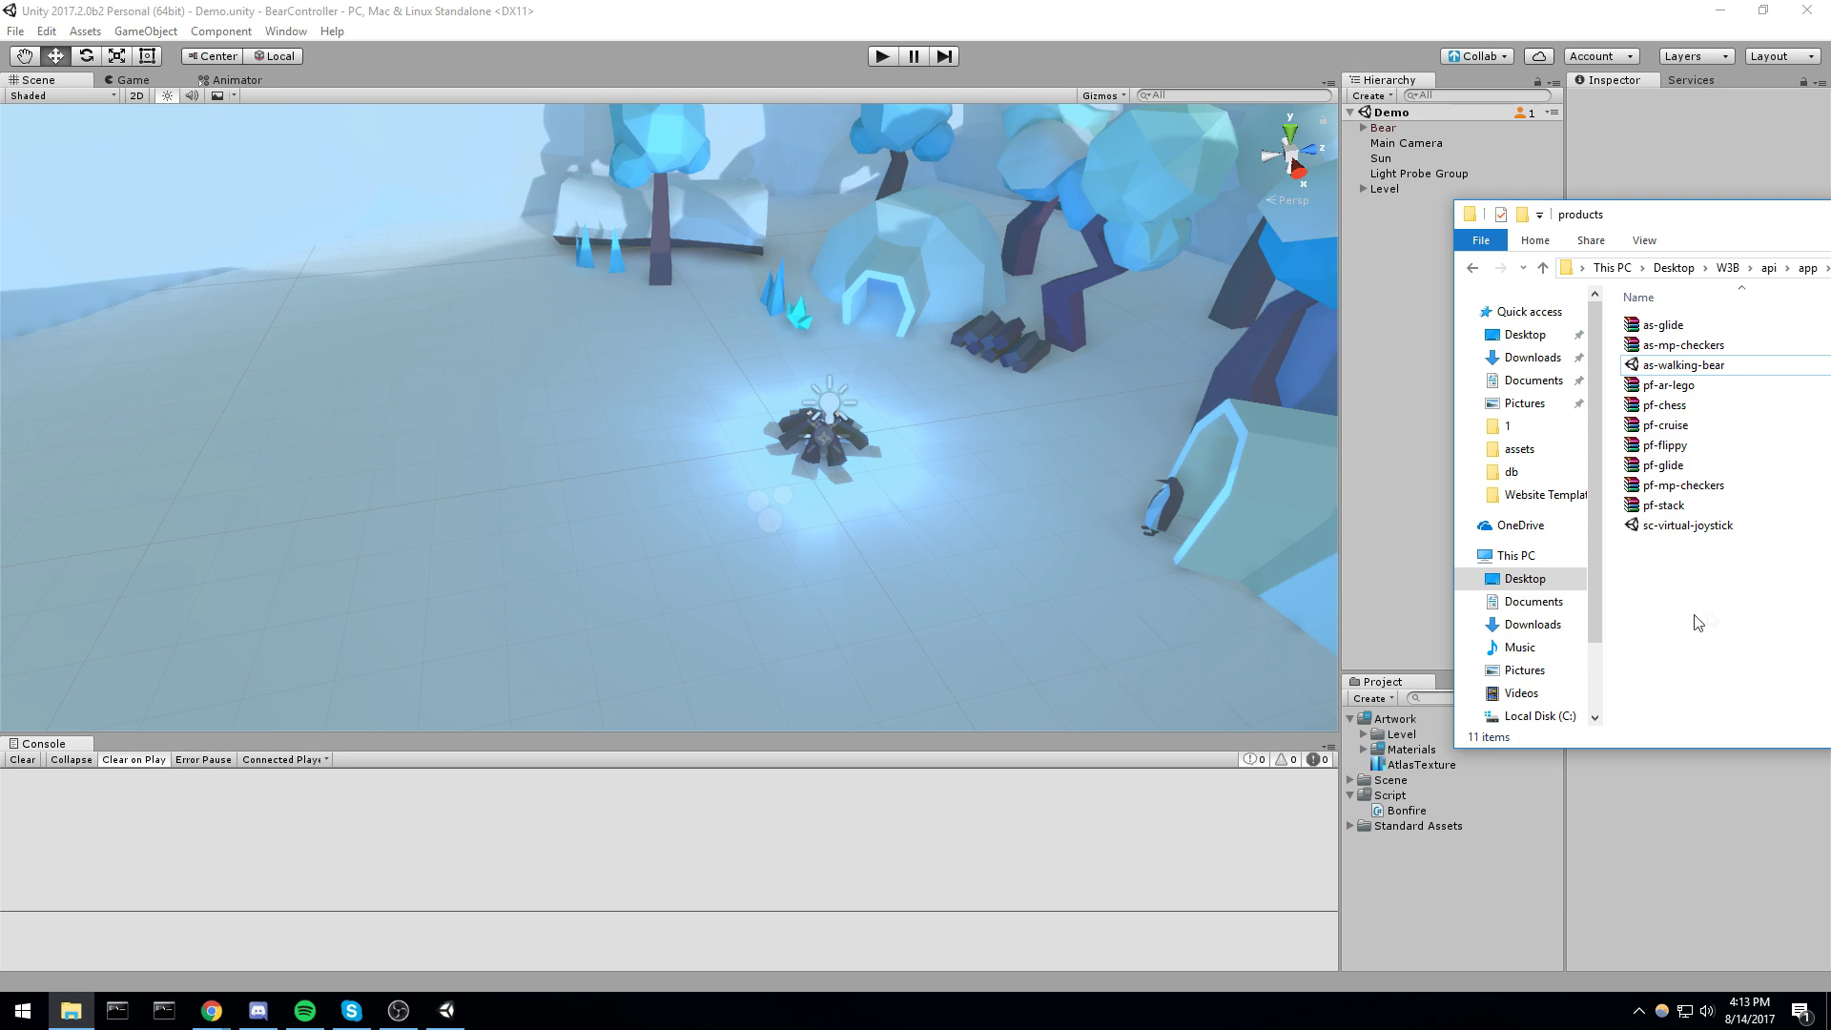
{"action": "left_click", "coordinate": [1752, 376]}
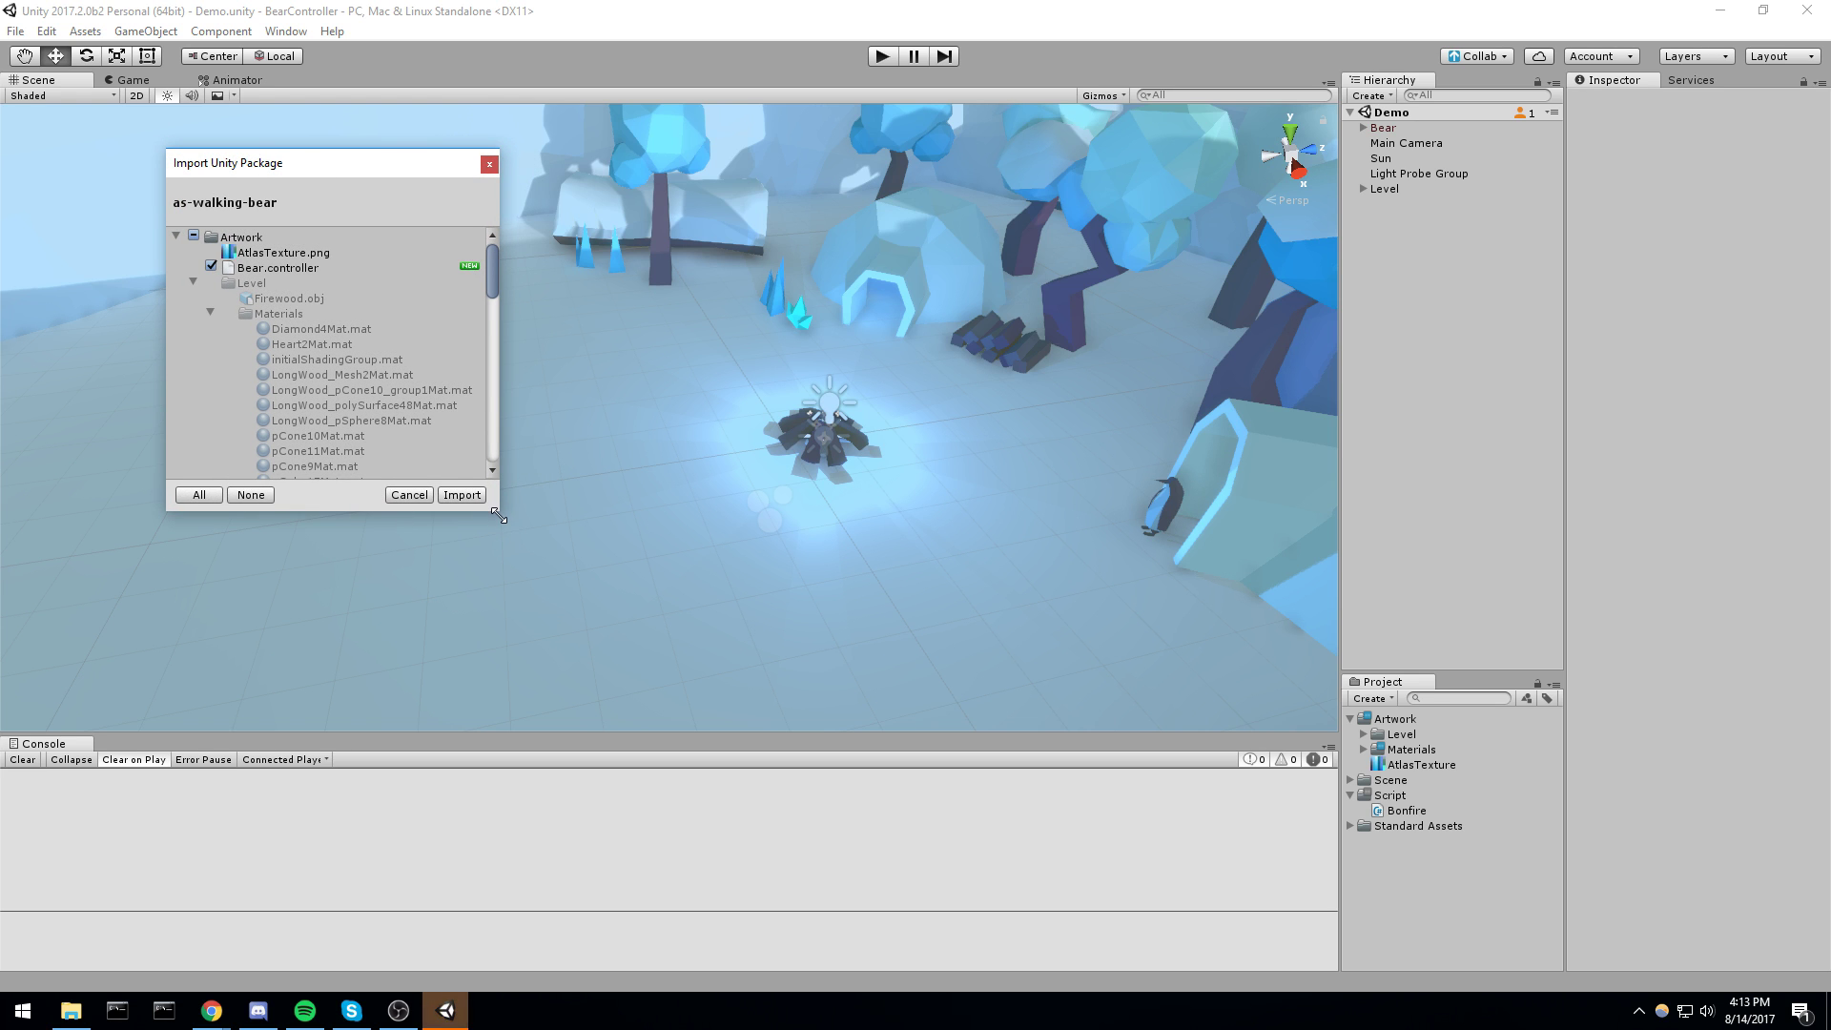
Enlarge the package import window and review its Artwork contents: texture, controller, materials, and the SS_Bear model and animation files
{"action": "left_click_drag", "start_coordinate": [498, 516], "coordinate": [964, 625]}
{"action": "left_click", "coordinate": [296, 254]}
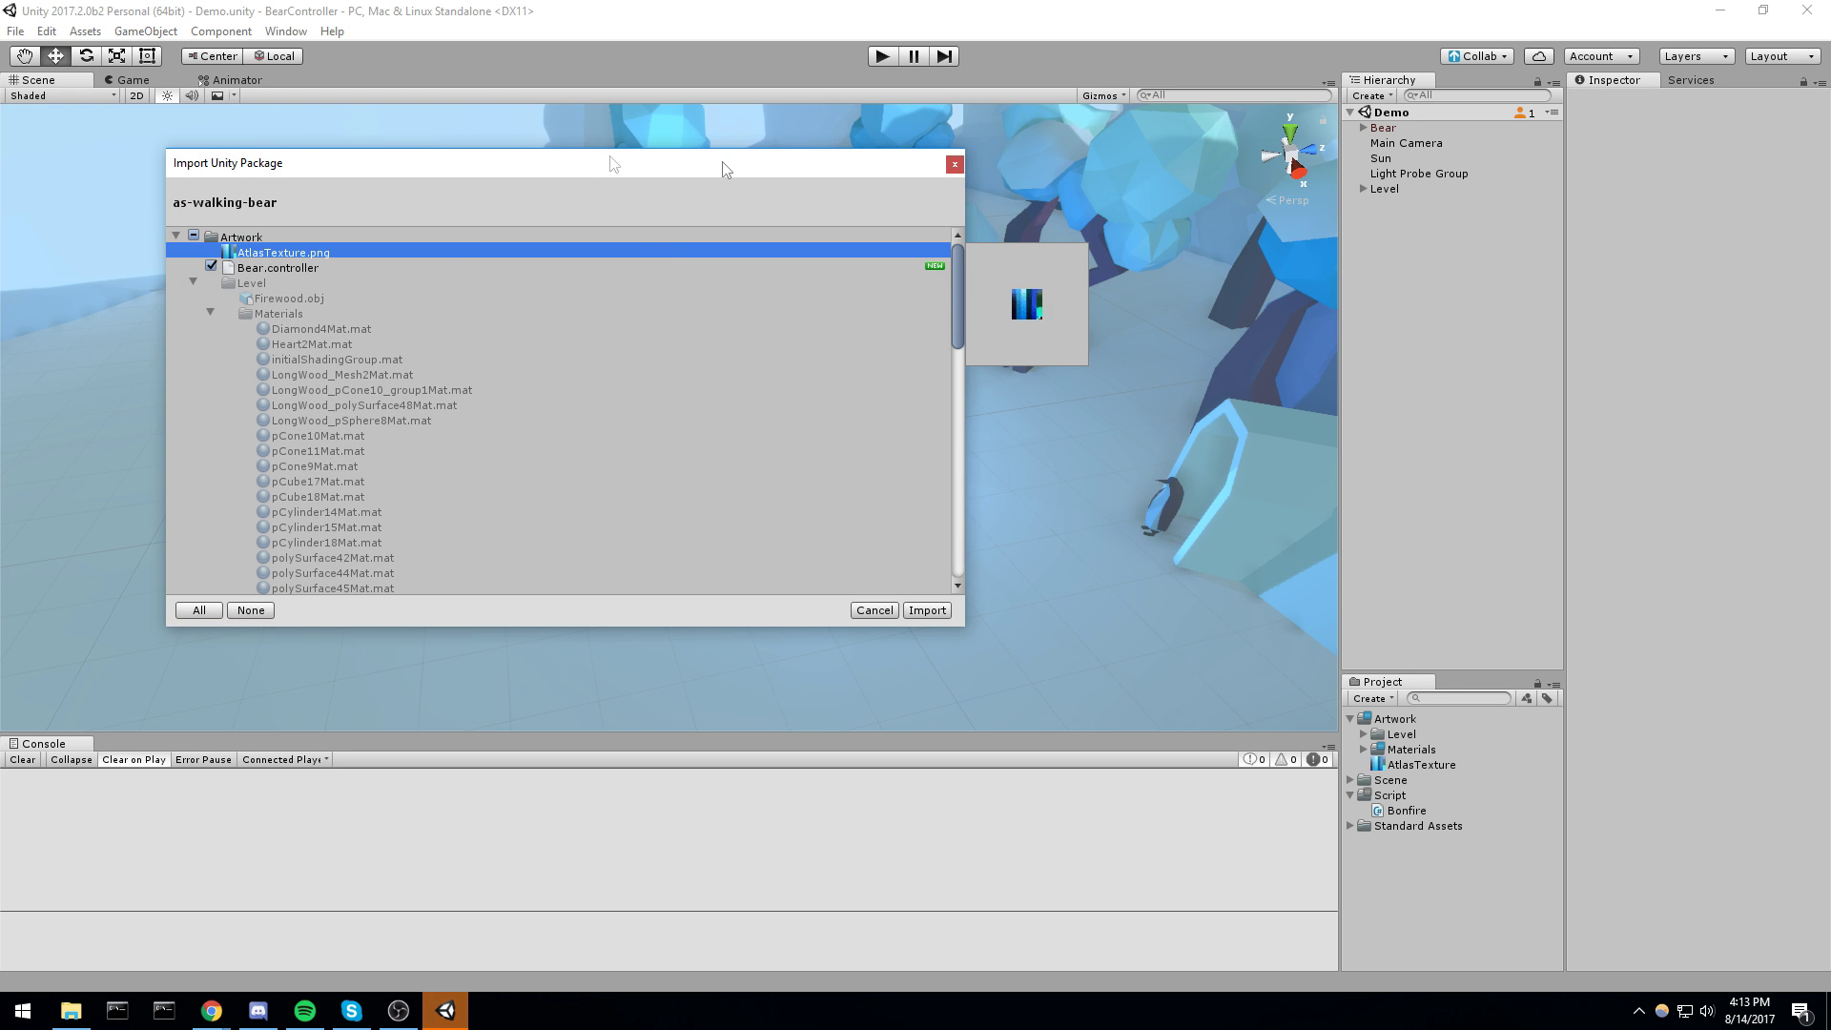
{"action": "left_click", "coordinate": [296, 268]}
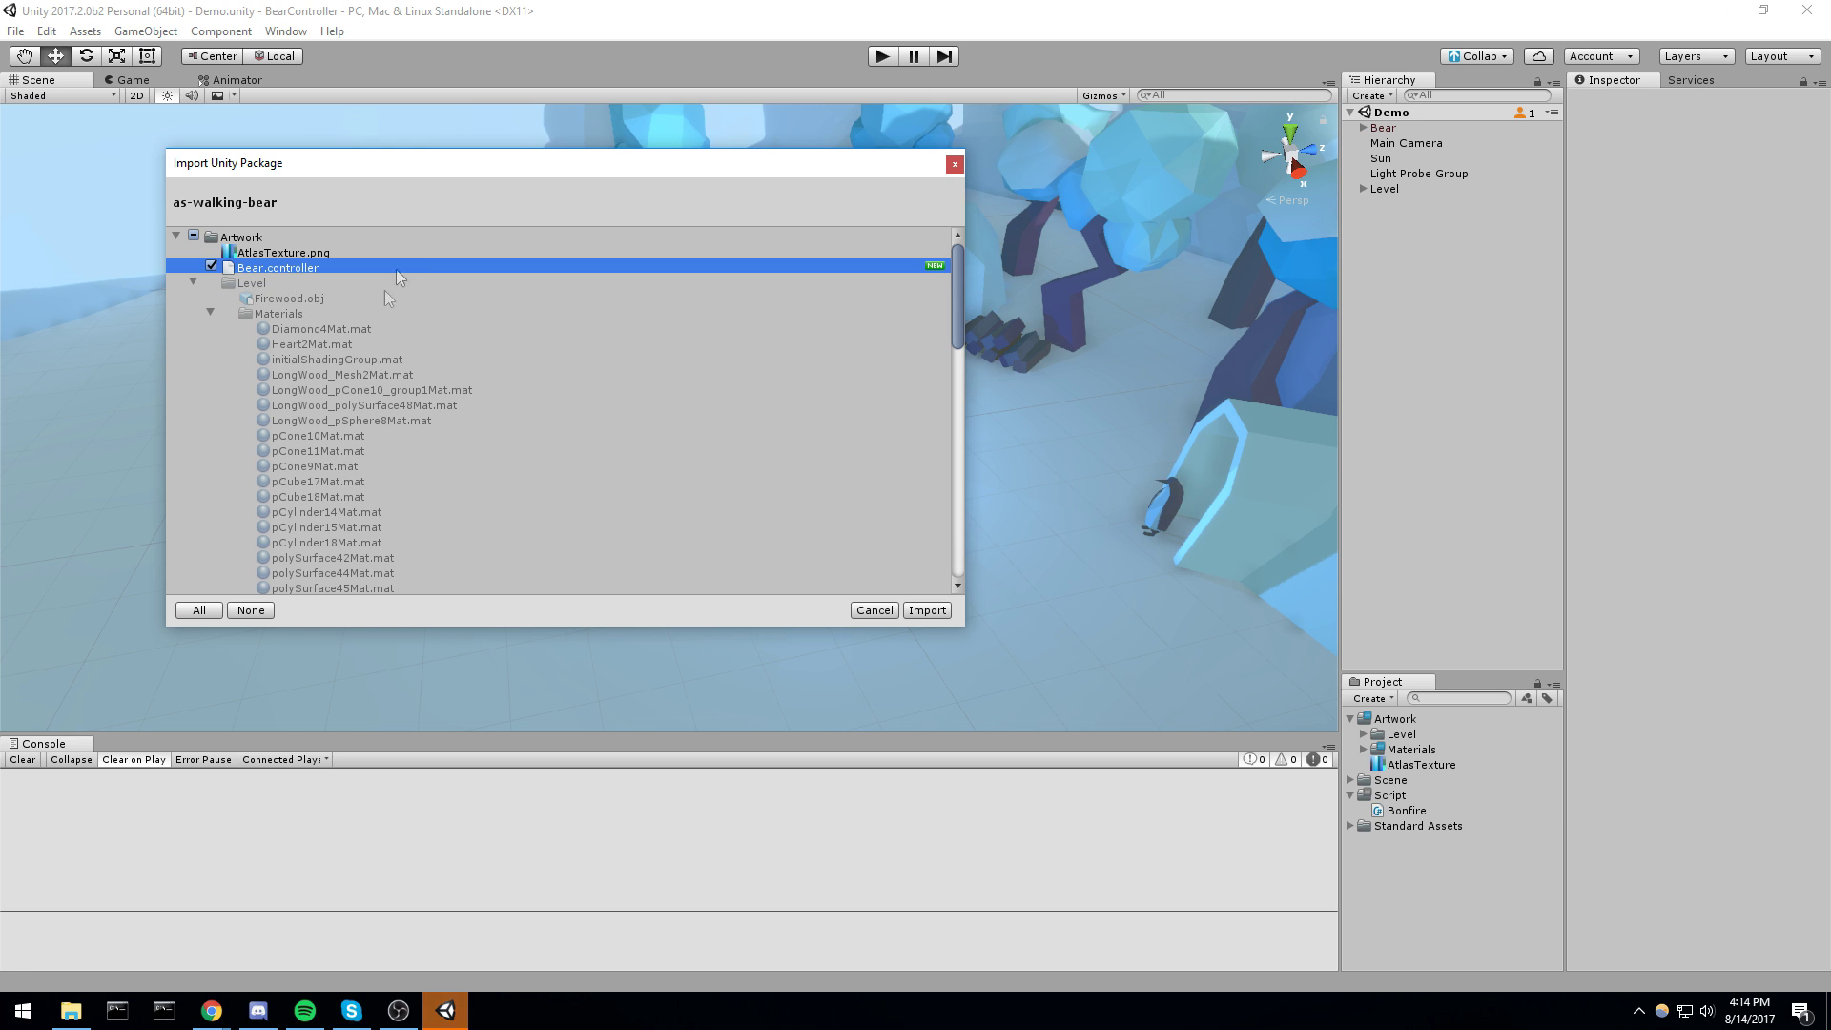
{"action": "left_click", "coordinate": [251, 284]}
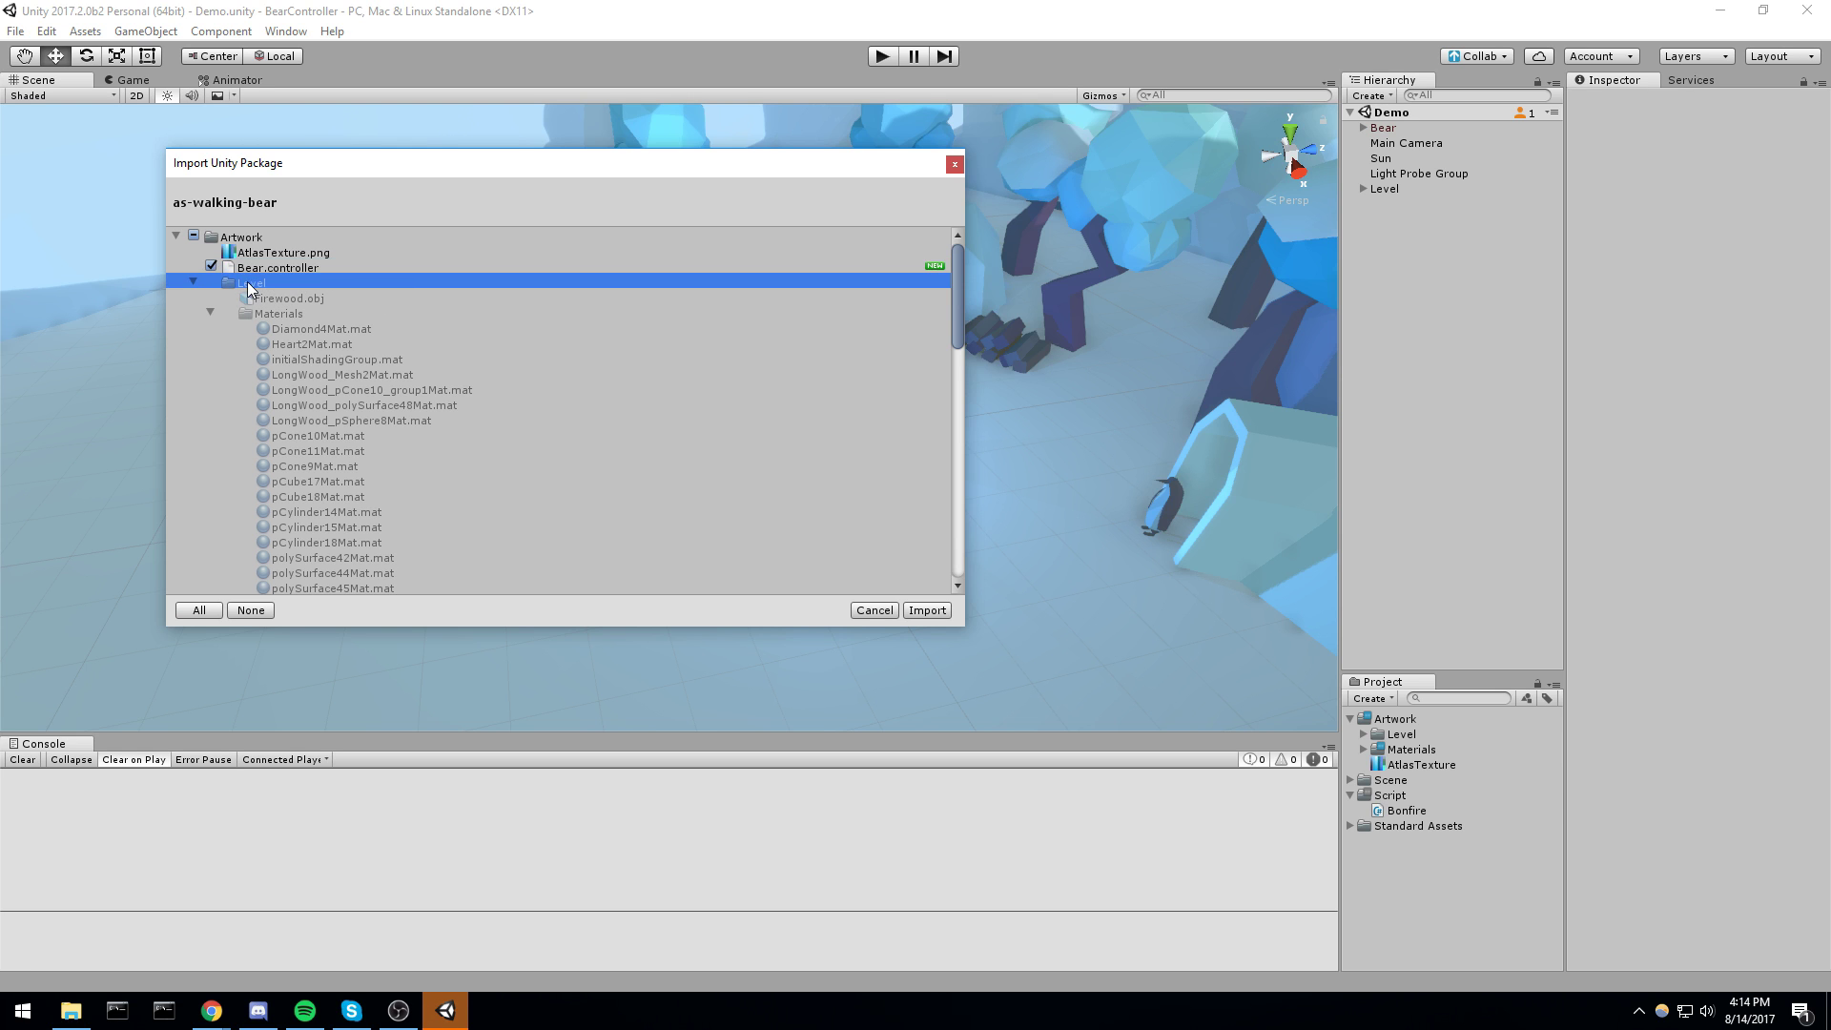
{"action": "left_click", "coordinate": [193, 283]}
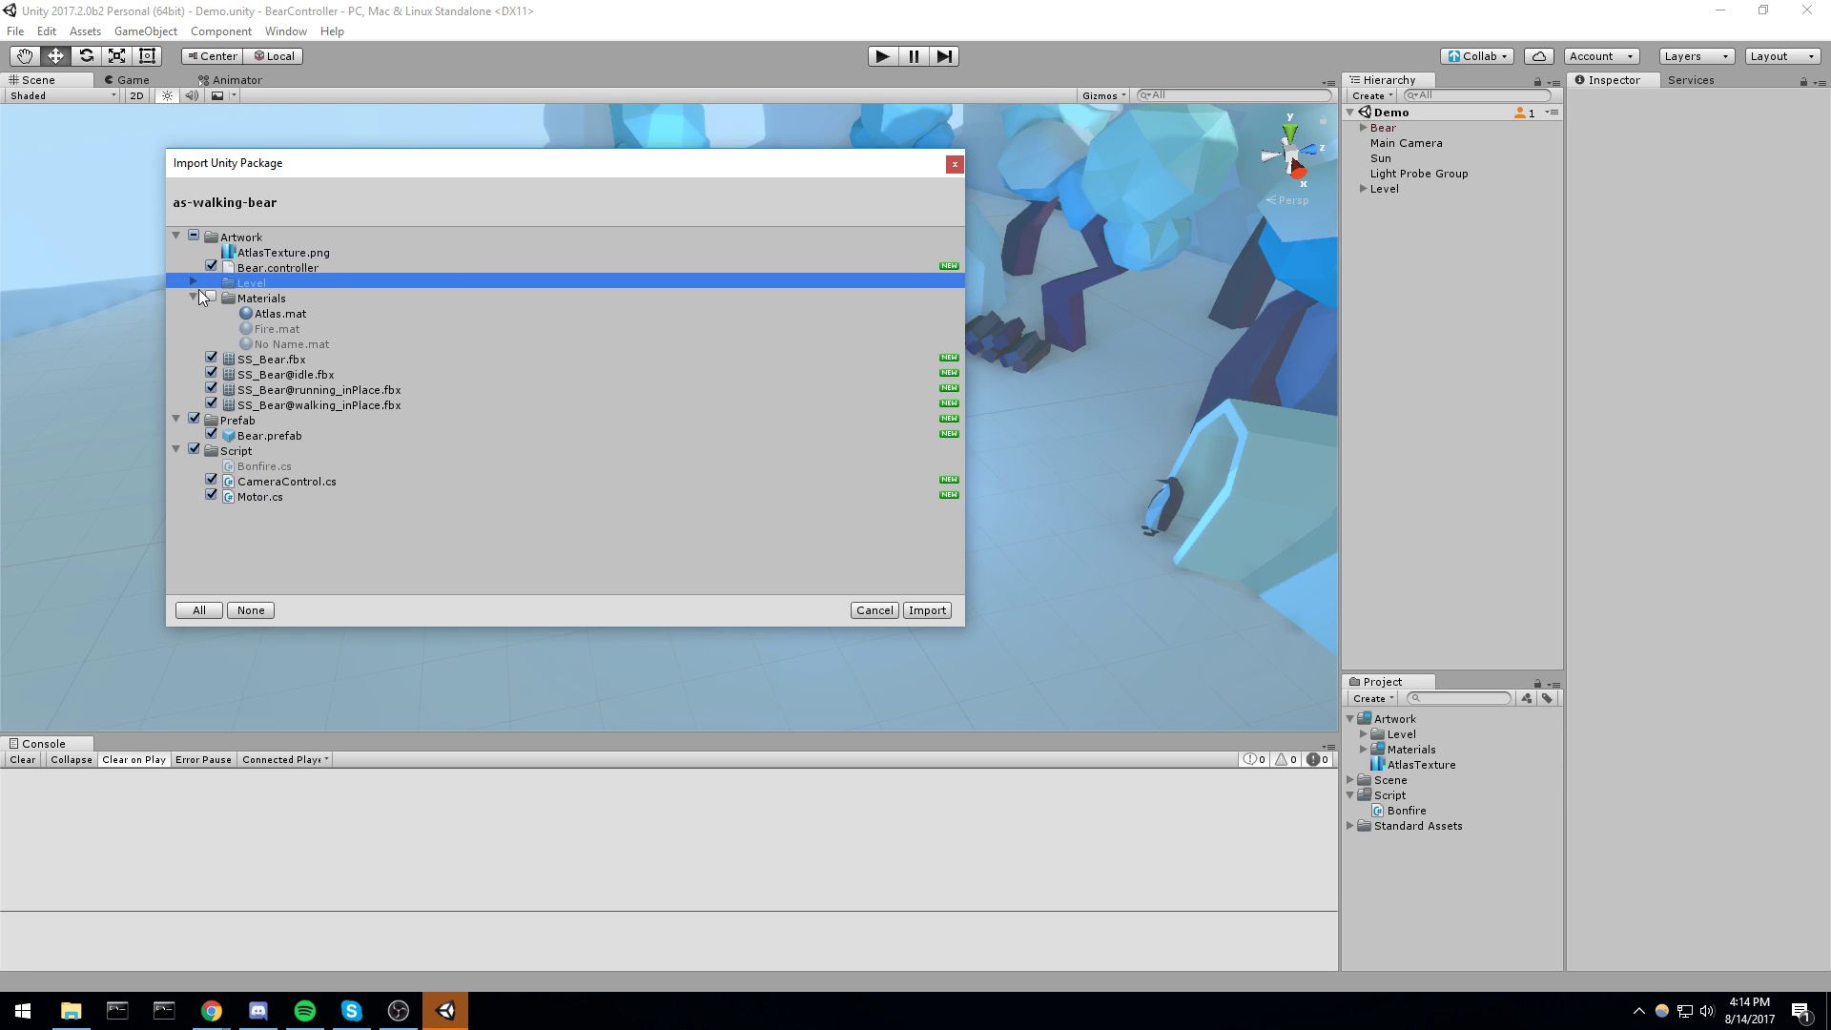
{"action": "left_click", "coordinate": [209, 295]}
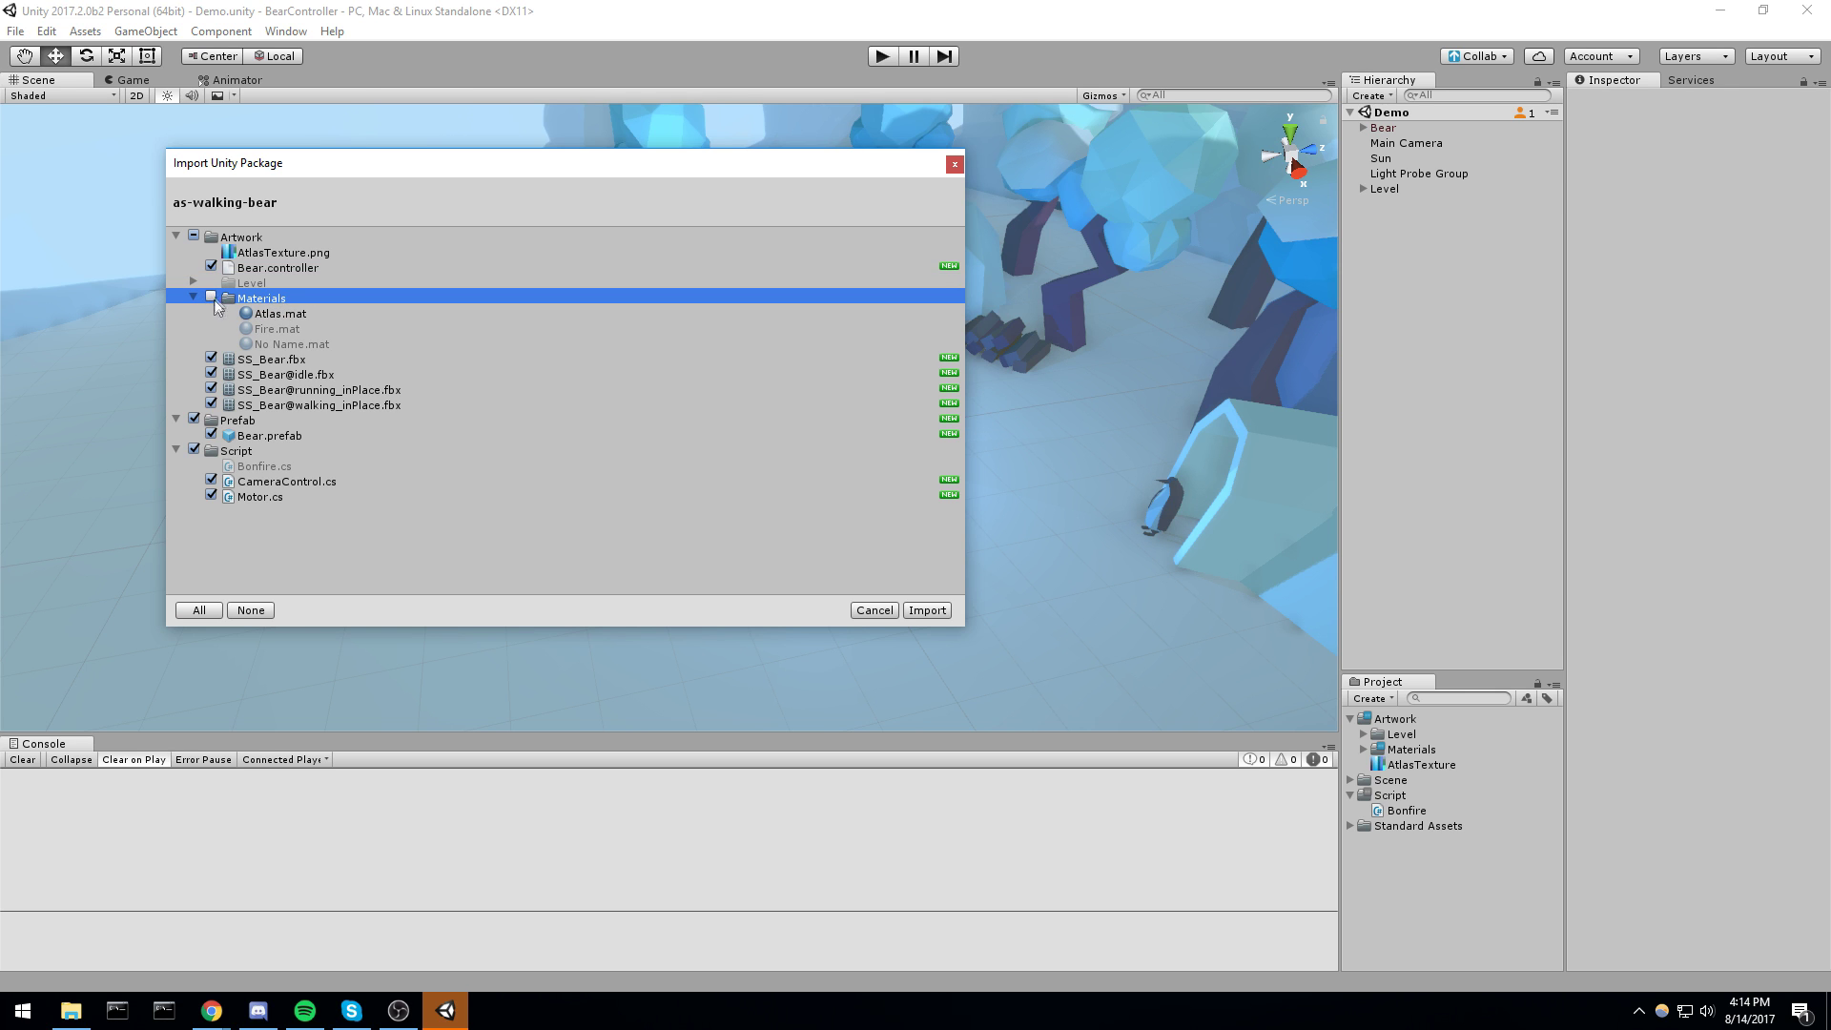
{"action": "left_click", "coordinate": [272, 314]}
{"action": "left_click", "coordinate": [275, 360]}
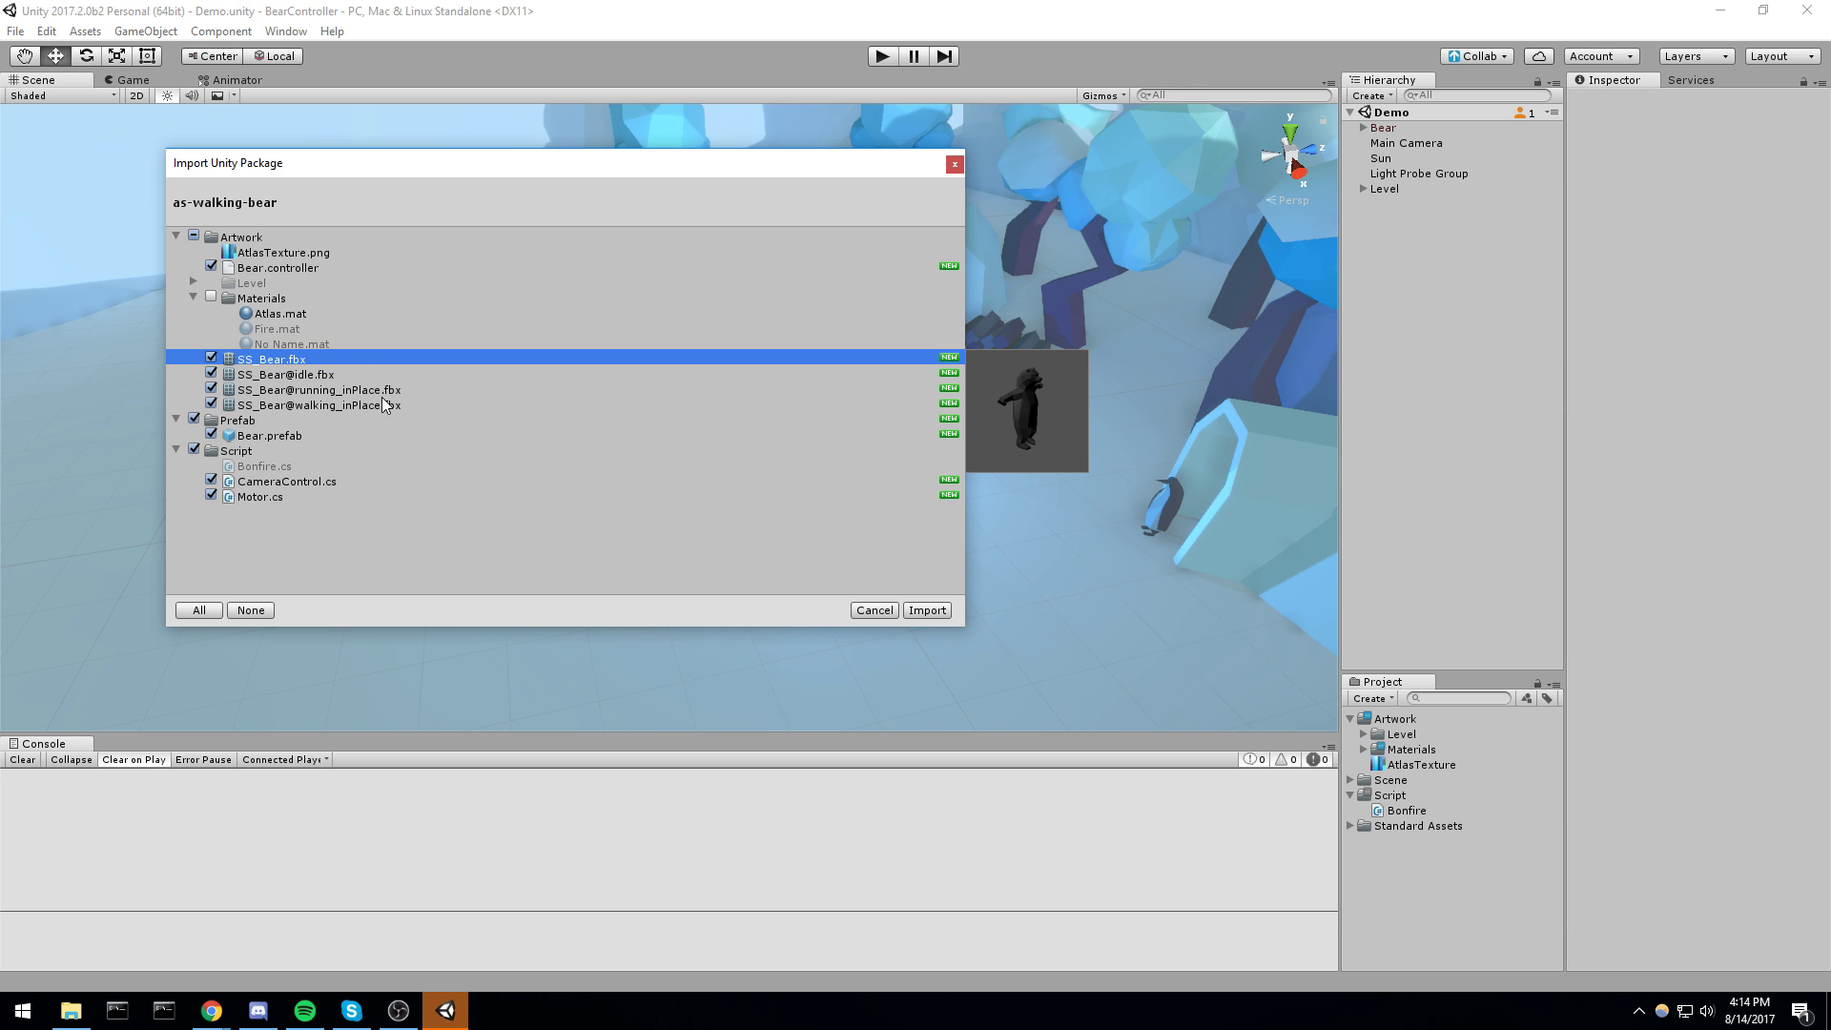
{"action": "key", "text": "Down"}
{"action": "key", "text": "Down"}
{"action": "key", "text": "Down"}
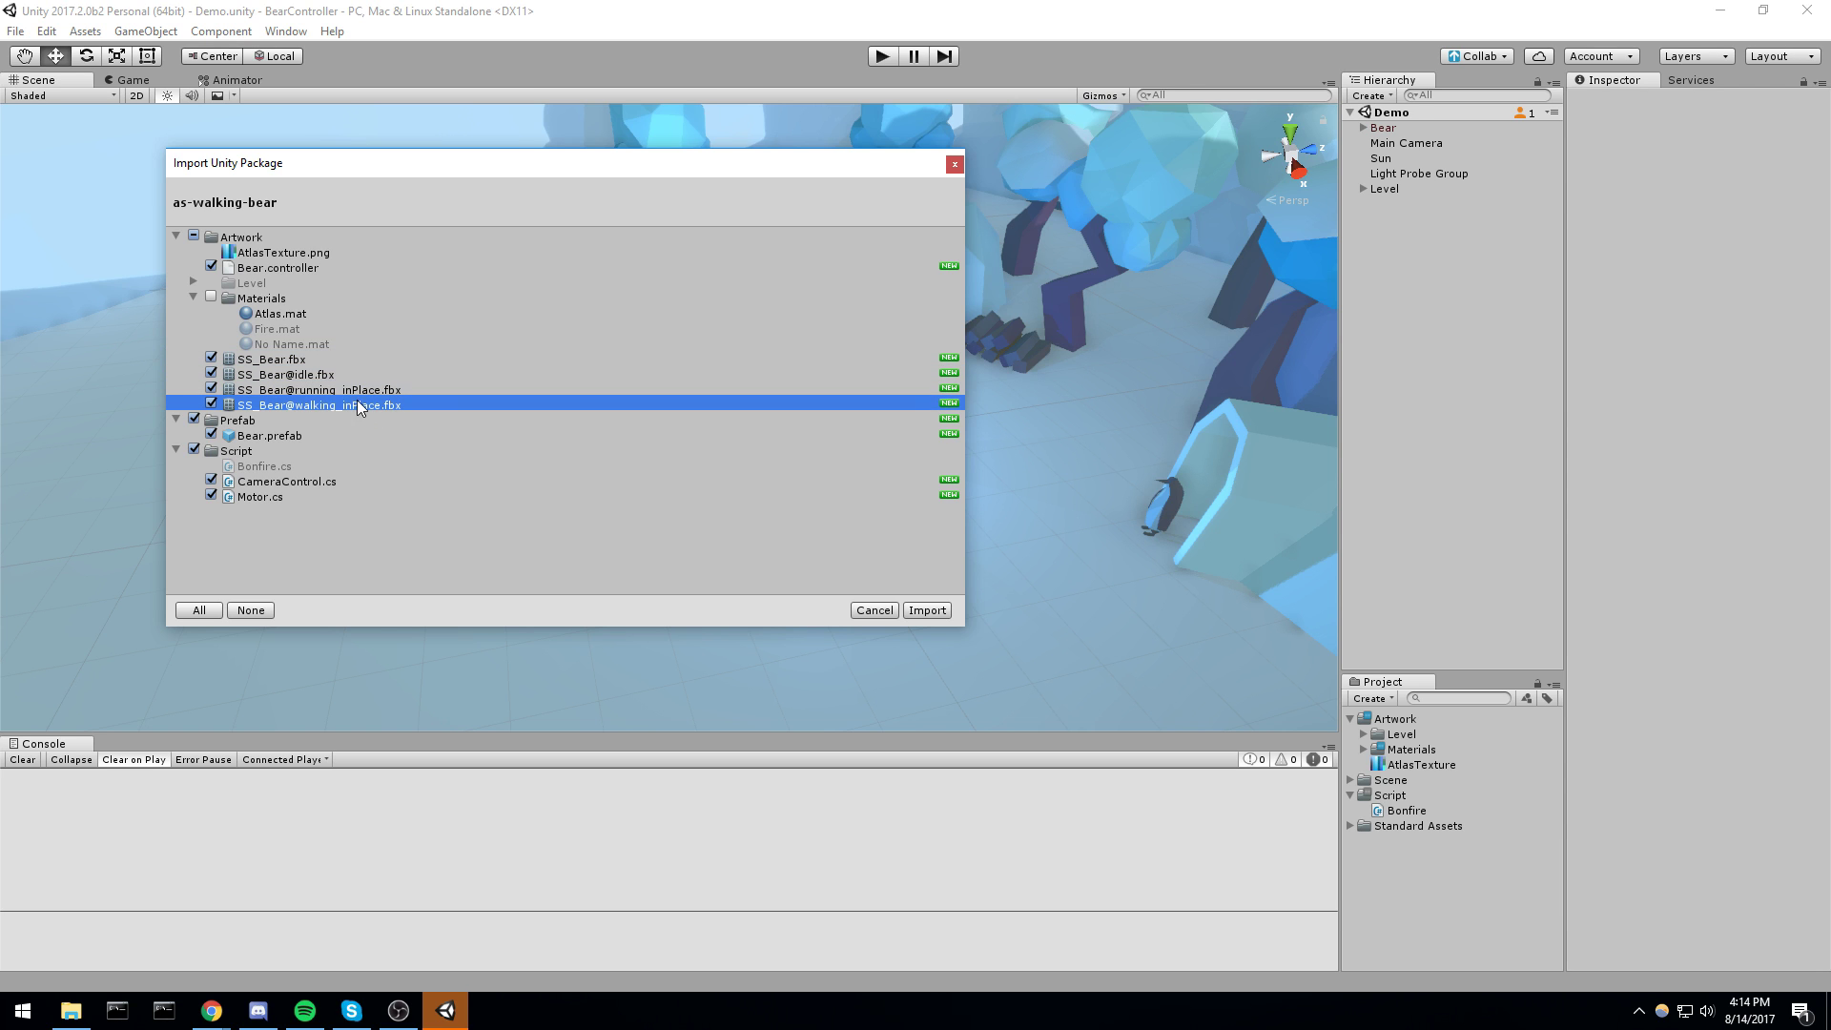
Check the Bear prefab and the CameraControl script in the package, and import the as-walking-bear package
{"action": "left_click", "coordinate": [306, 421]}
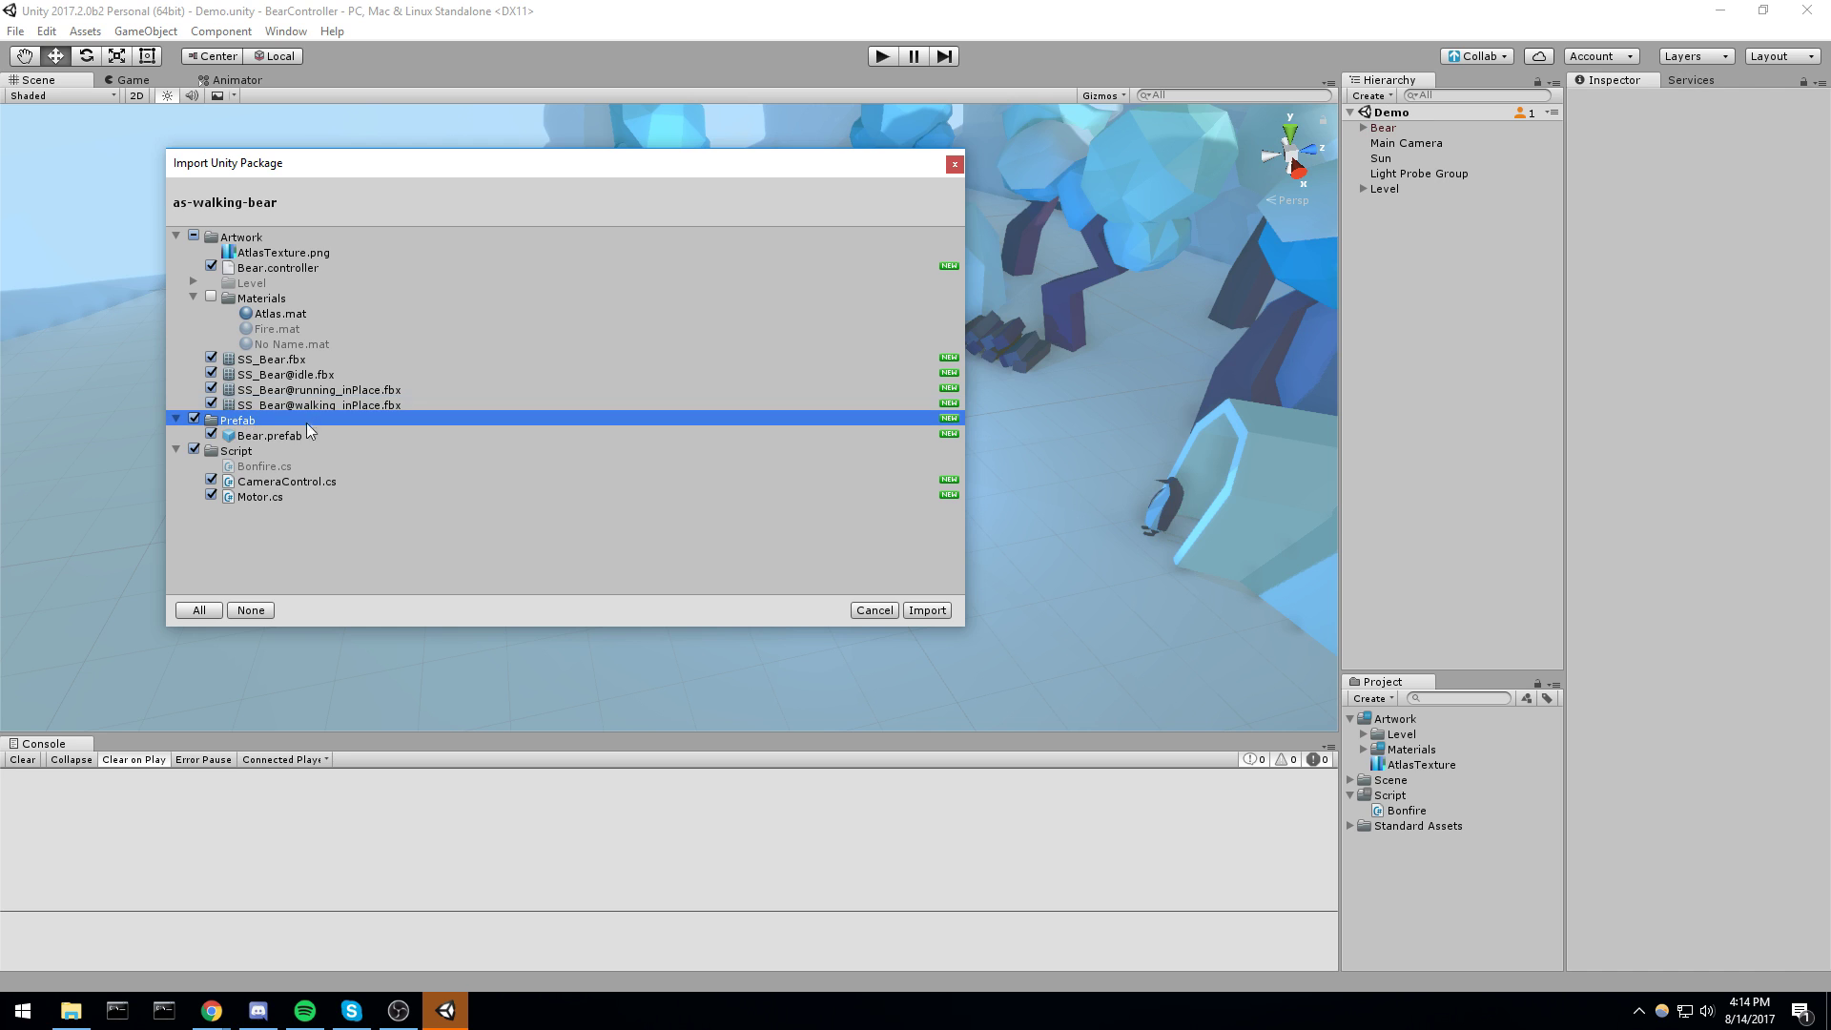
{"action": "left_click", "coordinate": [273, 436]}
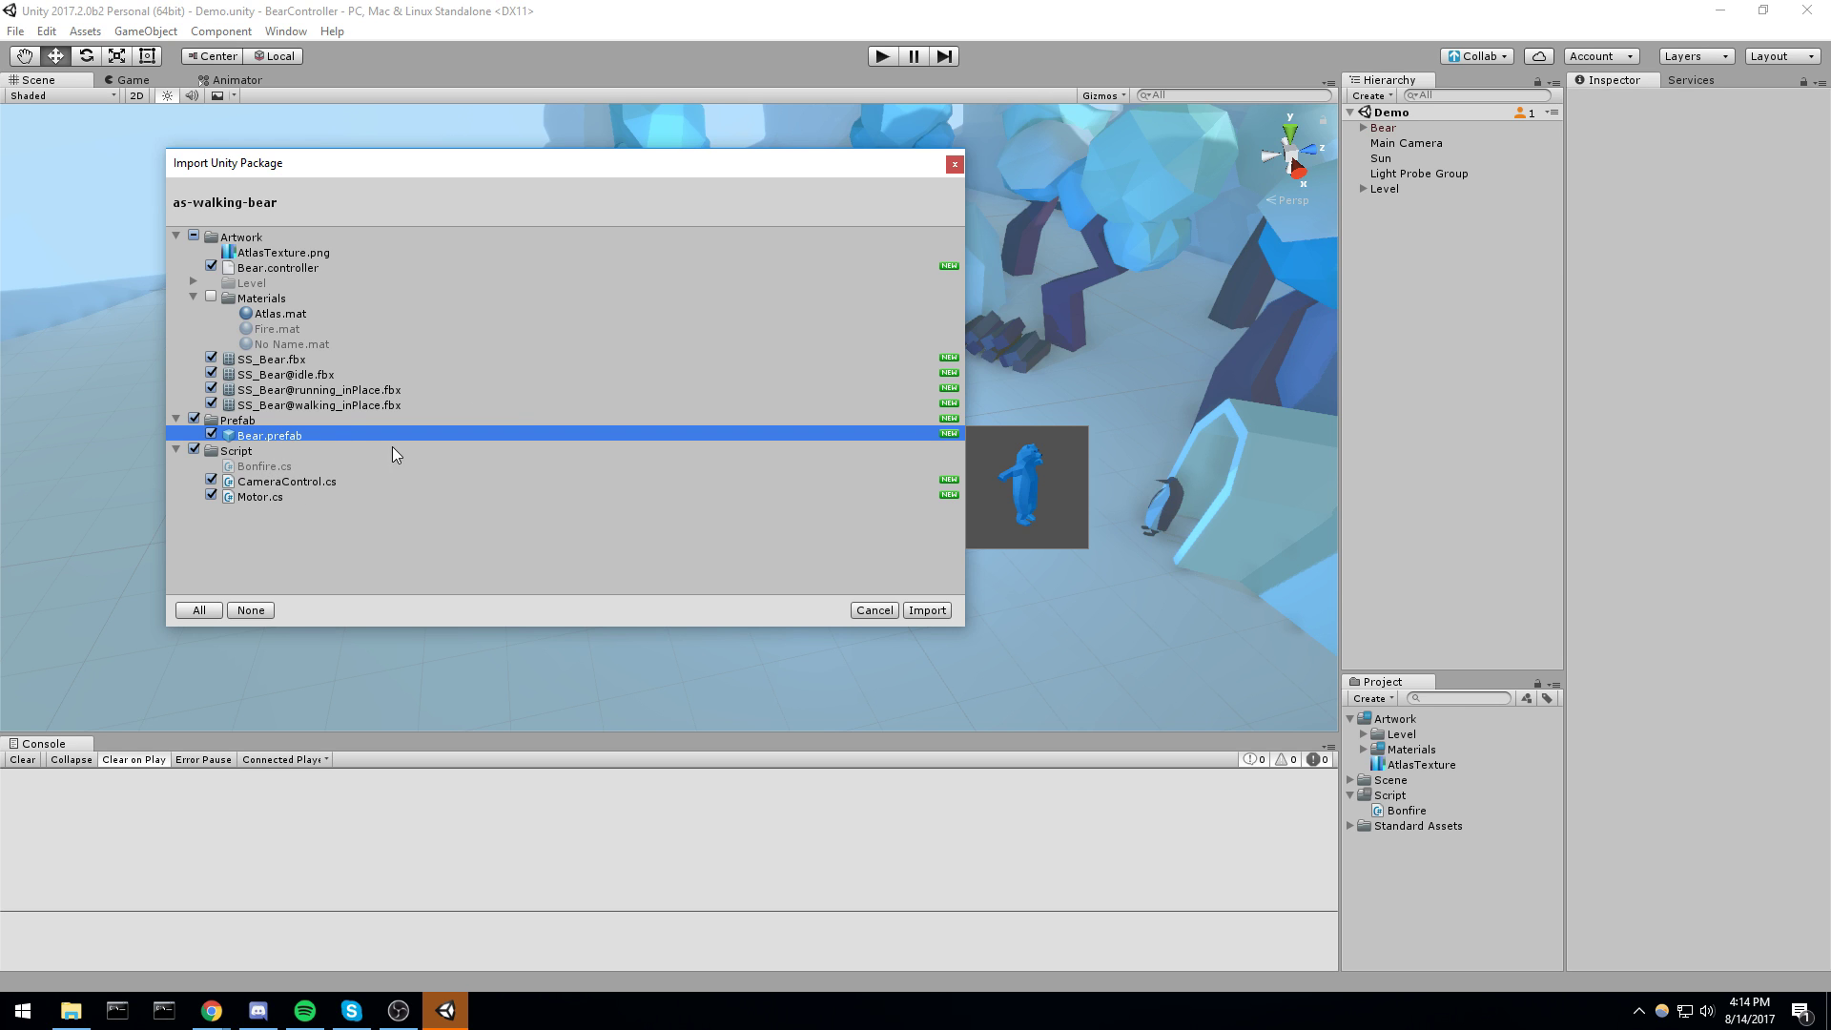
{"action": "left_click", "coordinate": [292, 481]}
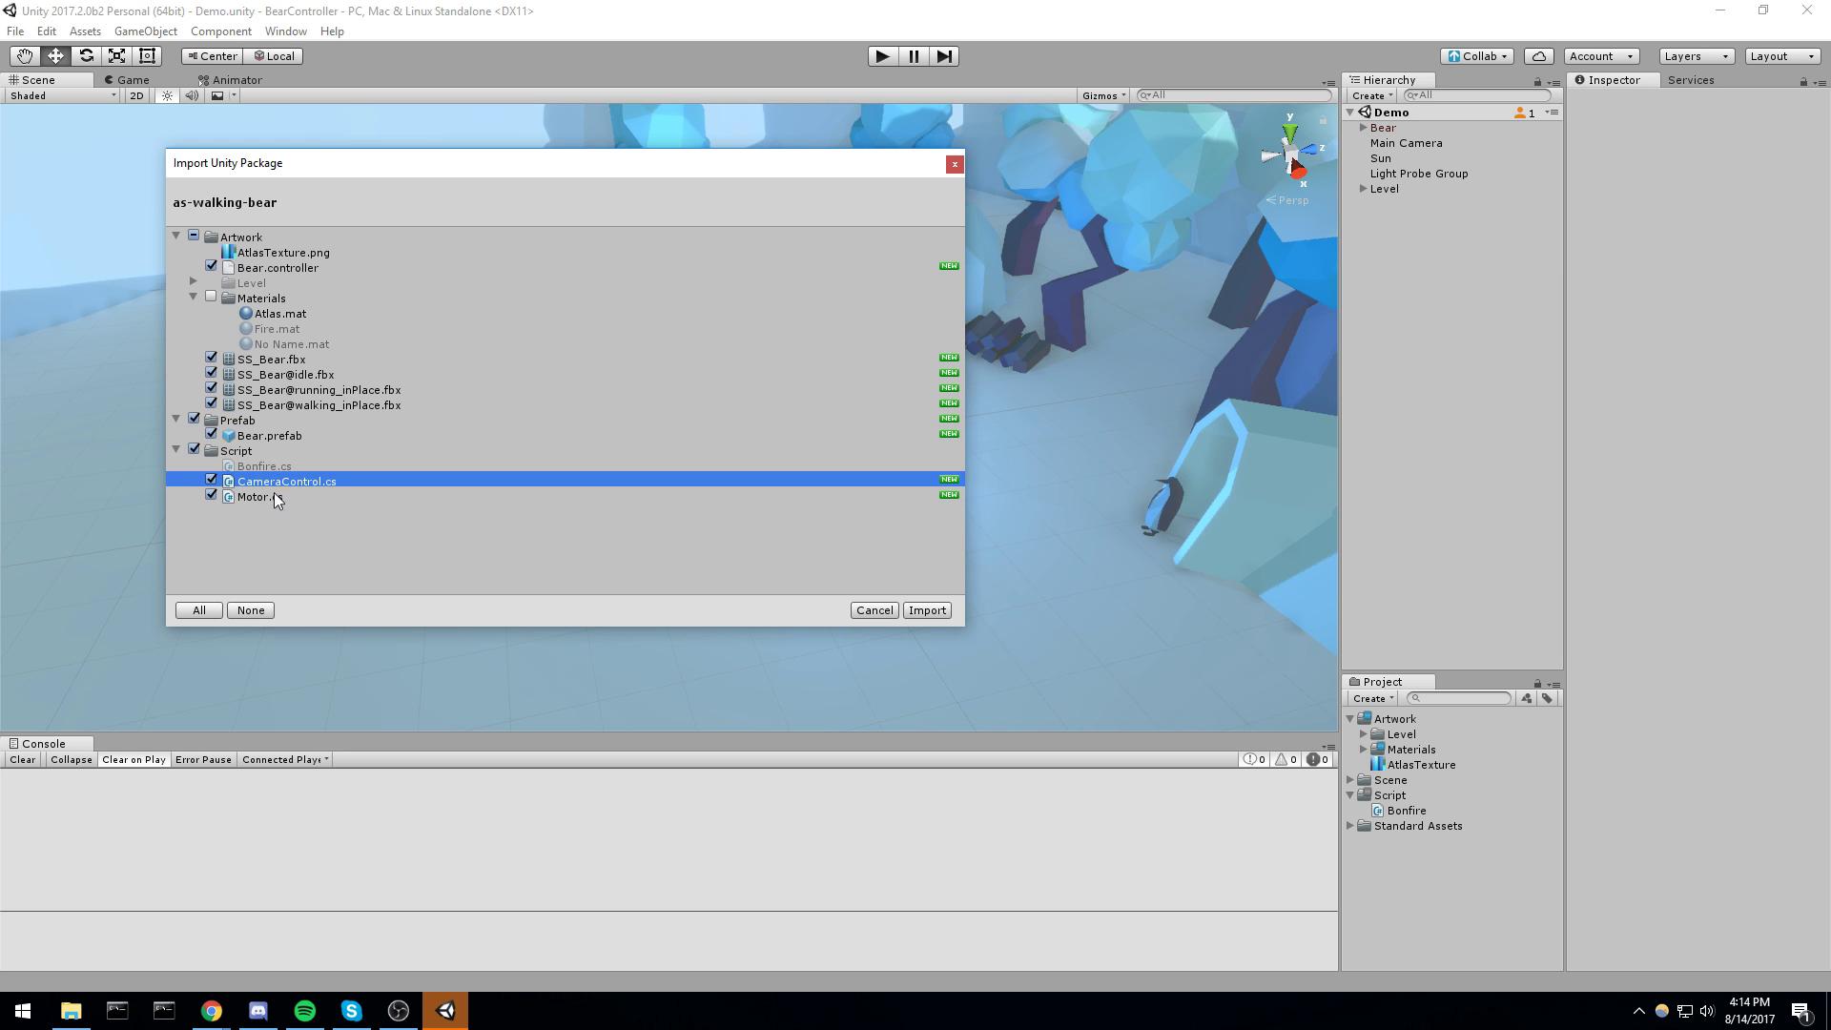
{"action": "left_click", "coordinate": [936, 609]}
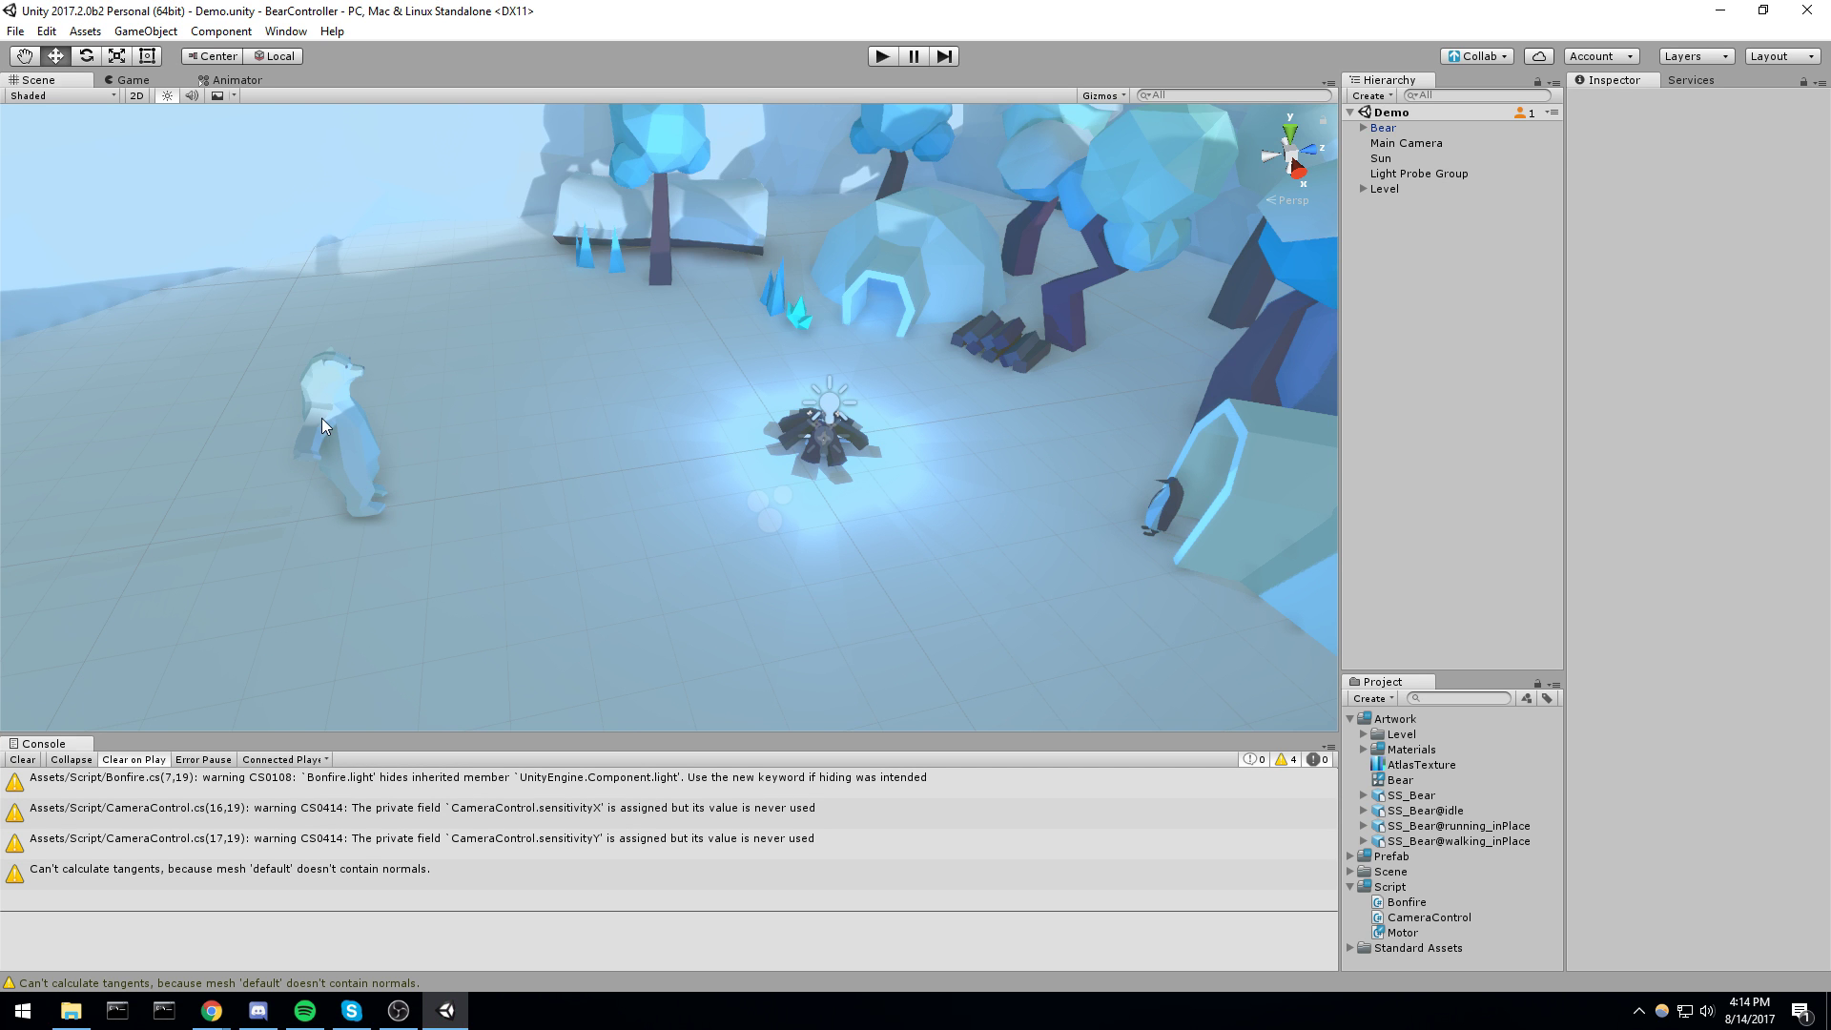
Replace the bear in the scene with a root-level instance of the Bear prefab from the Prefab folder
{"action": "left_click", "coordinate": [322, 425]}
{"action": "key", "text": "Delete"}
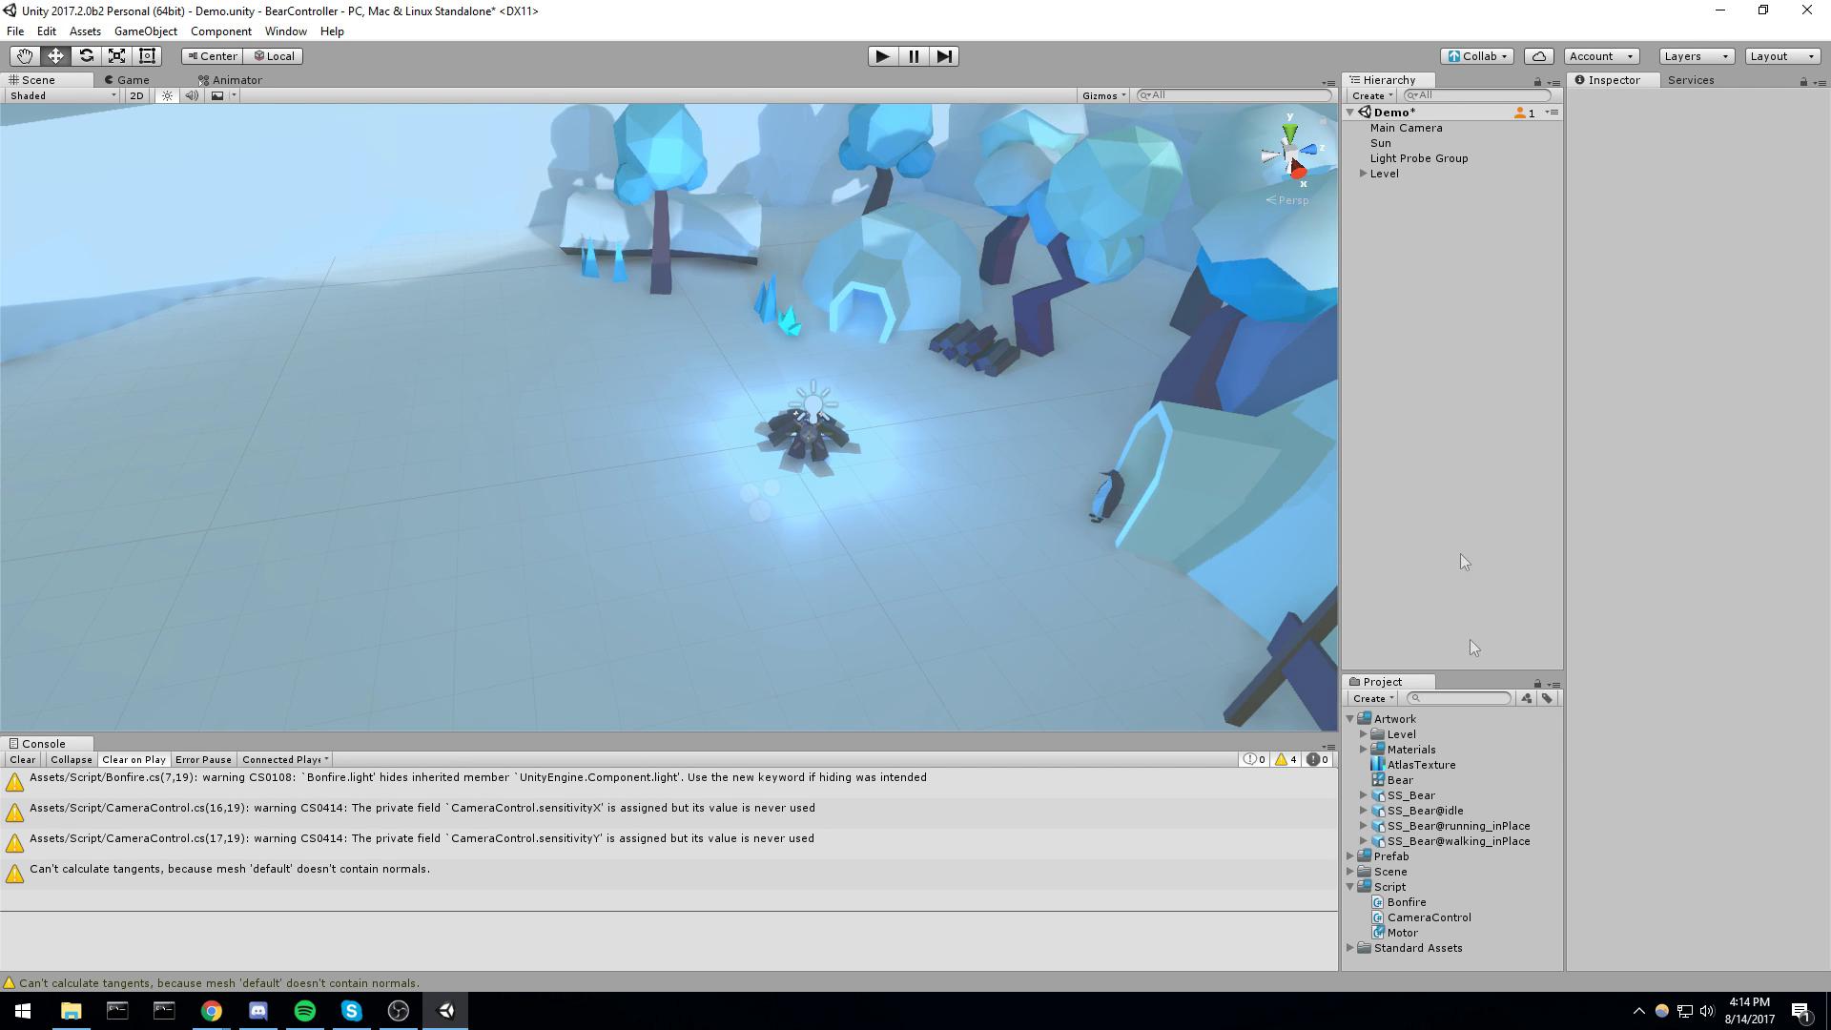
{"action": "left_click", "coordinate": [1350, 718]}
{"action": "left_click", "coordinate": [1350, 764]}
{"action": "left_click", "coordinate": [1350, 733]}
{"action": "left_click", "coordinate": [1399, 749]}
{"action": "left_click_drag", "start_coordinate": [1400, 748], "coordinate": [1397, 238]}
Run the scene, walk the prefab bear around to test its movement, and stop play mode
{"action": "left_click", "coordinate": [881, 56]}
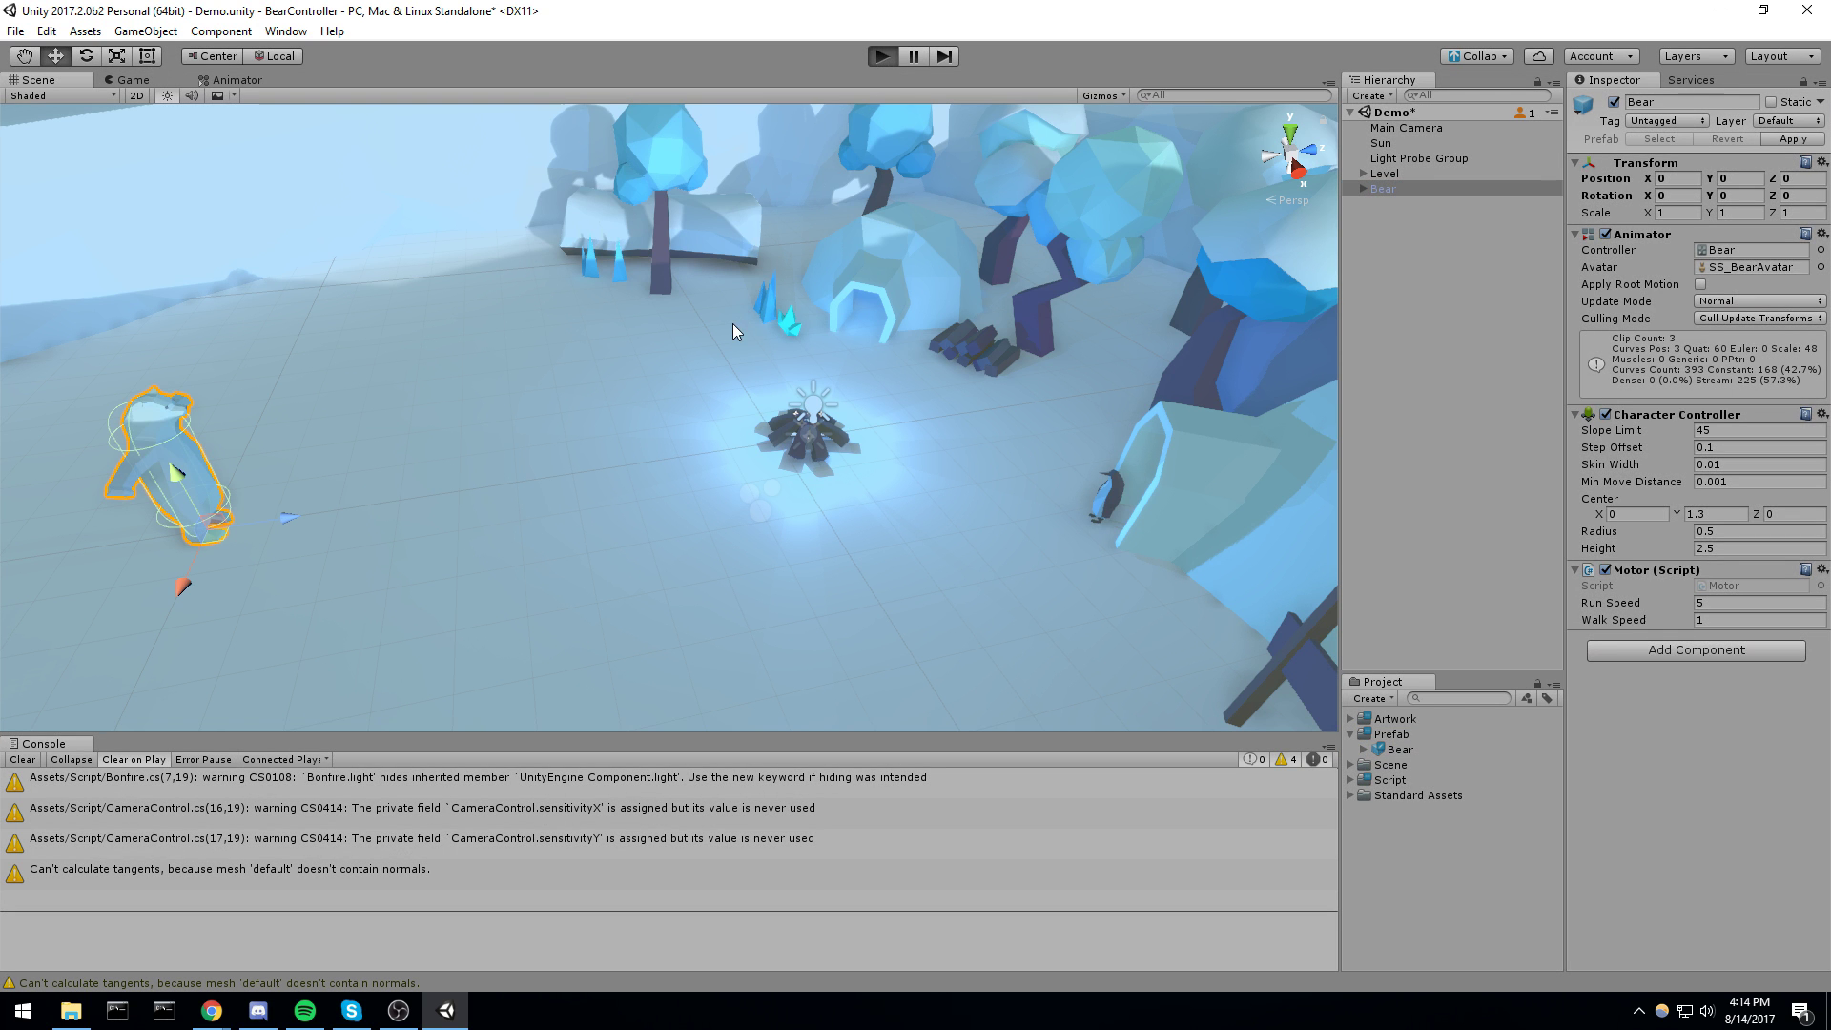
{"action": "key", "text": "w"}
{"action": "key", "text": "d"}
{"action": "key", "text": "s"}
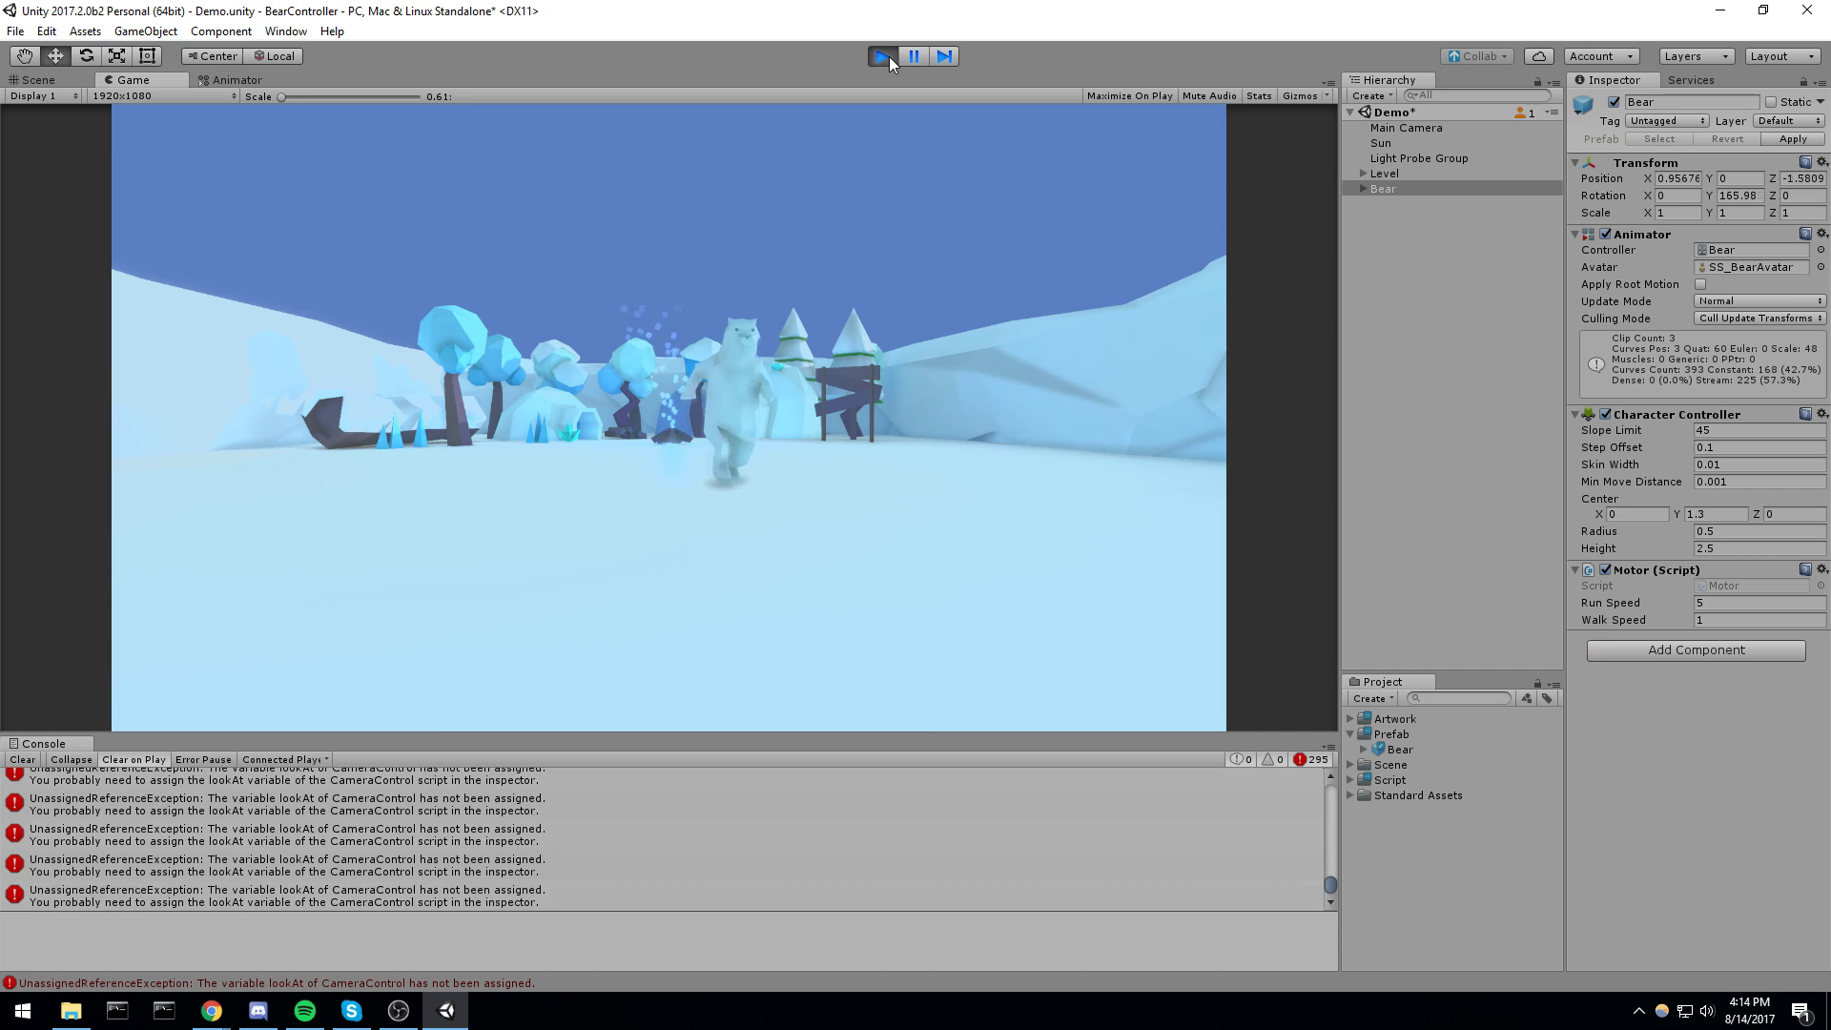
{"action": "left_click", "coordinate": [889, 56]}
Replace the Bear prefab instance with the SS_Bear model from the Artwork folder at the root of the Demo scene
{"action": "left_click", "coordinate": [1373, 190]}
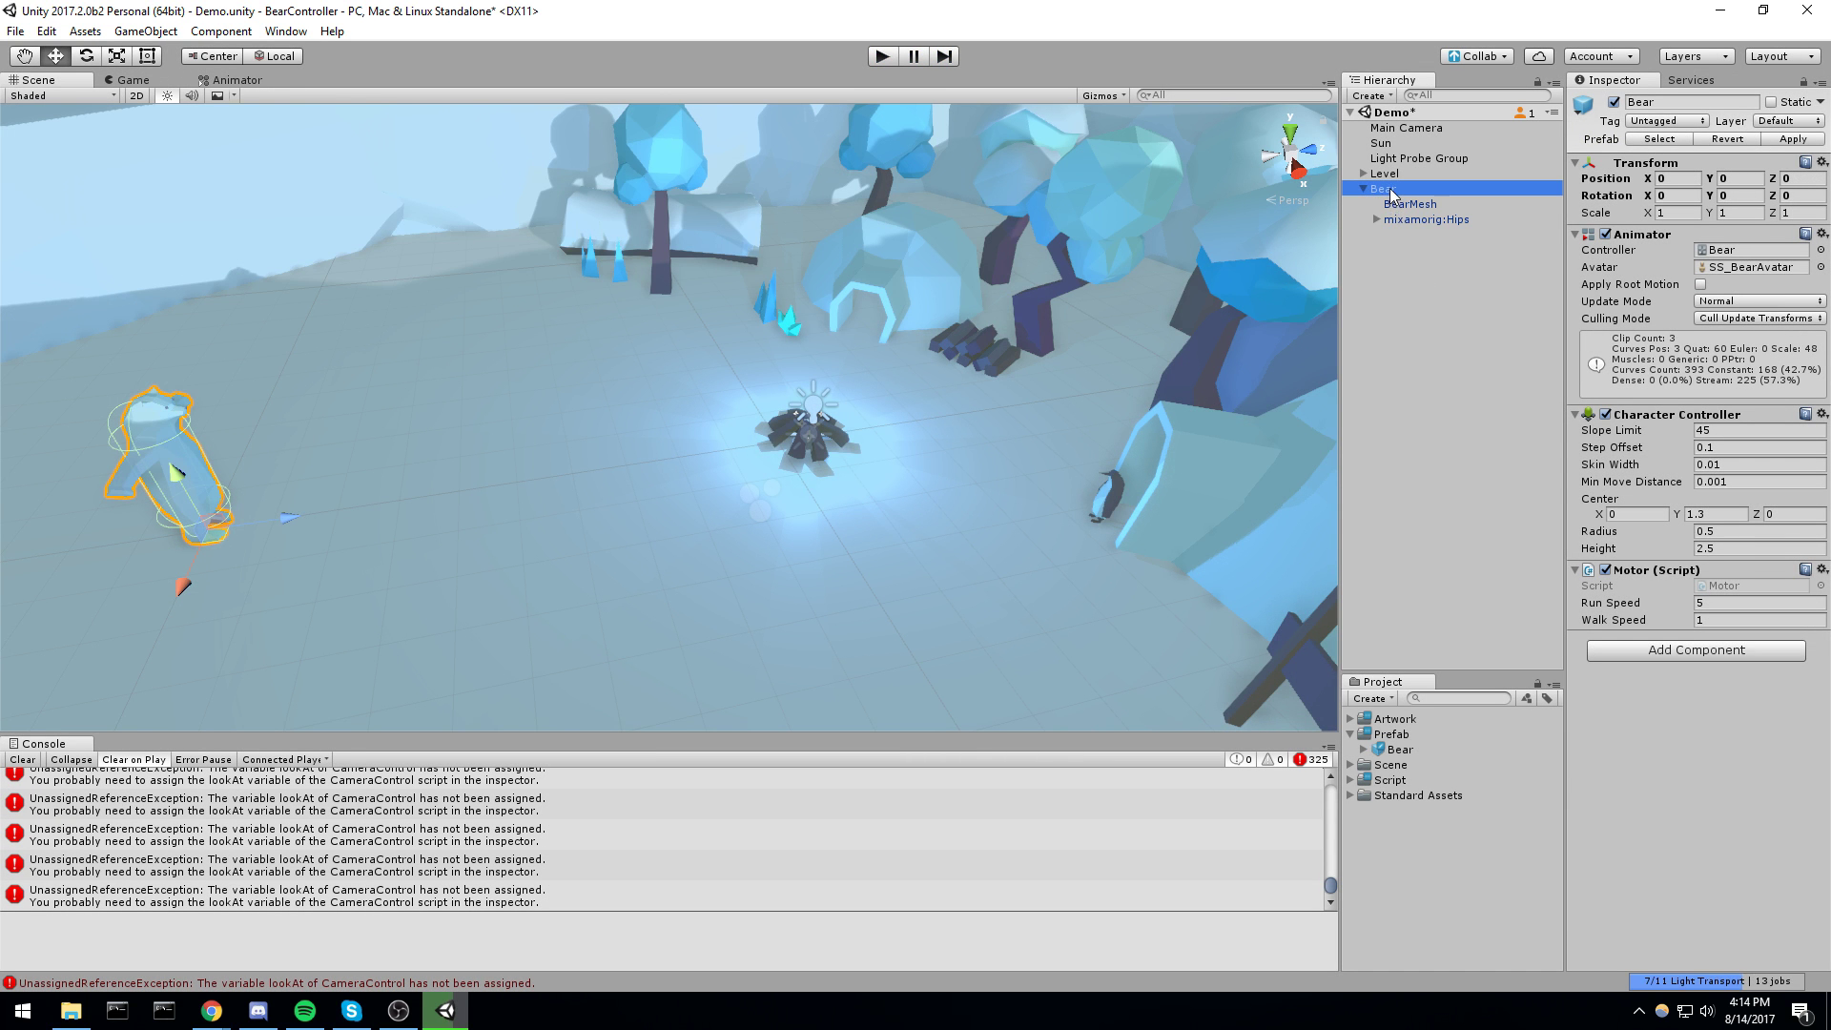
{"action": "key", "text": "Delete"}
{"action": "scroll", "coordinate": [1152, 578], "scroll_direction": "up", "scroll_amount": 2}
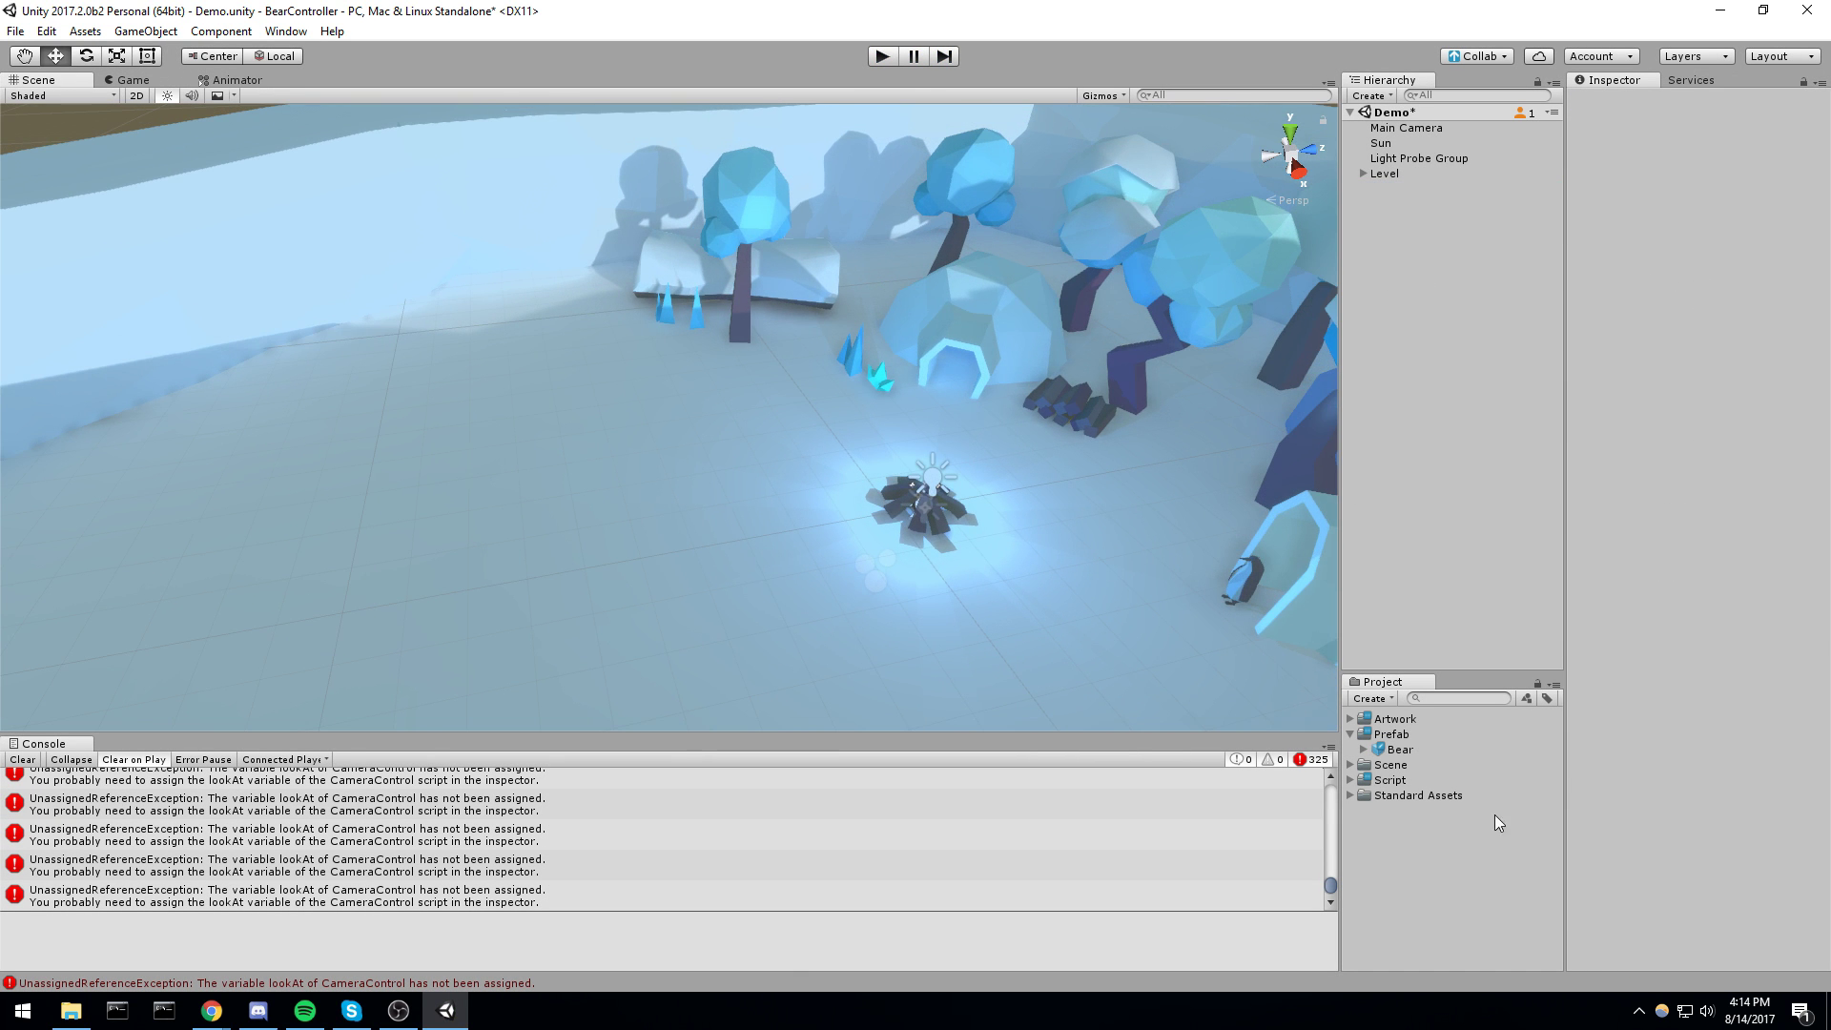
{"action": "left_click", "coordinate": [1351, 735]}
{"action": "left_click", "coordinate": [1352, 718]}
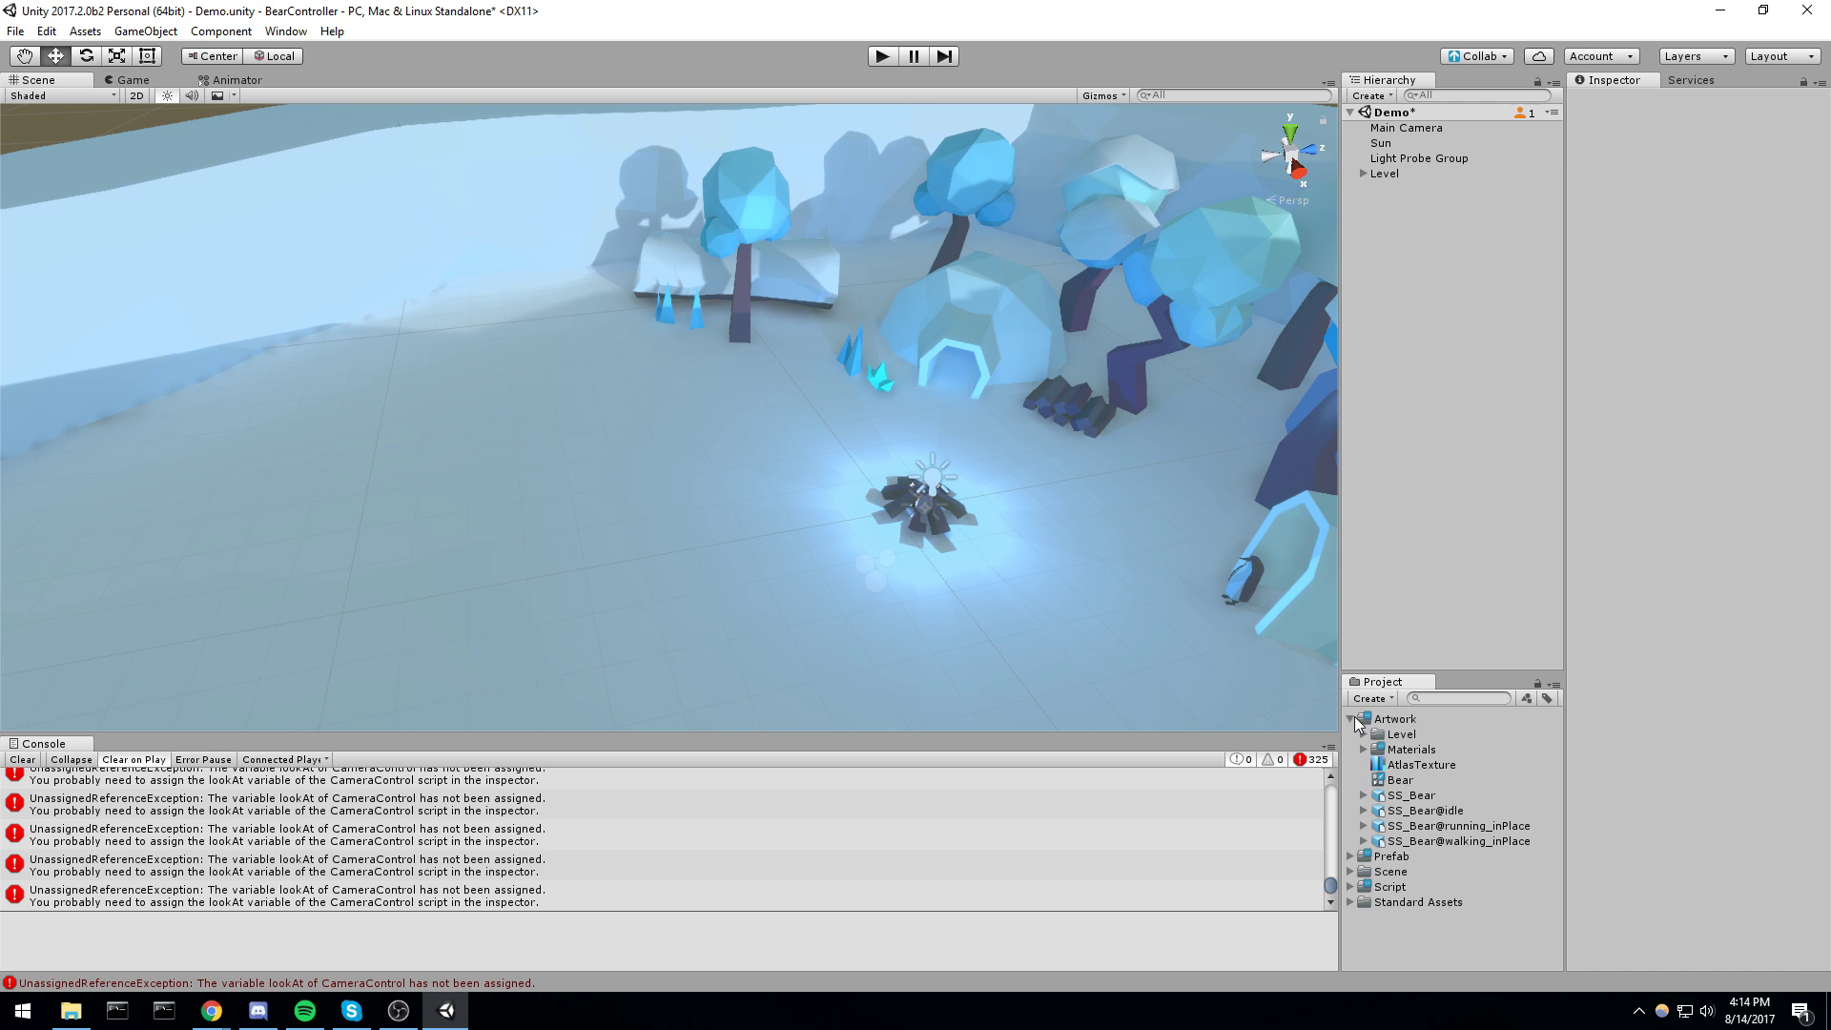
{"action": "left_click", "coordinate": [1407, 795]}
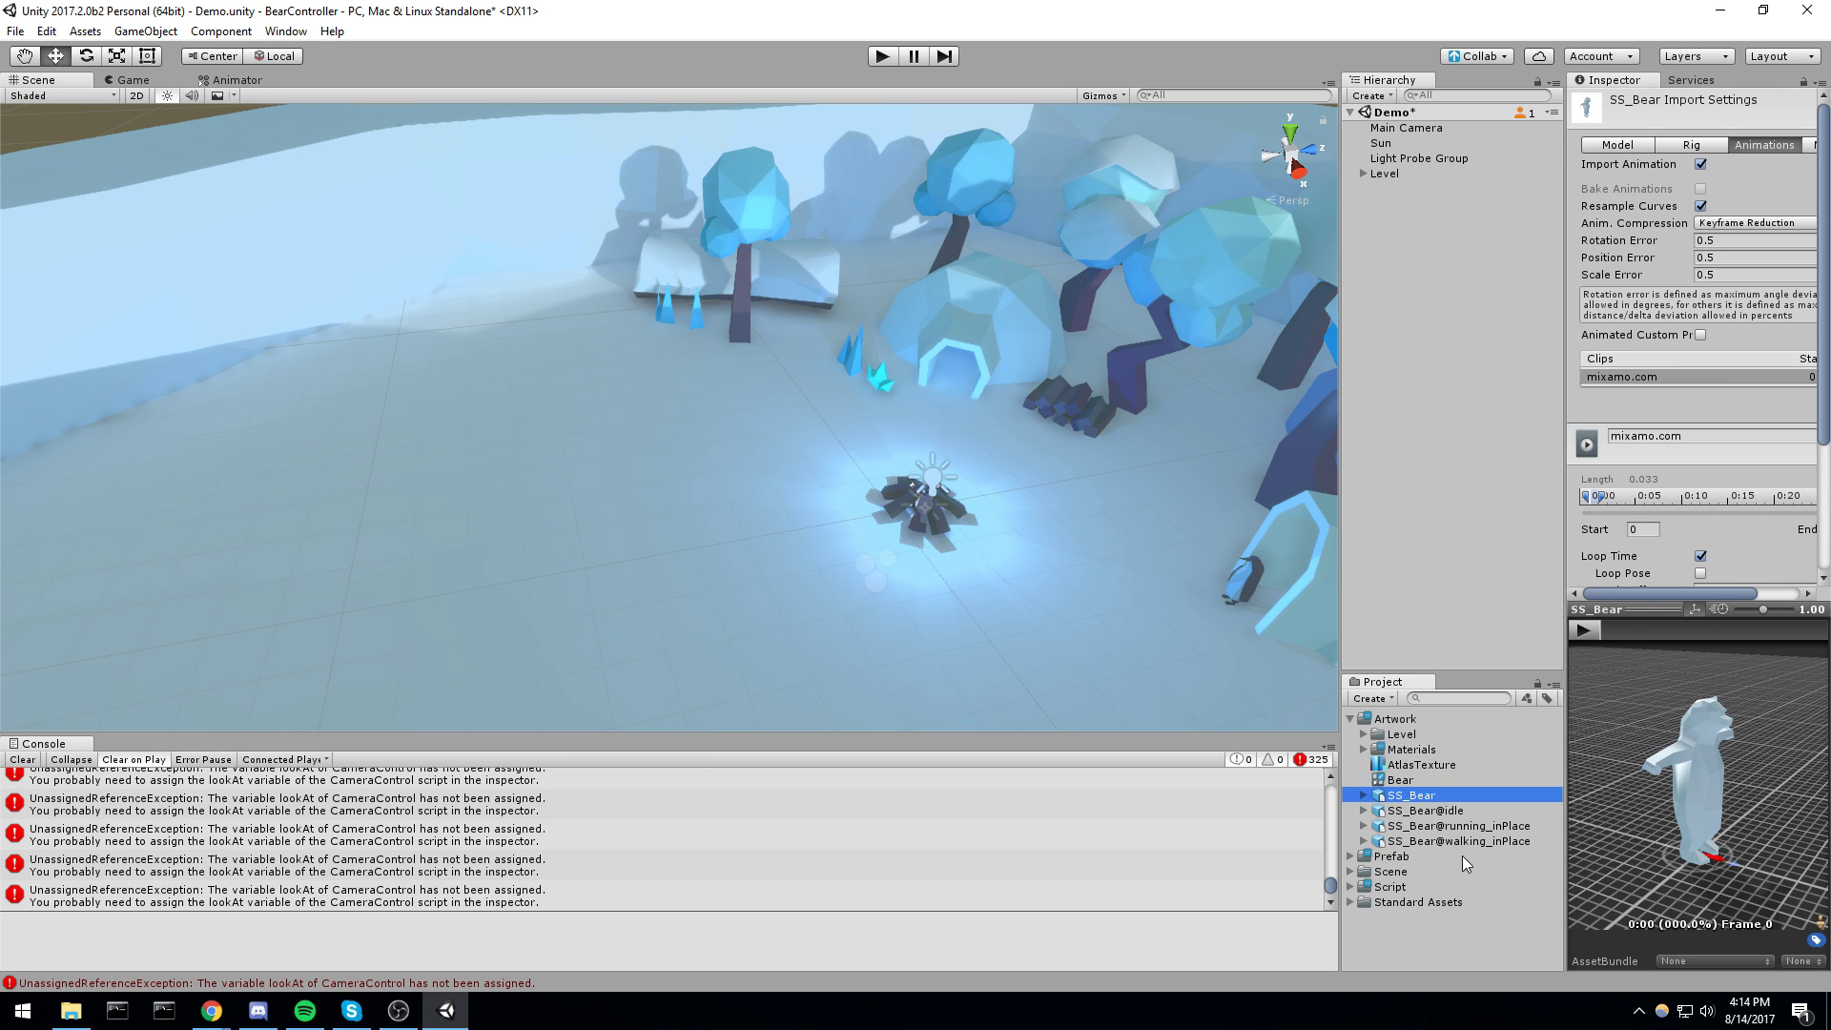
{"action": "left_click_drag", "start_coordinate": [1415, 801], "coordinate": [1406, 190]}
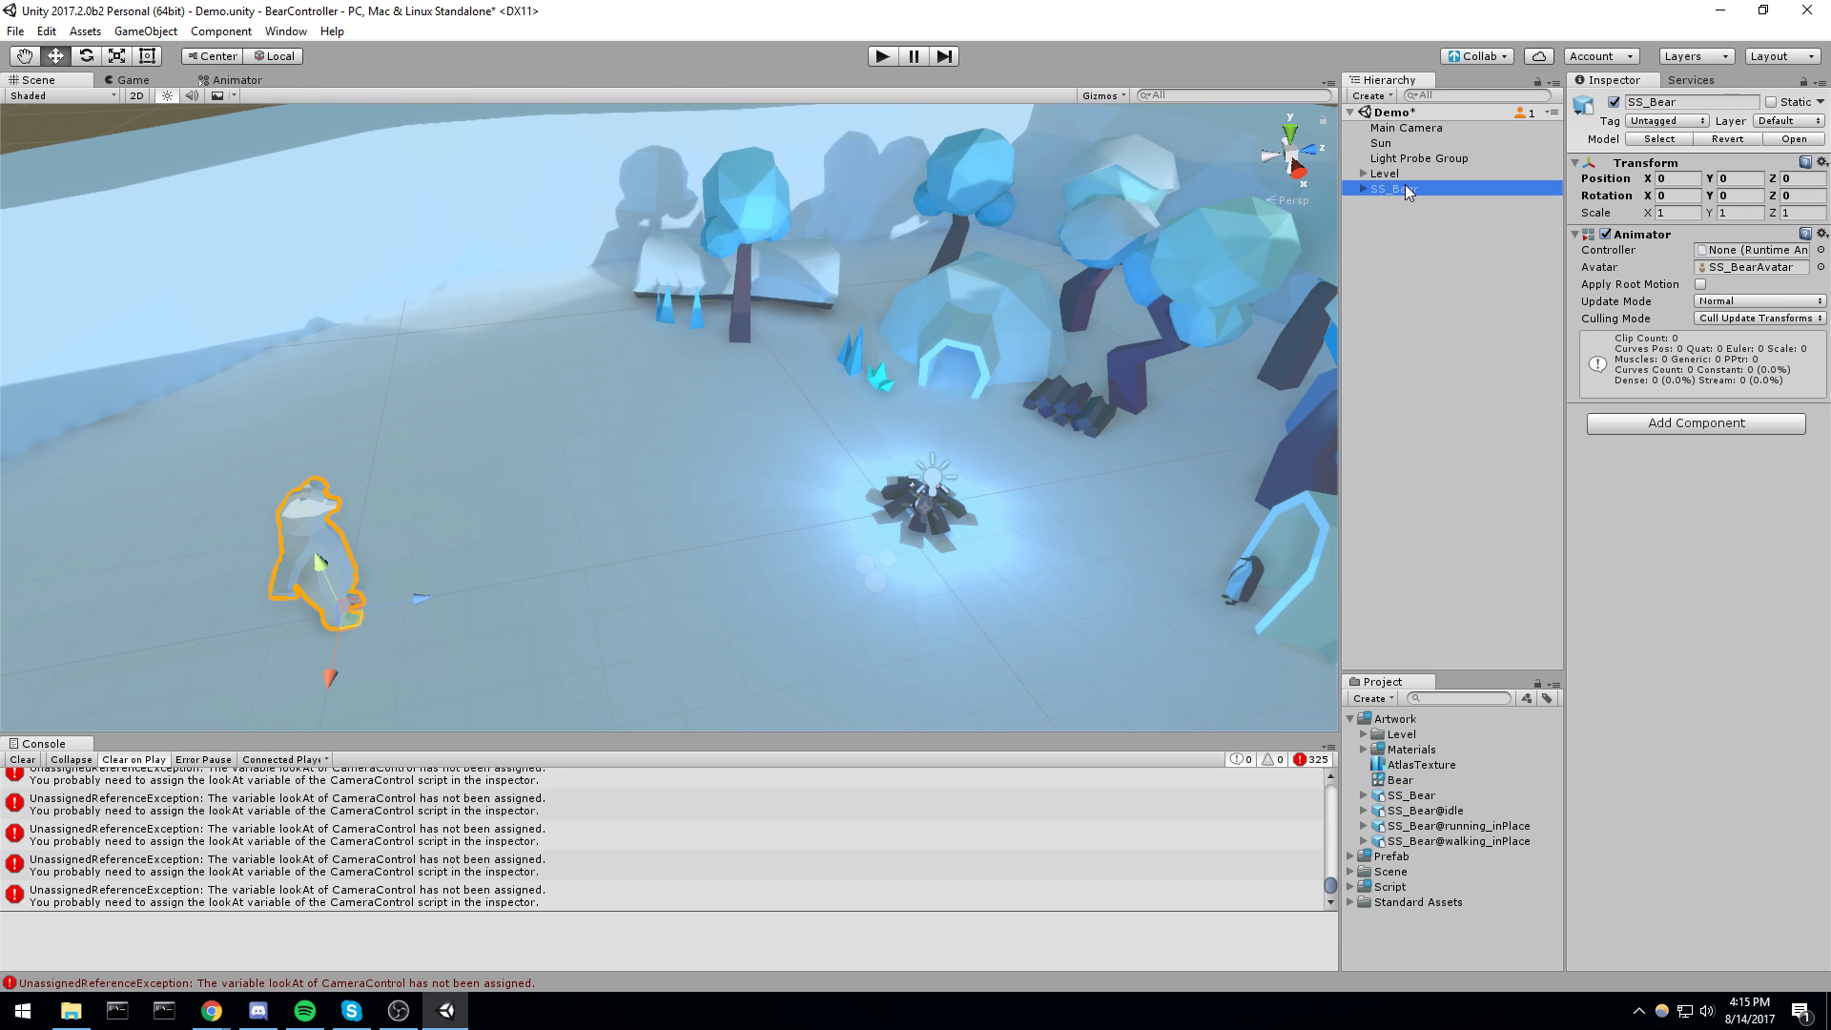
Clear the console and briefly run the scene to check the SS_Bear model without an animator controller
{"action": "left_click", "coordinate": [1474, 261]}
{"action": "double_click", "coordinate": [1425, 192]}
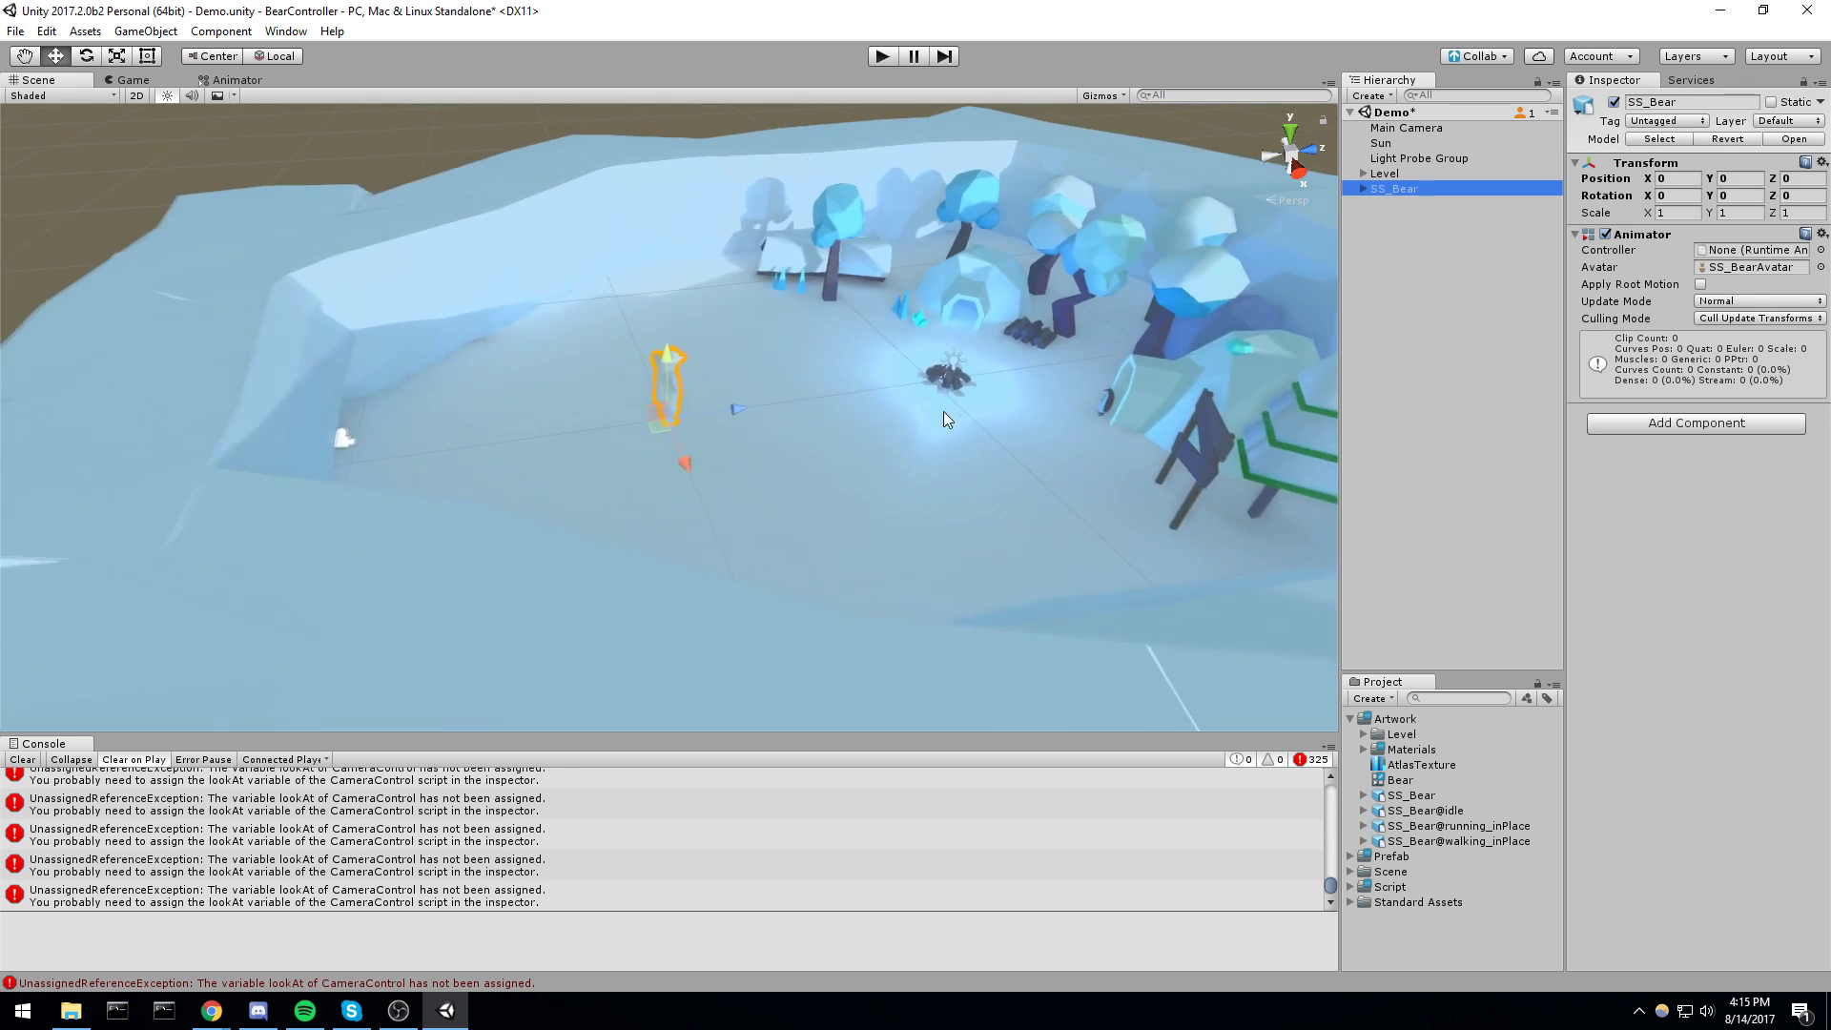
{"action": "left_click_drag", "start_coordinate": [852, 404], "coordinate": [546, 477], "text": "alt"}
{"action": "left_click", "coordinate": [25, 760]}
{"action": "scroll", "coordinate": [572, 429], "scroll_direction": "down", "scroll_amount": 2}
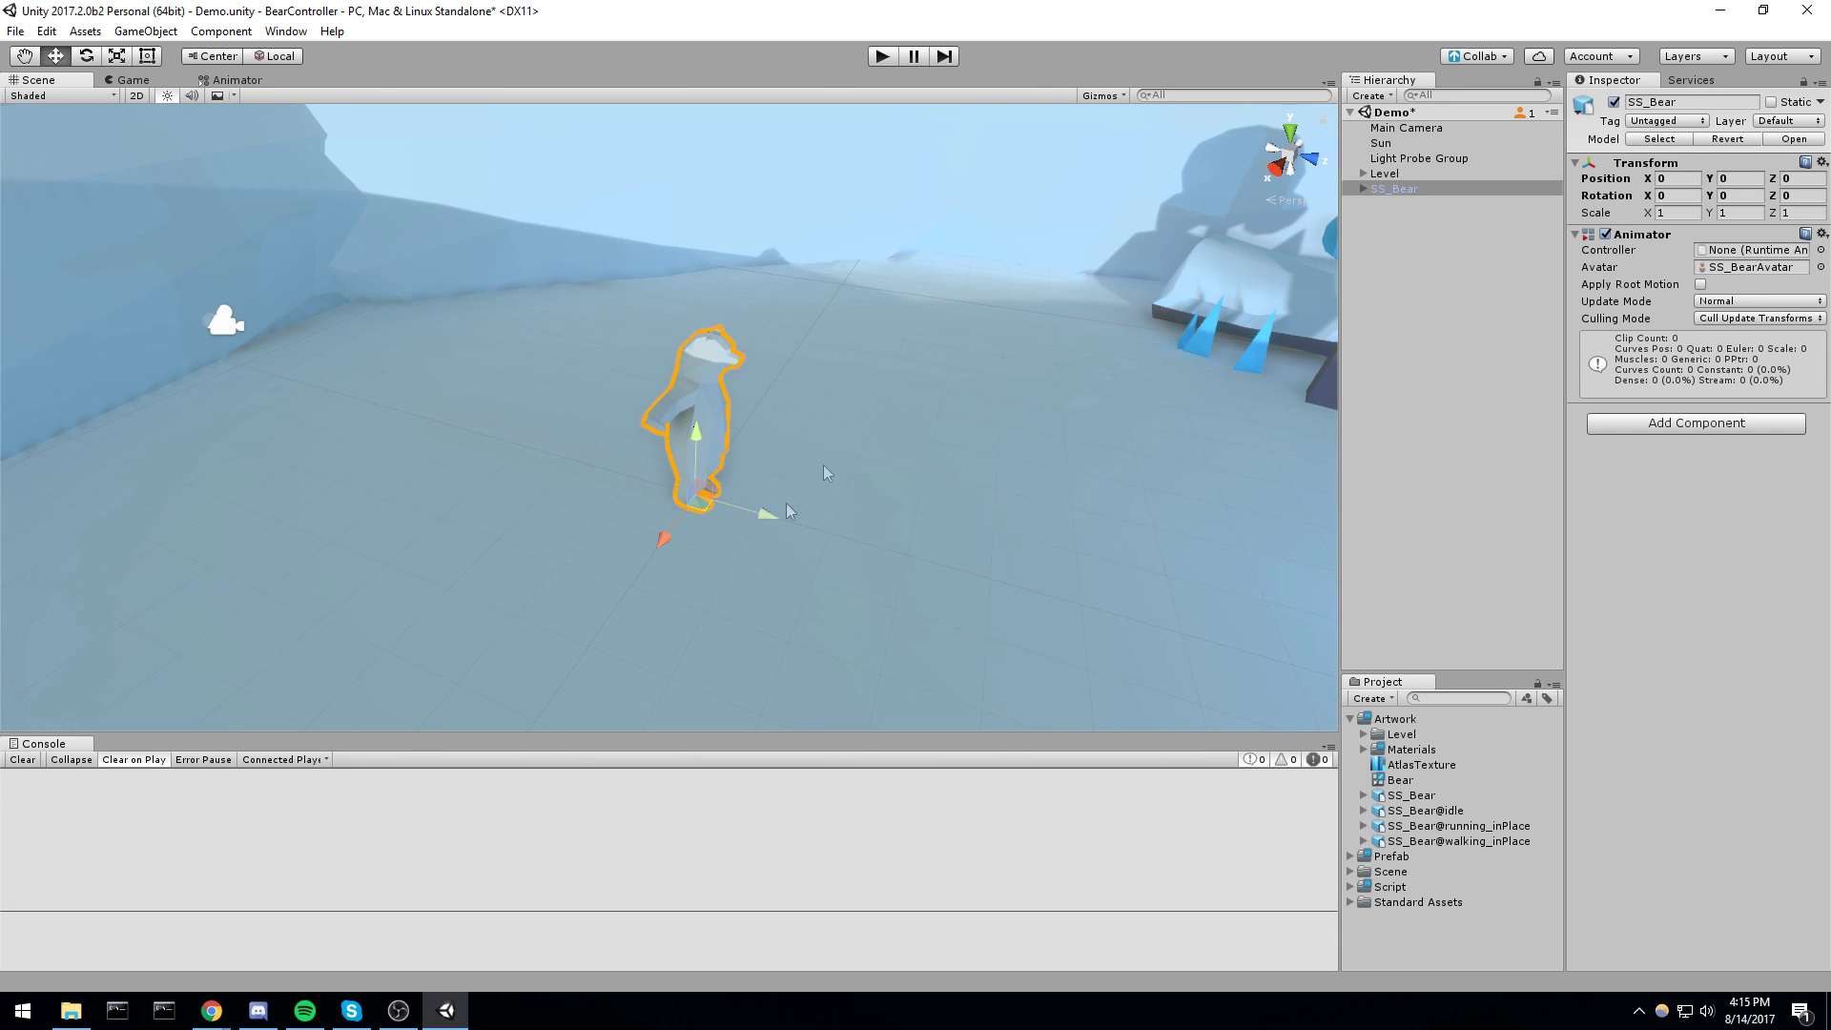
{"action": "left_click", "coordinate": [879, 58]}
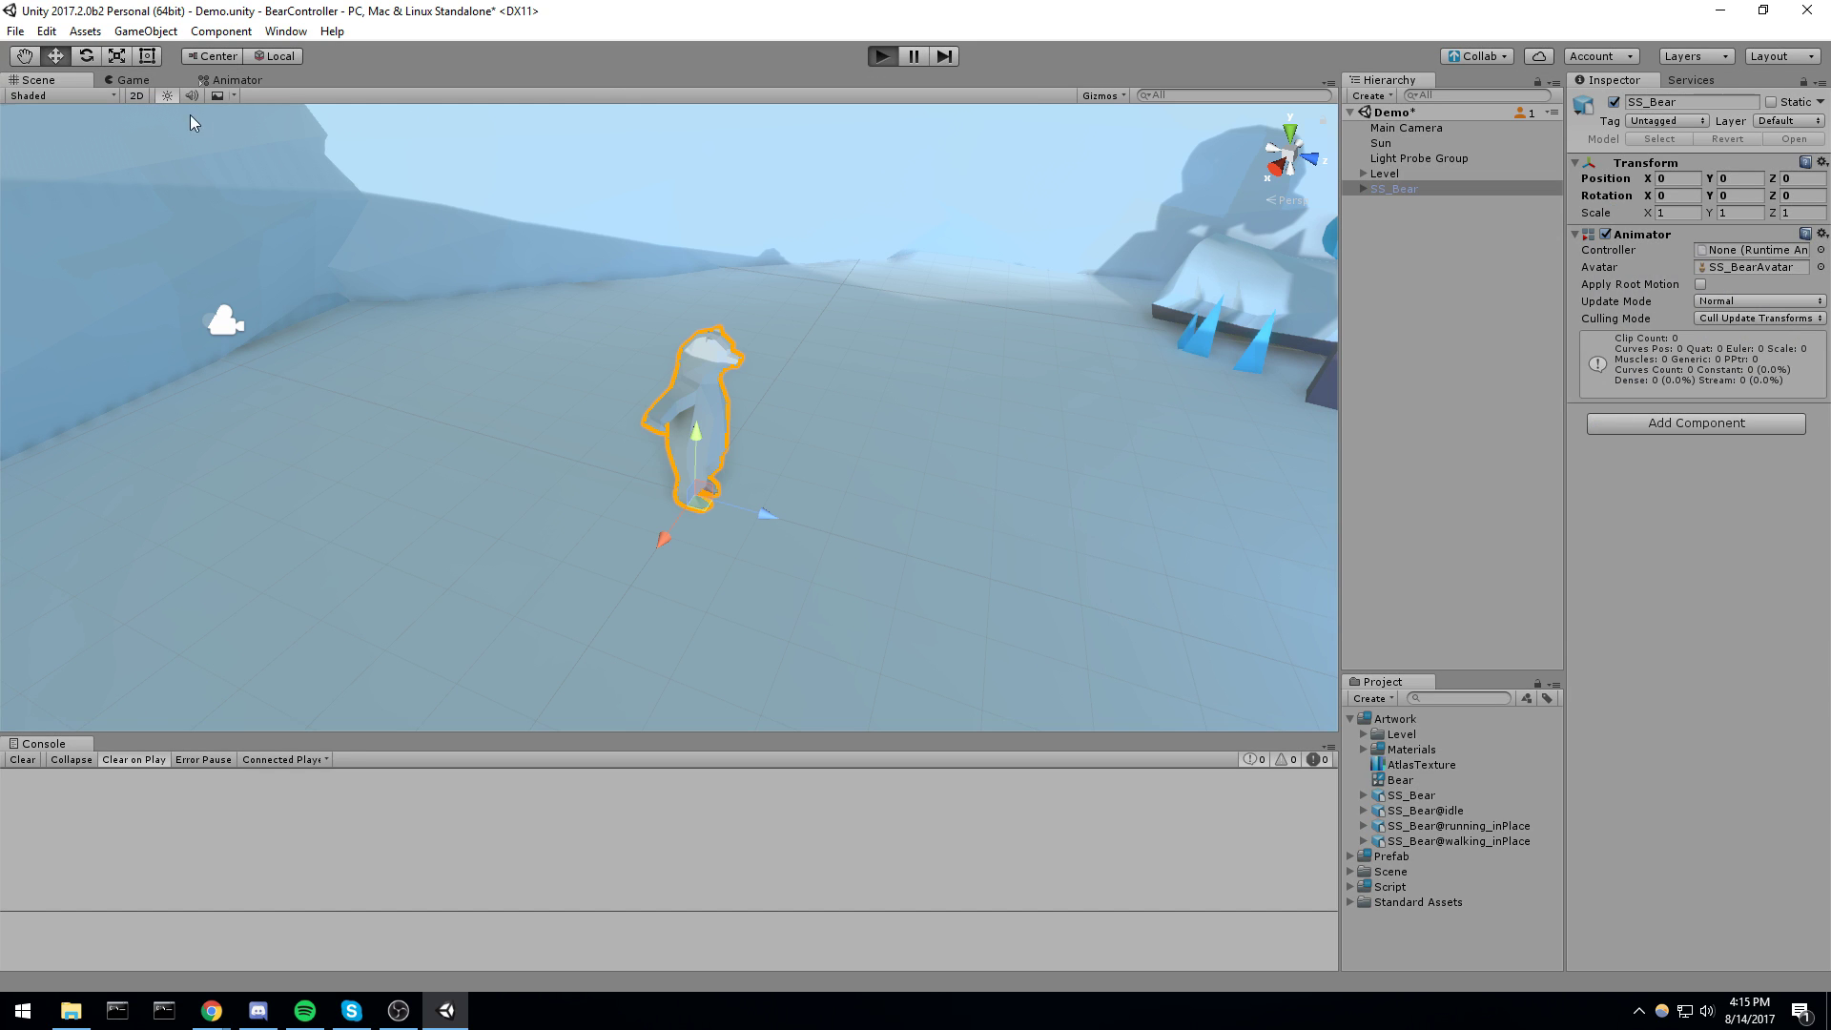
{"action": "key", "text": "ctrl+p"}
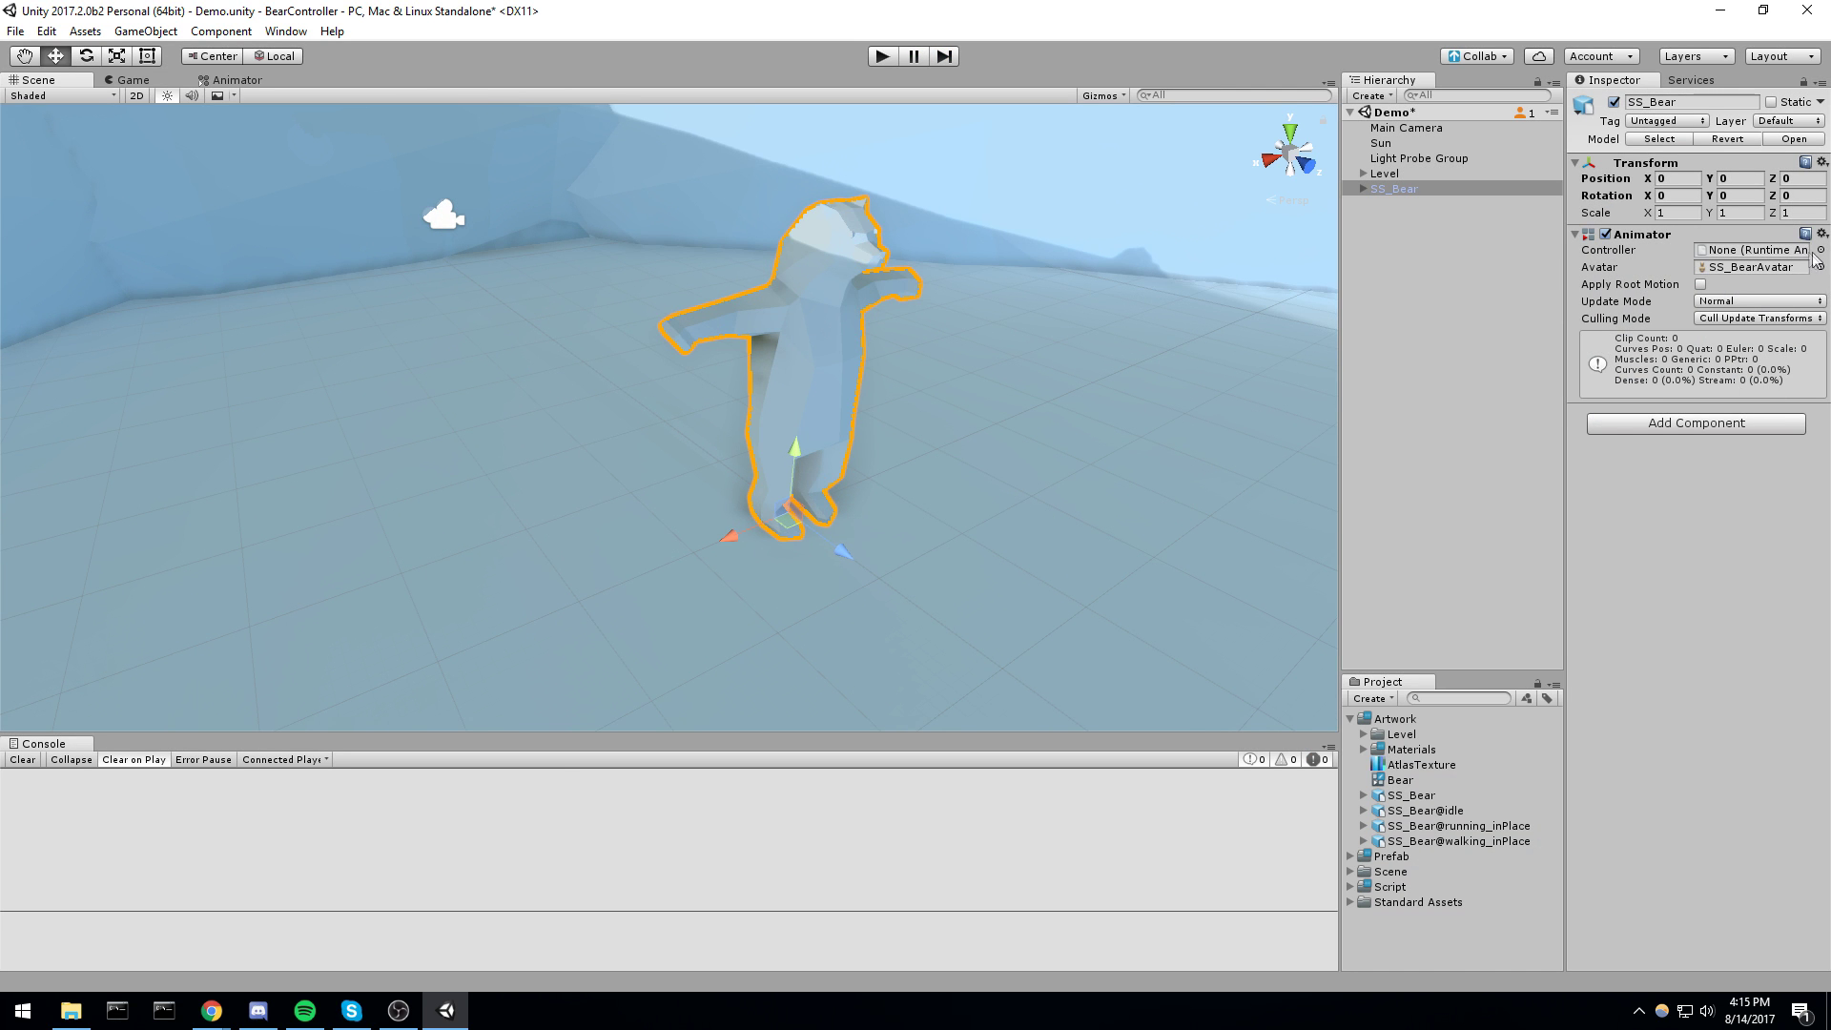
Create an Animator Controller named NewBear in the project's root assets folder and open it for editing
{"action": "left_click", "coordinate": [1350, 718]}
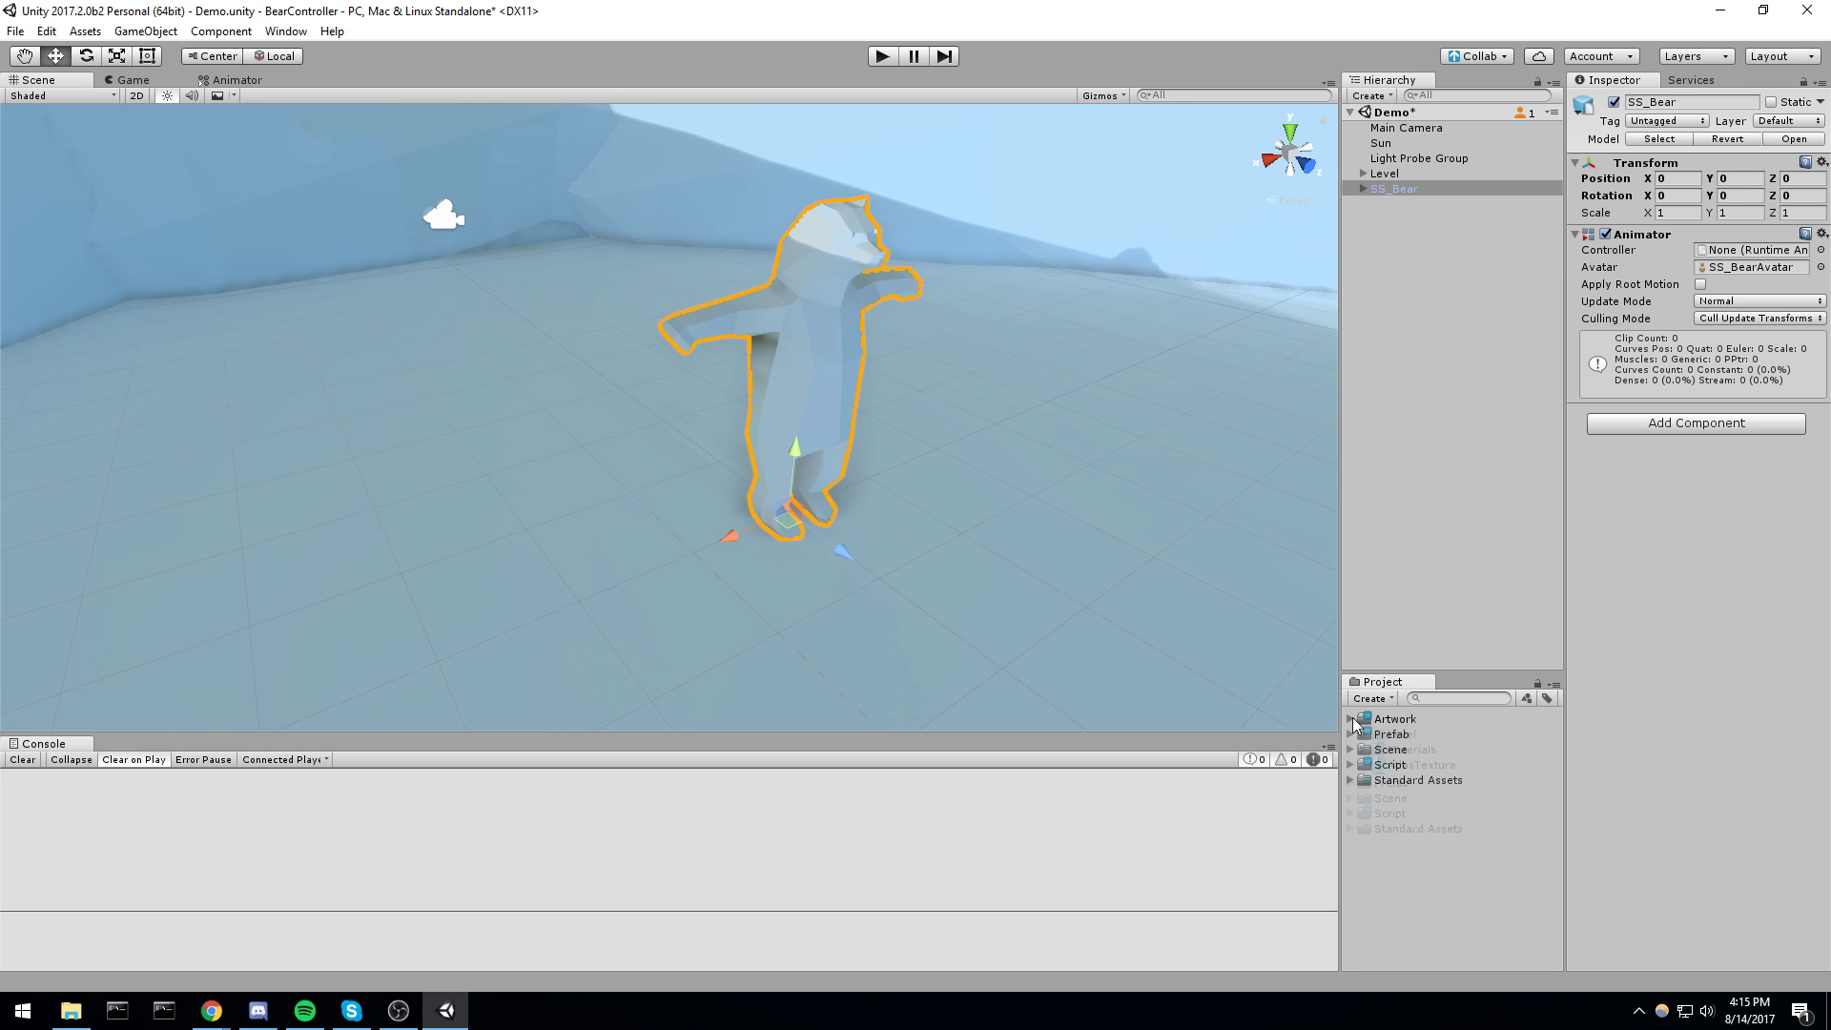
{"action": "right_click", "coordinate": [1487, 830]}
{"action": "mouse_move", "coordinate": [1504, 431]}
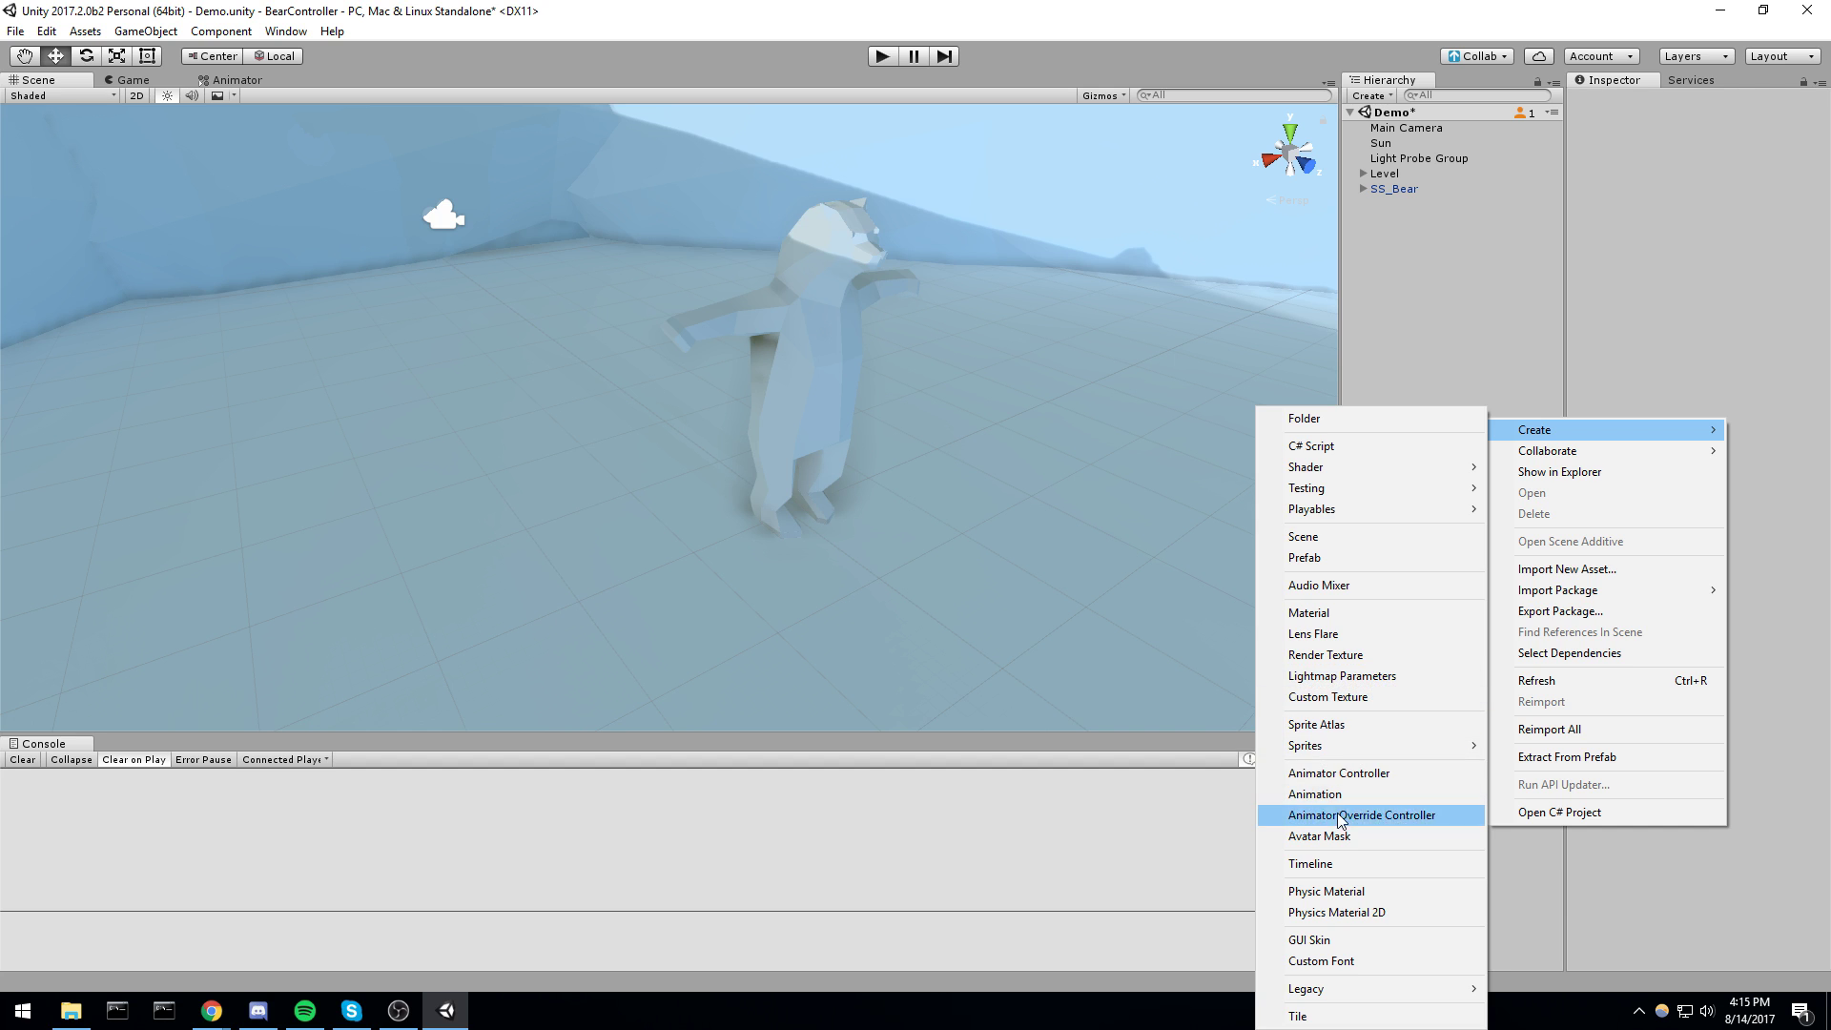
{"action": "left_click", "coordinate": [1354, 777]}
{"action": "type", "text": "NewBear"}
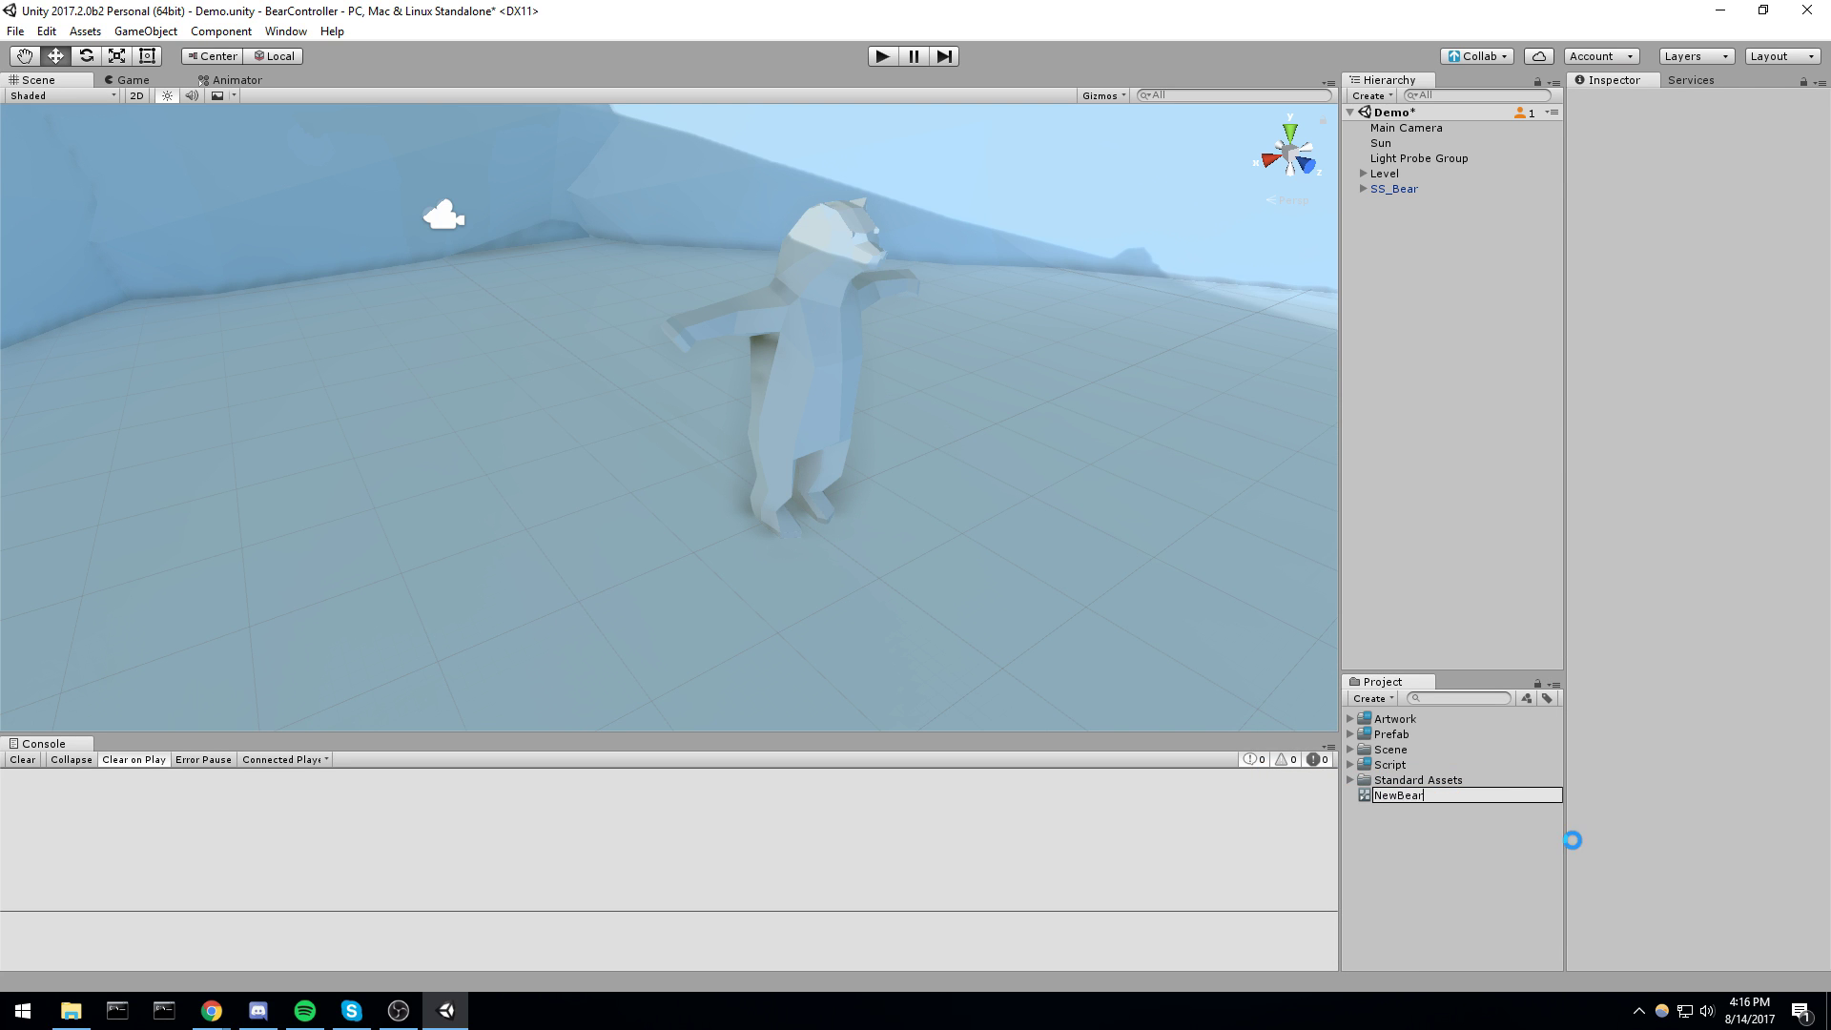
{"action": "key", "text": "Return"}
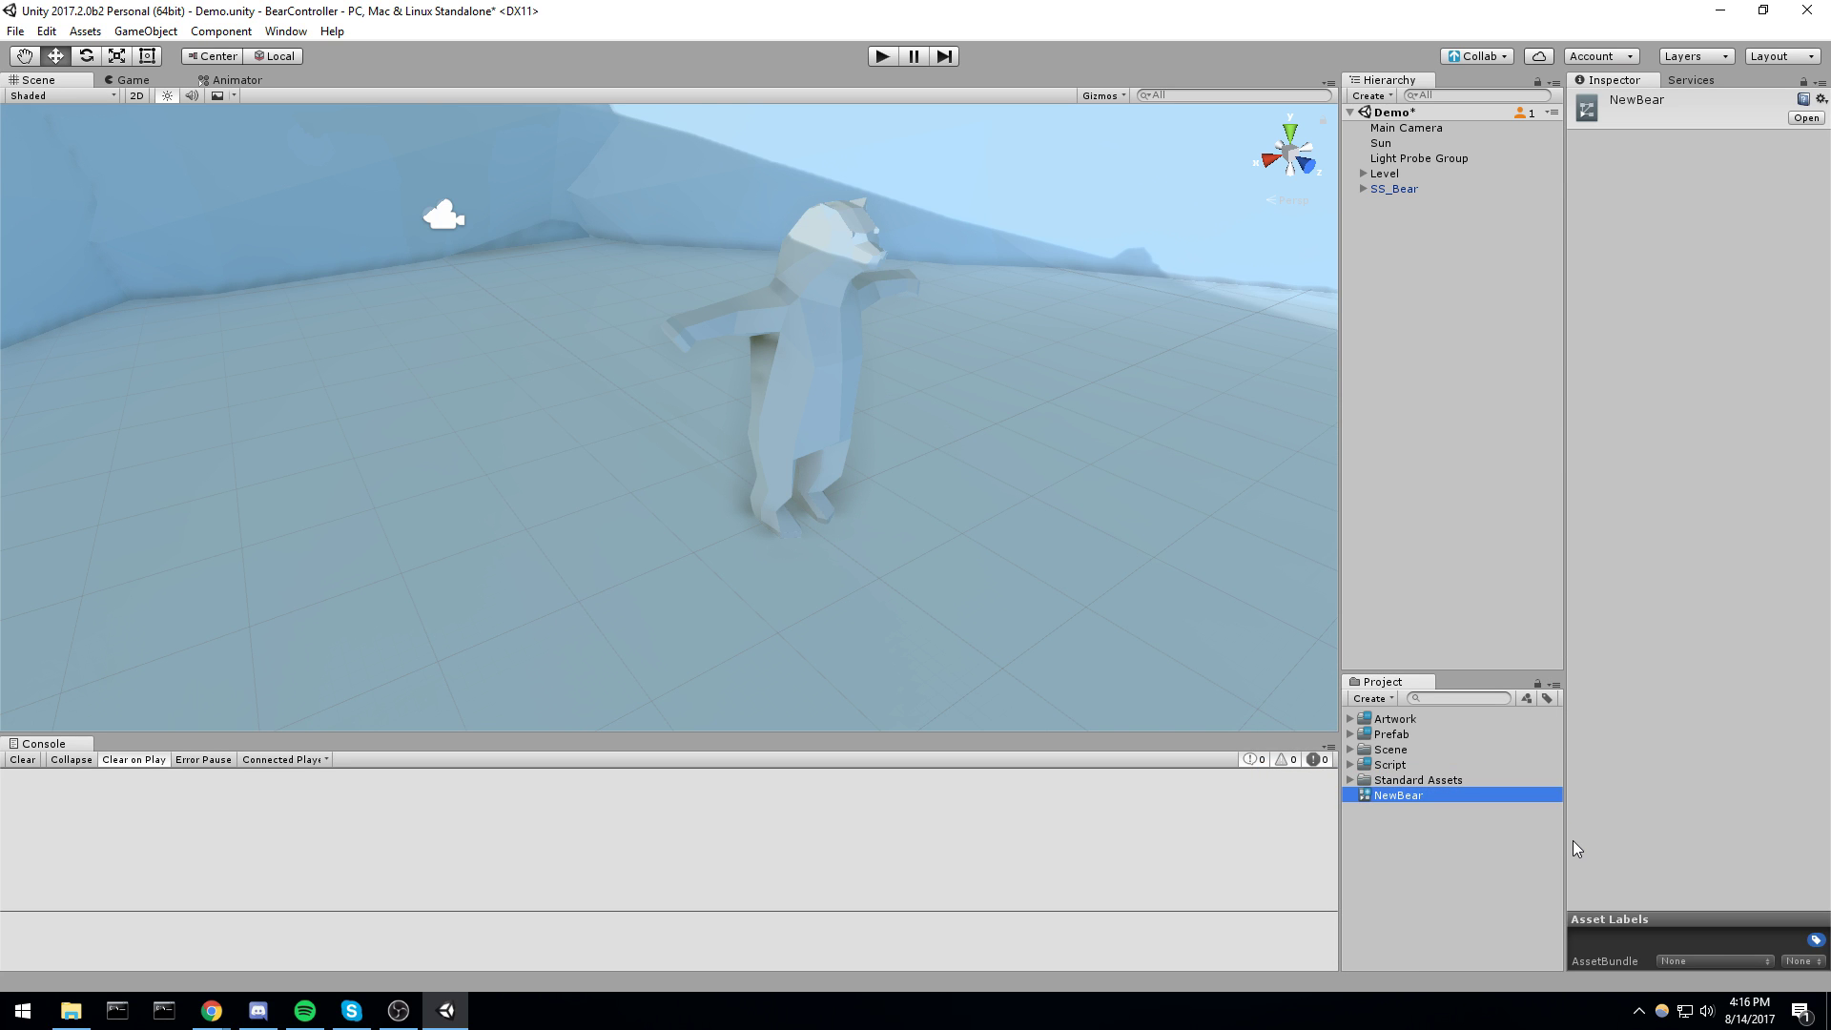
{"action": "double_click", "coordinate": [1420, 793]}
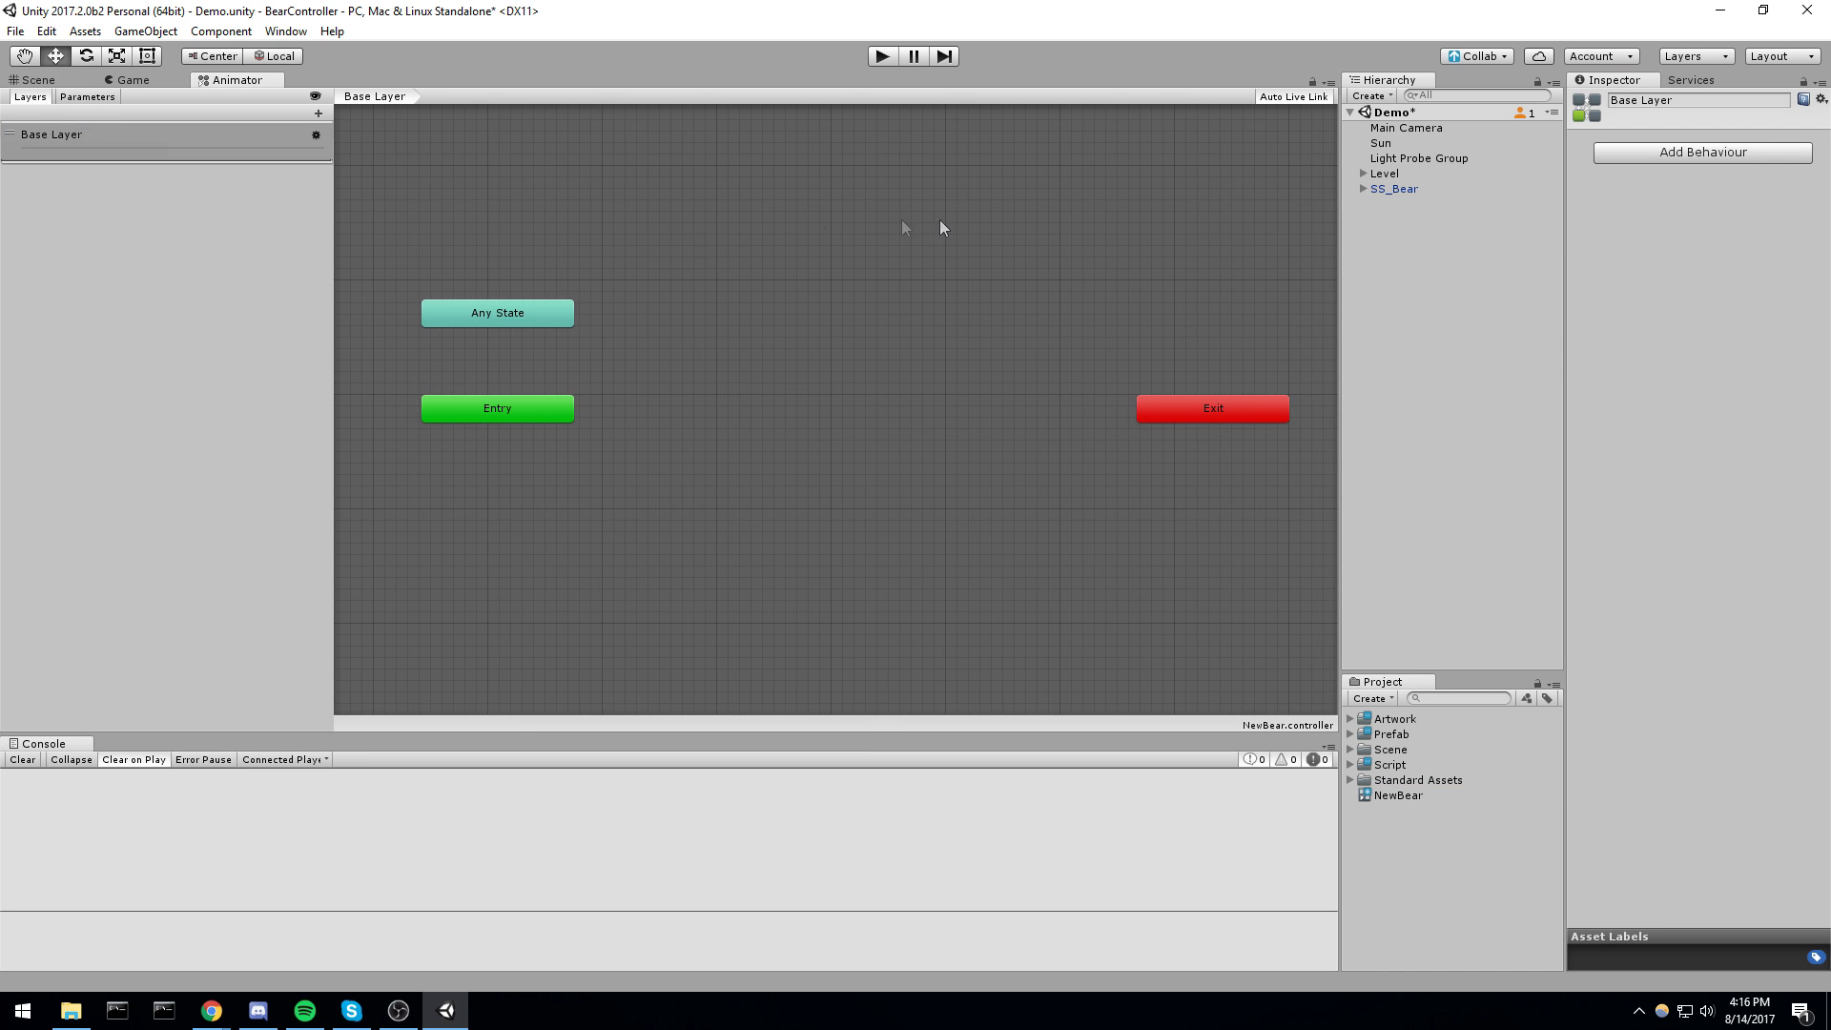
Create an empty state named Idle in the NewBear base layer and place it beside Entry
{"action": "left_click_drag", "start_coordinate": [441, 229], "coordinate": [1213, 585]}
{"action": "key", "text": "f"}
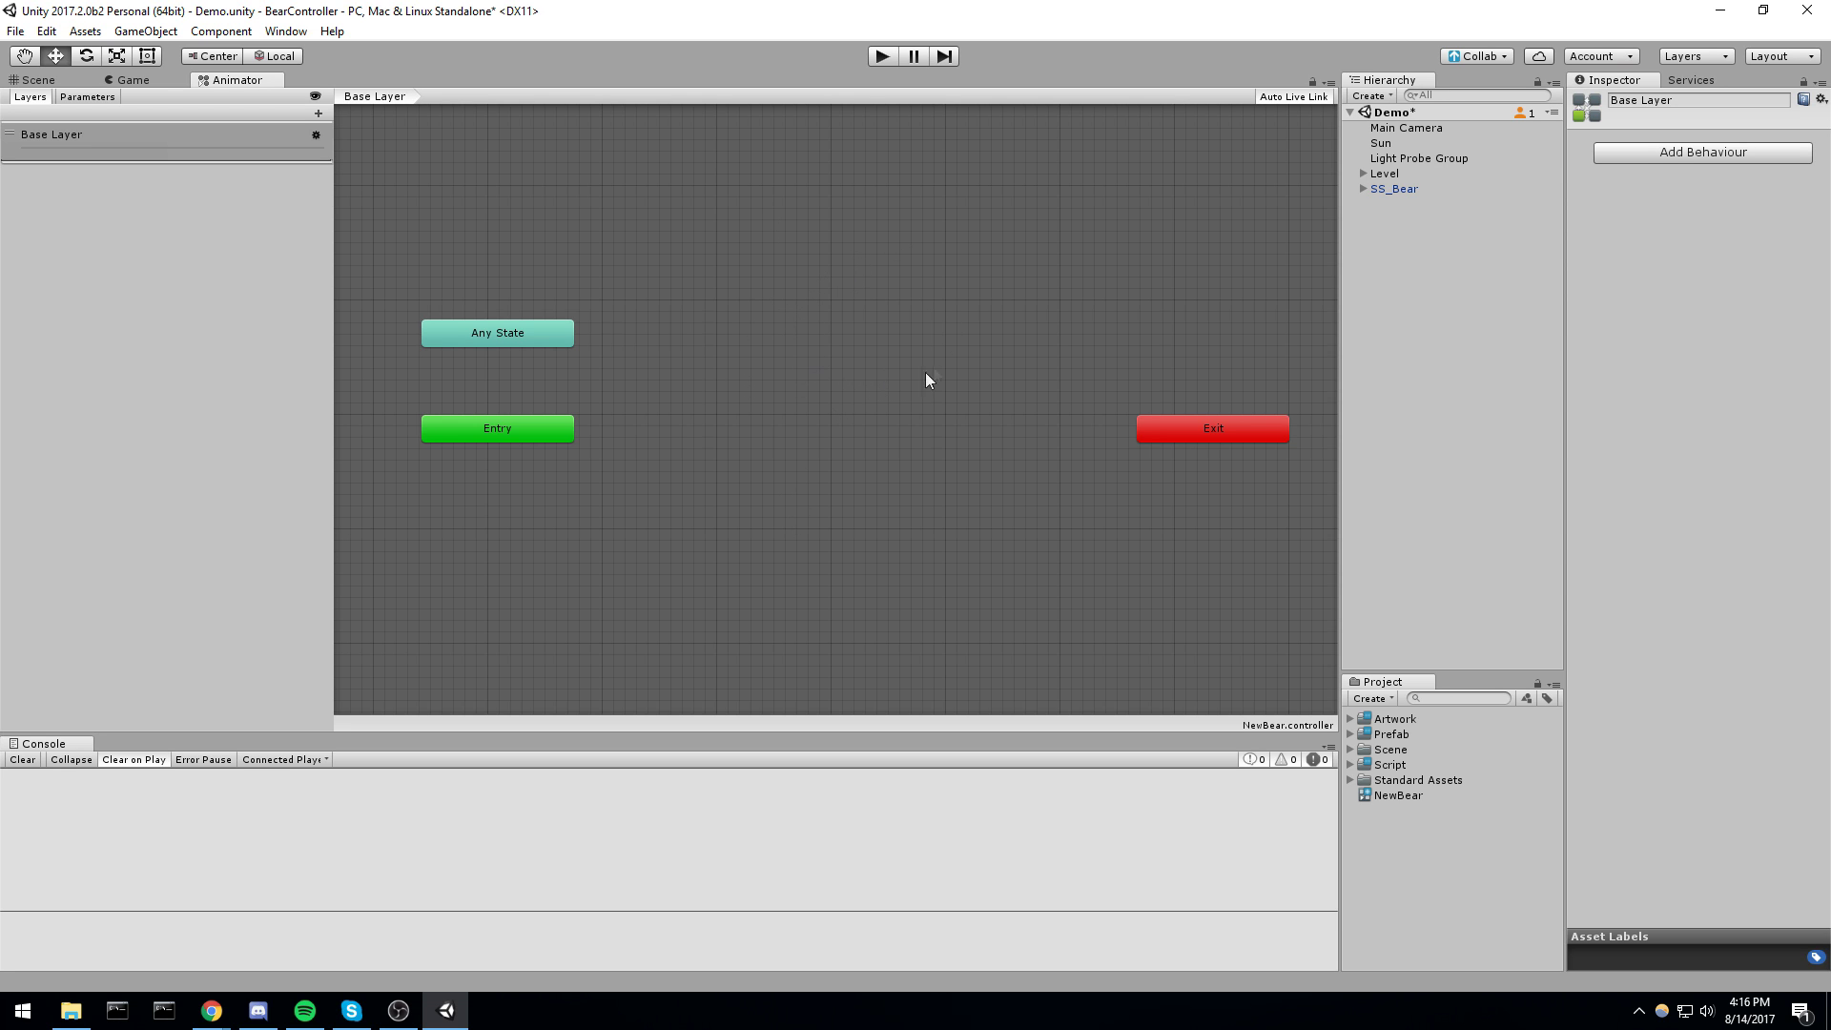
{"action": "right_click", "coordinate": [804, 313]}
{"action": "mouse_move", "coordinate": [899, 323]}
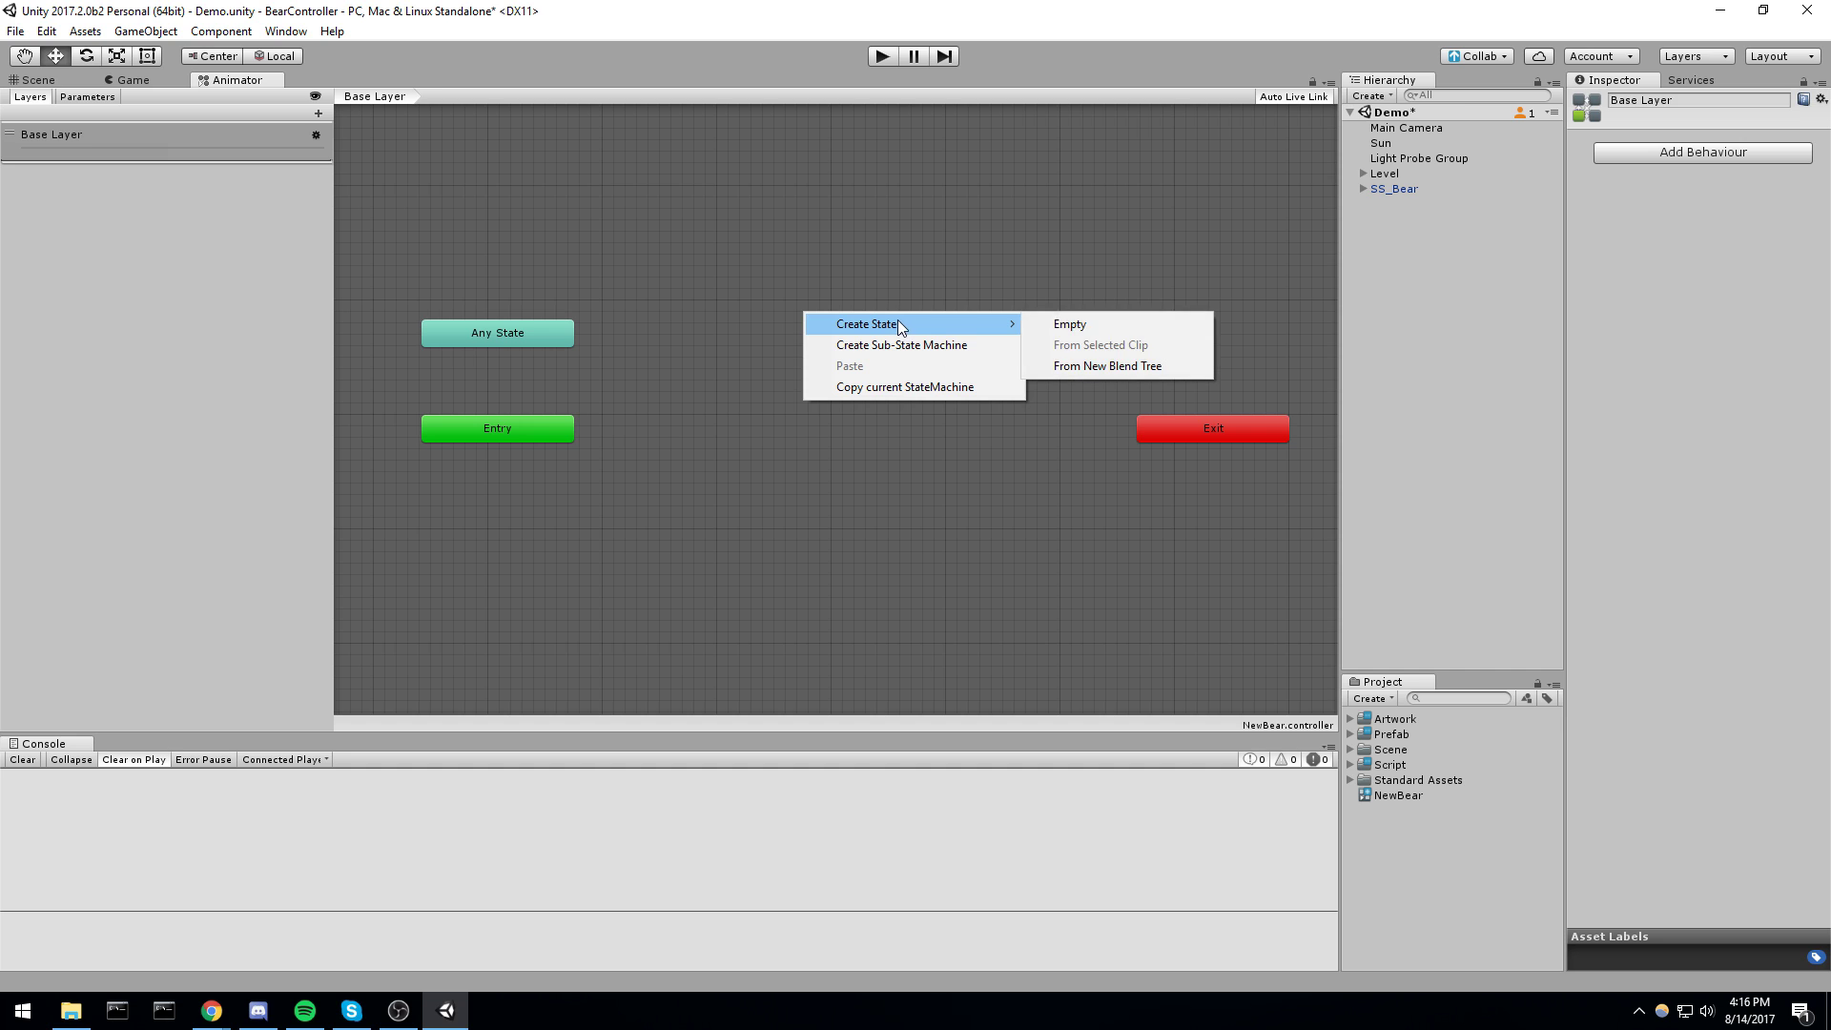
{"action": "left_click", "coordinate": [1098, 321]}
{"action": "left_click_drag", "start_coordinate": [934, 332], "coordinate": [799, 443]}
{"action": "type", "text": "Idle"}
{"action": "left_click_drag", "start_coordinate": [751, 444], "coordinate": [740, 433]}
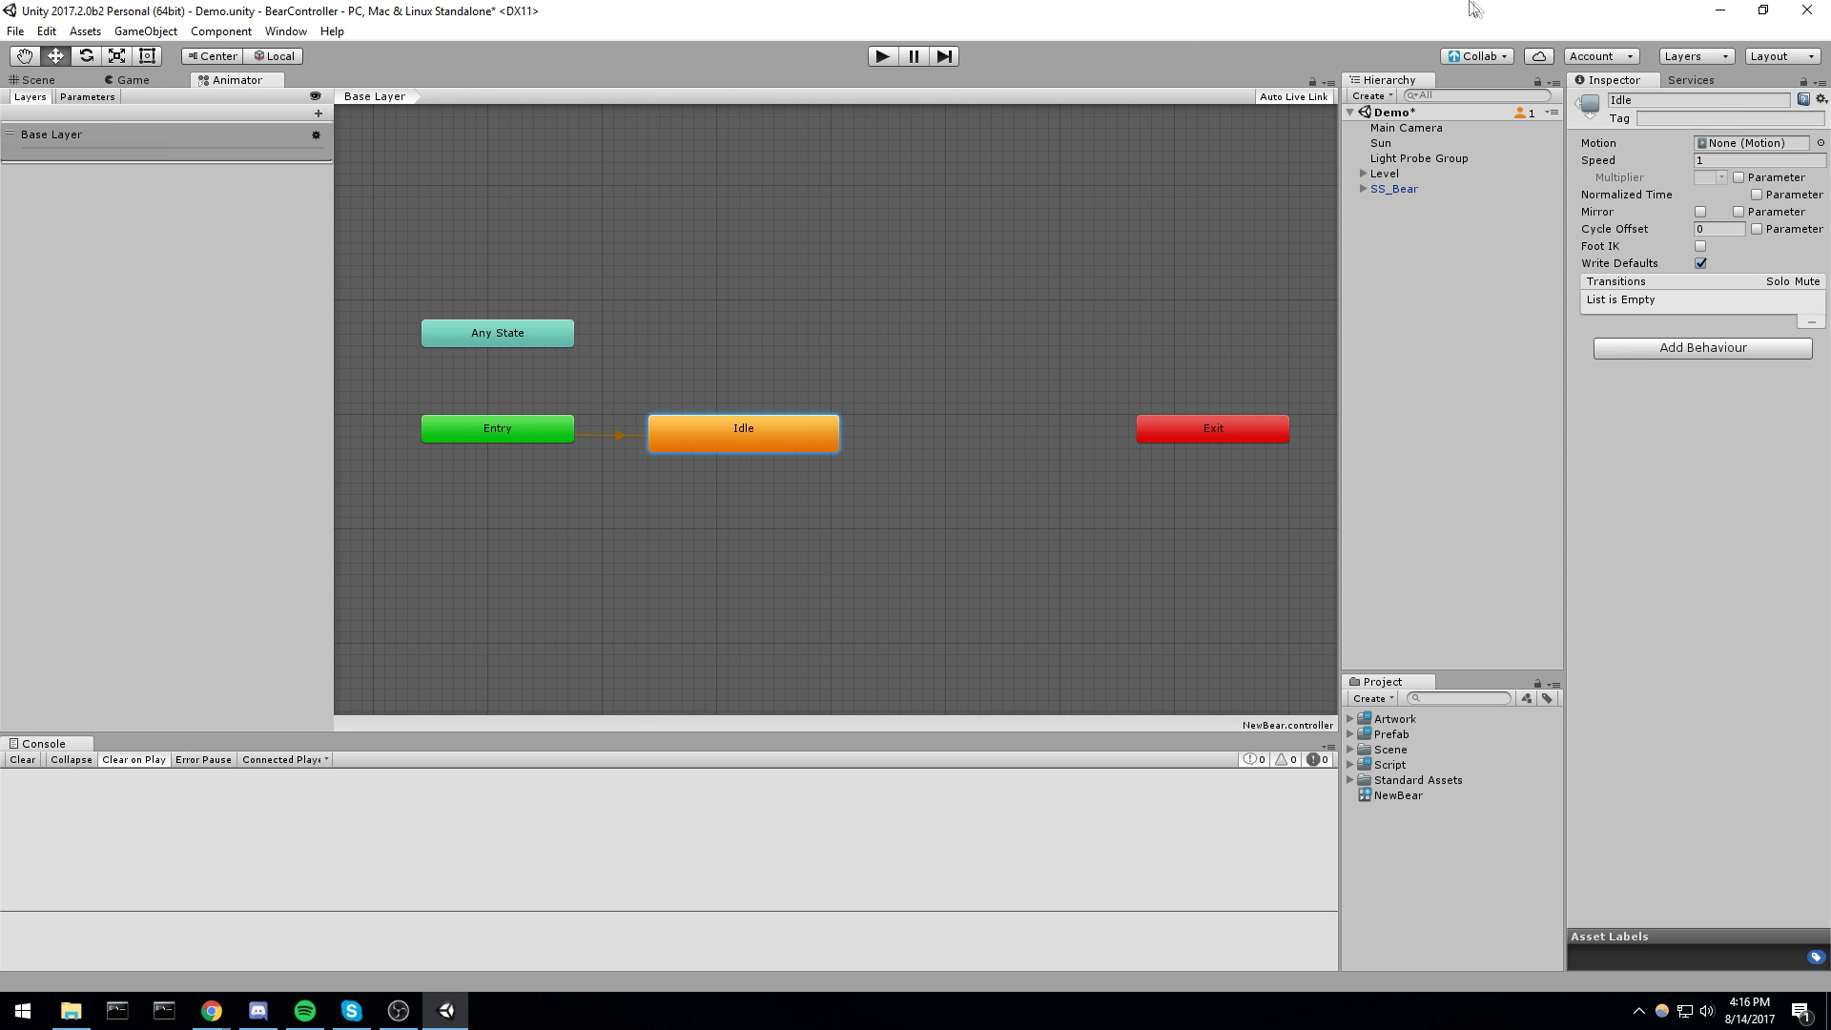
Assign the idle clip as the Idle state's motion and nudge the state closer to Entry
{"action": "left_click", "coordinate": [1740, 144]}
{"action": "left_click", "coordinate": [1819, 143]}
{"action": "left_click_drag", "start_coordinate": [129, 23], "coordinate": [679, 197]}
{"action": "left_click", "coordinate": [665, 270]}
{"action": "left_click", "coordinate": [692, 286]}
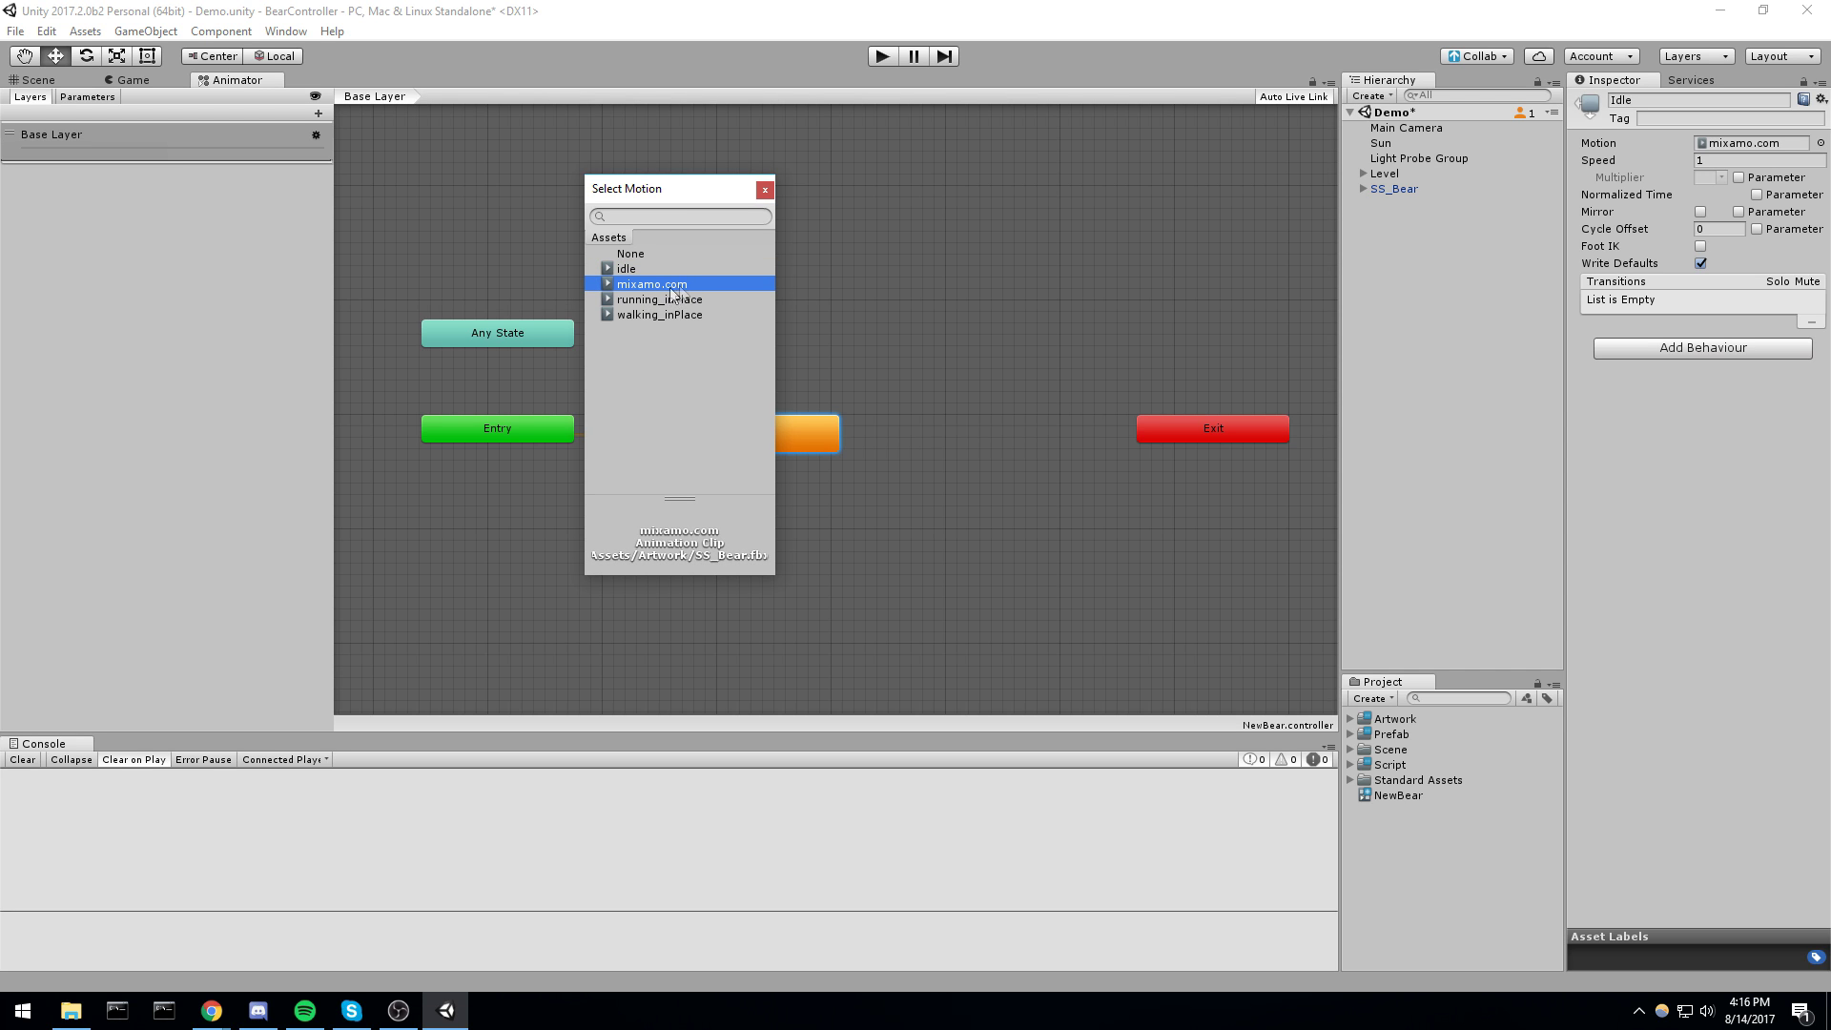
{"action": "left_click", "coordinate": [657, 270]}
{"action": "double_click", "coordinate": [626, 269]}
{"action": "mouse_move", "coordinate": [758, 439]}
{"action": "left_mouse_down"}
{"action": "mouse_move", "coordinate": [732, 398]}
{"action": "mouse_move", "coordinate": [762, 426]}
{"action": "left_mouse_up"}
Create an empty state named Walking above Idle and assign it the walking_inPlace motion
{"action": "left_click", "coordinate": [779, 312]}
{"action": "right_click", "coordinate": [779, 313]}
{"action": "mouse_move", "coordinate": [858, 327]}
{"action": "left_click", "coordinate": [1108, 327]}
{"action": "left_click_drag", "start_coordinate": [882, 319], "coordinate": [745, 335]}
{"action": "left_click", "coordinate": [1689, 99]}
{"action": "type", "text": "Walking"}
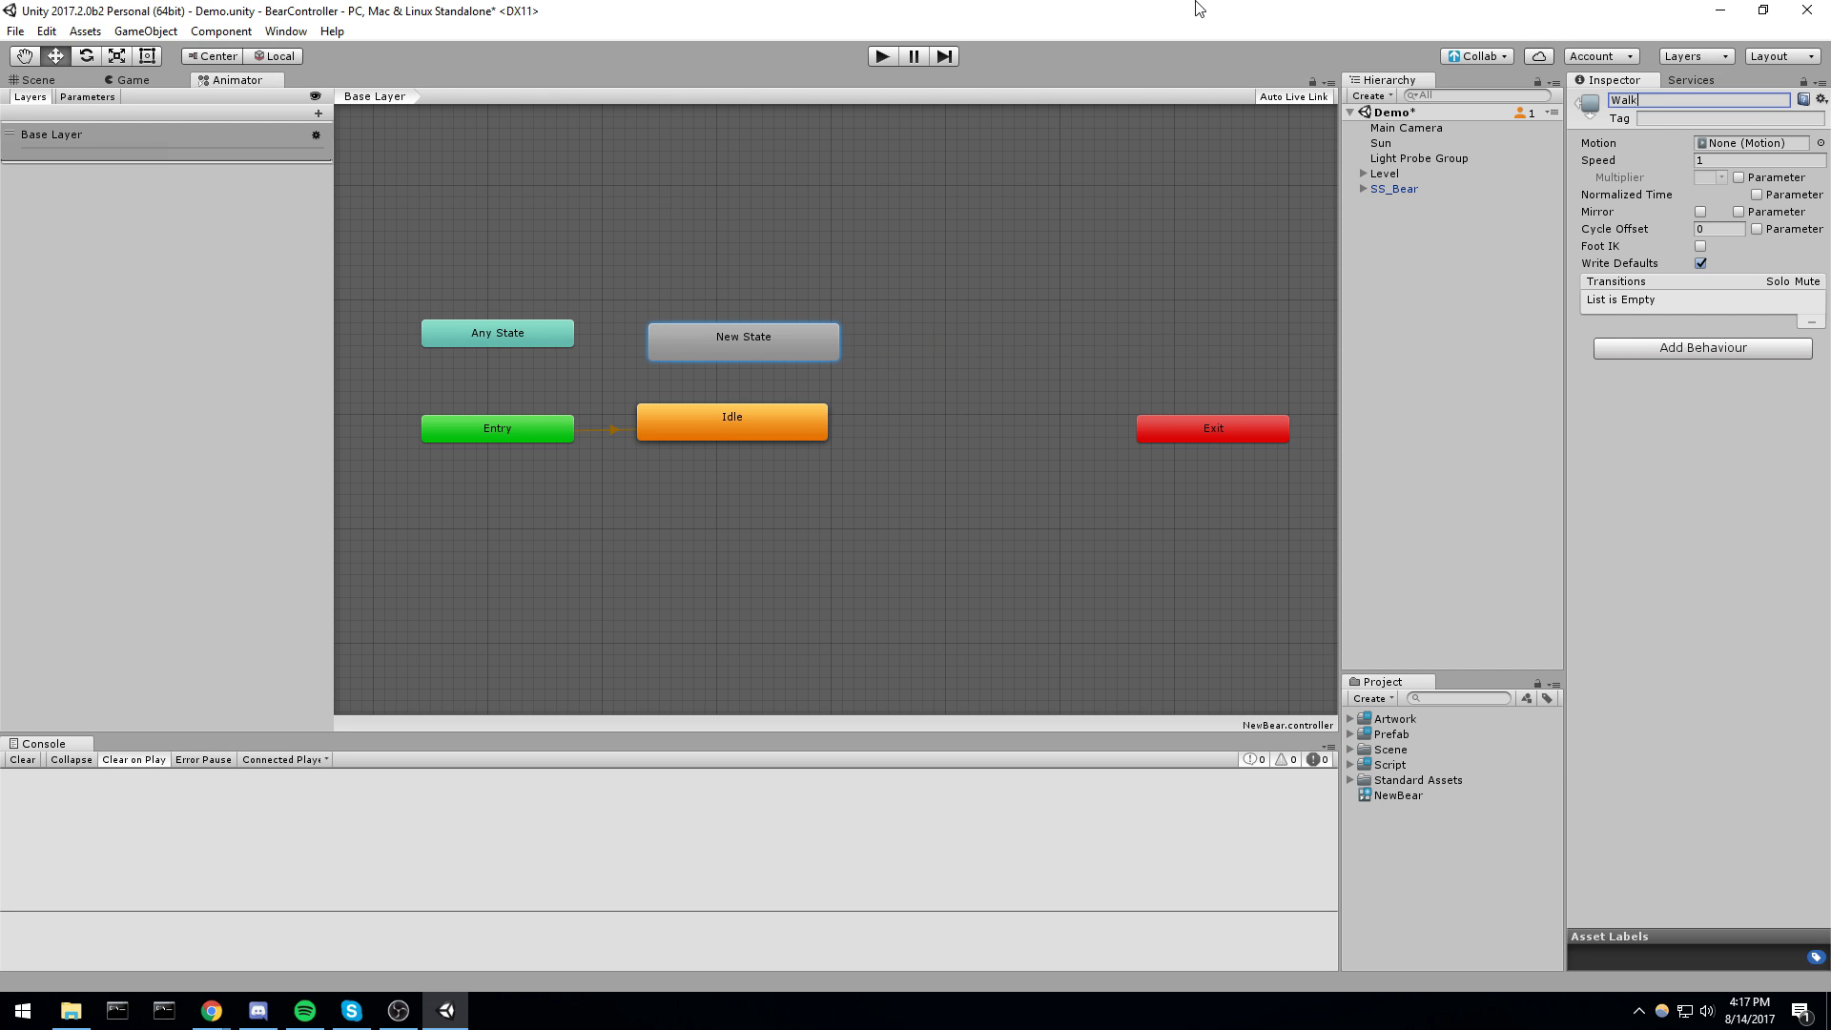
{"action": "left_click", "coordinate": [1820, 143]}
{"action": "left_click", "coordinate": [671, 313]}
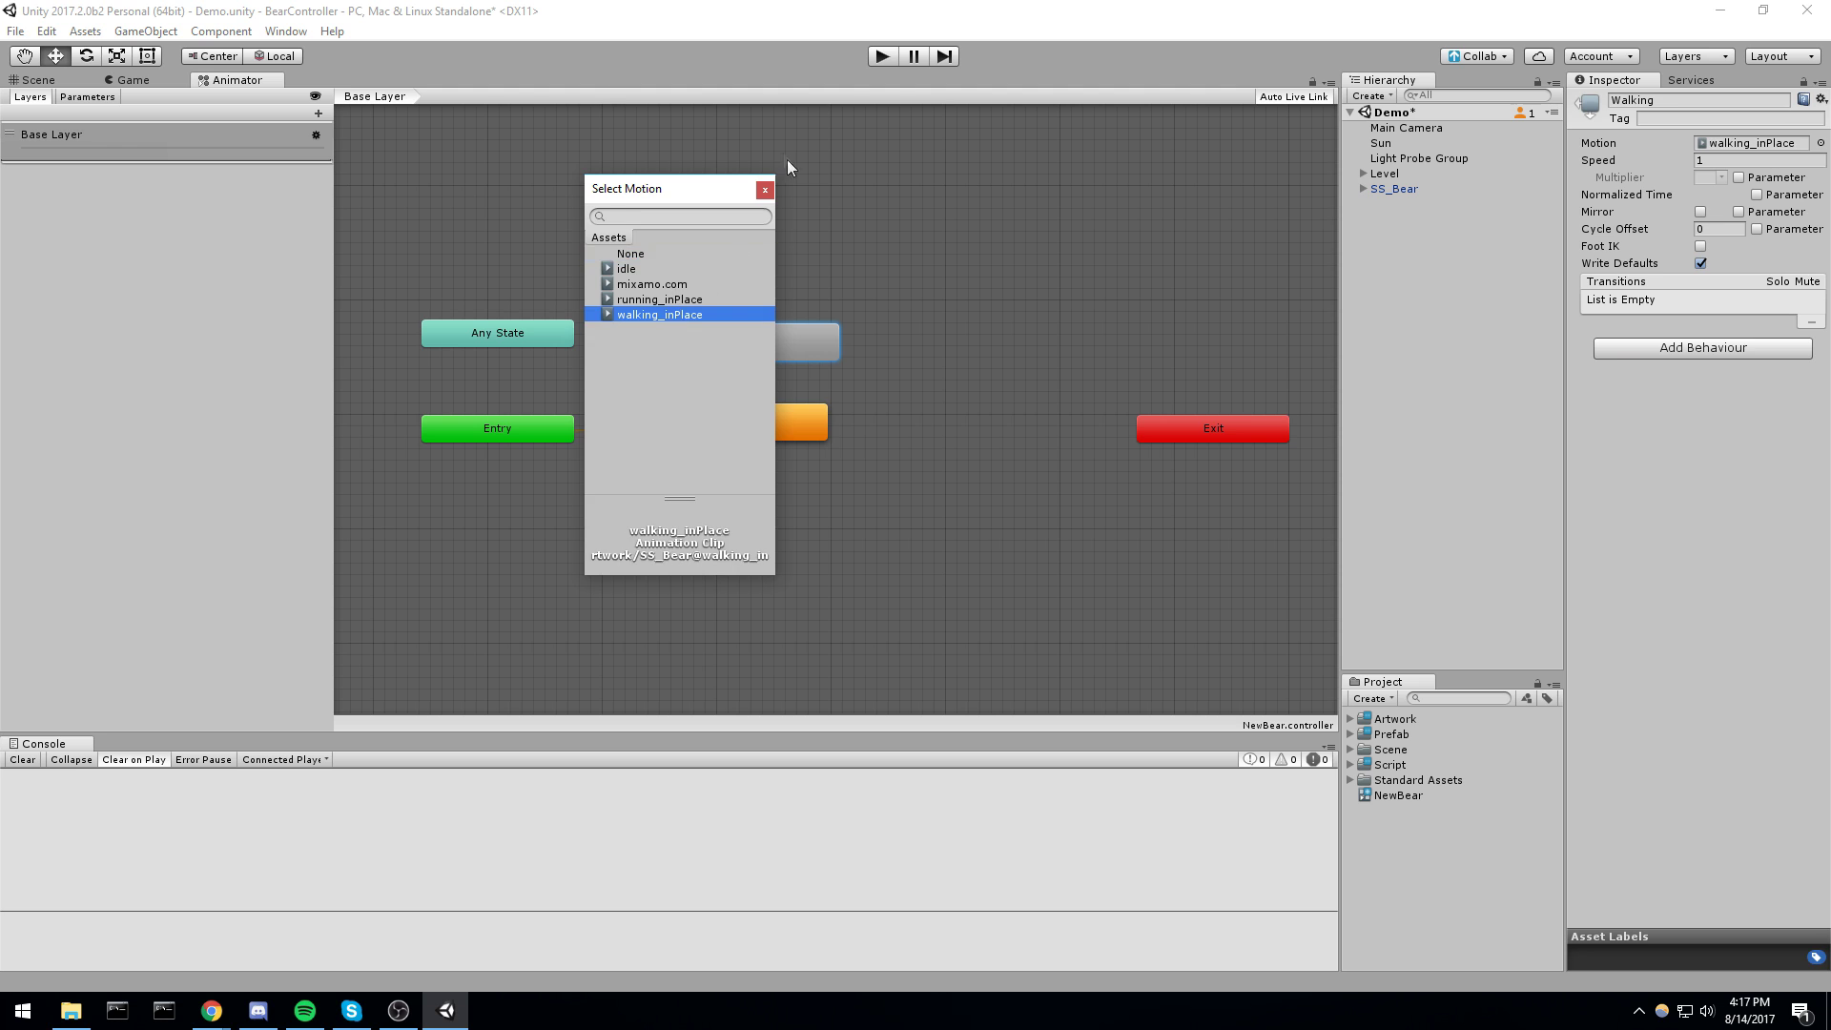
{"action": "left_click", "coordinate": [762, 190]}
Create an empty state named Running beside Walking and assign it the running_inPlace motion
{"action": "right_click", "coordinate": [1044, 319]}
{"action": "mouse_move", "coordinate": [1170, 332]}
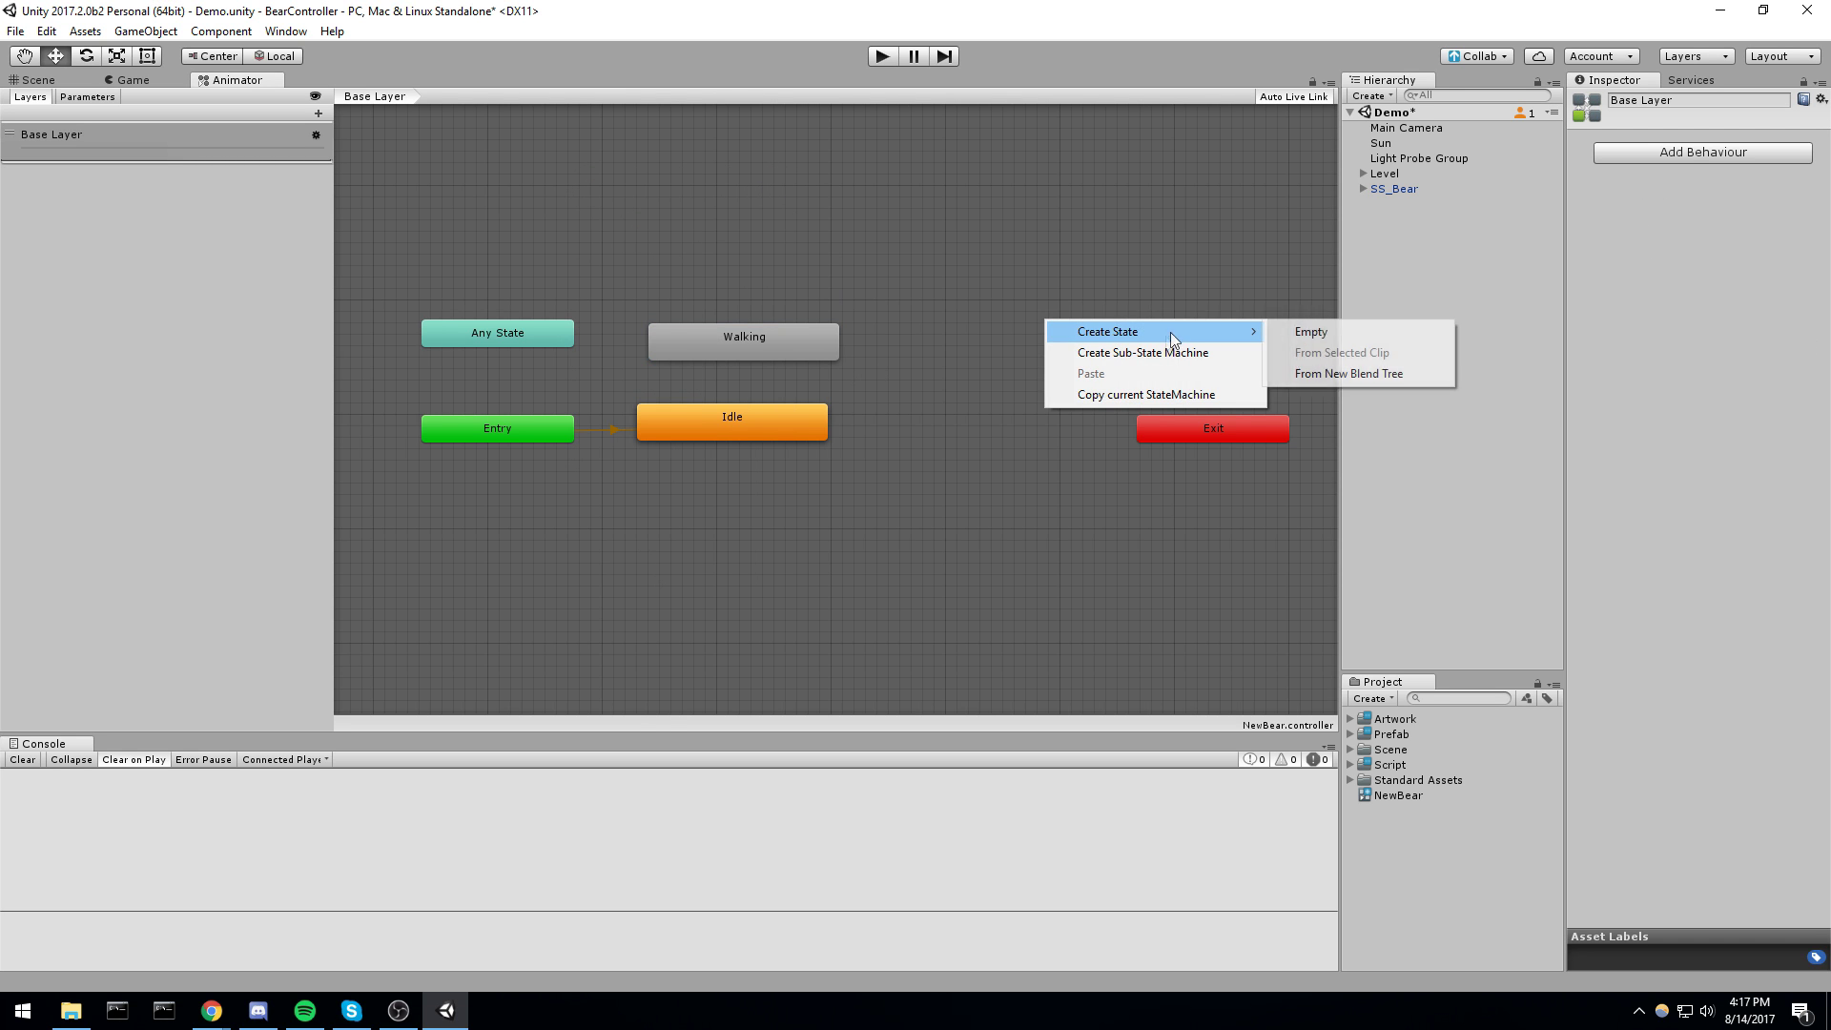
{"action": "left_click", "coordinate": [1357, 335]}
{"action": "left_click", "coordinate": [1669, 99]}
{"action": "type", "text": "Running"}
{"action": "key", "text": "Return"}
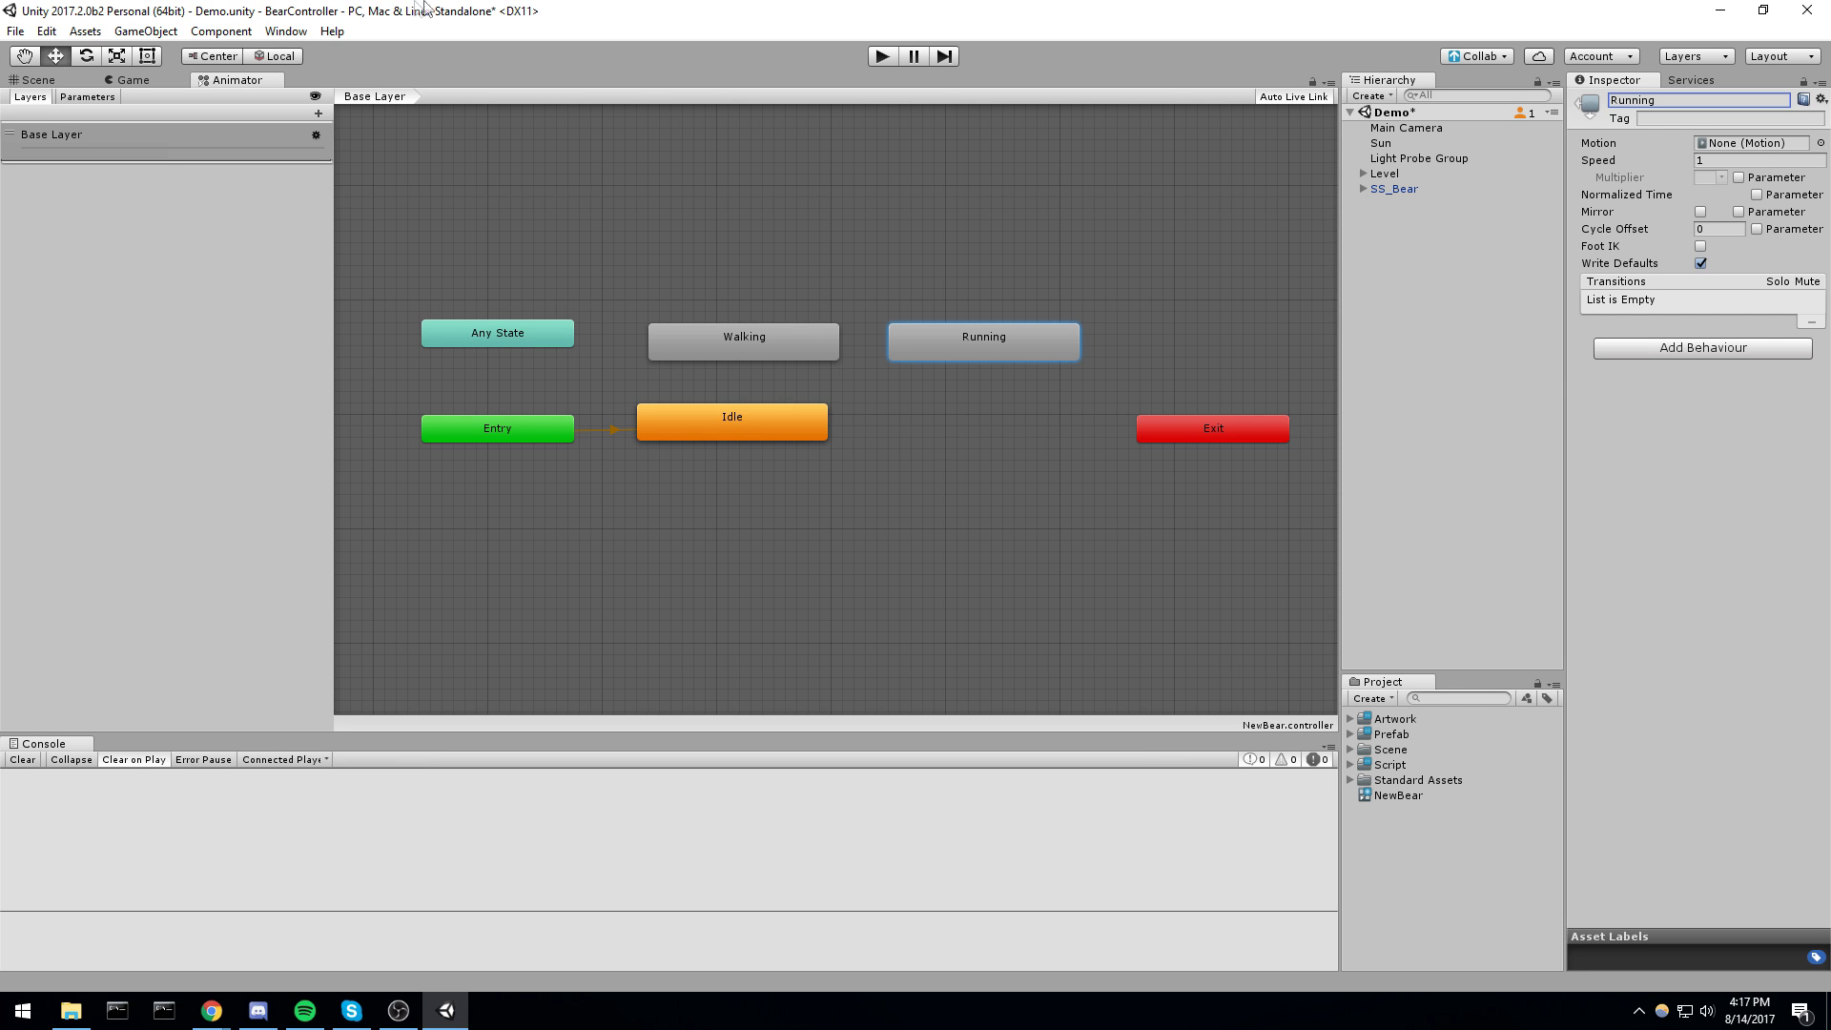
{"action": "left_click", "coordinate": [1820, 142]}
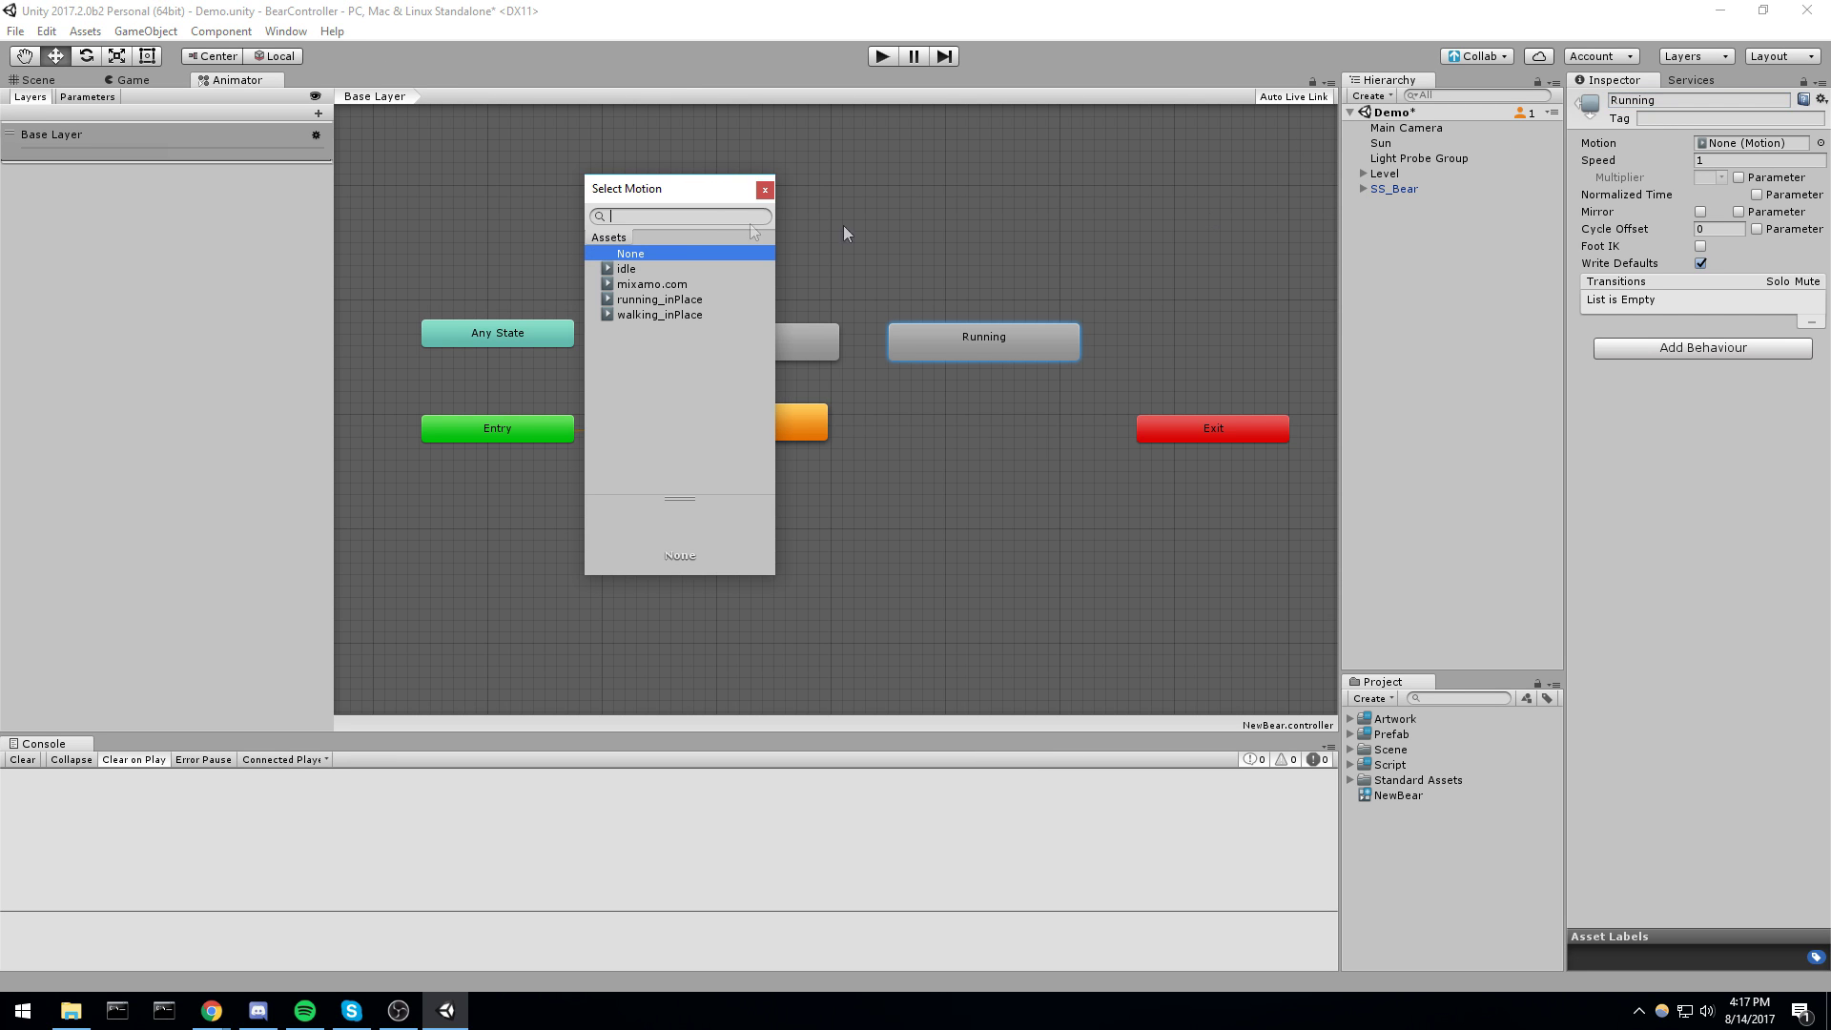
{"action": "left_click", "coordinate": [661, 305]}
{"action": "left_click", "coordinate": [797, 266]}
Spread out the Walking, Running and Idle states in the graph, keeping Idle in line with Entry
{"action": "left_click", "coordinate": [778, 346]}
{"action": "left_click_drag", "start_coordinate": [778, 347], "coordinate": [767, 266]}
{"action": "left_click_drag", "start_coordinate": [961, 340], "coordinate": [1030, 296]}
{"action": "left_click_drag", "start_coordinate": [717, 427], "coordinate": [864, 428]}
{"action": "left_click_drag", "start_coordinate": [370, 376], "coordinate": [580, 519]}
{"action": "left_click", "coordinate": [501, 435]}
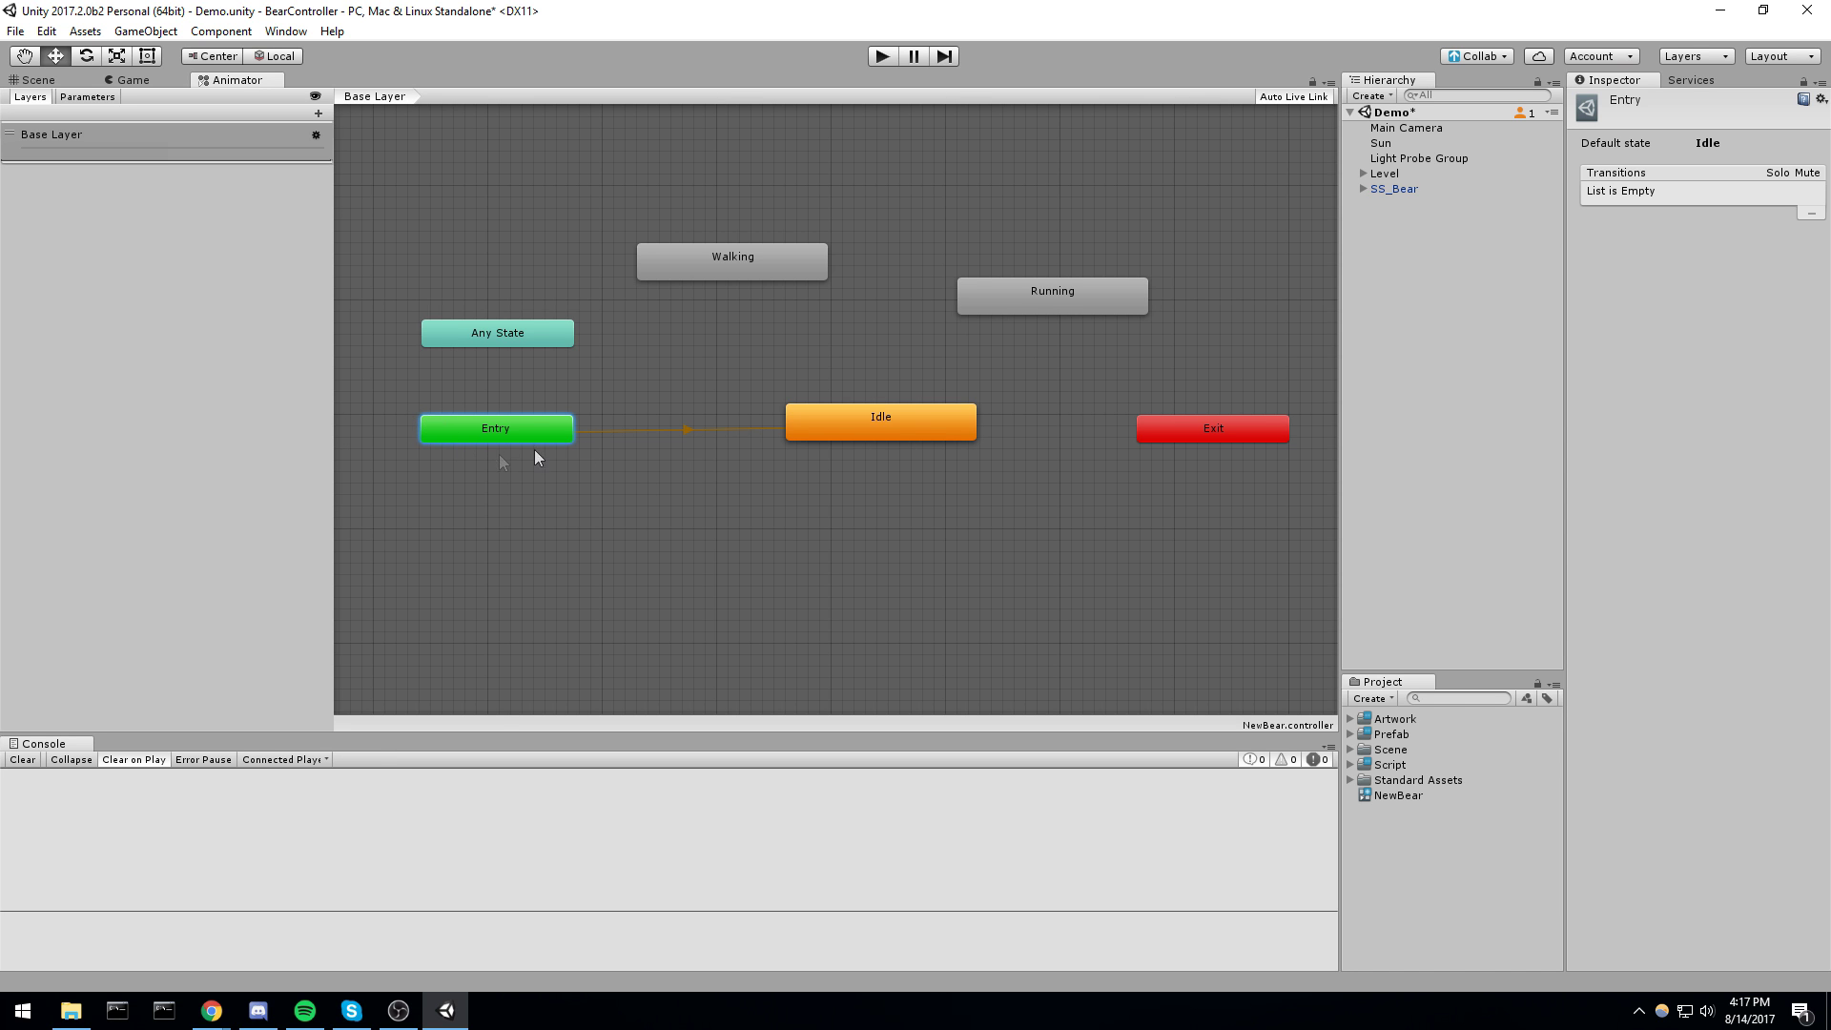
{"action": "left_click_drag", "start_coordinate": [973, 424], "coordinate": [853, 429]}
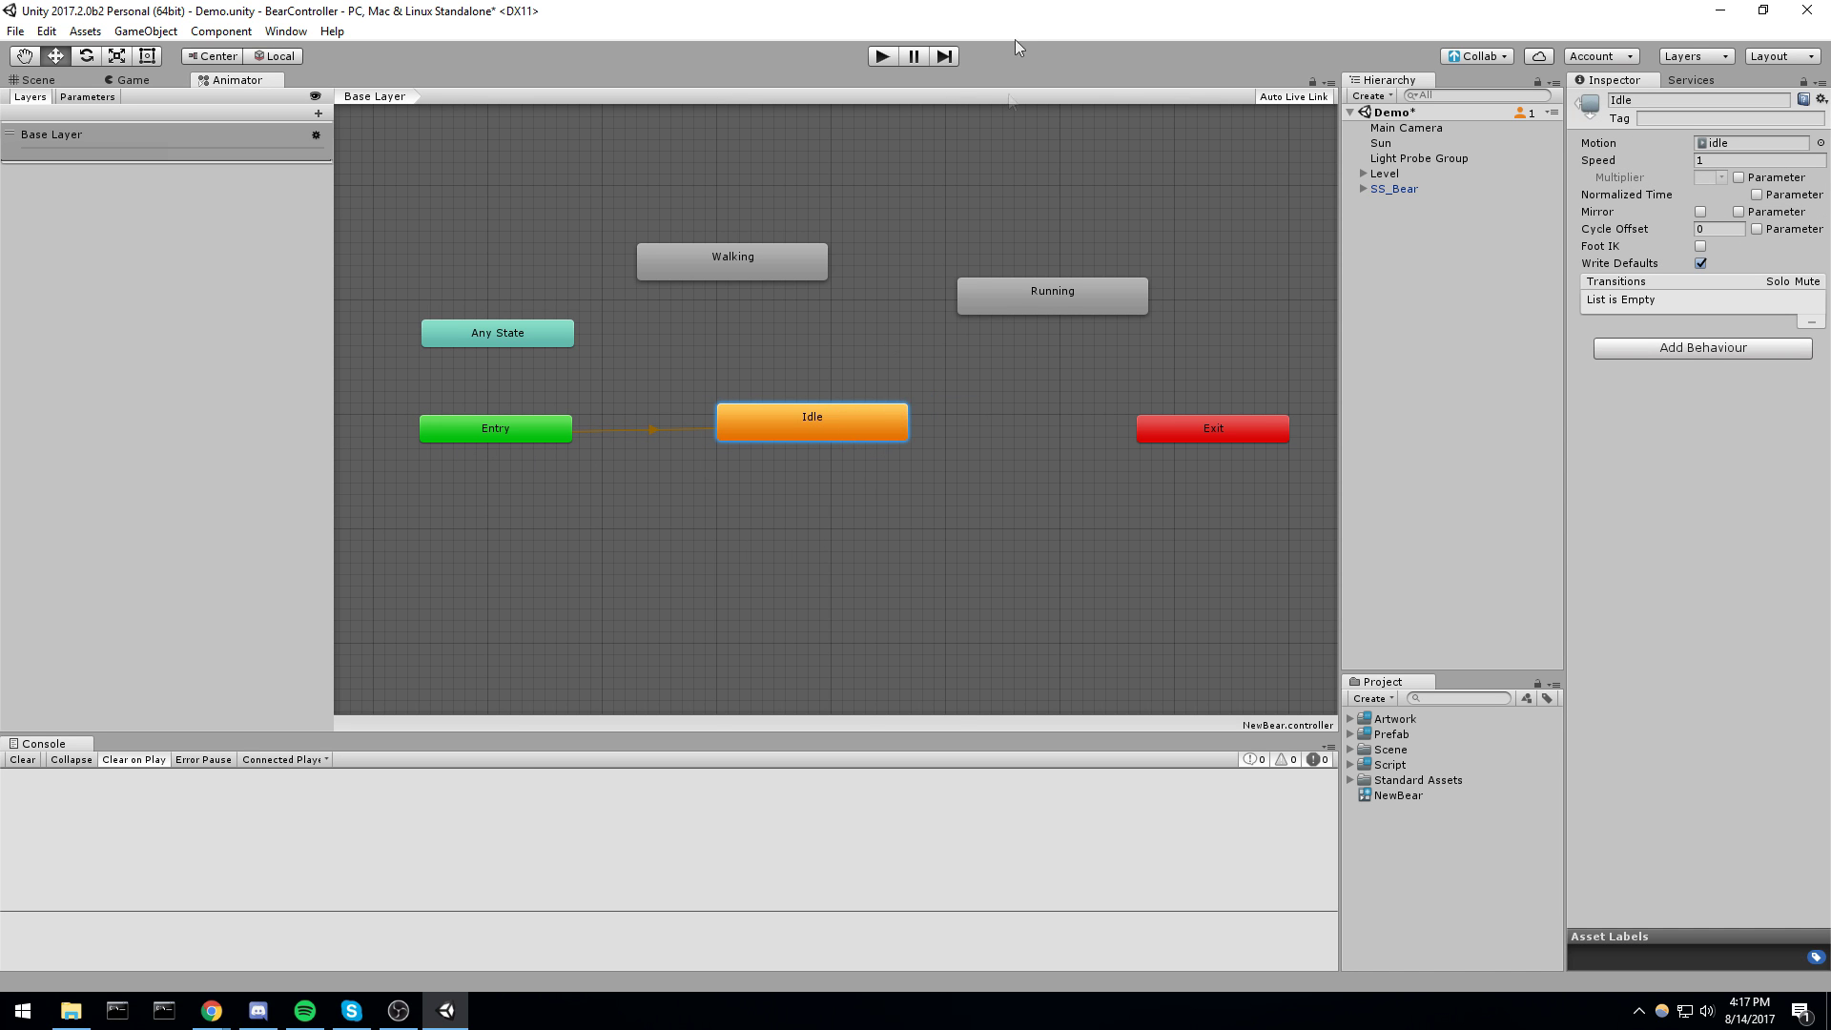
Dock the Game view beside the Animator graph and briefly run the scene
{"action": "left_click_drag", "start_coordinate": [129, 72], "coordinate": [110, 286]}
{"action": "left_click_drag", "start_coordinate": [454, 254], "coordinate": [767, 238]}
{"action": "key", "text": "ctrl+p"}
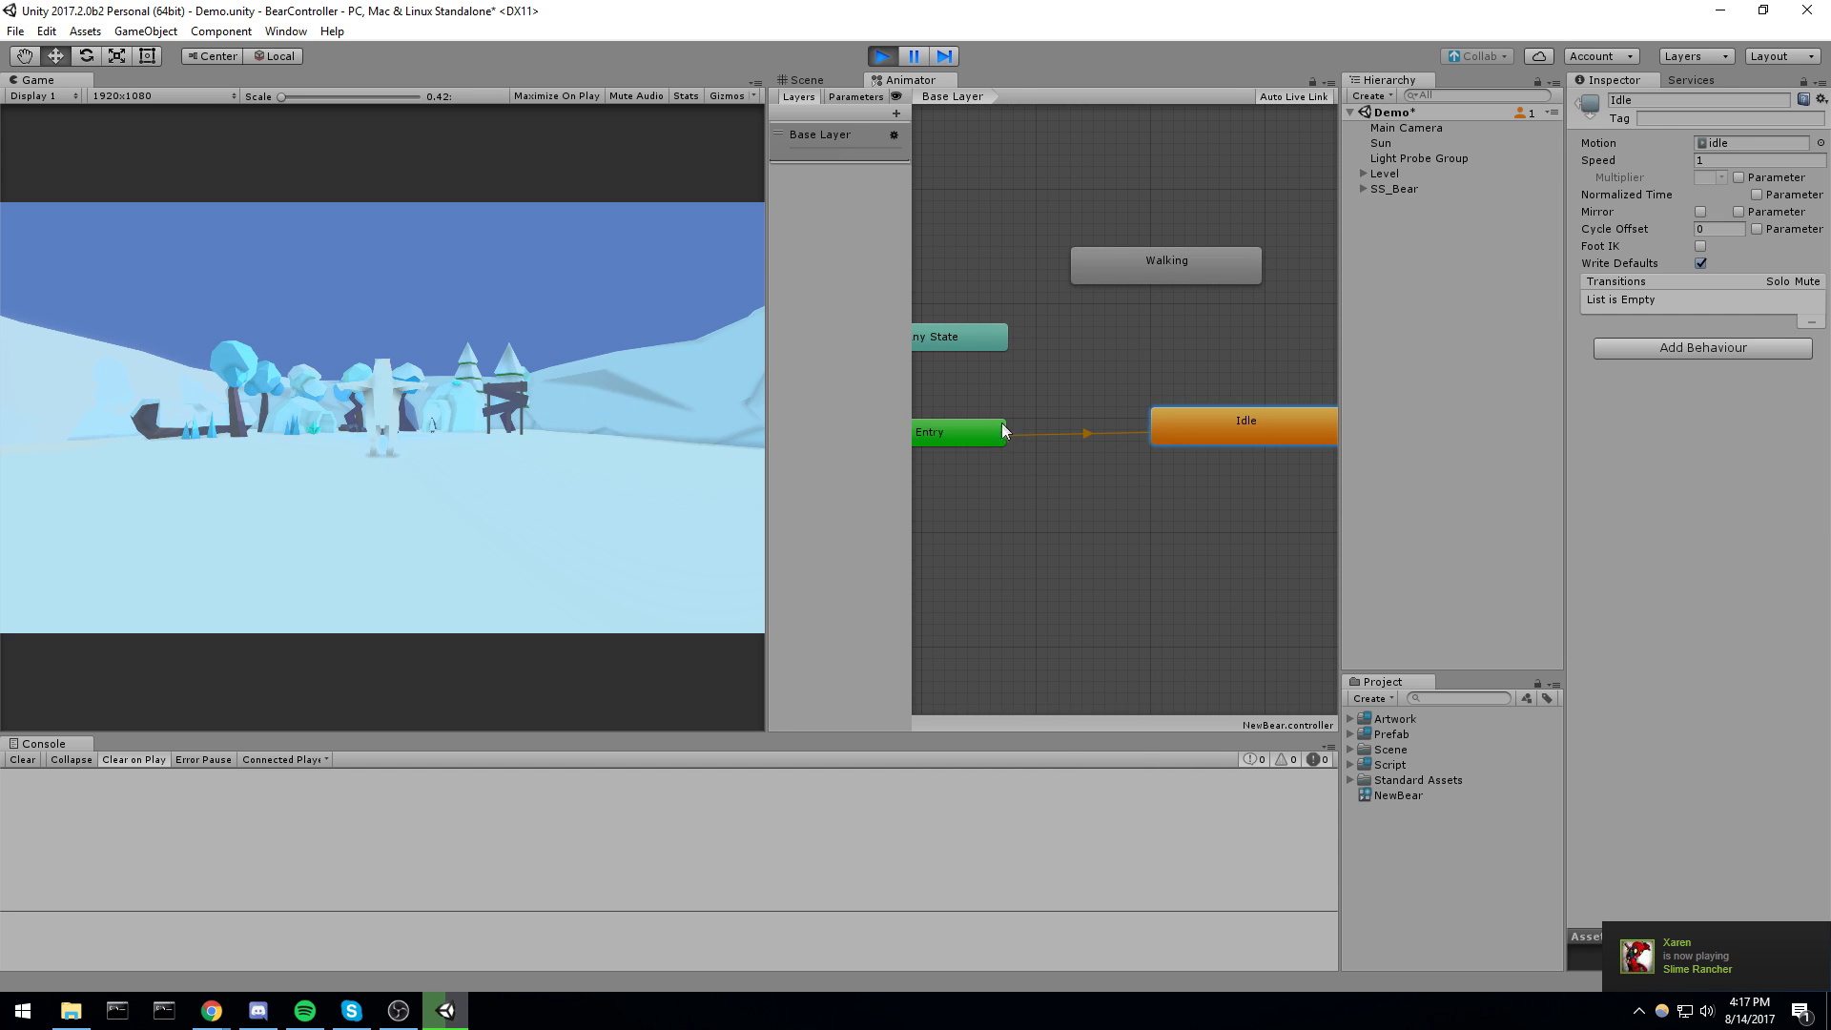
{"action": "left_click", "coordinate": [994, 431]}
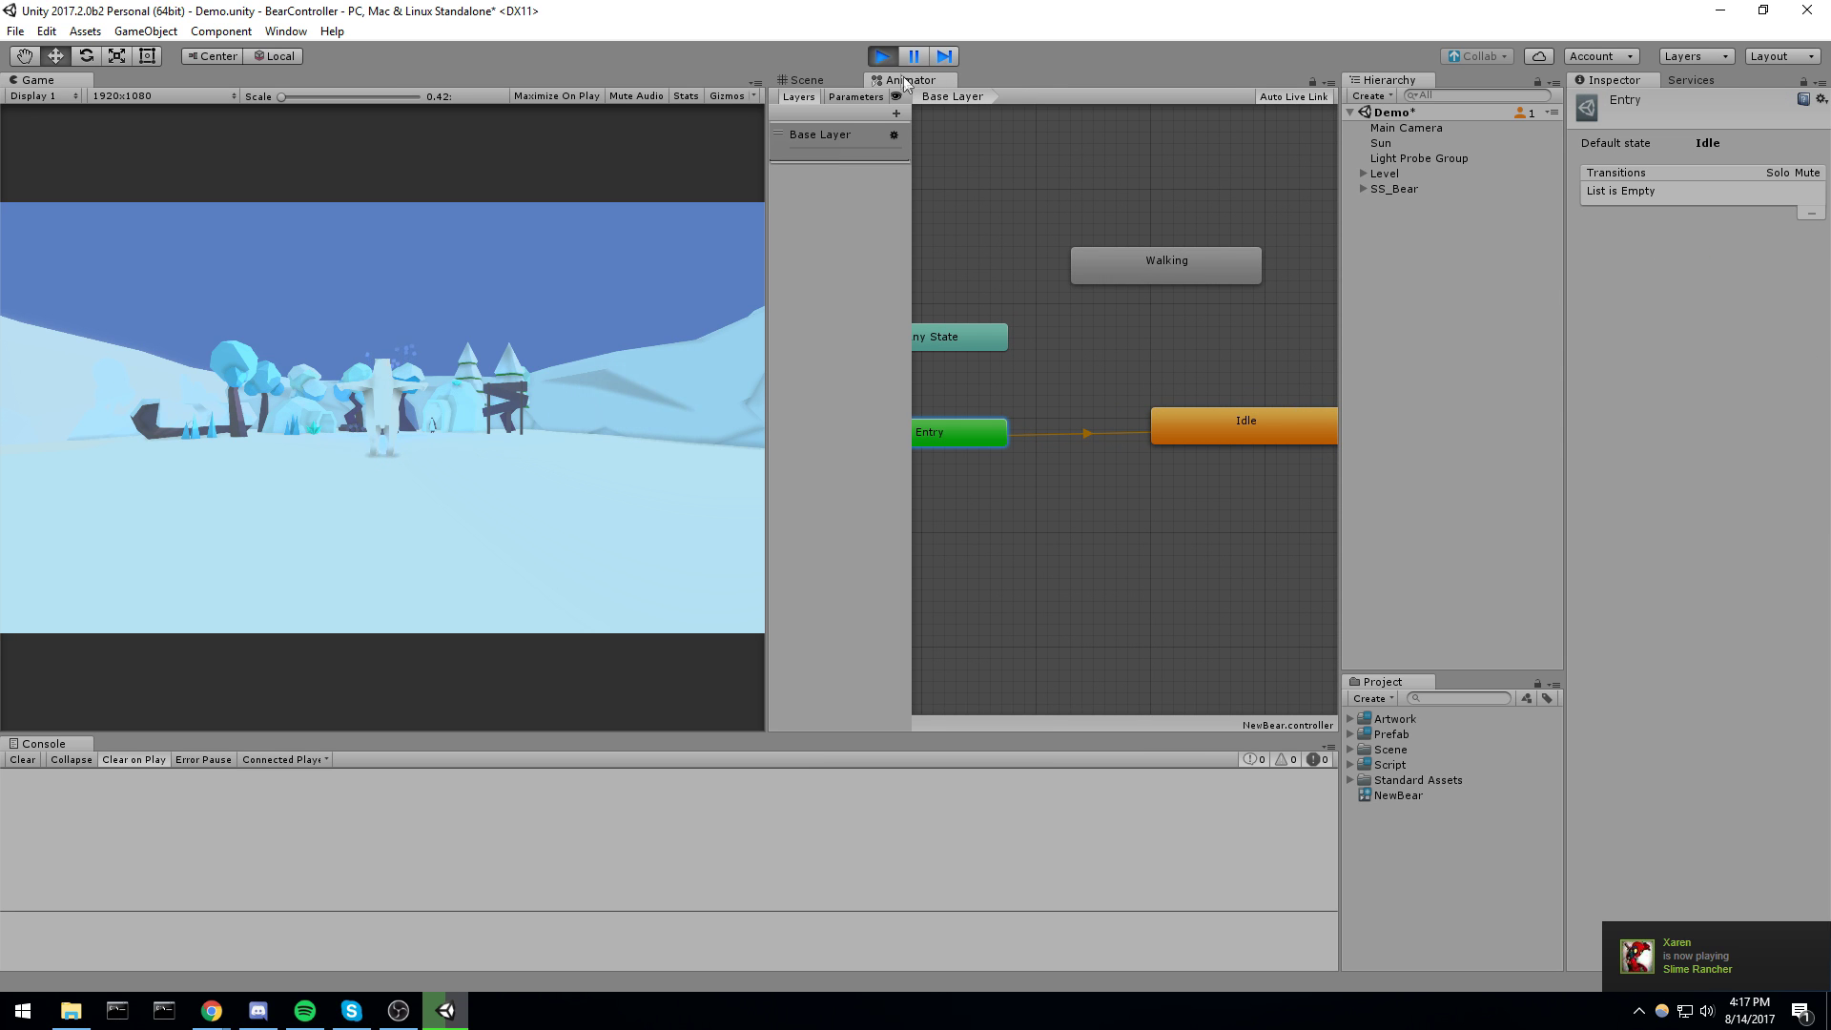
{"action": "left_click", "coordinate": [881, 56]}
Assign NewBear as the controller of SS_Bear's Animator and run the scene to check the idle animation
{"action": "left_click", "coordinate": [1402, 188]}
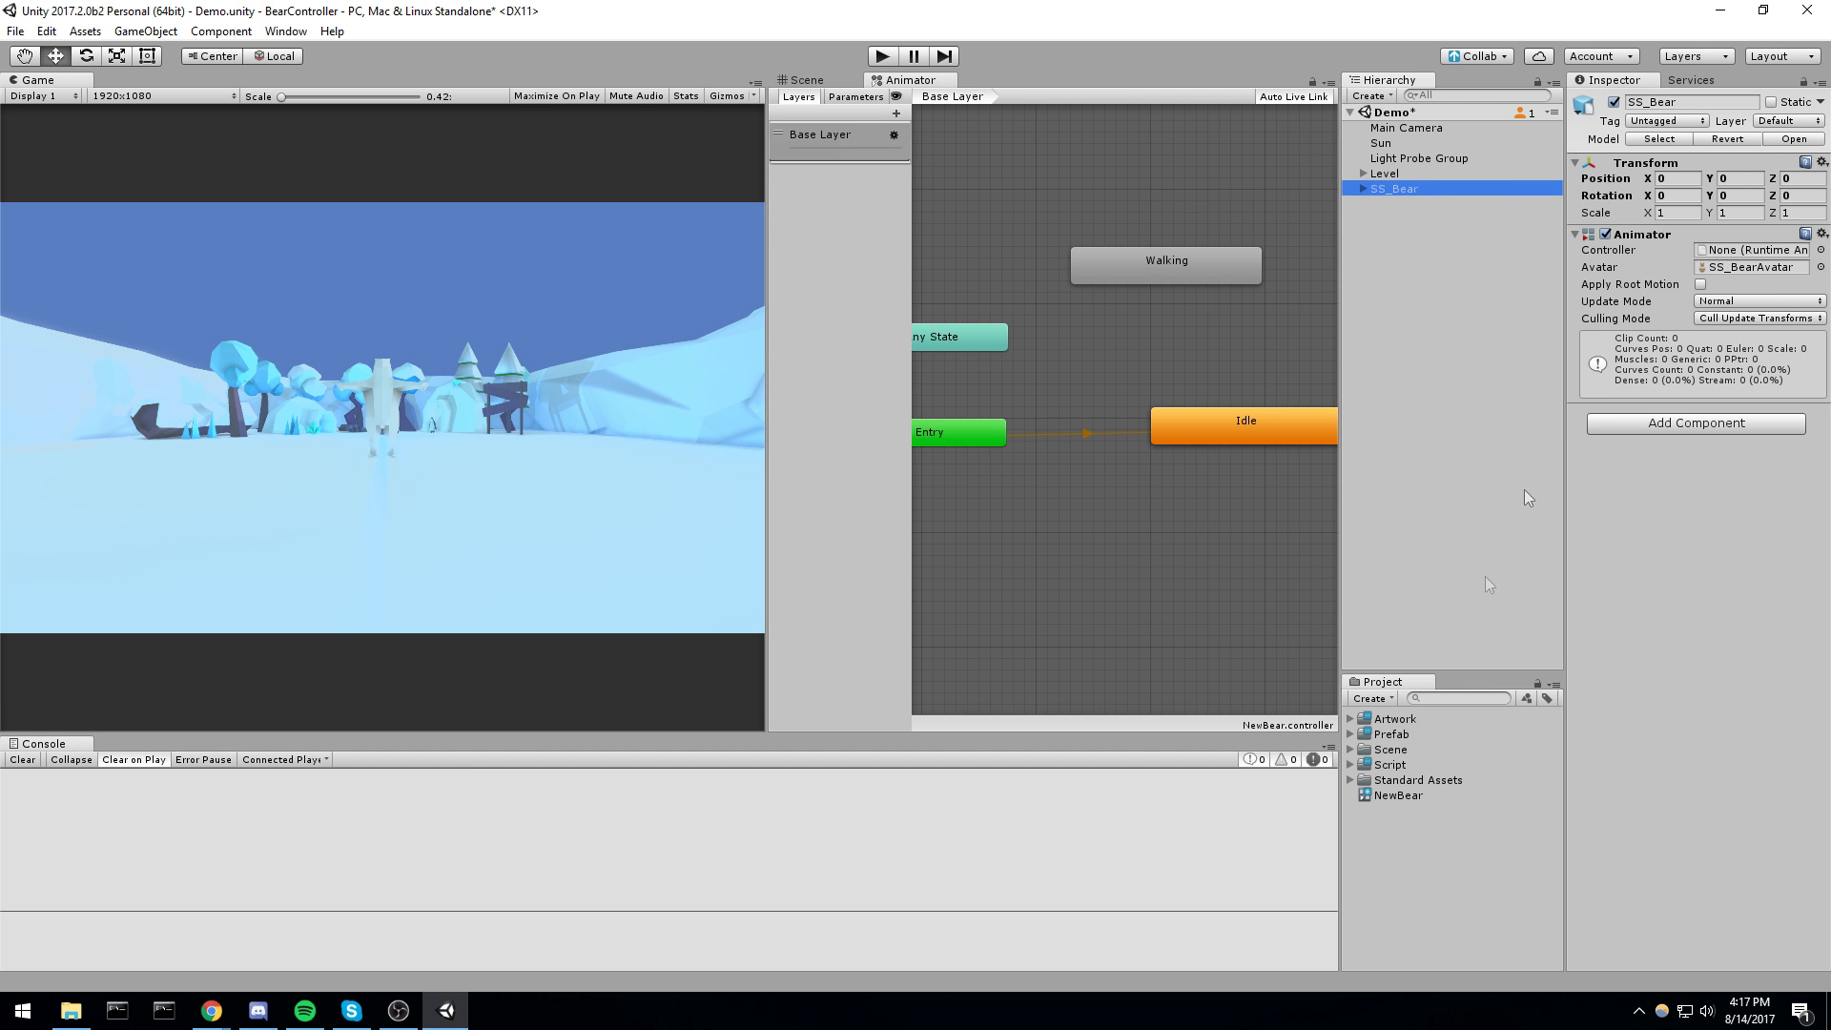
{"action": "left_click_drag", "start_coordinate": [1393, 799], "coordinate": [1745, 254]}
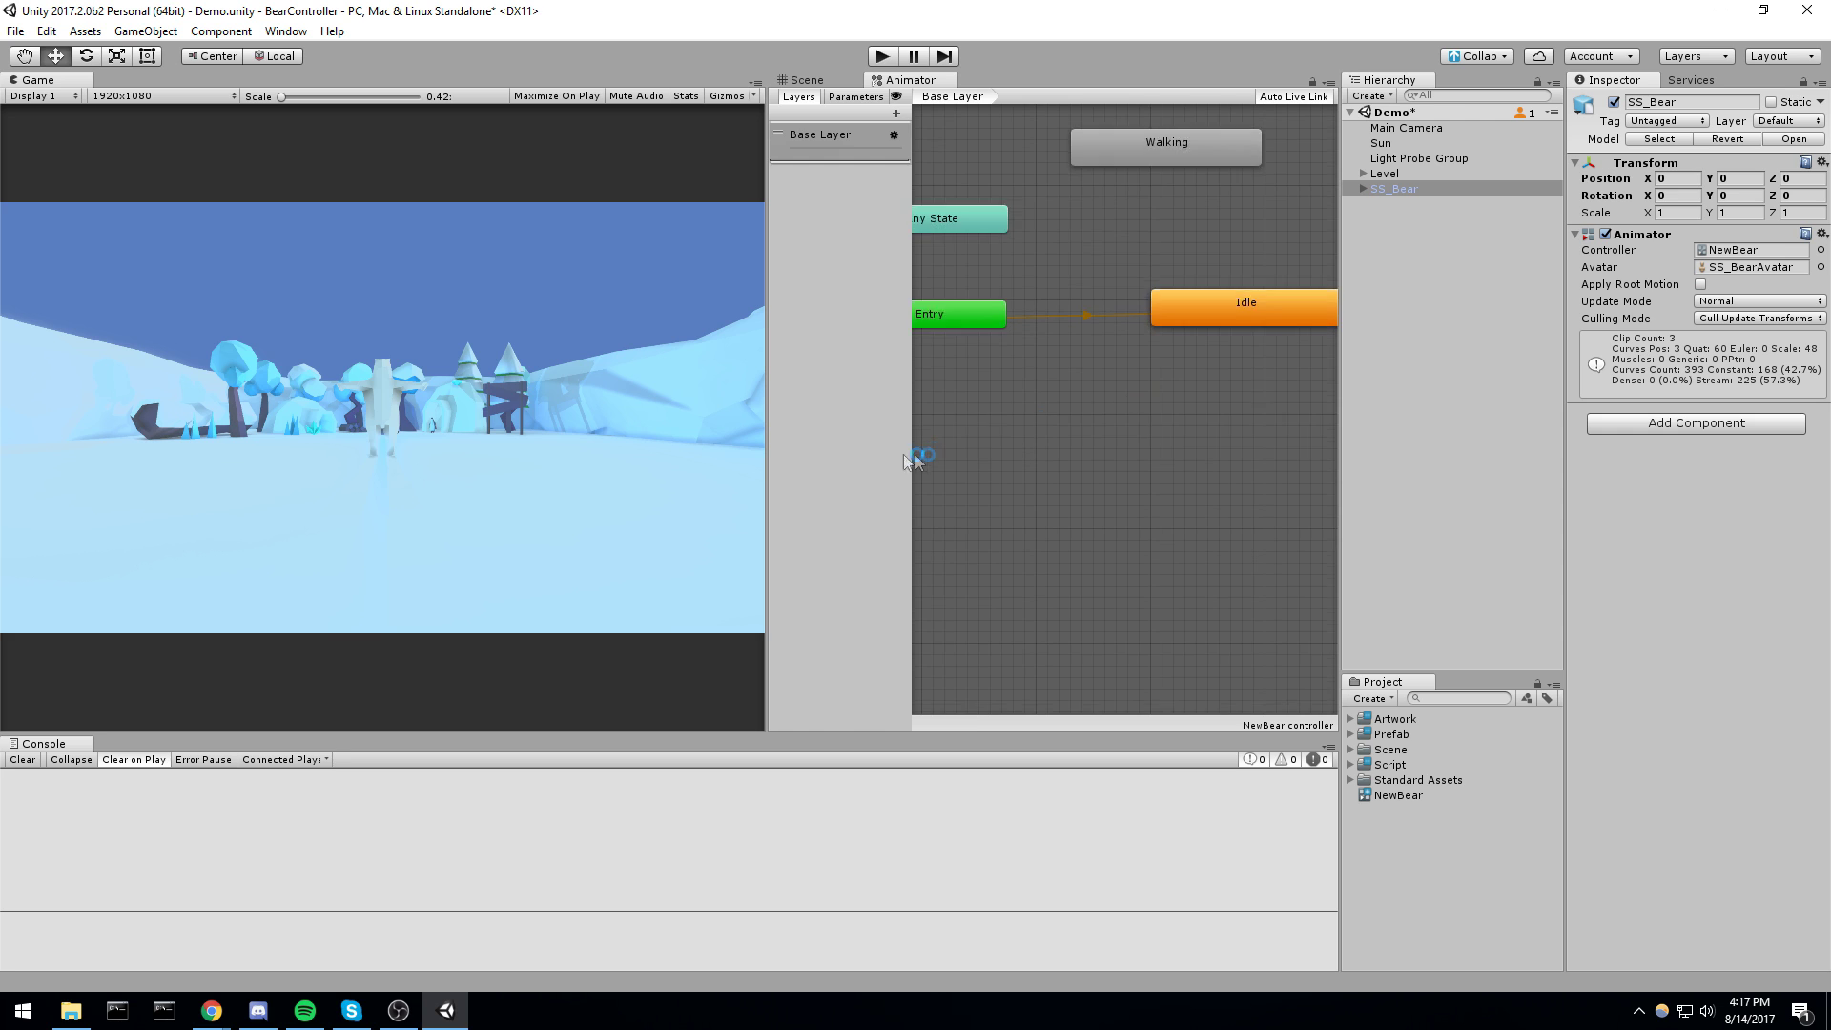
{"action": "left_click_drag", "start_coordinate": [825, 305], "coordinate": [597, 191]}
{"action": "left_click", "coordinate": [879, 56]}
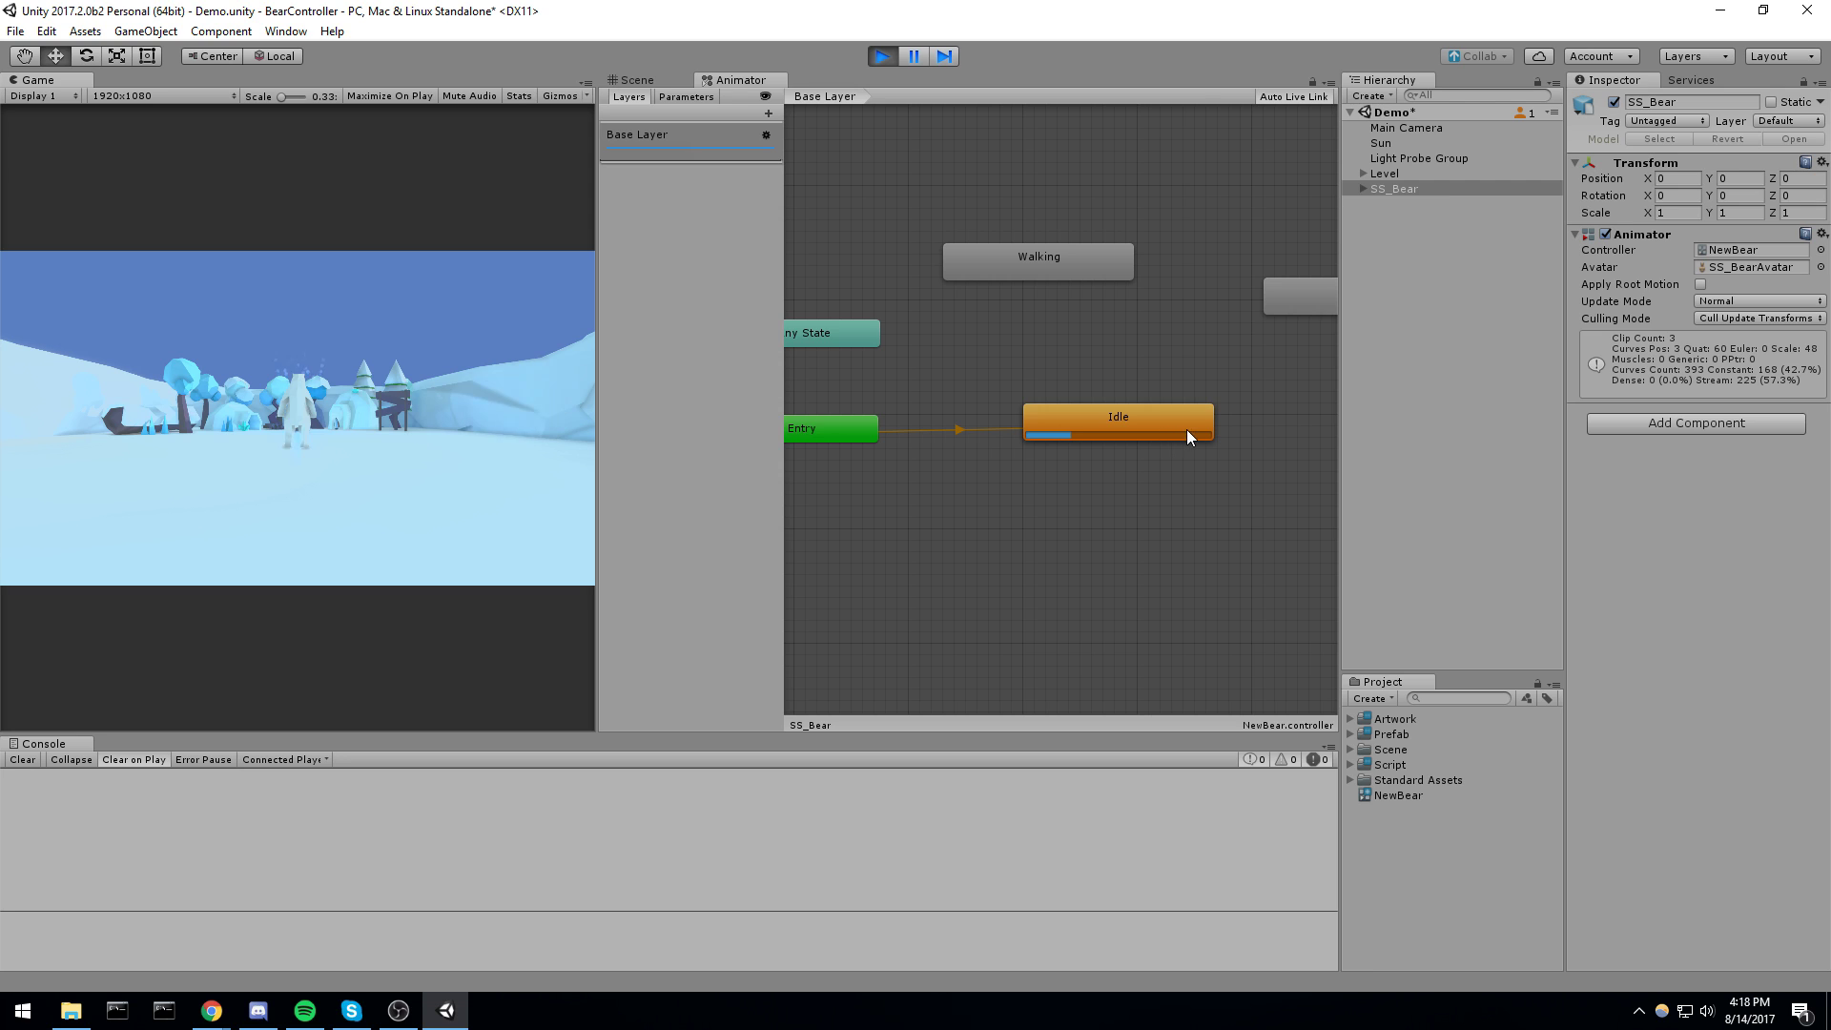
{"action": "left_click", "coordinate": [883, 56]}
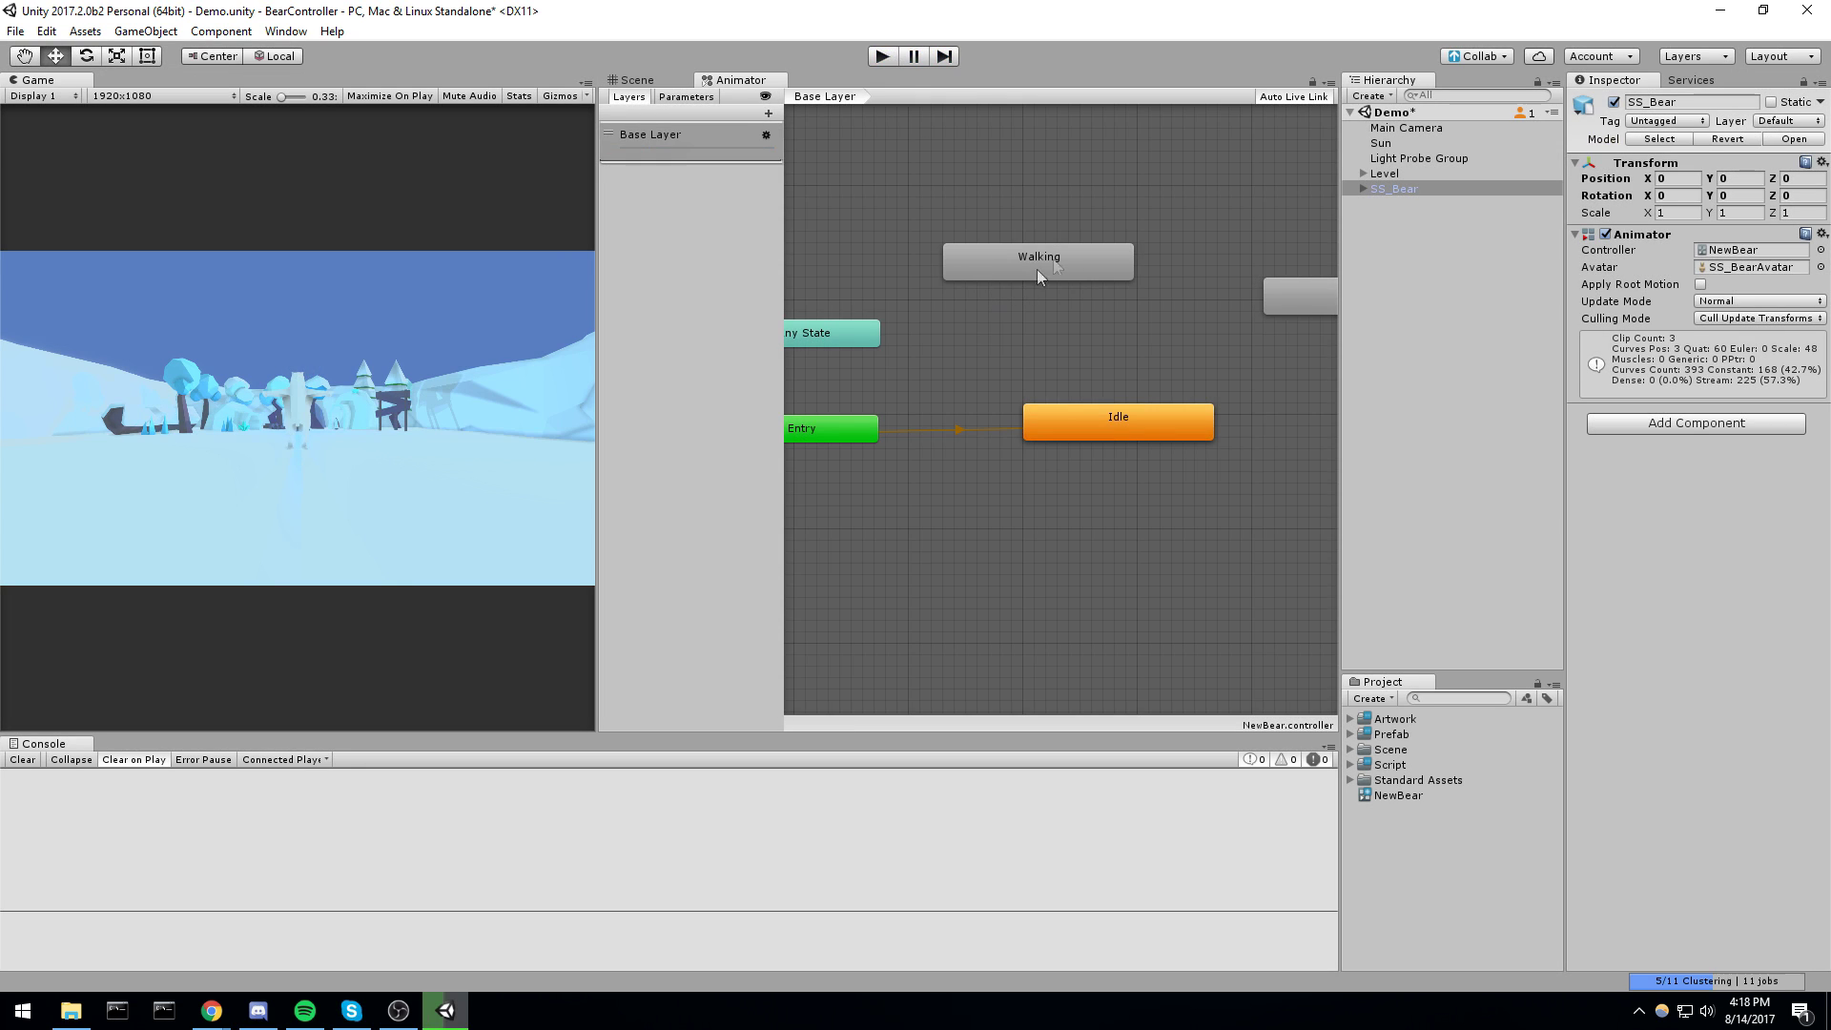
Review the import settings of the idle, running and walking animations in the Artwork folder, widening the Inspector for SS_Bear@idle
{"action": "left_click", "coordinate": [1499, 586]}
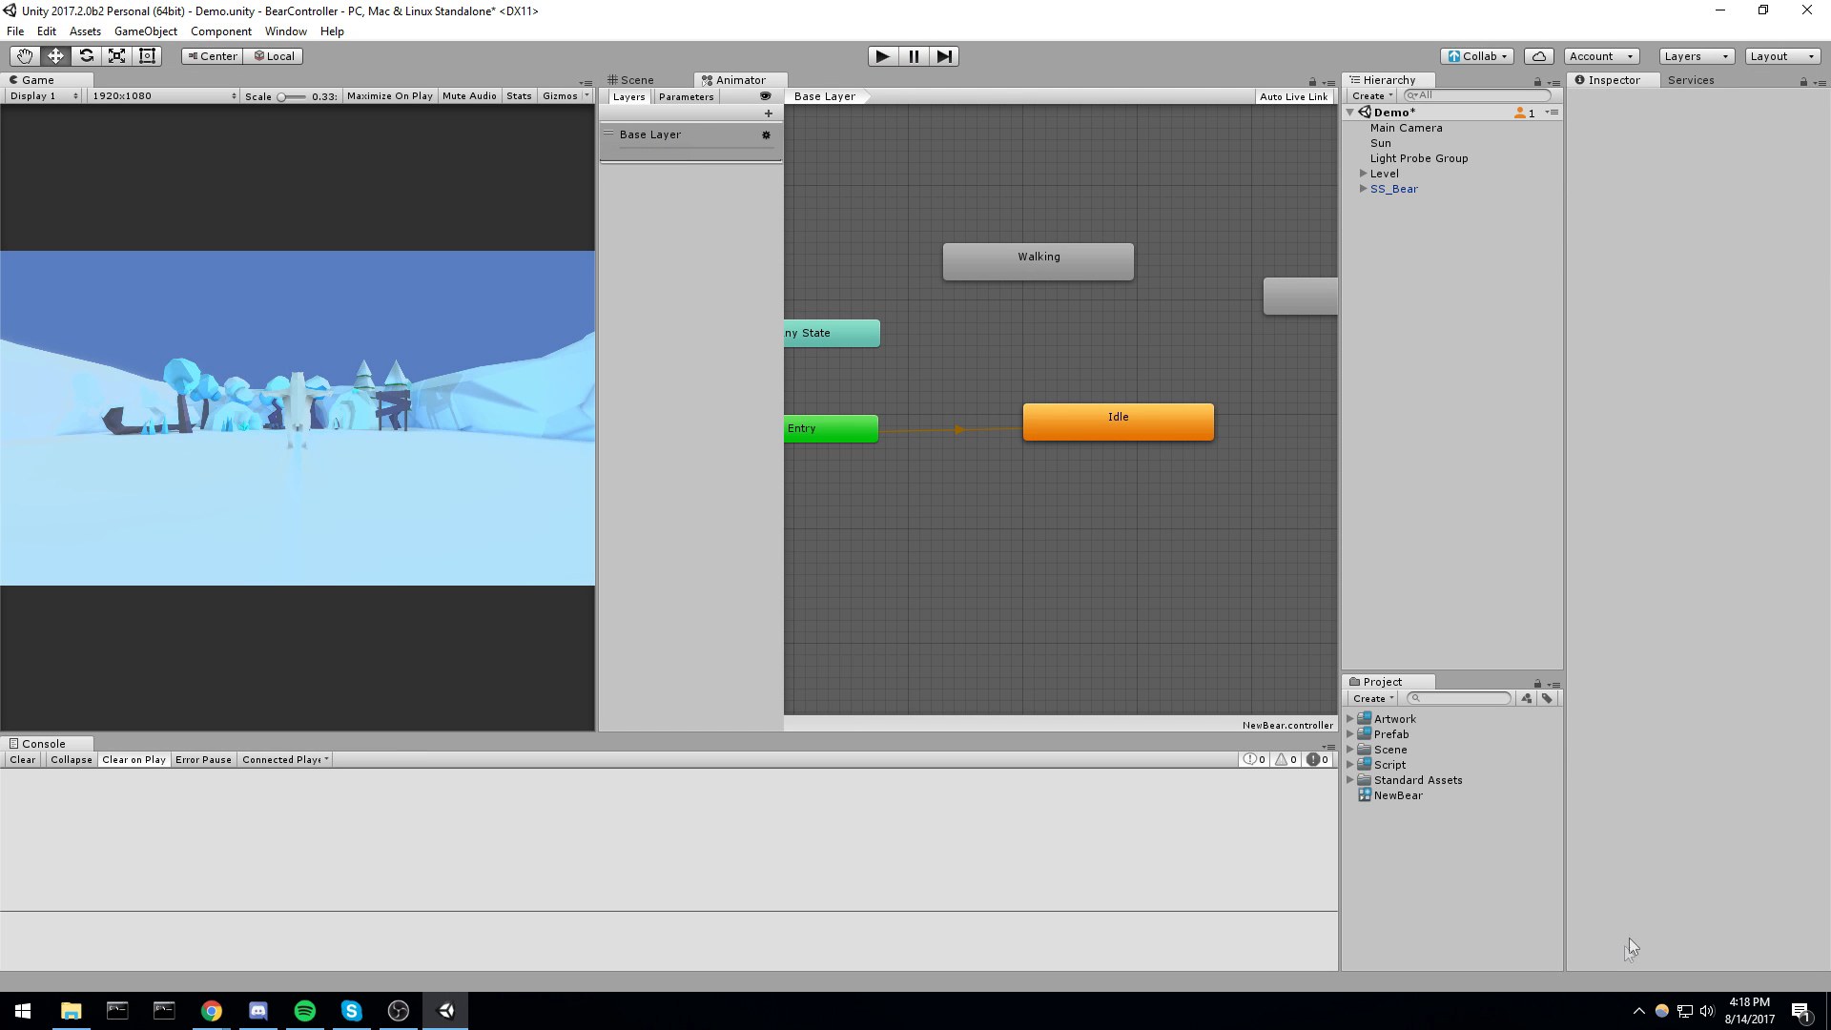
{"action": "left_click", "coordinate": [1350, 719]}
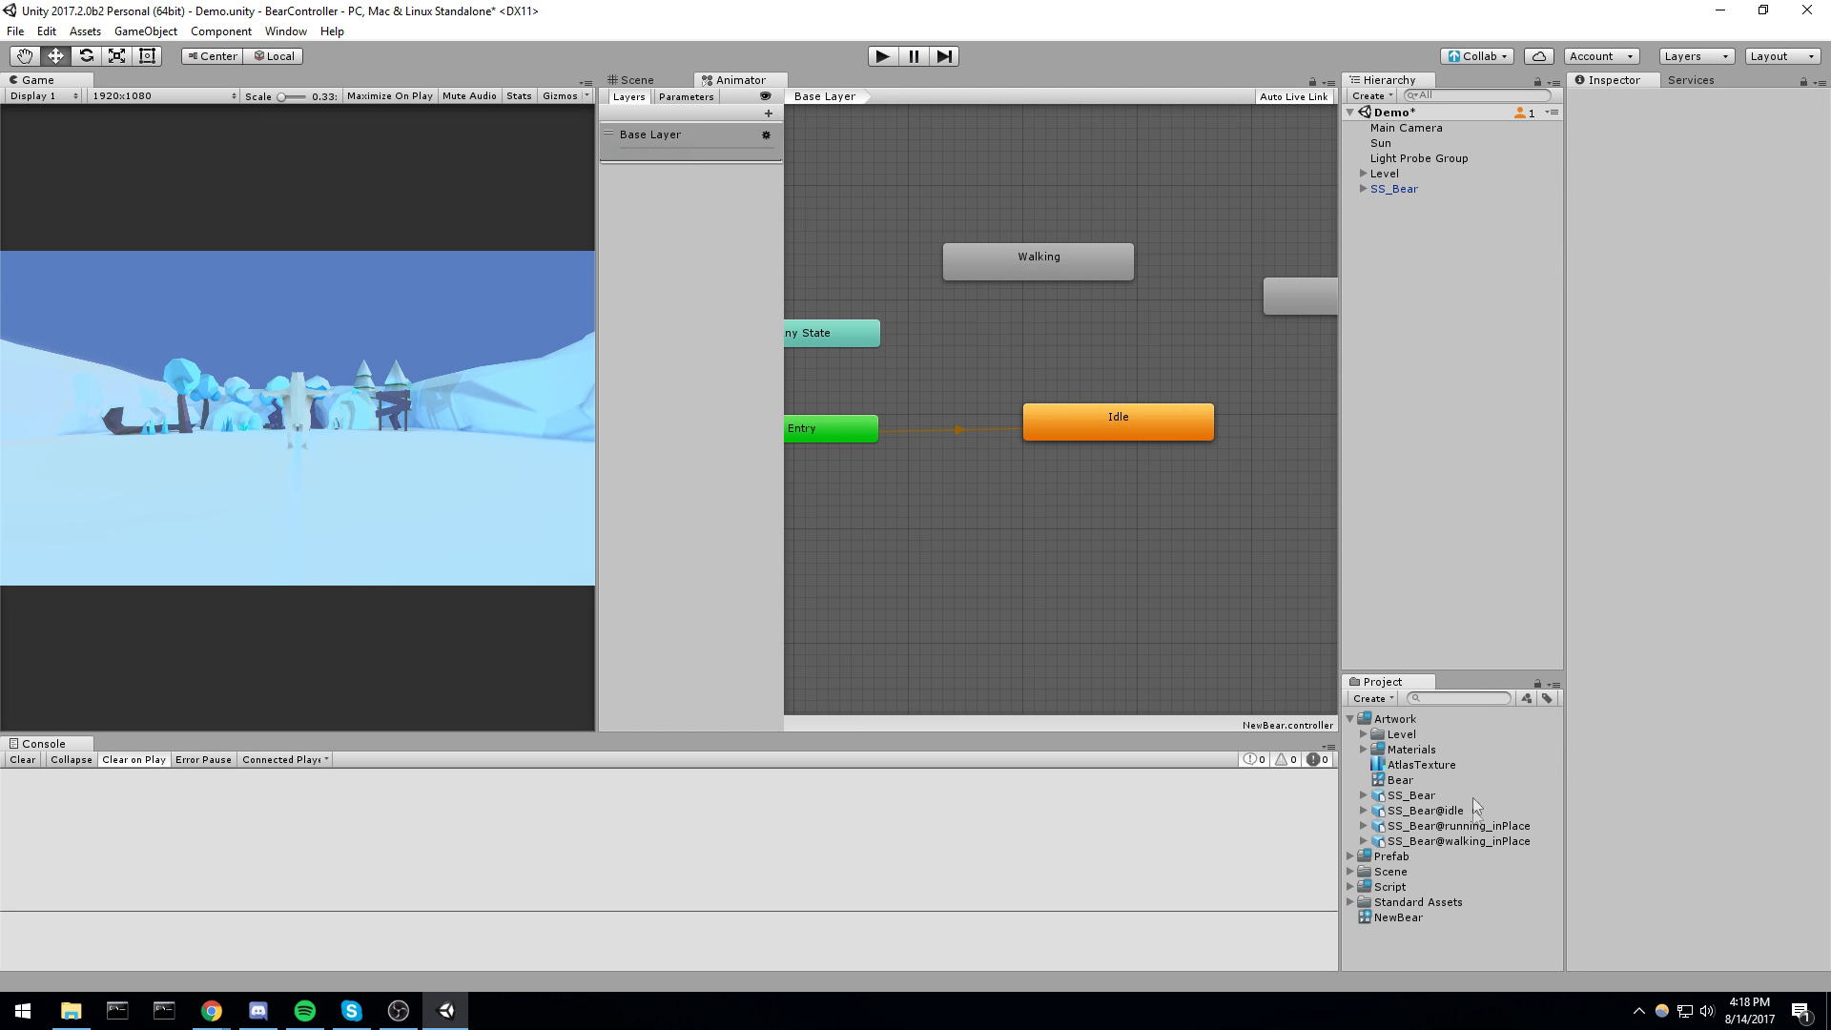
{"action": "left_click", "coordinate": [1435, 810]}
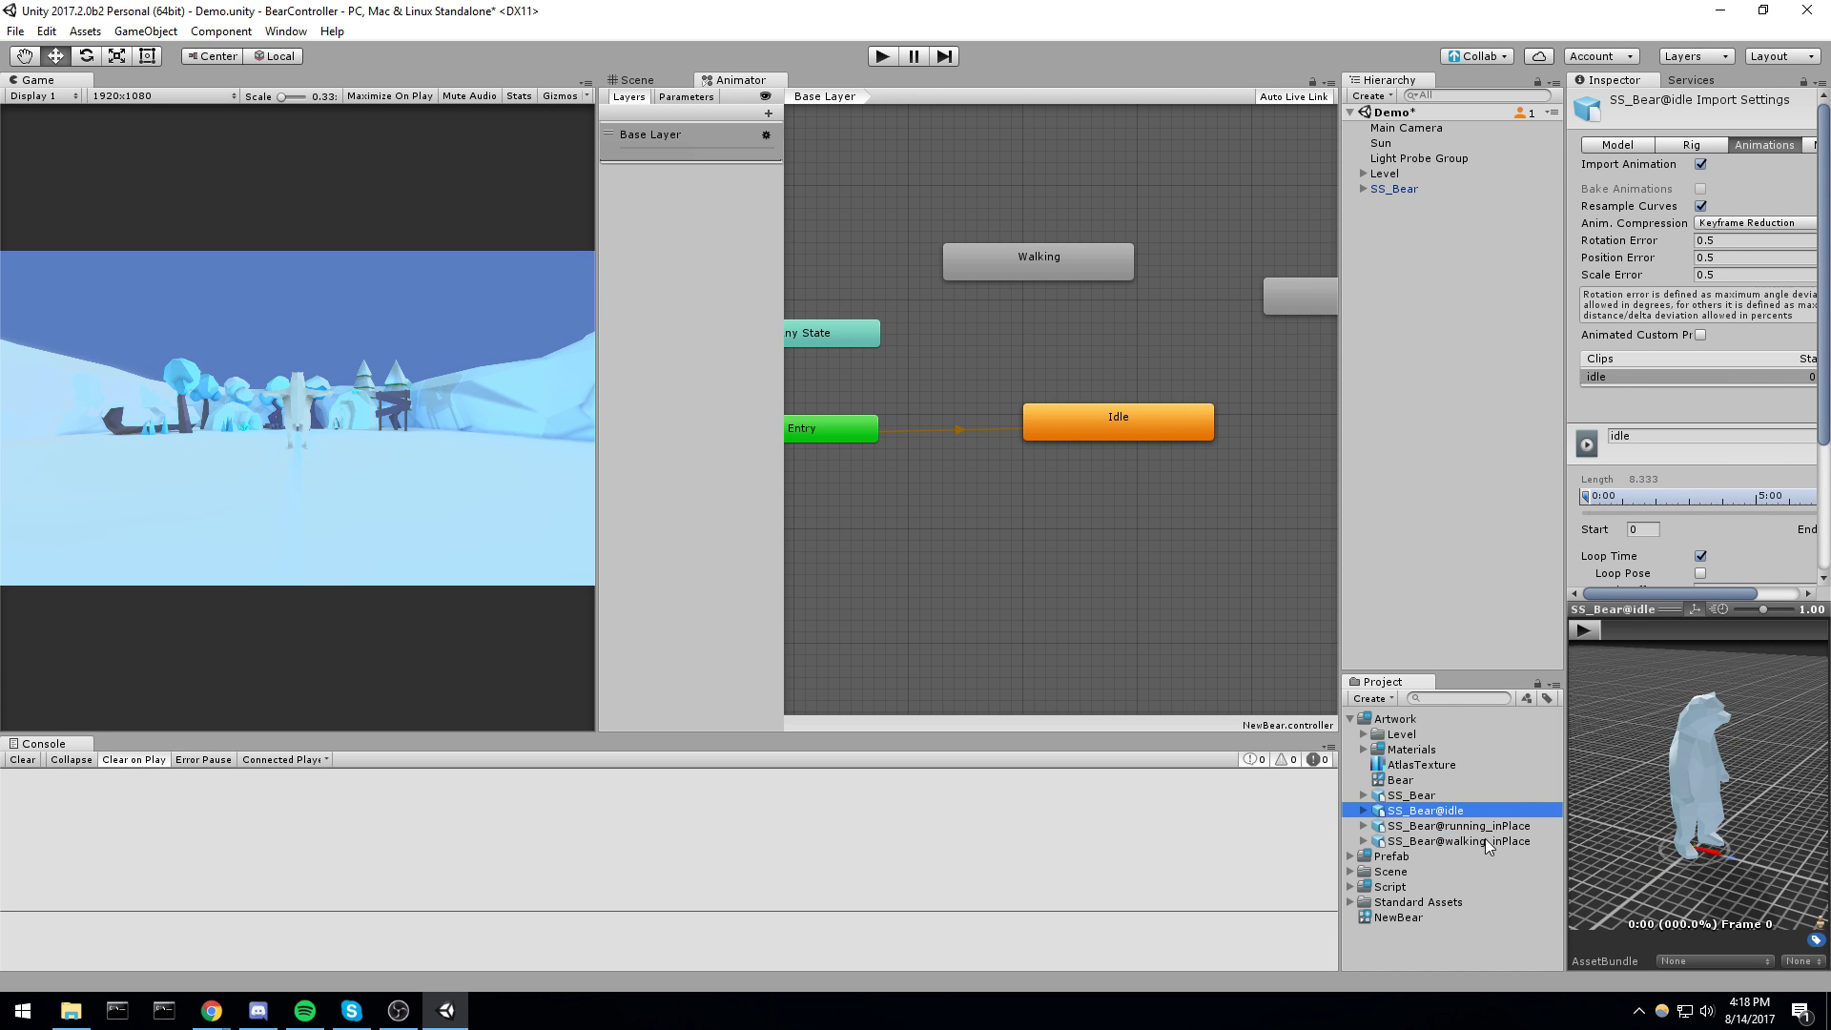
{"action": "left_click", "coordinate": [1464, 829]}
{"action": "left_click", "coordinate": [1465, 843]}
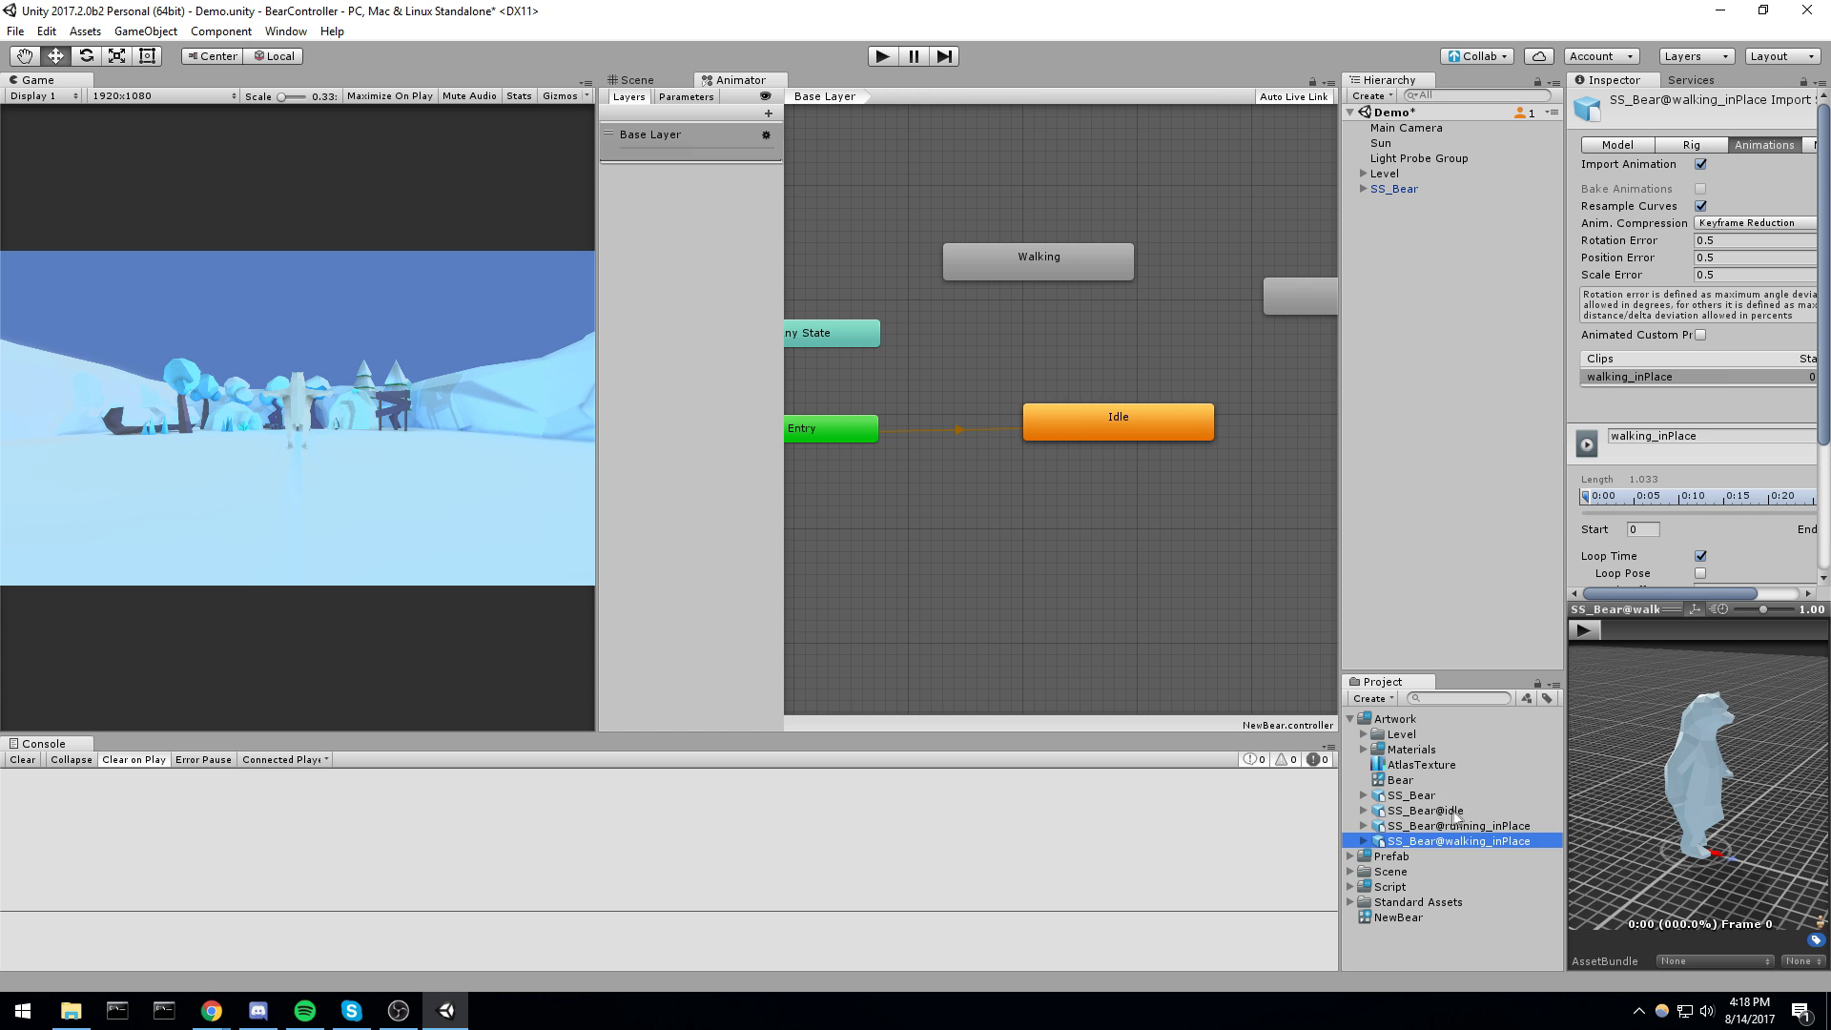
{"action": "left_click", "coordinate": [1452, 813]}
{"action": "left_click", "coordinate": [1555, 164]}
{"action": "left_click_drag", "start_coordinate": [1556, 163], "coordinate": [1390, 163]}
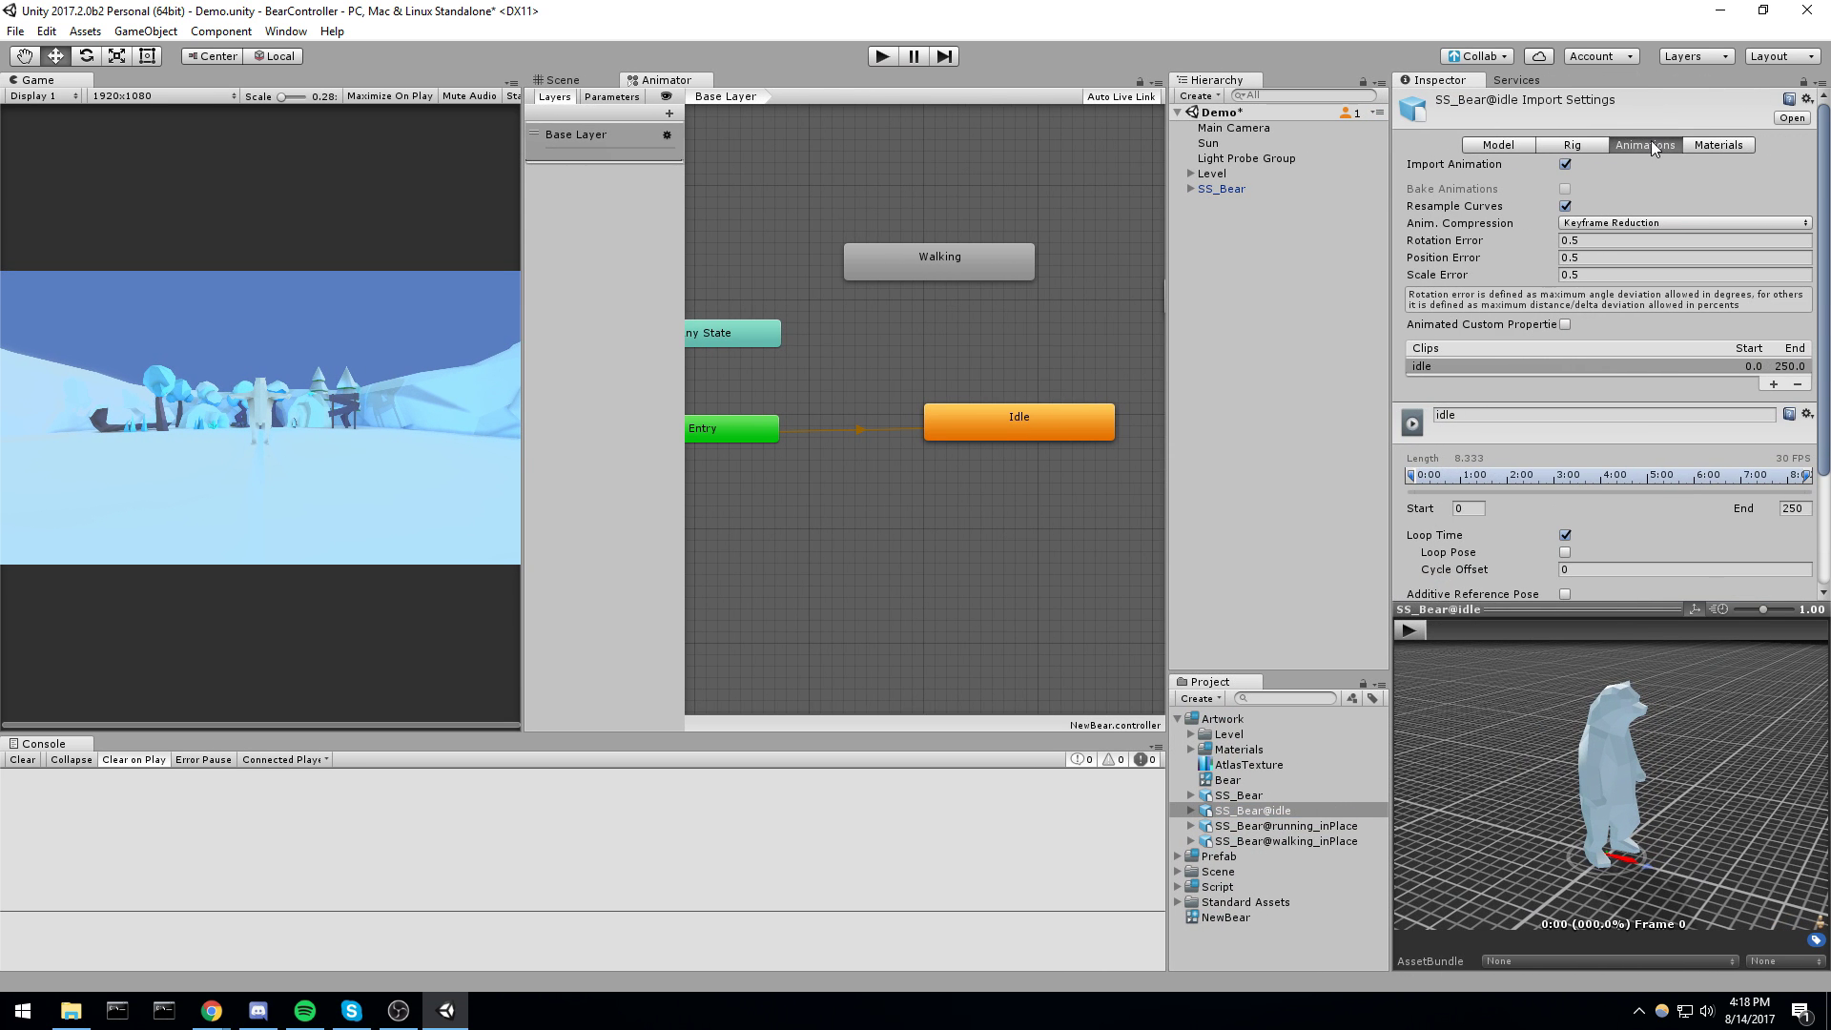
Turn off Loop Time for the idle clip, apply it with external materials mapped, and run the scene to test it
{"action": "scroll", "coordinate": [1623, 316], "scroll_direction": "down", "scroll_amount": 3}
{"action": "left_click", "coordinate": [1565, 380]}
{"action": "left_click", "coordinate": [1565, 381]}
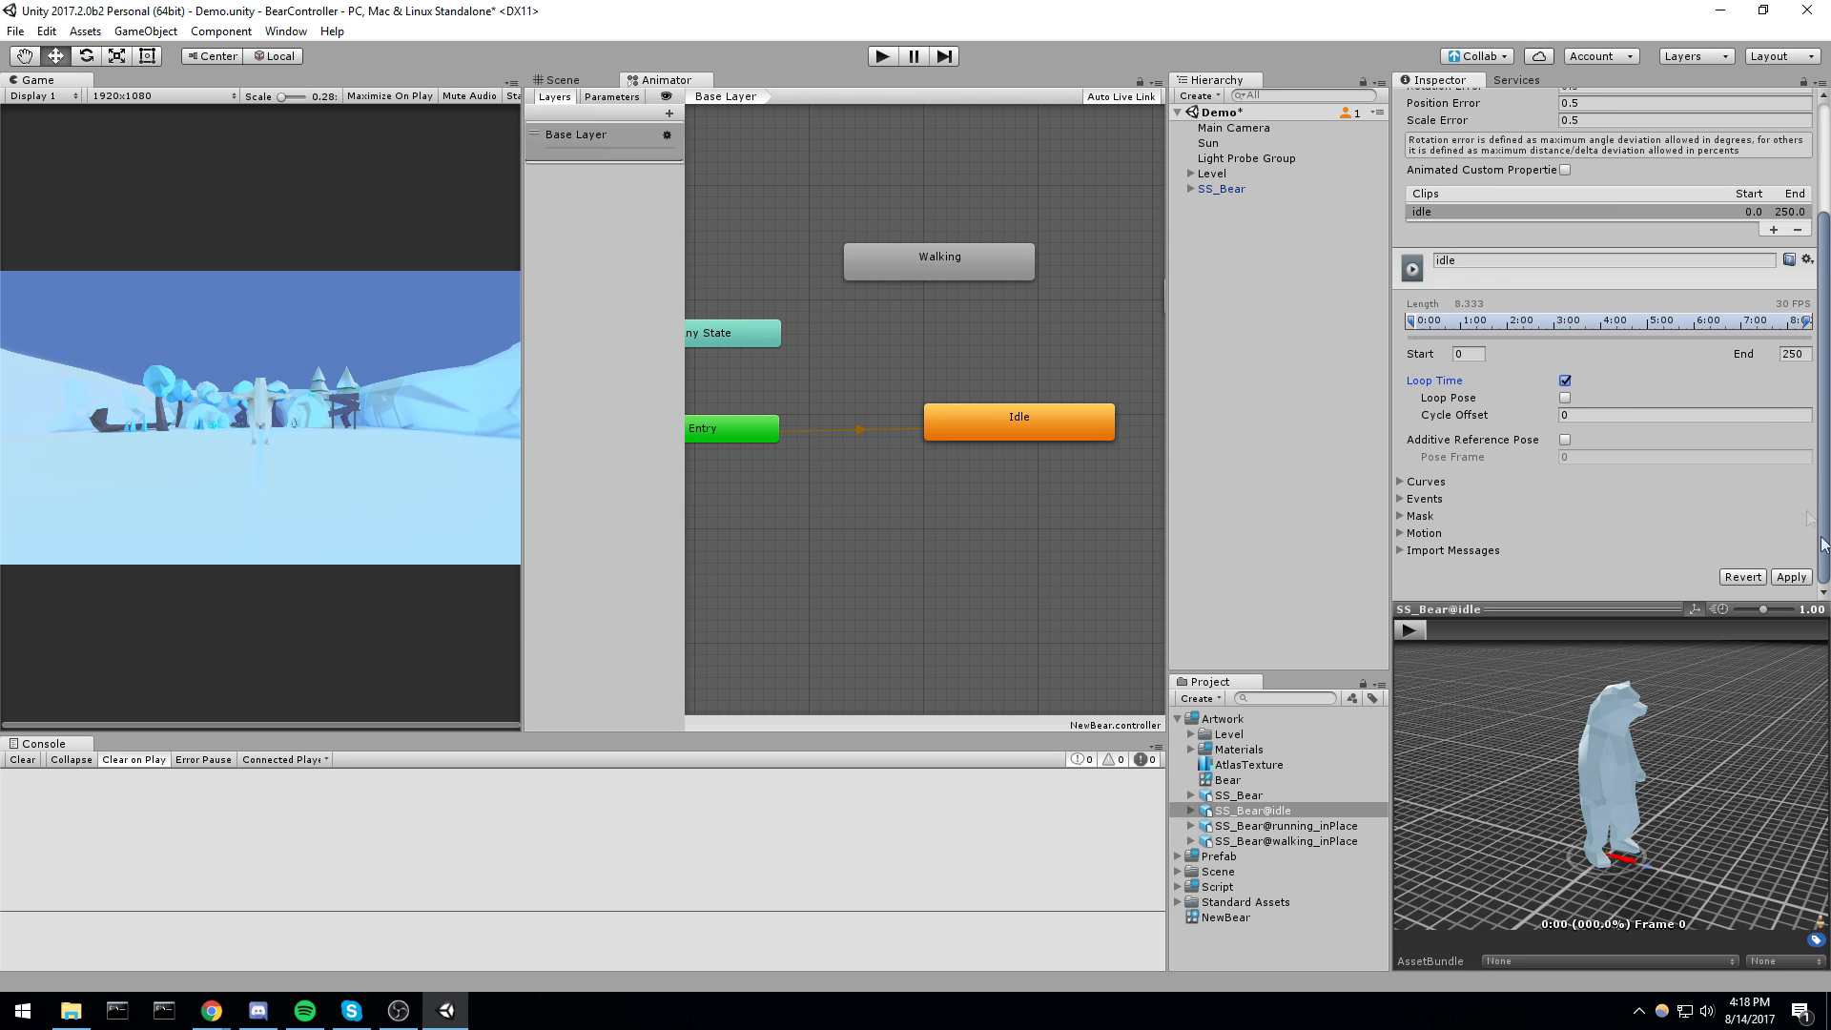
{"action": "left_click", "coordinate": [1790, 577]}
{"action": "left_click", "coordinate": [1025, 547]}
{"action": "left_click", "coordinate": [1565, 380]}
{"action": "left_click", "coordinate": [1790, 577]}
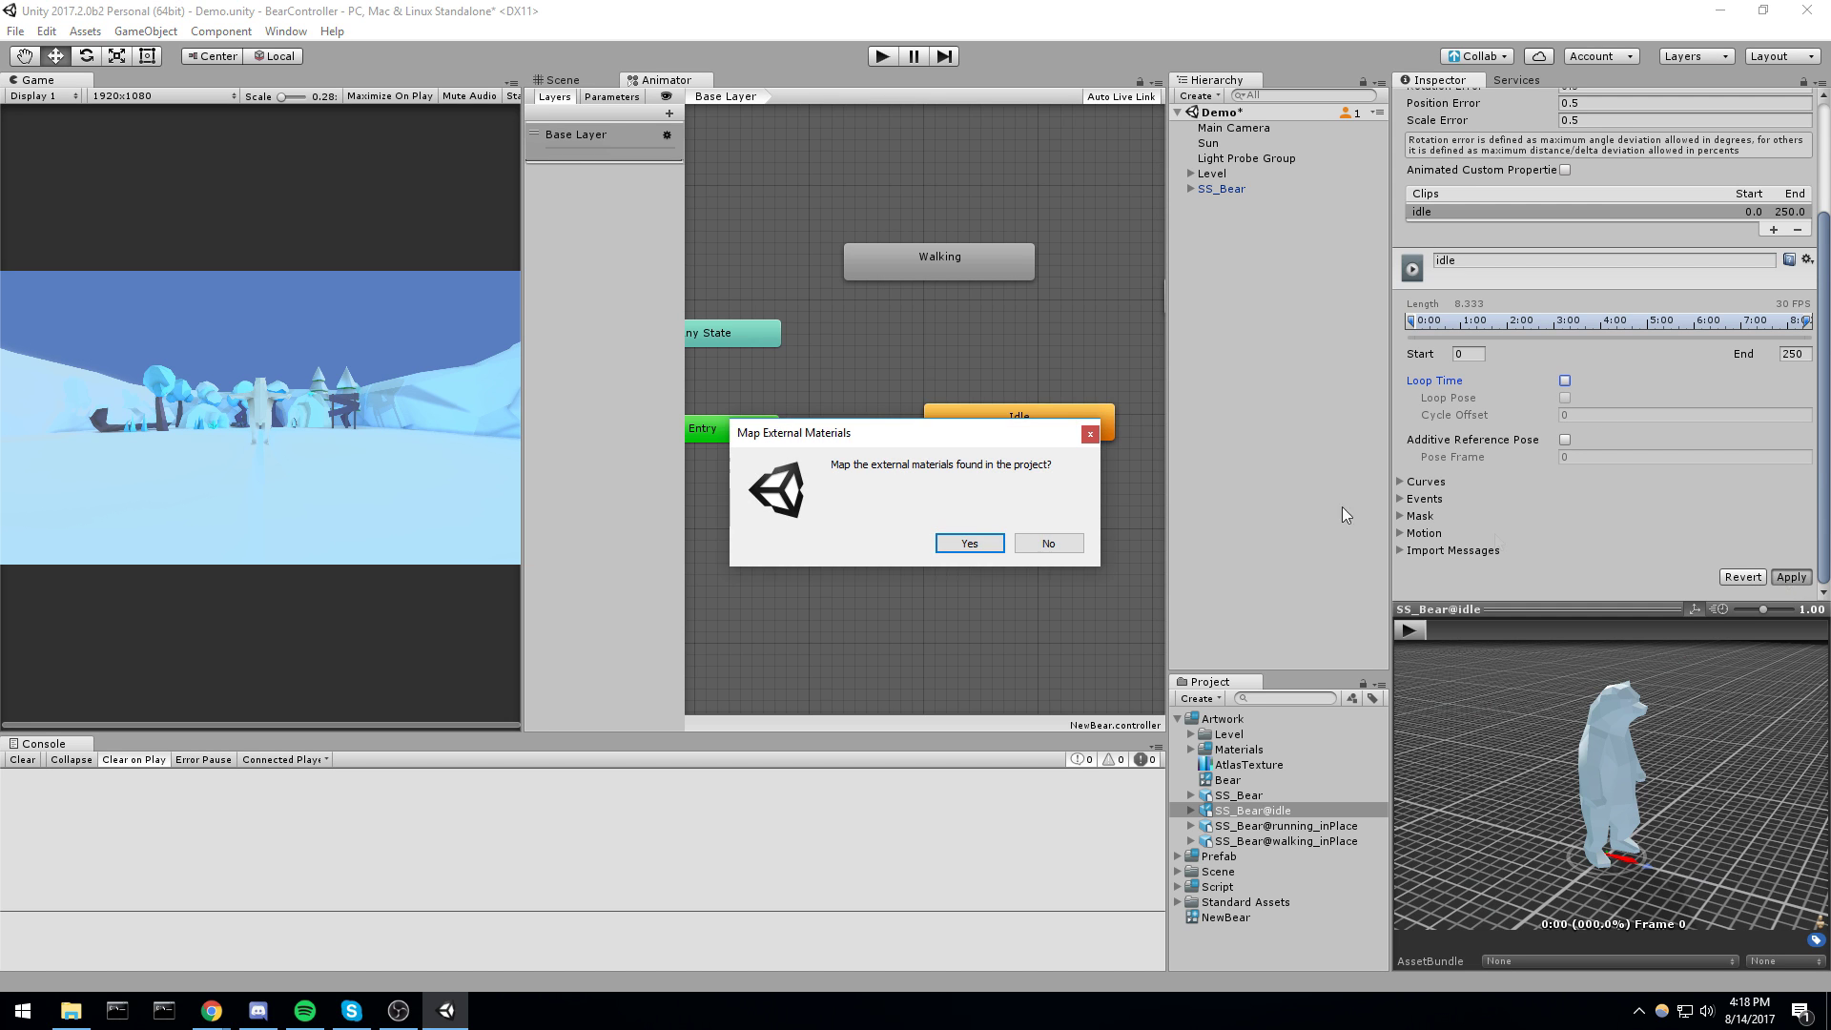
{"action": "left_click", "coordinate": [969, 549]}
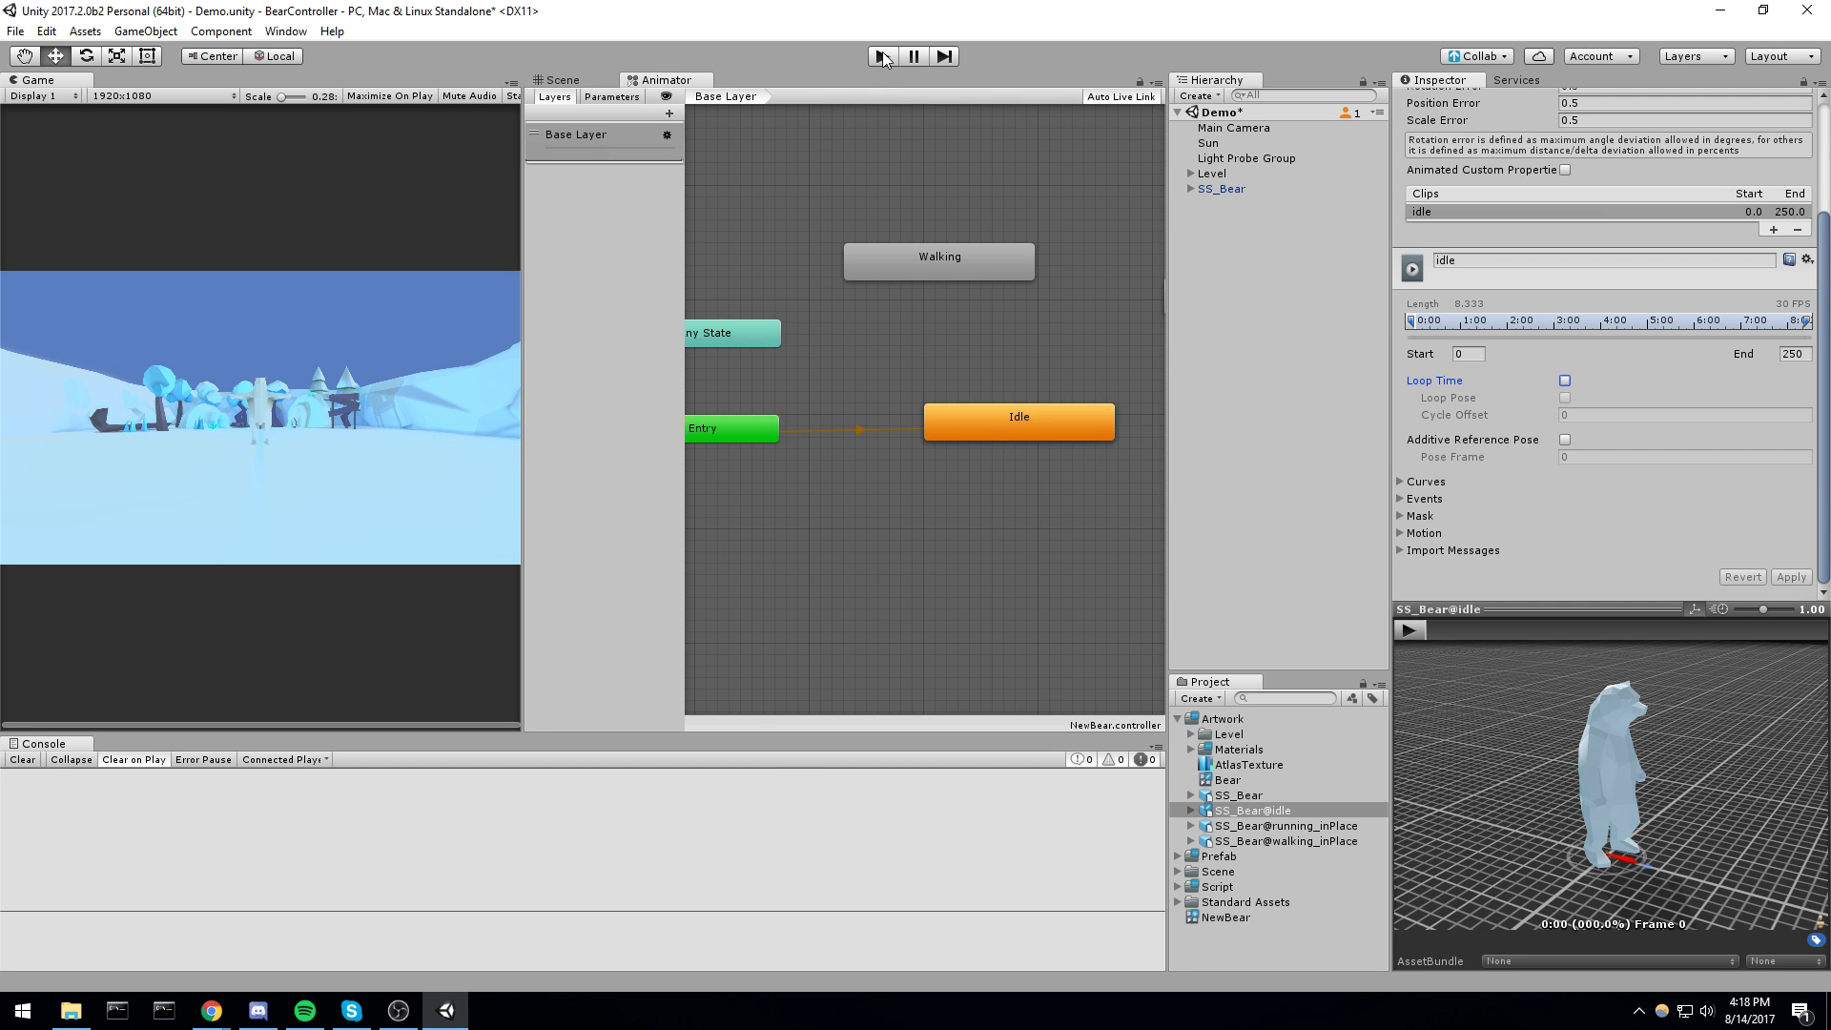
{"action": "left_click", "coordinate": [883, 59]}
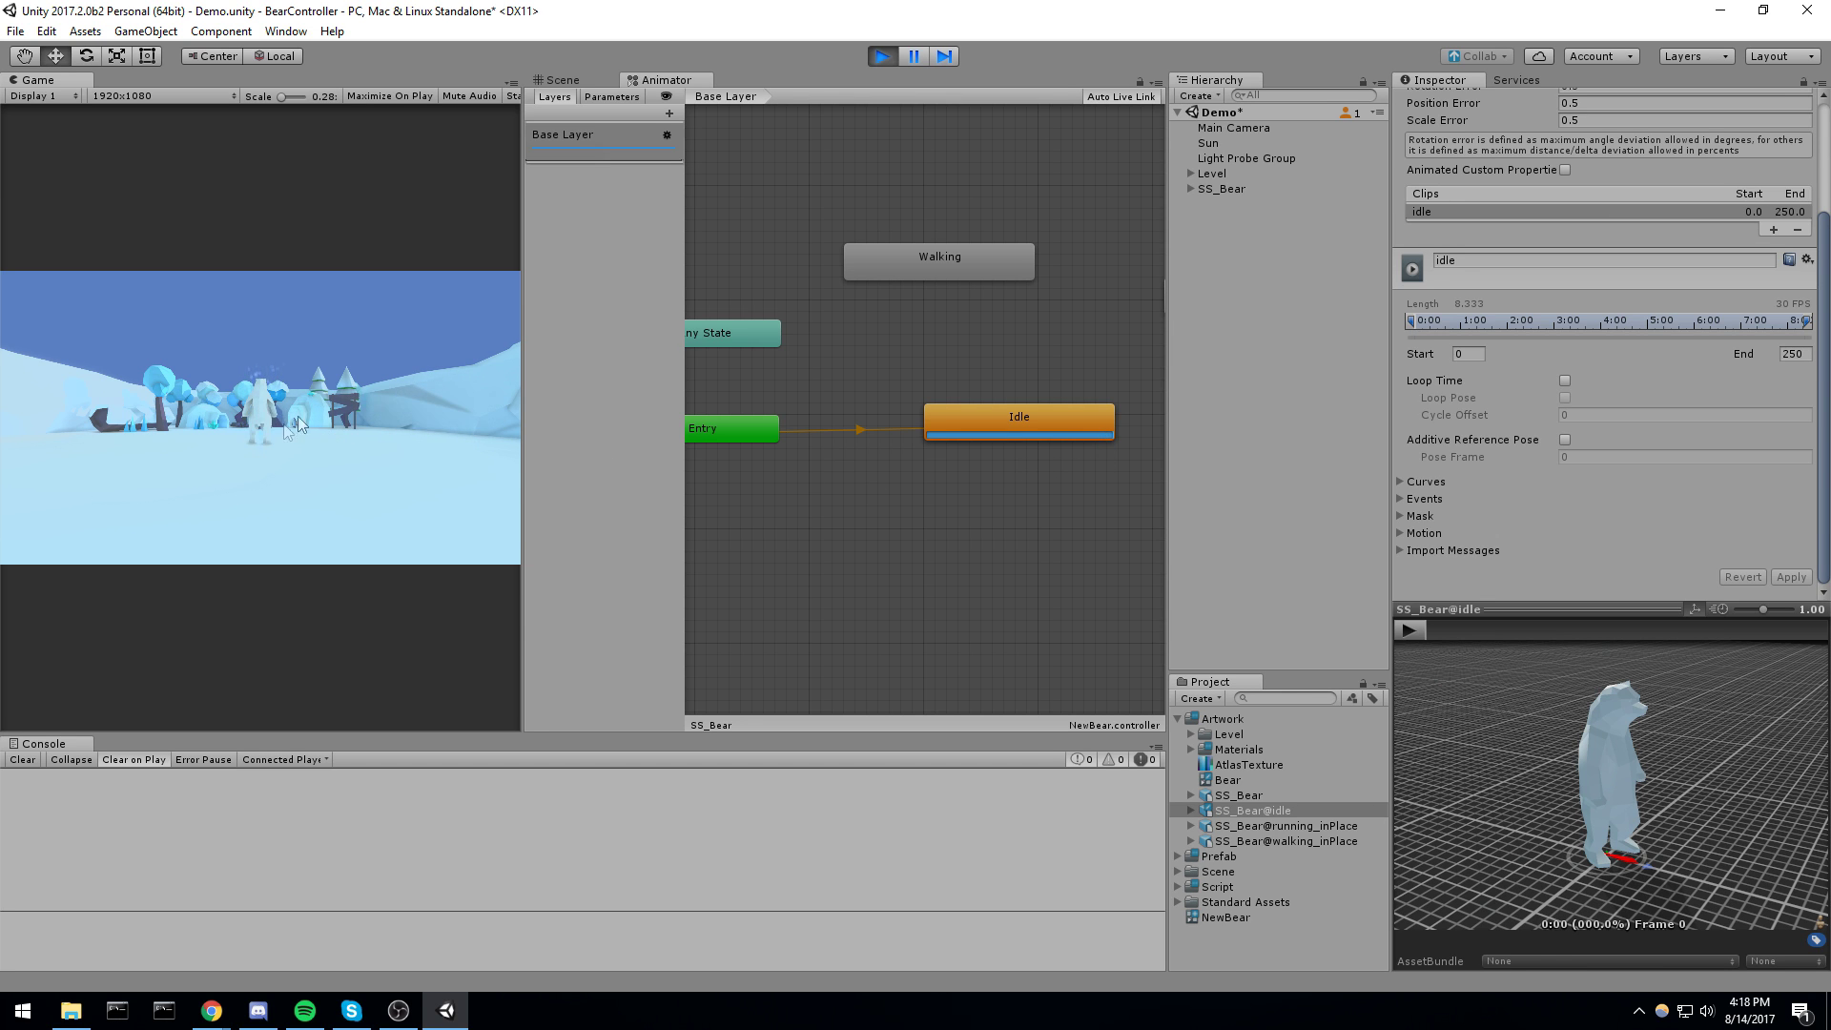
{"action": "left_click", "coordinate": [883, 57]}
Turn Loop Time back on for the idle clip, apply it with external materials mapped, and check the running and walking clips' settings
{"action": "left_click", "coordinate": [1564, 381]}
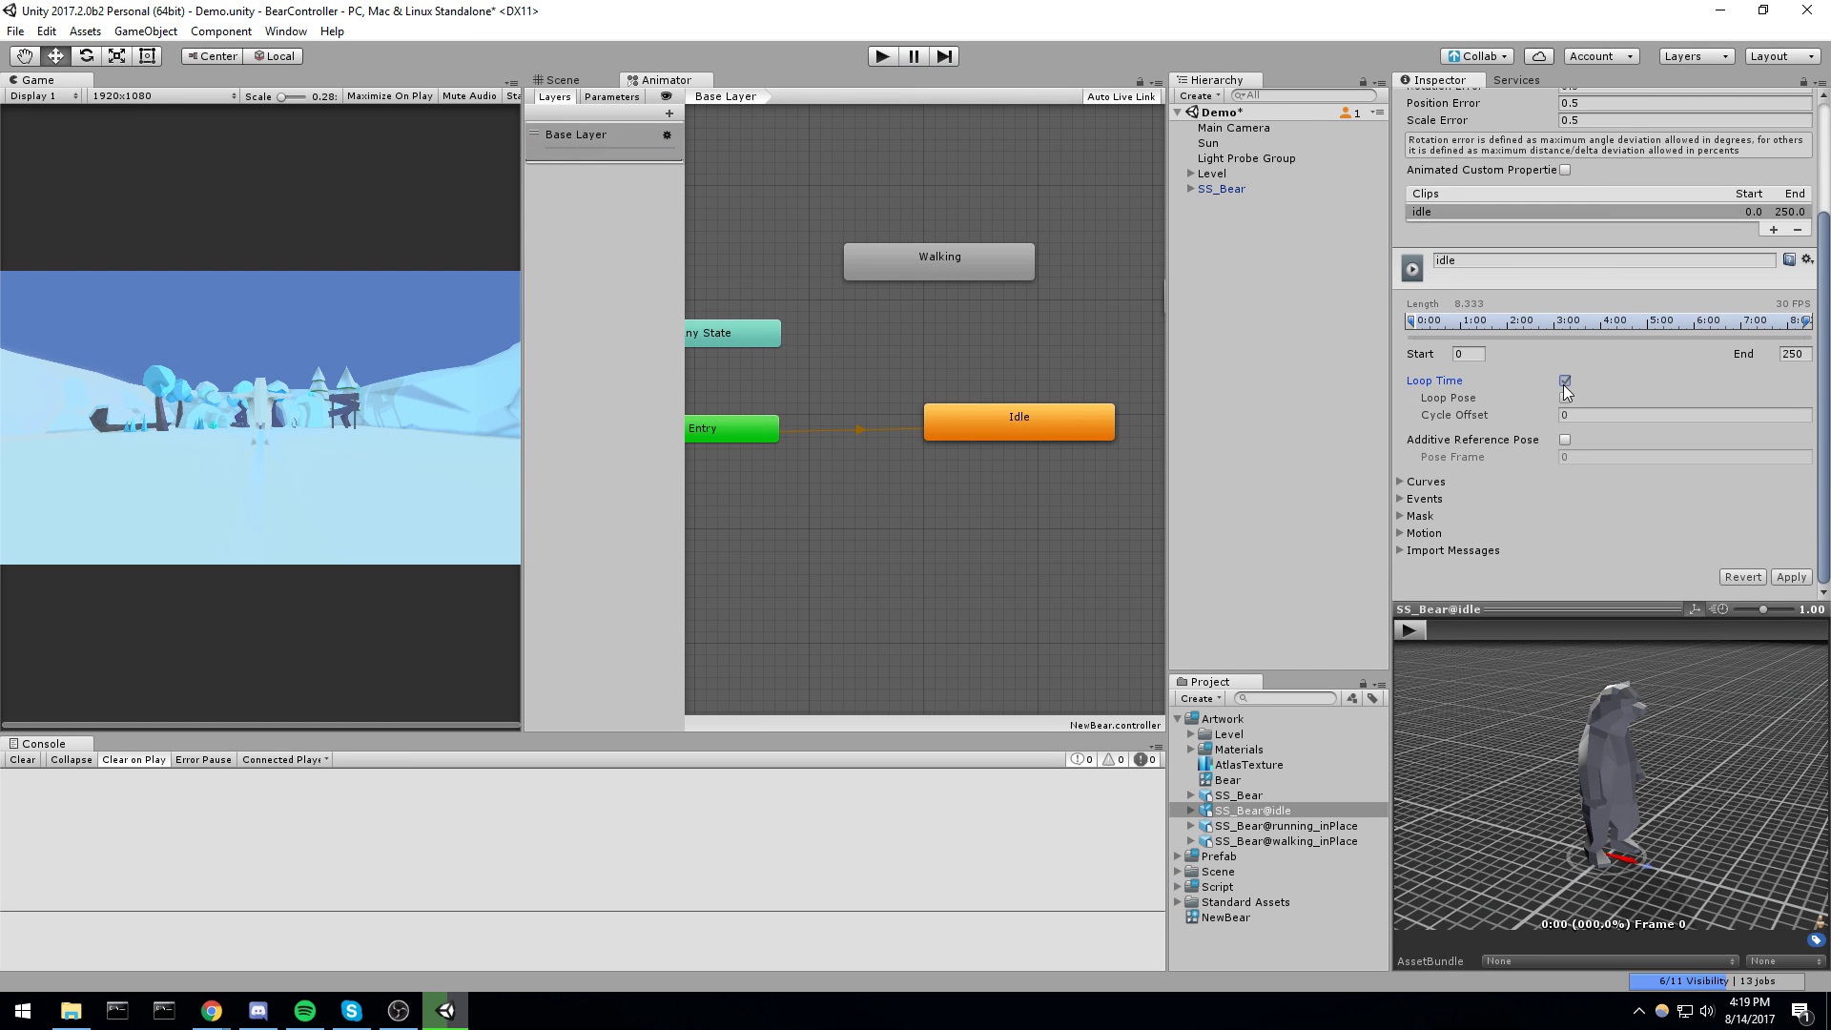
{"action": "left_click", "coordinate": [1791, 577]}
{"action": "left_click", "coordinate": [980, 544]}
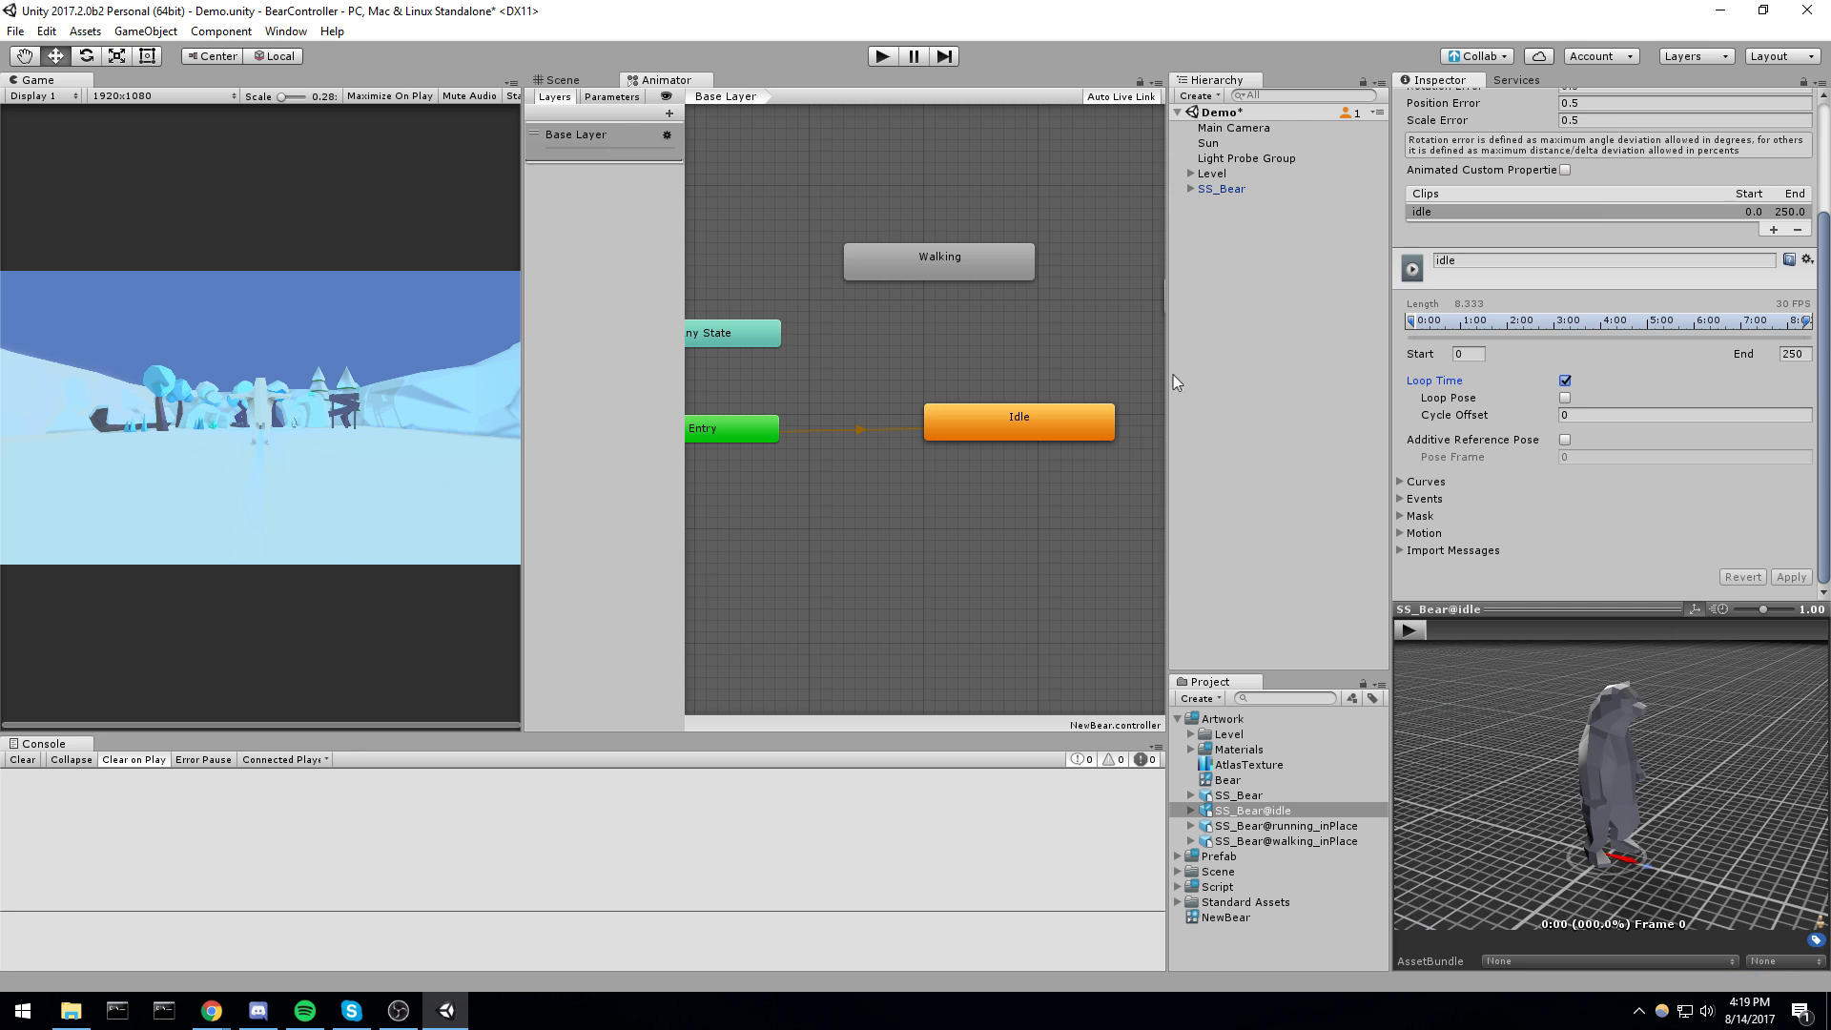
{"action": "left_click", "coordinate": [1304, 825]}
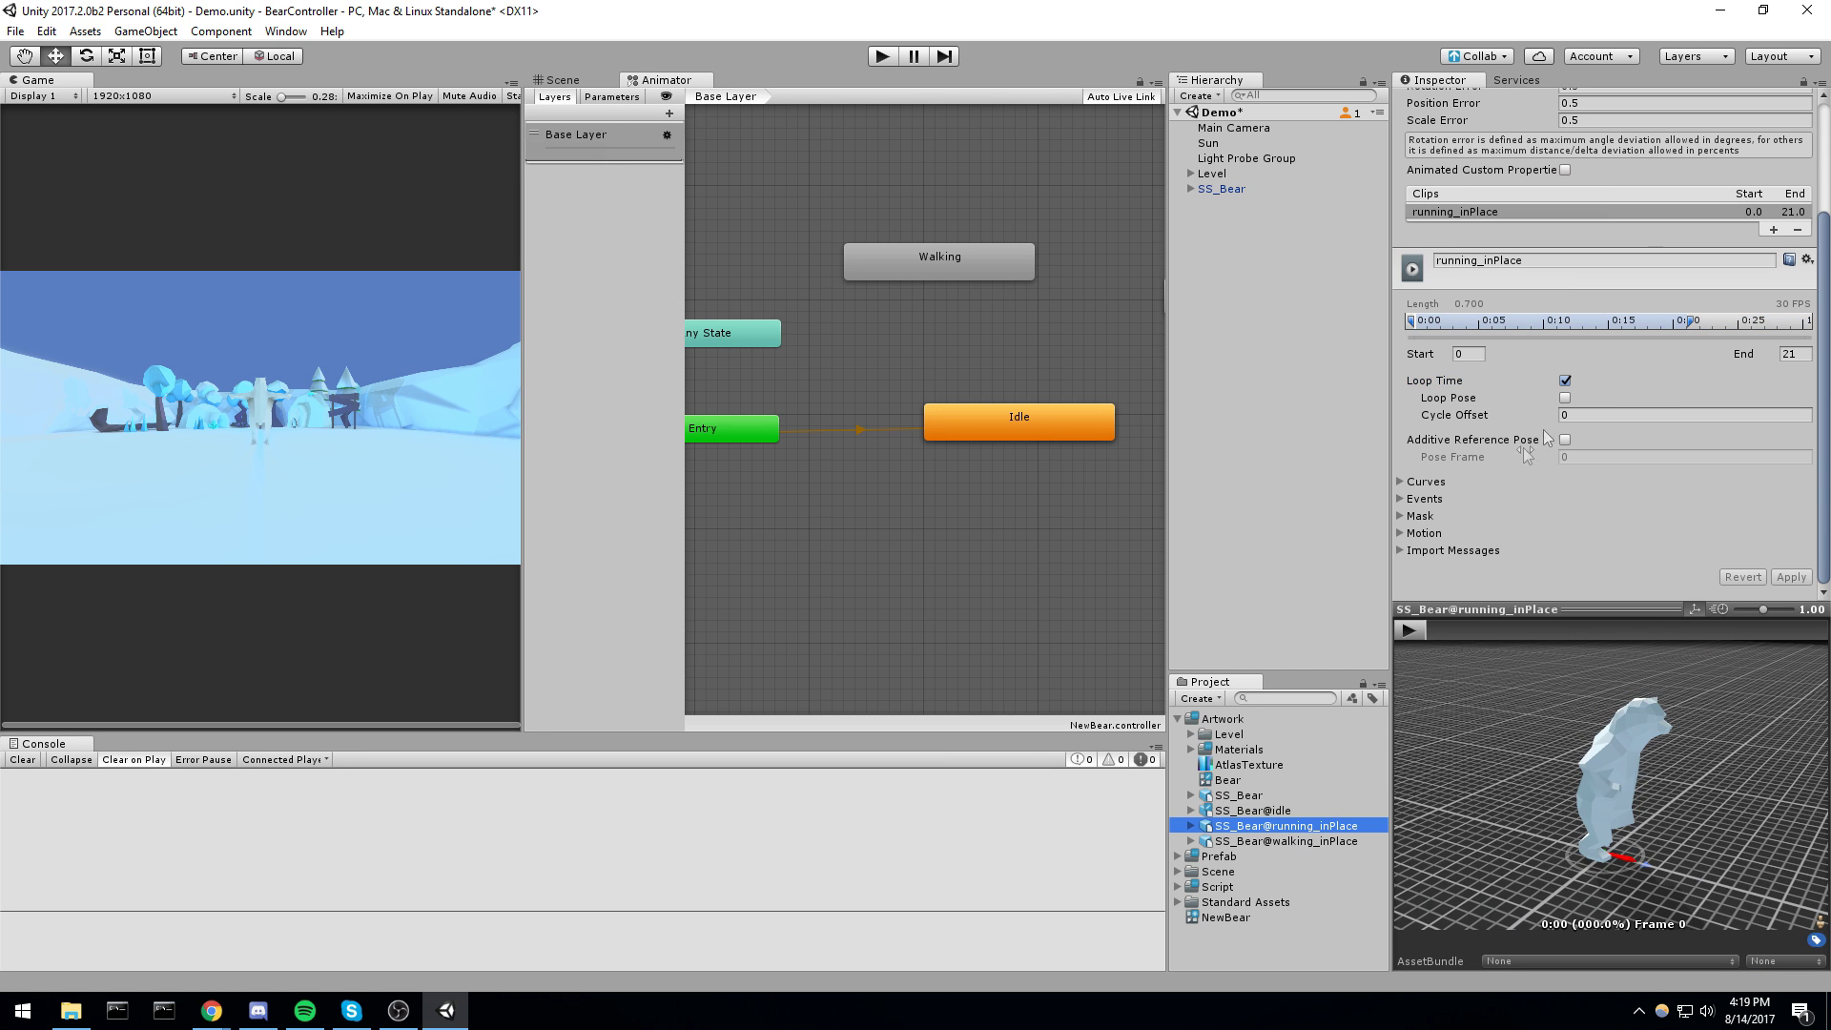
{"action": "left_click", "coordinate": [1299, 841]}
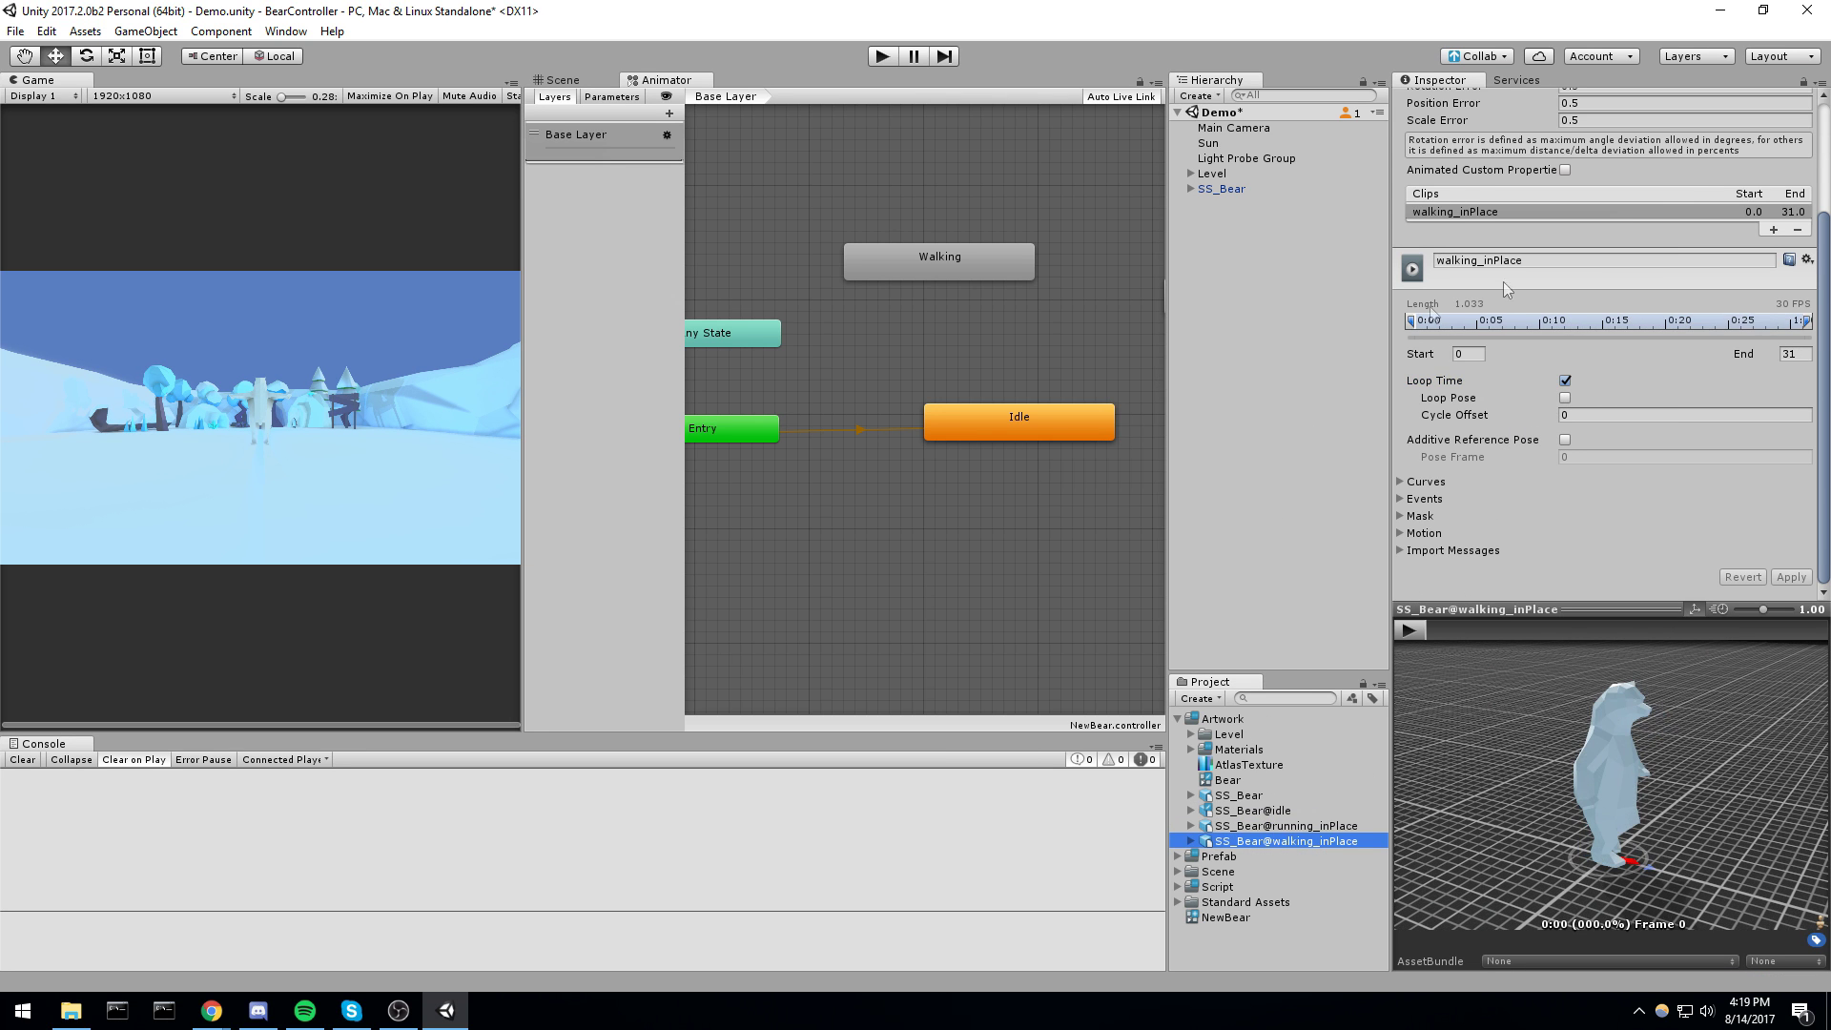
Narrow the Inspector and the Game view to give the Animator graph more room
{"action": "left_click_drag", "start_coordinate": [1163, 348], "coordinate": [1345, 349]}
{"action": "left_click", "coordinate": [1222, 528]}
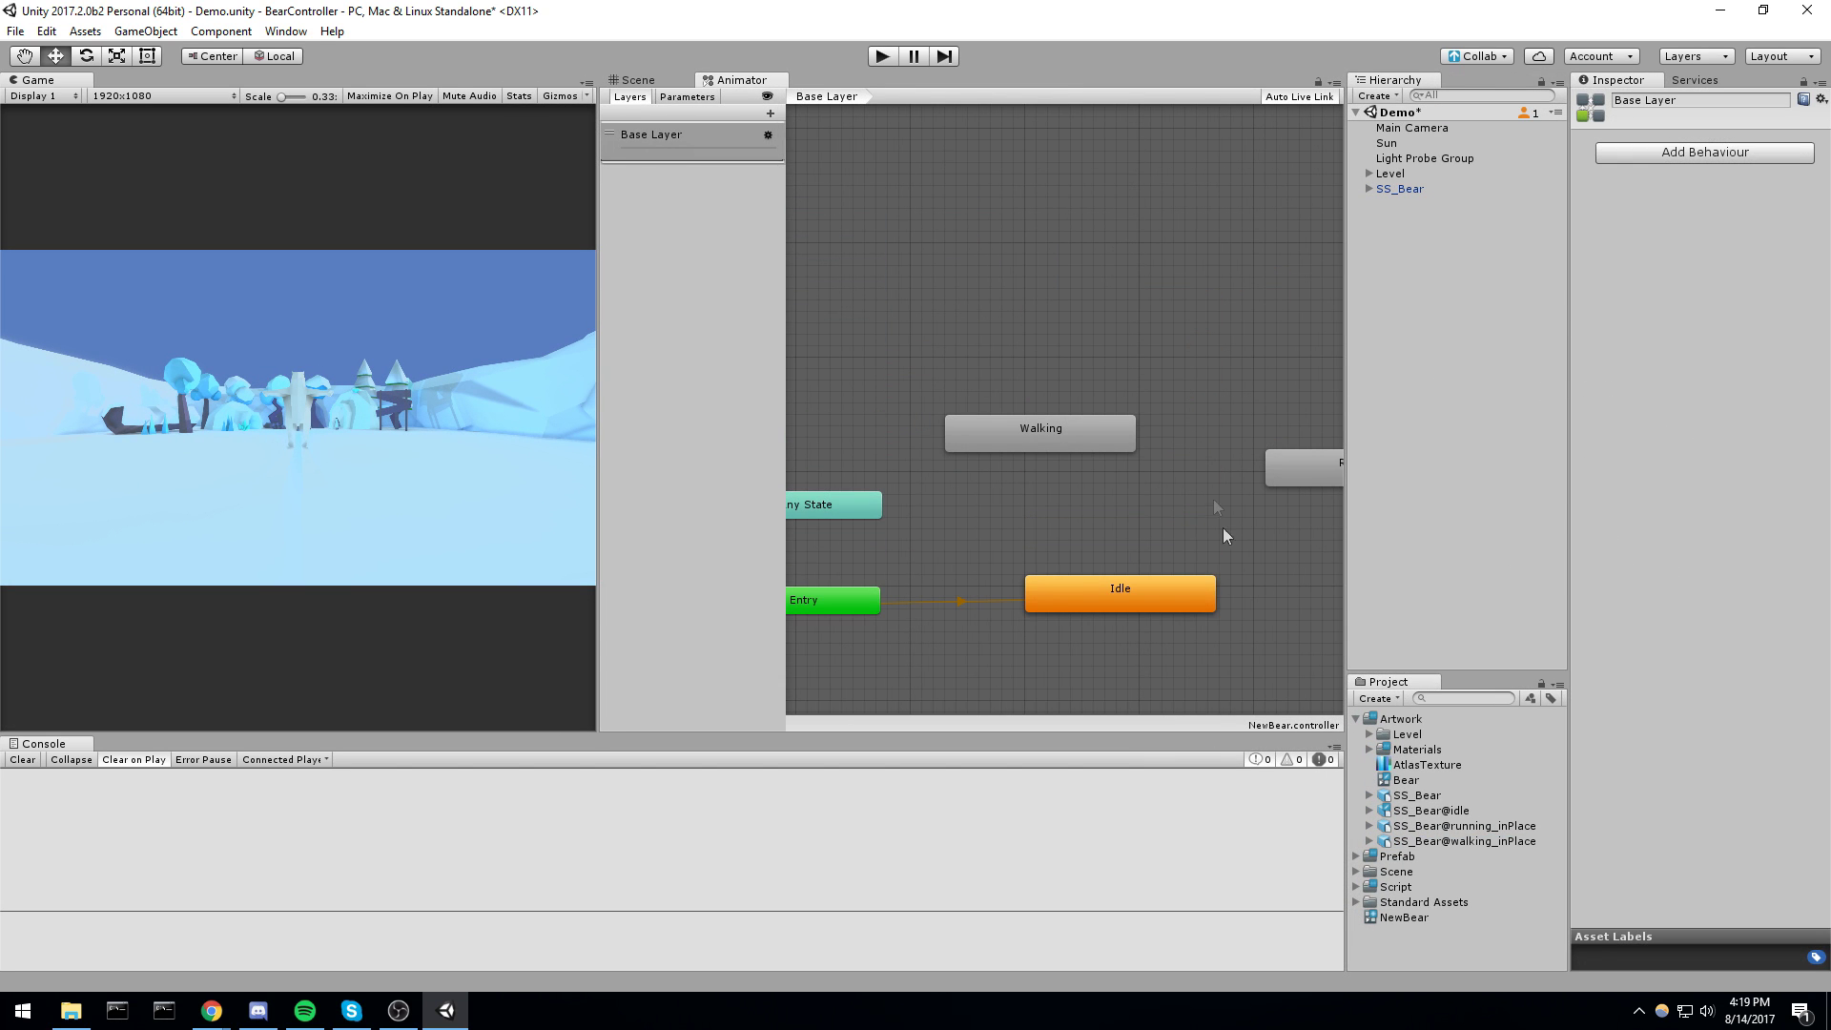
{"action": "left_click_drag", "start_coordinate": [604, 356], "coordinate": [460, 356]}
{"action": "left_click", "coordinate": [882, 57]}
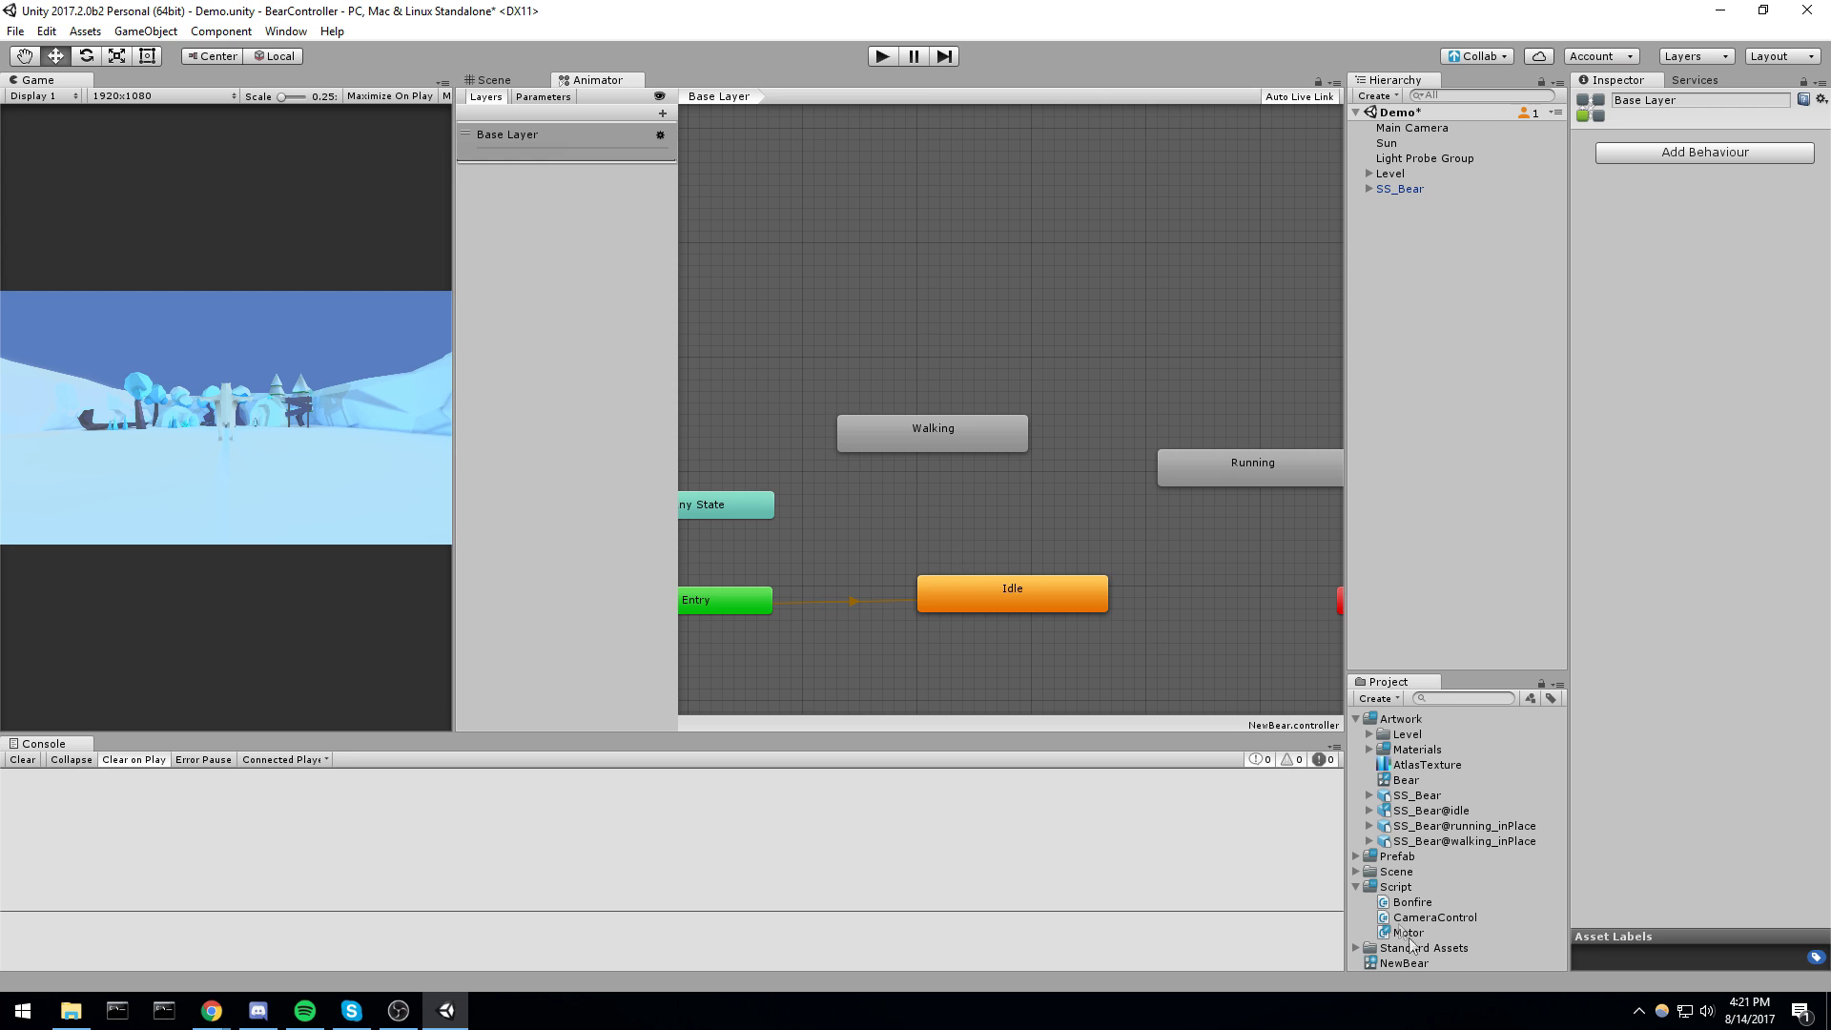
Attach the Motor script from the Script folder to SS_Bear and open it in Visual Studio
{"action": "left_click", "coordinate": [1398, 887]}
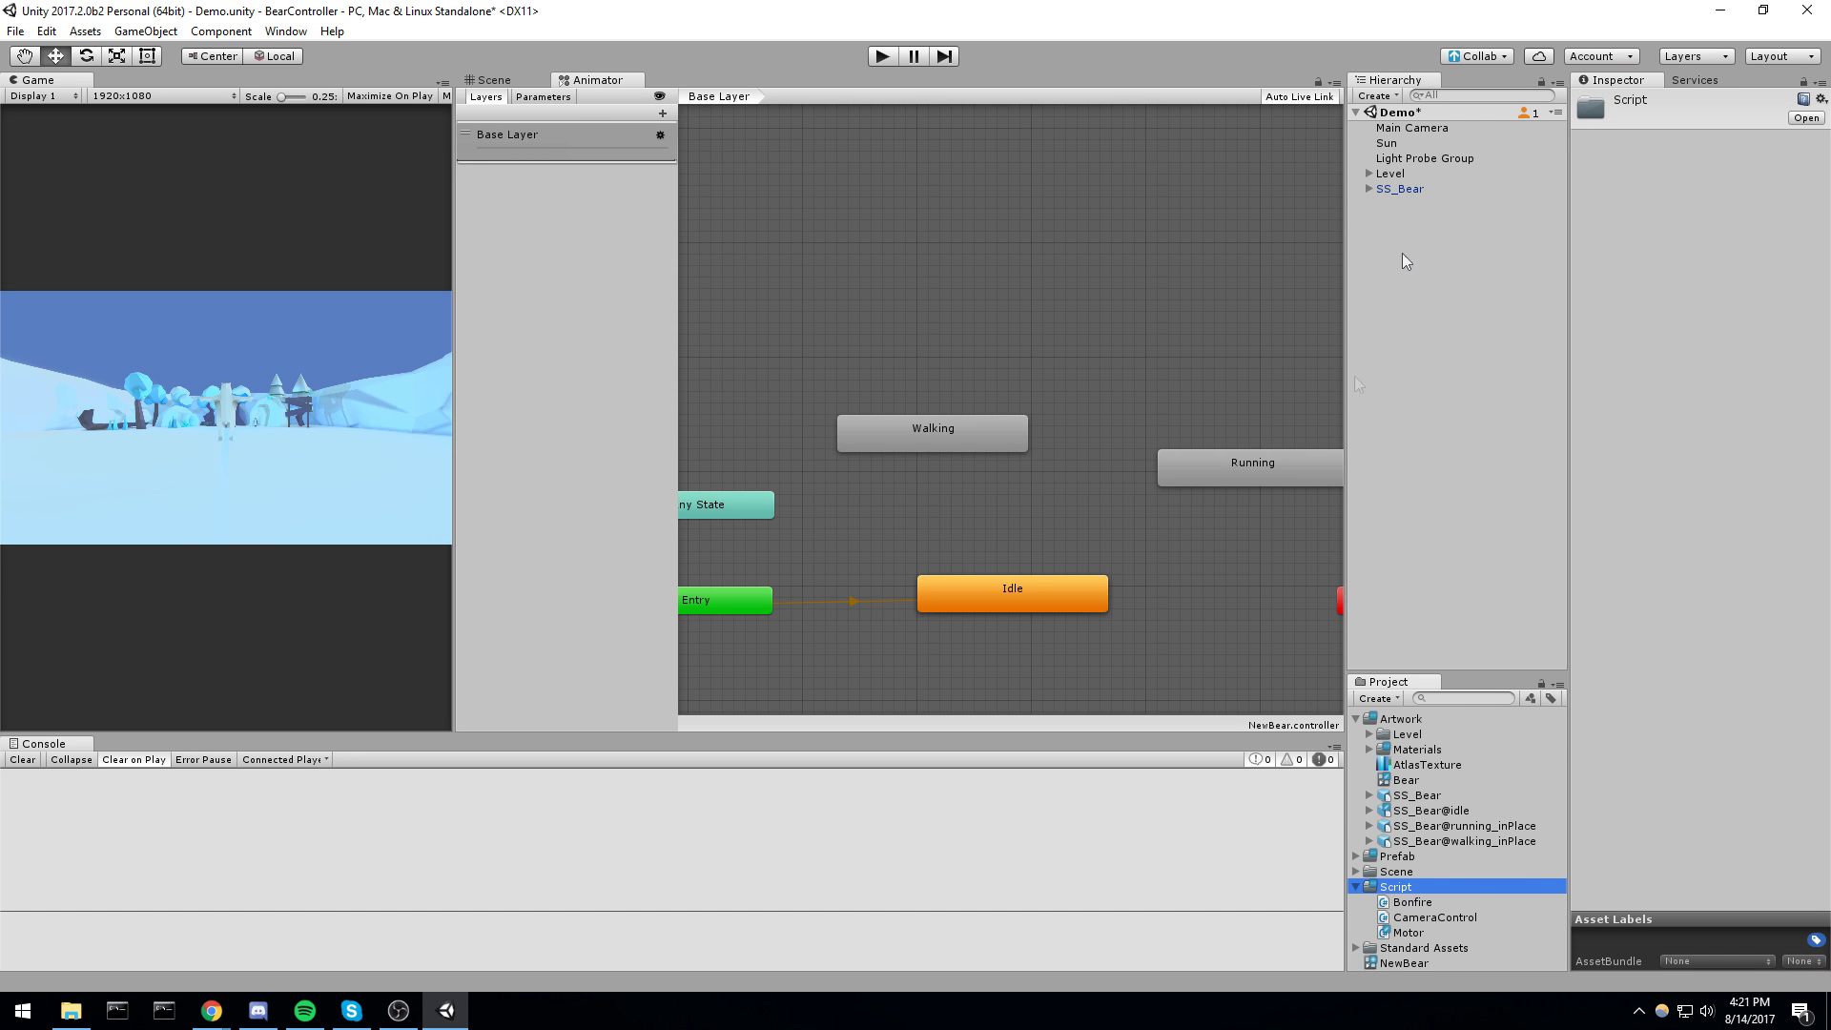
{"action": "left_click", "coordinate": [1401, 189]}
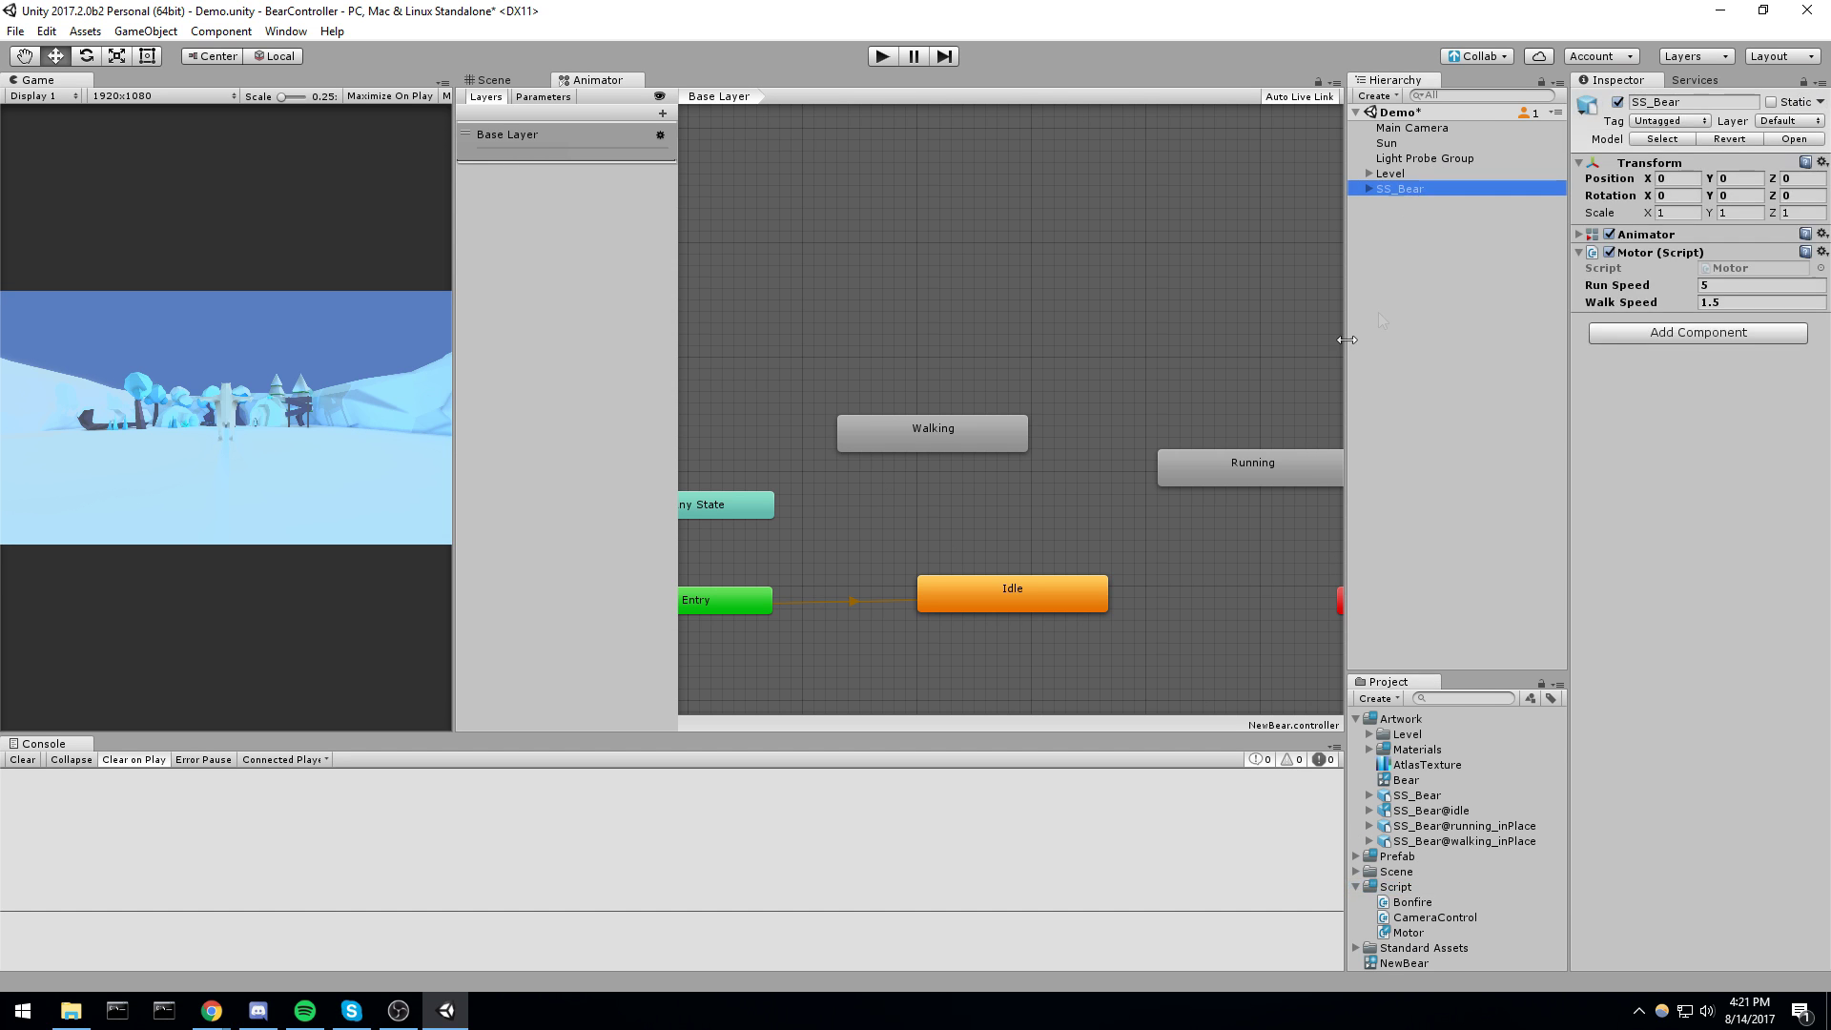
{"action": "double_click", "coordinate": [1747, 267]}
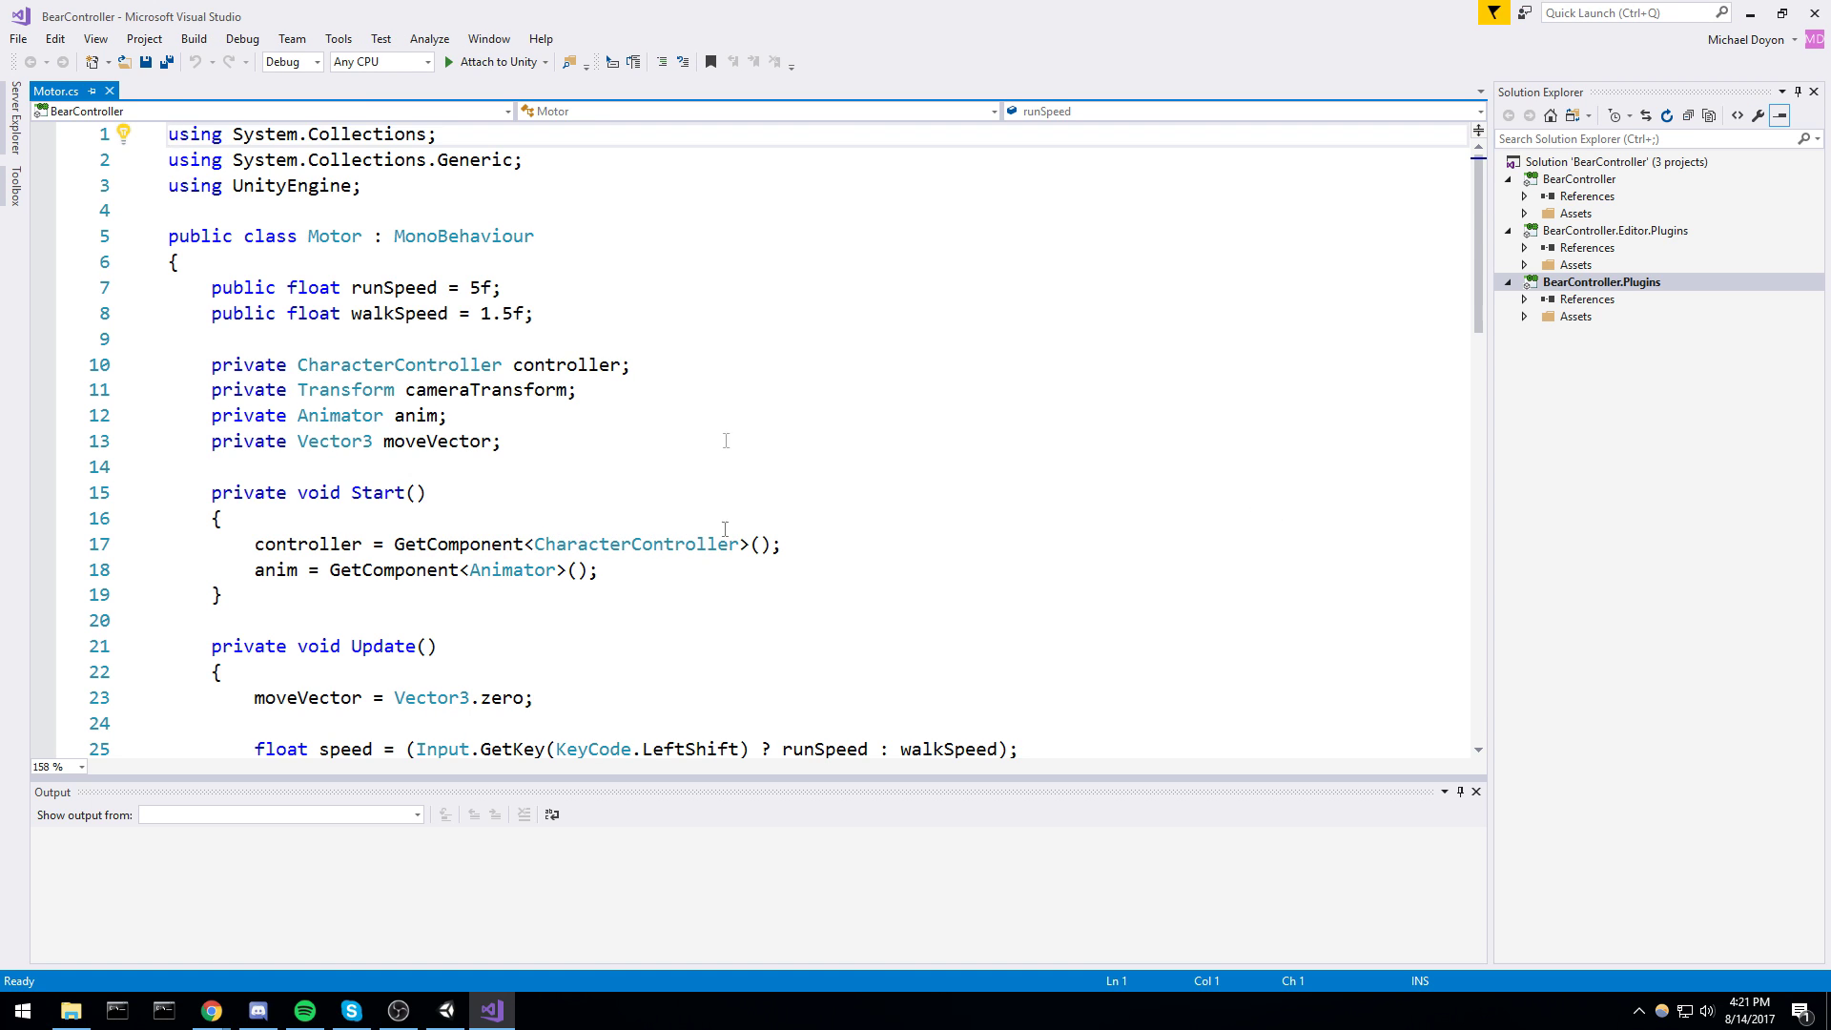
Review the runSpeed, walkSpeed, controller and Animator field declarations at the start of the Motor script
{"action": "left_click", "coordinate": [925, 322]}
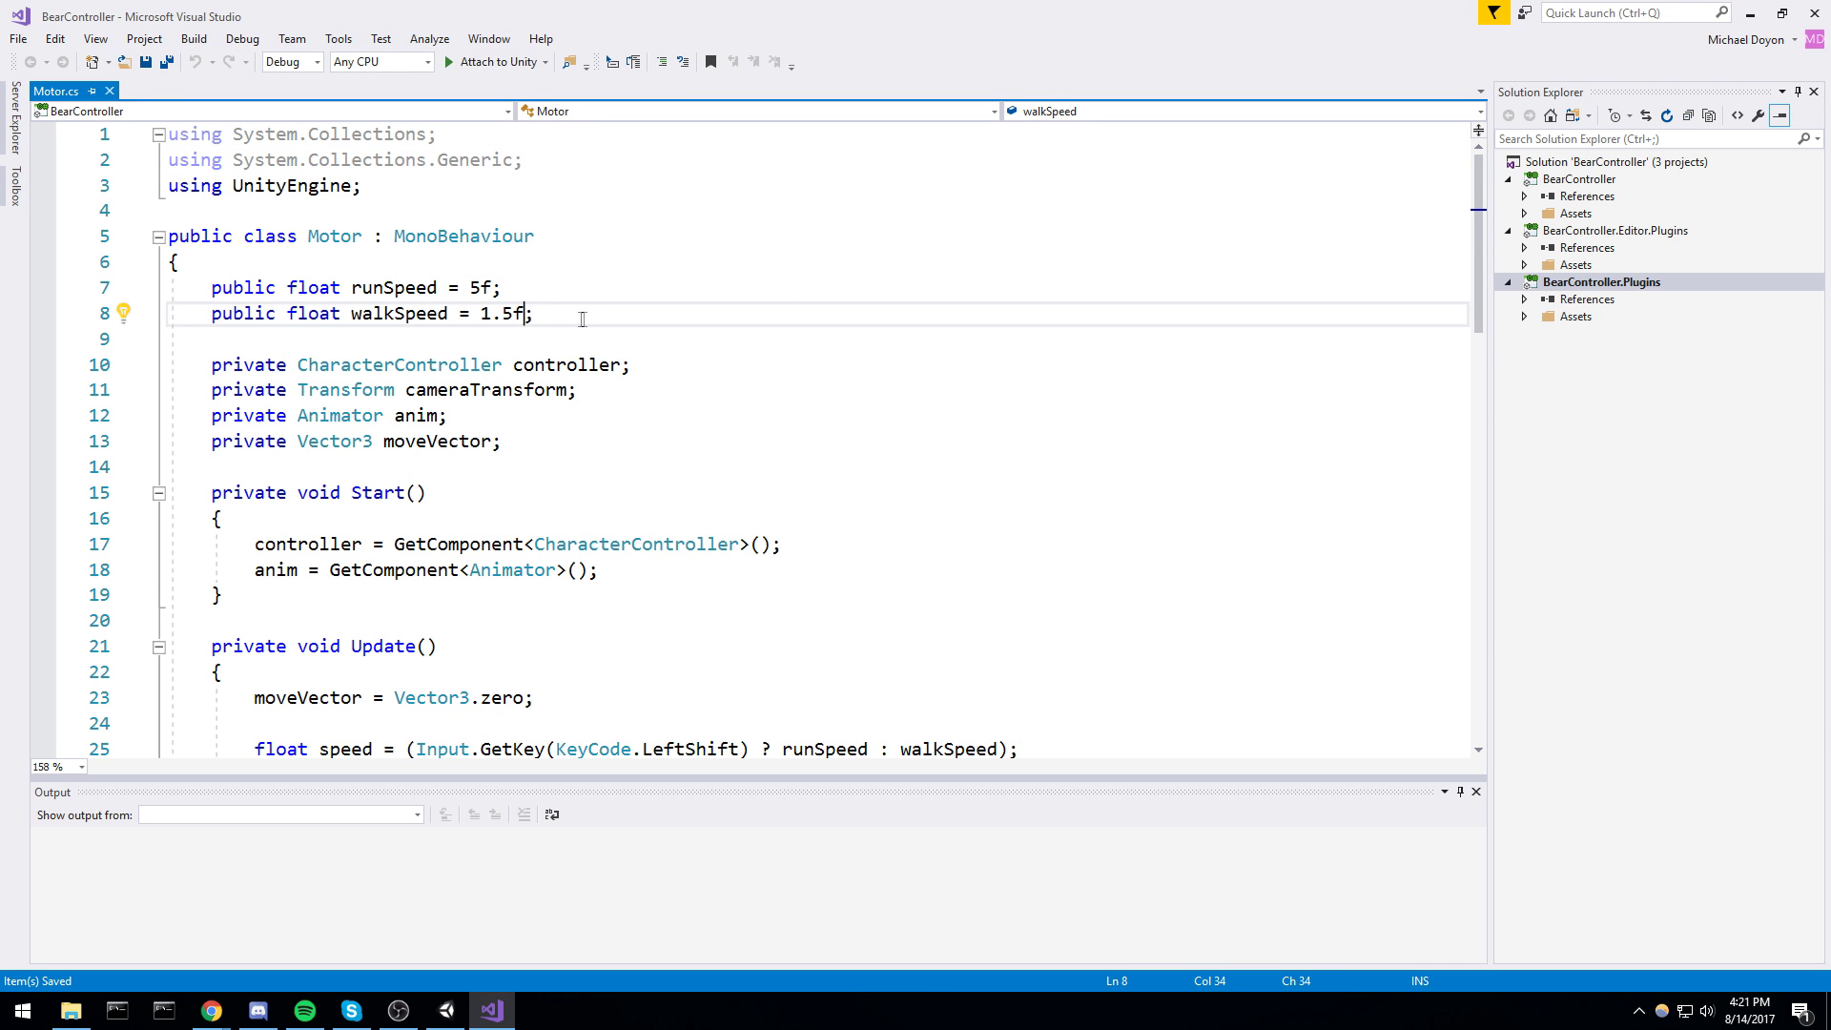
{"action": "left_click_drag", "start_coordinate": [563, 286], "coordinate": [276, 334]}
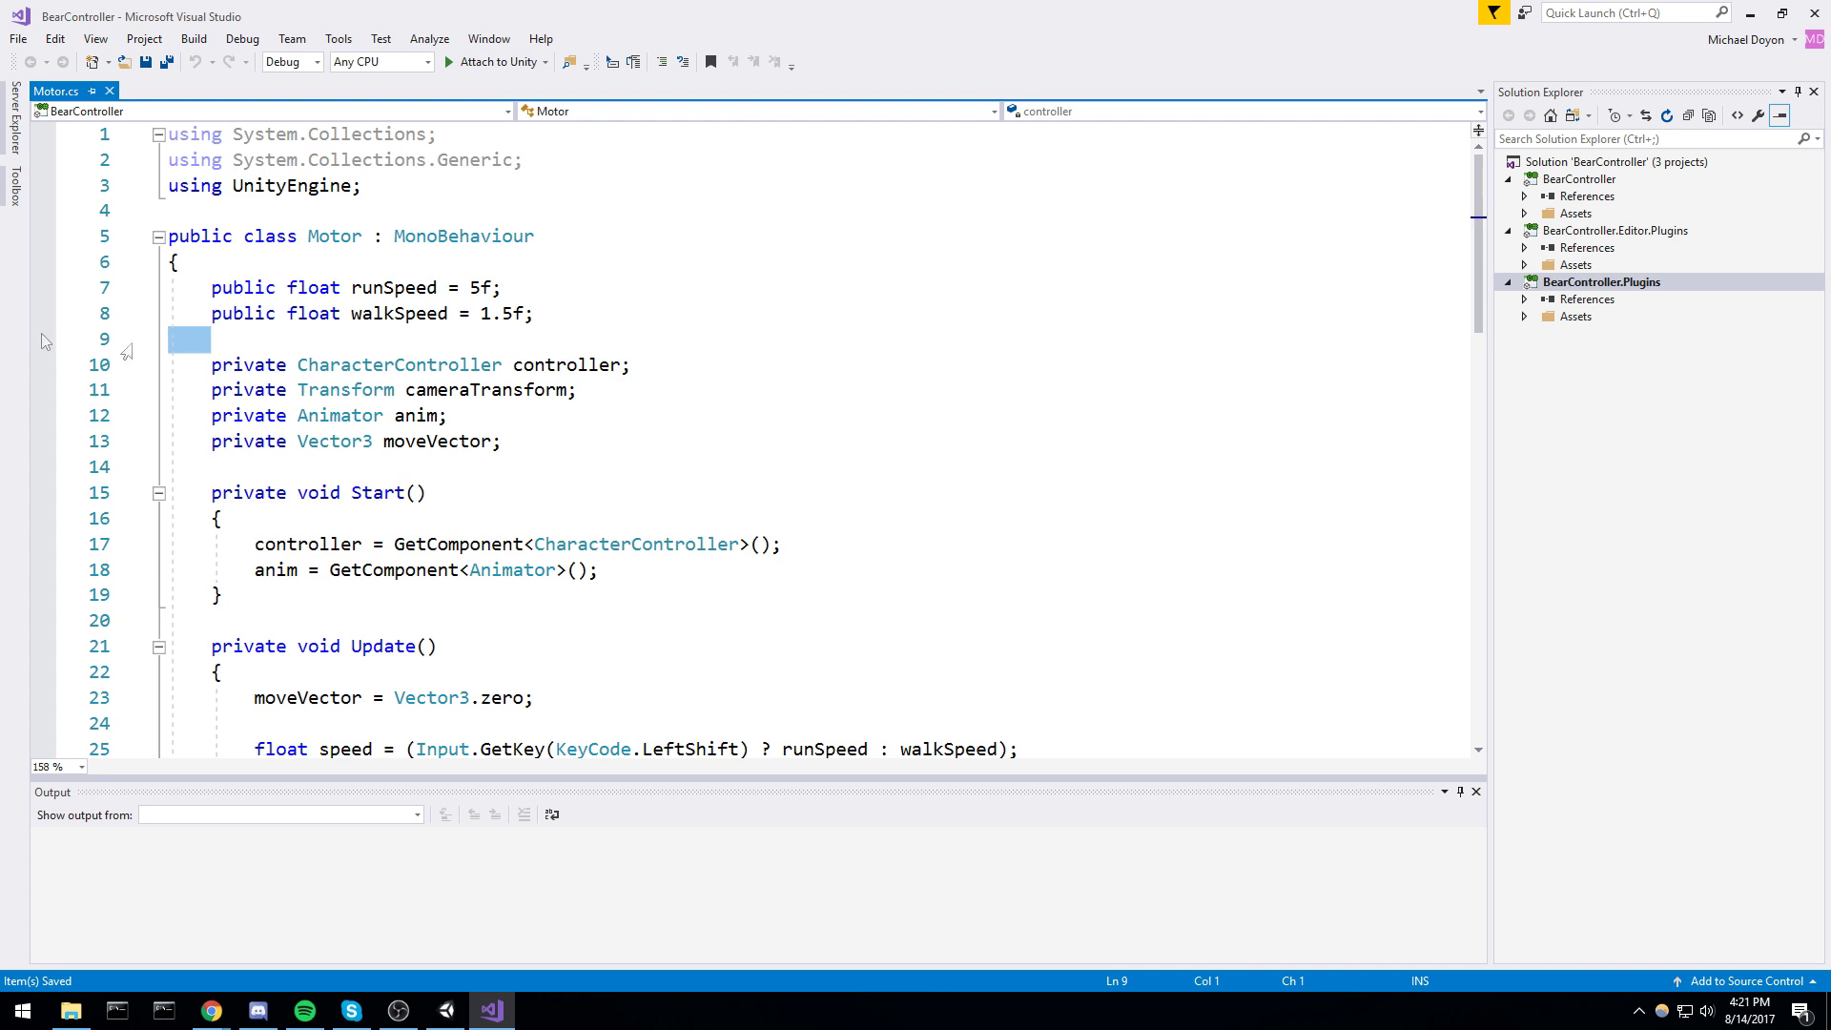
{"action": "double_click", "coordinate": [567, 365]}
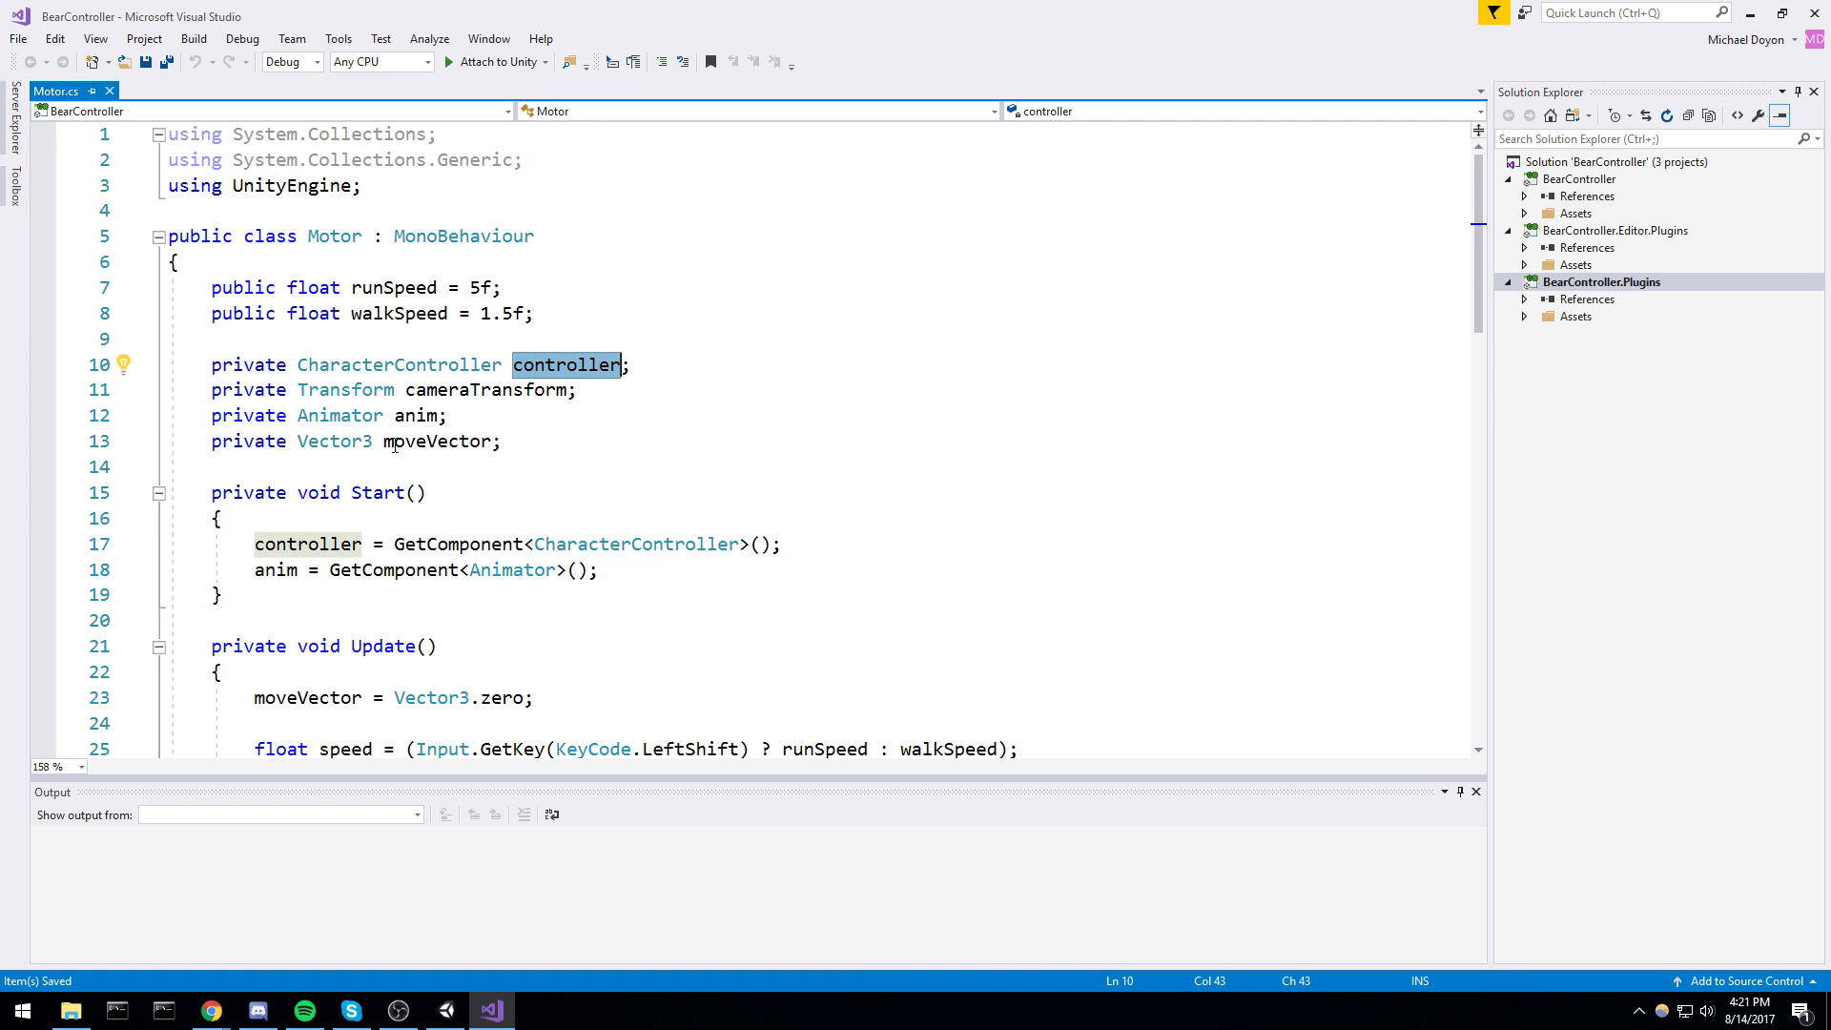
{"action": "left_click_drag", "start_coordinate": [468, 402], "coordinate": [157, 416]}
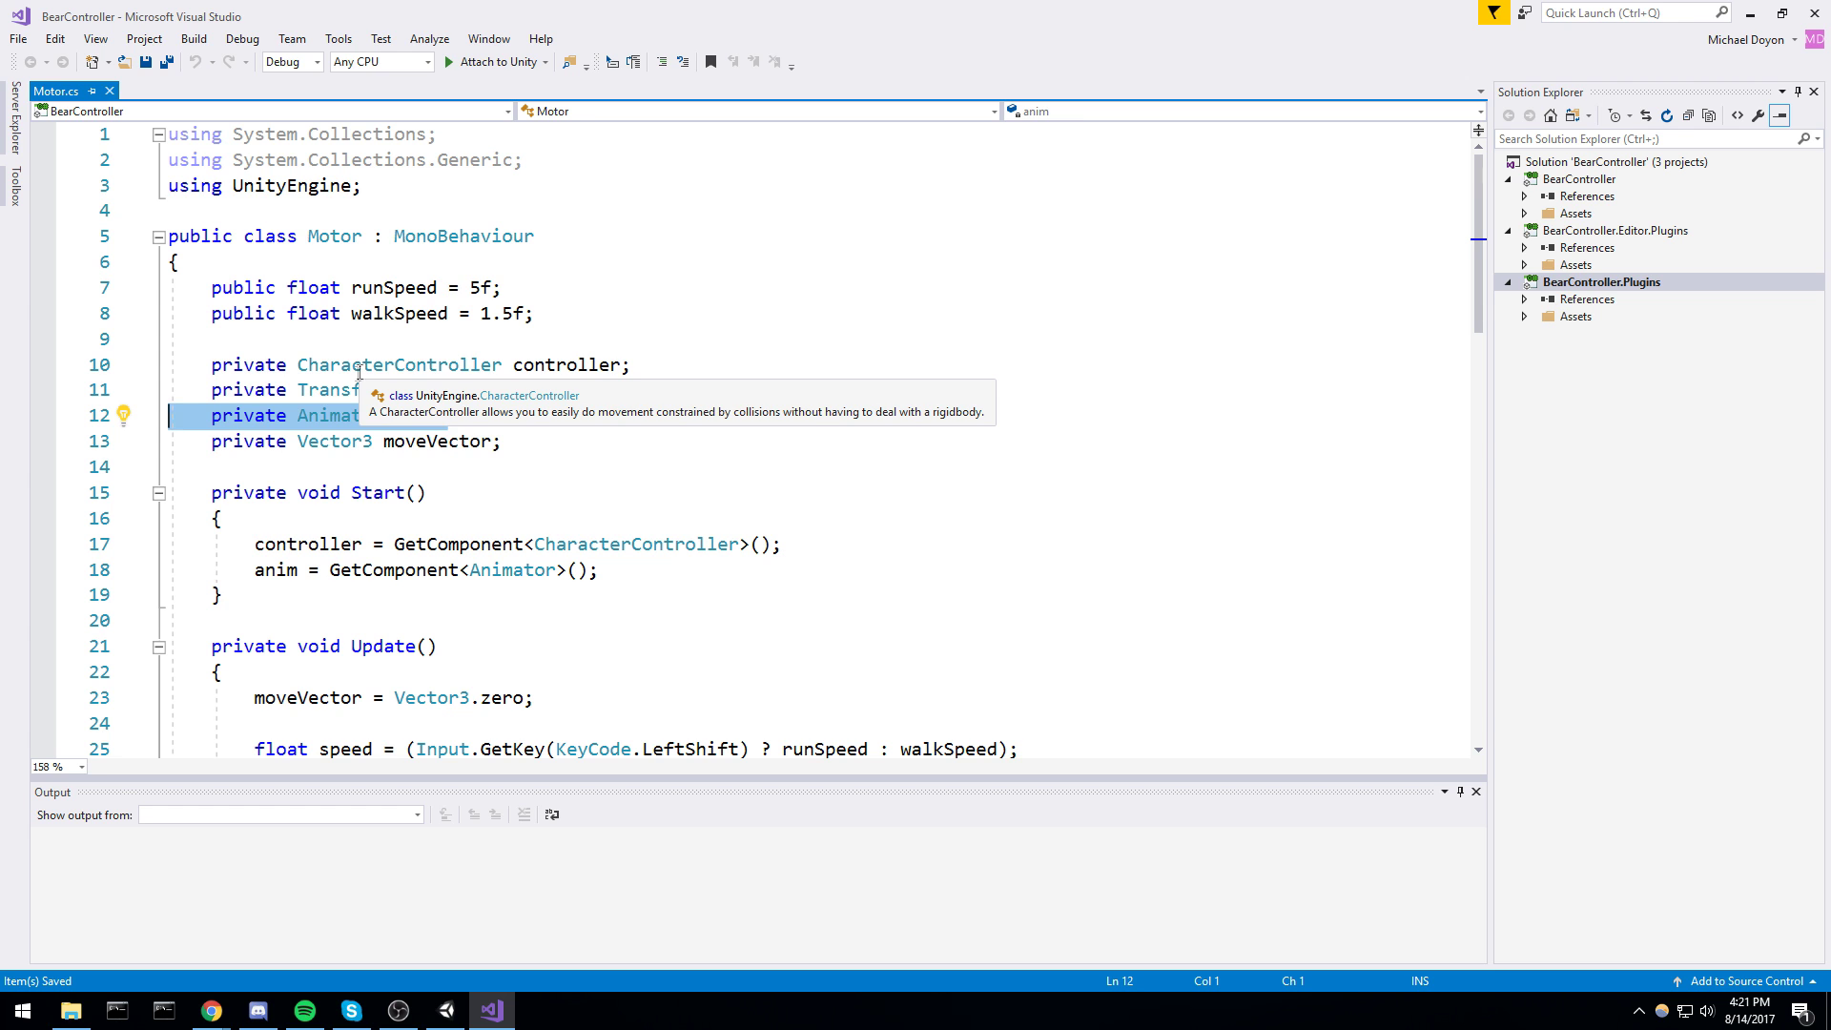
Read through the Update method's movement code, covering the LeftShift speed choice, axis input, RotateWithView and facing direction
{"action": "scroll", "coordinate": [481, 504], "scroll_direction": "down", "scroll_amount": 4}
{"action": "left_click", "coordinate": [271, 415]}
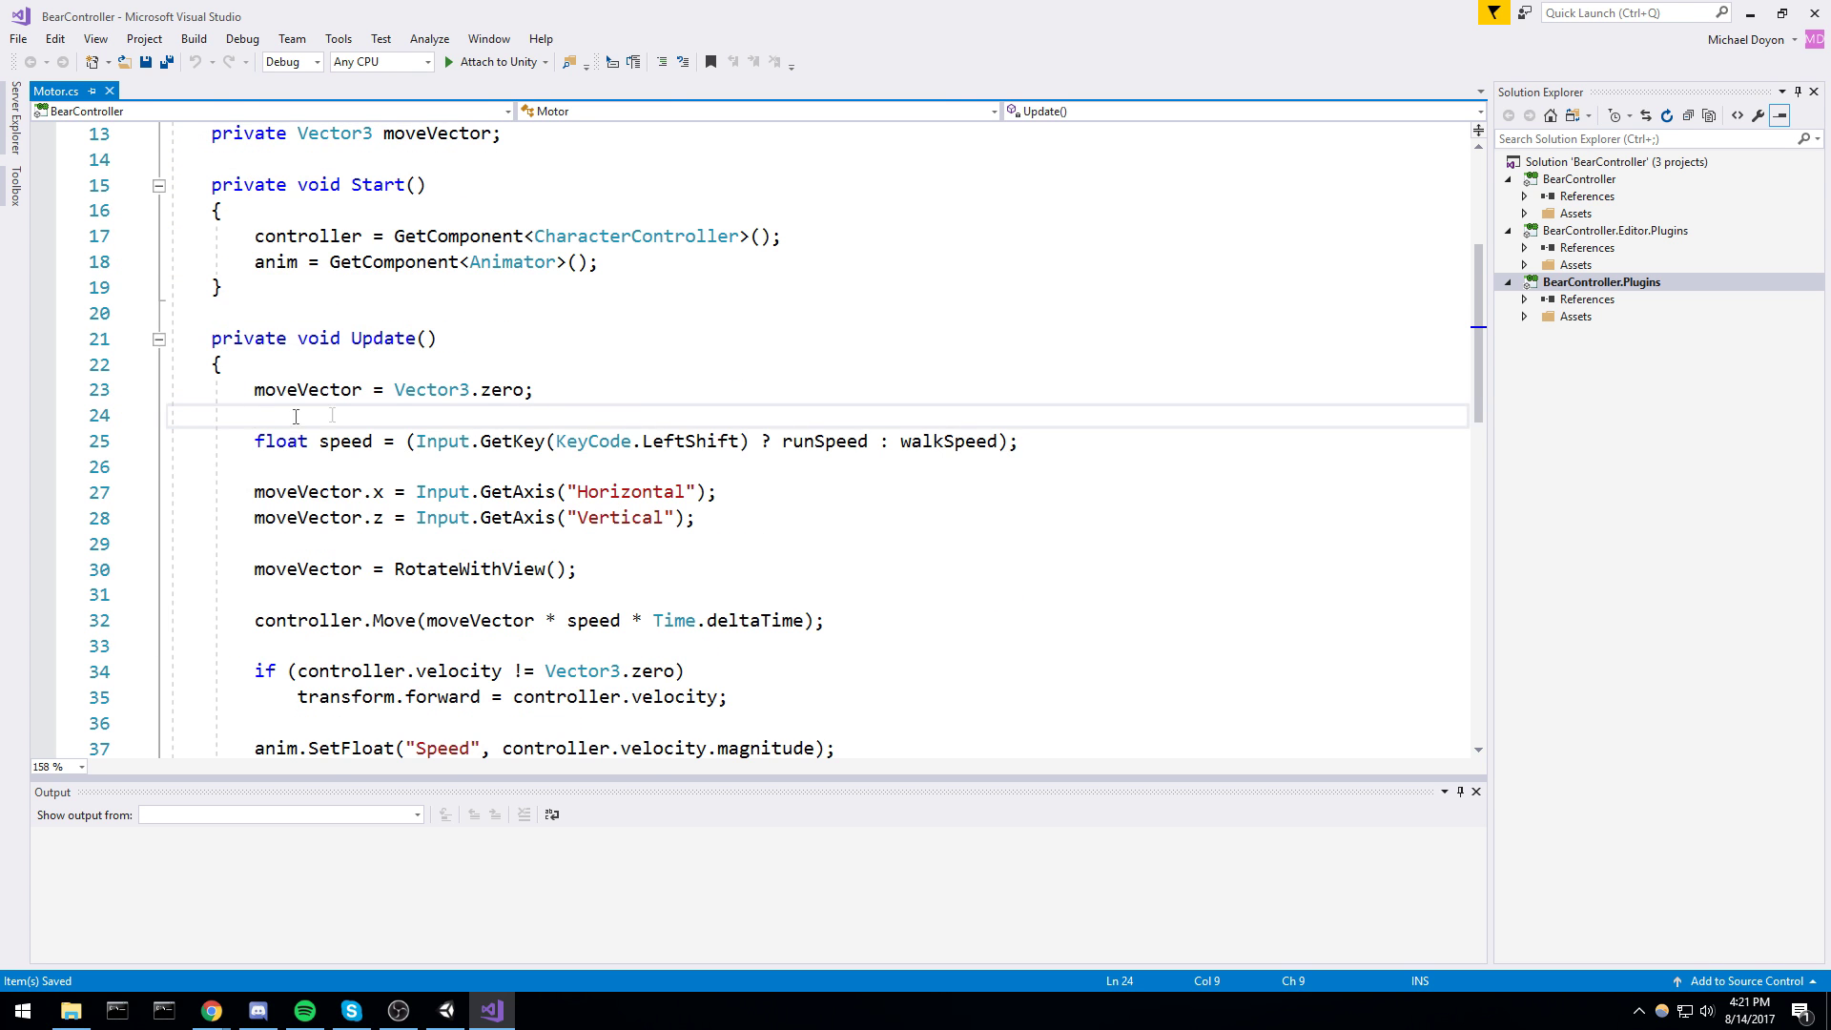
{"action": "scroll", "coordinate": [272, 264], "scroll_direction": "down", "scroll_amount": 2}
{"action": "left_click_drag", "start_coordinate": [250, 235], "coordinate": [1109, 285]}
{"action": "left_click", "coordinate": [527, 320]}
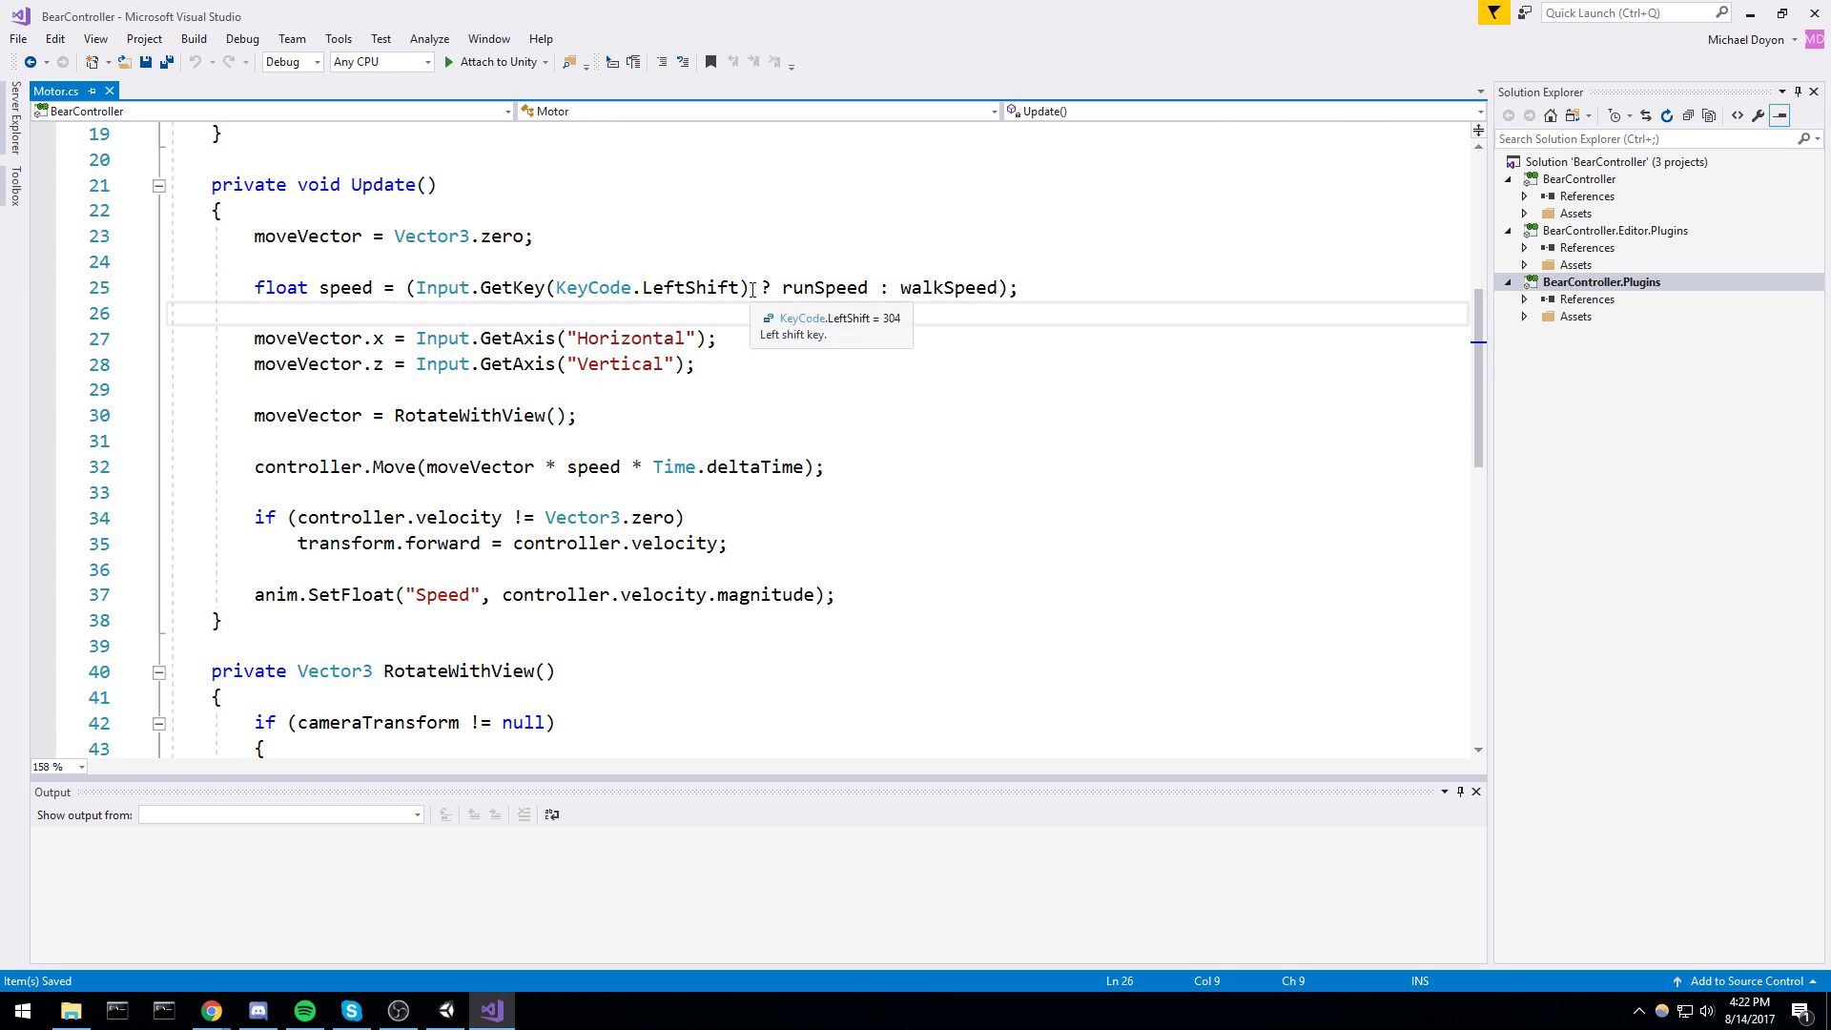
{"action": "left_click_drag", "start_coordinate": [756, 289], "coordinate": [393, 289]}
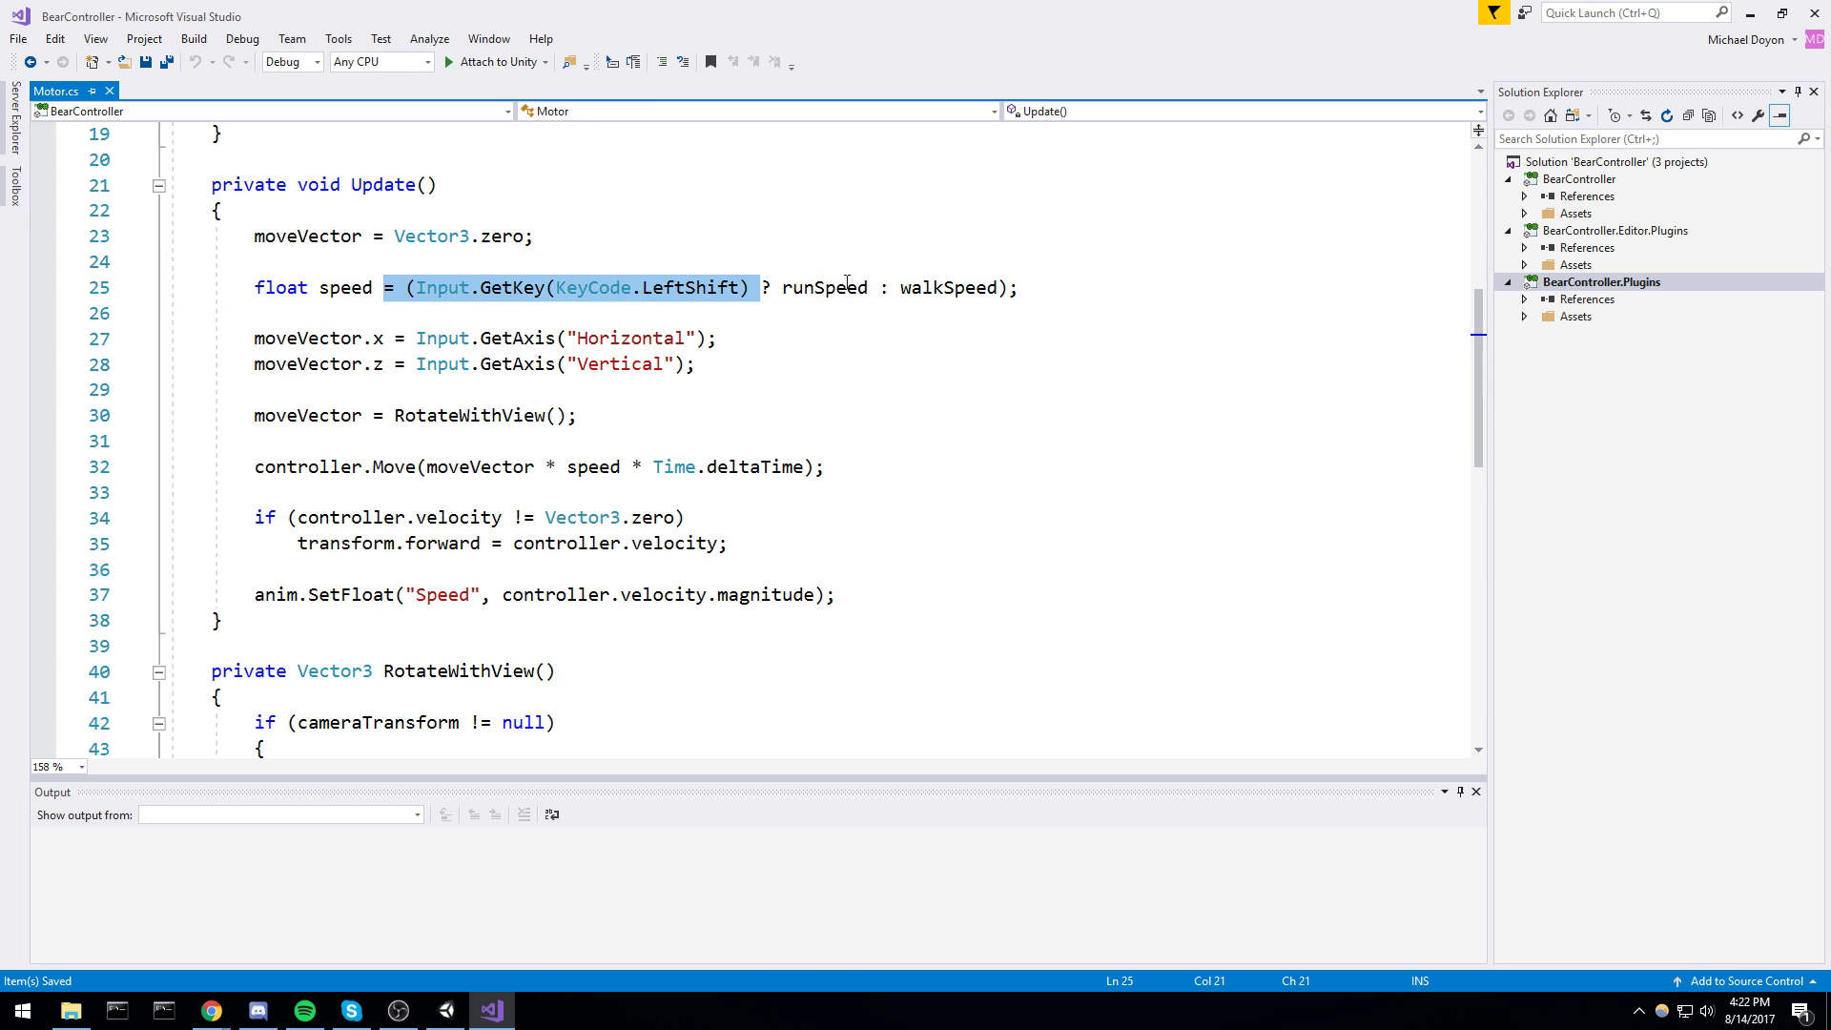
{"action": "double_click", "coordinate": [826, 288]}
{"action": "double_click", "coordinate": [948, 289]}
{"action": "left_click", "coordinate": [576, 339]}
{"action": "left_click_drag", "start_coordinate": [719, 365], "coordinate": [143, 341]}
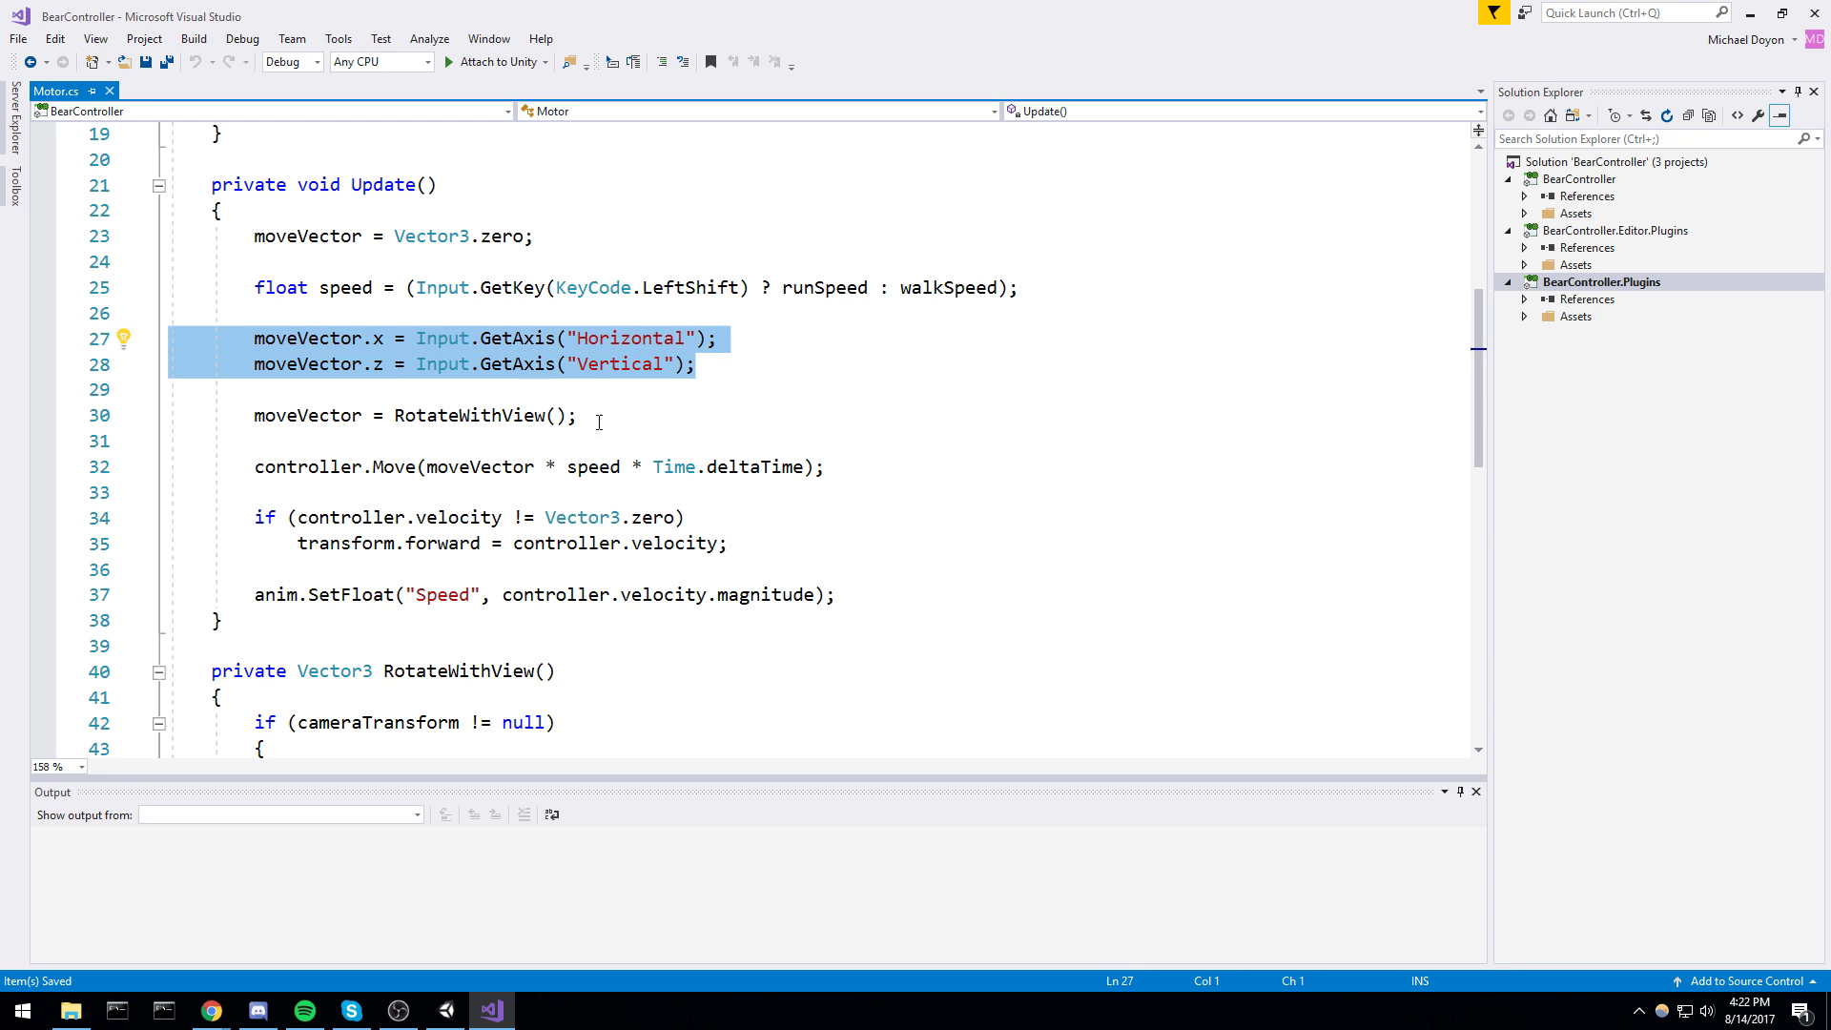
{"action": "left_click", "coordinate": [604, 423]}
{"action": "key", "text": "shift+Home"}
{"action": "key", "text": "shift+Home"}
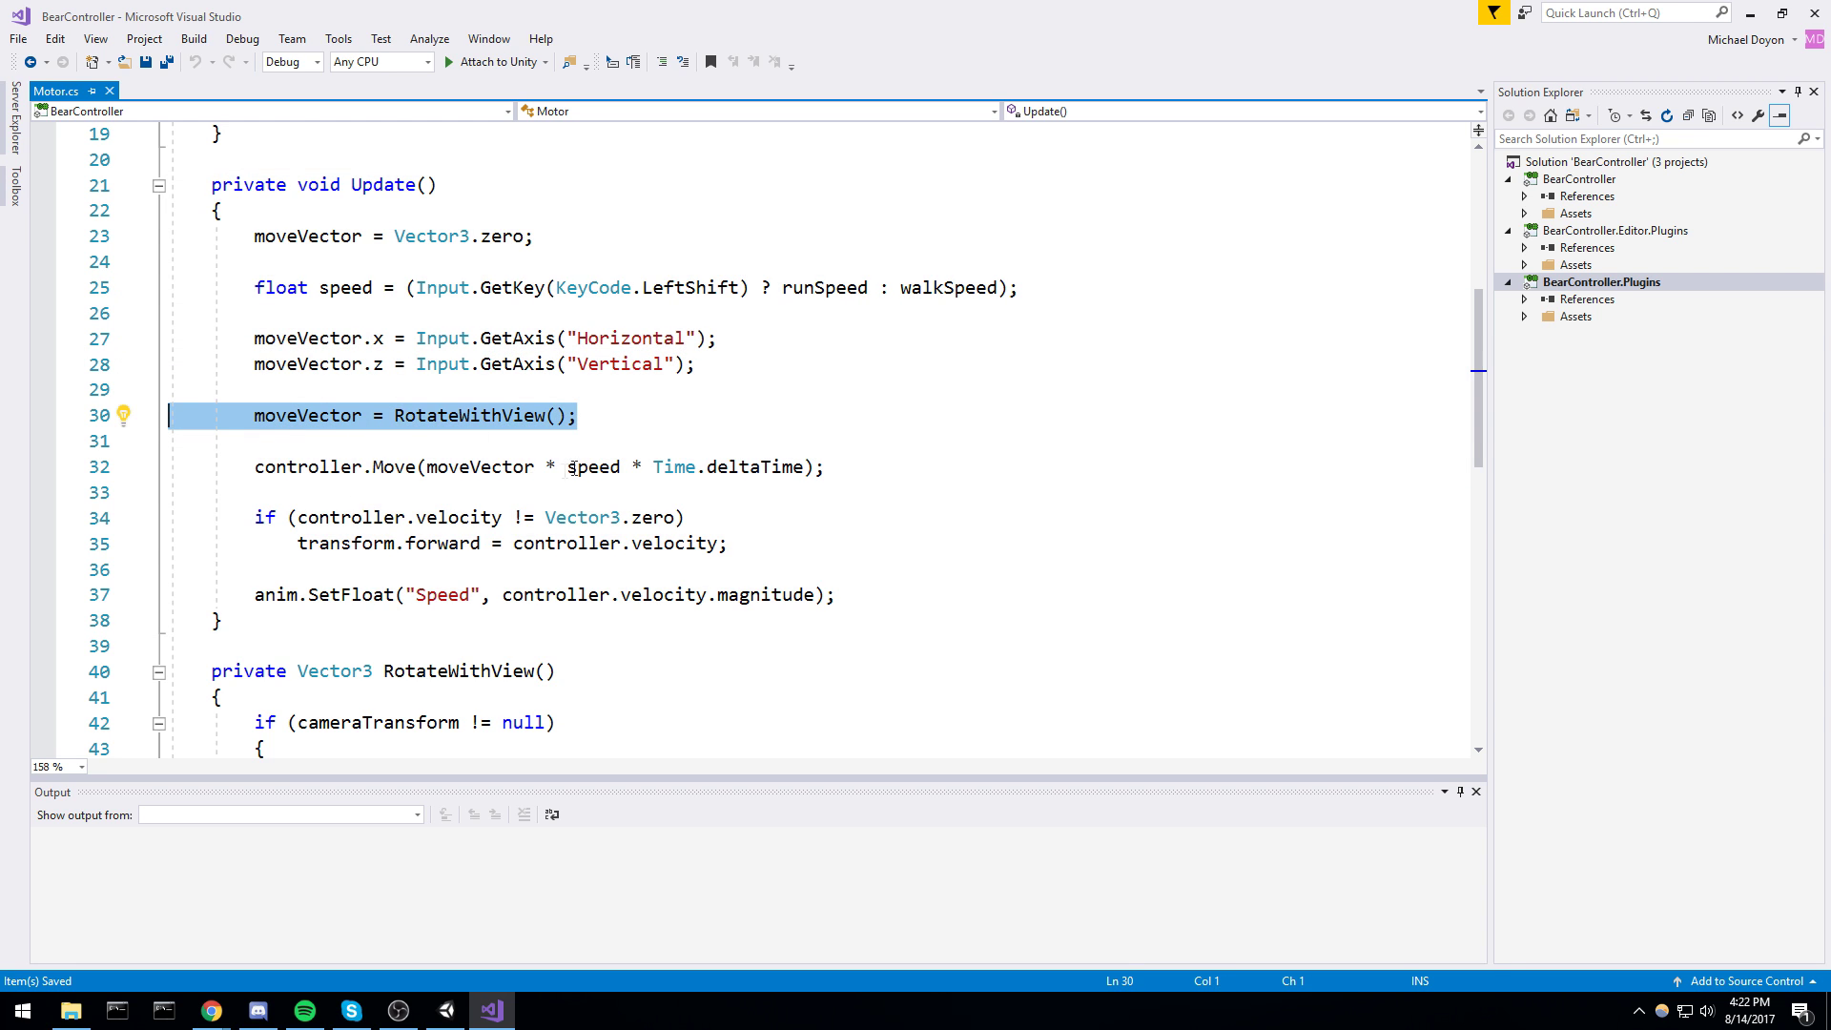
{"action": "left_click", "coordinate": [798, 552]}
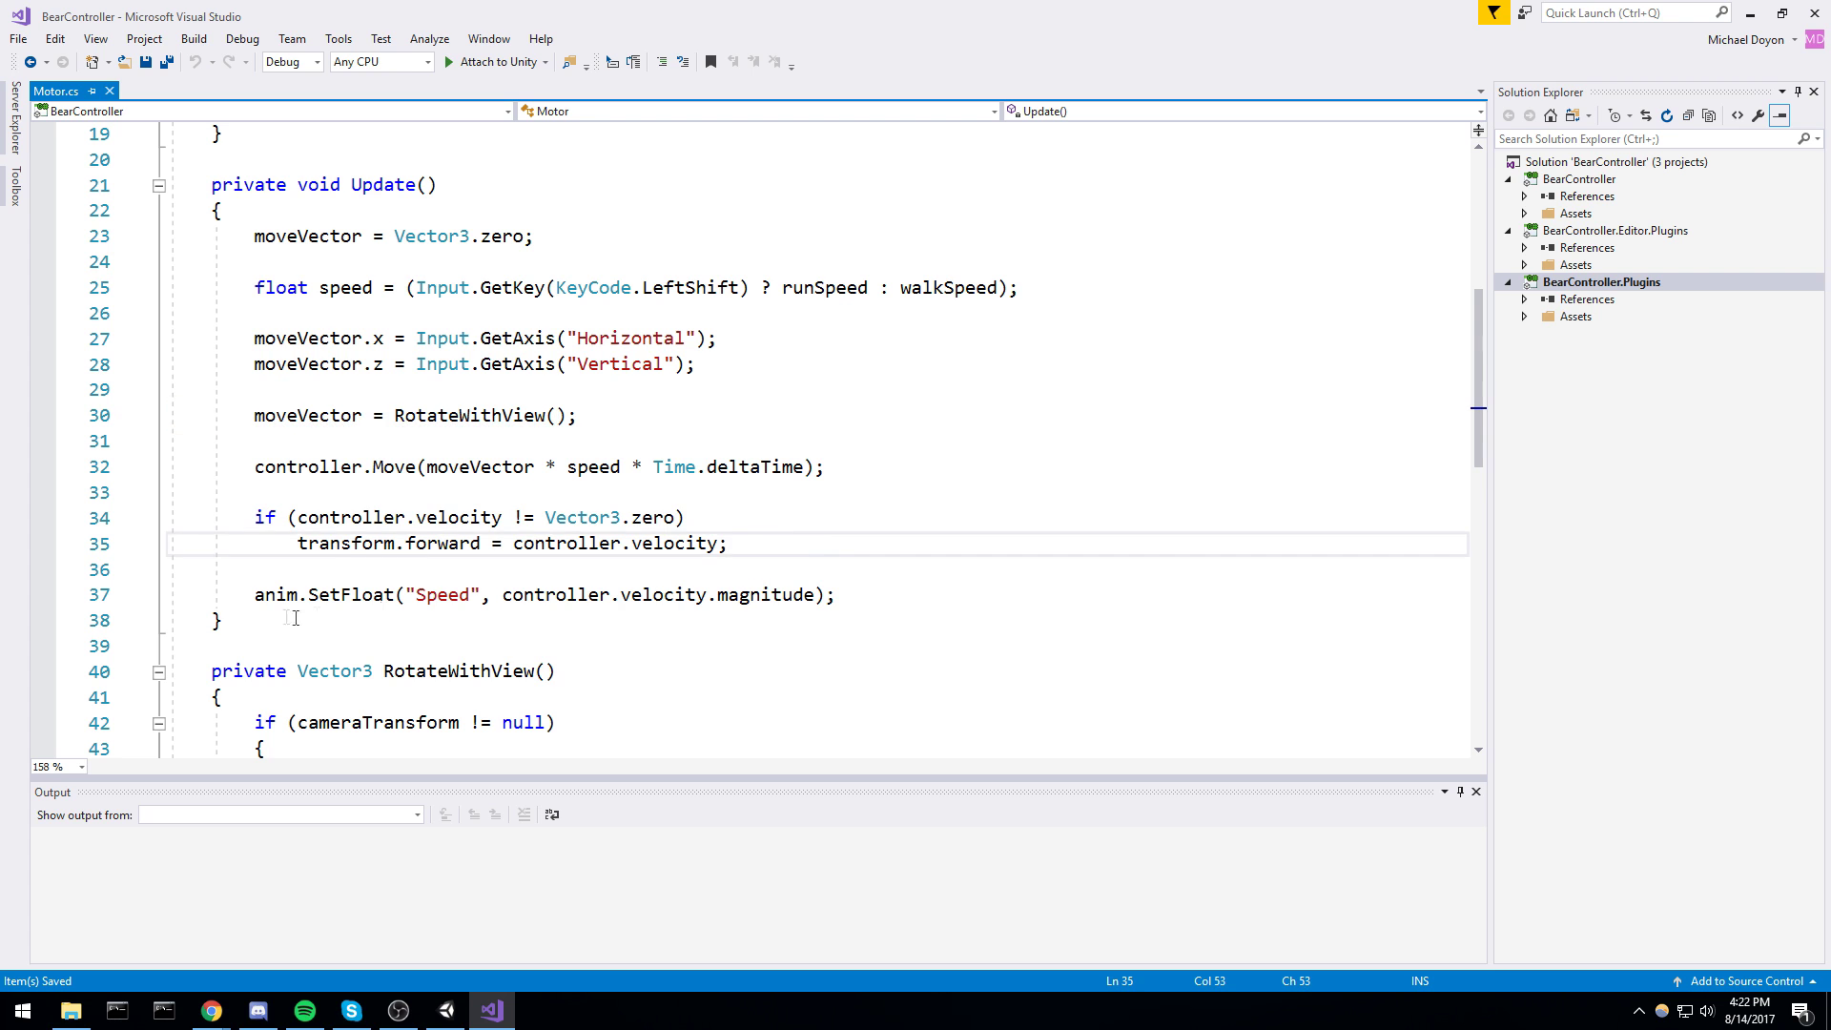
Examine the anim.SetFloat call at the end of Update and how it passes the controller's velocity magnitude
{"action": "left_click", "coordinate": [249, 596]}
{"action": "left_click_drag", "start_coordinate": [861, 595], "coordinate": [253, 595]}
{"action": "scroll", "coordinate": [771, 646], "scroll_direction": "up", "scroll_amount": 1}
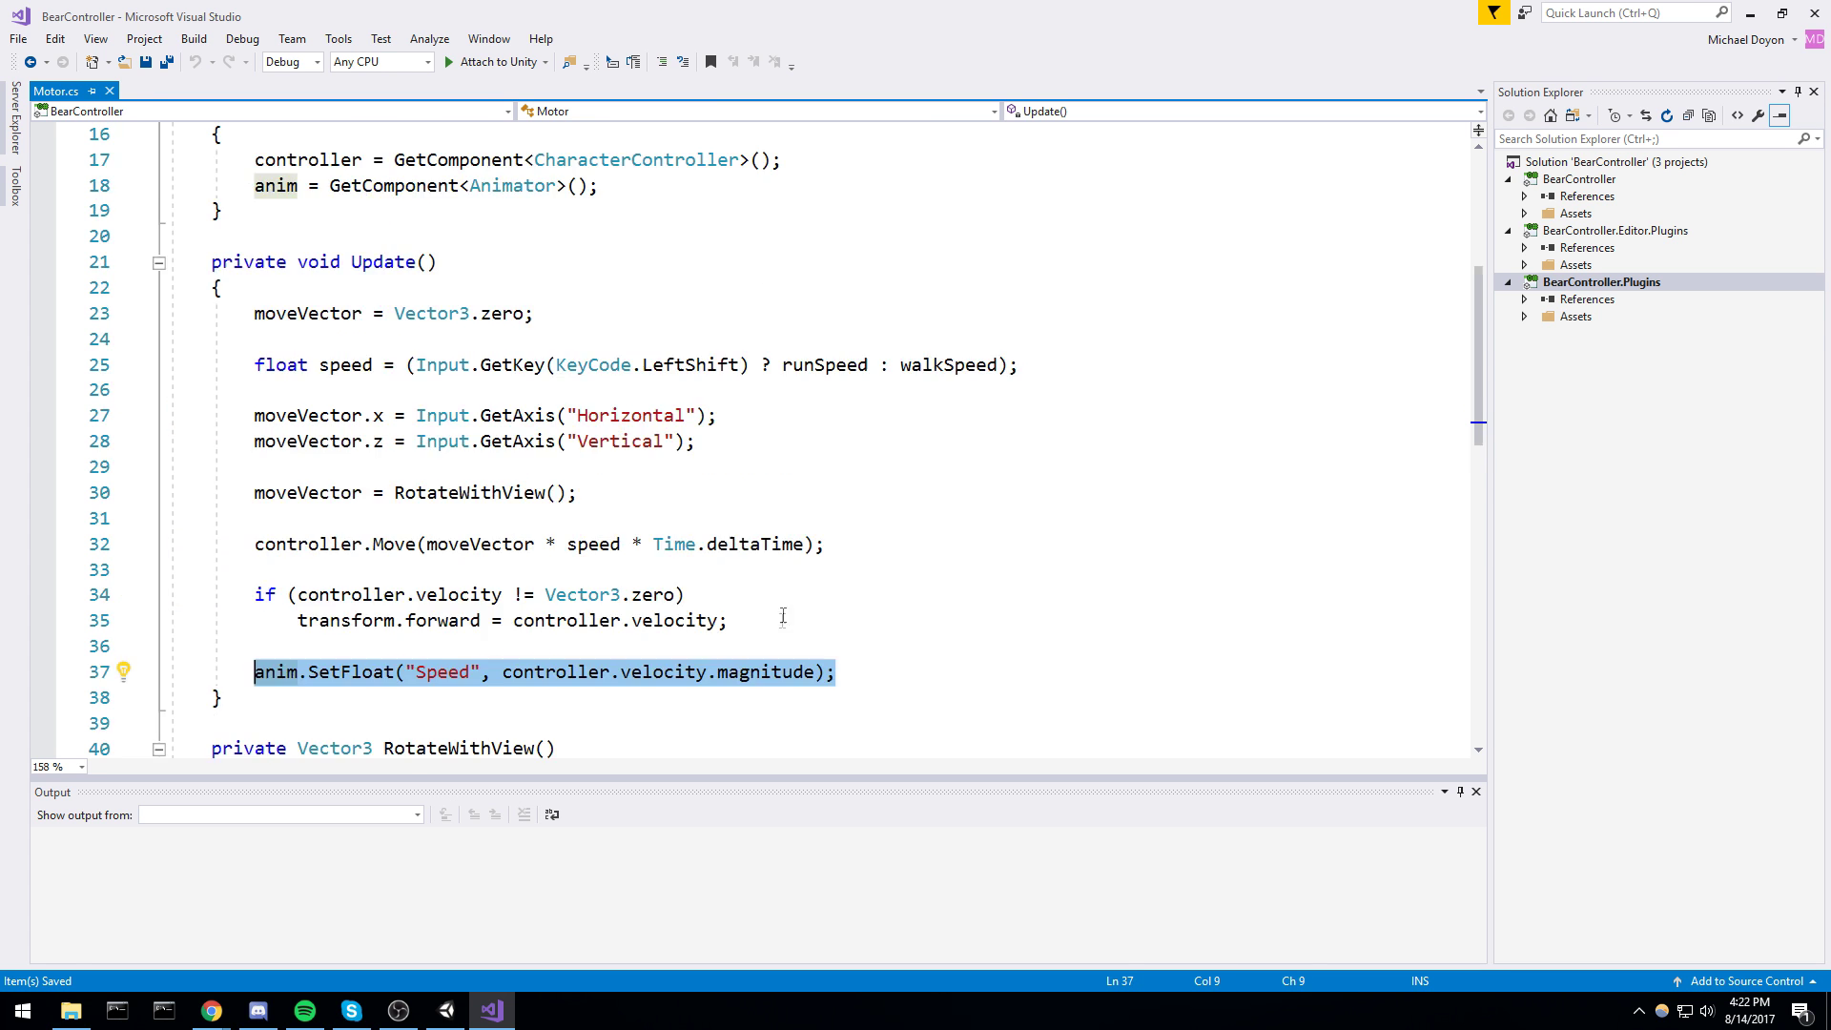
{"action": "scroll", "coordinate": [770, 646], "scroll_direction": "down", "scroll_amount": 2}
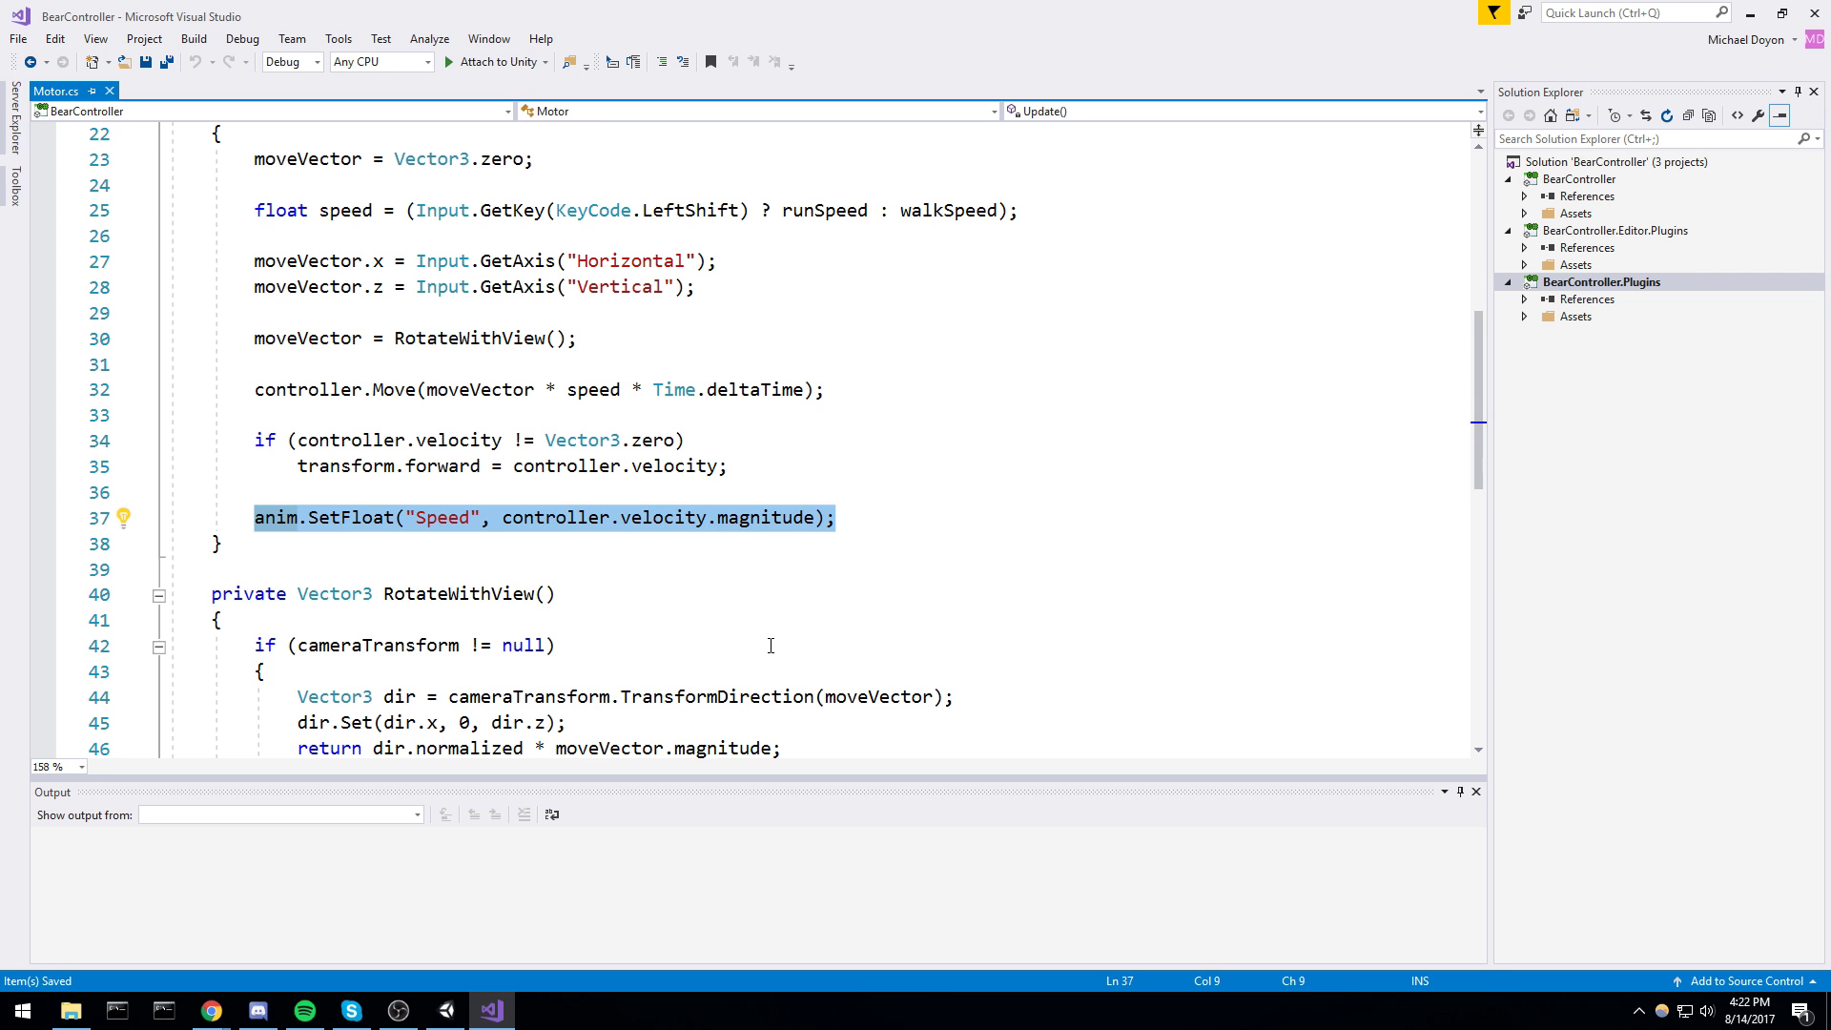
{"action": "left_click", "coordinate": [503, 516]}
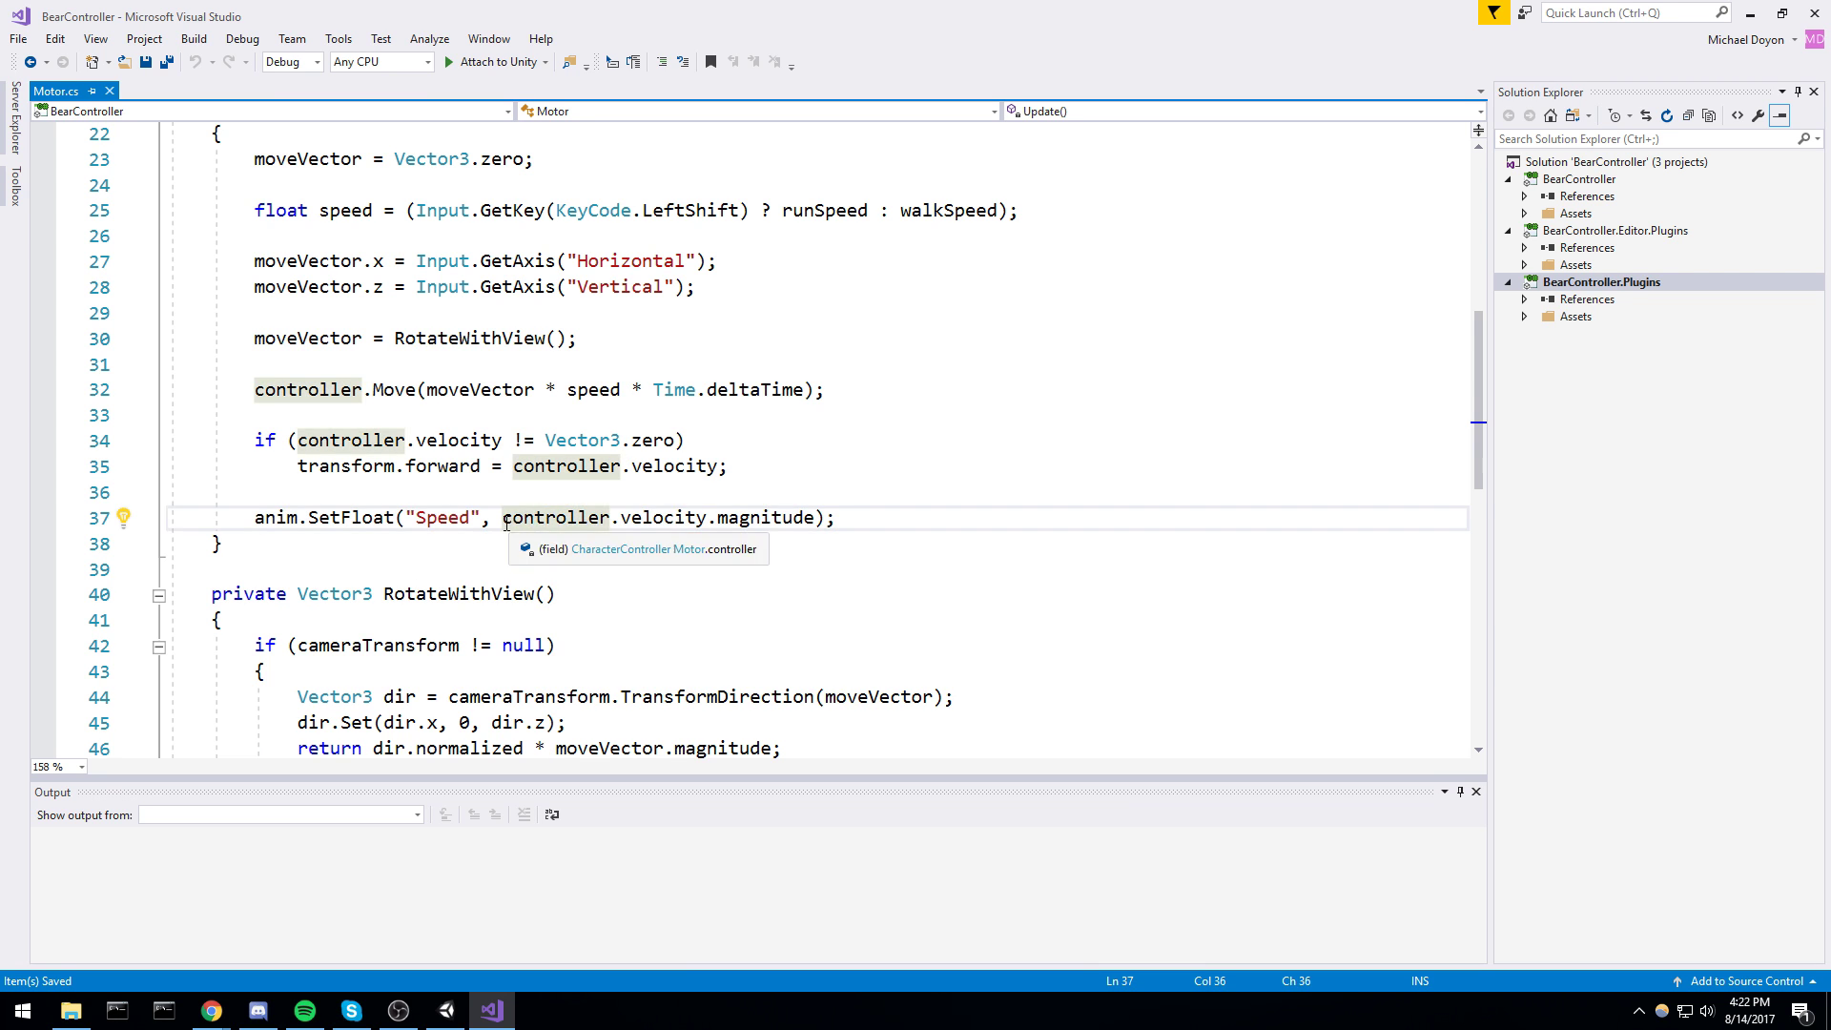
{"action": "left_click_drag", "start_coordinate": [502, 517], "coordinate": [709, 523]}
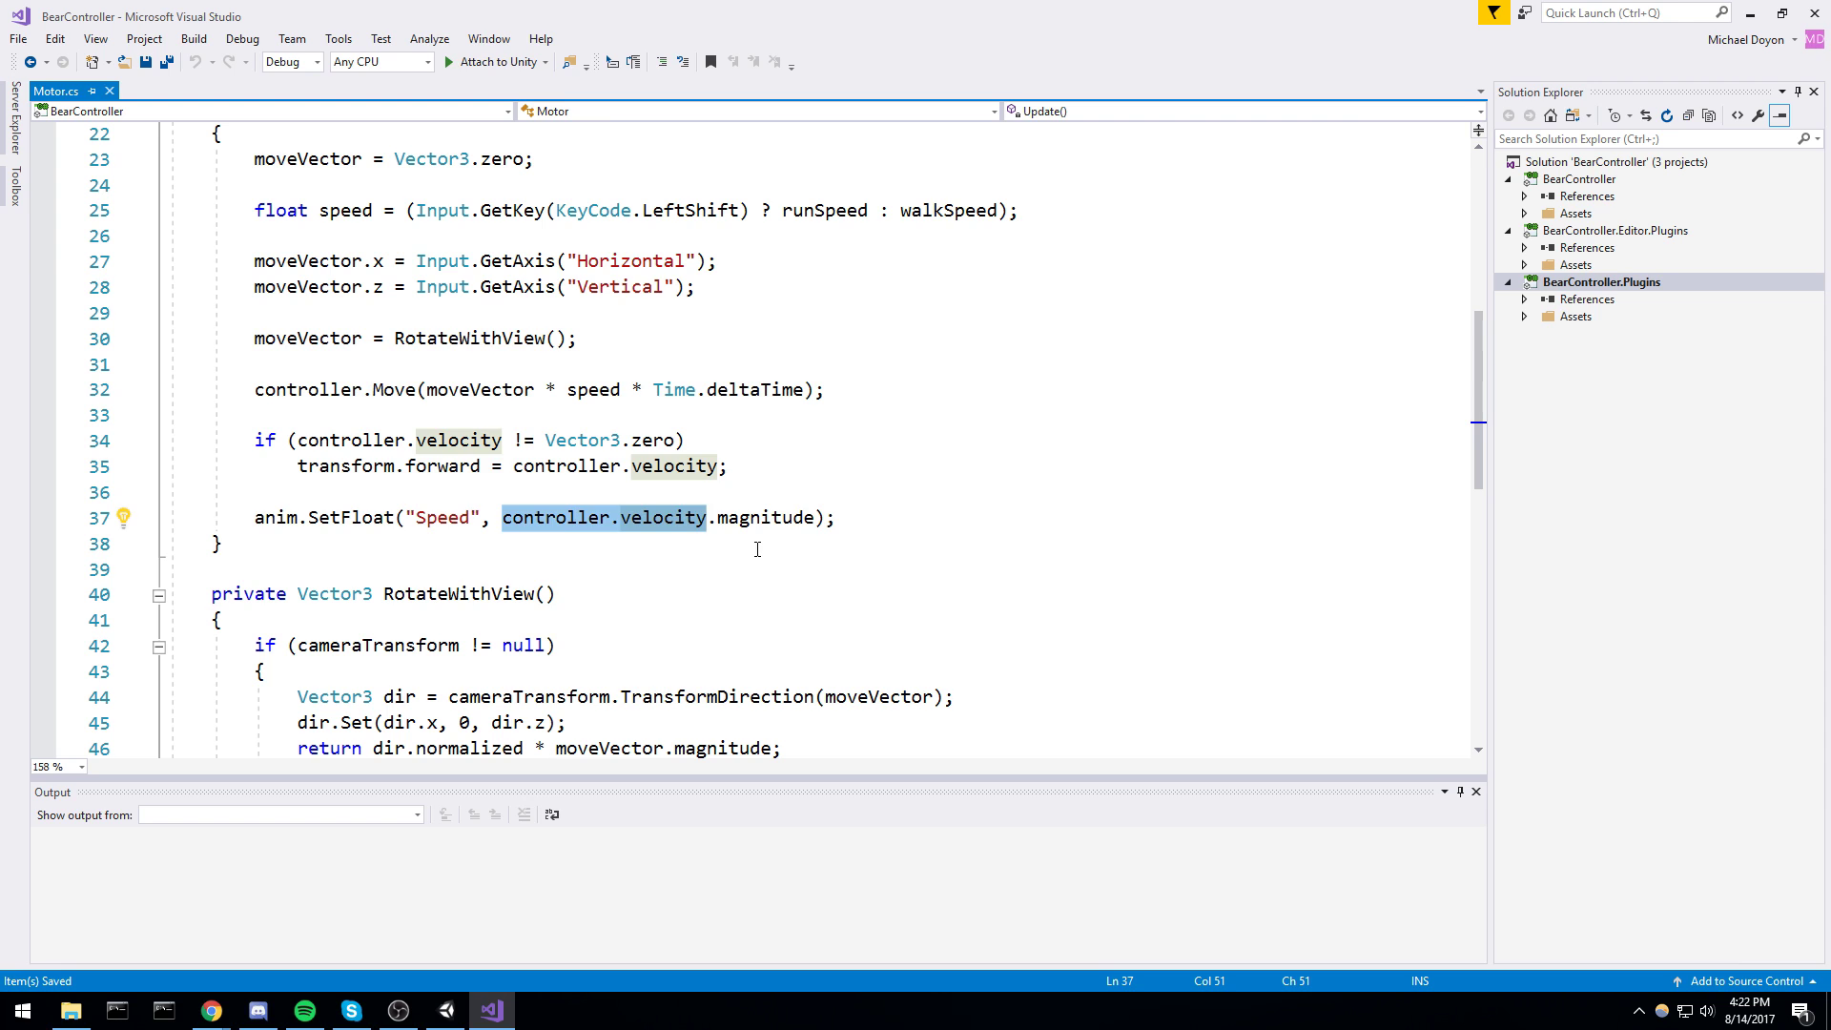
{"action": "left_click", "coordinate": [736, 543]}
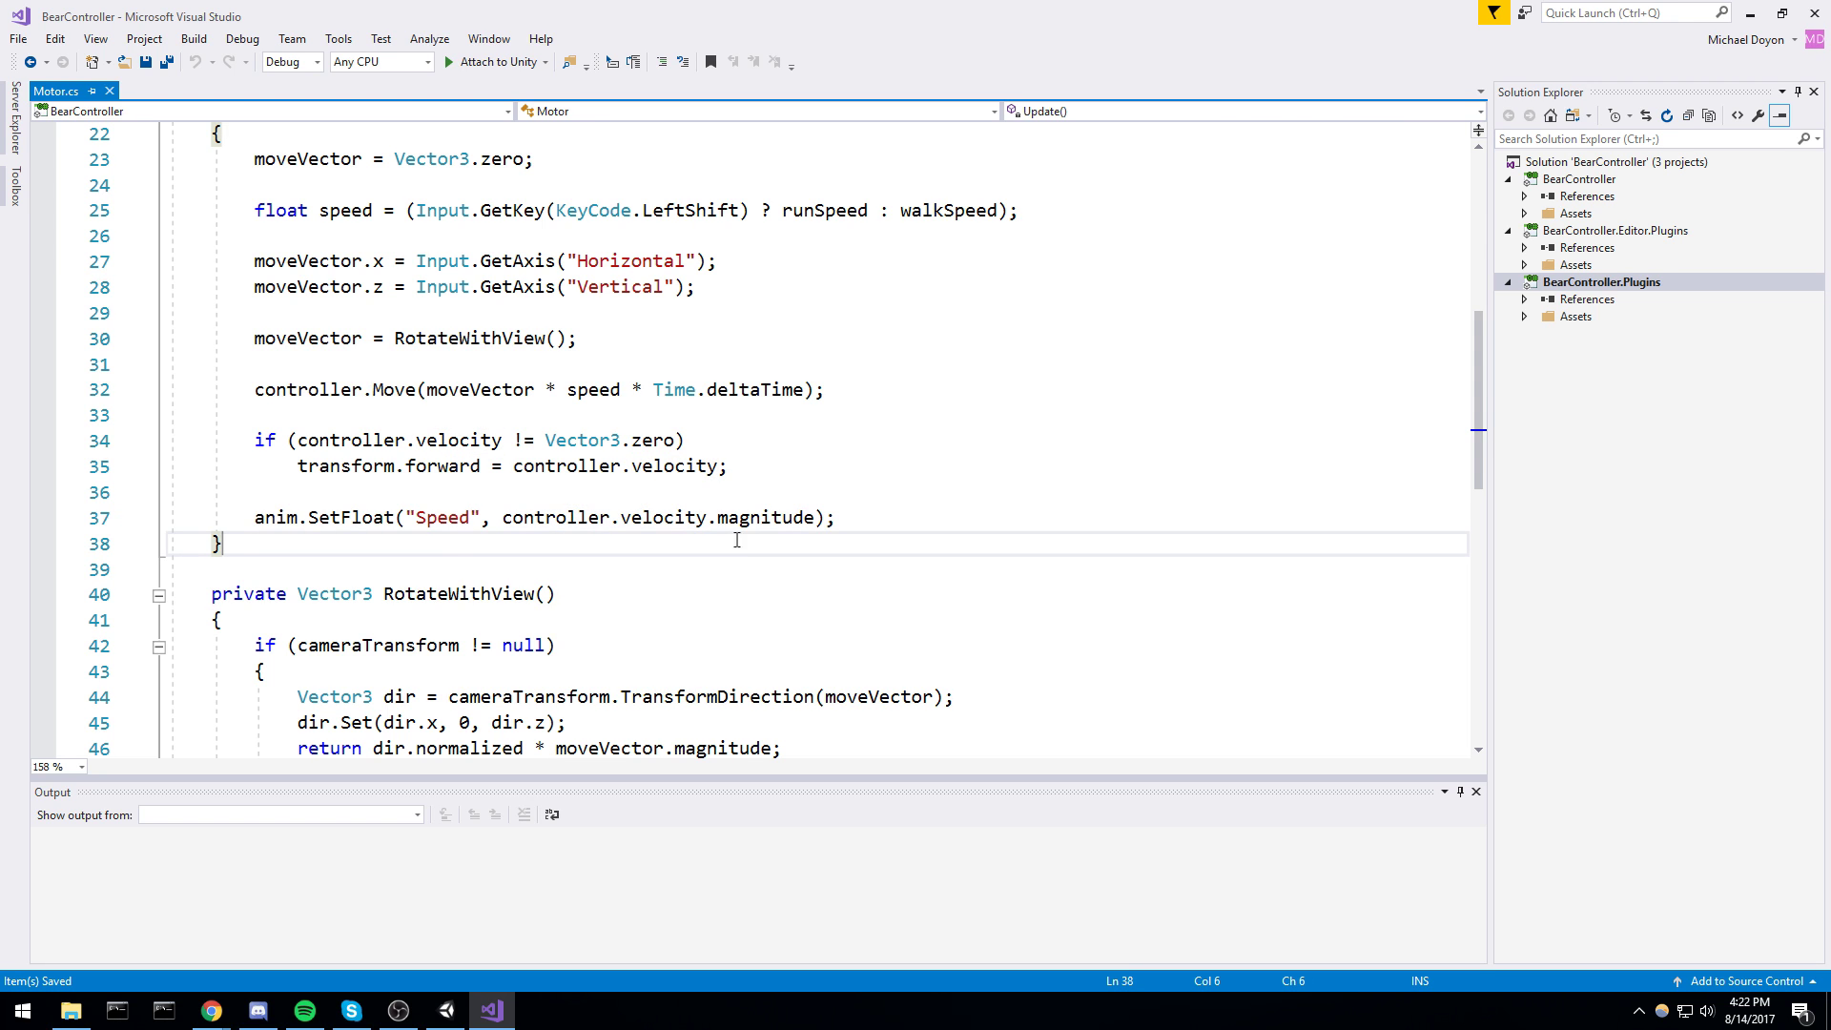
{"action": "double_click", "coordinate": [442, 519]}
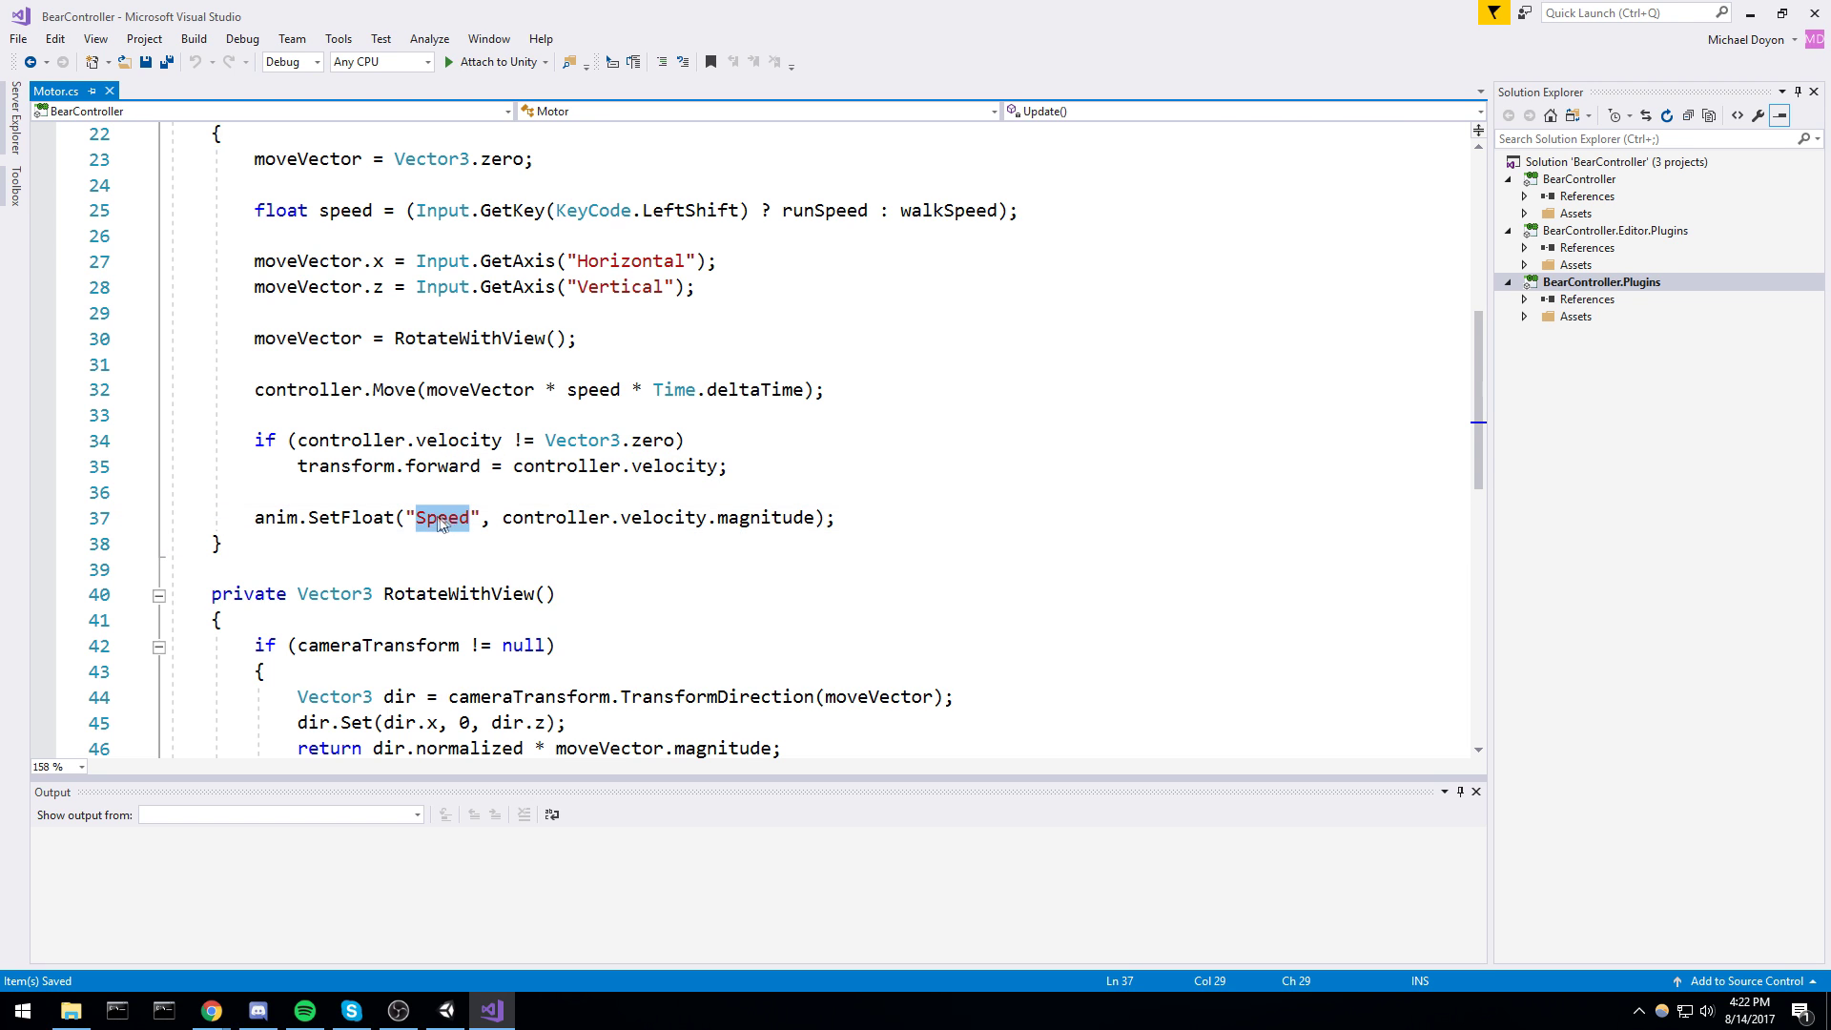
{"action": "left_click", "coordinate": [276, 519]}
{"action": "key", "text": "Up"}
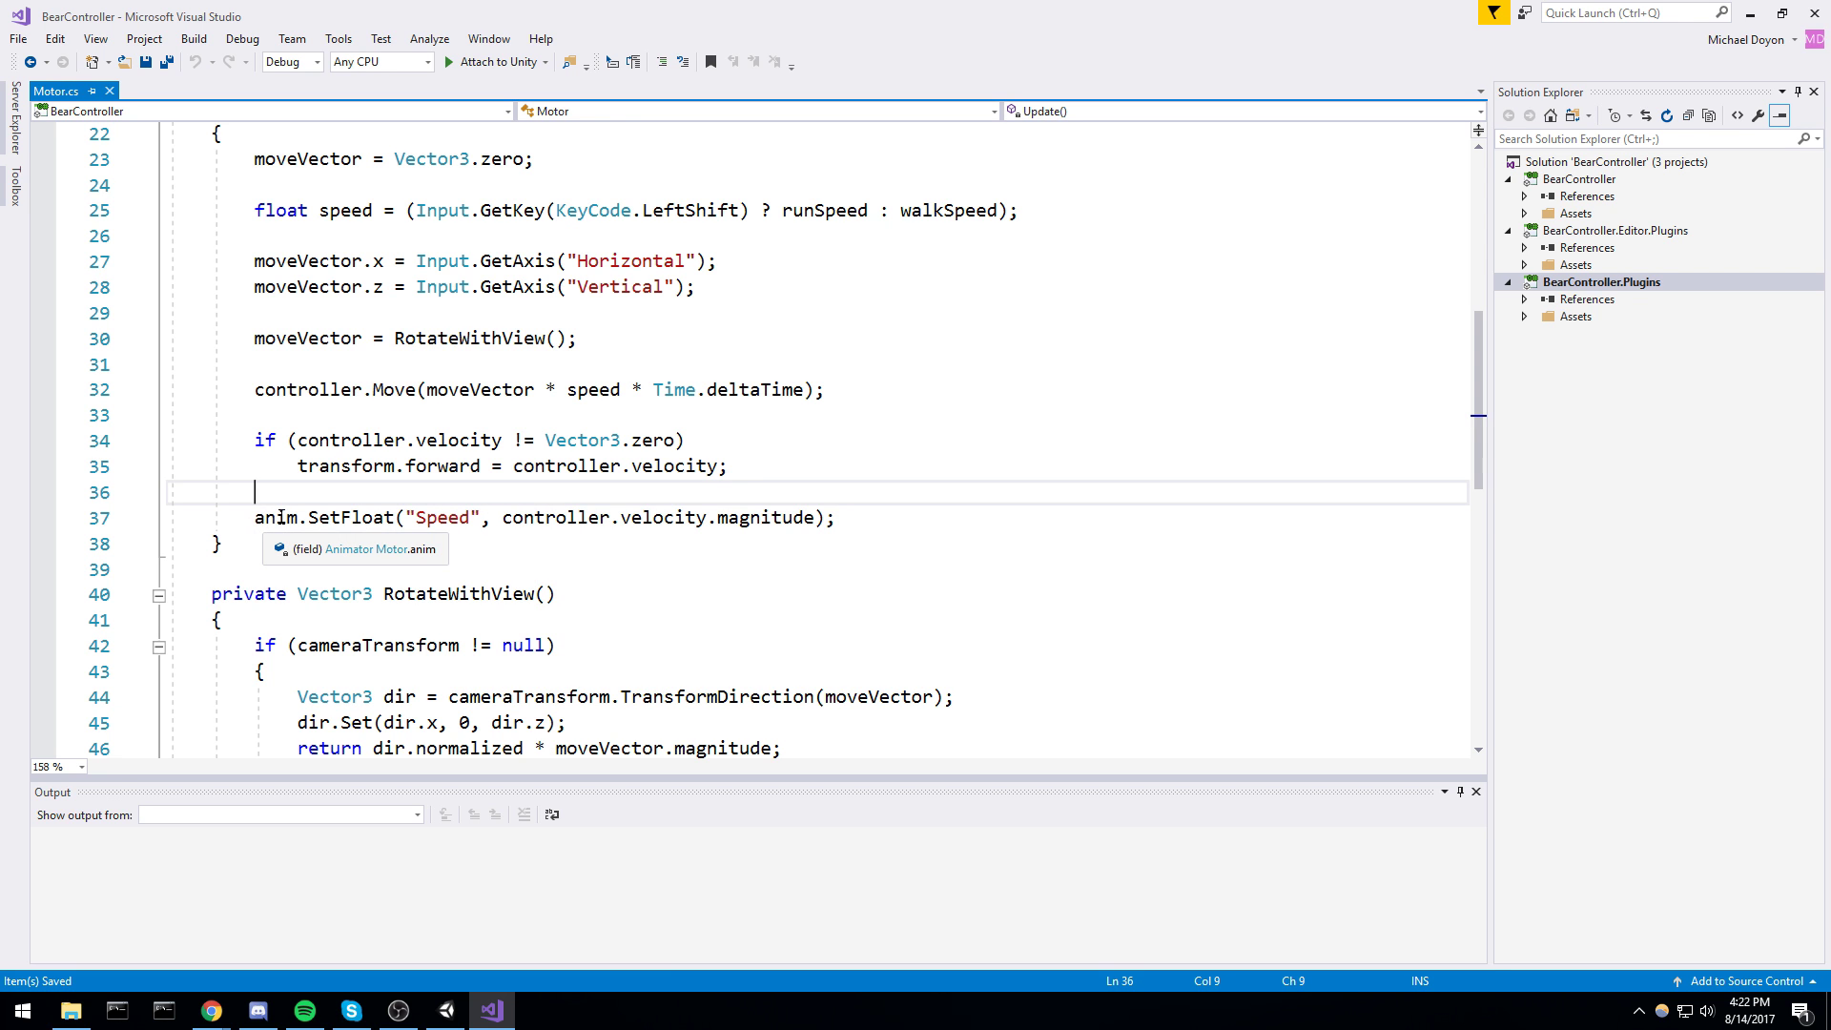
{"action": "left_click", "coordinate": [280, 519]}
Trace the anim variable back to its Animator GetComponent assignment in Start
{"action": "scroll", "coordinate": [276, 340], "scroll_direction": "up", "scroll_amount": 4}
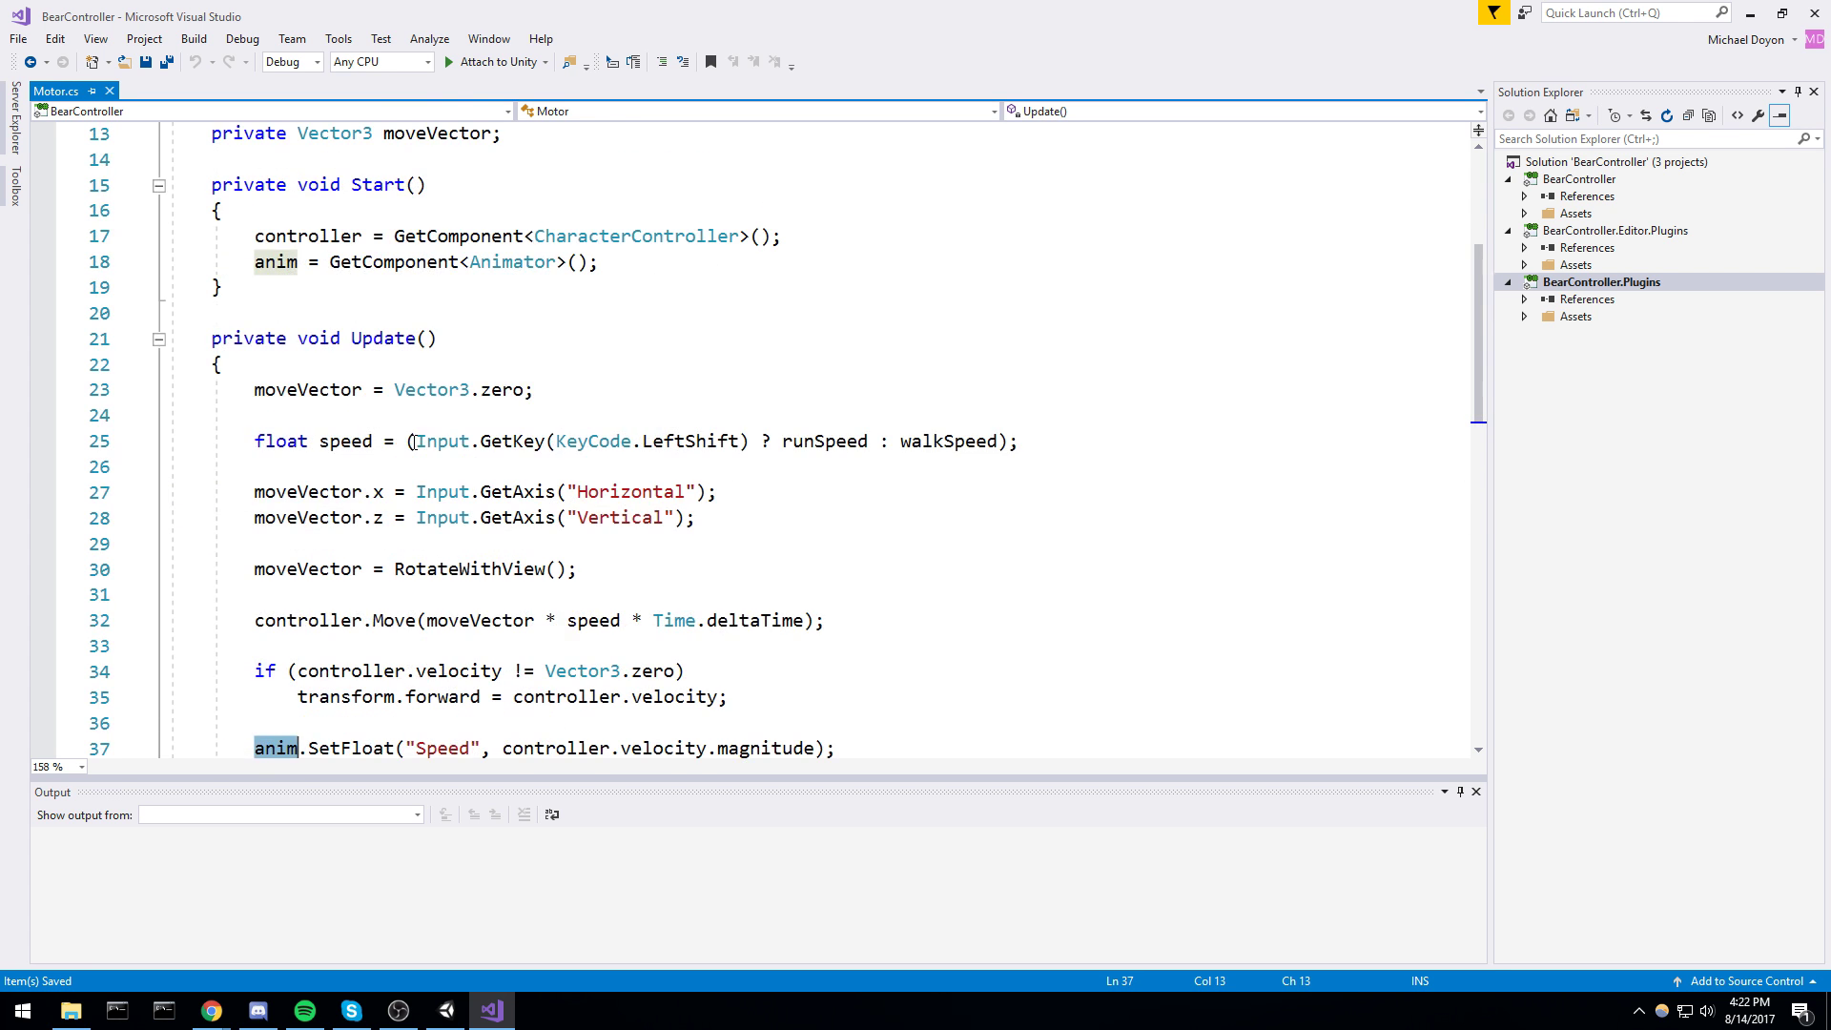
{"action": "left_click", "coordinate": [275, 341]}
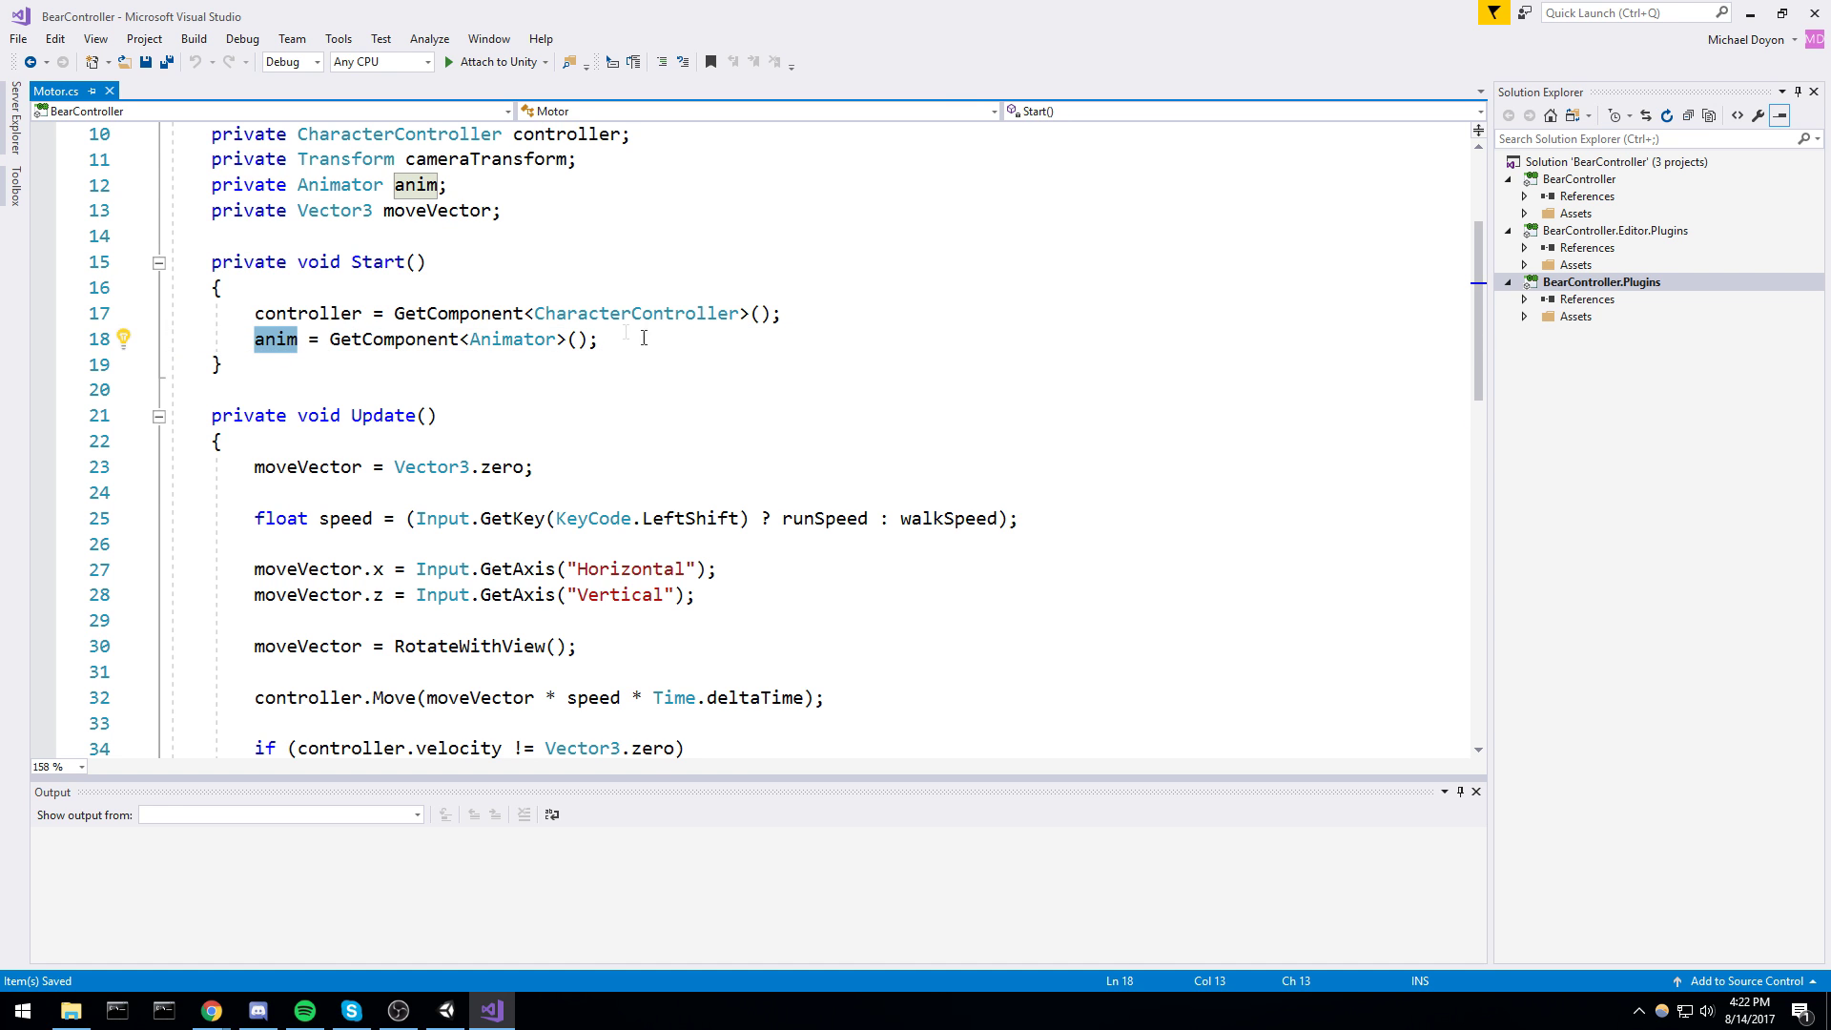
{"action": "left_click_drag", "start_coordinate": [705, 343], "coordinate": [169, 340]}
Return to the SetFloat line and check its "Speed" parameter name and controller.velocity.magnitude argument
{"action": "scroll", "coordinate": [470, 471], "scroll_direction": "down", "scroll_amount": 7}
{"action": "scroll", "coordinate": [429, 448], "scroll_direction": "up", "scroll_amount": 2}
{"action": "left_click", "coordinate": [356, 441]}
{"action": "double_click", "coordinate": [356, 441]}
{"action": "mouse_move", "coordinate": [406, 440]}
{"action": "left_mouse_down"}
{"action": "mouse_move", "coordinate": [459, 459]}
{"action": "mouse_move", "coordinate": [442, 438]}
{"action": "left_mouse_up"}
{"action": "double_click", "coordinate": [443, 442]}
{"action": "double_click", "coordinate": [441, 440]}
{"action": "key", "text": "Down"}
{"action": "key", "text": "Down"}
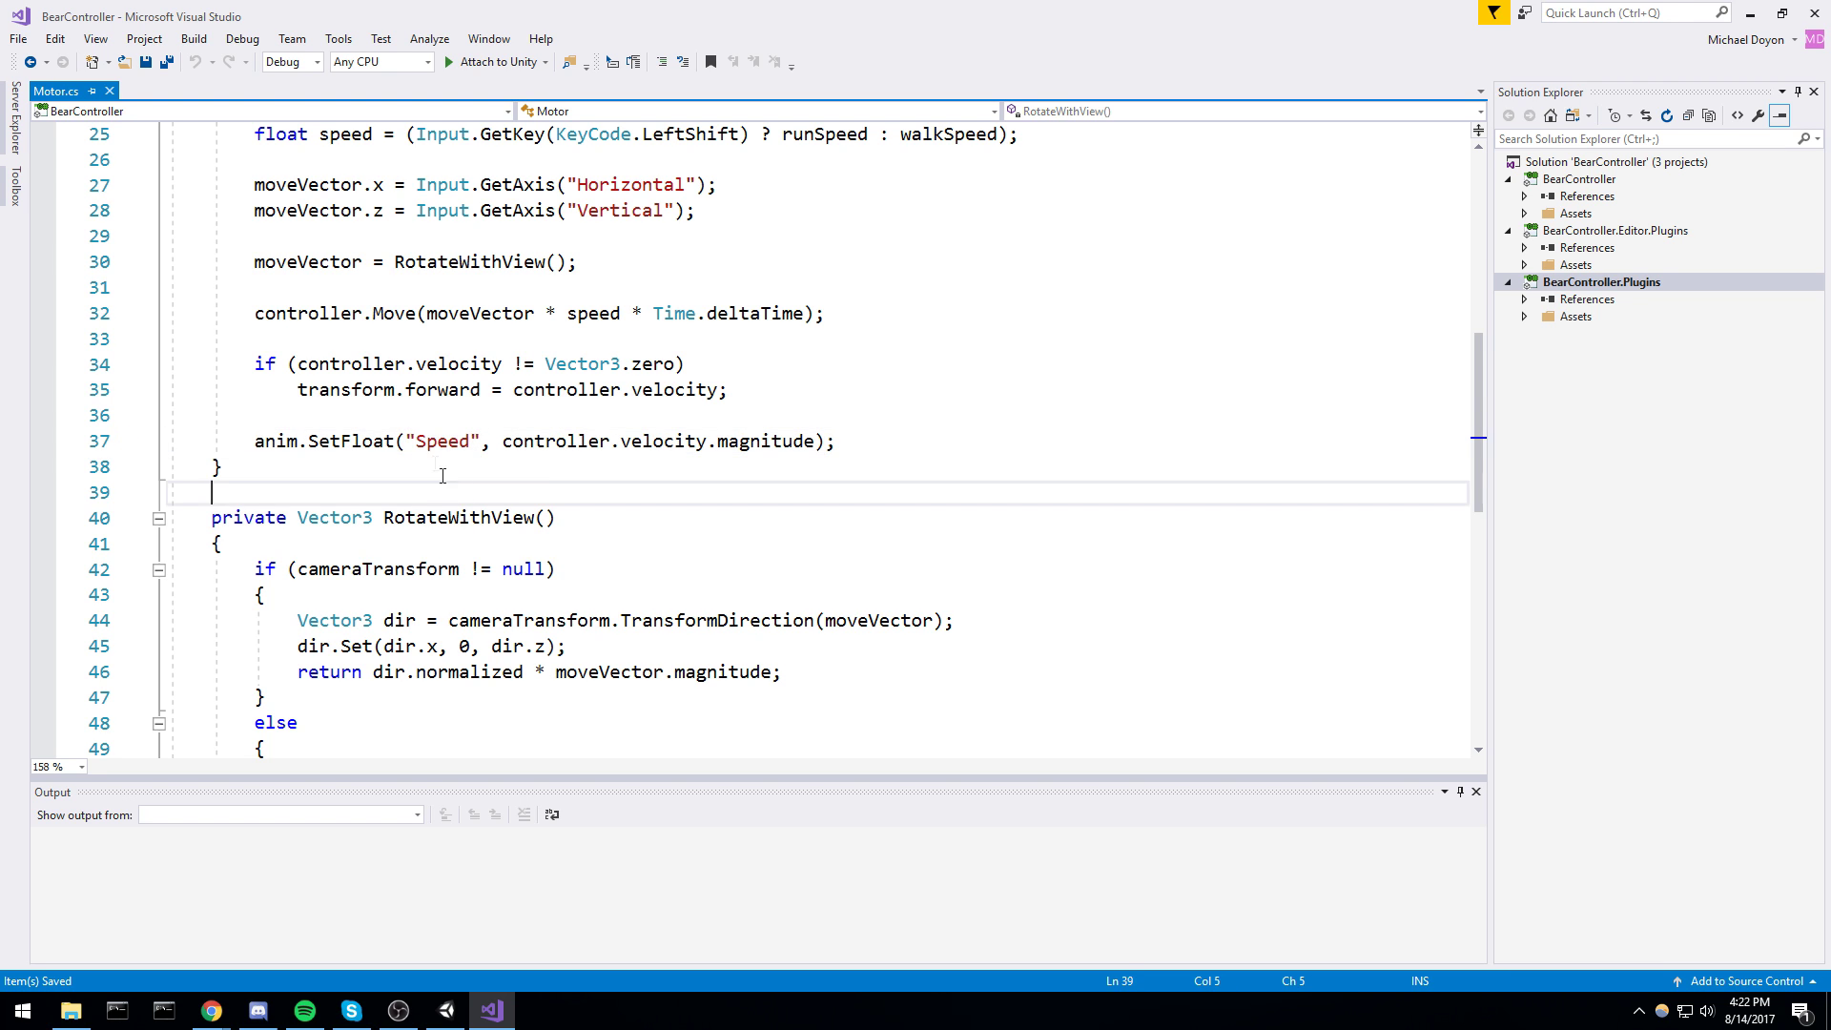
{"action": "double_click", "coordinate": [456, 446]}
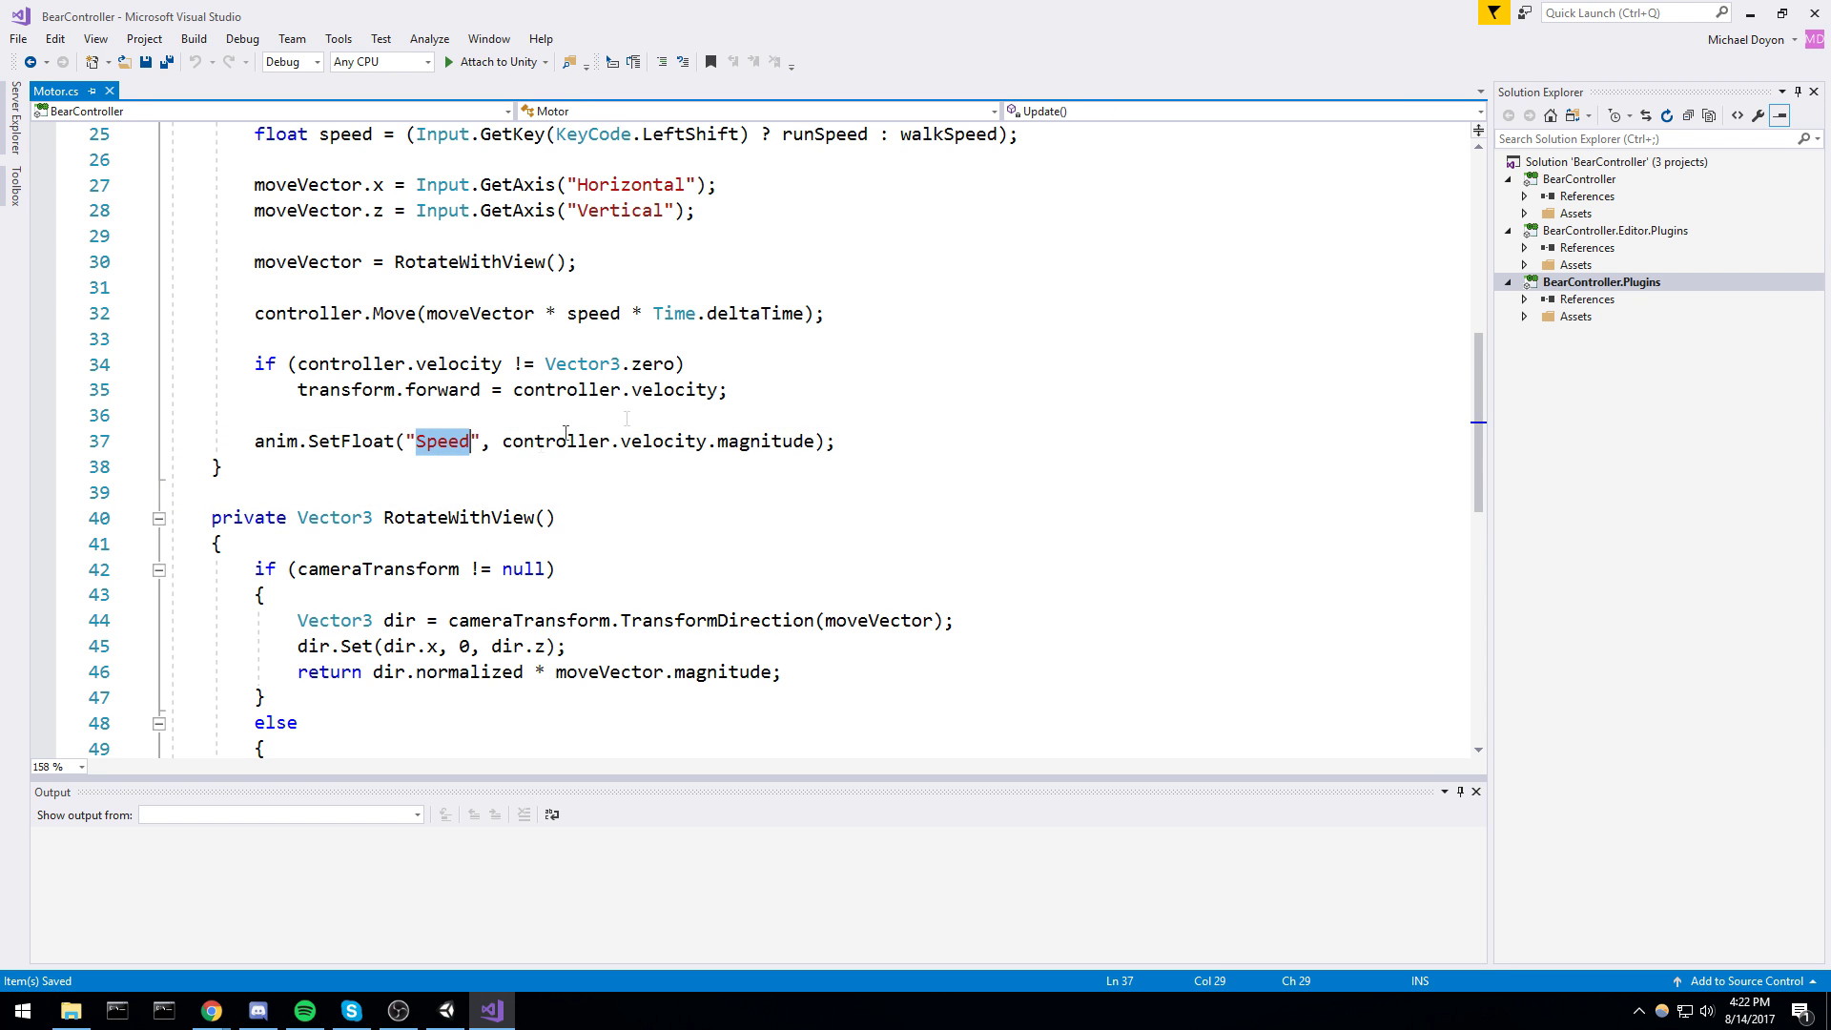
{"action": "left_click_drag", "start_coordinate": [502, 440], "coordinate": [818, 441]}
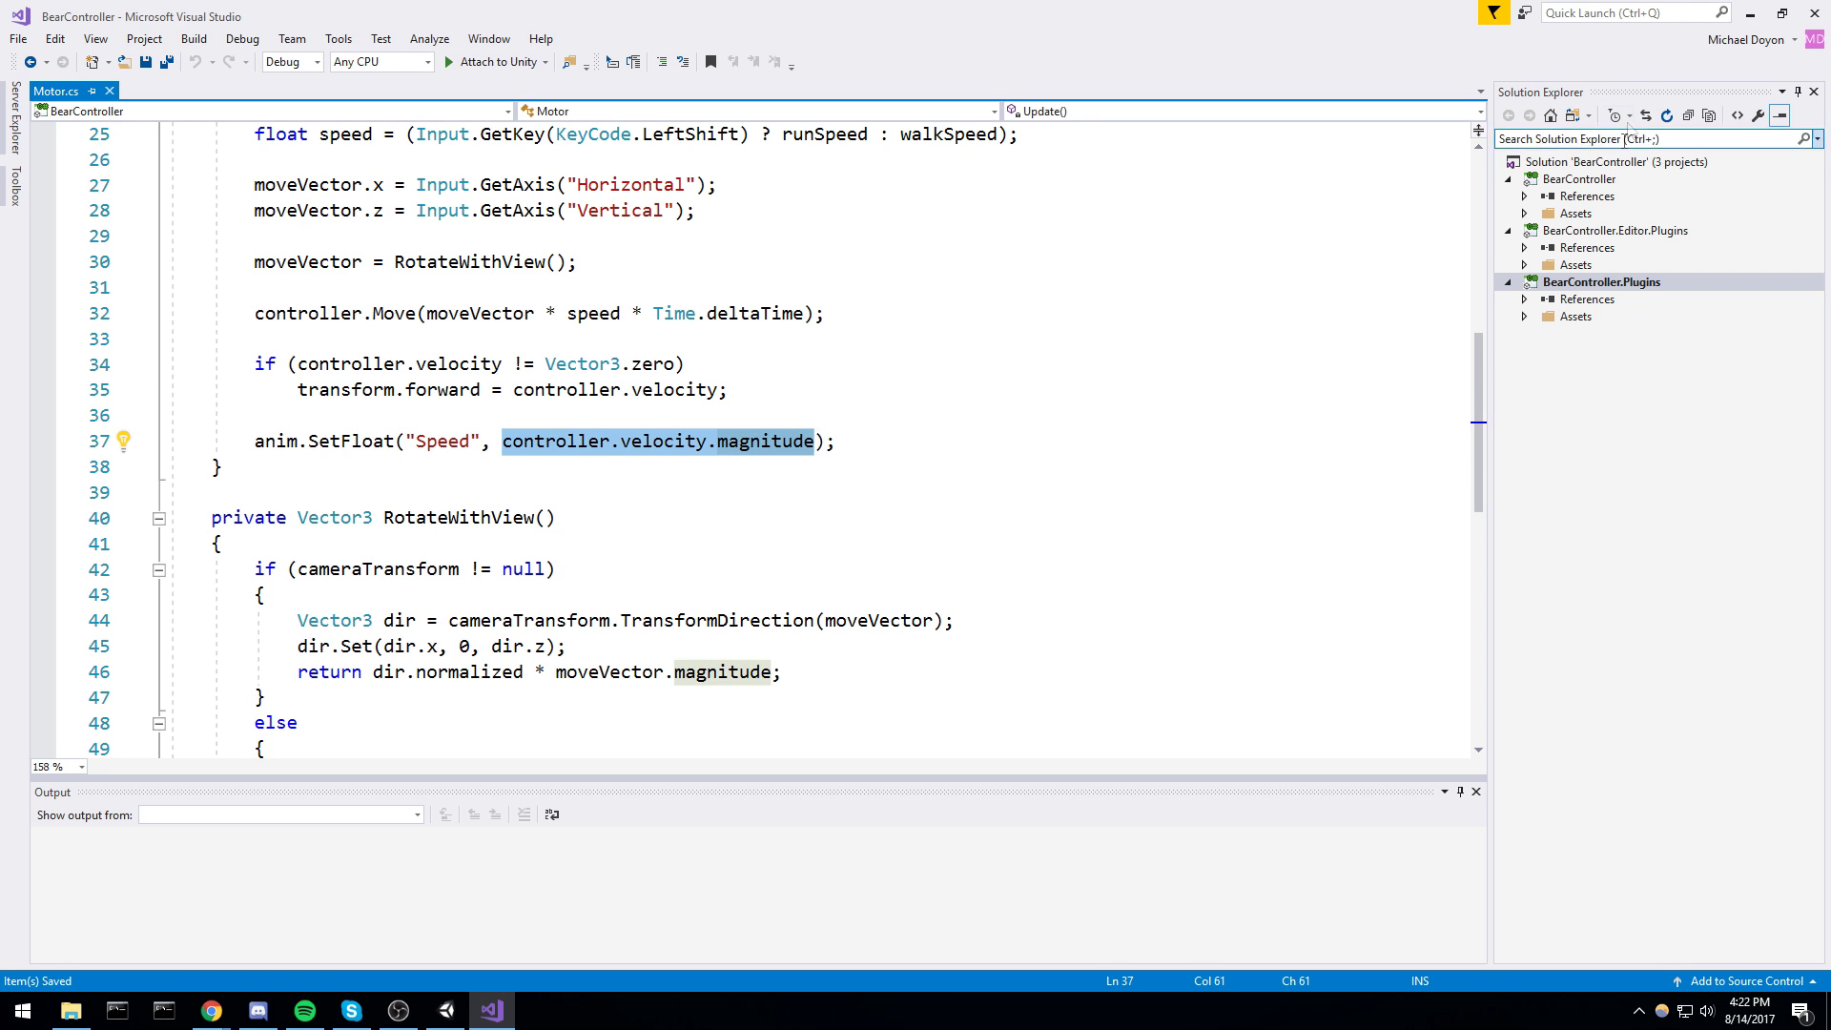
{"action": "left_click", "coordinate": [534, 440]}
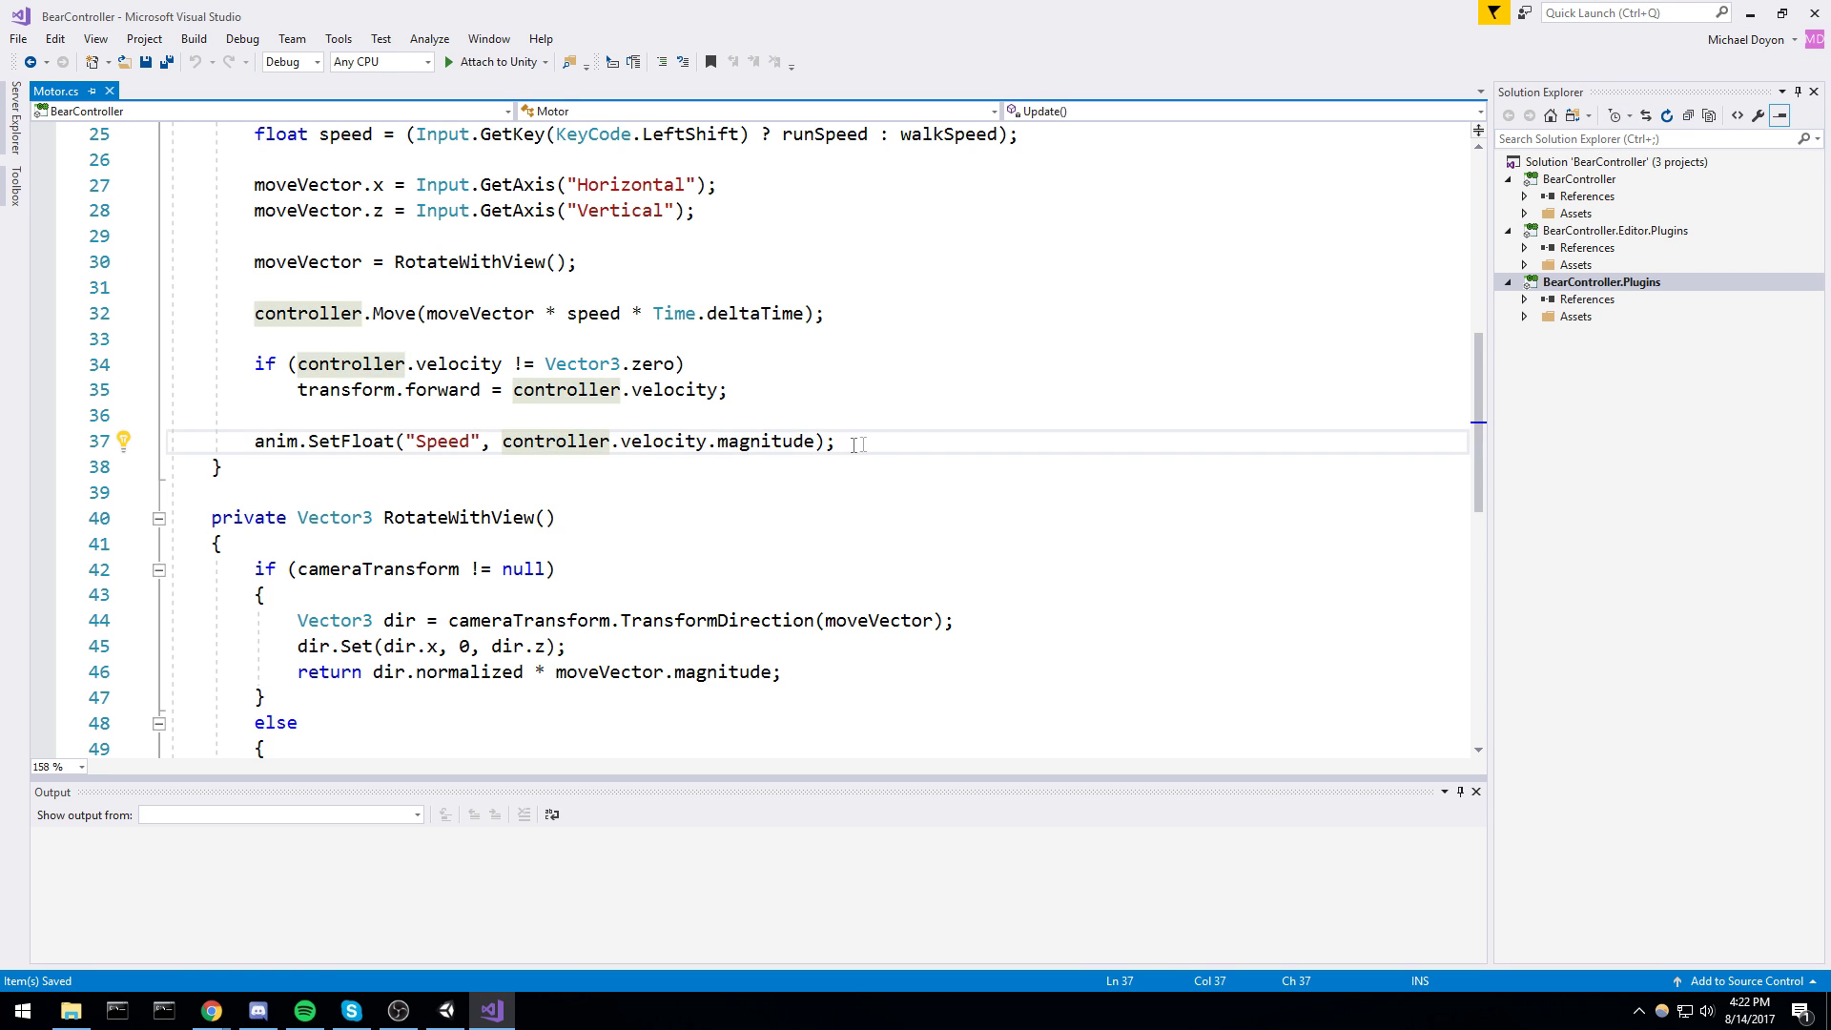
{"action": "left_click_drag", "start_coordinate": [835, 441], "coordinate": [175, 437]}
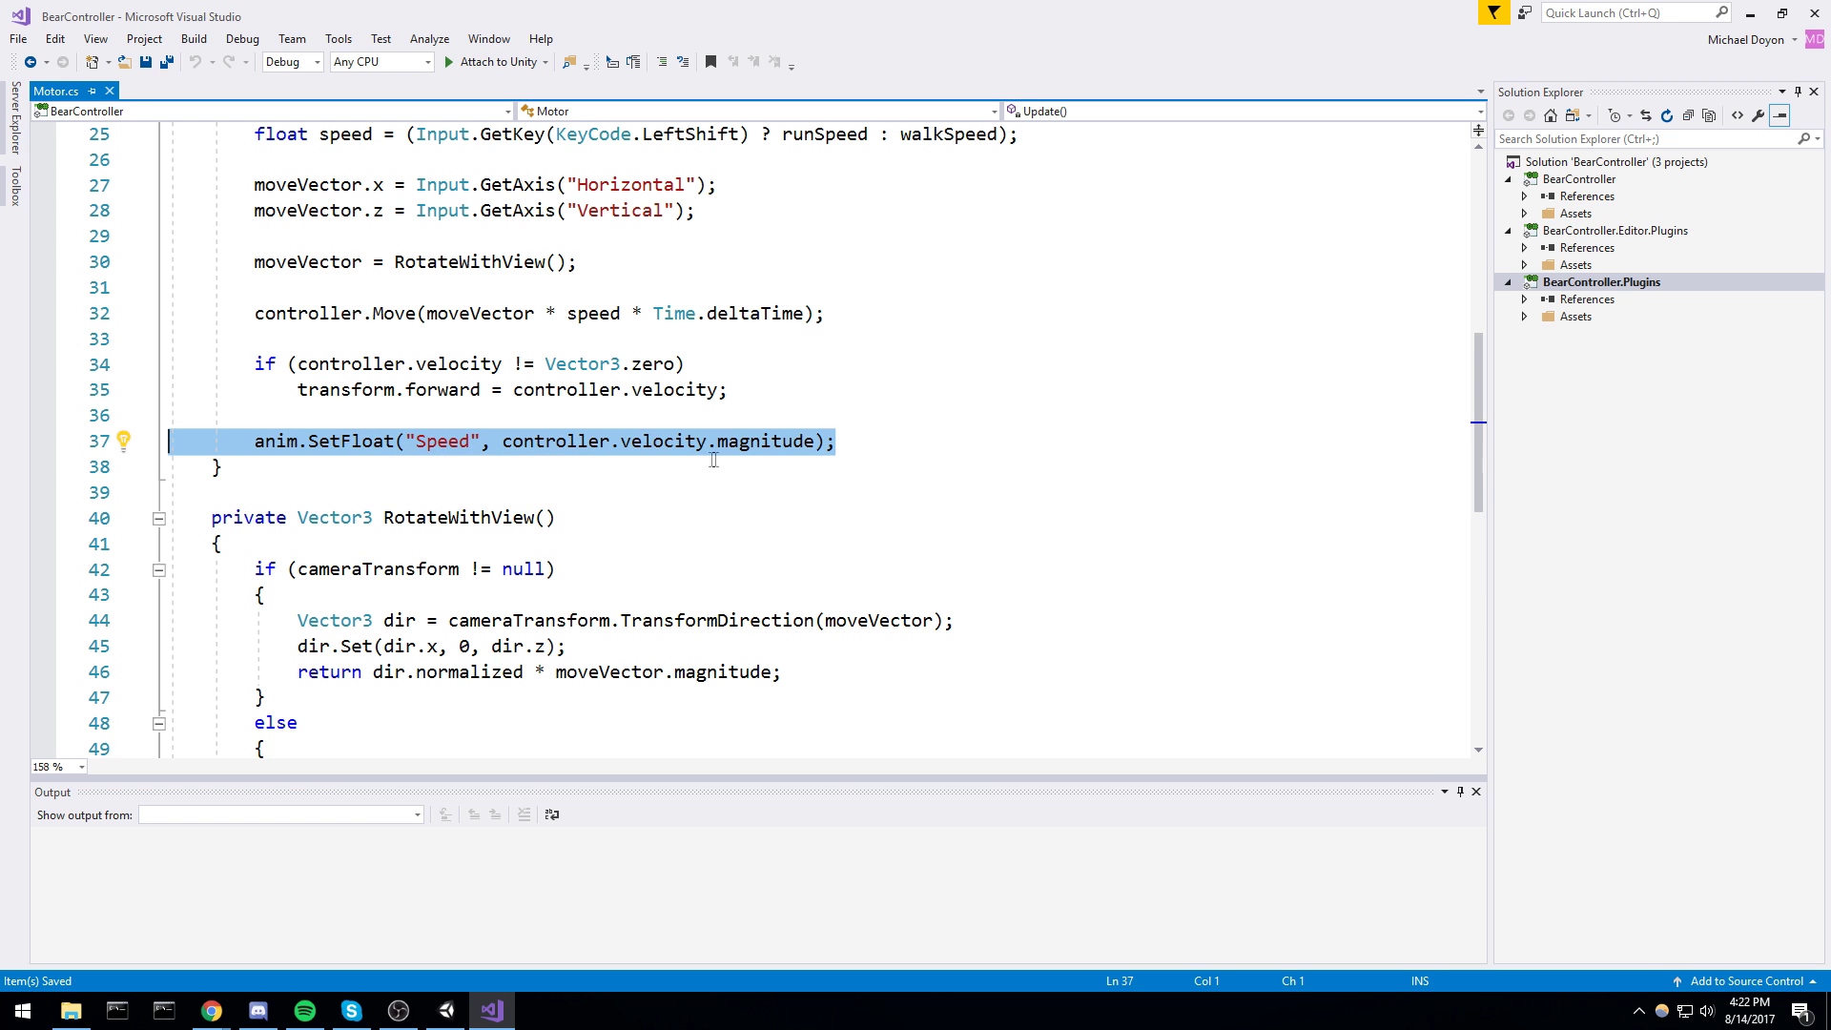
Switch back to Unity and add a Float parameter named Speed to the NewBear animator controller
{"action": "left_click", "coordinate": [1752, 16]}
{"action": "middle_click_drag", "start_coordinate": [1082, 278], "coordinate": [1078, 110]}
{"action": "middle_click_drag", "start_coordinate": [860, 168], "coordinate": [856, 275]}
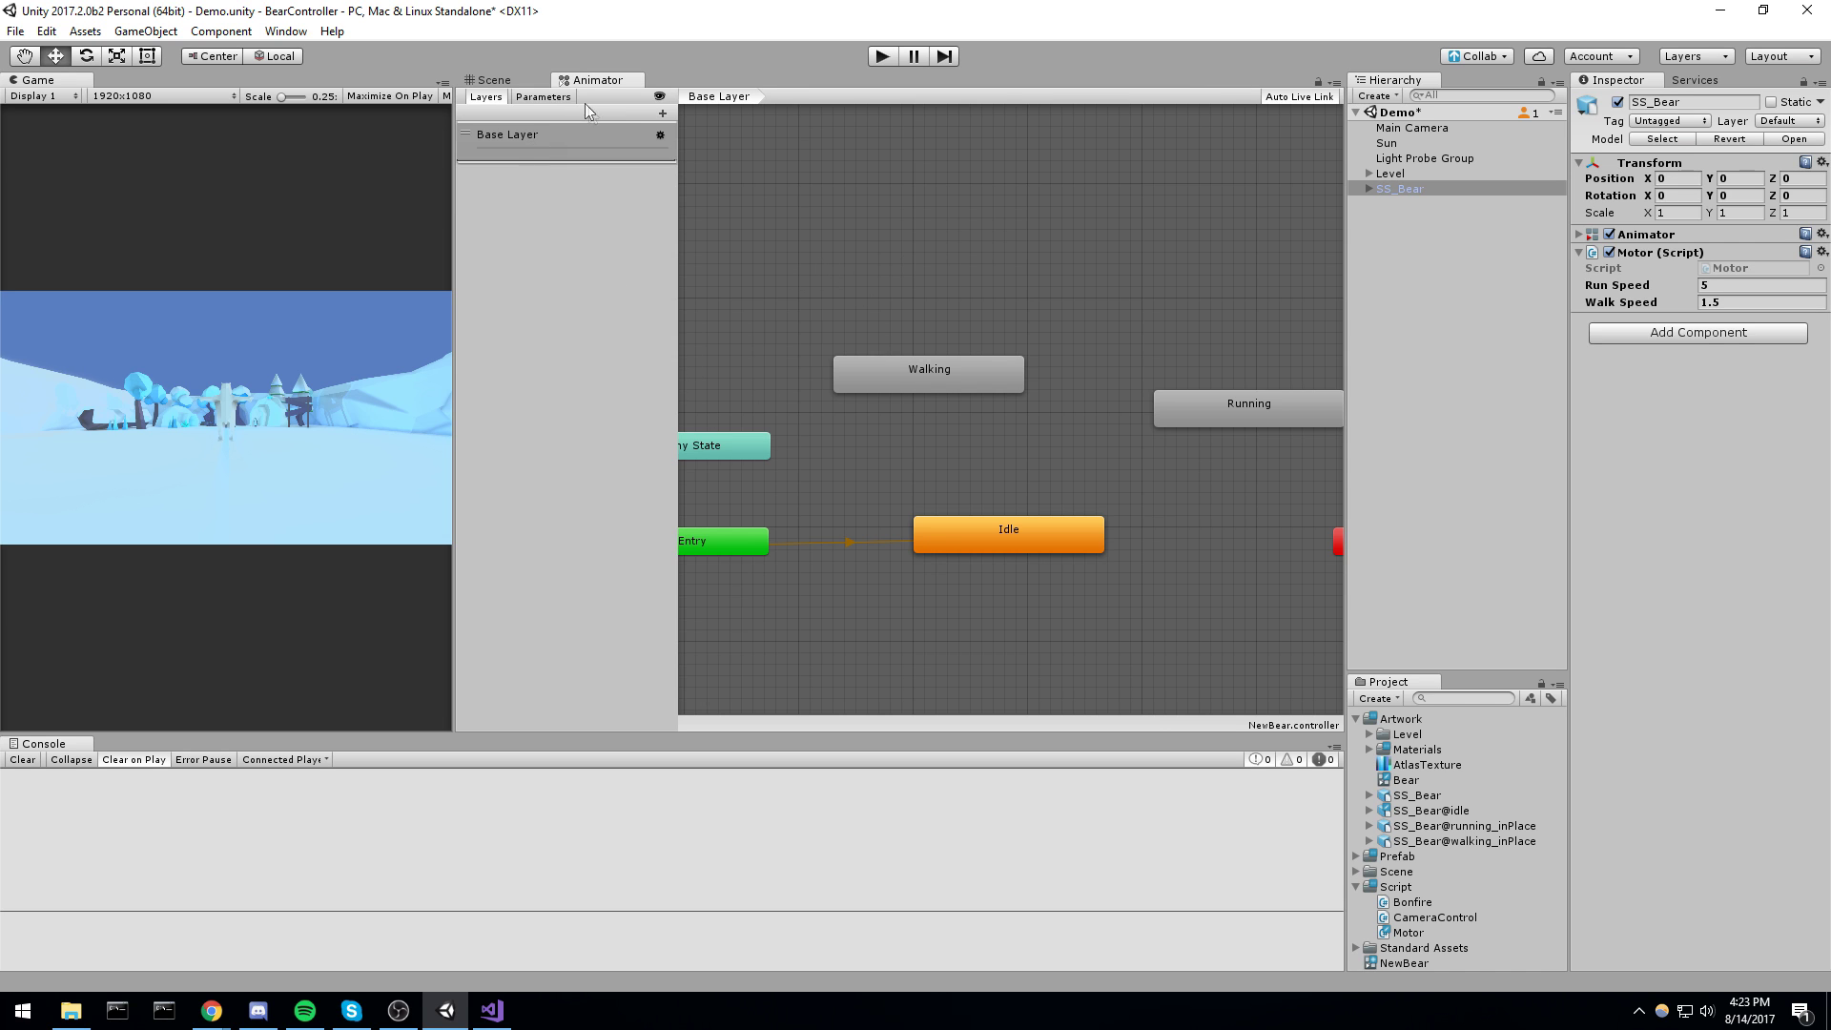
{"action": "left_click", "coordinate": [545, 97]}
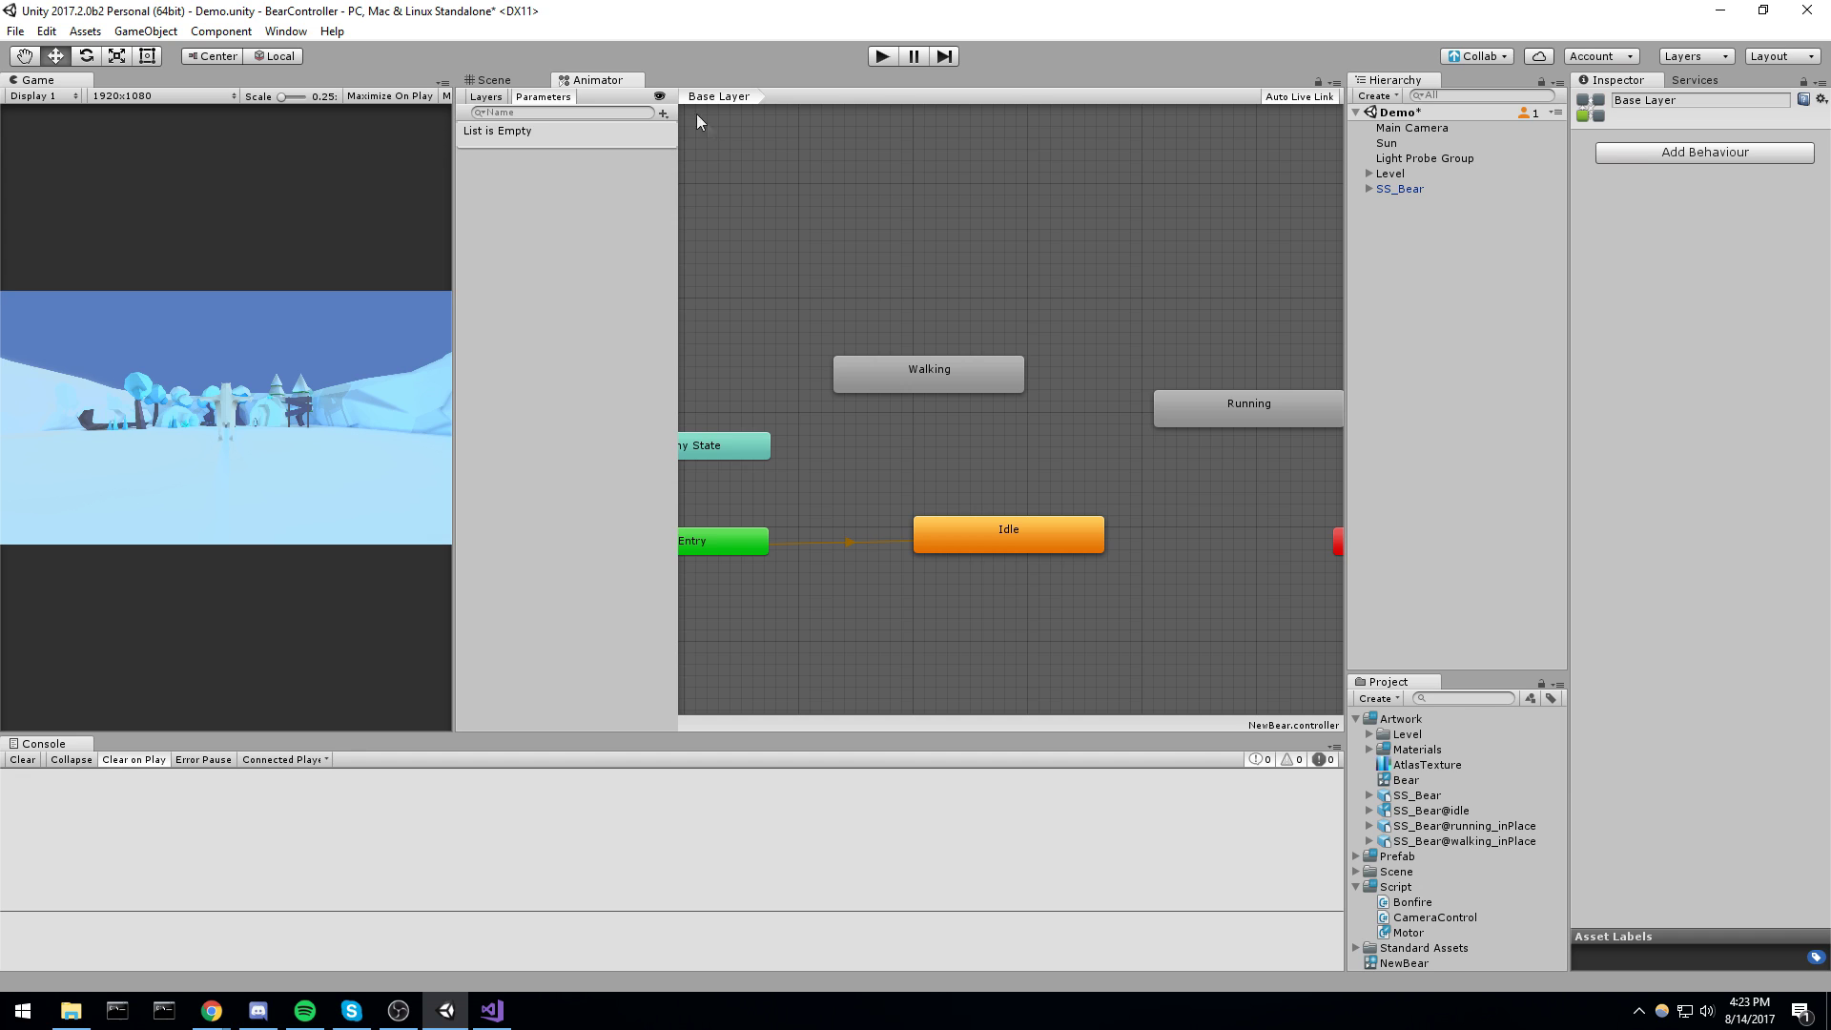
{"action": "left_click", "coordinate": [664, 113]}
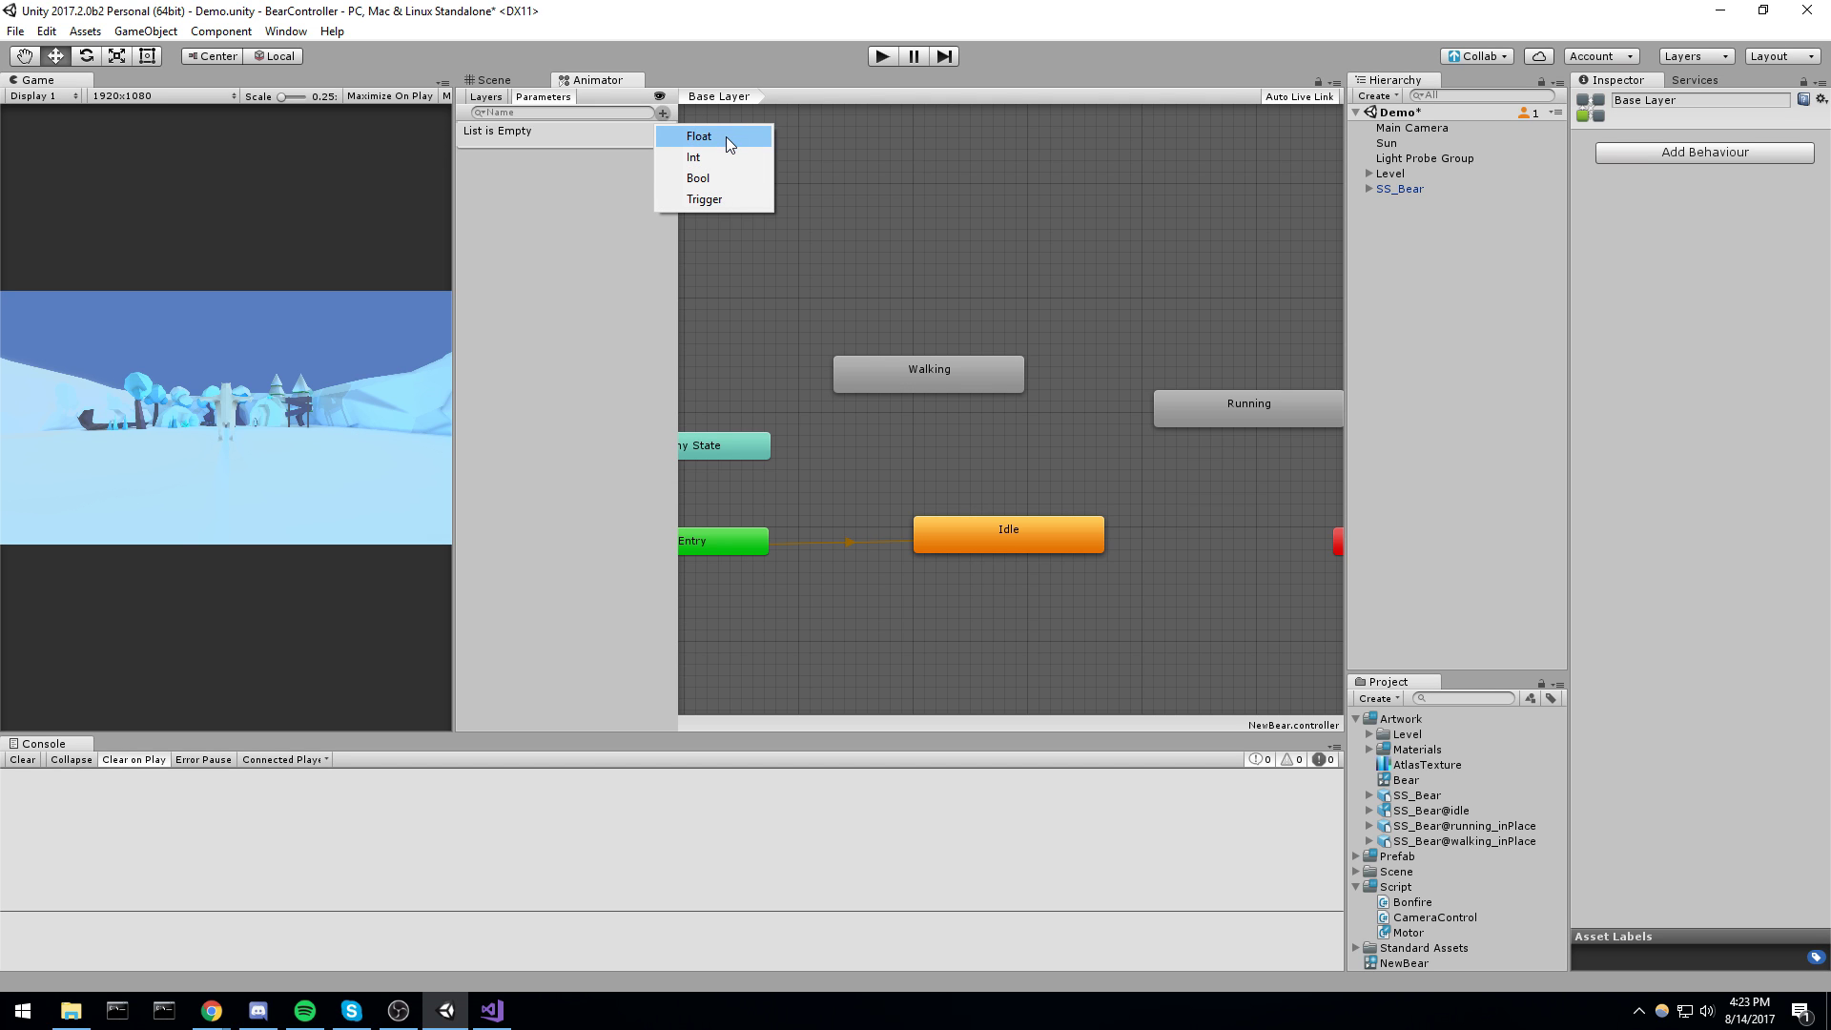
{"action": "left_click", "coordinate": [724, 136]}
{"action": "type", "text": "Speed"}
{"action": "key", "text": "Return"}
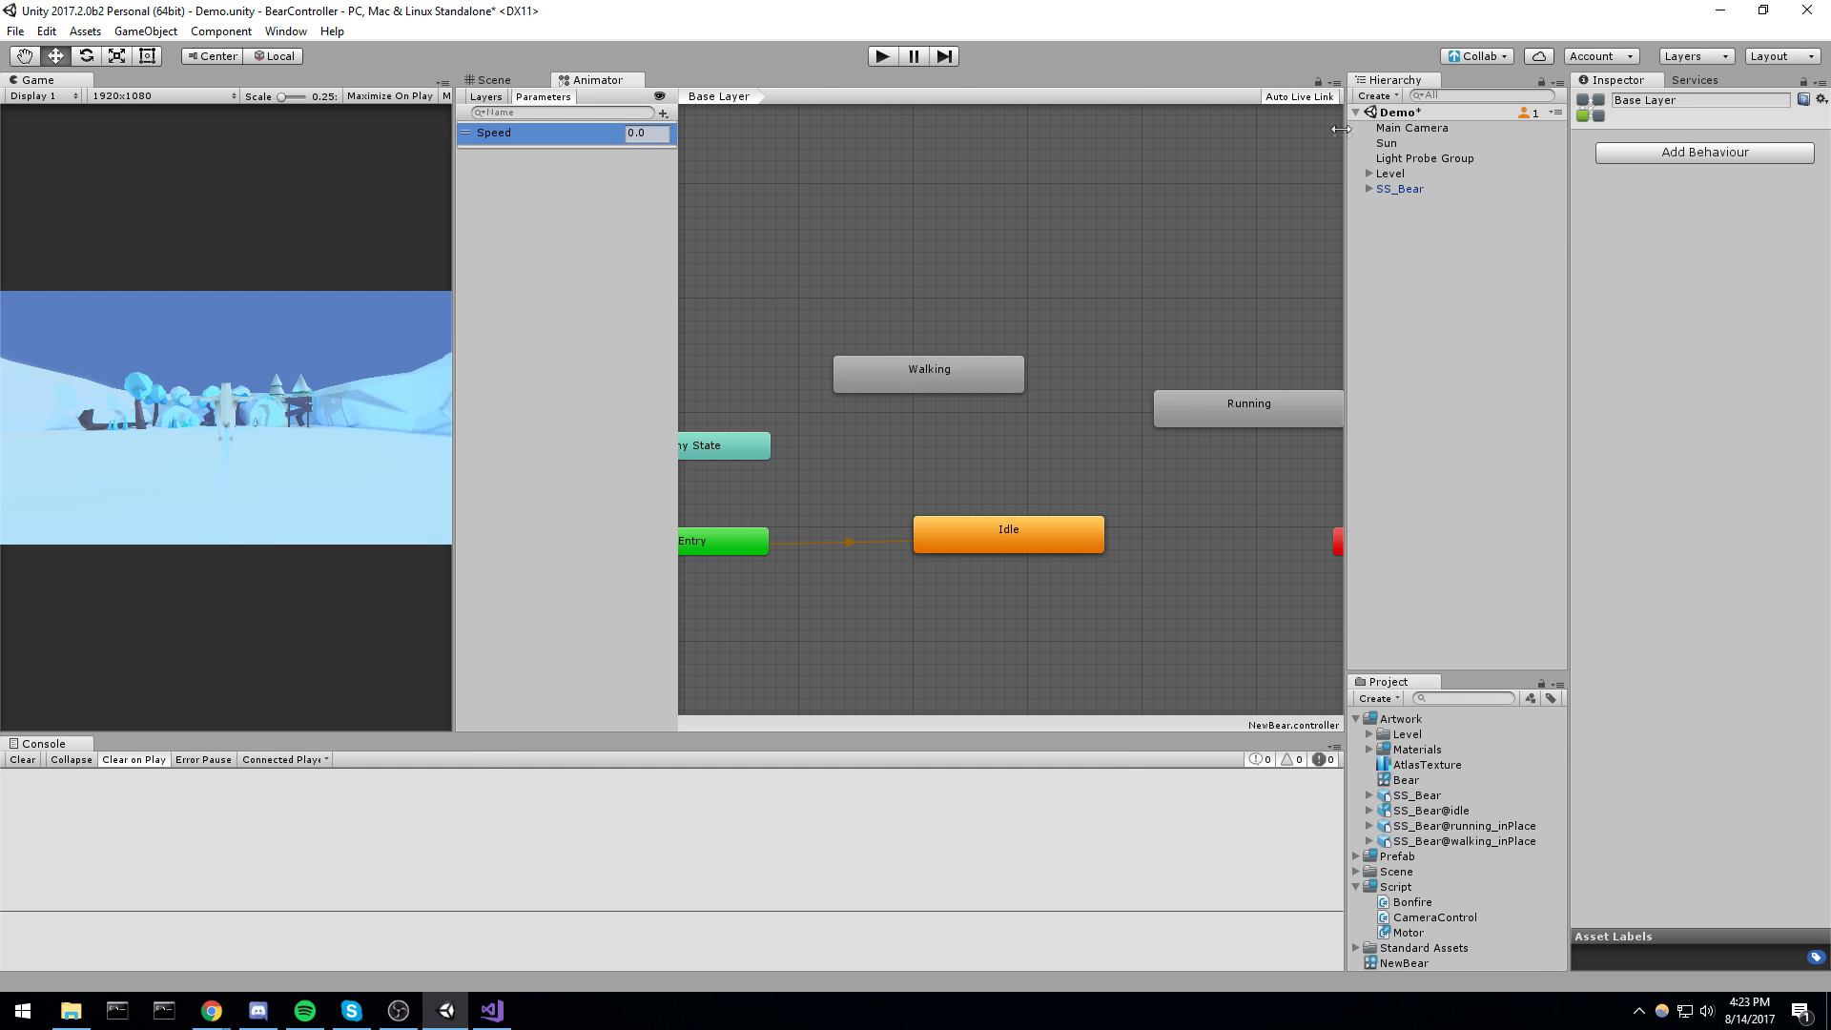
Select SS_Bear and run the scene briefly to test the attached Motor script
{"action": "left_click", "coordinate": [1401, 190]}
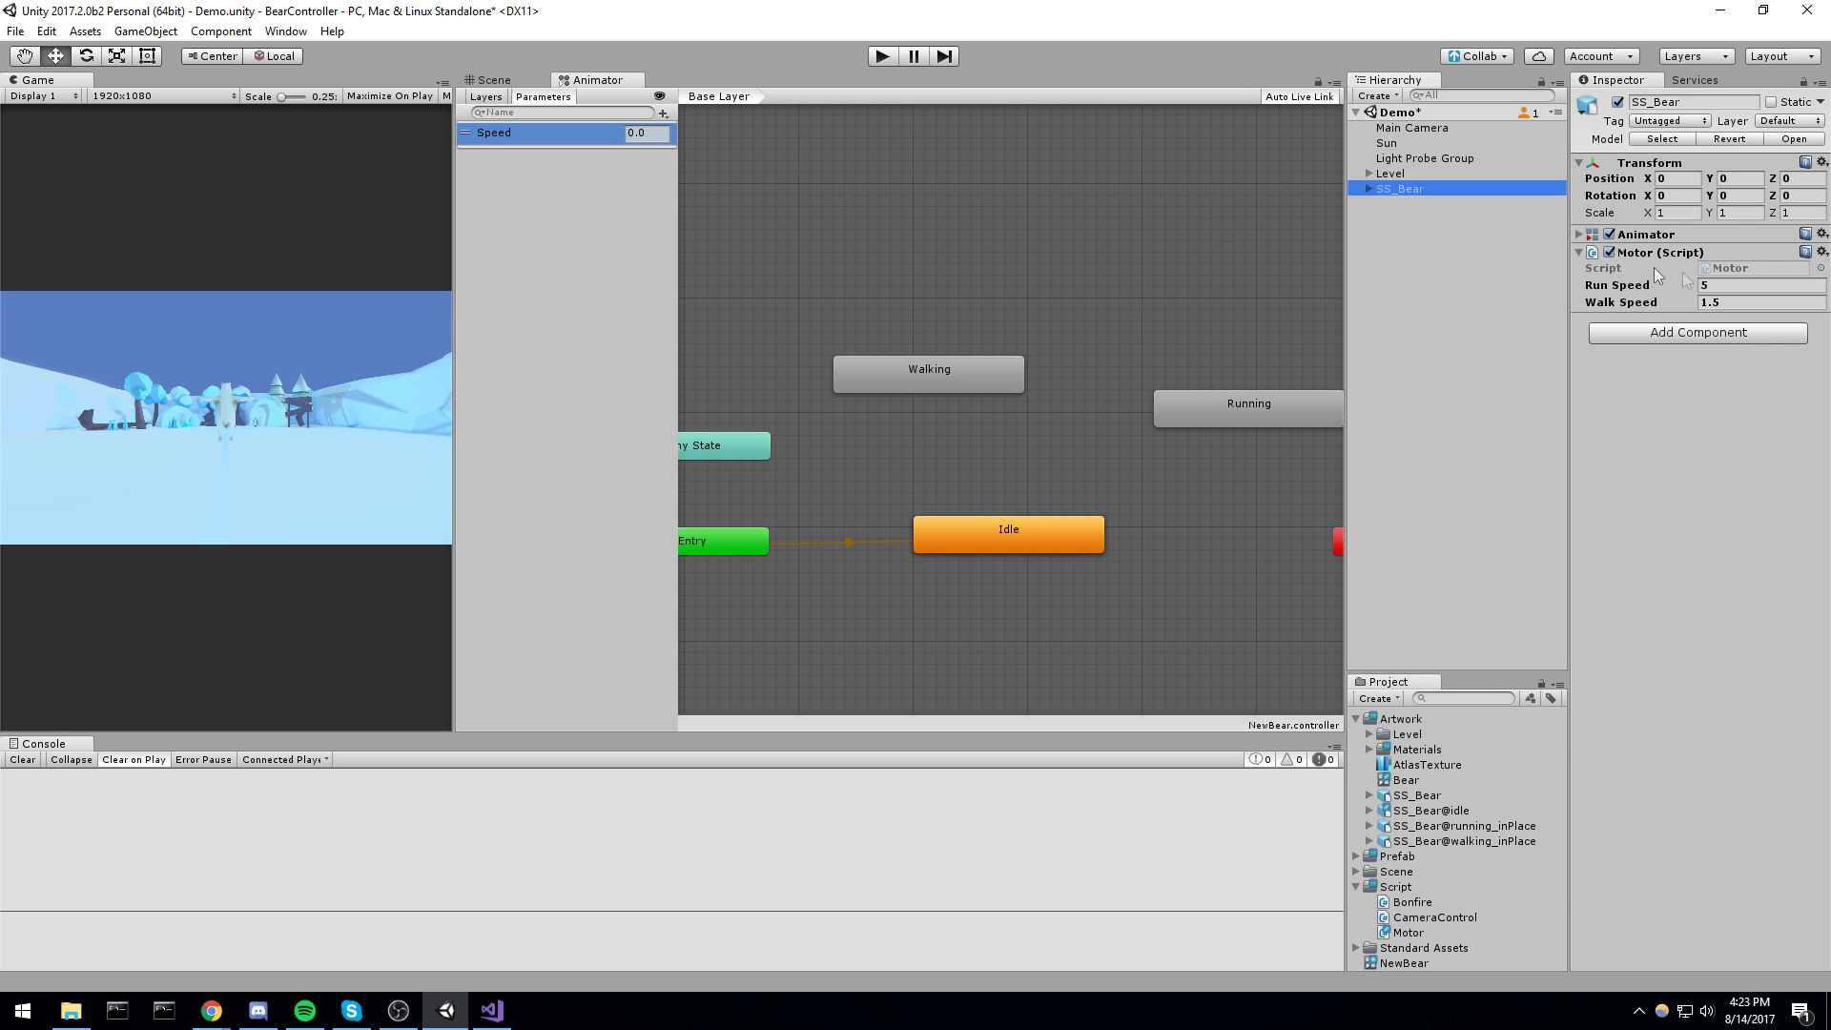
{"action": "left_click", "coordinate": [883, 56]}
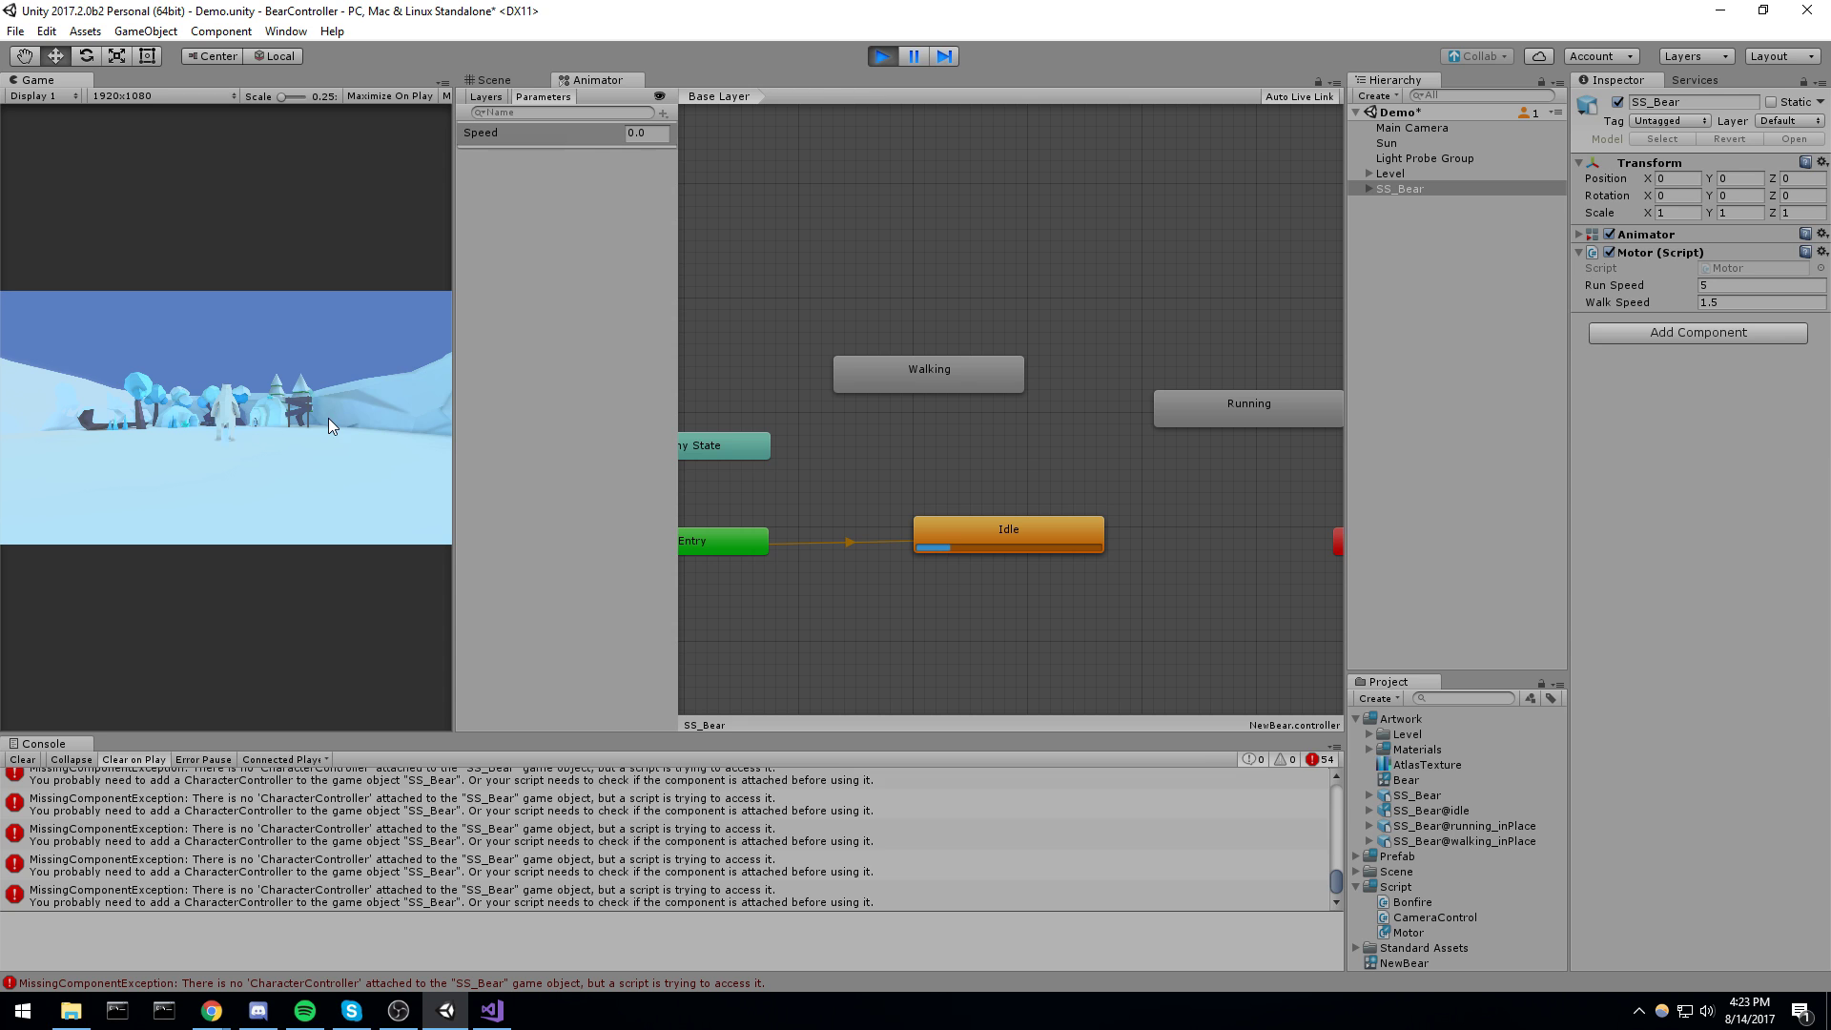
{"action": "left_click", "coordinate": [883, 56]}
Add a Character Controller component to SS_Bear
{"action": "key", "text": "ctrl+shift+a"}
{"action": "type", "text": "Chars"}
{"action": "key", "text": "BackSpace"}
{"action": "type", "text": "a"}
{"action": "key", "text": "Return"}
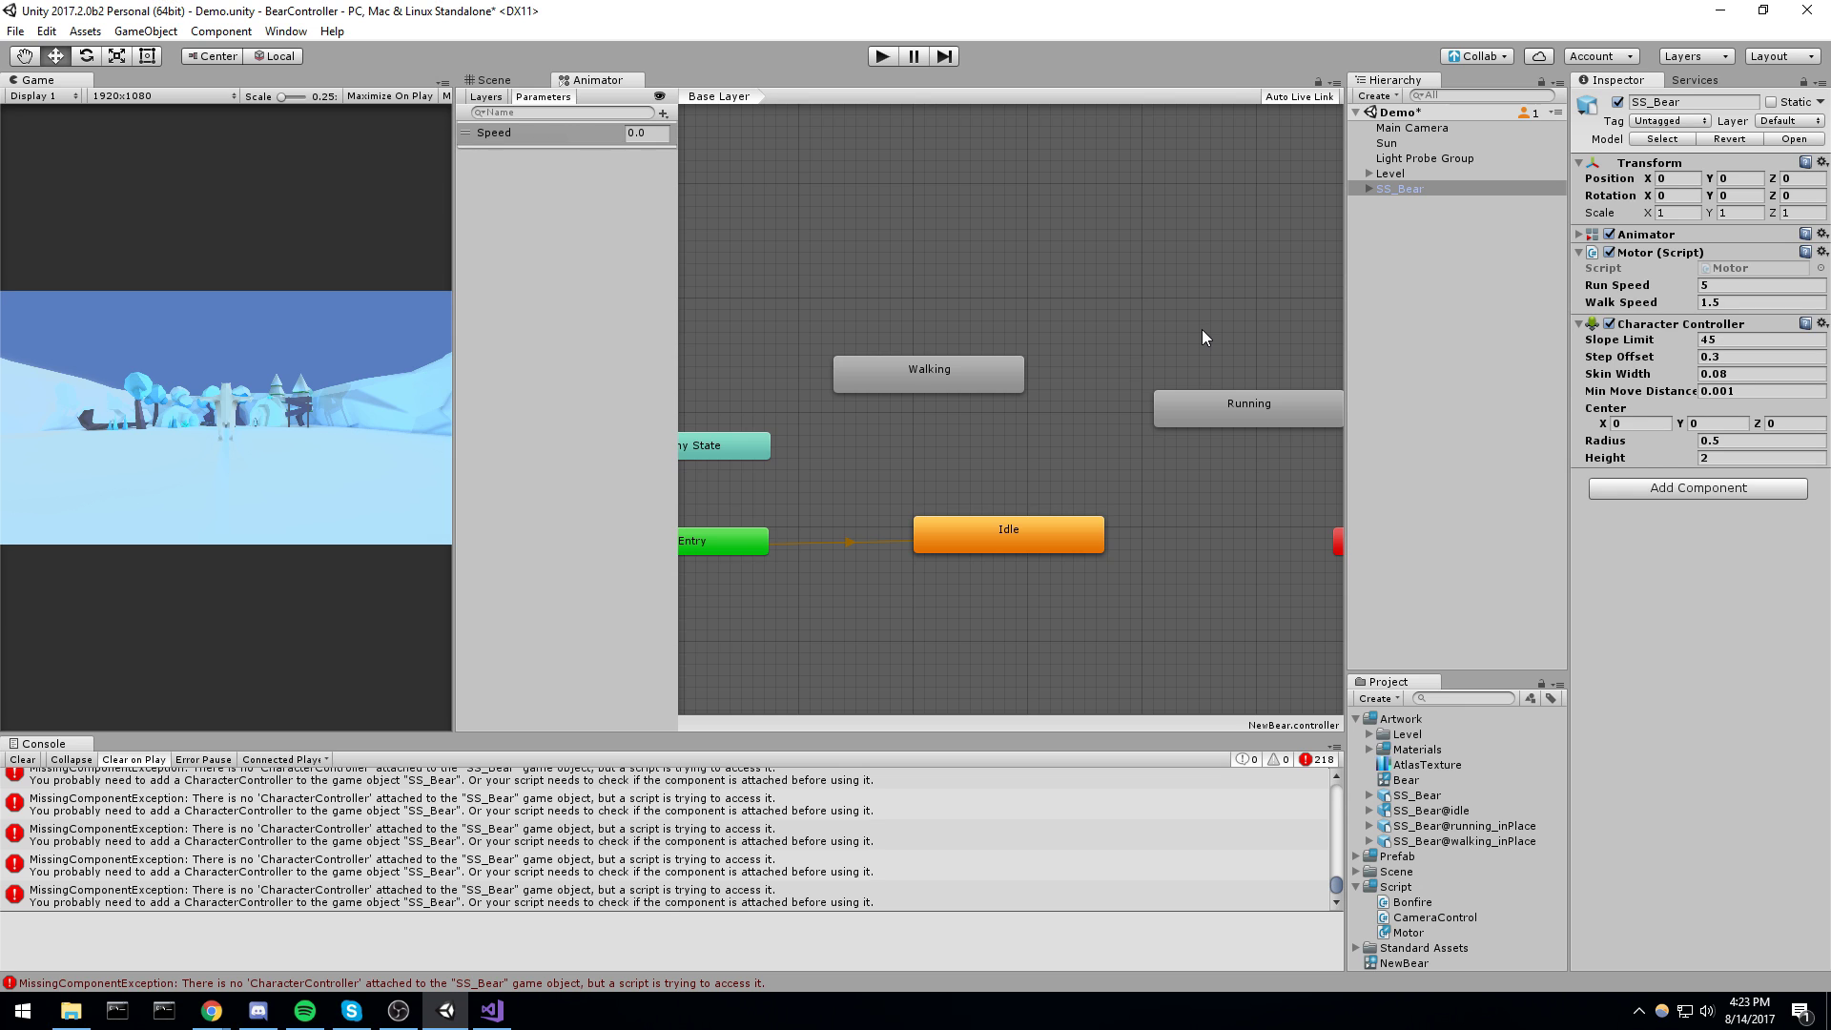
Run the scene and move the bear around in different directions while watching the animator's Speed parameter
{"action": "left_click", "coordinate": [878, 57]}
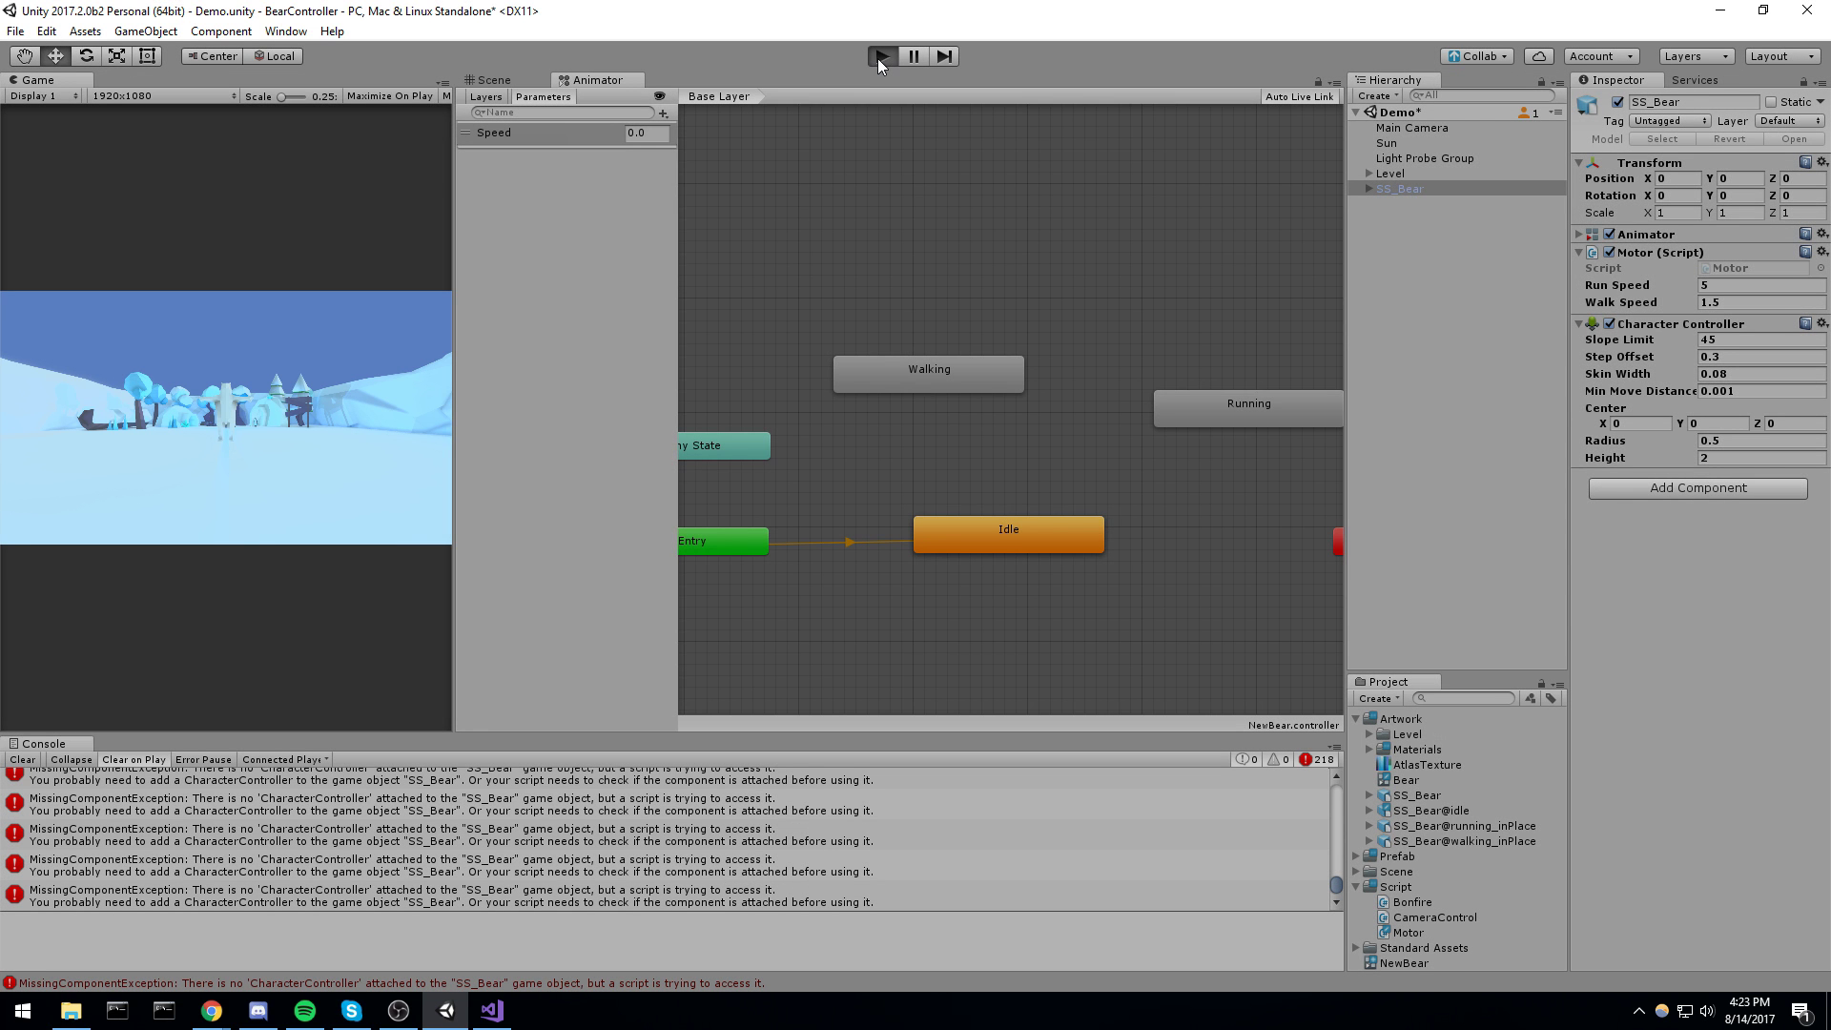
{"action": "key", "text": "a"}
{"action": "key", "text": "s"}
{"action": "key", "text": "d"}
{"action": "key", "text": "s"}
{"action": "key", "text": "a"}
{"action": "key", "text": "w"}
{"action": "key", "text": "d"}
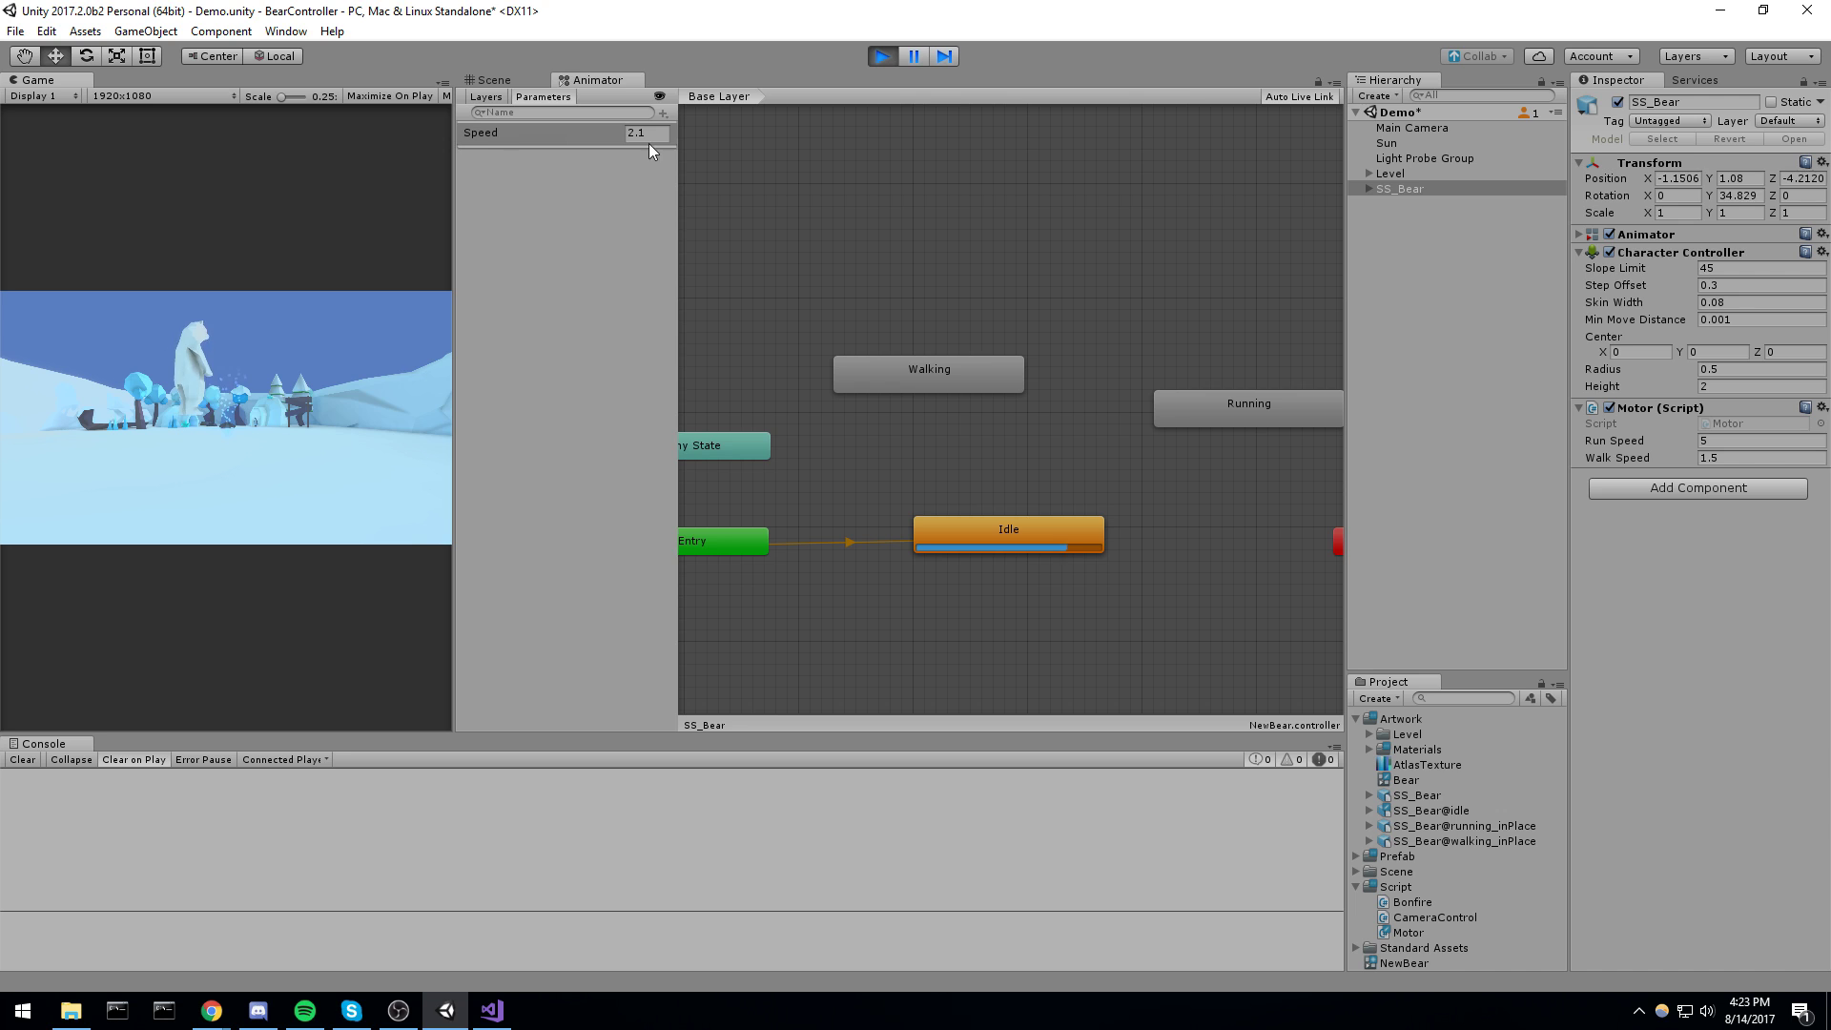
{"action": "key", "text": "s"}
{"action": "key", "text": "a"}
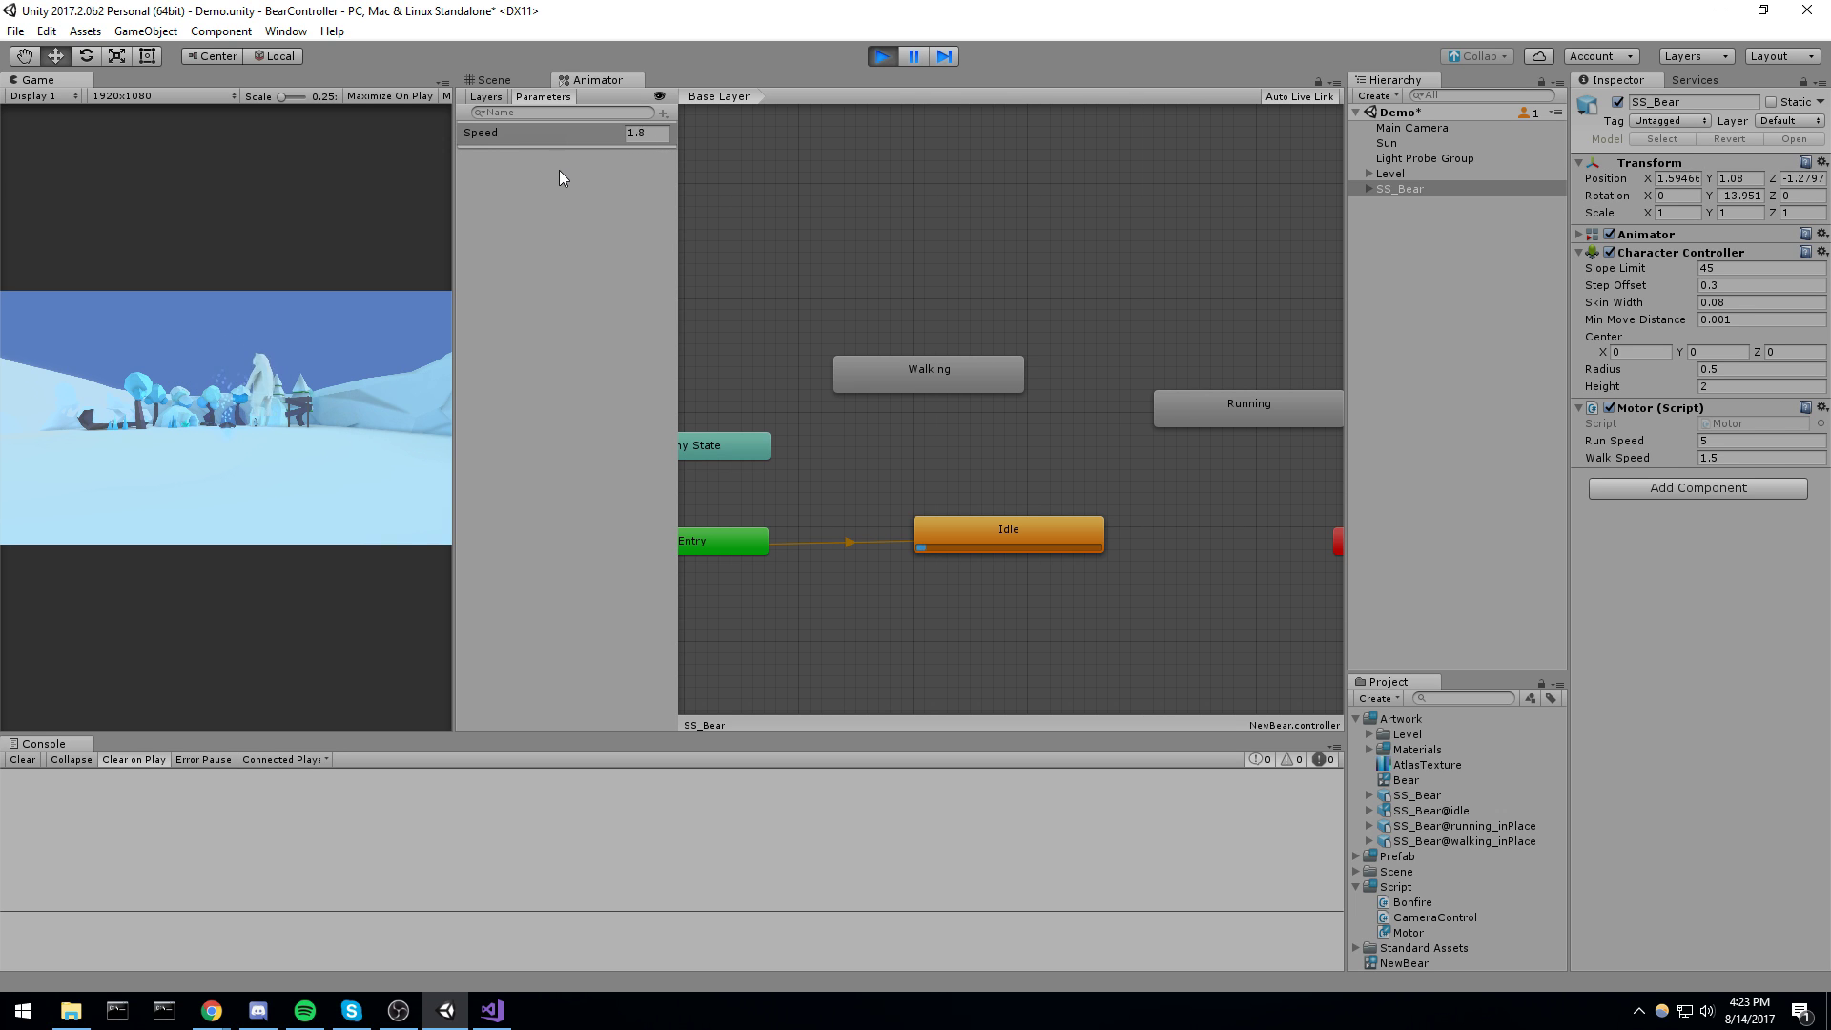
{"action": "key", "text": "s"}
{"action": "key", "text": "d"}
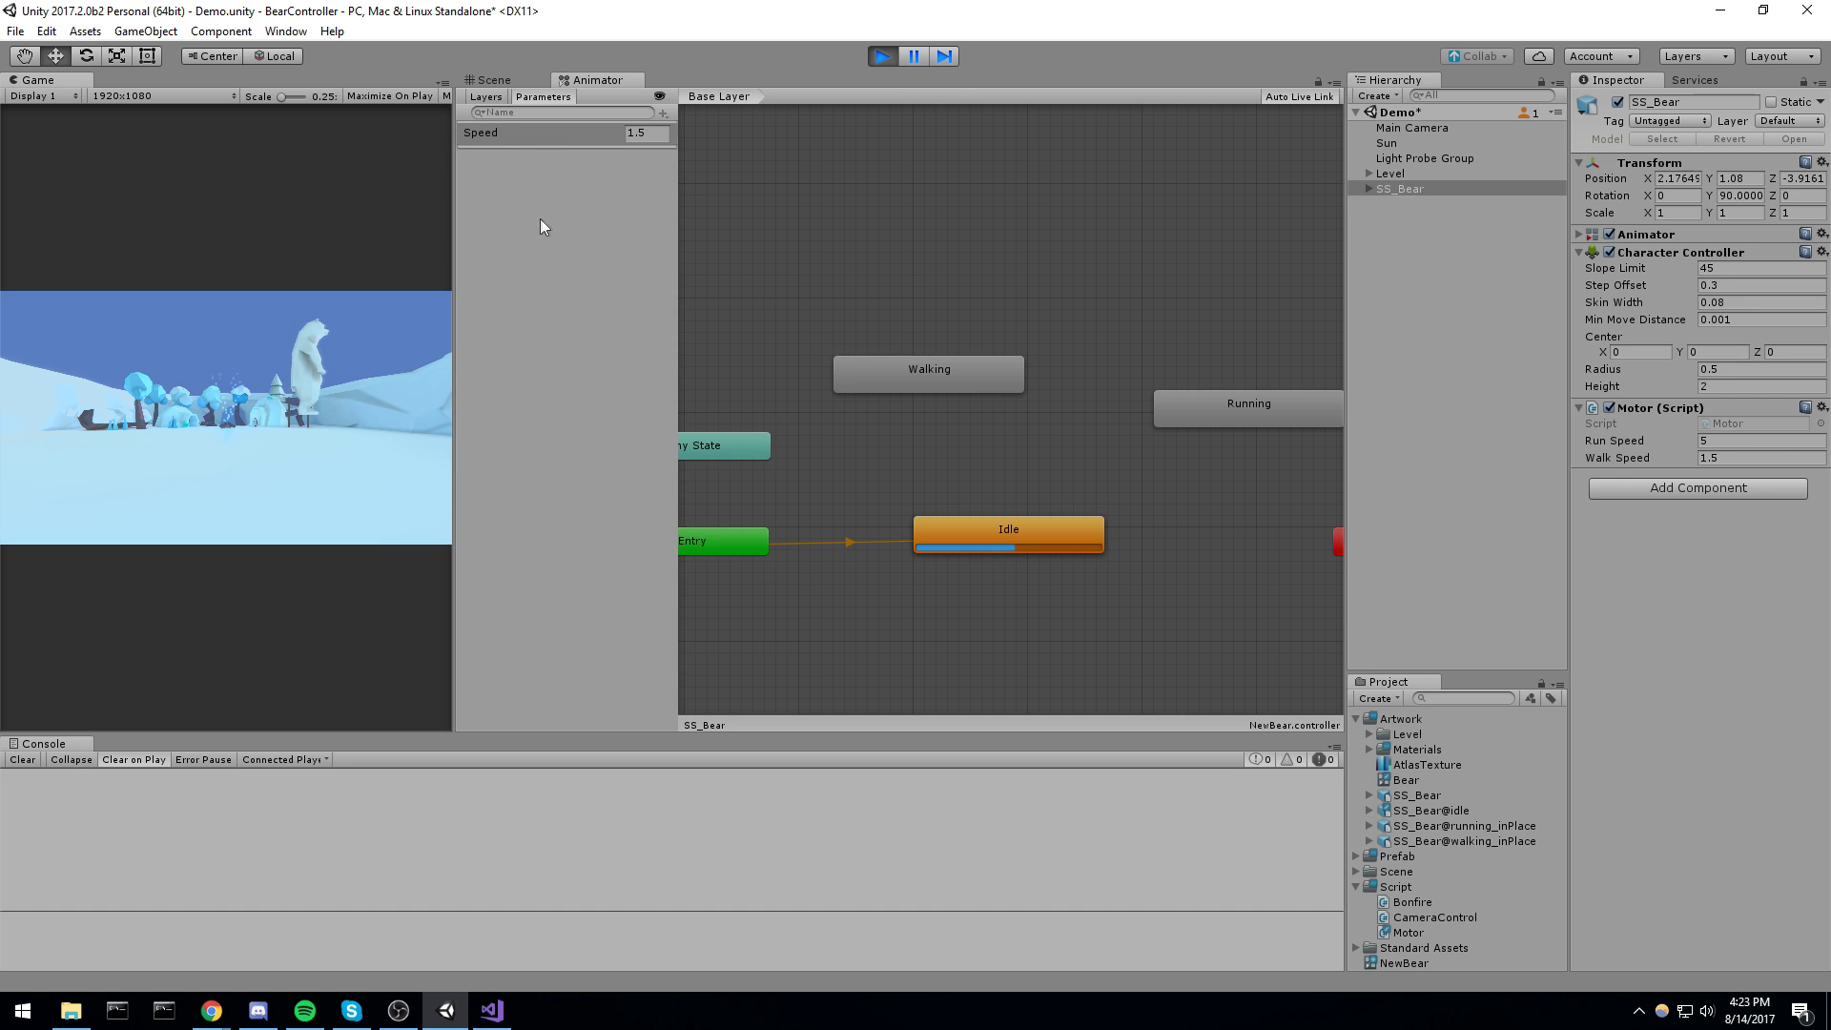
Make the bear run in various directions while watching the animator's Speed parameter, and stop the scene
{"action": "key", "text": "shift+a"}
{"action": "key", "text": "shift+w"}
{"action": "key", "text": "shift+d"}
{"action": "key", "text": "shift+s"}
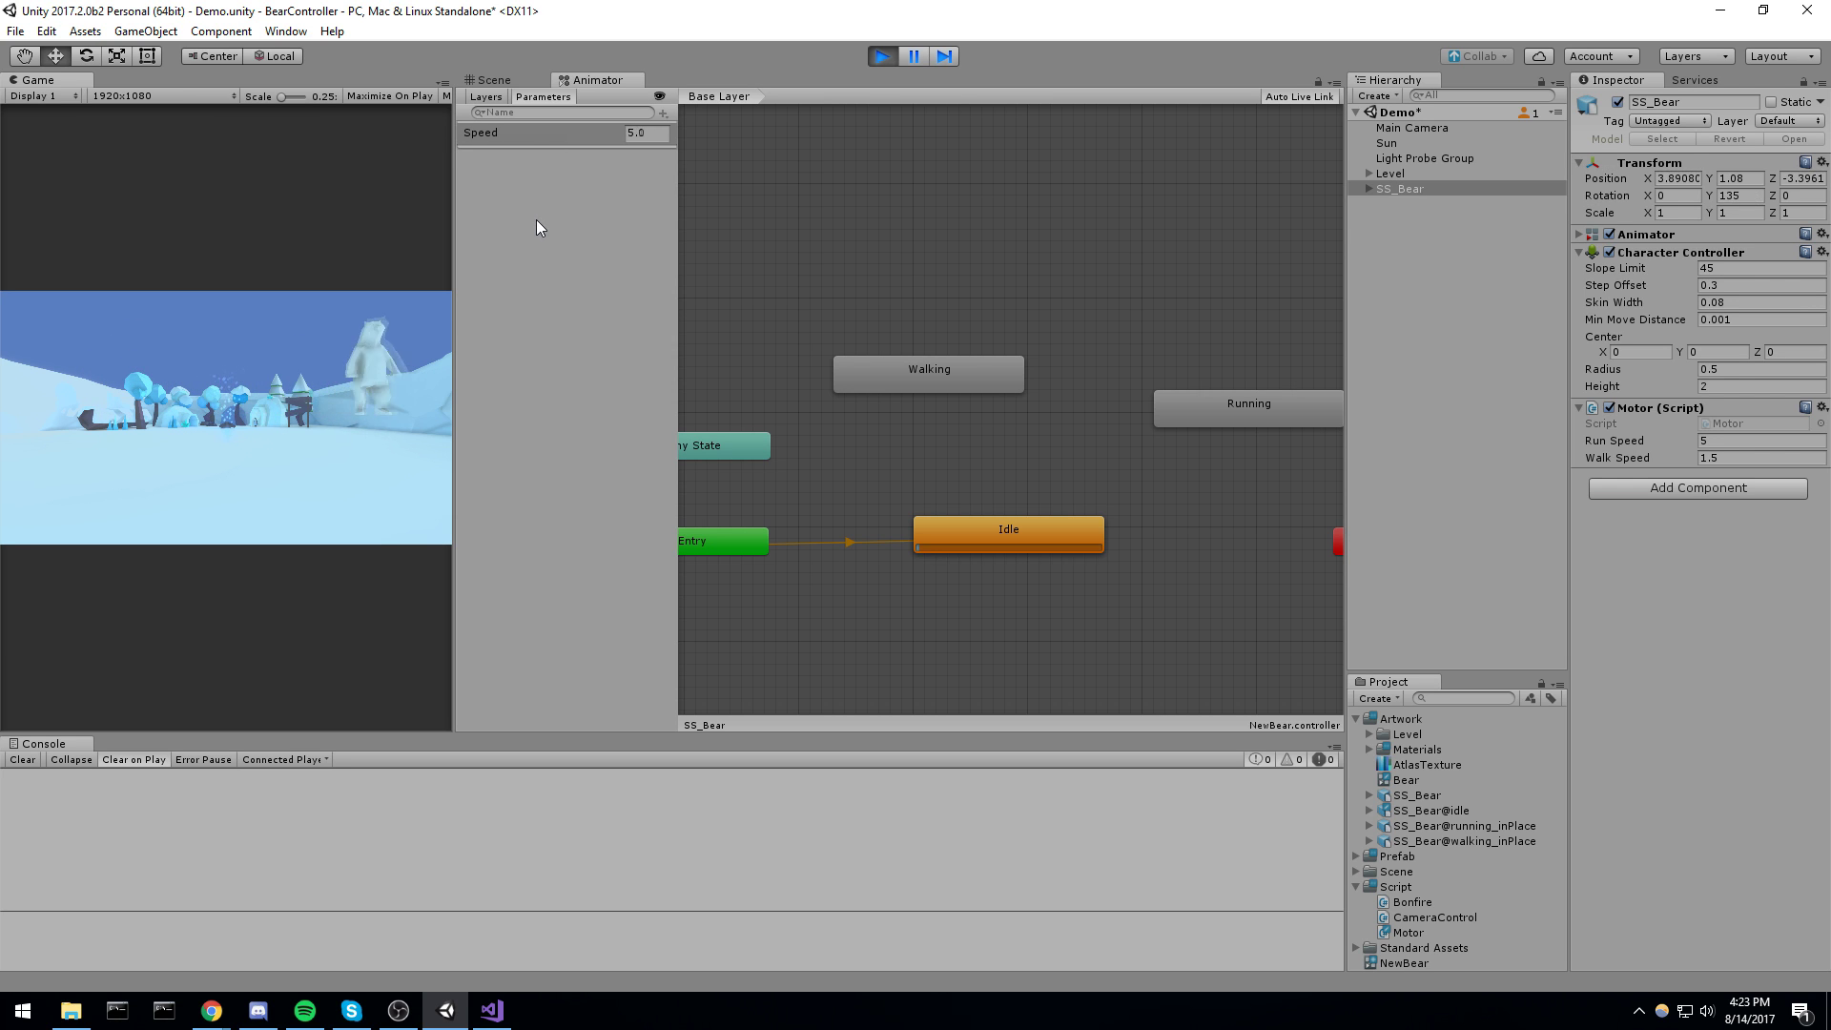
{"action": "key", "text": "shift+w"}
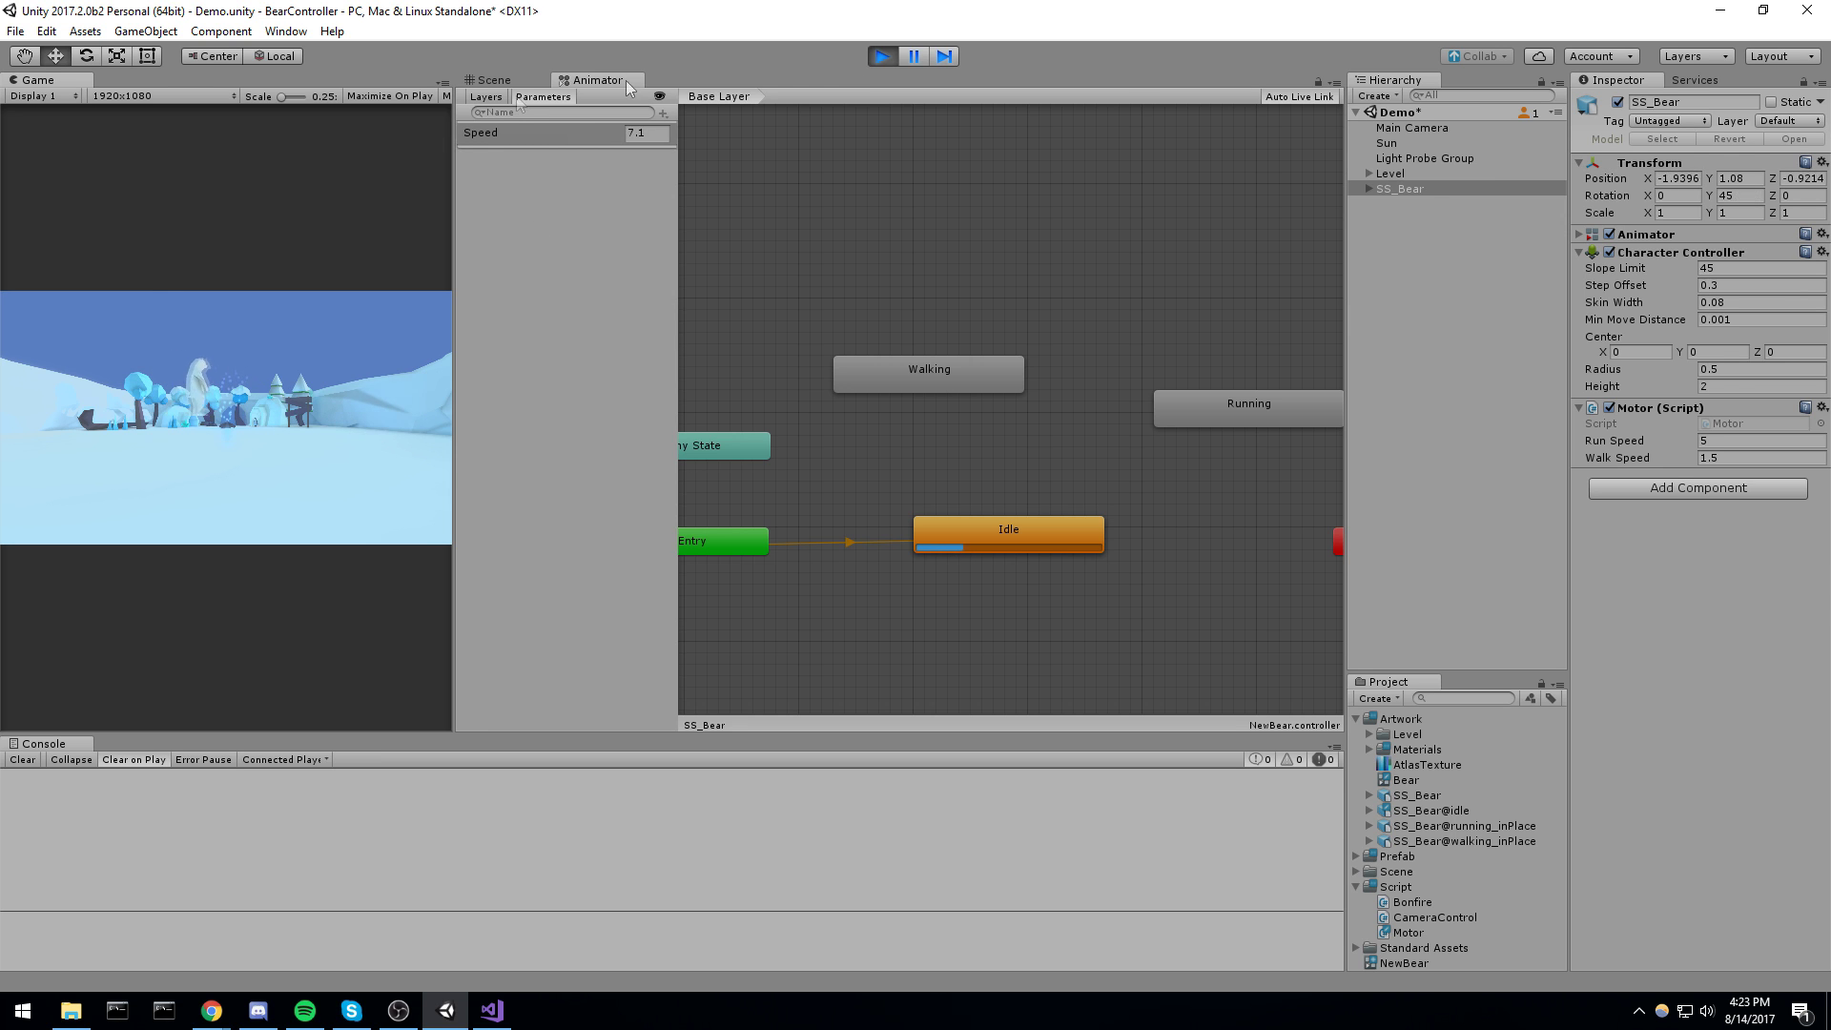
{"action": "key", "text": "shift+d"}
{"action": "key", "text": "shift+a"}
{"action": "key", "text": "shift+s"}
{"action": "key", "text": "shift+d"}
{"action": "key", "text": "a"}
{"action": "key", "text": "shift+a"}
{"action": "key", "text": "shift+d"}
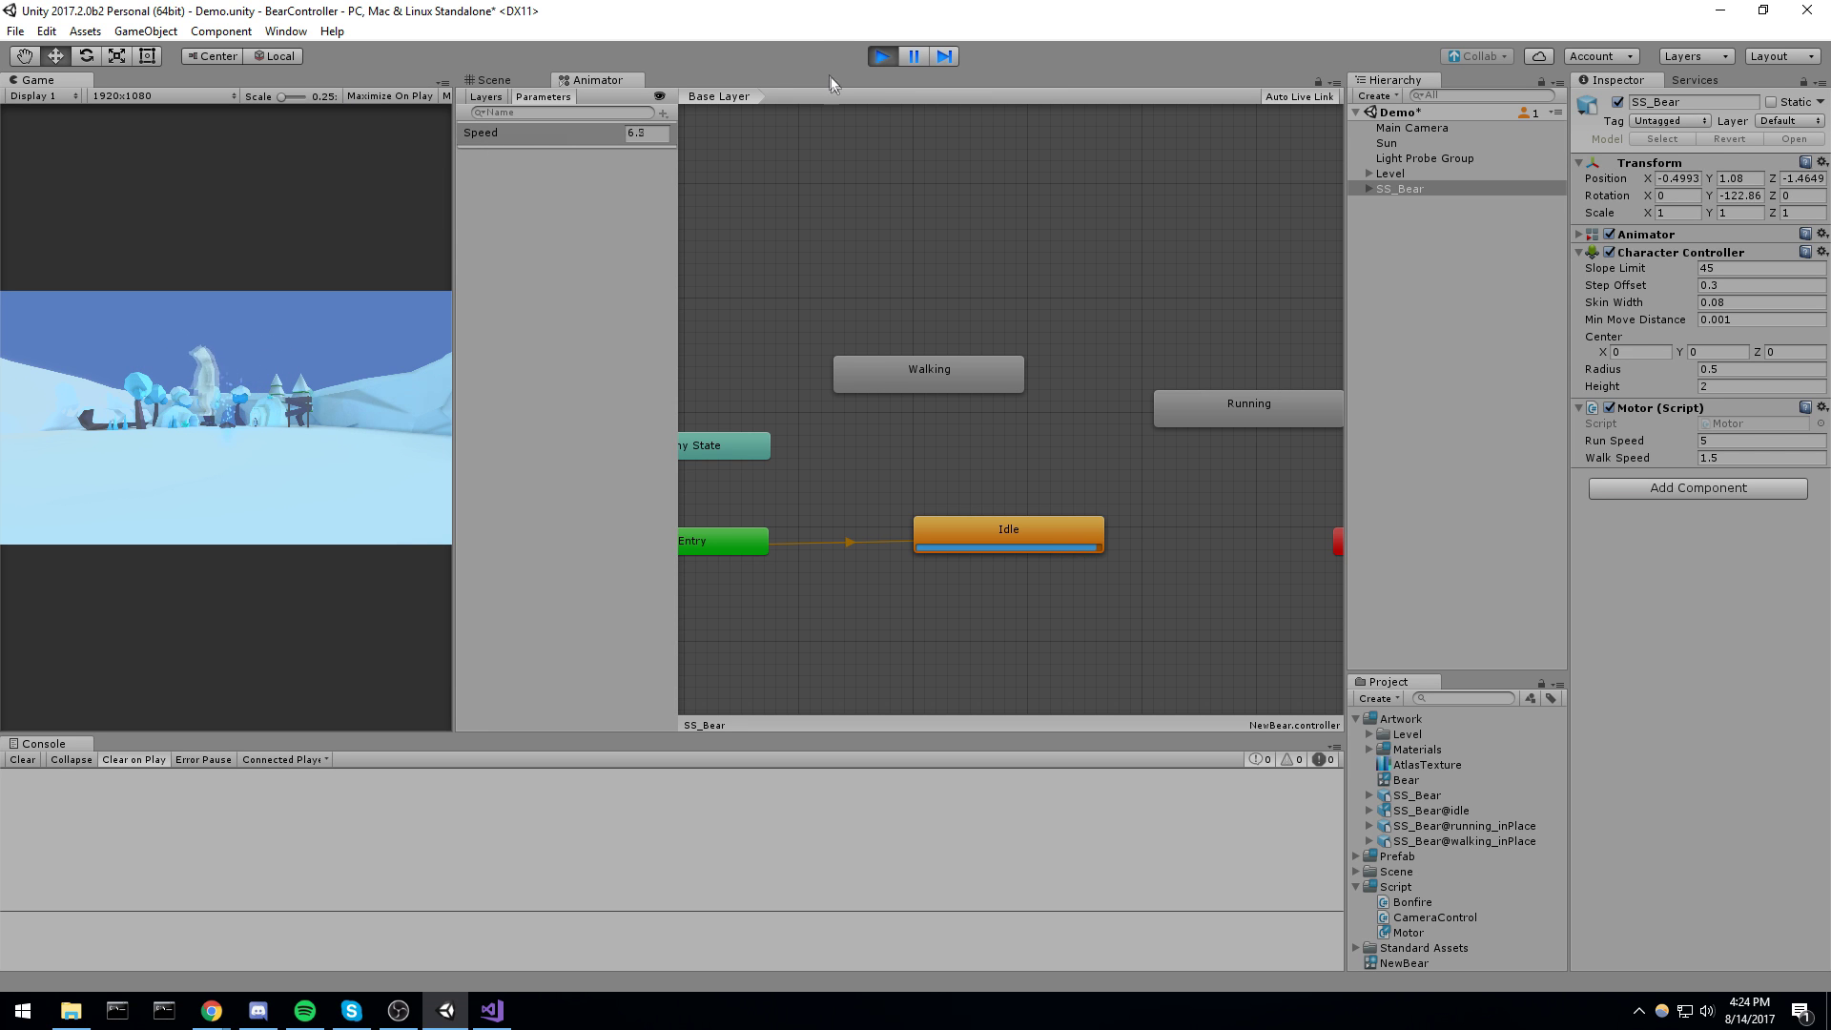
{"action": "key", "text": "ctrl+p"}
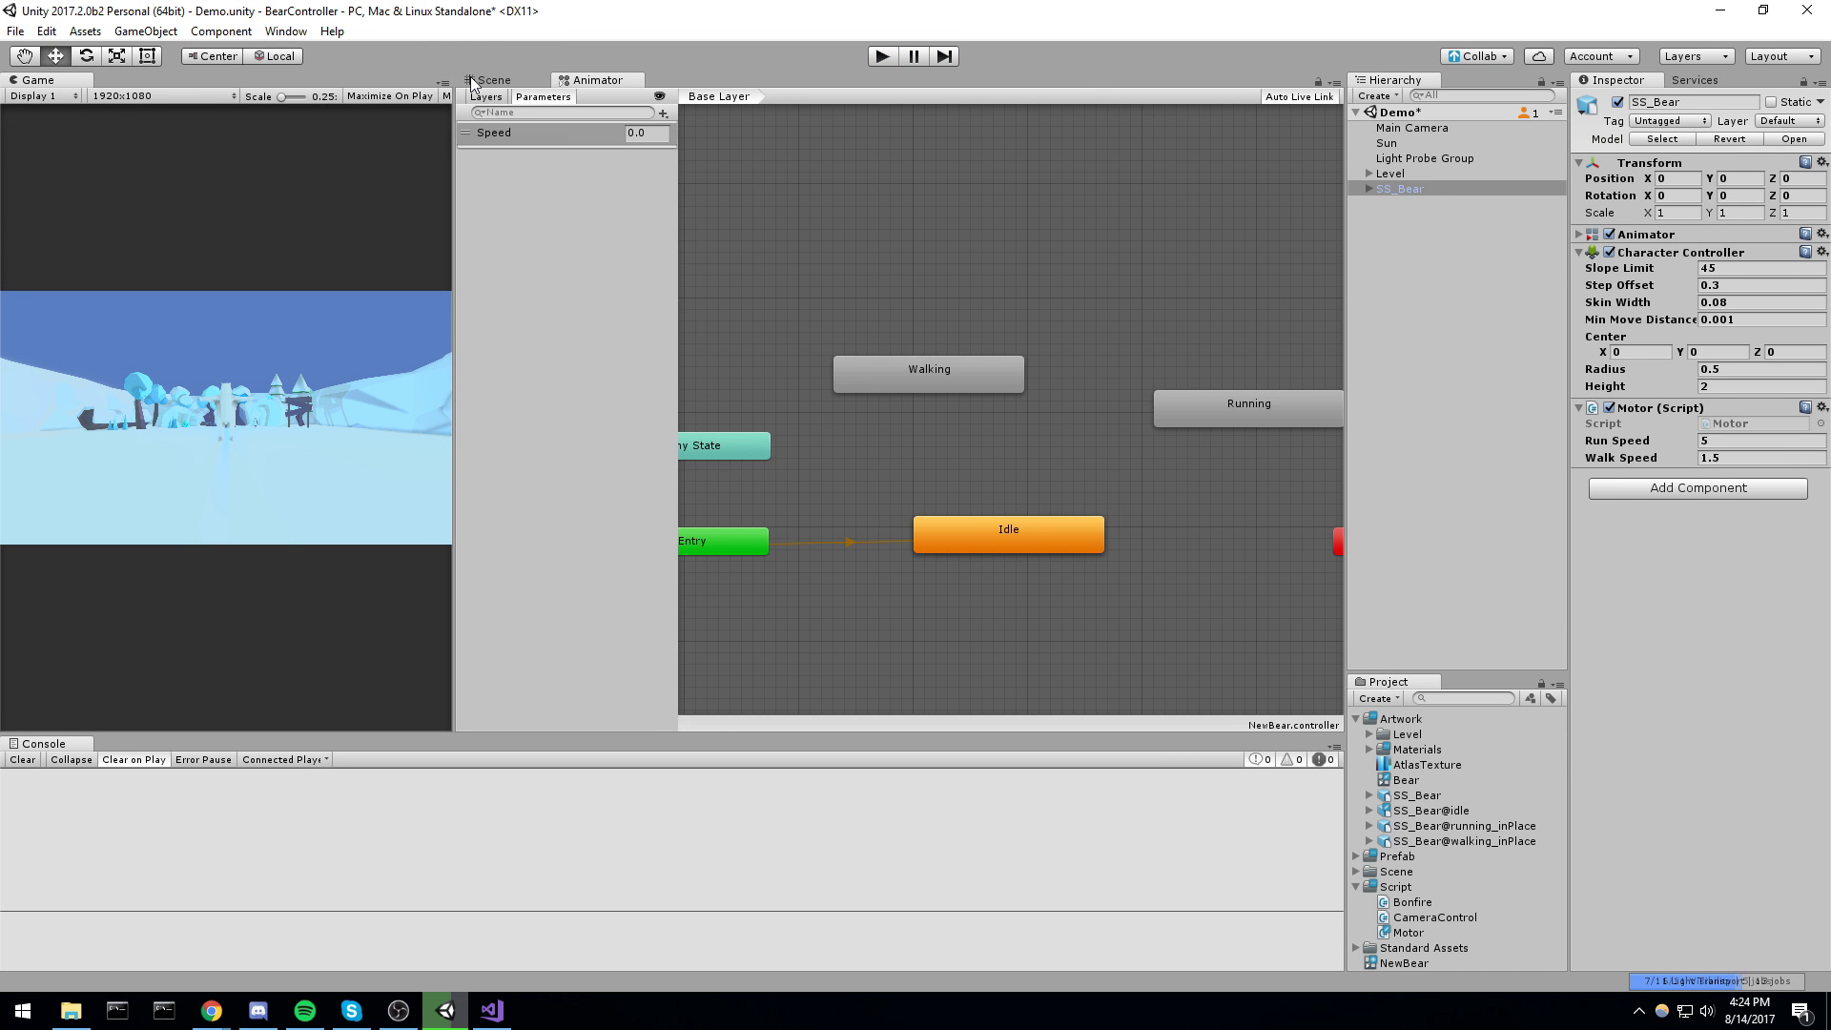
In the Scene view, check SS_Bear's collider and set its Character Controller center Y to 1.25
{"action": "left_click", "coordinate": [492, 80]}
{"action": "scroll", "coordinate": [1011, 391], "scroll_direction": "up", "scroll_amount": 8}
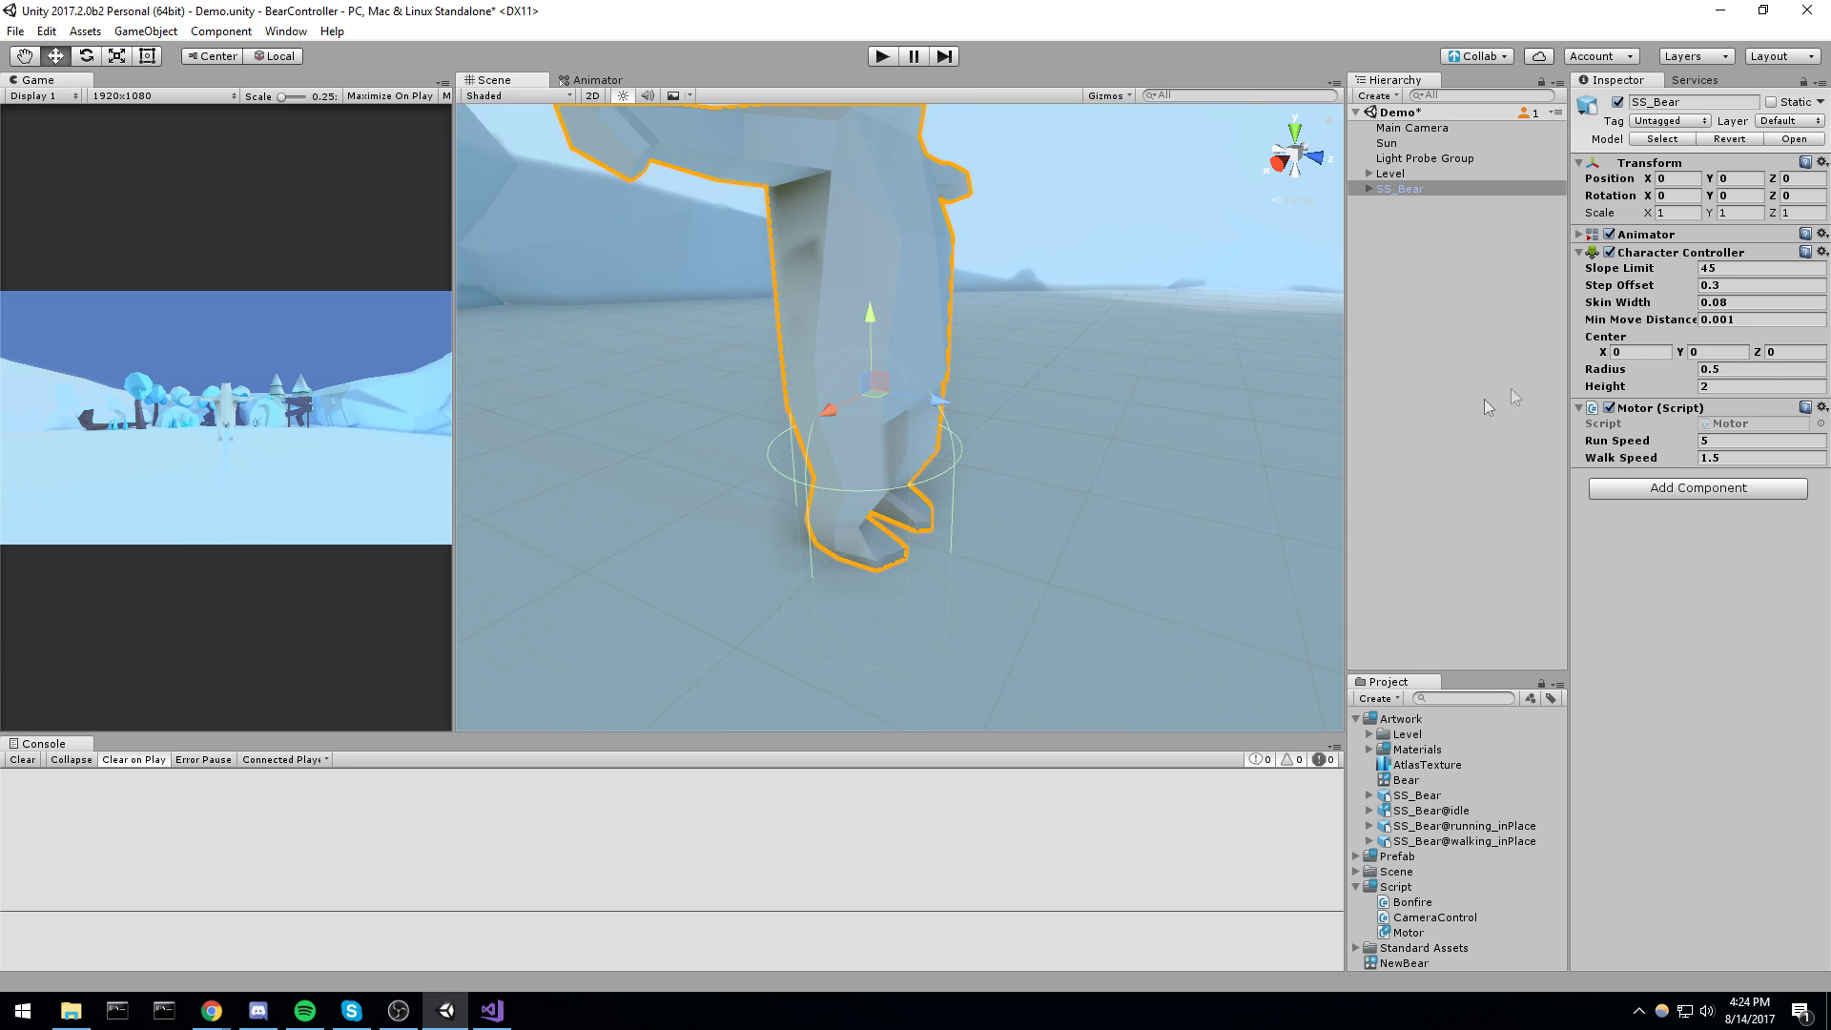
{"action": "left_click", "coordinate": [1695, 352]}
{"action": "type", "text": "1.25"}
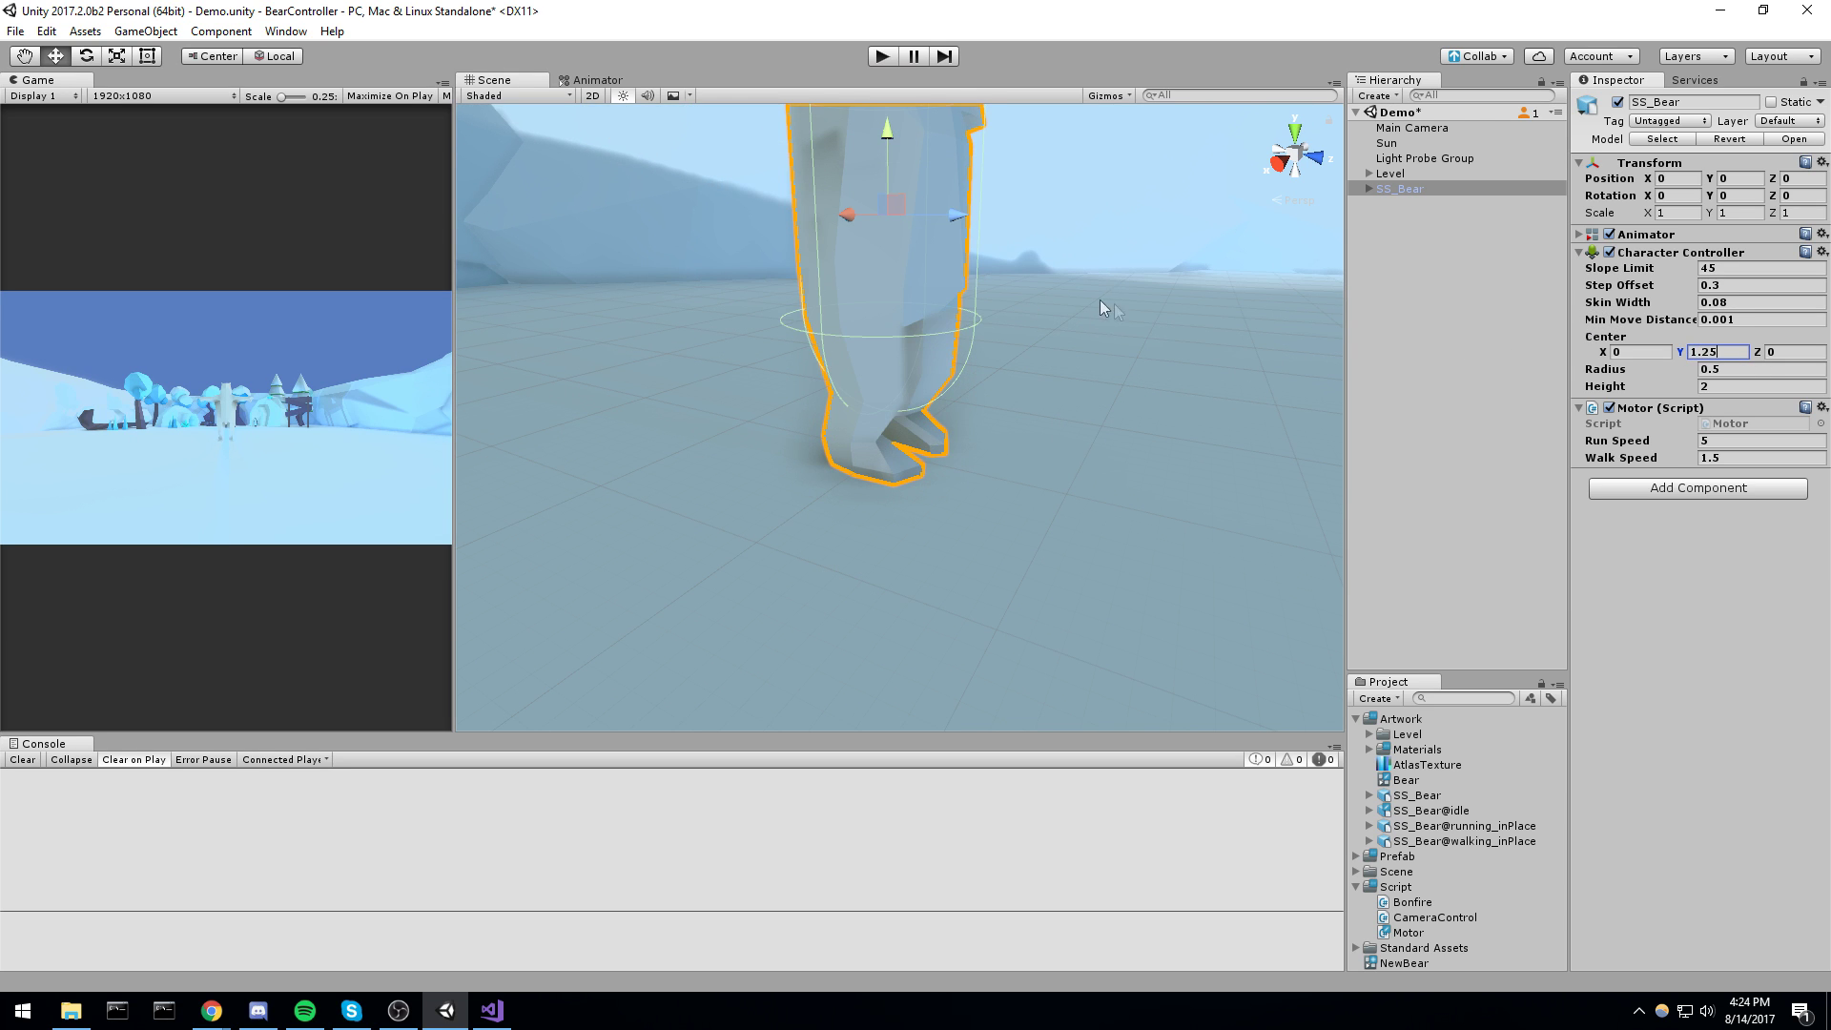
Play the scene briefly and move the bear to check its ground position with the adjusted collider
{"action": "left_click", "coordinate": [882, 56]}
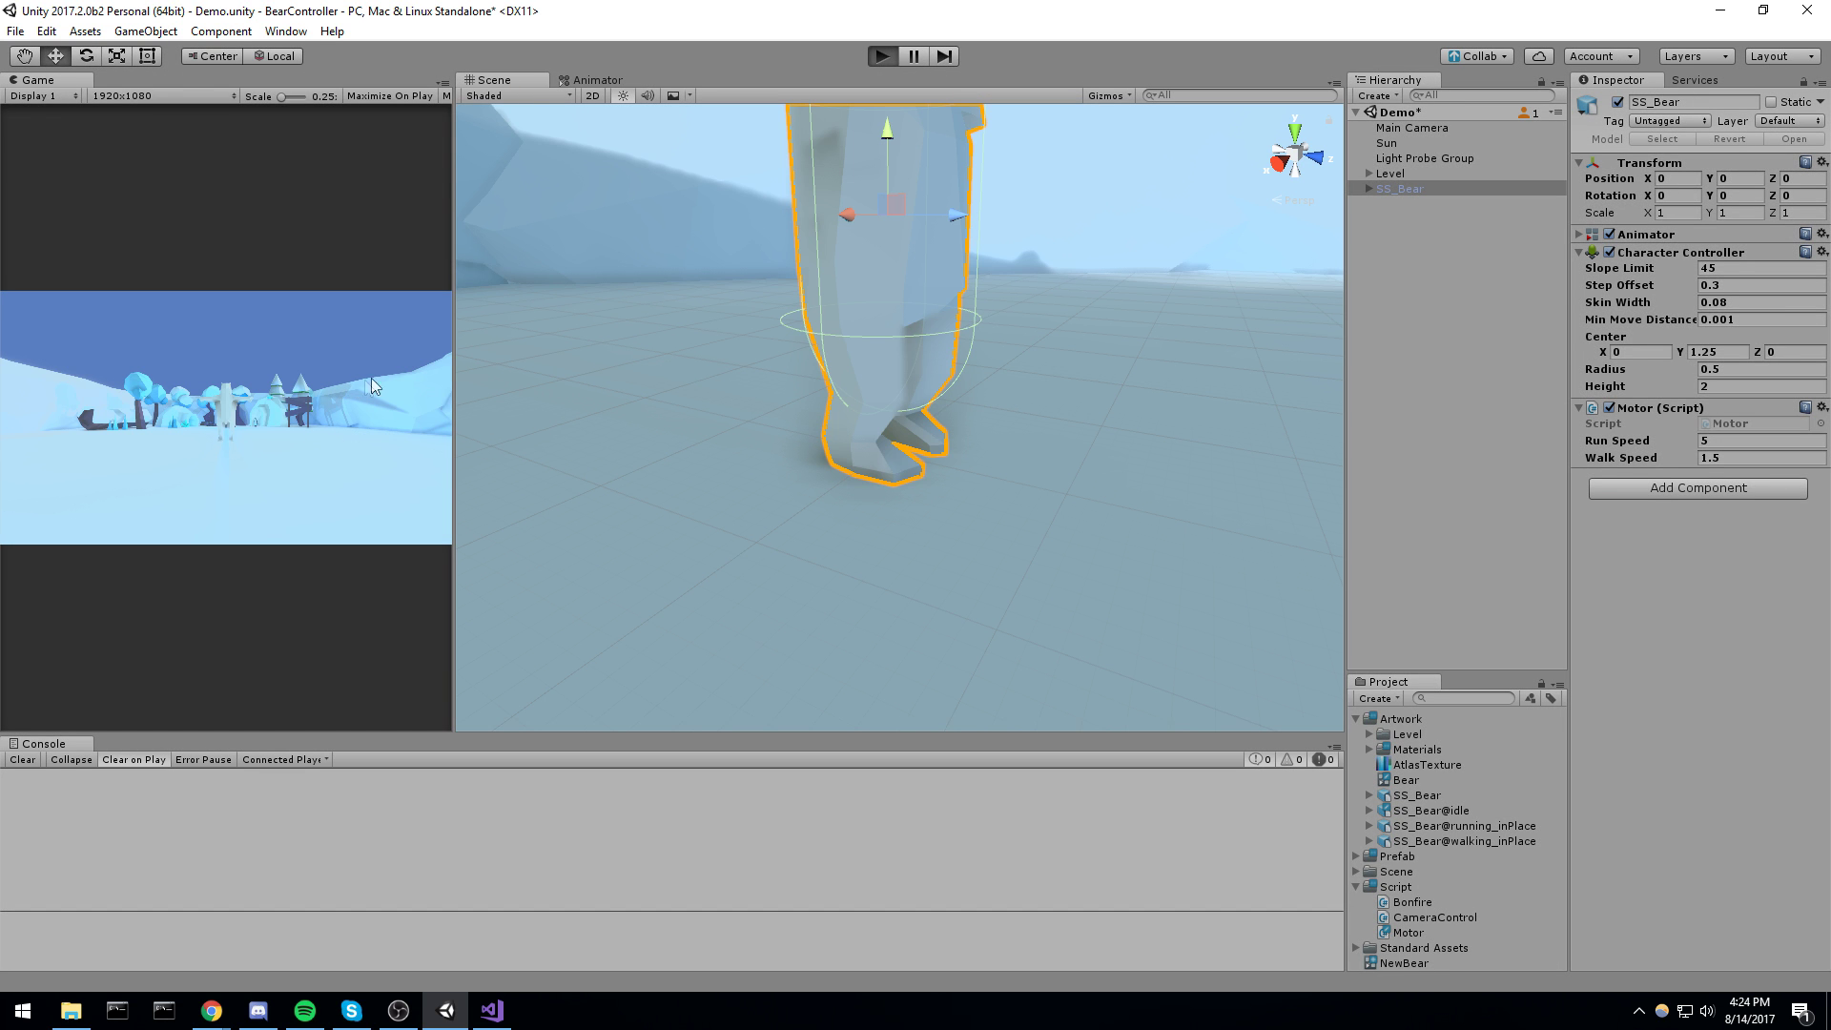
{"action": "key", "text": "s"}
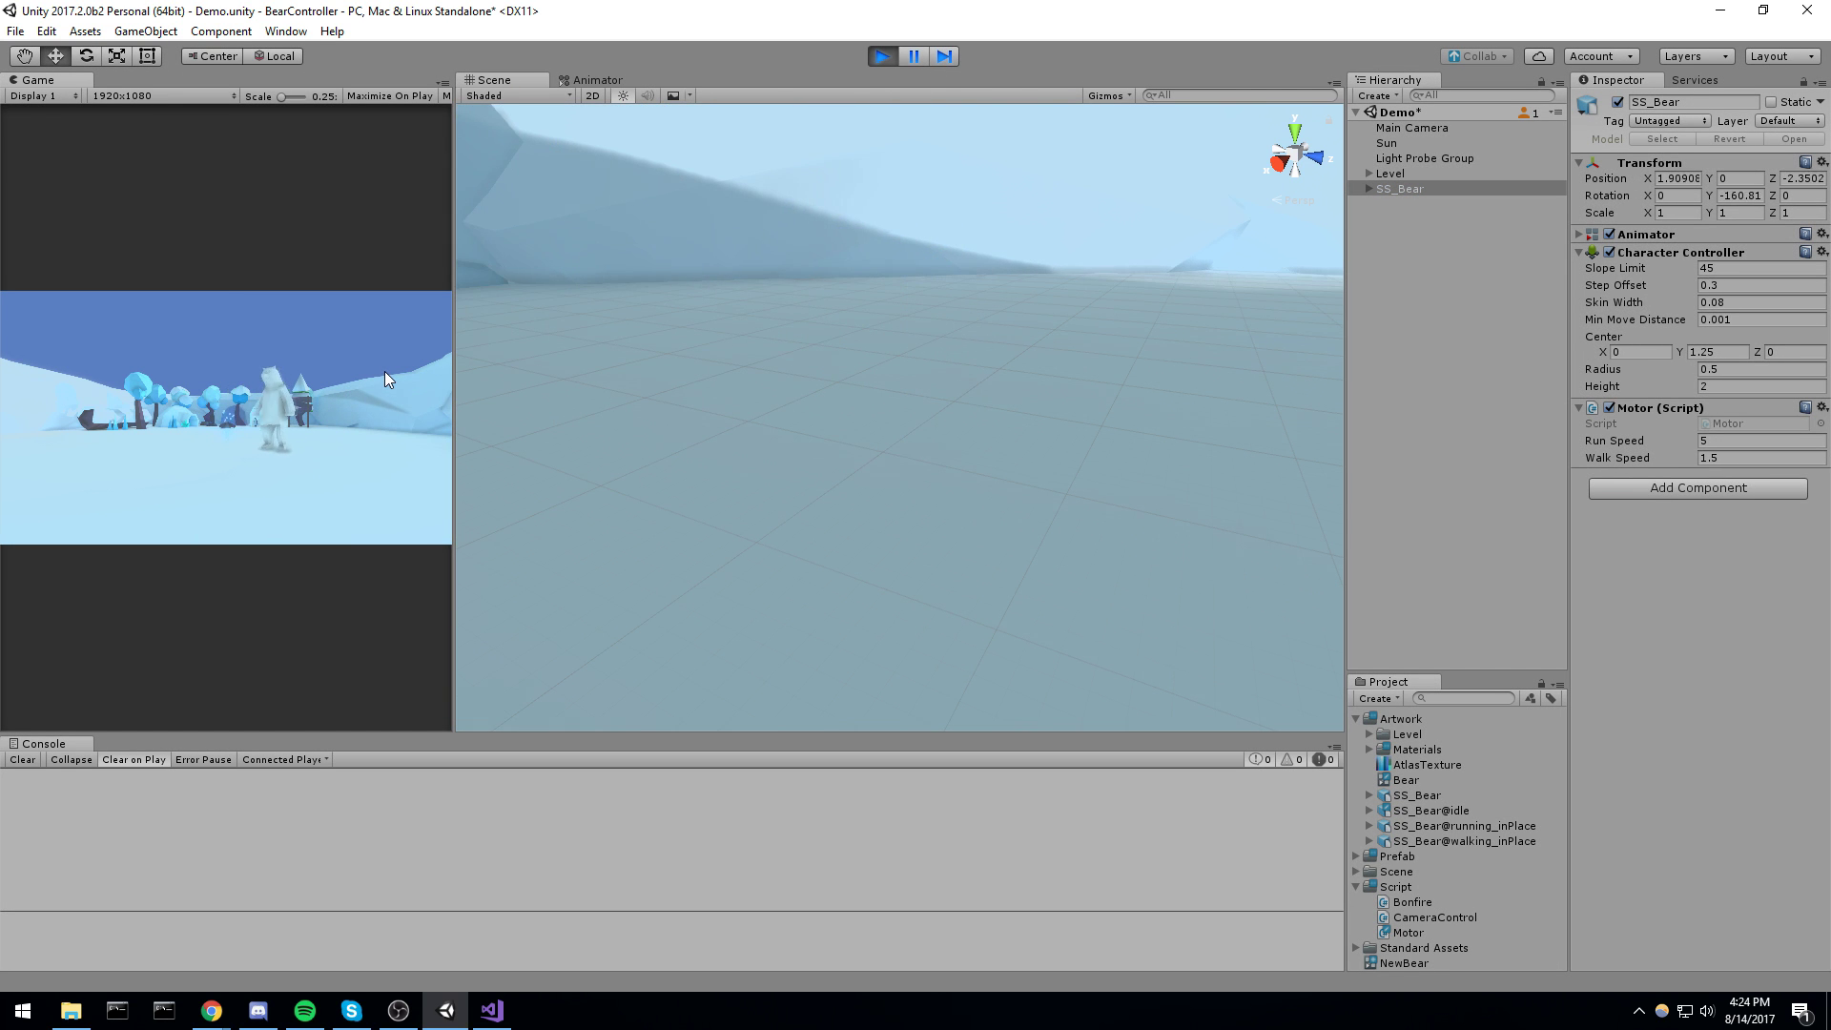
{"action": "key", "text": "ctrl+p"}
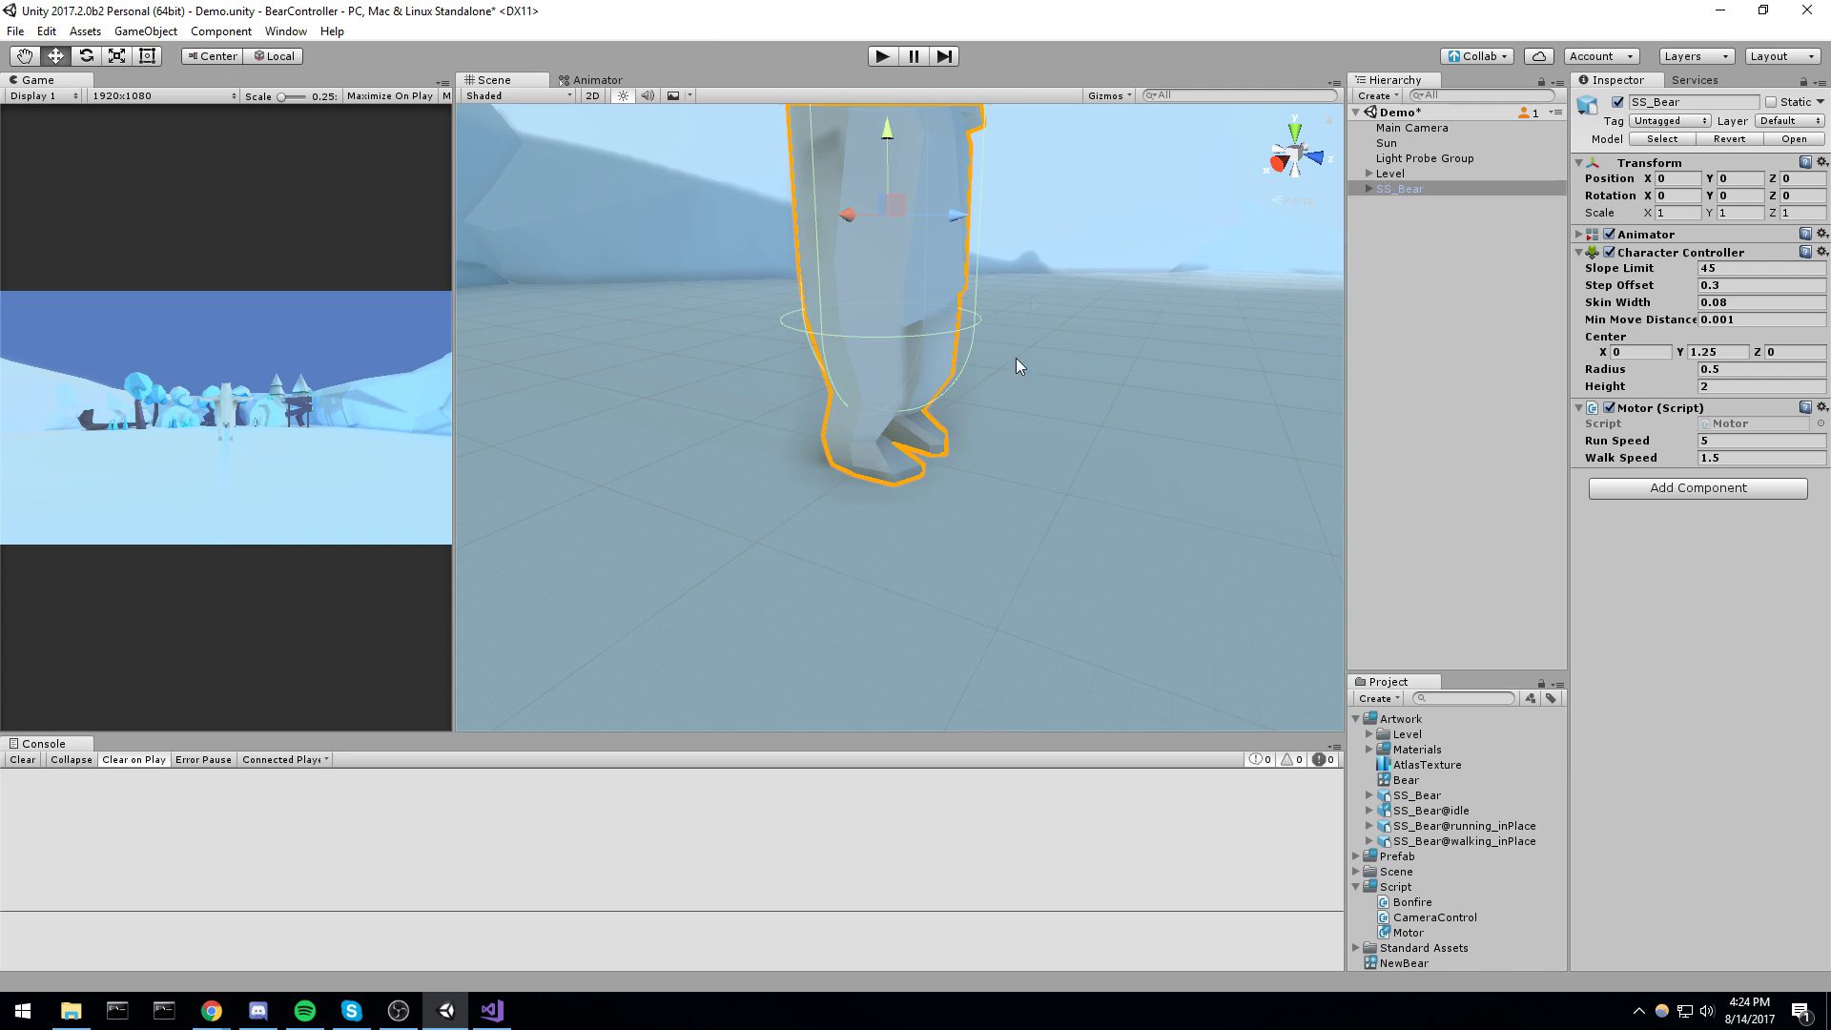
Return to the animator graph and place the Walking and Running states side by side above Idle
{"action": "left_click", "coordinate": [596, 80]}
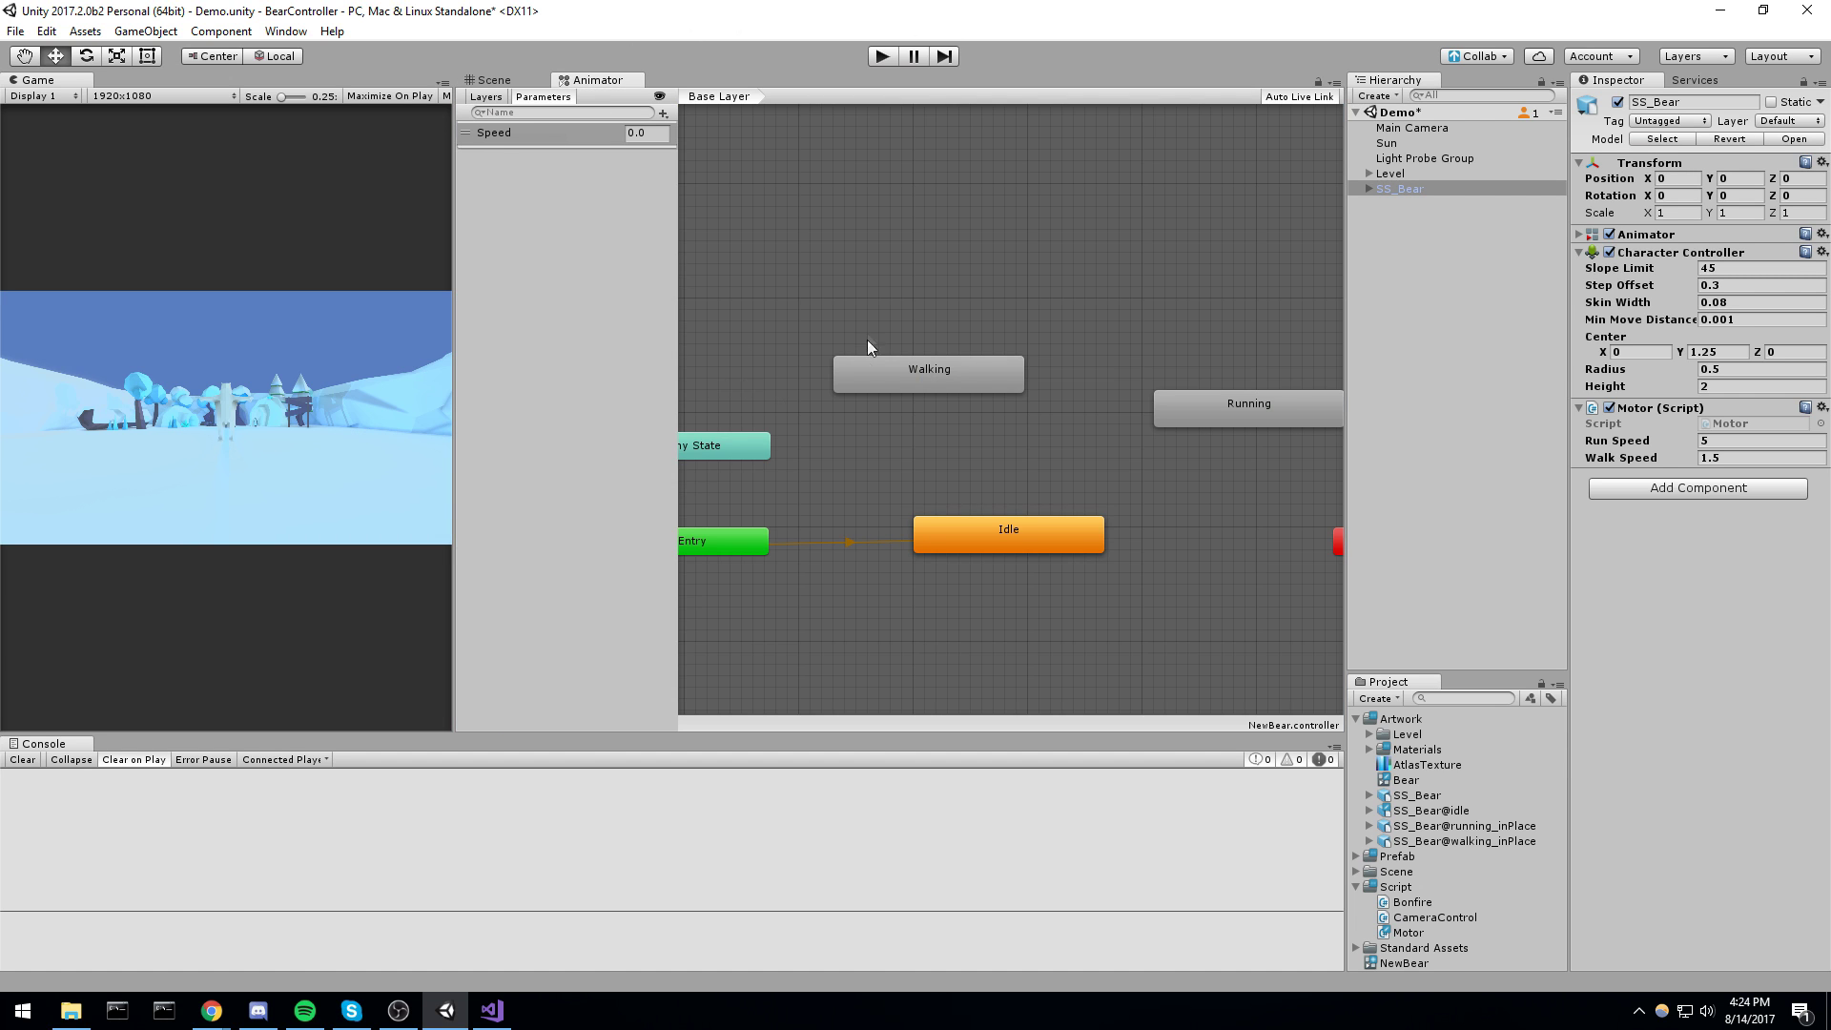
{"action": "left_click", "coordinate": [1072, 431]}
{"action": "left_click_drag", "start_coordinate": [976, 387], "coordinate": [965, 455]}
{"action": "left_click_drag", "start_coordinate": [1216, 408], "coordinate": [1090, 442]}
Create a transition from the Idle state to the Walking state
{"action": "left_click", "coordinate": [1034, 532]}
{"action": "right_click", "coordinate": [1007, 537]}
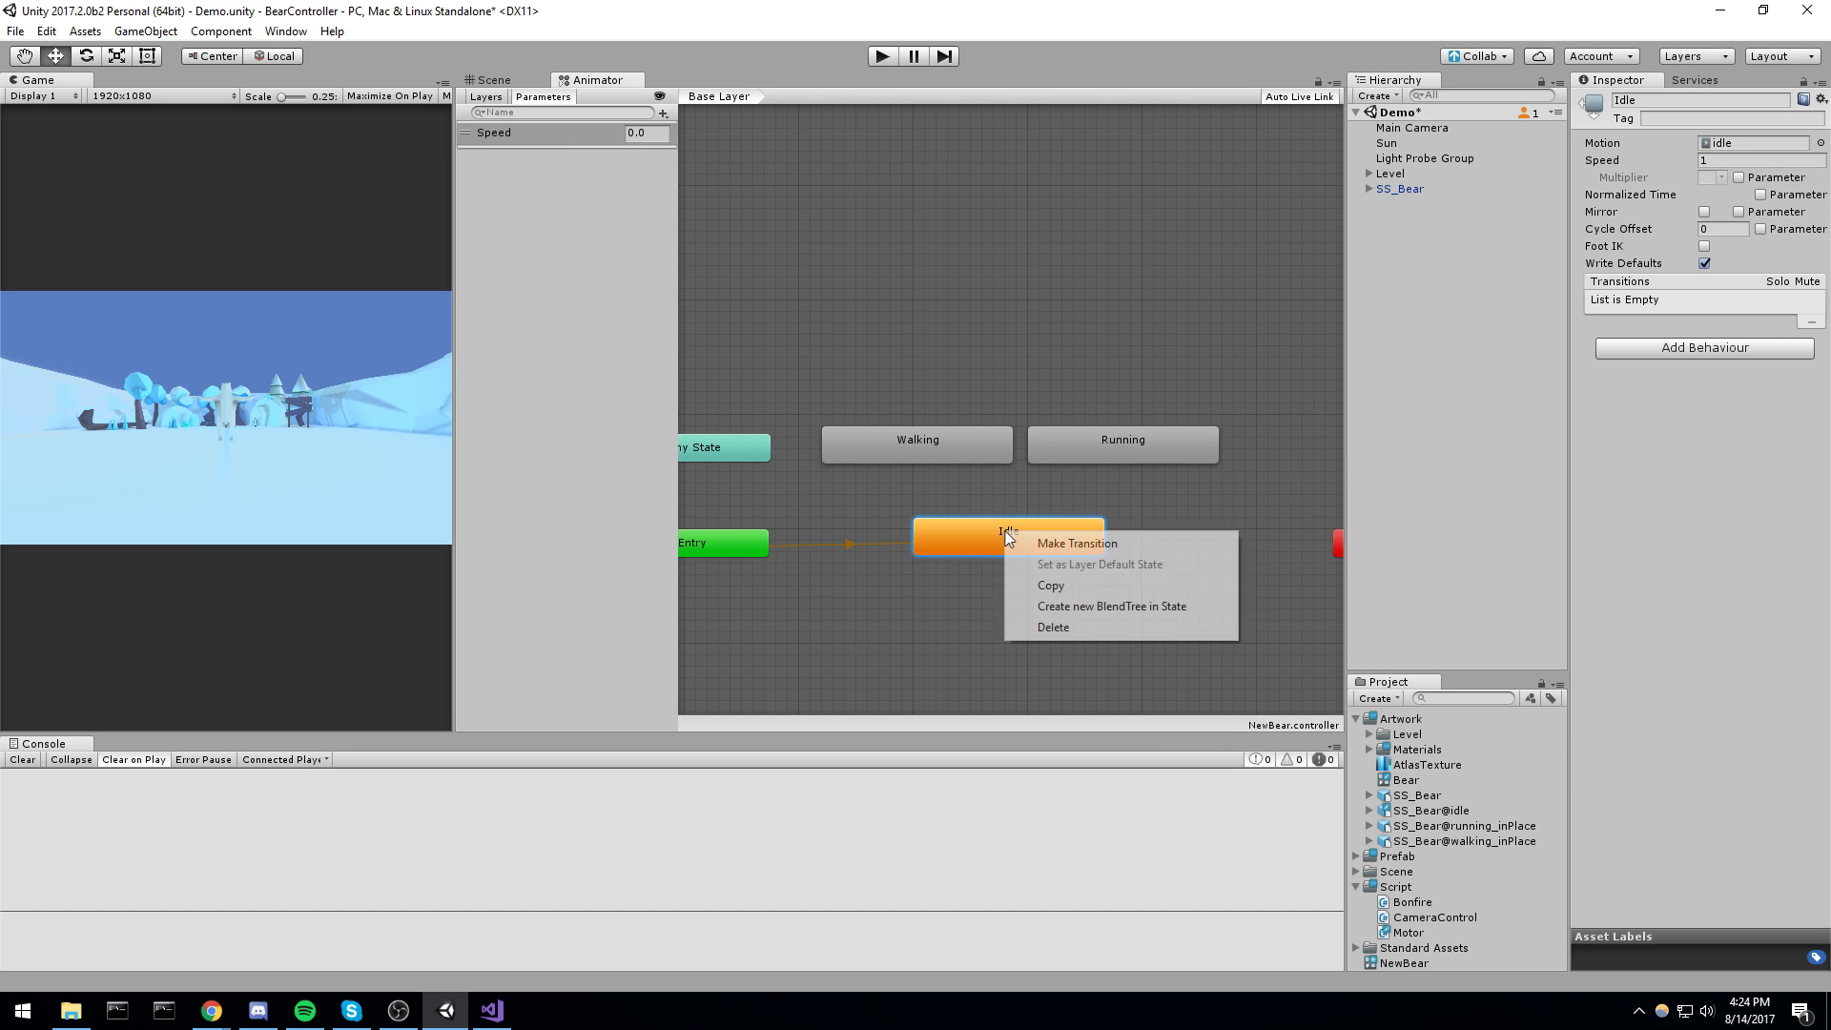
{"action": "left_click", "coordinate": [1081, 546]}
{"action": "left_click", "coordinate": [940, 444]}
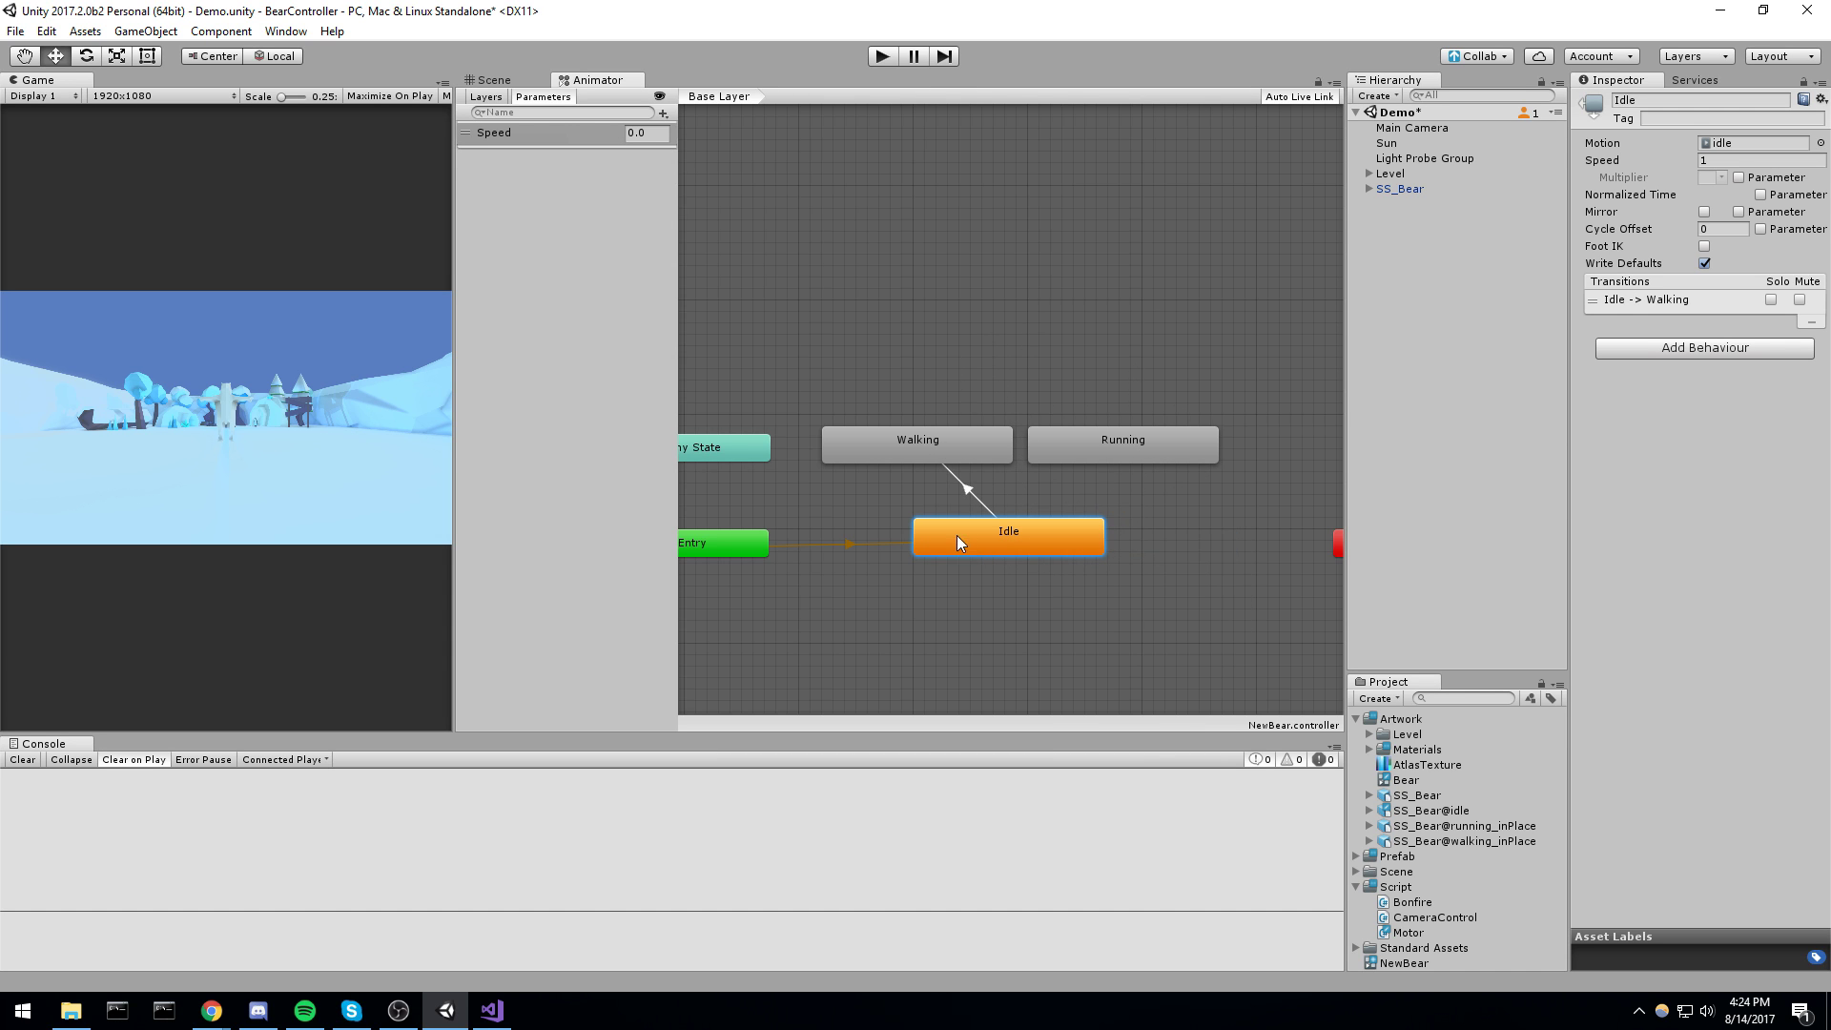
Give the Idle to Walking transition a Speed Greater 0.2 condition and disable its exit time
{"action": "left_click", "coordinate": [965, 486]}
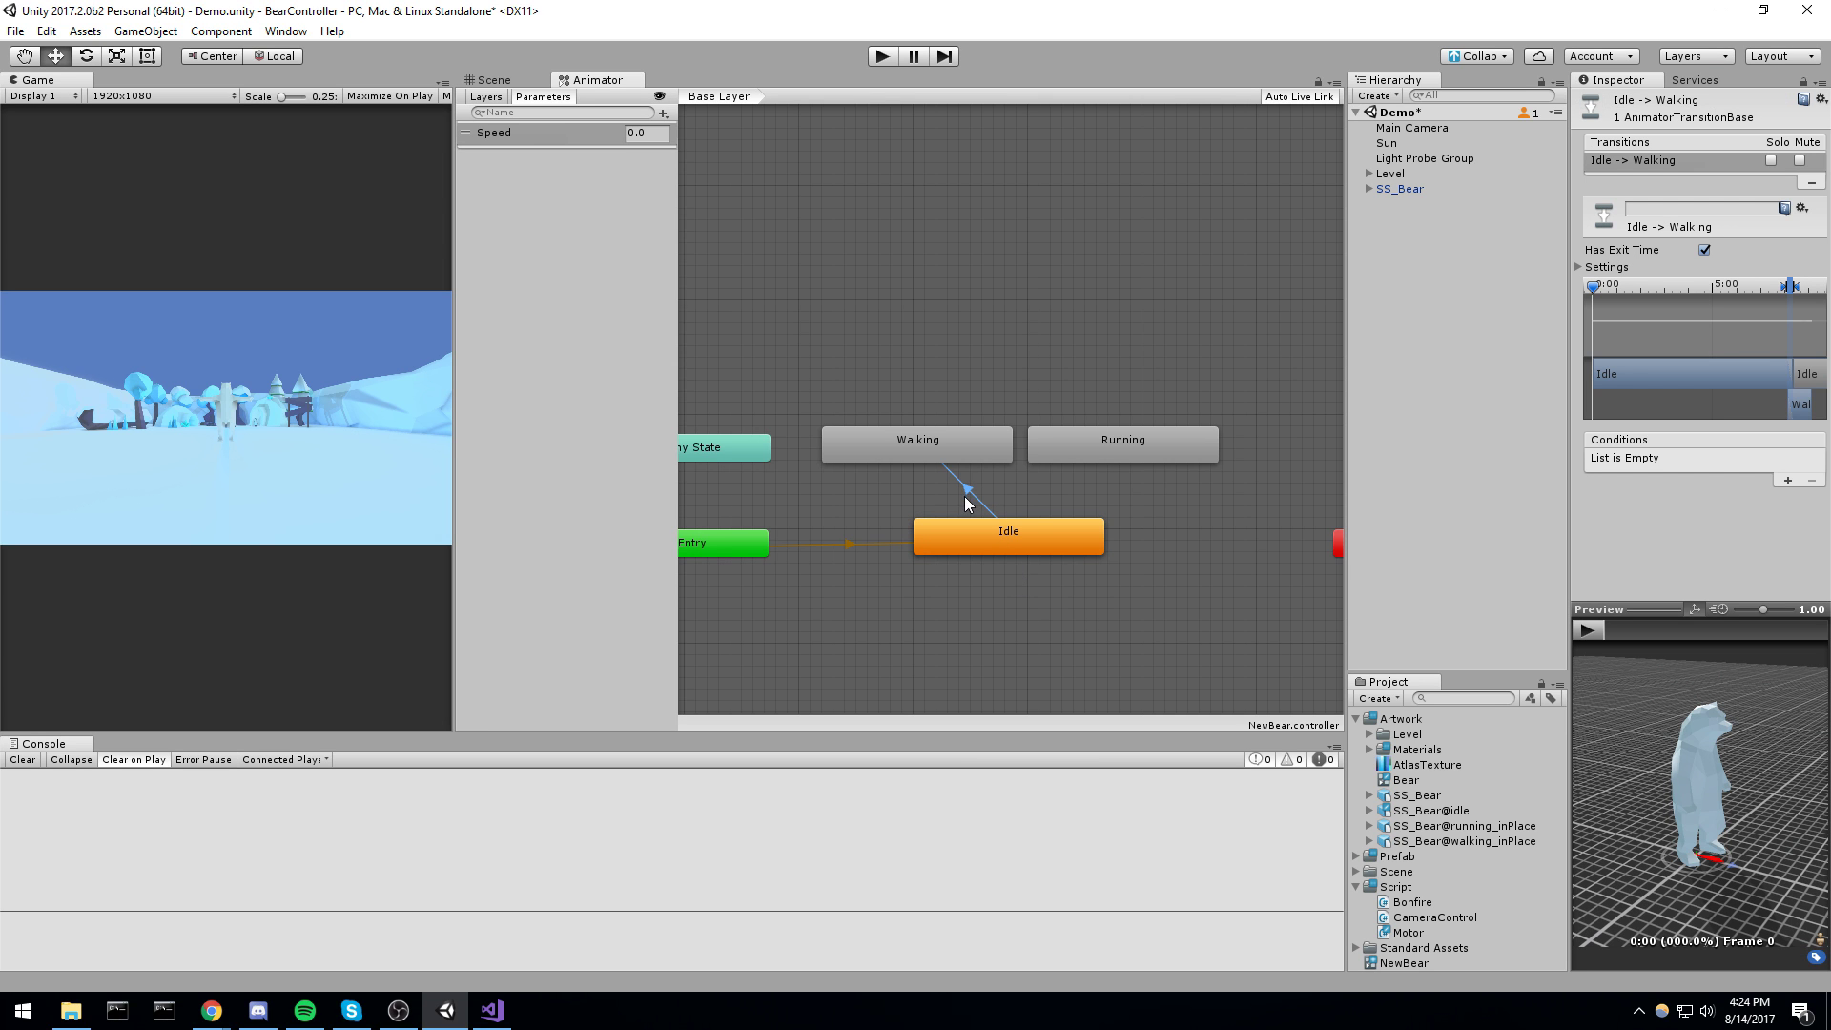
{"action": "left_click", "coordinate": [1788, 480]}
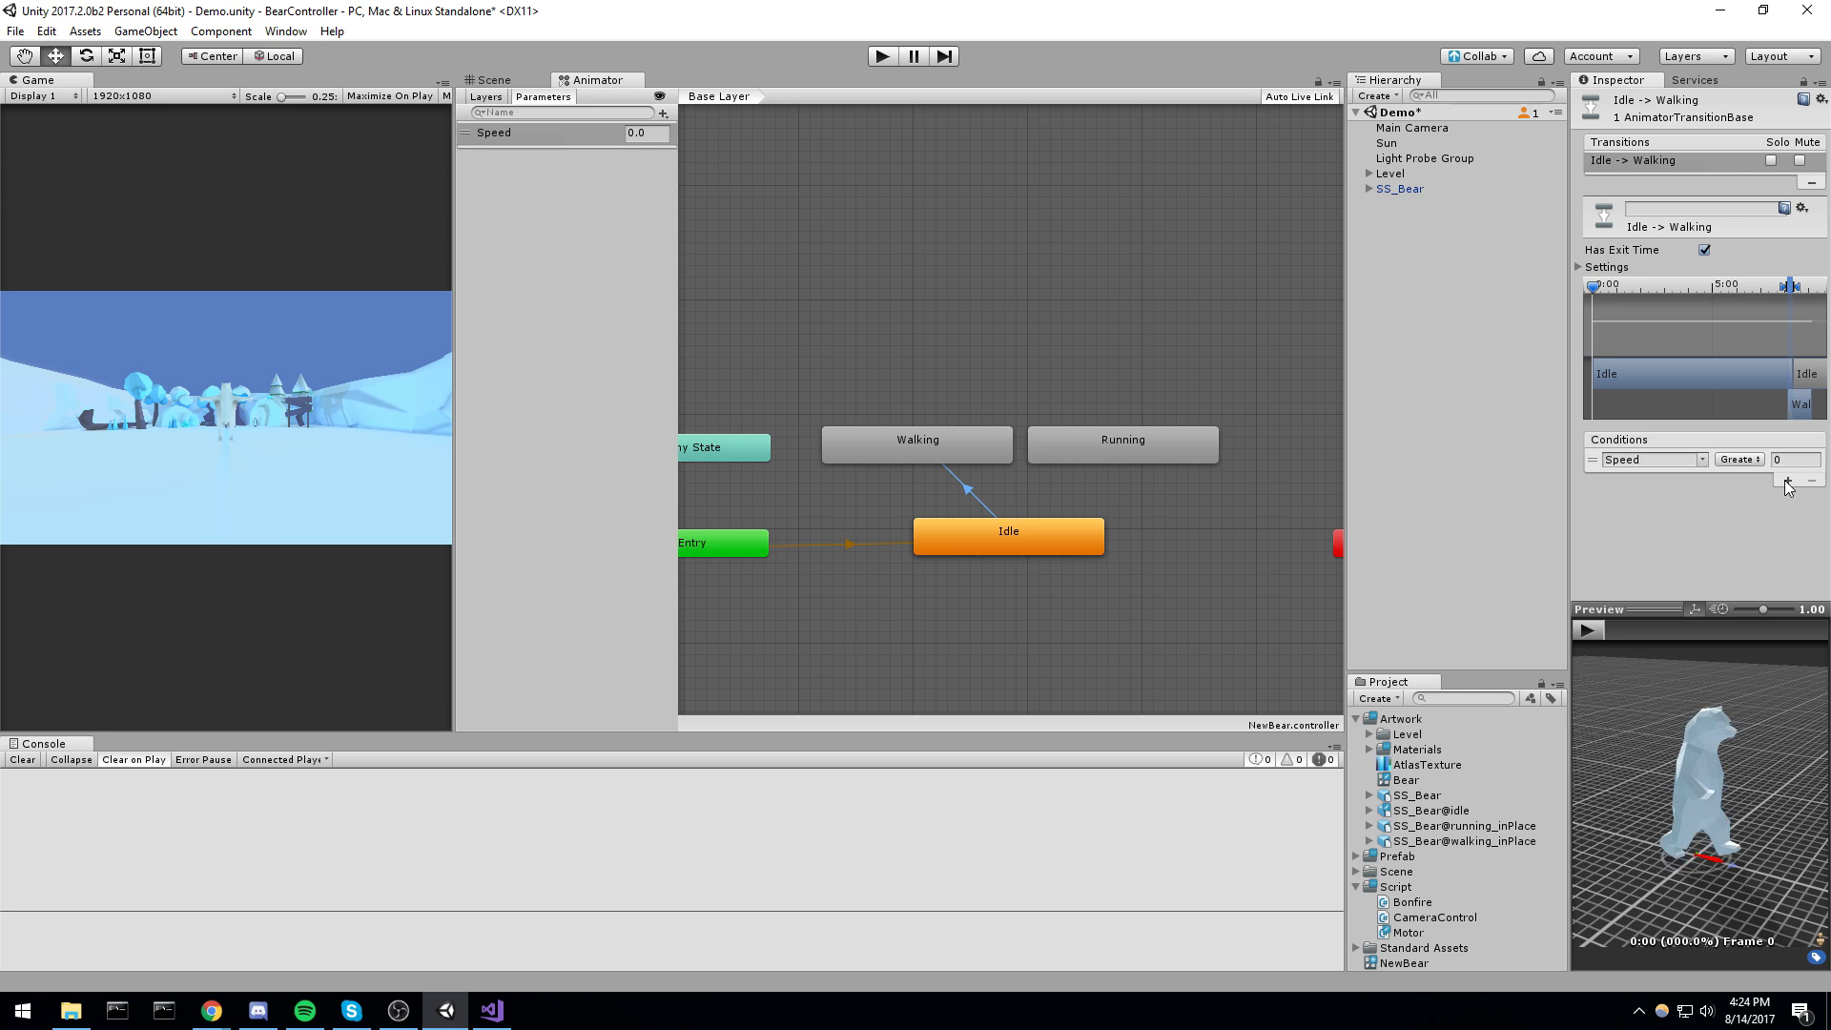
{"action": "left_click", "coordinate": [1783, 460]}
{"action": "middle_click_drag", "start_coordinate": [1180, 535], "coordinate": [1207, 490]}
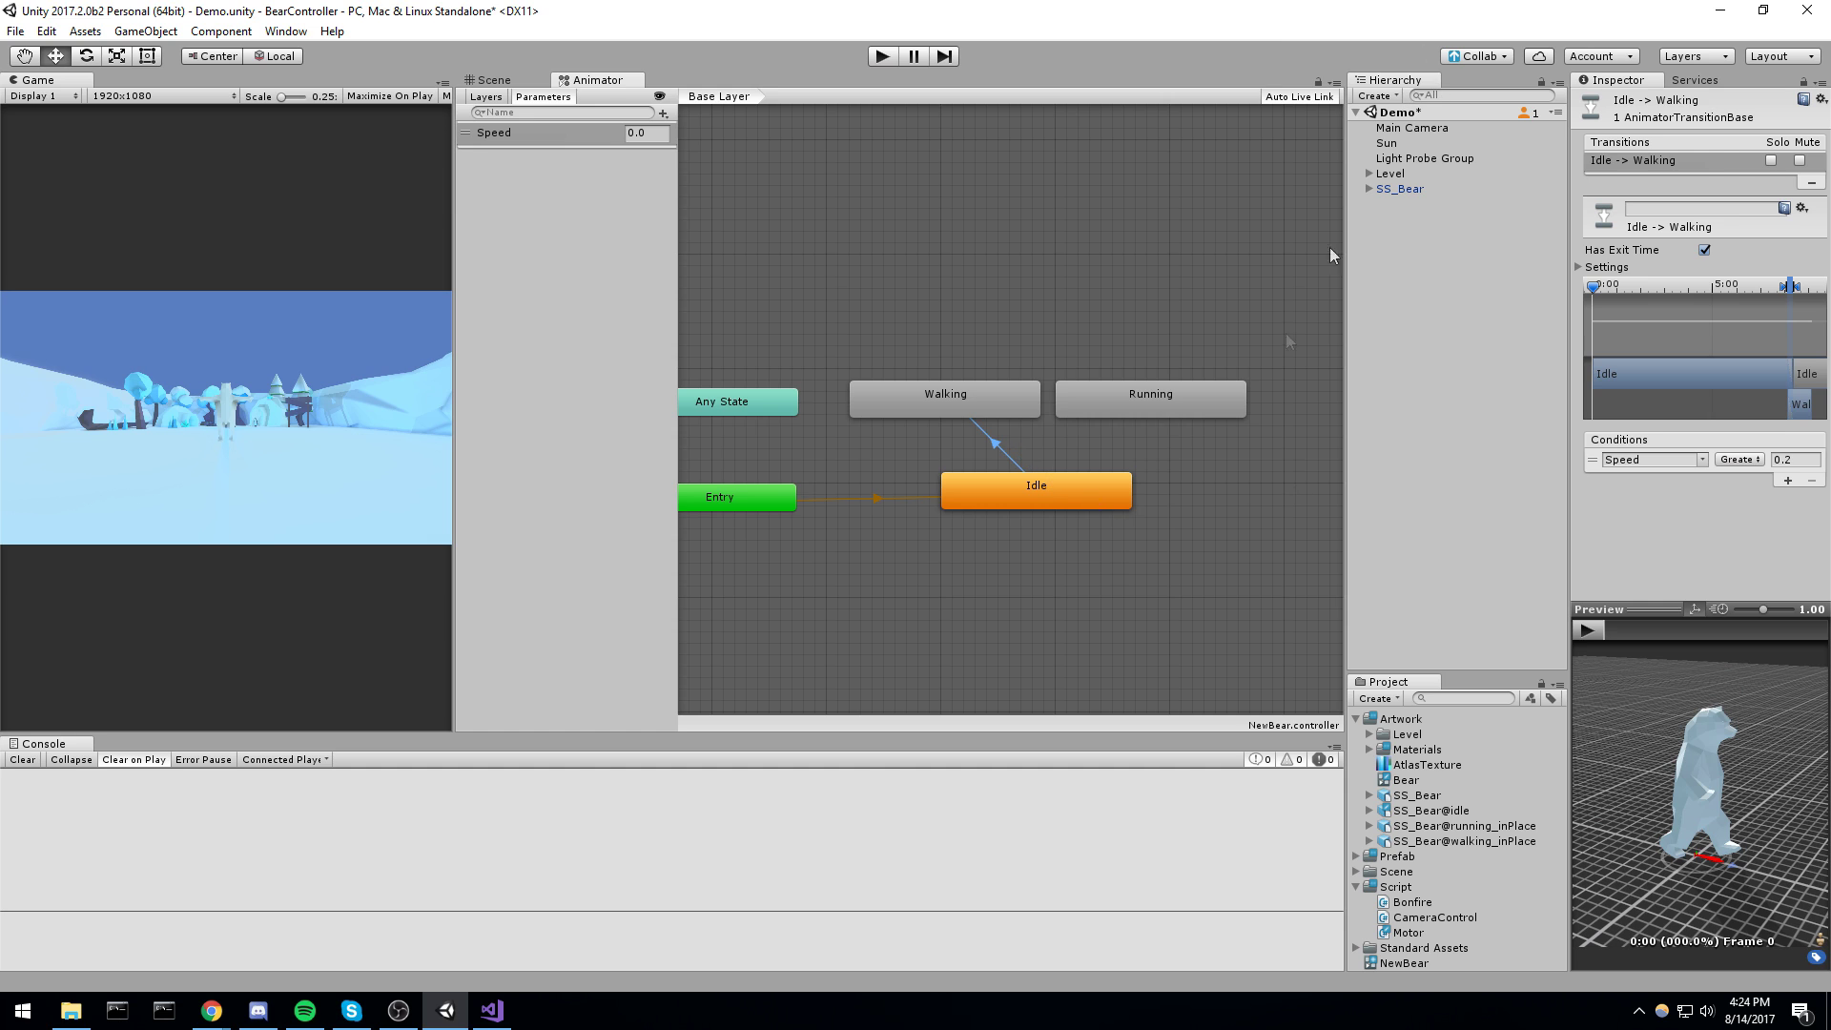
{"action": "left_click", "coordinate": [1065, 496]}
{"action": "left_click", "coordinate": [1001, 448]}
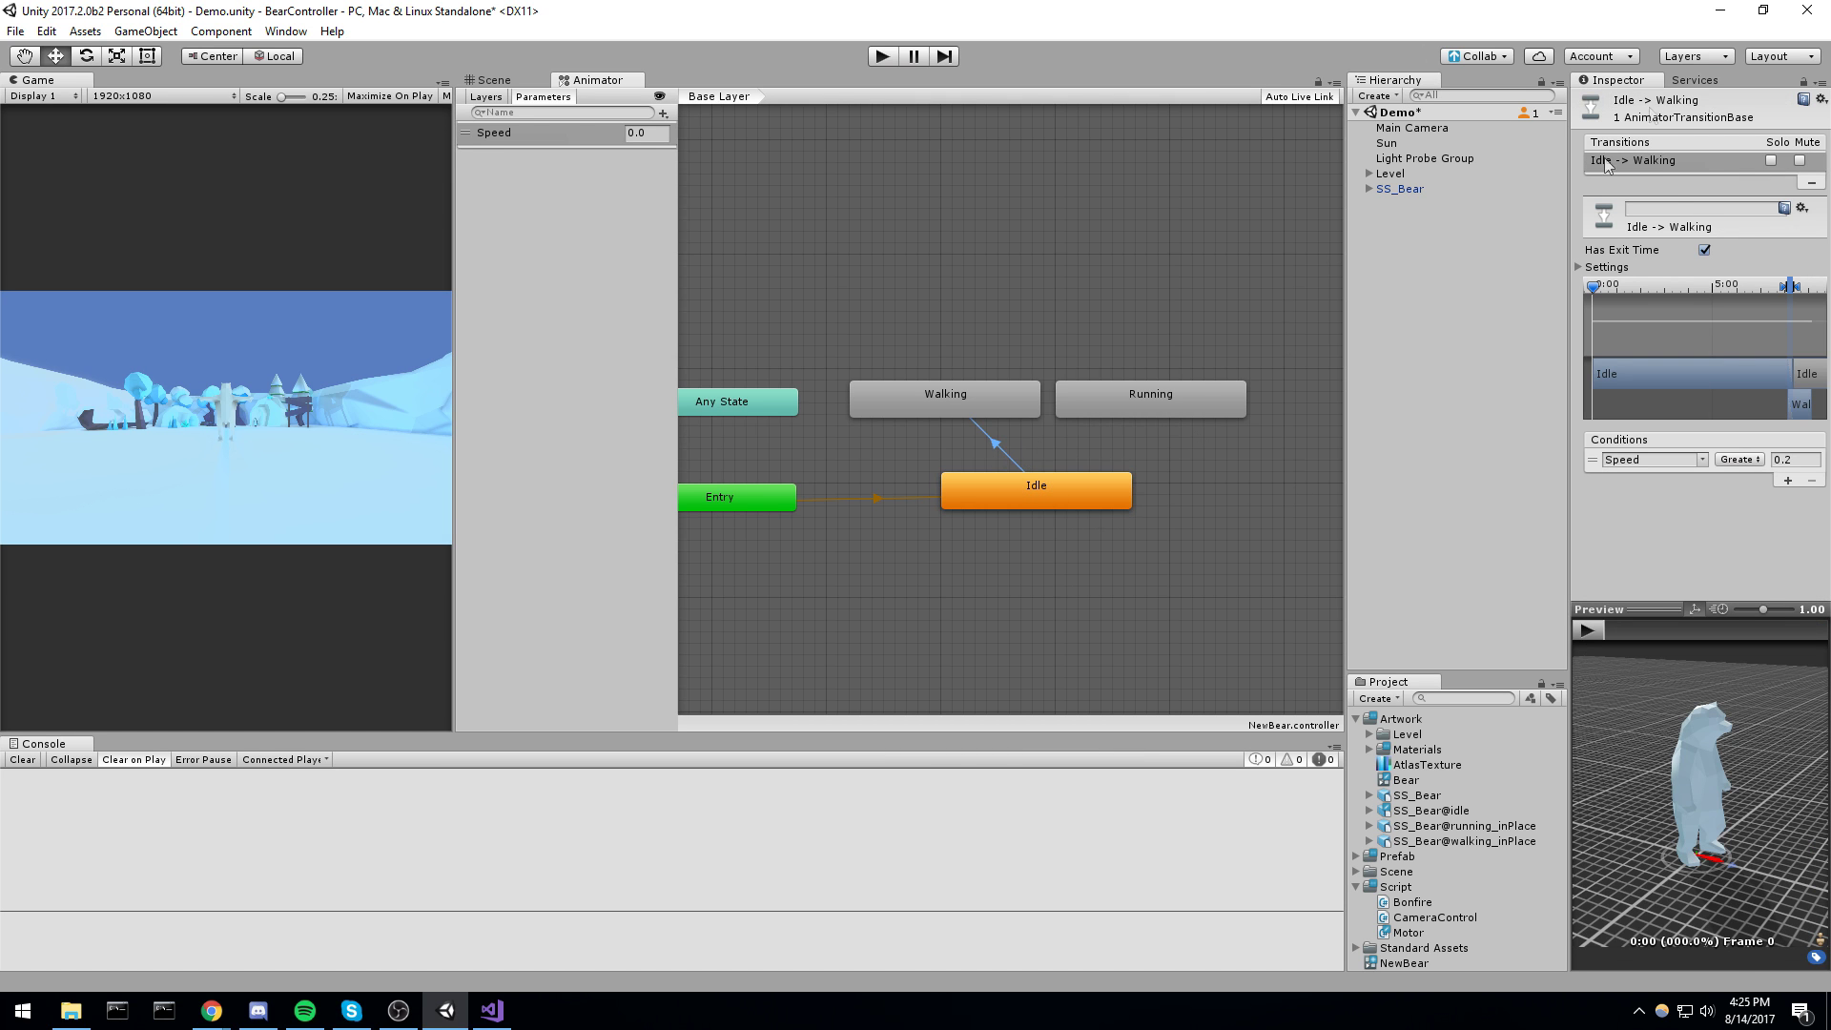
{"action": "left_click", "coordinate": [1705, 249]}
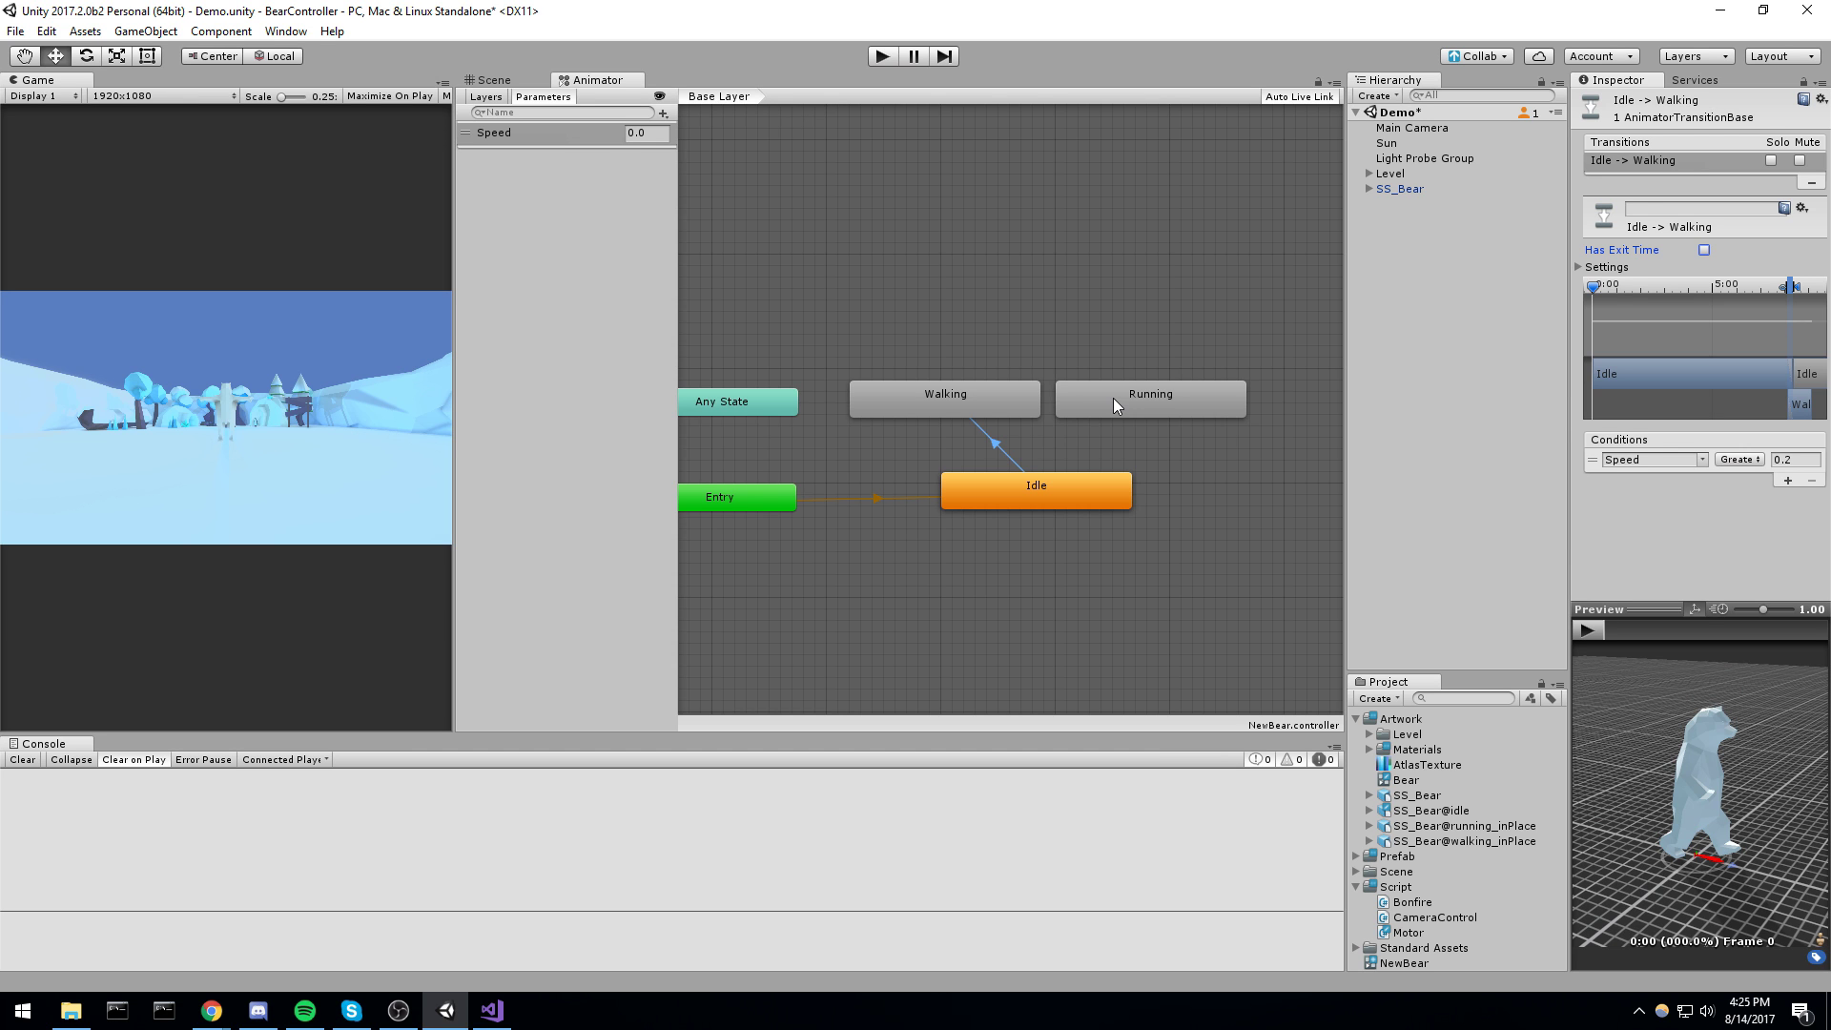
Play the scene and move the bear to test the Idle to Walking transition, and stop it
{"action": "left_click", "coordinate": [982, 398]}
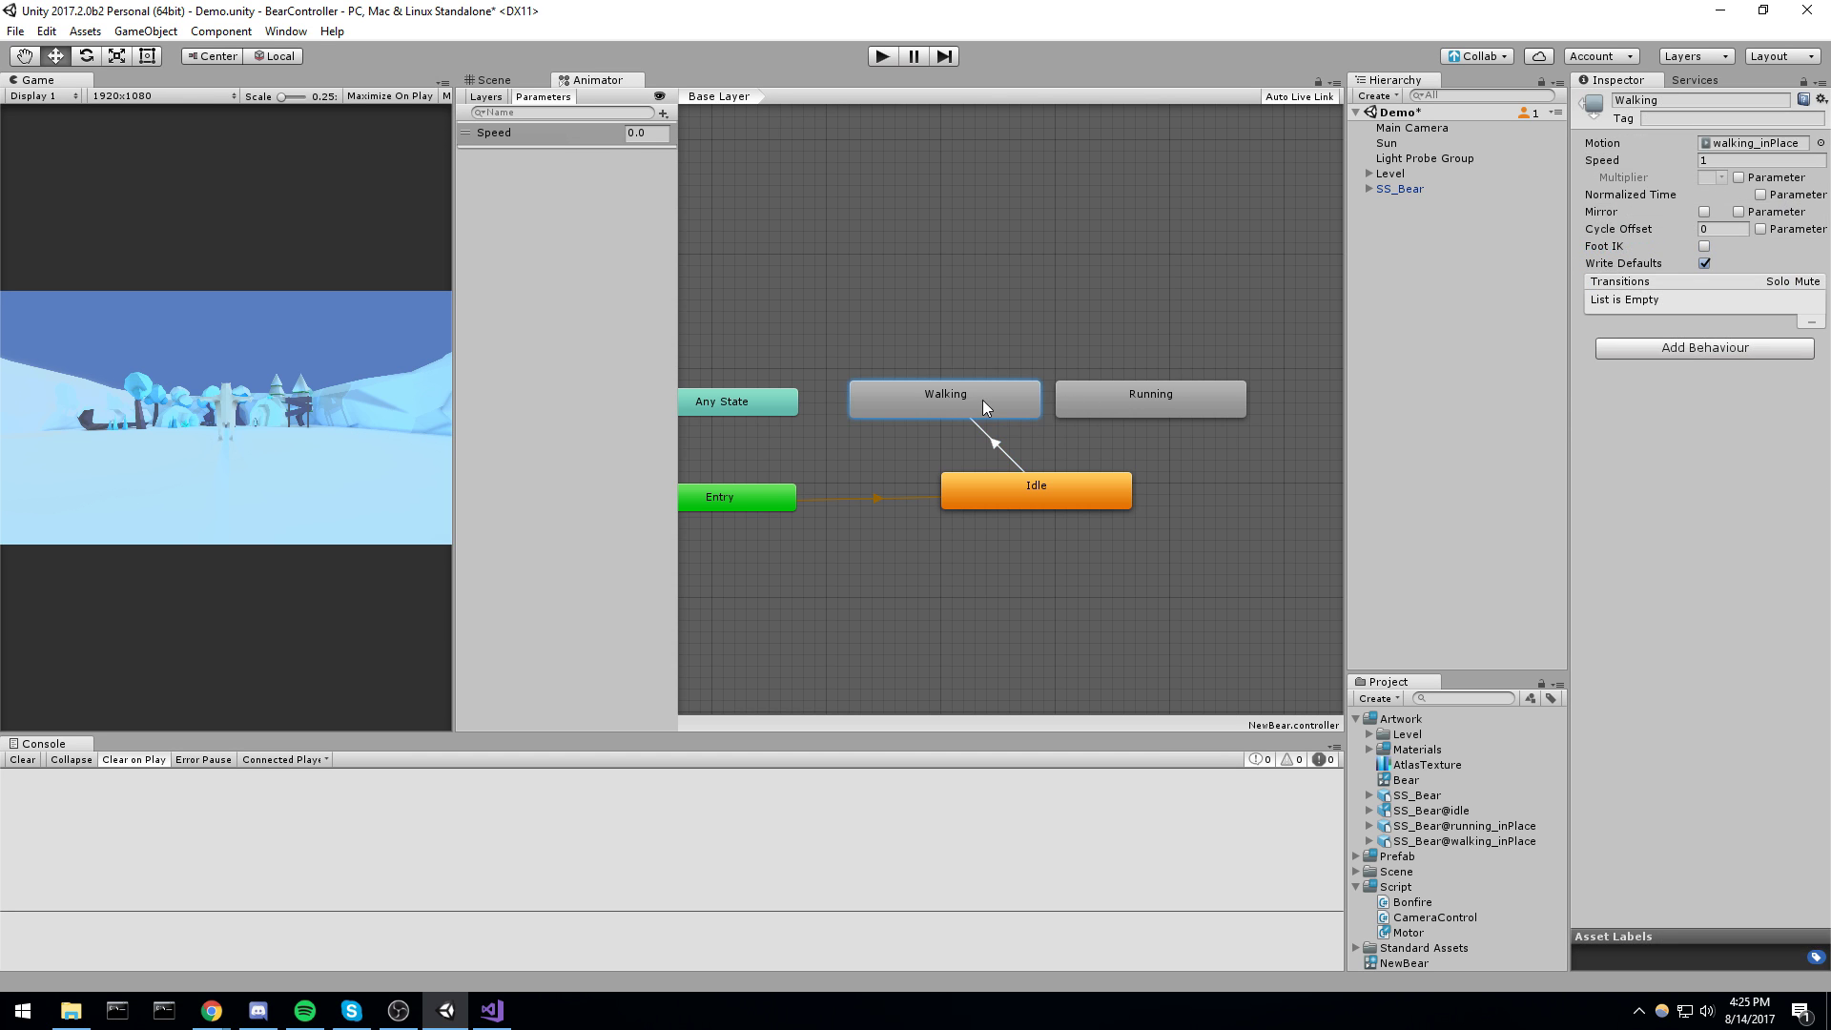
{"action": "left_click", "coordinate": [882, 56]}
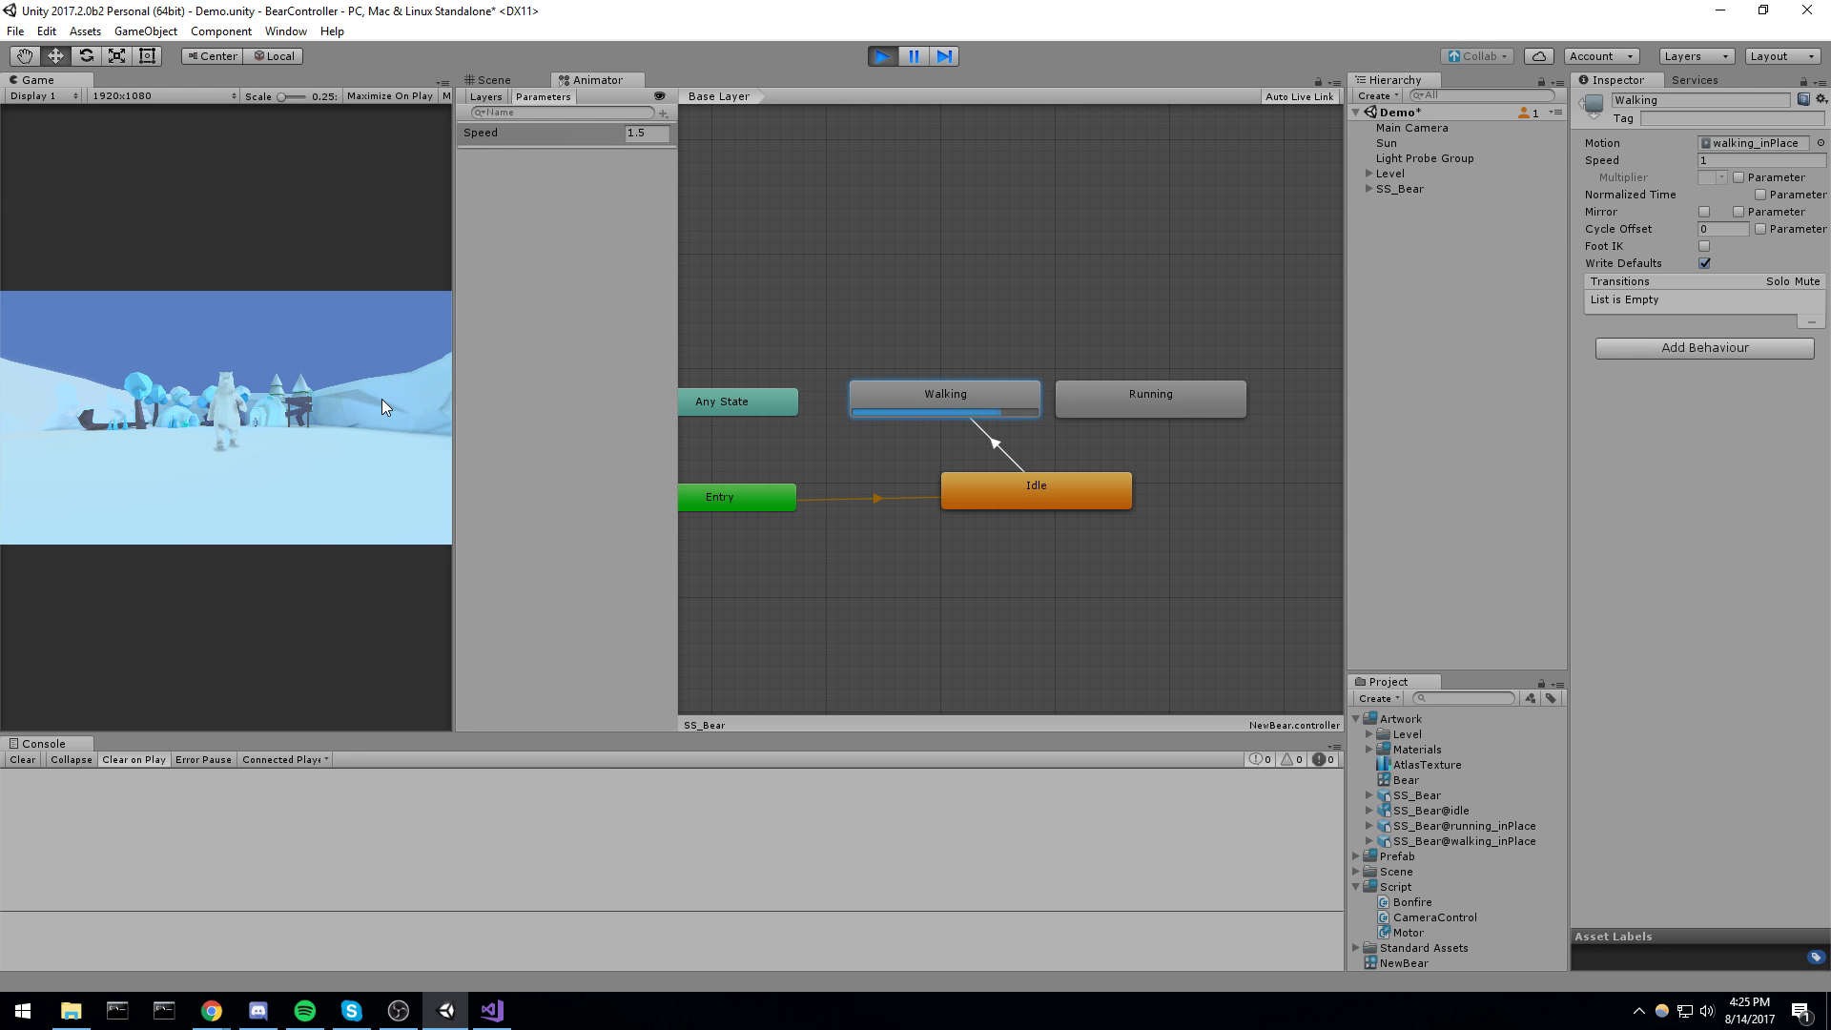
{"action": "key", "text": "a"}
{"action": "key", "text": "d"}
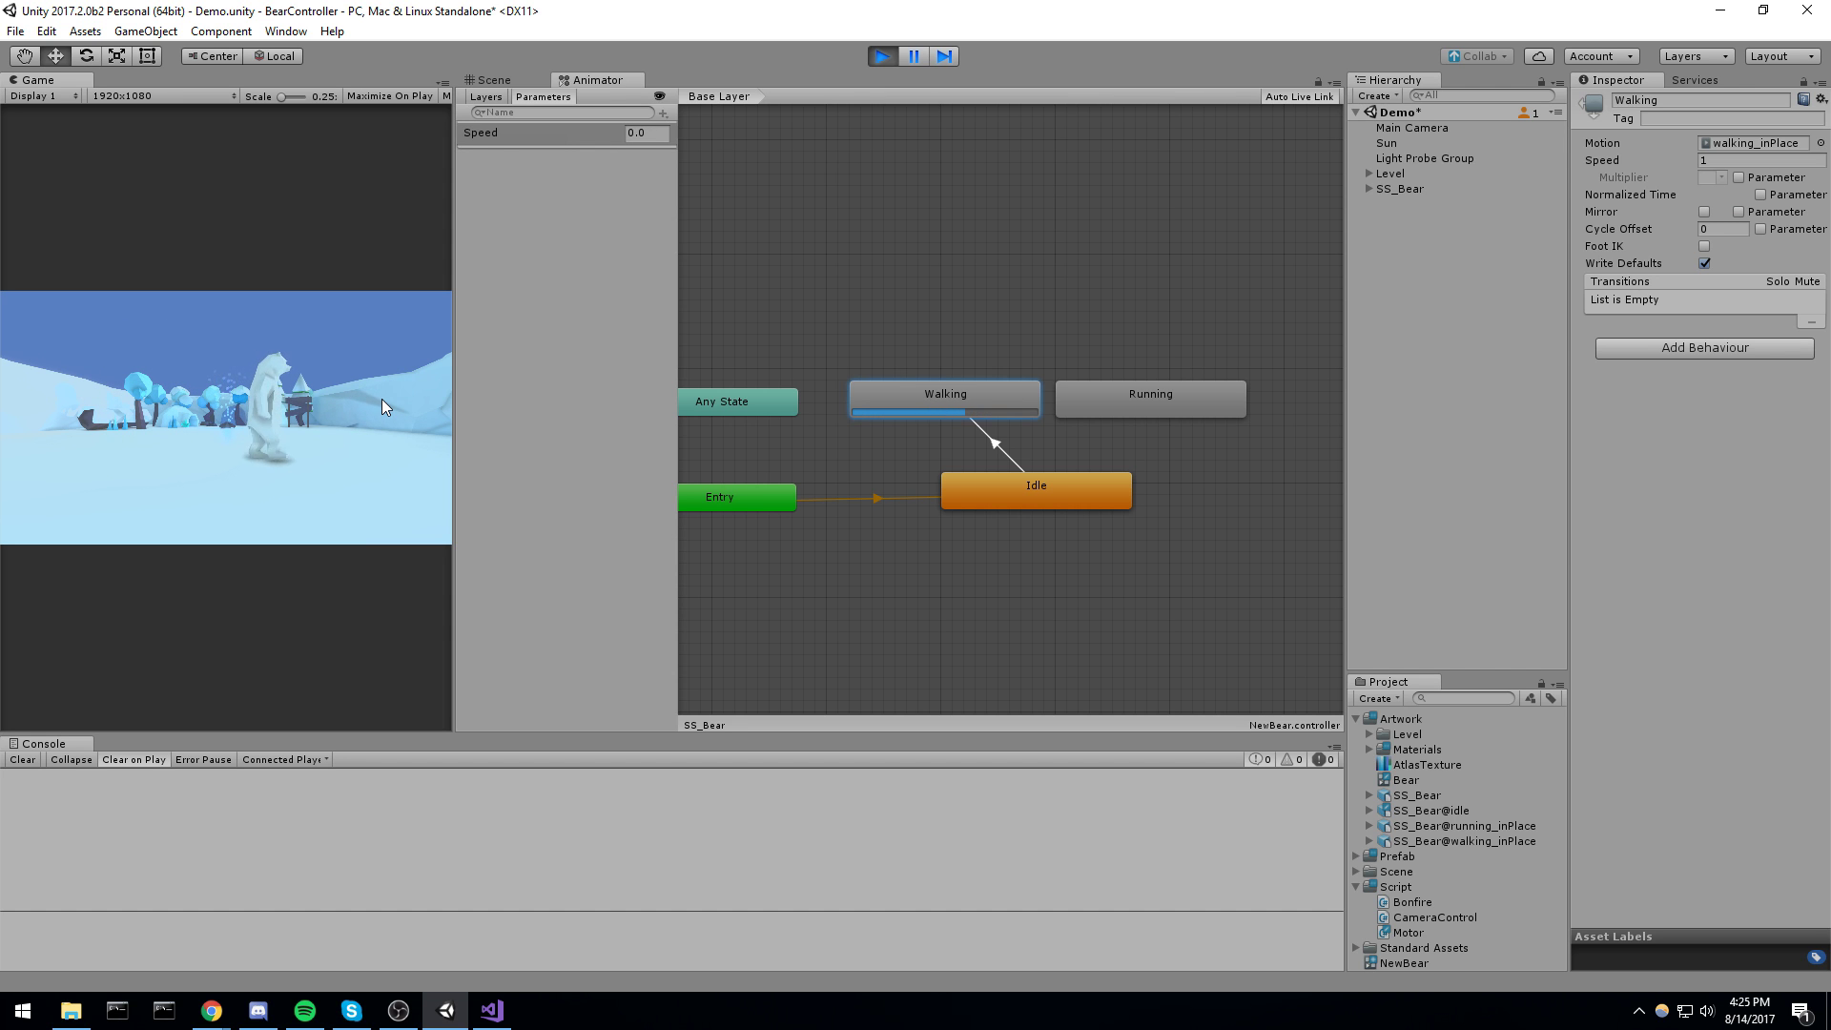
{"action": "left_click", "coordinate": [885, 55]}
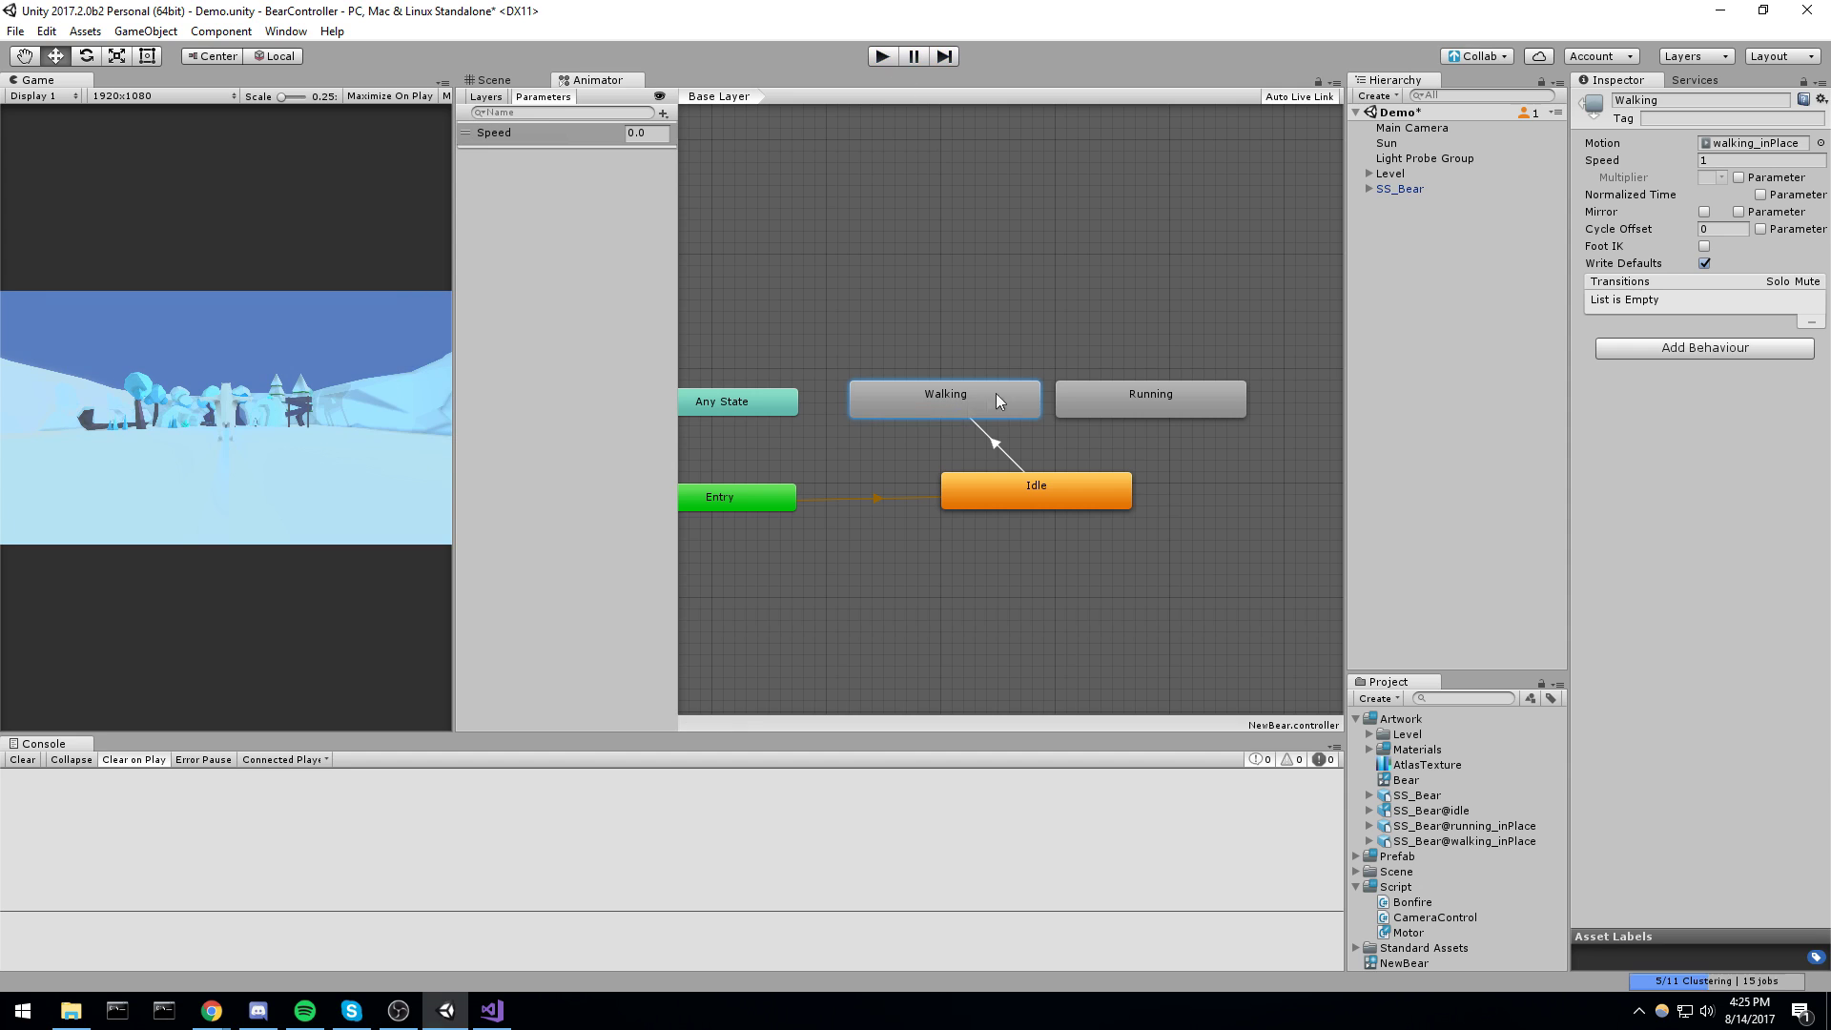
Create a return transition from the Walking state to the Idle state
{"action": "right_click", "coordinate": [923, 408]}
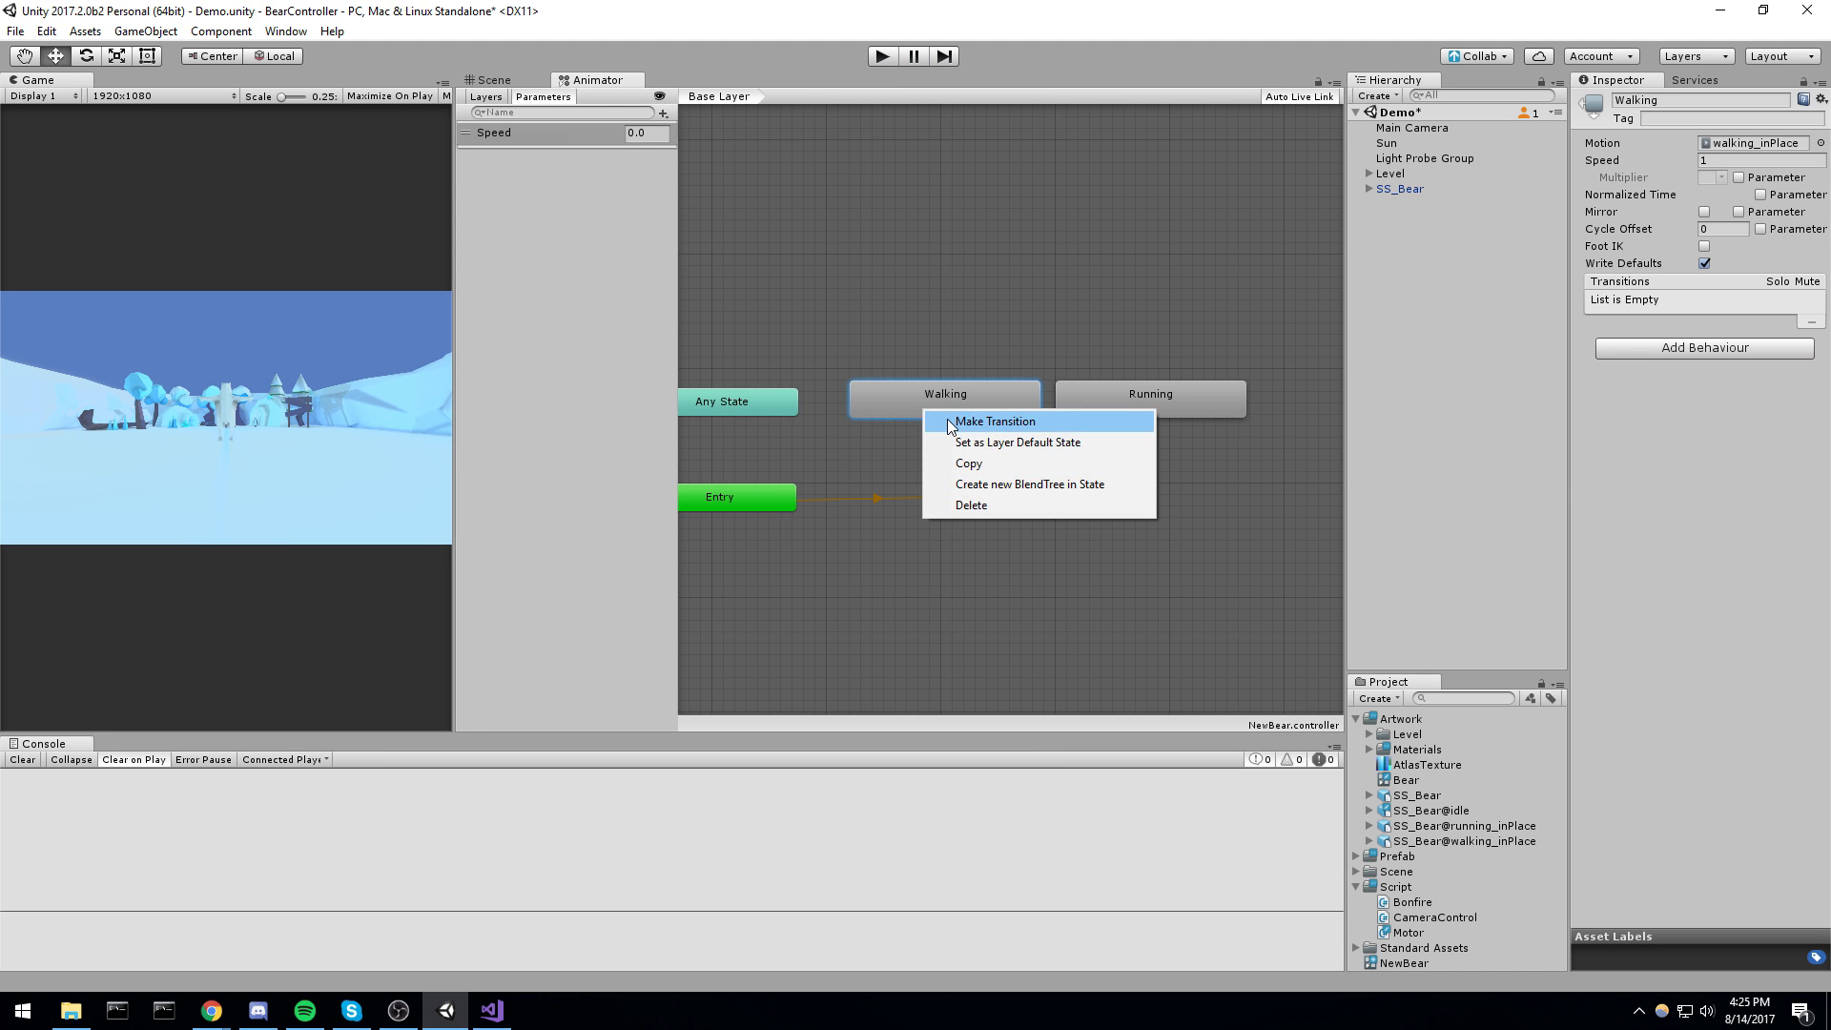
{"action": "left_click", "coordinate": [944, 420]}
{"action": "left_click", "coordinate": [1020, 489]}
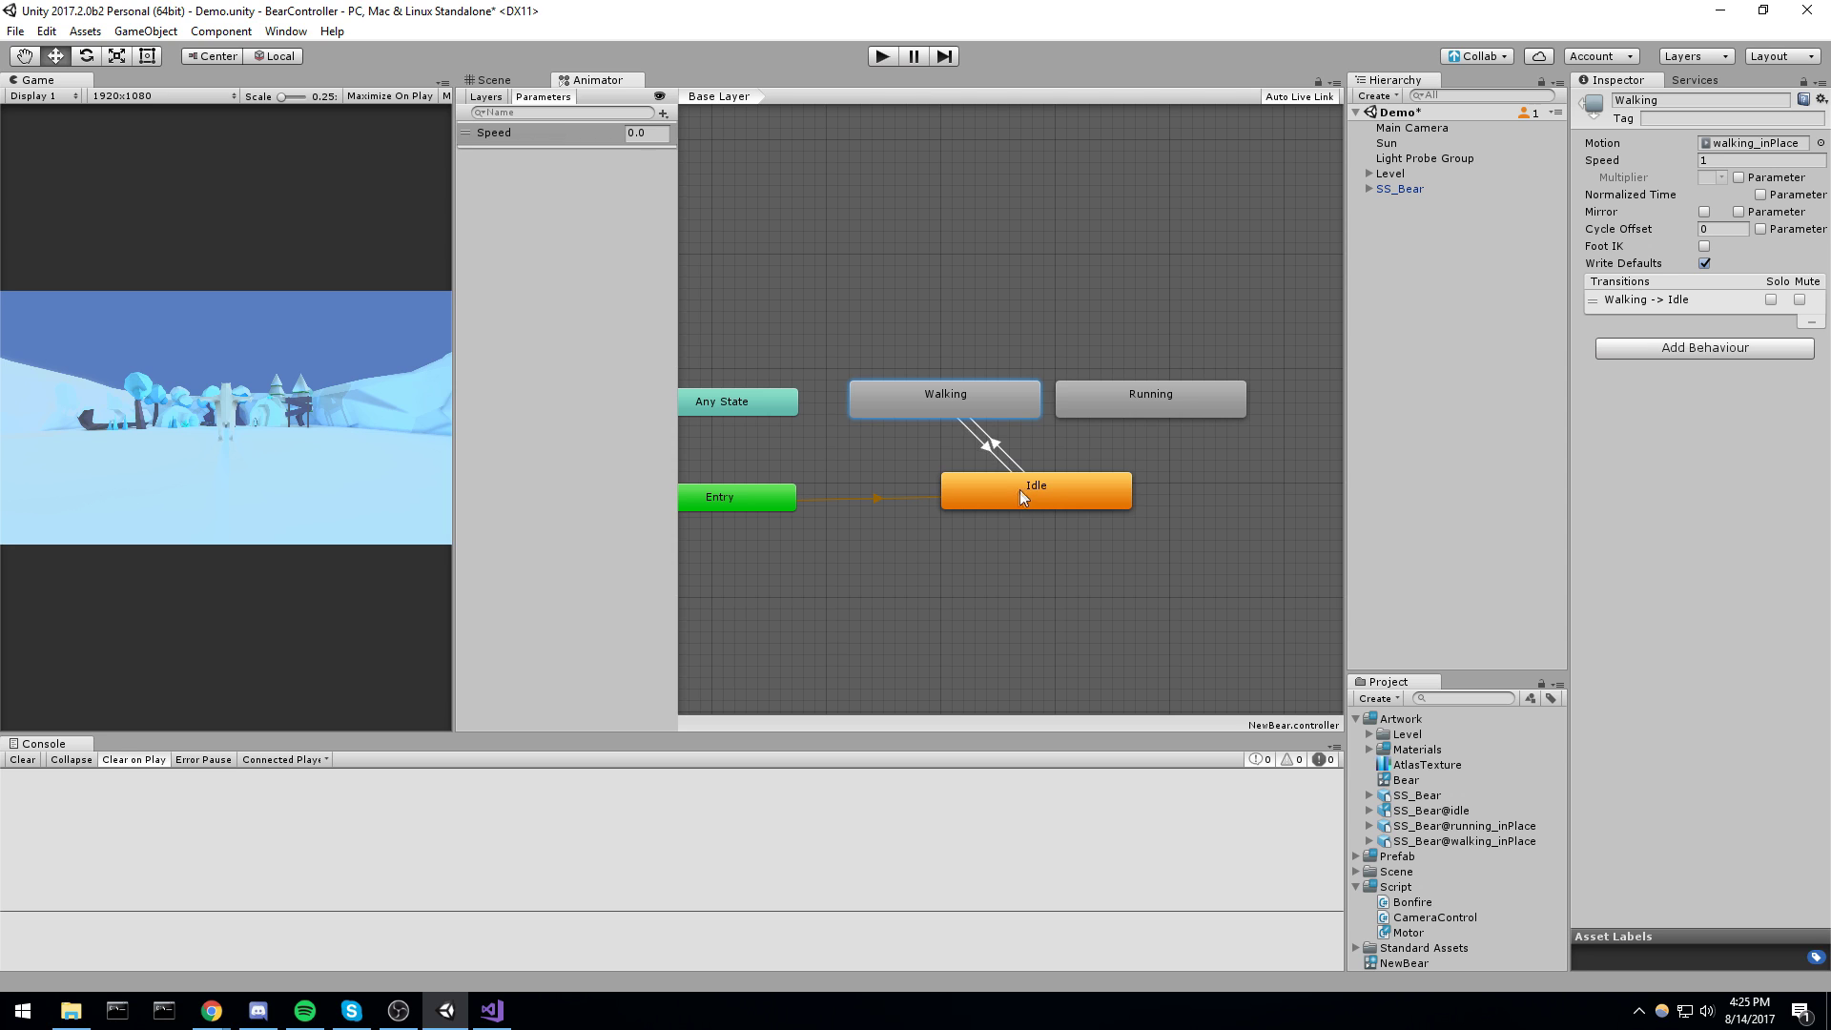
Disable exit time on the Walking to Idle transition and add a Speed Less 0.2 condition
{"action": "left_click", "coordinate": [975, 433]}
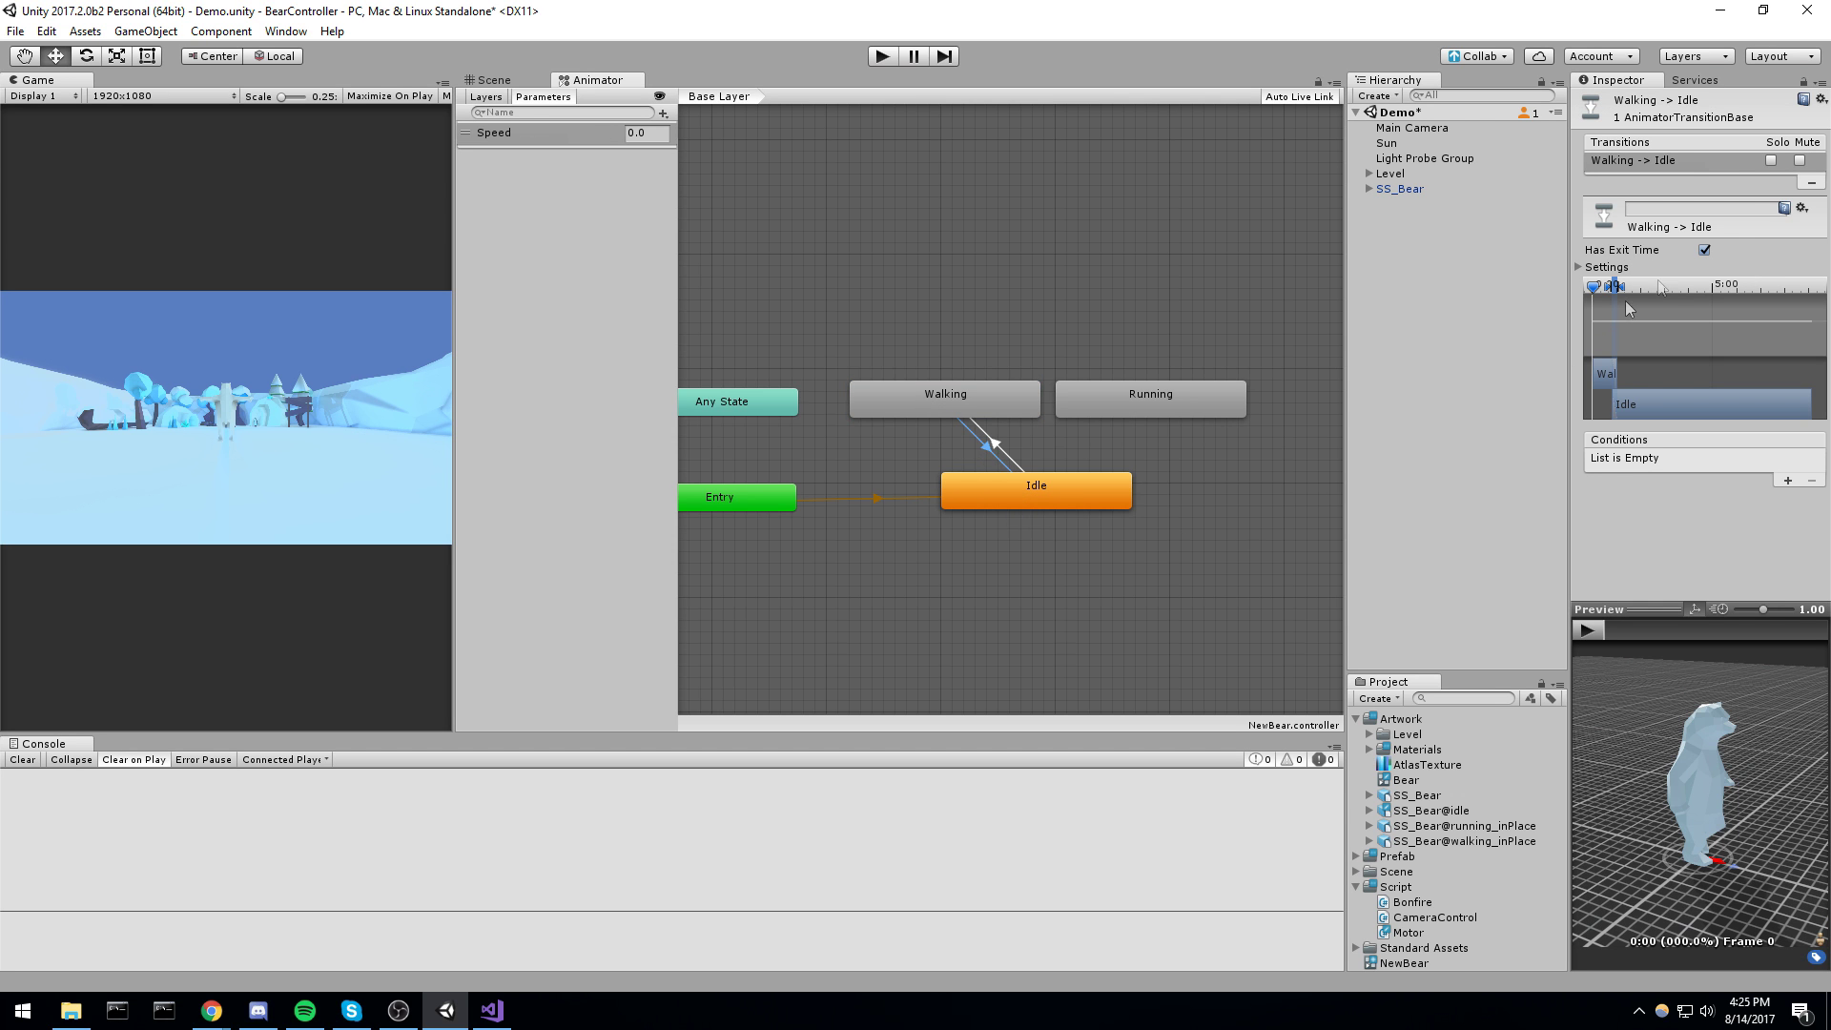
{"action": "left_click", "coordinate": [1703, 248]}
{"action": "left_click", "coordinate": [1787, 480]}
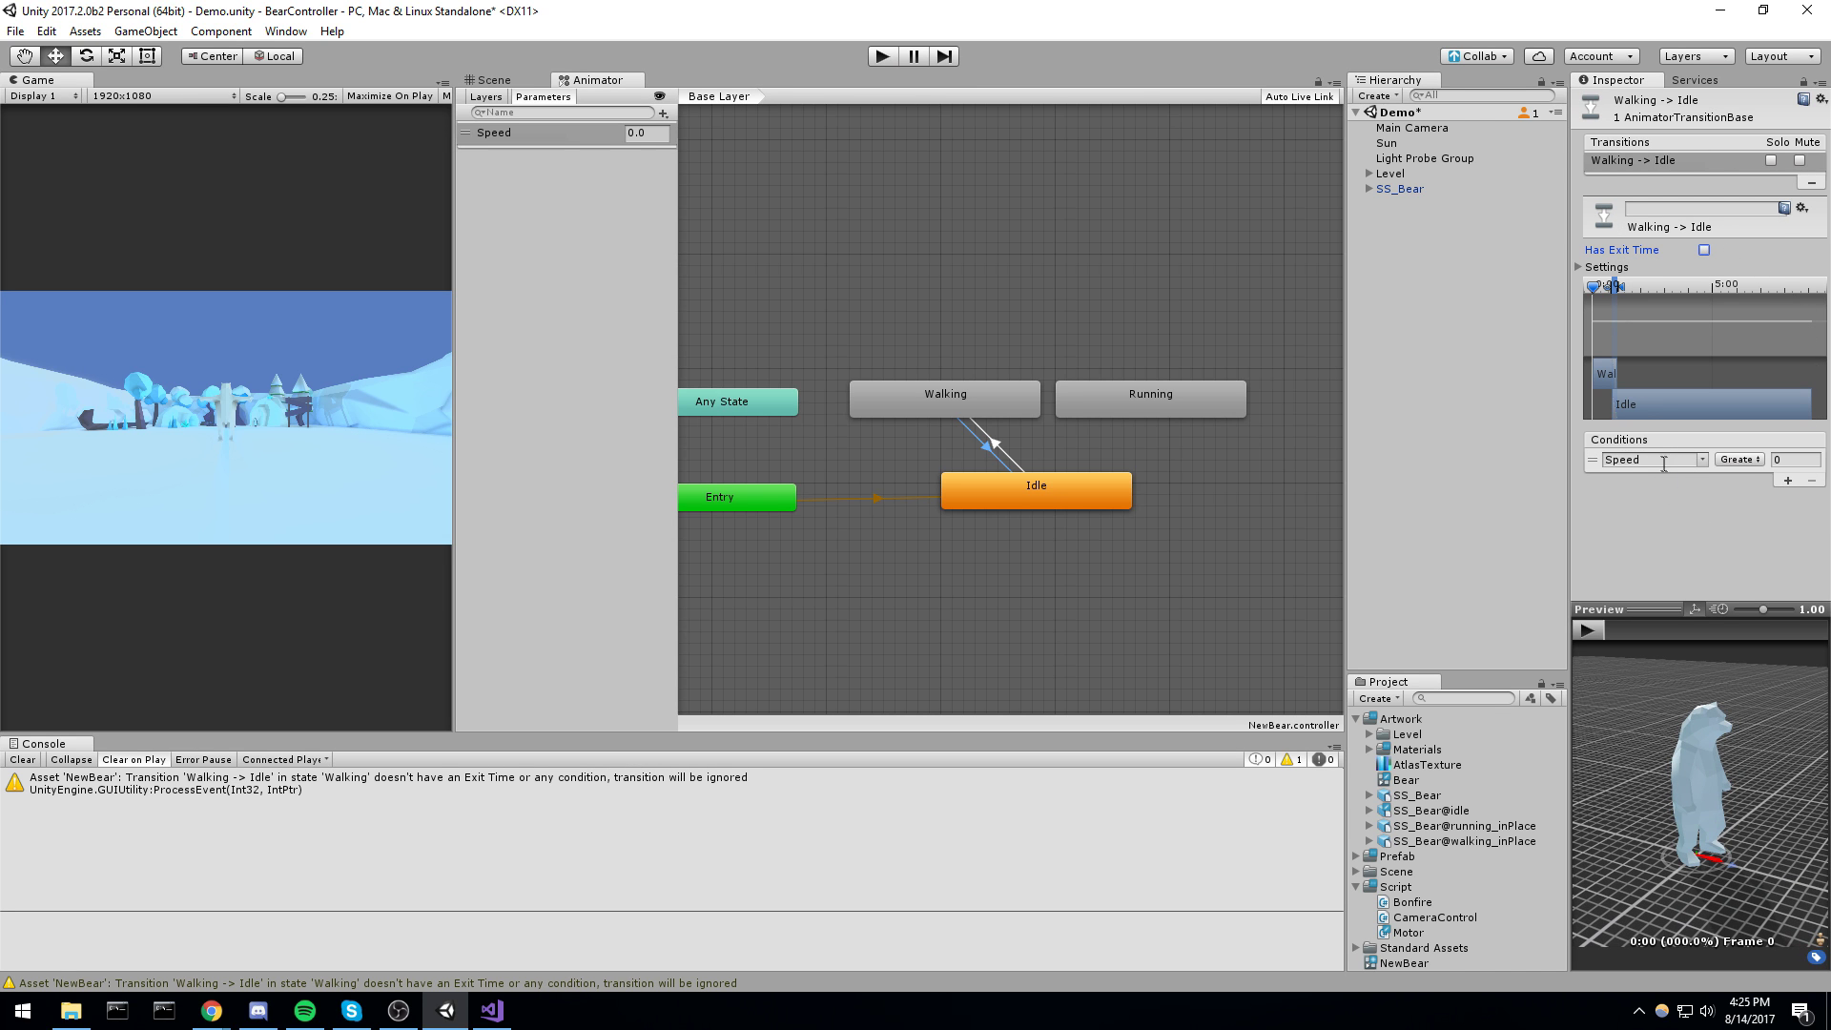
{"action": "left_click", "coordinate": [1810, 459]}
{"action": "type", "text": "0.23"}
{"action": "key", "text": "BackSpace"}
{"action": "left_click", "coordinate": [1737, 459]}
{"action": "left_click", "coordinate": [1737, 474]}
Play the scene and move and stop the bear repeatedly to test switching between Idle and Walking
{"action": "left_click", "coordinate": [882, 55]}
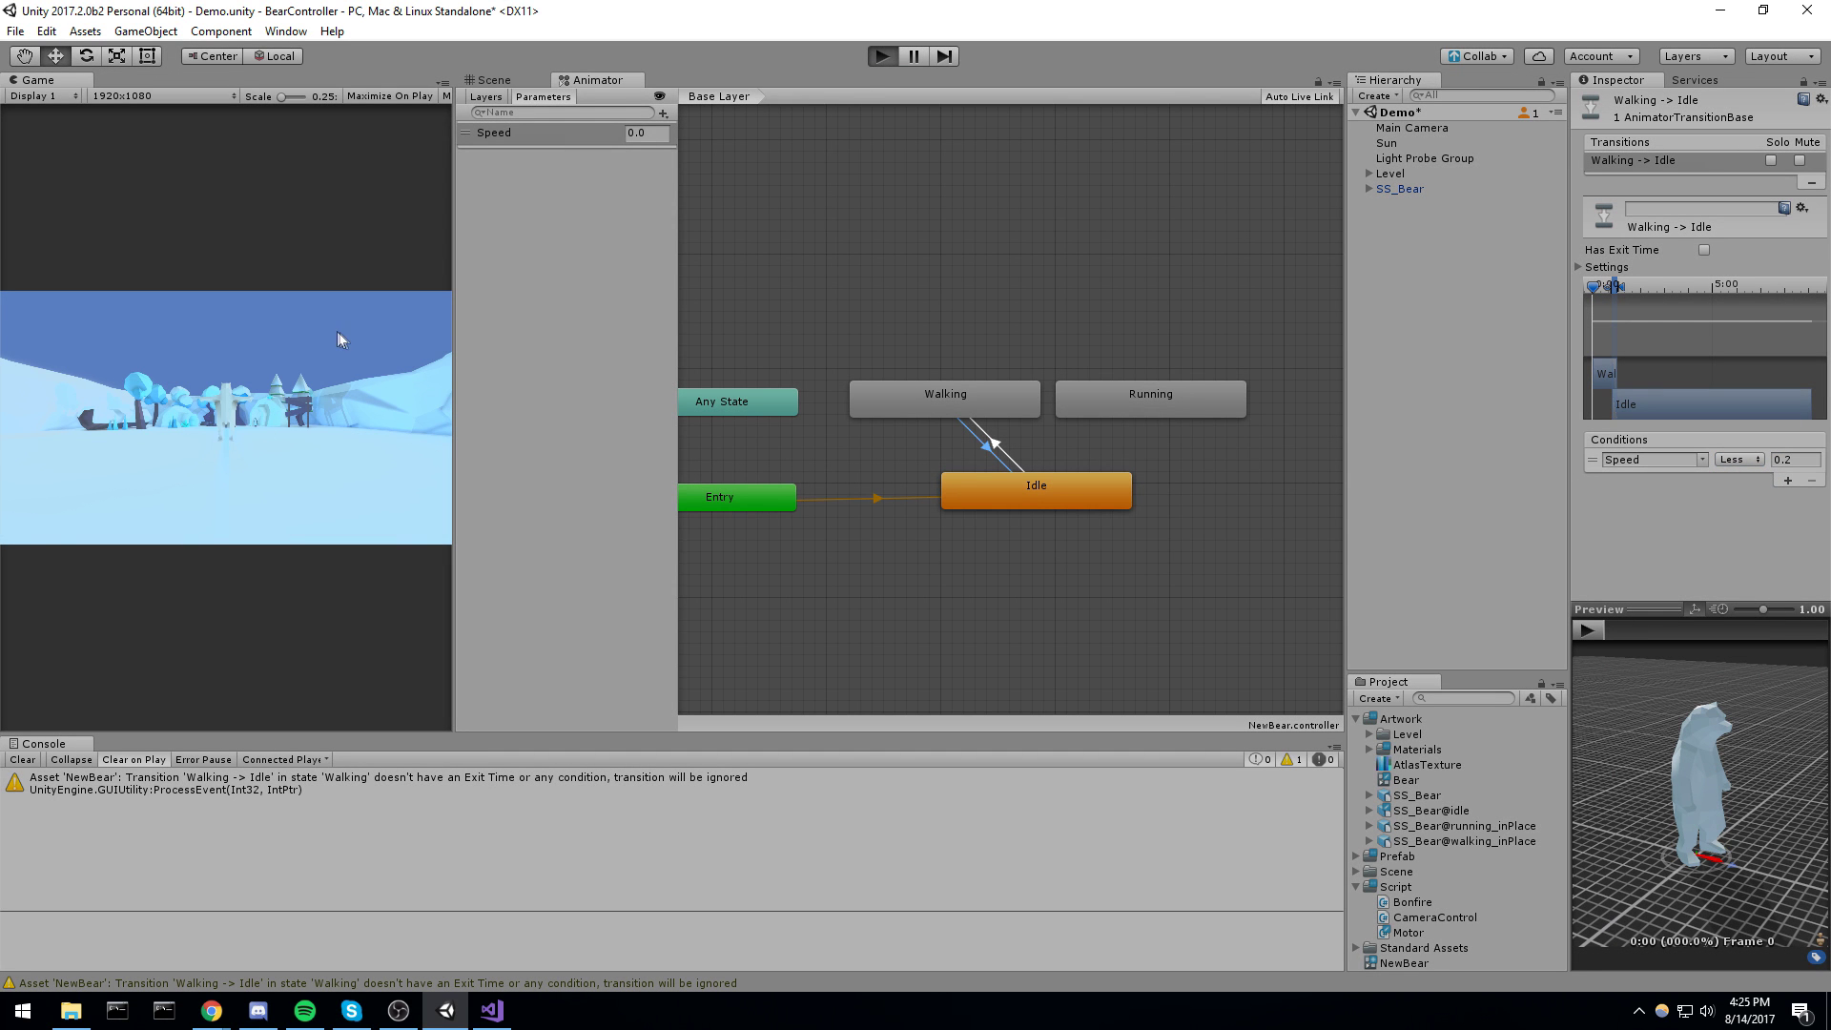
{"action": "key", "text": "w"}
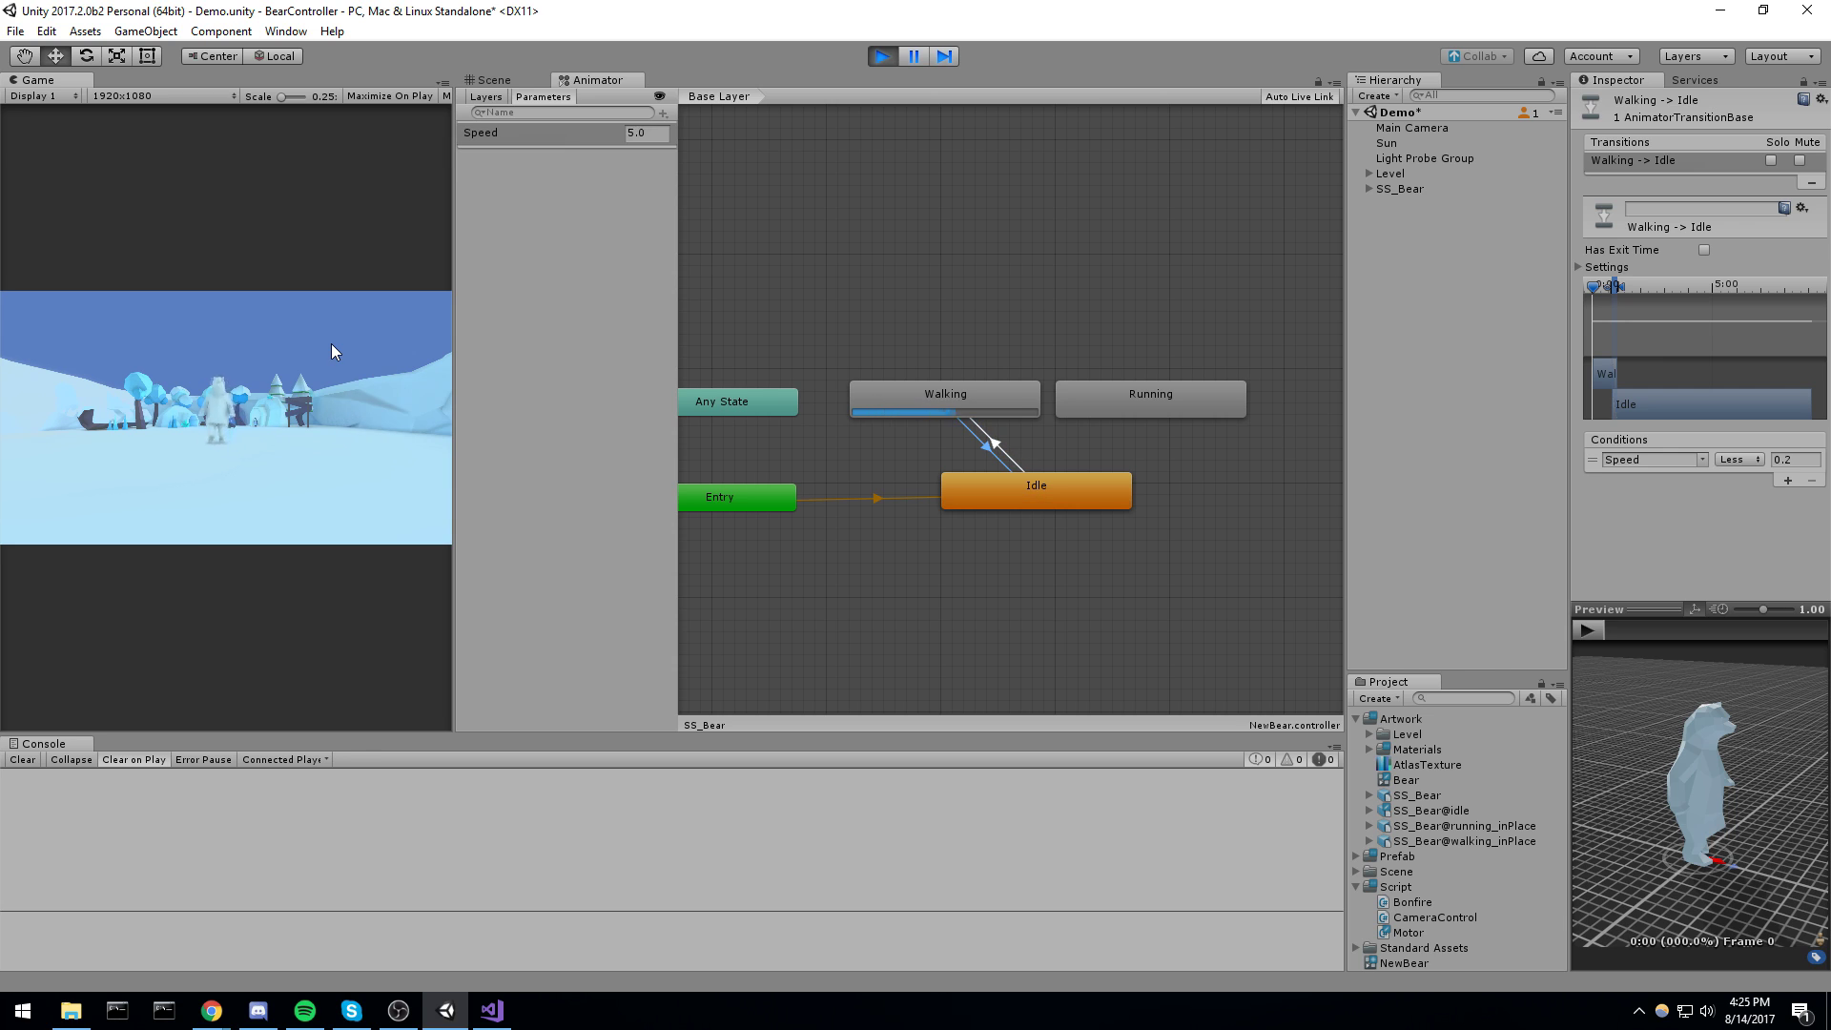
{"action": "key", "text": "d"}
{"action": "key", "text": "s"}
{"action": "key", "text": "a"}
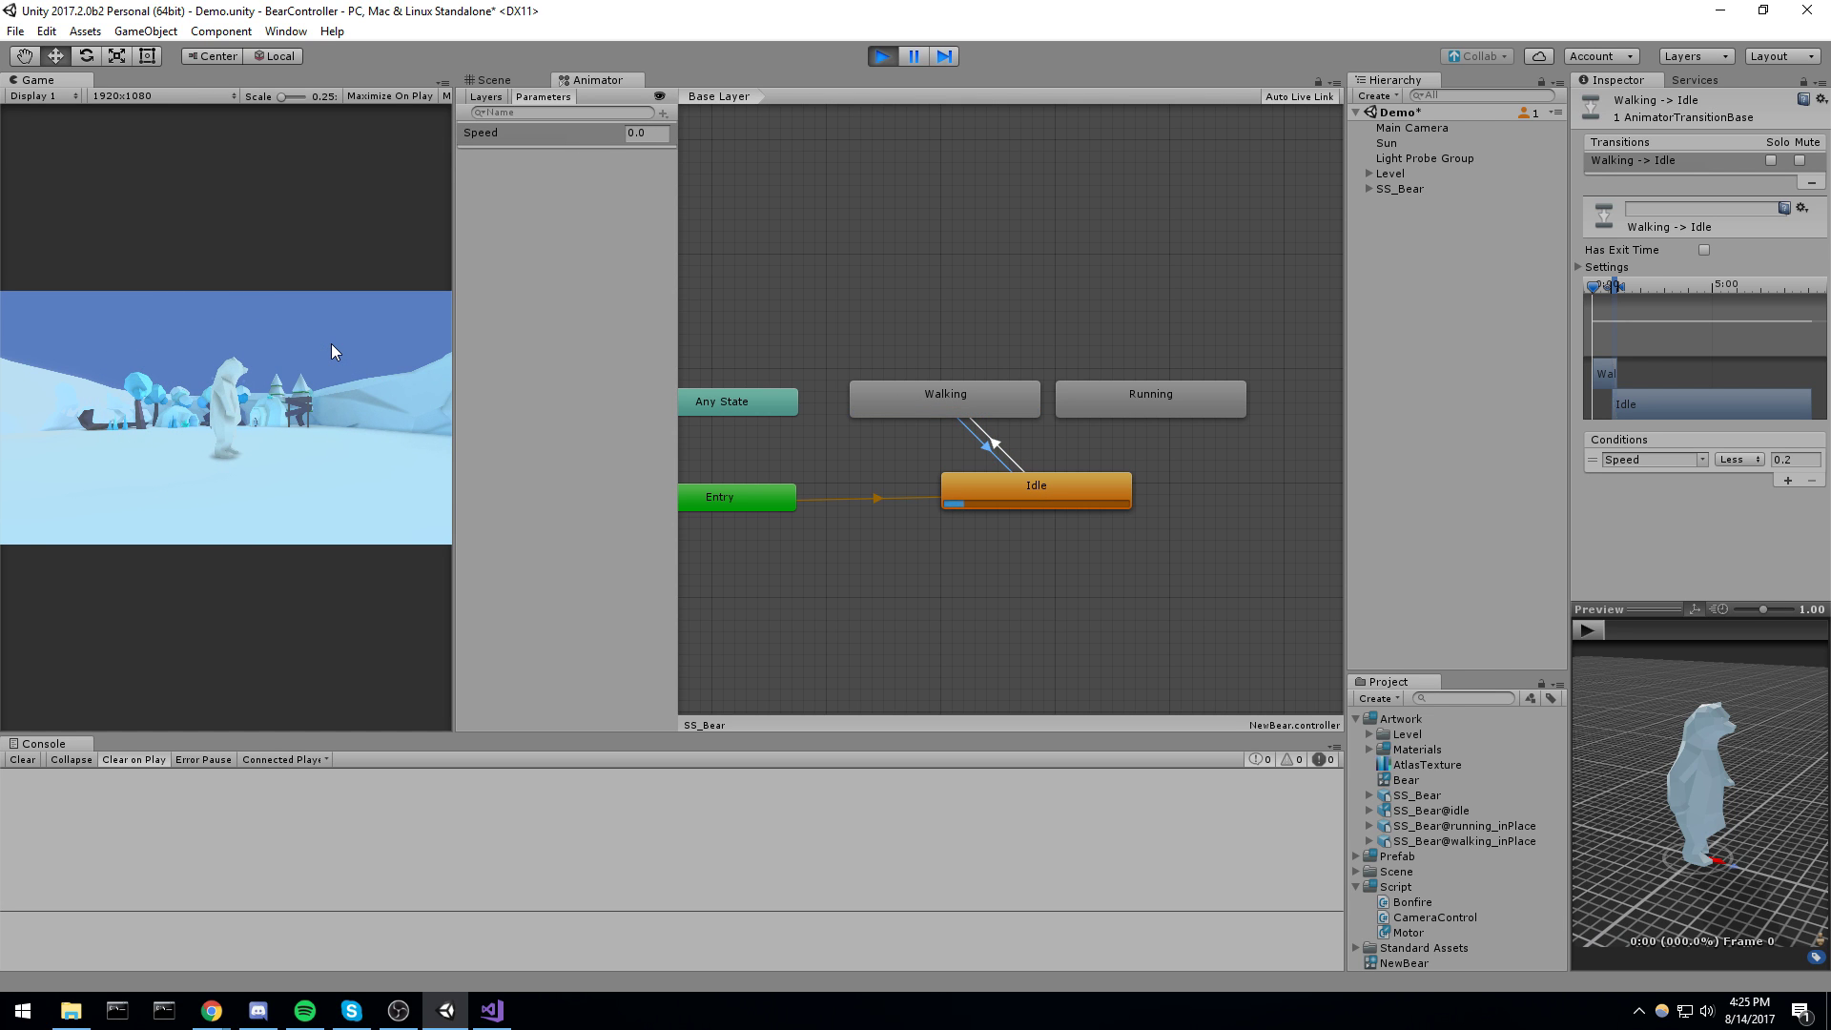
{"action": "key", "text": "s"}
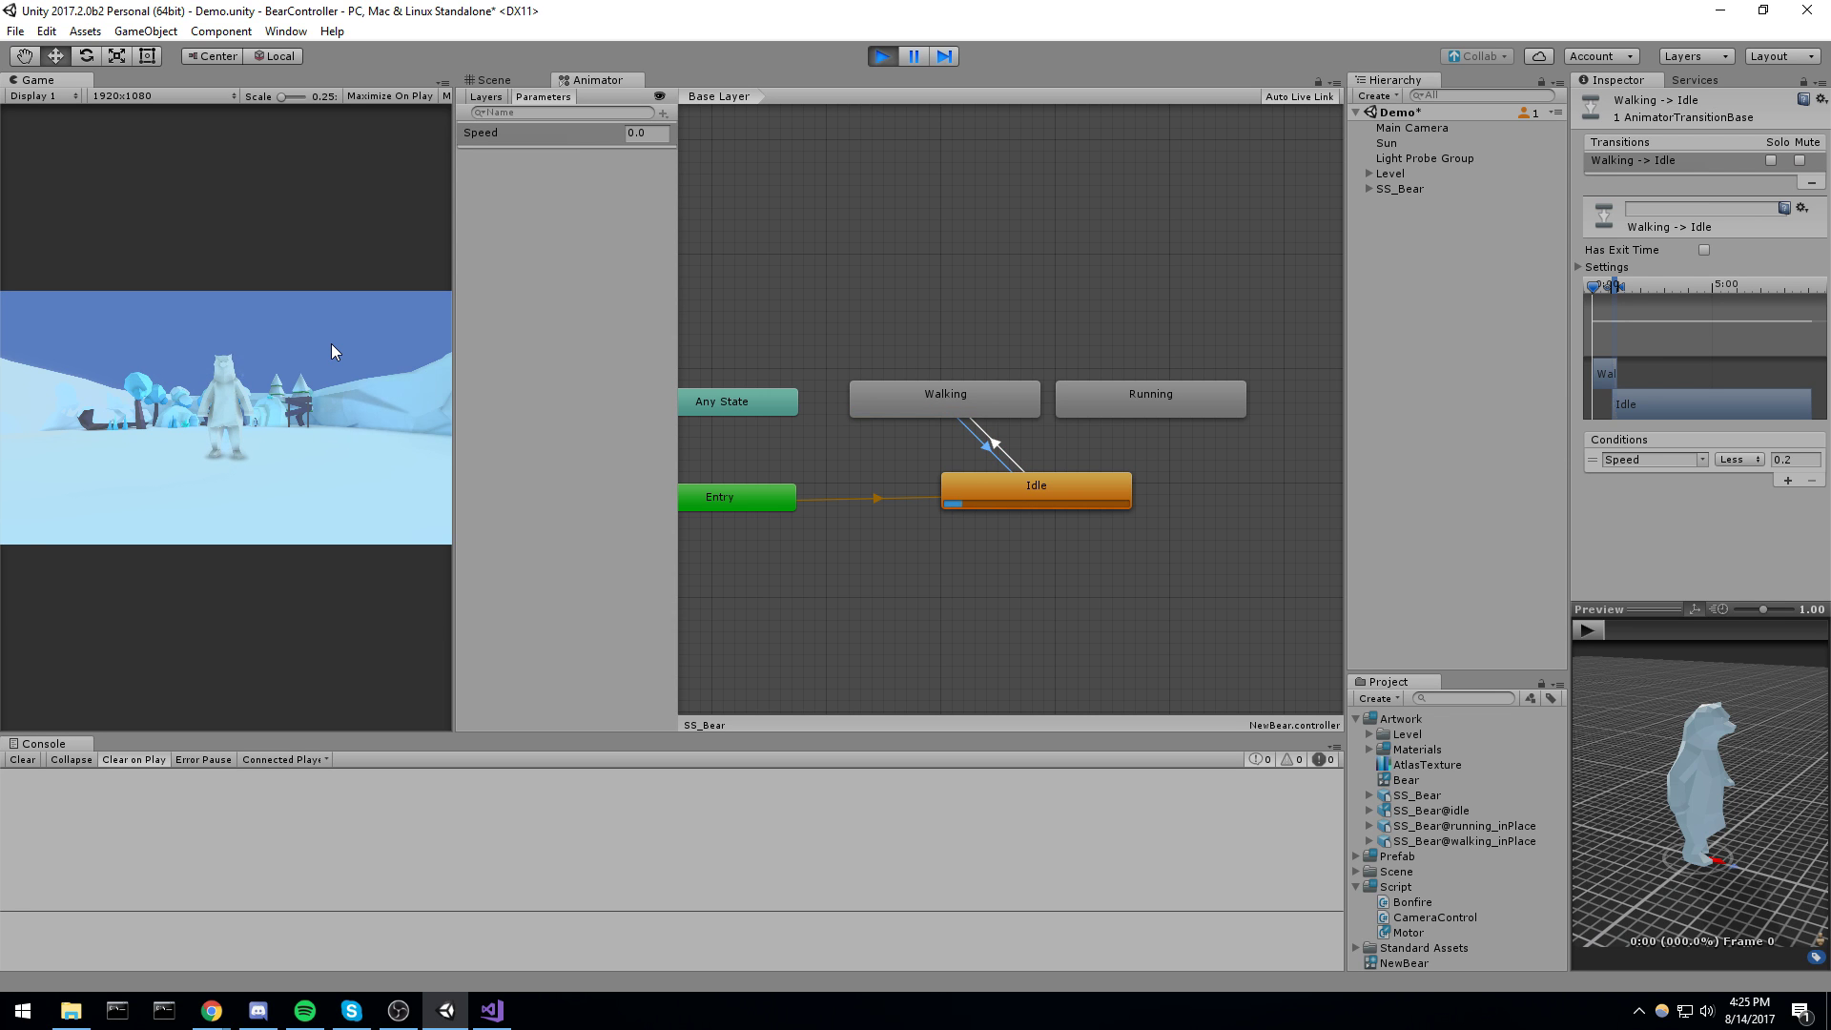
{"action": "key", "text": "a"}
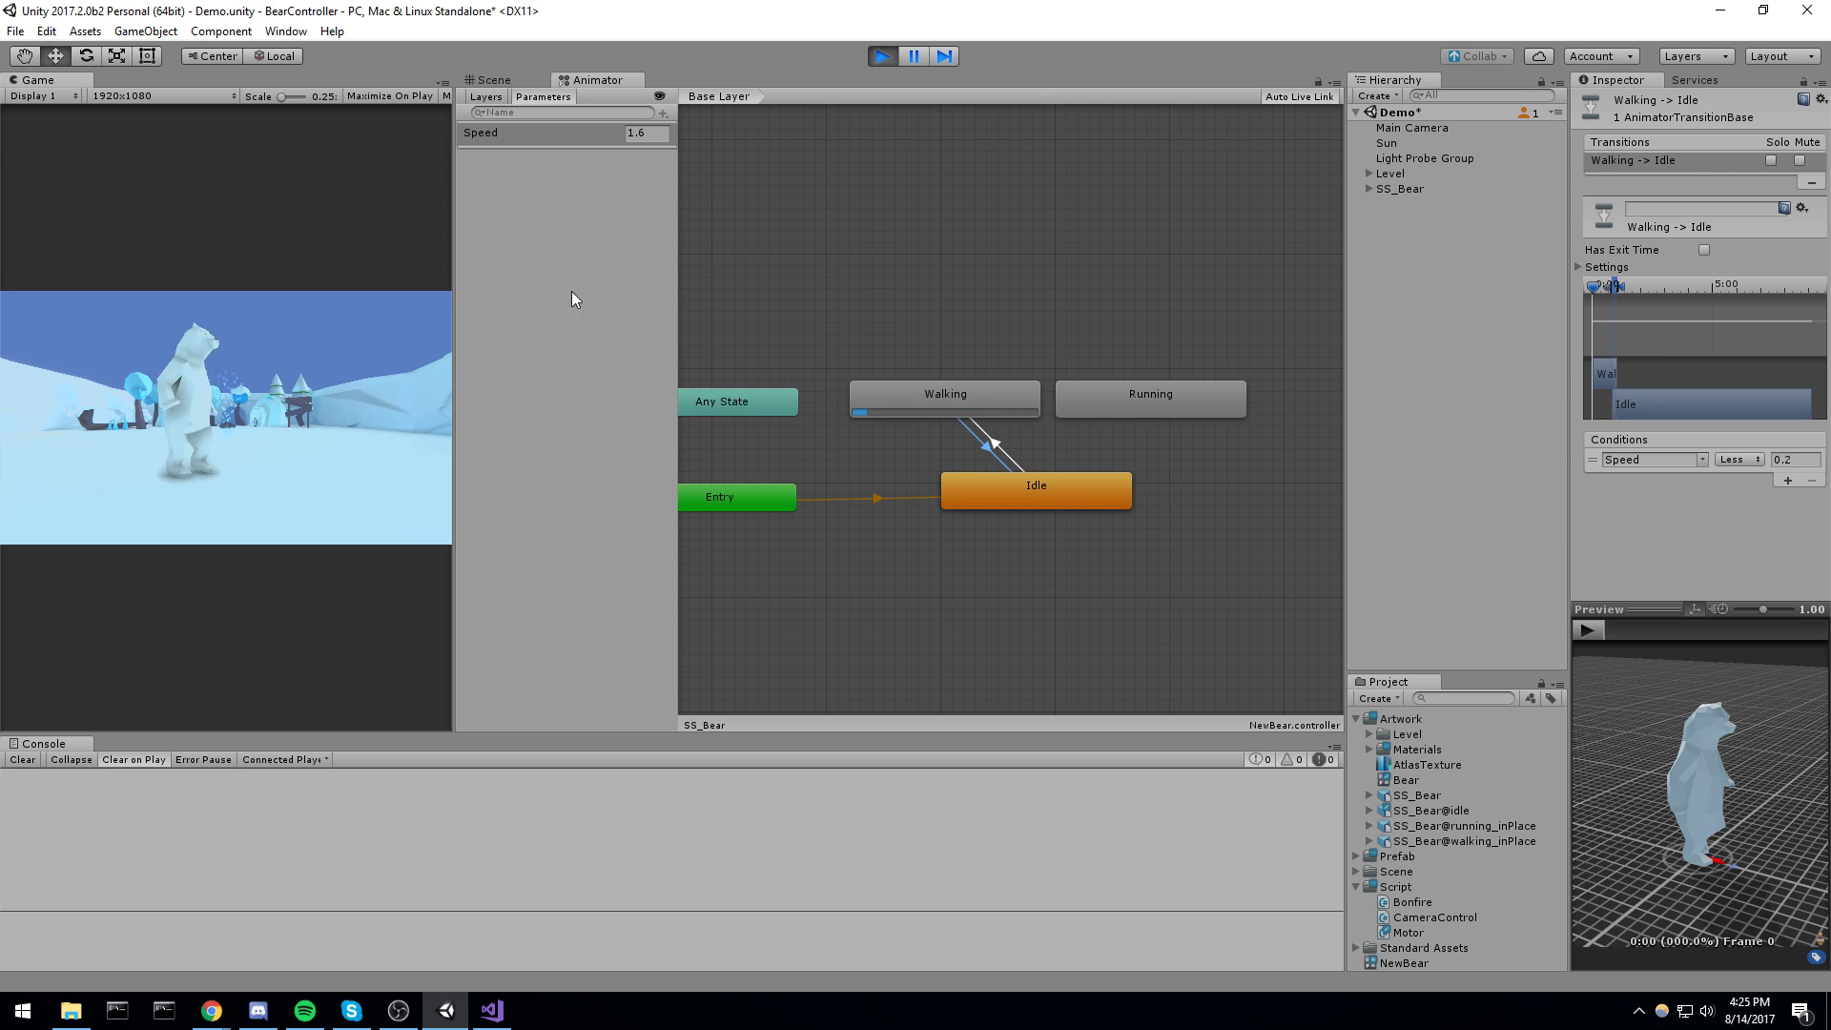
{"action": "left_click", "coordinate": [885, 57]}
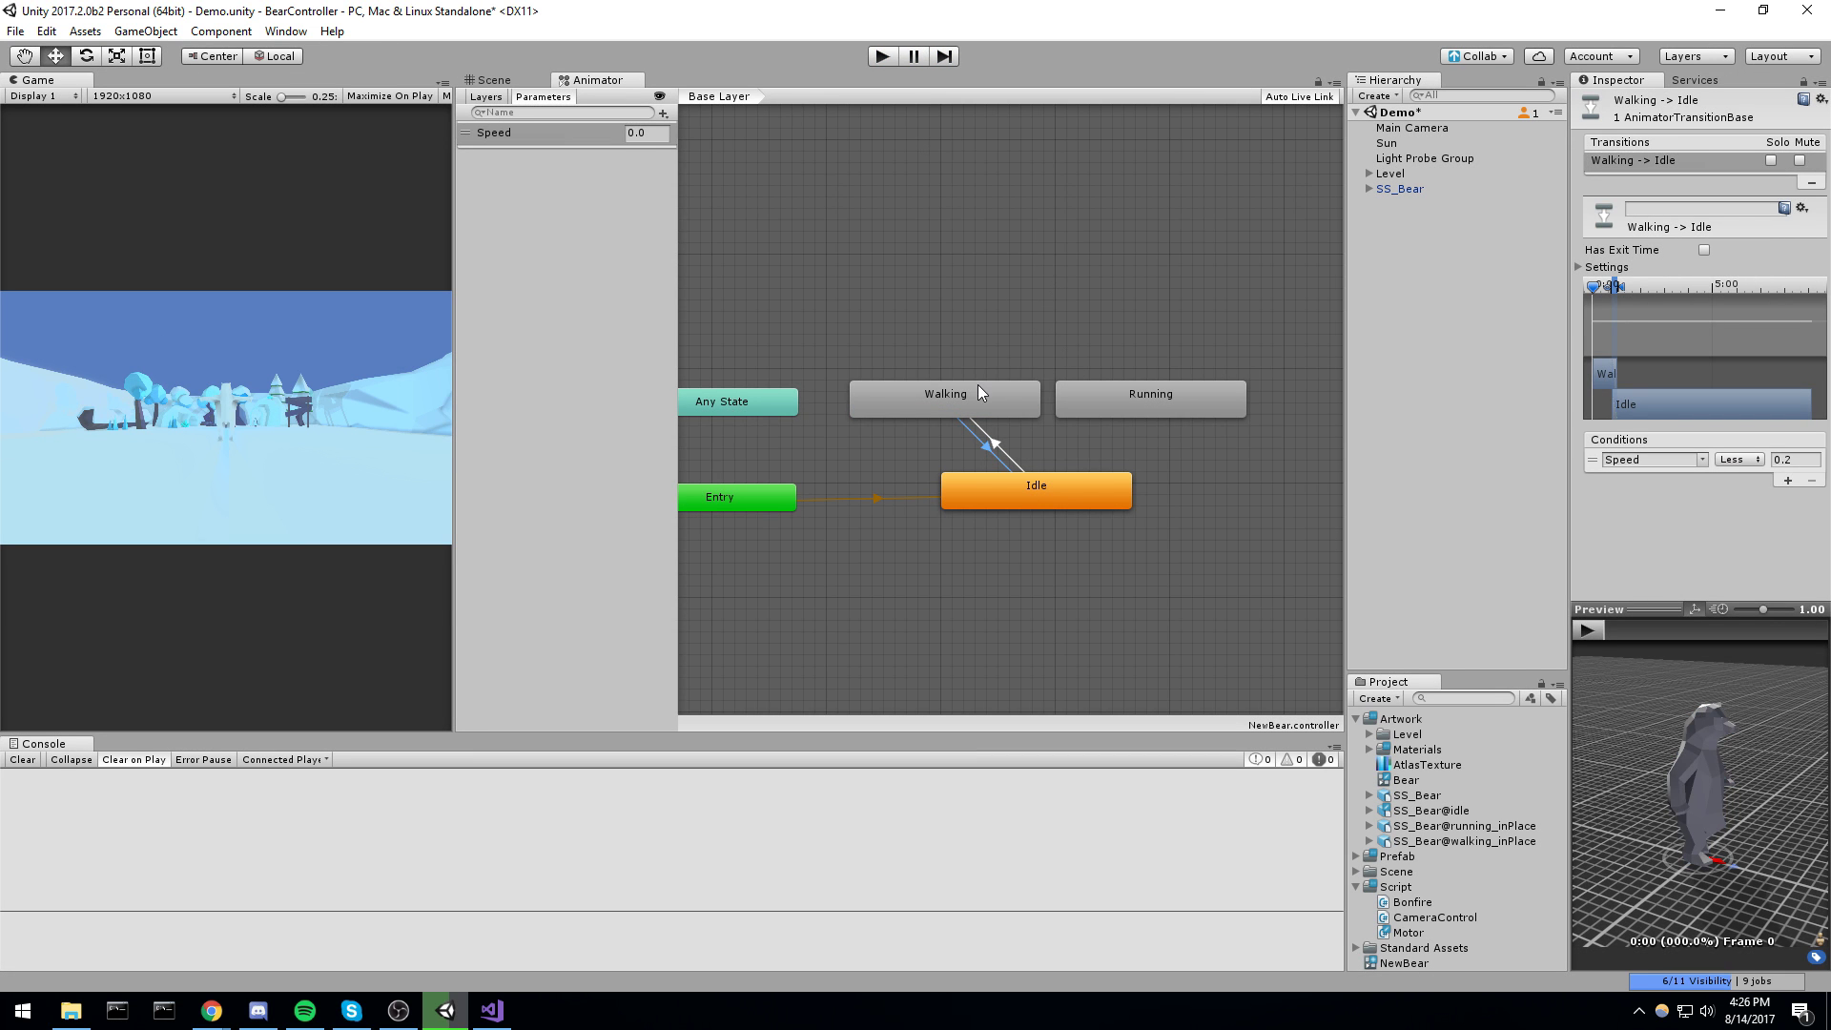
Create a transition from Walking to Running and move the Running state farther from Walking
{"action": "left_click", "coordinate": [976, 385]}
{"action": "right_click", "coordinate": [981, 395]}
{"action": "left_click", "coordinate": [1002, 402]}
{"action": "left_click", "coordinate": [1174, 398]}
{"action": "left_click_drag", "start_coordinate": [1175, 398], "coordinate": [1209, 400]}
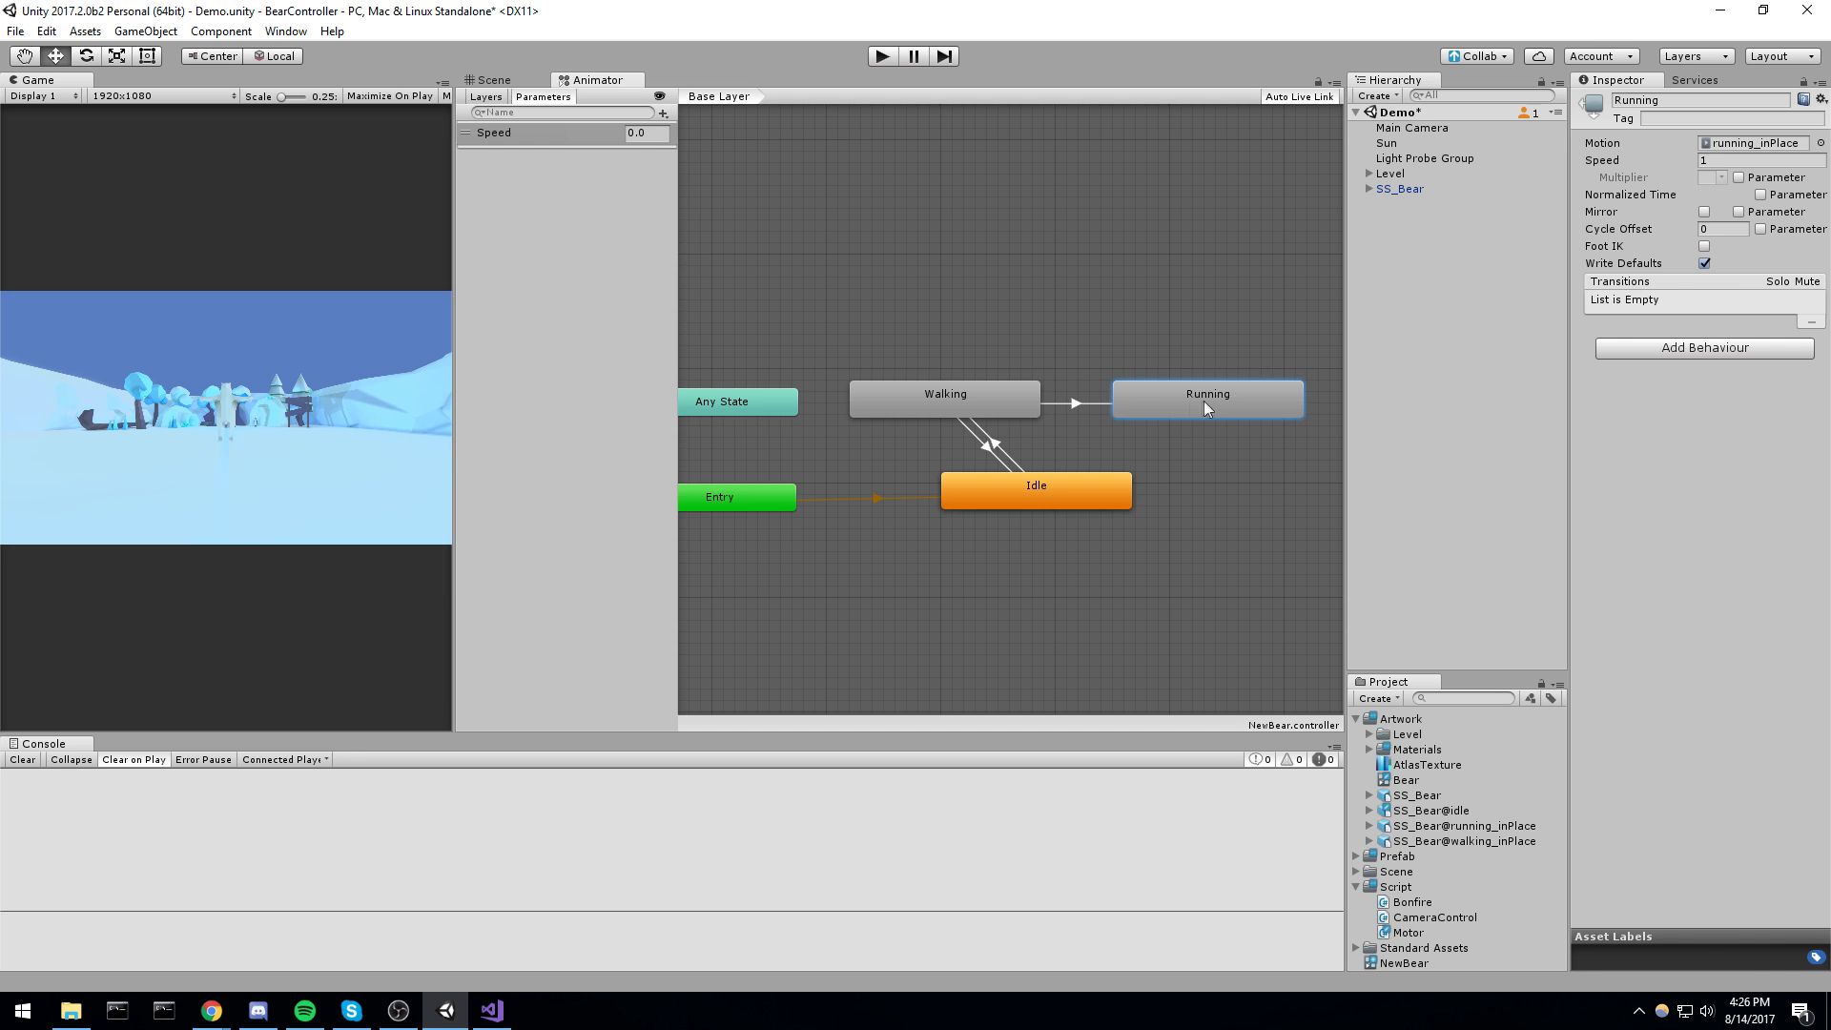
Add a Speed Greater 2.2 condition to the Walking to Running transition
{"action": "left_click", "coordinate": [1072, 409]}
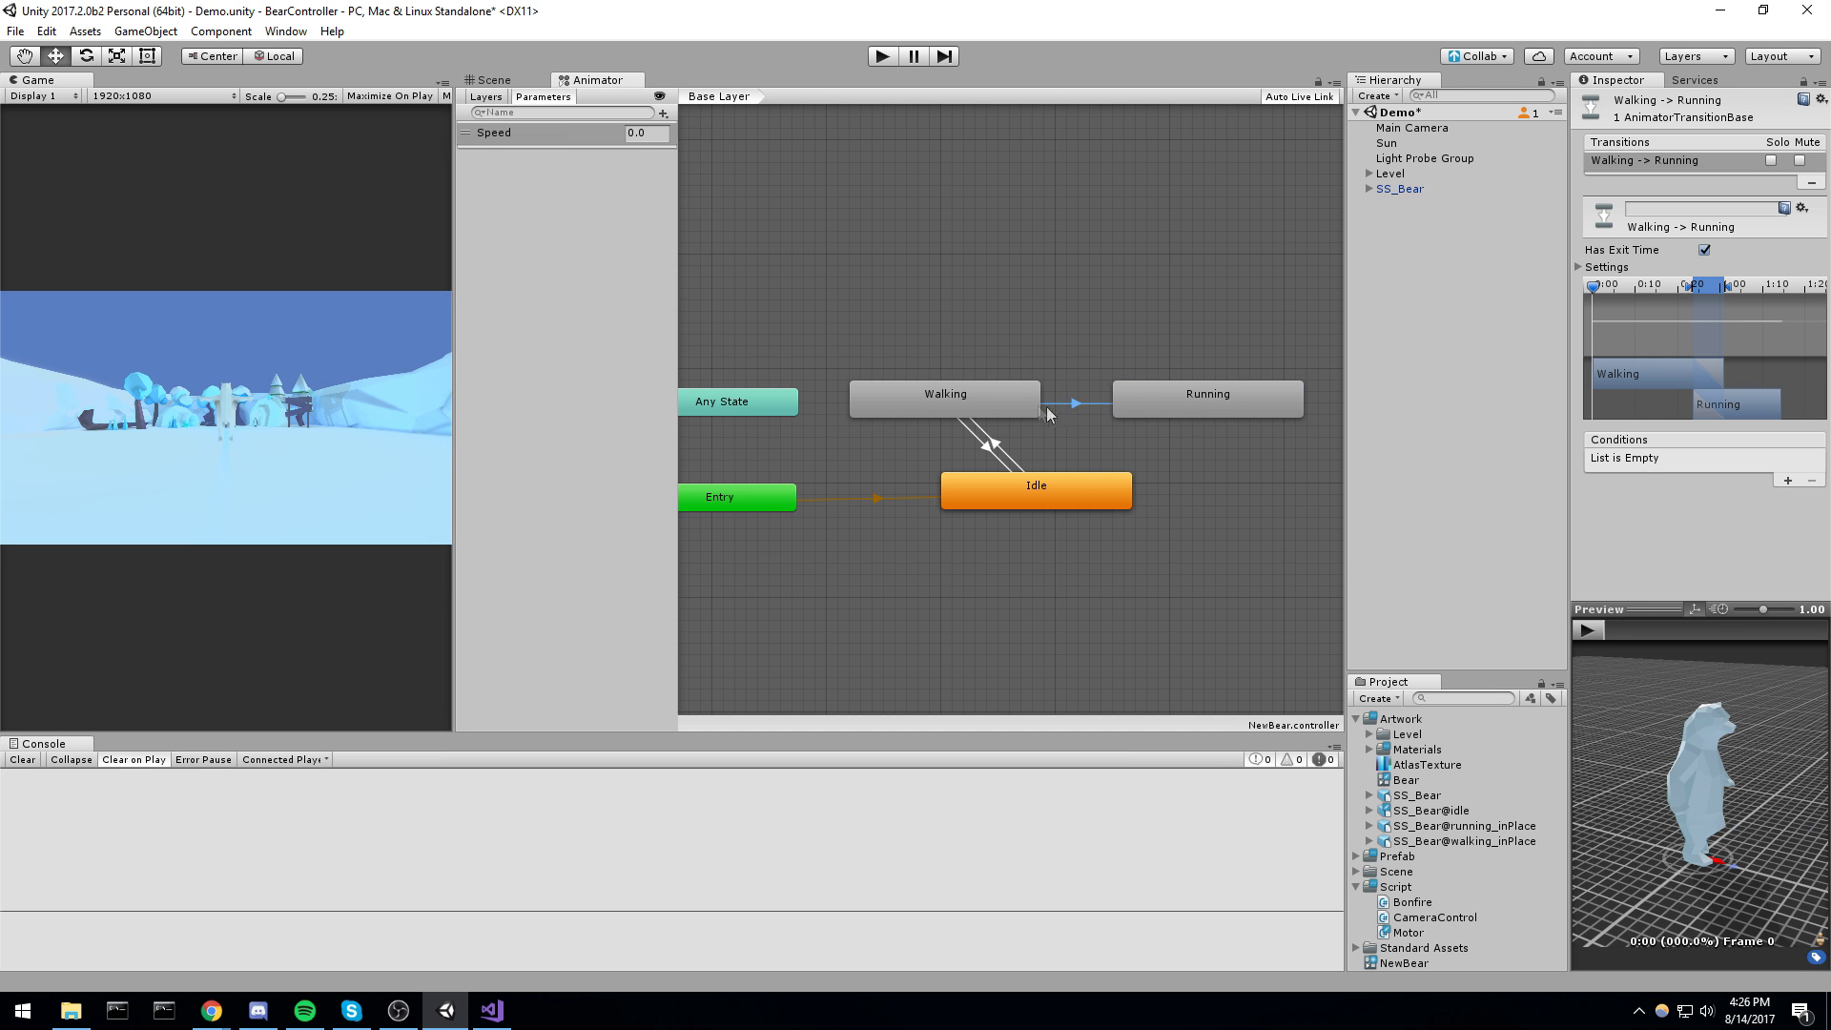
{"action": "left_click", "coordinate": [1788, 480]}
{"action": "left_click", "coordinate": [1779, 458]}
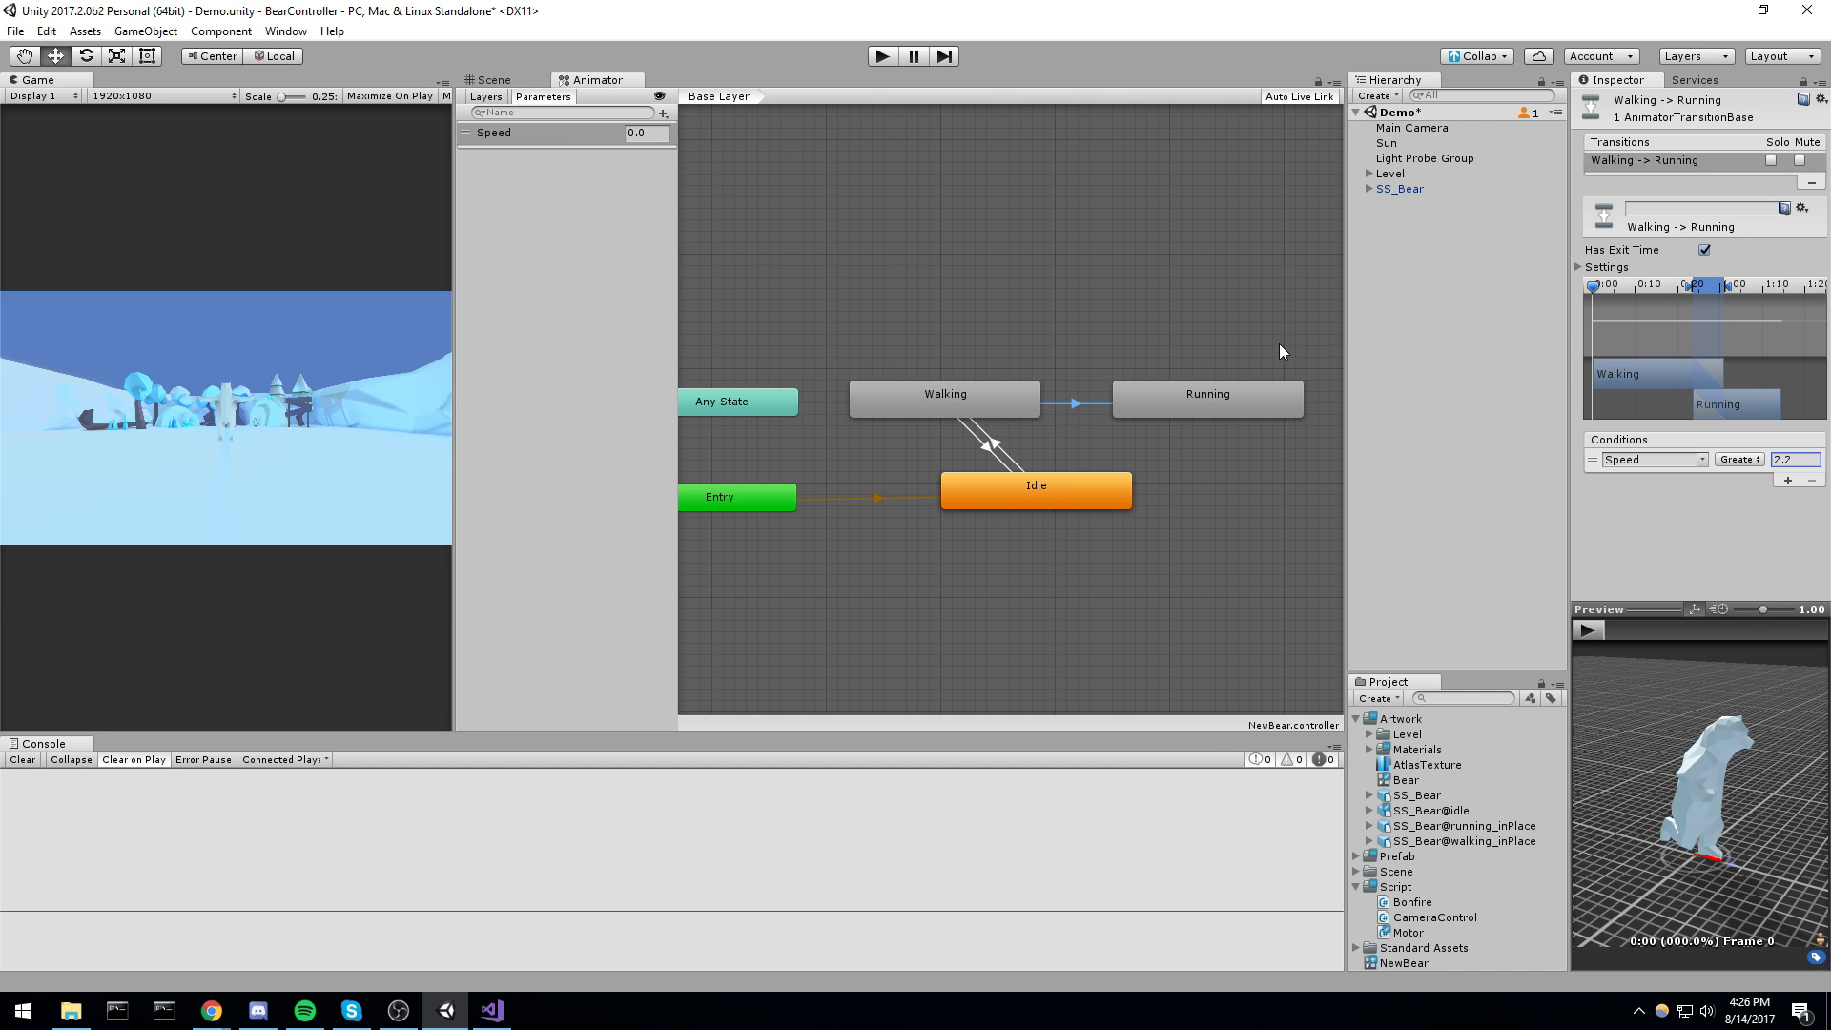
{"action": "left_click", "coordinate": [1142, 419]}
{"action": "left_click", "coordinate": [1073, 408]}
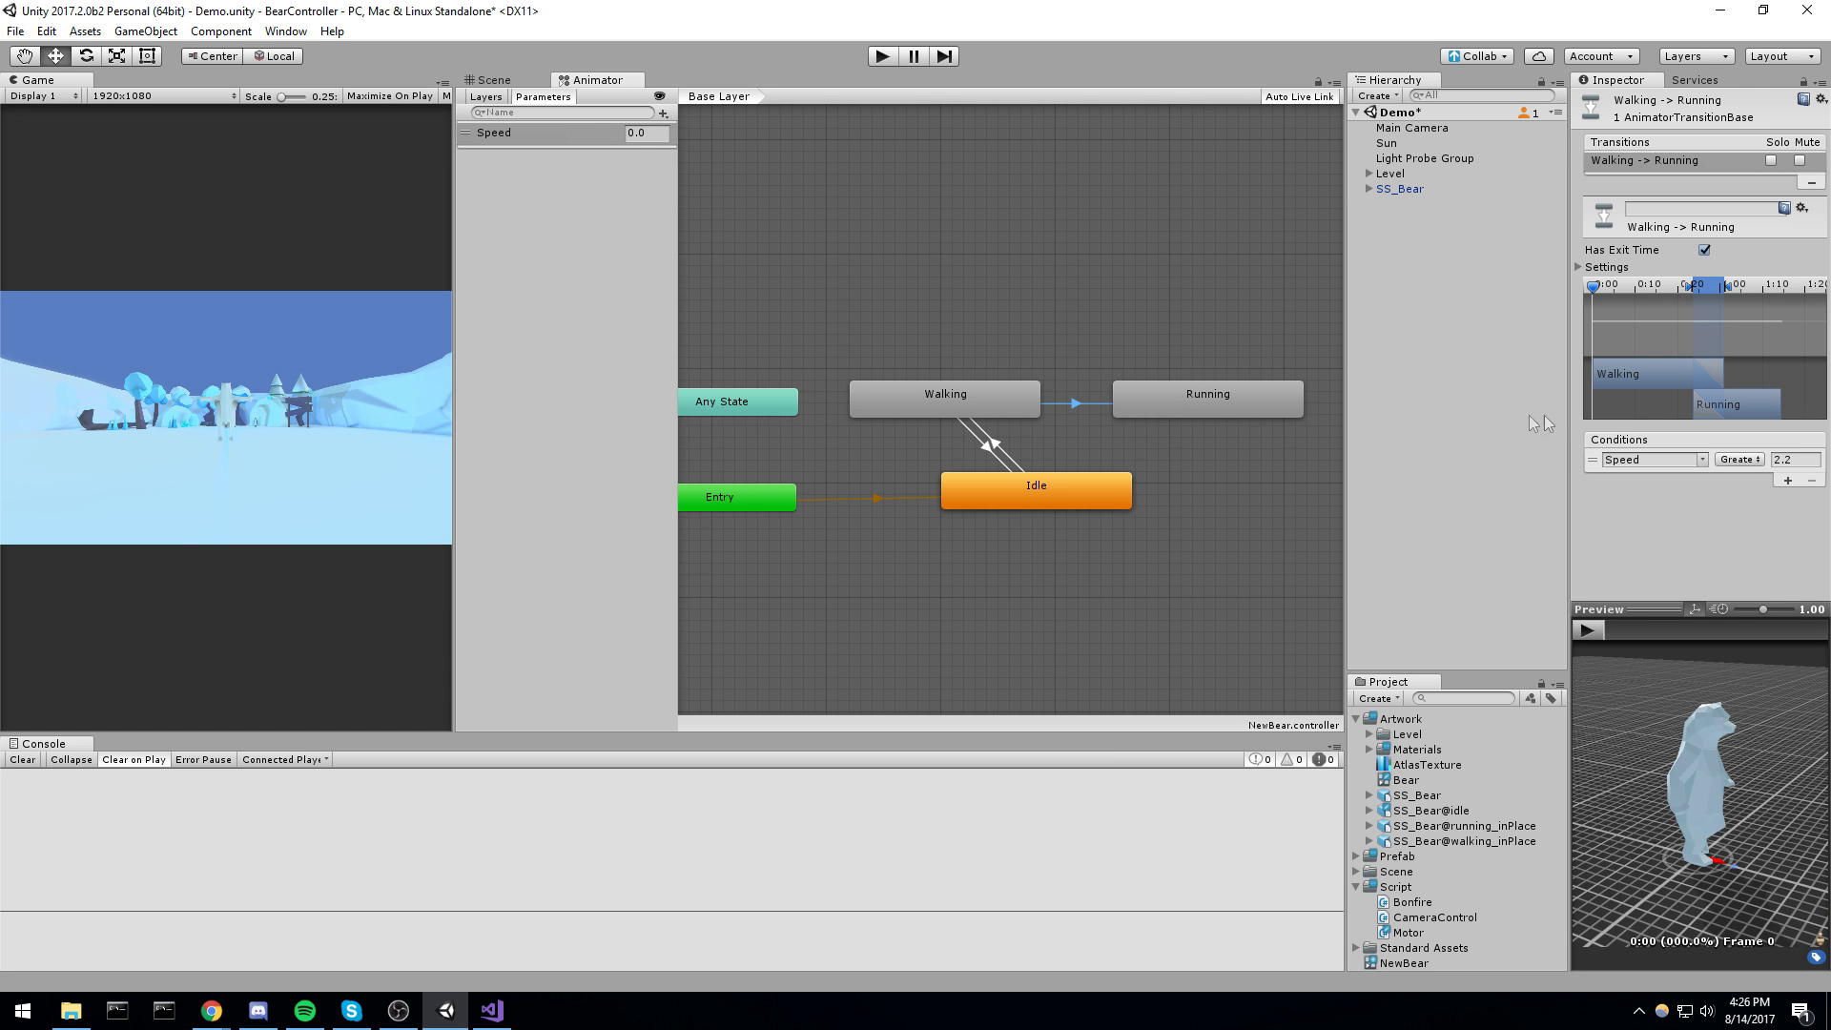
Disable exit time on the Walking to Running transition and create a transition from Running back to Walking
{"action": "left_click", "coordinate": [1704, 250]}
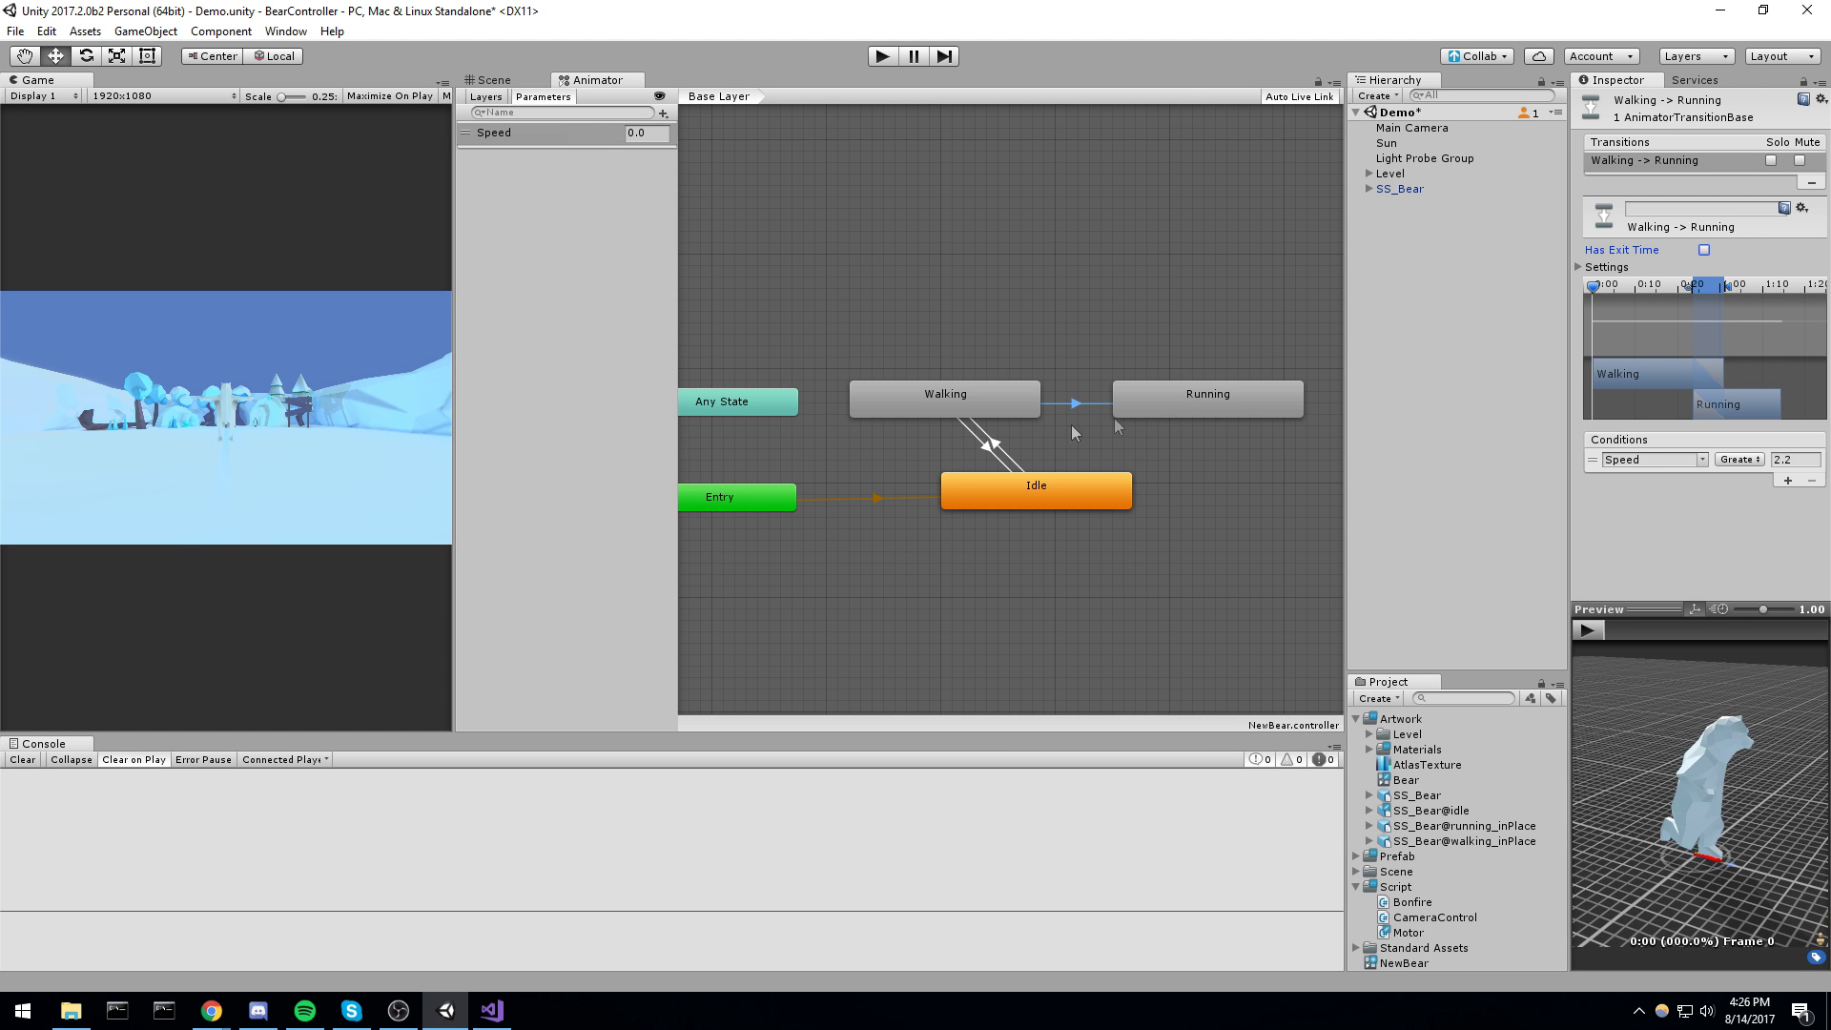
{"action": "left_click", "coordinate": [1163, 408]}
{"action": "right_click", "coordinate": [1163, 408]}
{"action": "left_click", "coordinate": [1187, 416]}
{"action": "left_click", "coordinate": [958, 398]}
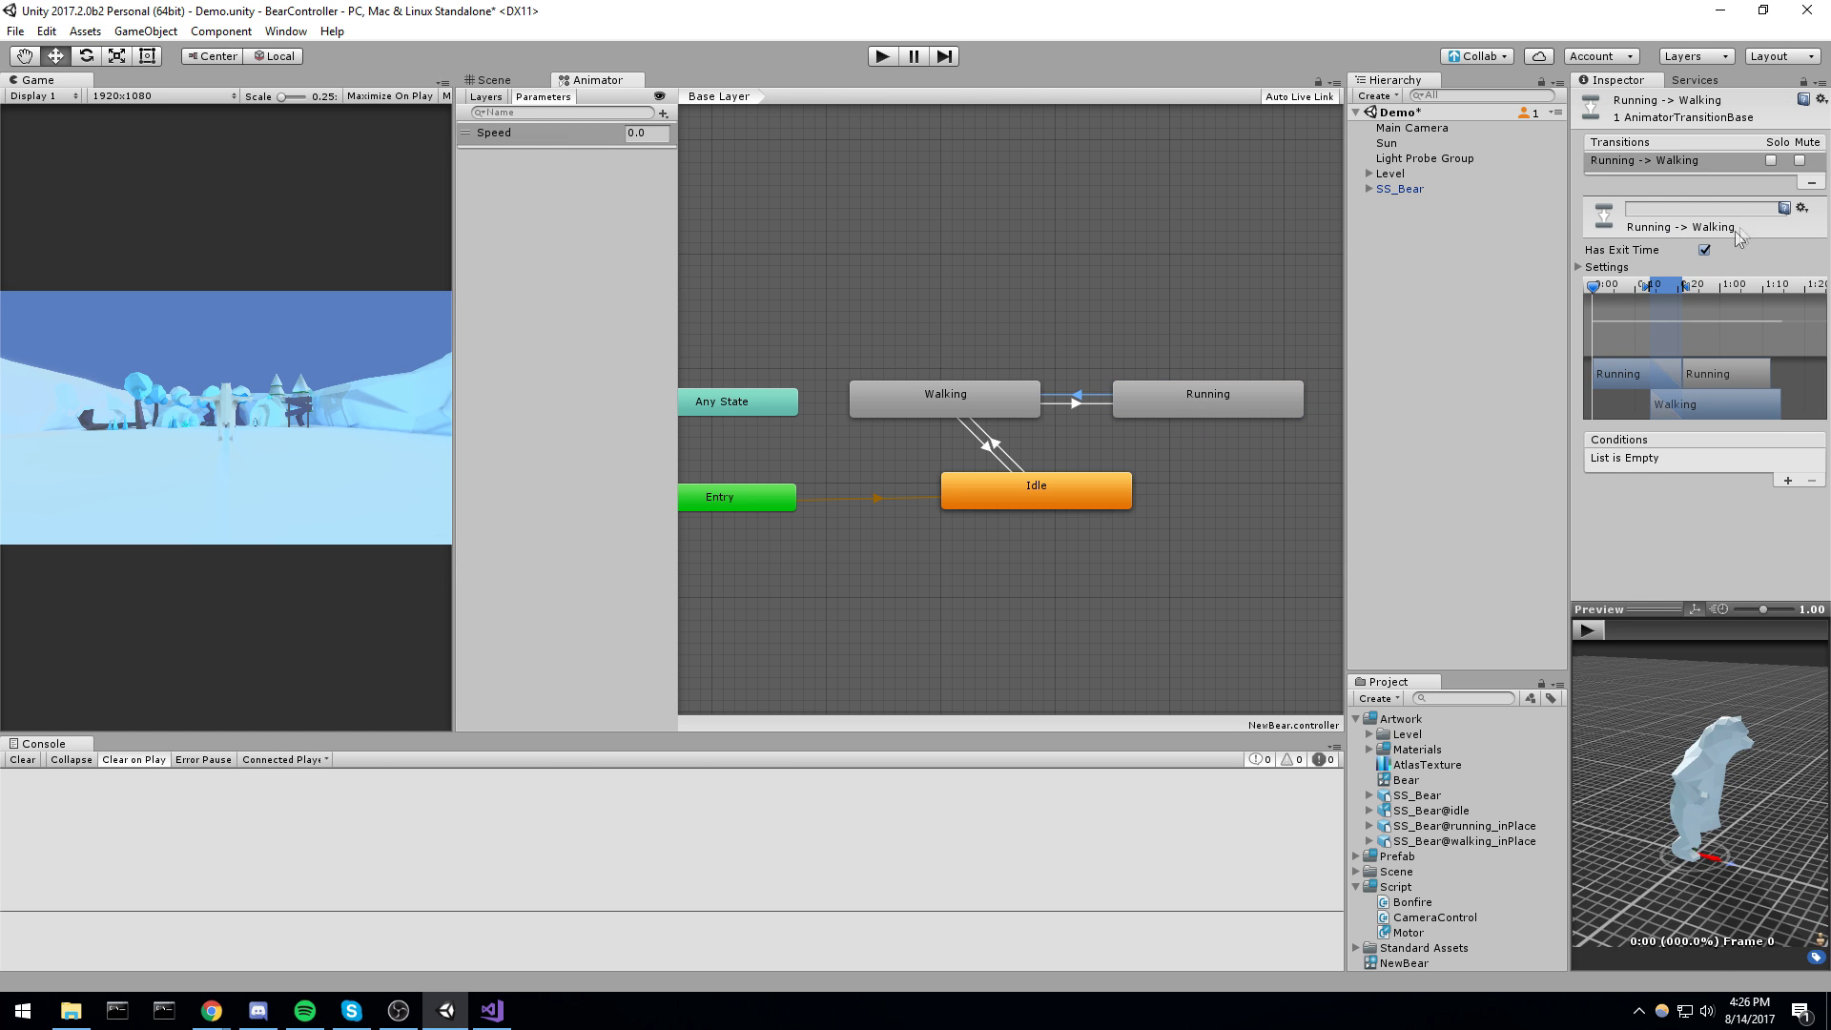
Disable exit time on the Running to Walking transition and add a Speed Less 2.2 condition
{"action": "left_click", "coordinate": [1704, 251]}
{"action": "left_click", "coordinate": [1788, 480]}
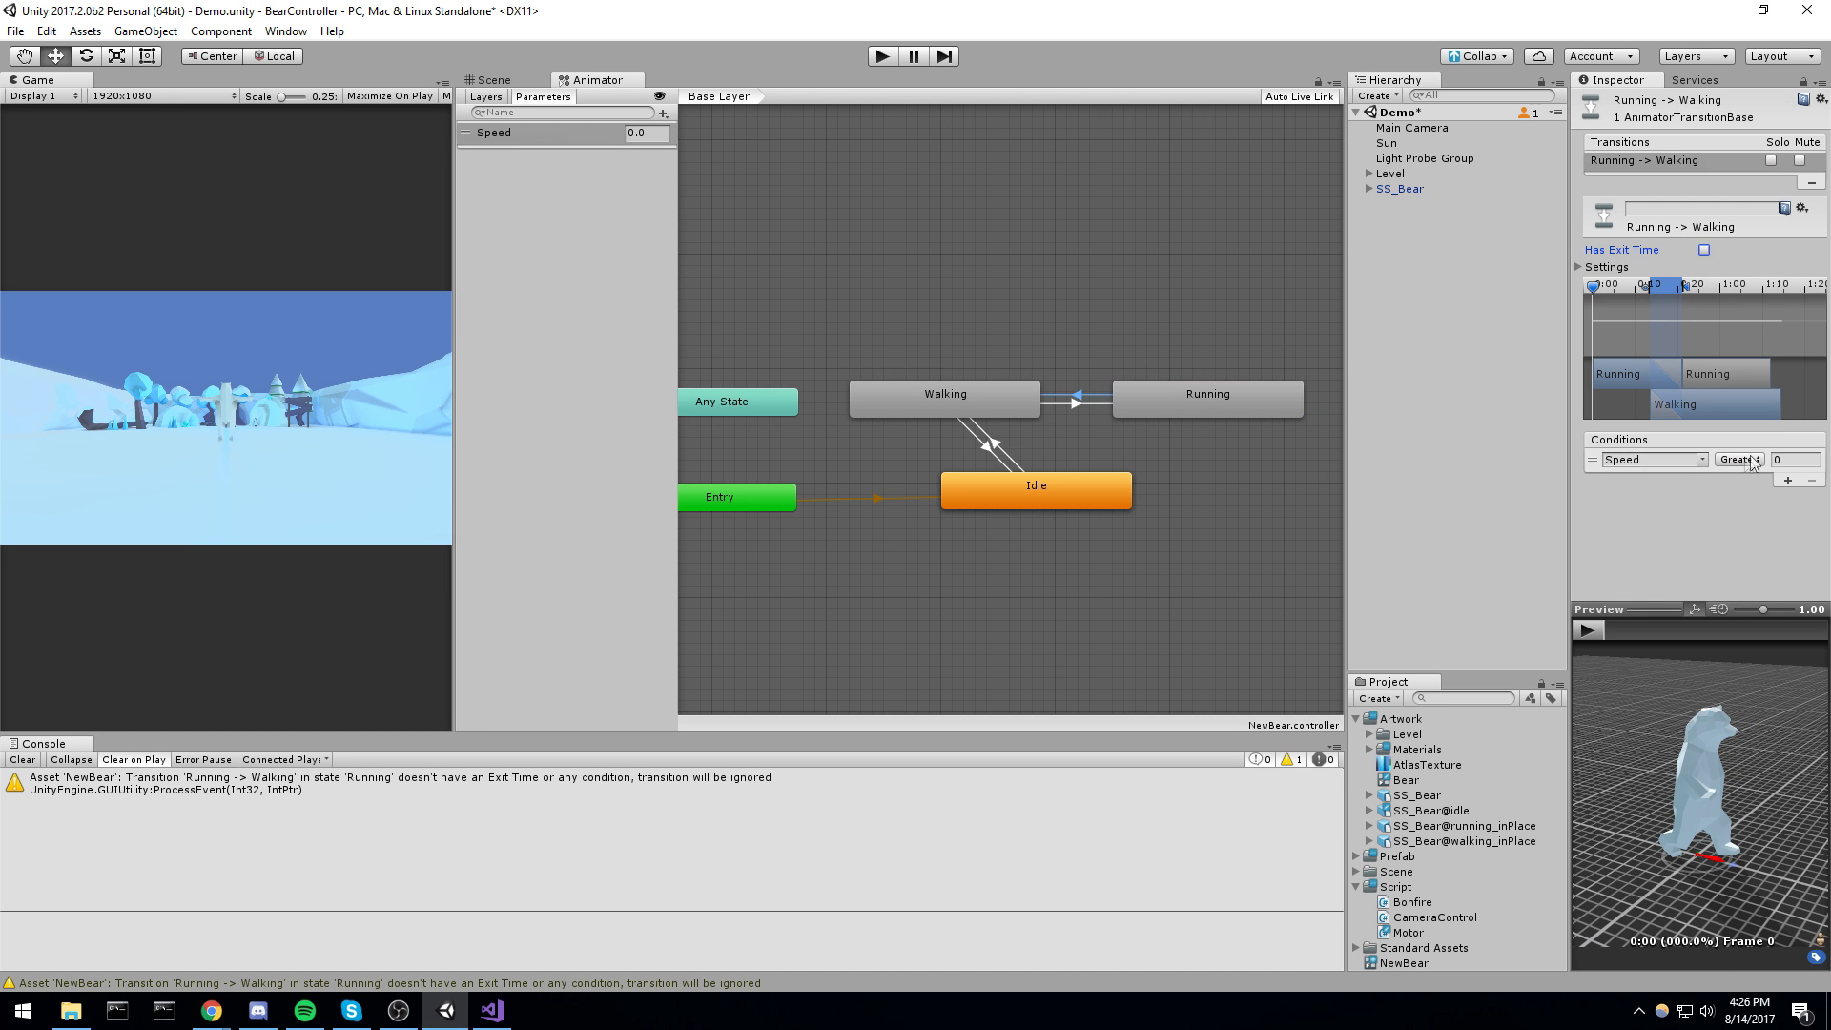
{"action": "left_click", "coordinate": [1744, 466]}
{"action": "left_click", "coordinate": [1737, 481]}
Play the scene and move the bear in different directions to test switching between Walking and Running
{"action": "left_click", "coordinate": [877, 57]}
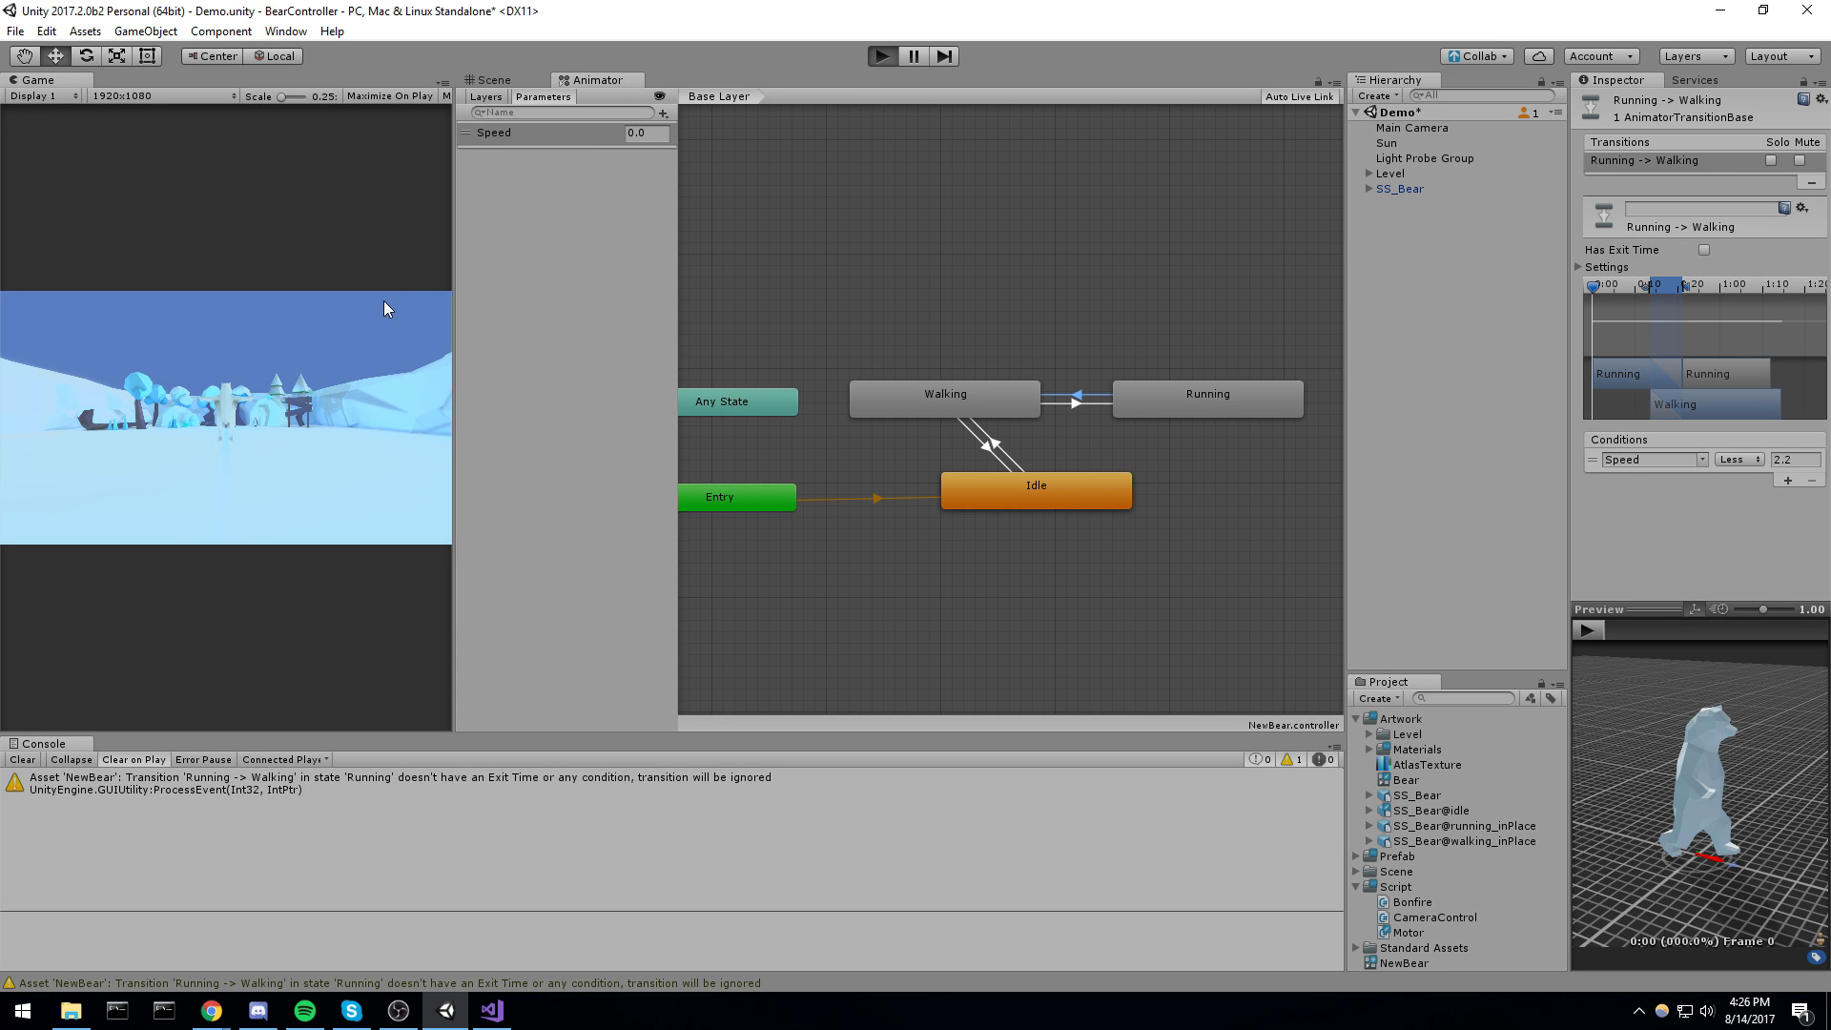
{"action": "key", "text": "w"}
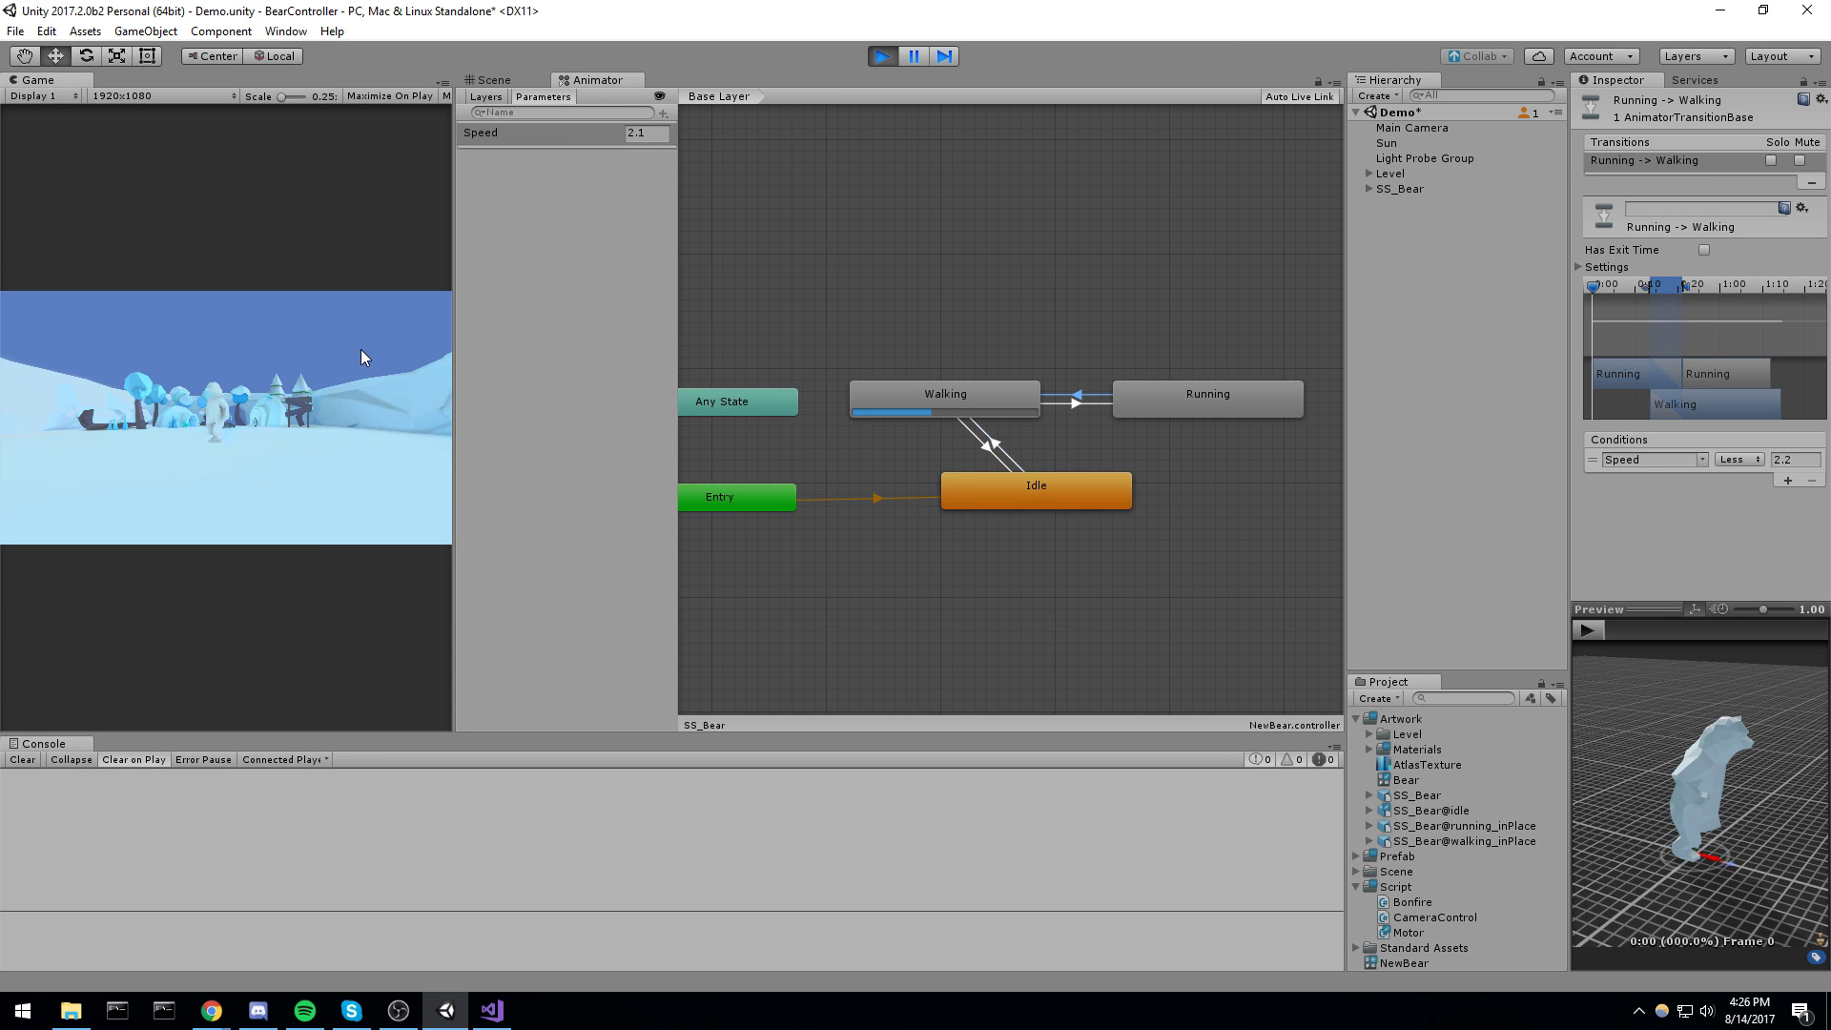
{"action": "key", "text": "d"}
{"action": "key", "text": "w"}
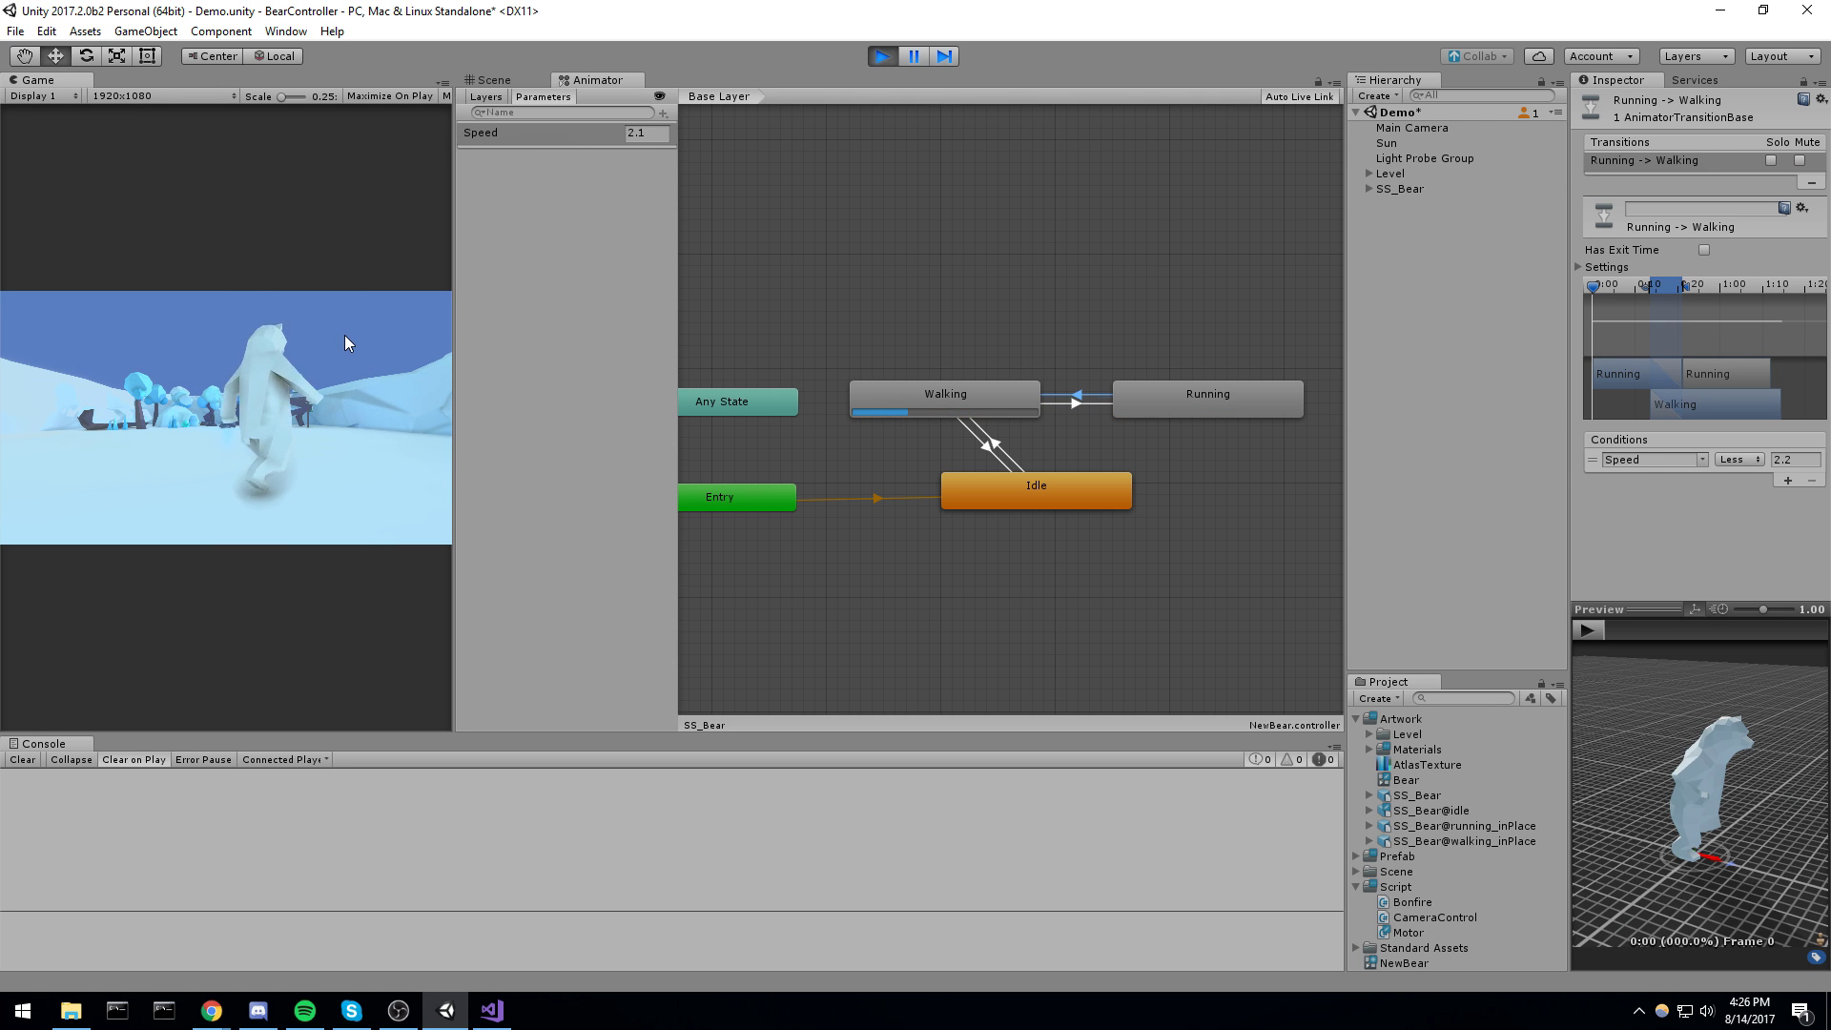
{"action": "key", "text": "a"}
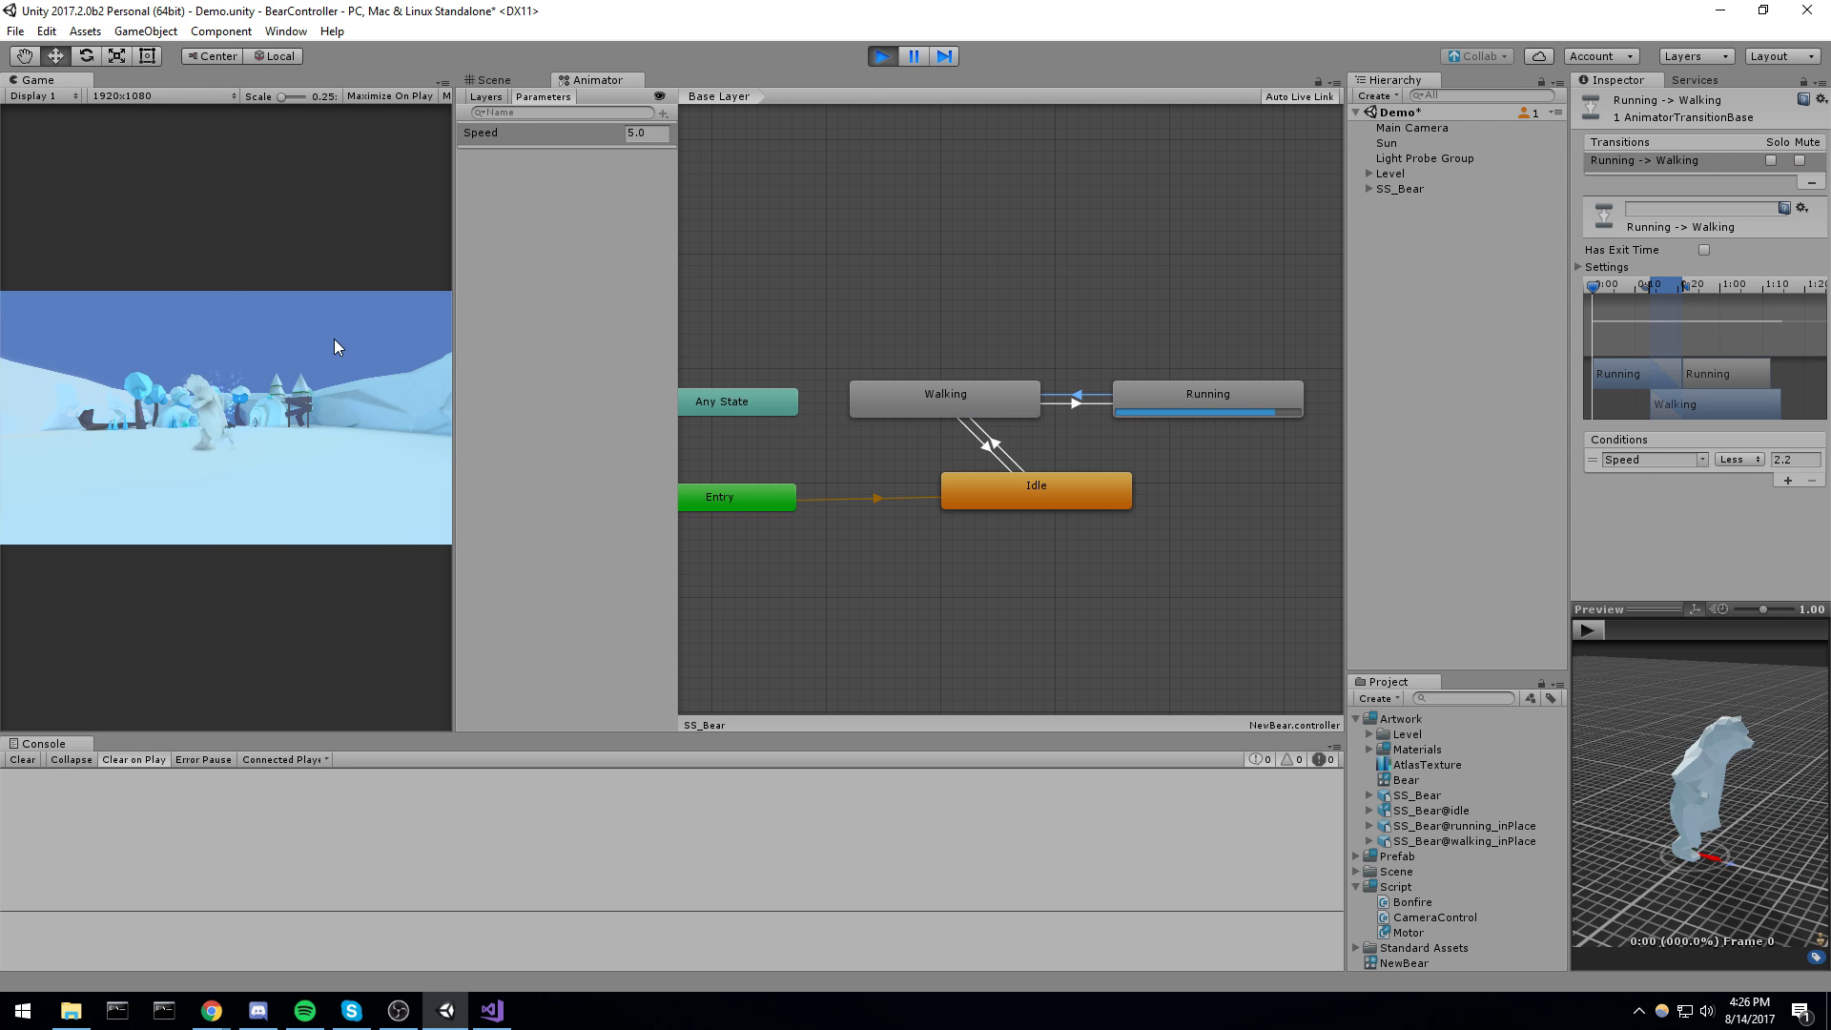
{"action": "key", "text": "d"}
{"action": "key", "text": "w"}
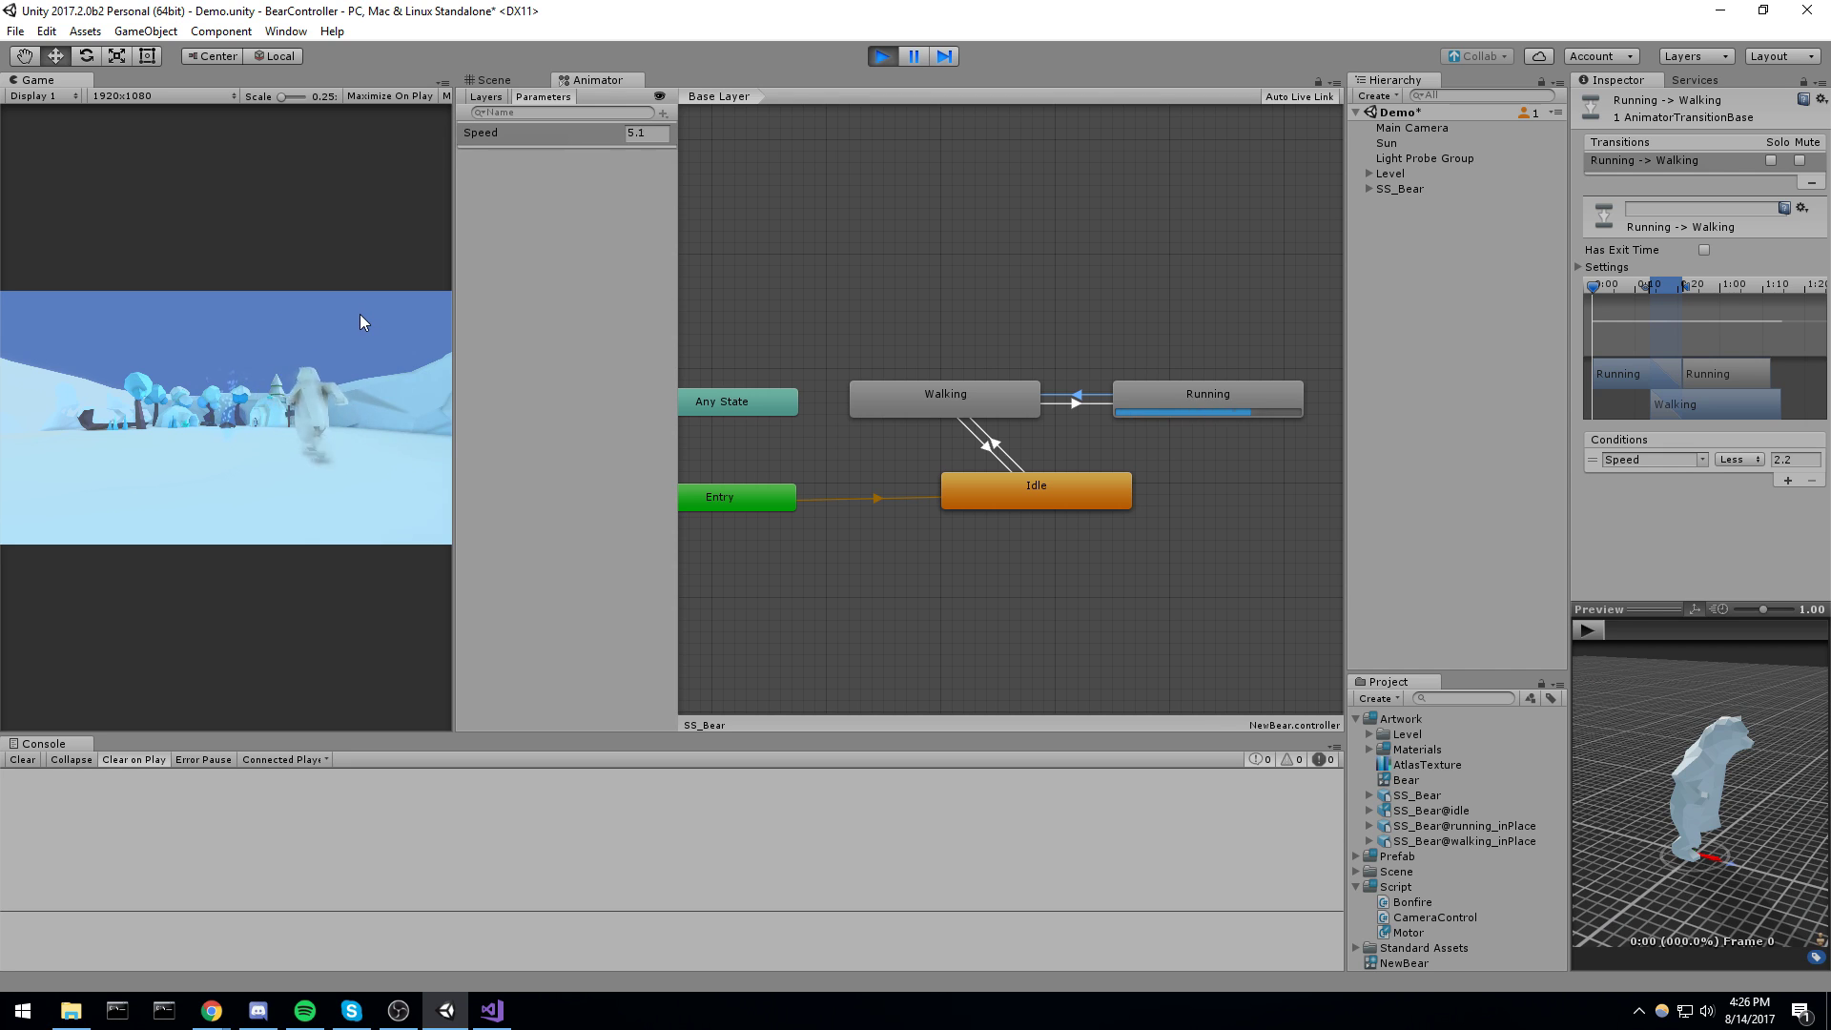
{"action": "key", "text": "a"}
{"action": "key", "text": "s"}
{"action": "key", "text": "d"}
{"action": "key", "text": "w"}
{"action": "key", "text": "a"}
{"action": "left_click", "coordinate": [882, 56]}
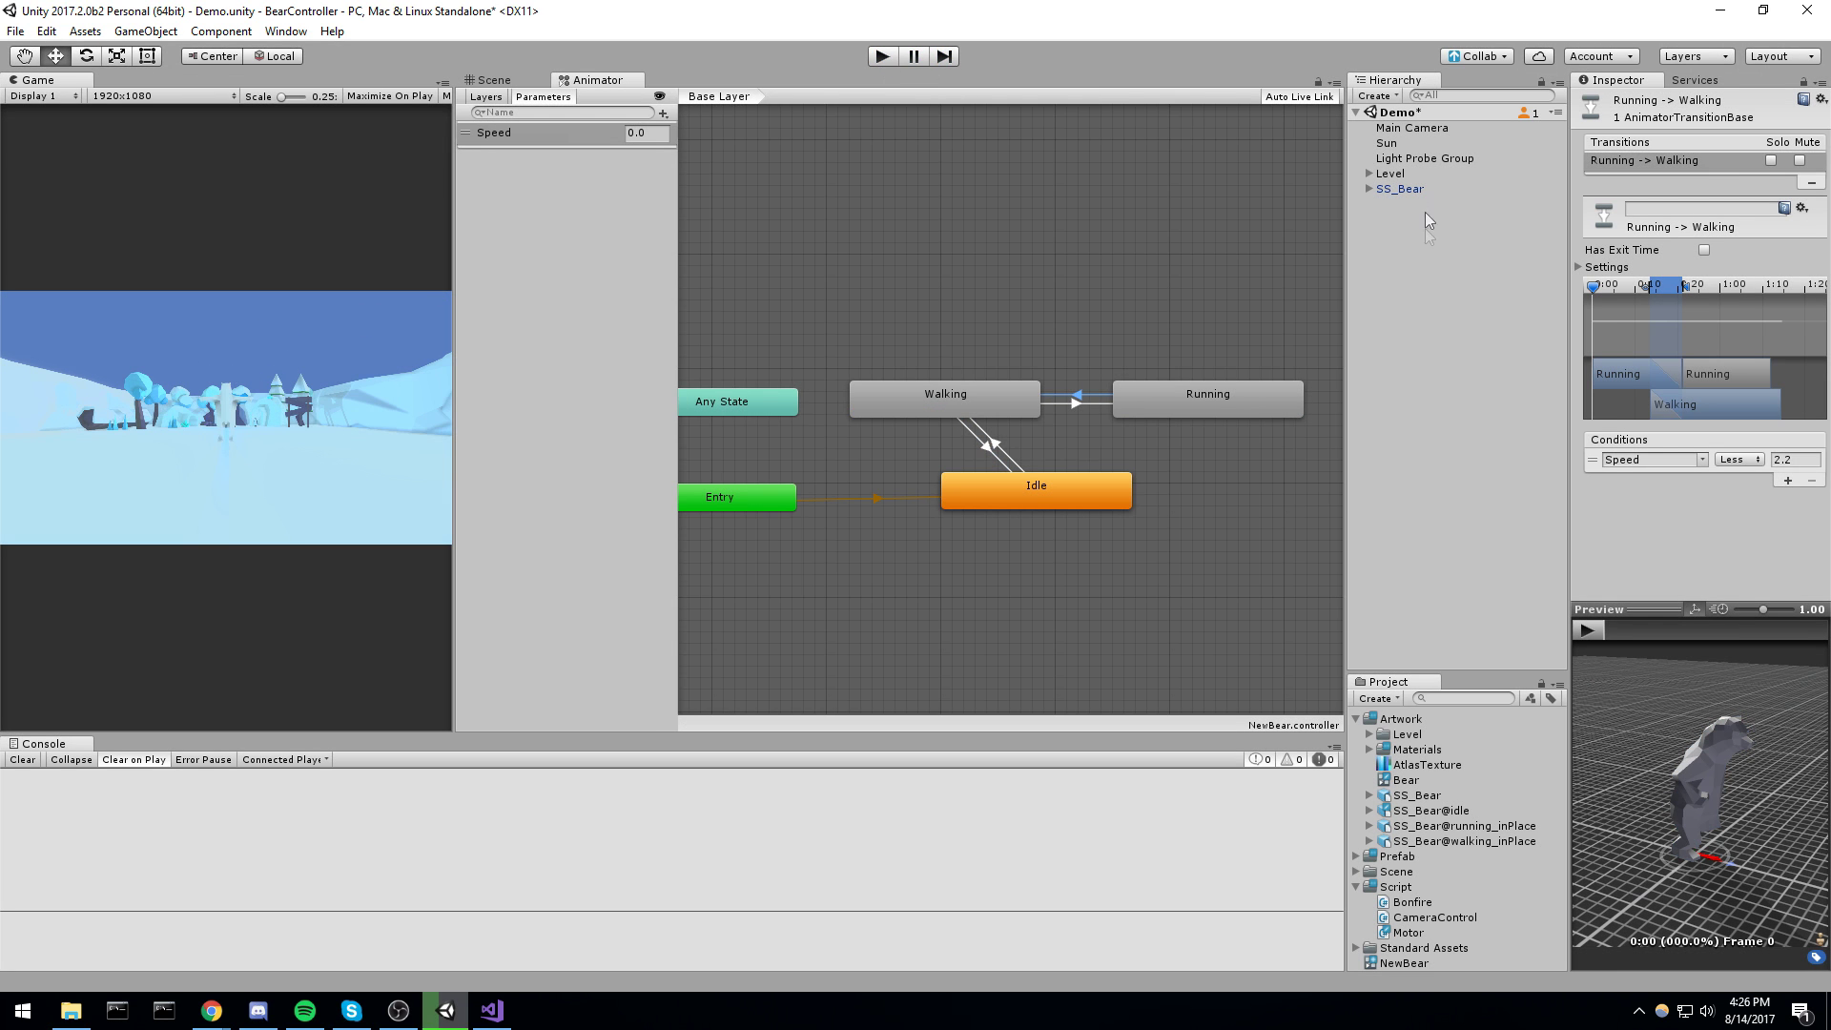
Attach the CameraControl script to the Main Camera
{"action": "left_click", "coordinate": [1411, 127]}
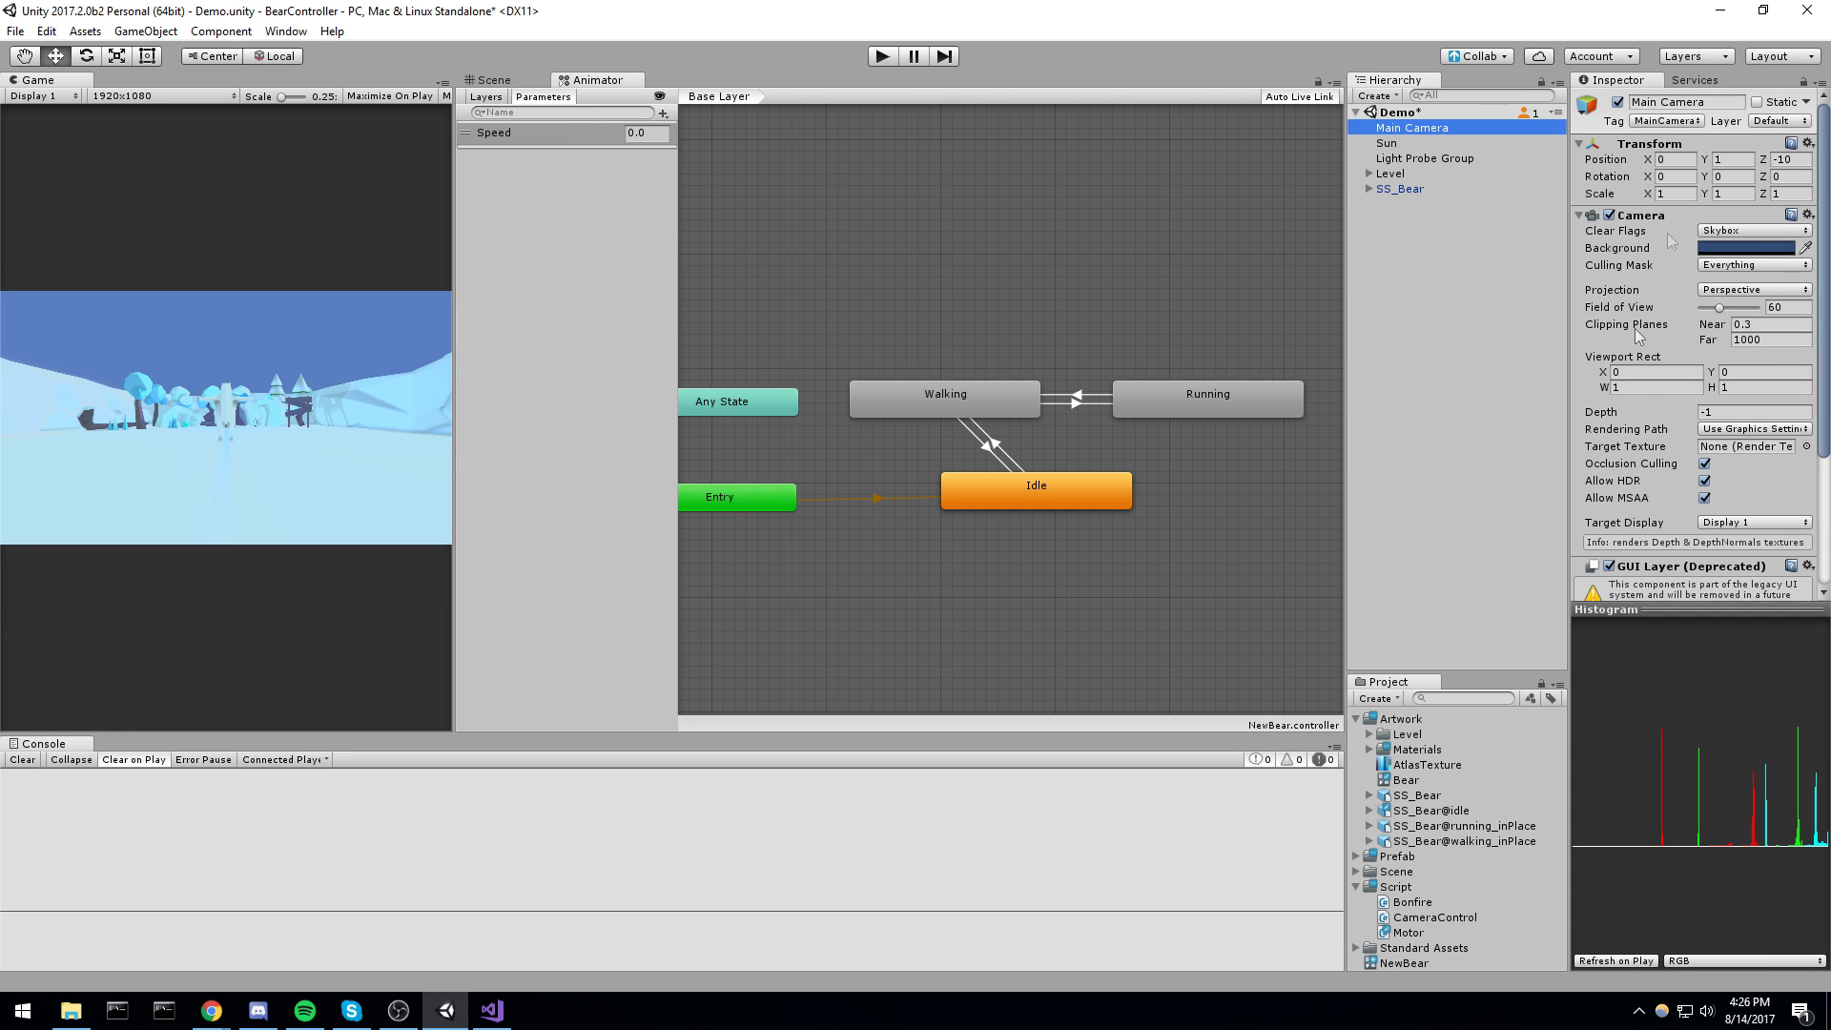
{"action": "left_click", "coordinate": [1650, 220]}
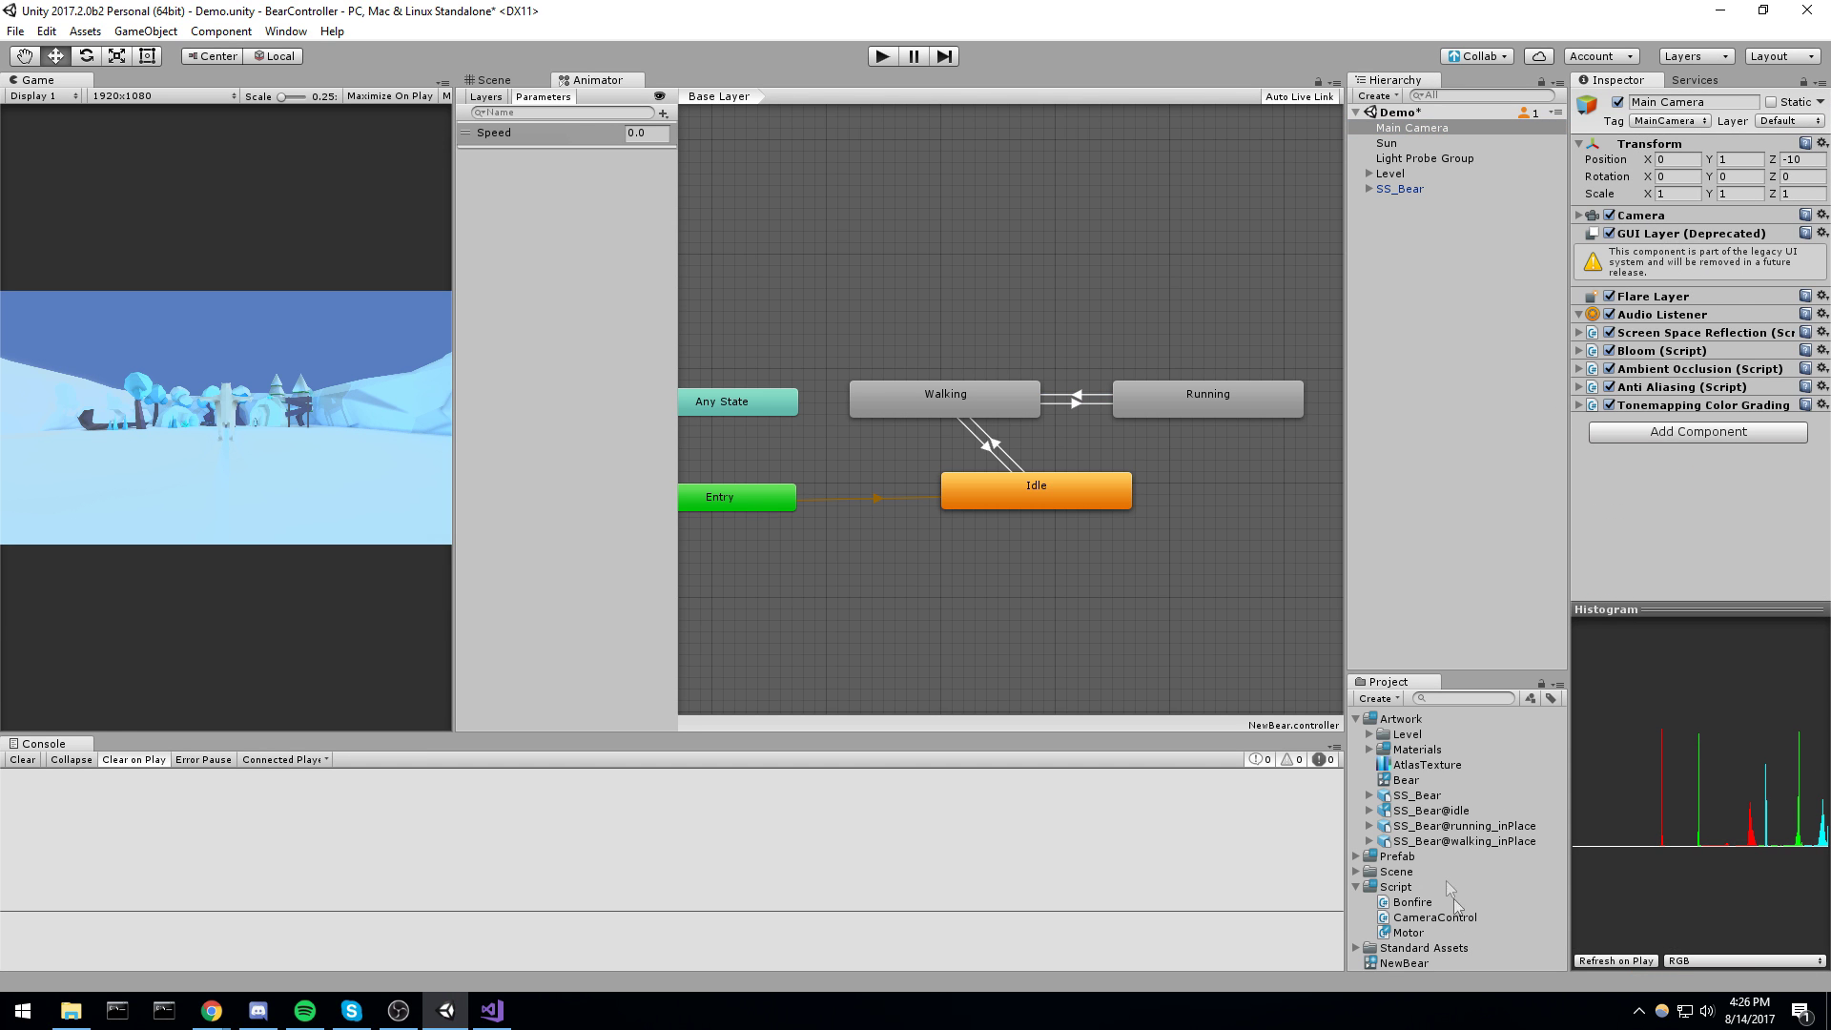
{"action": "left_click_drag", "start_coordinate": [1425, 919], "coordinate": [1680, 497]}
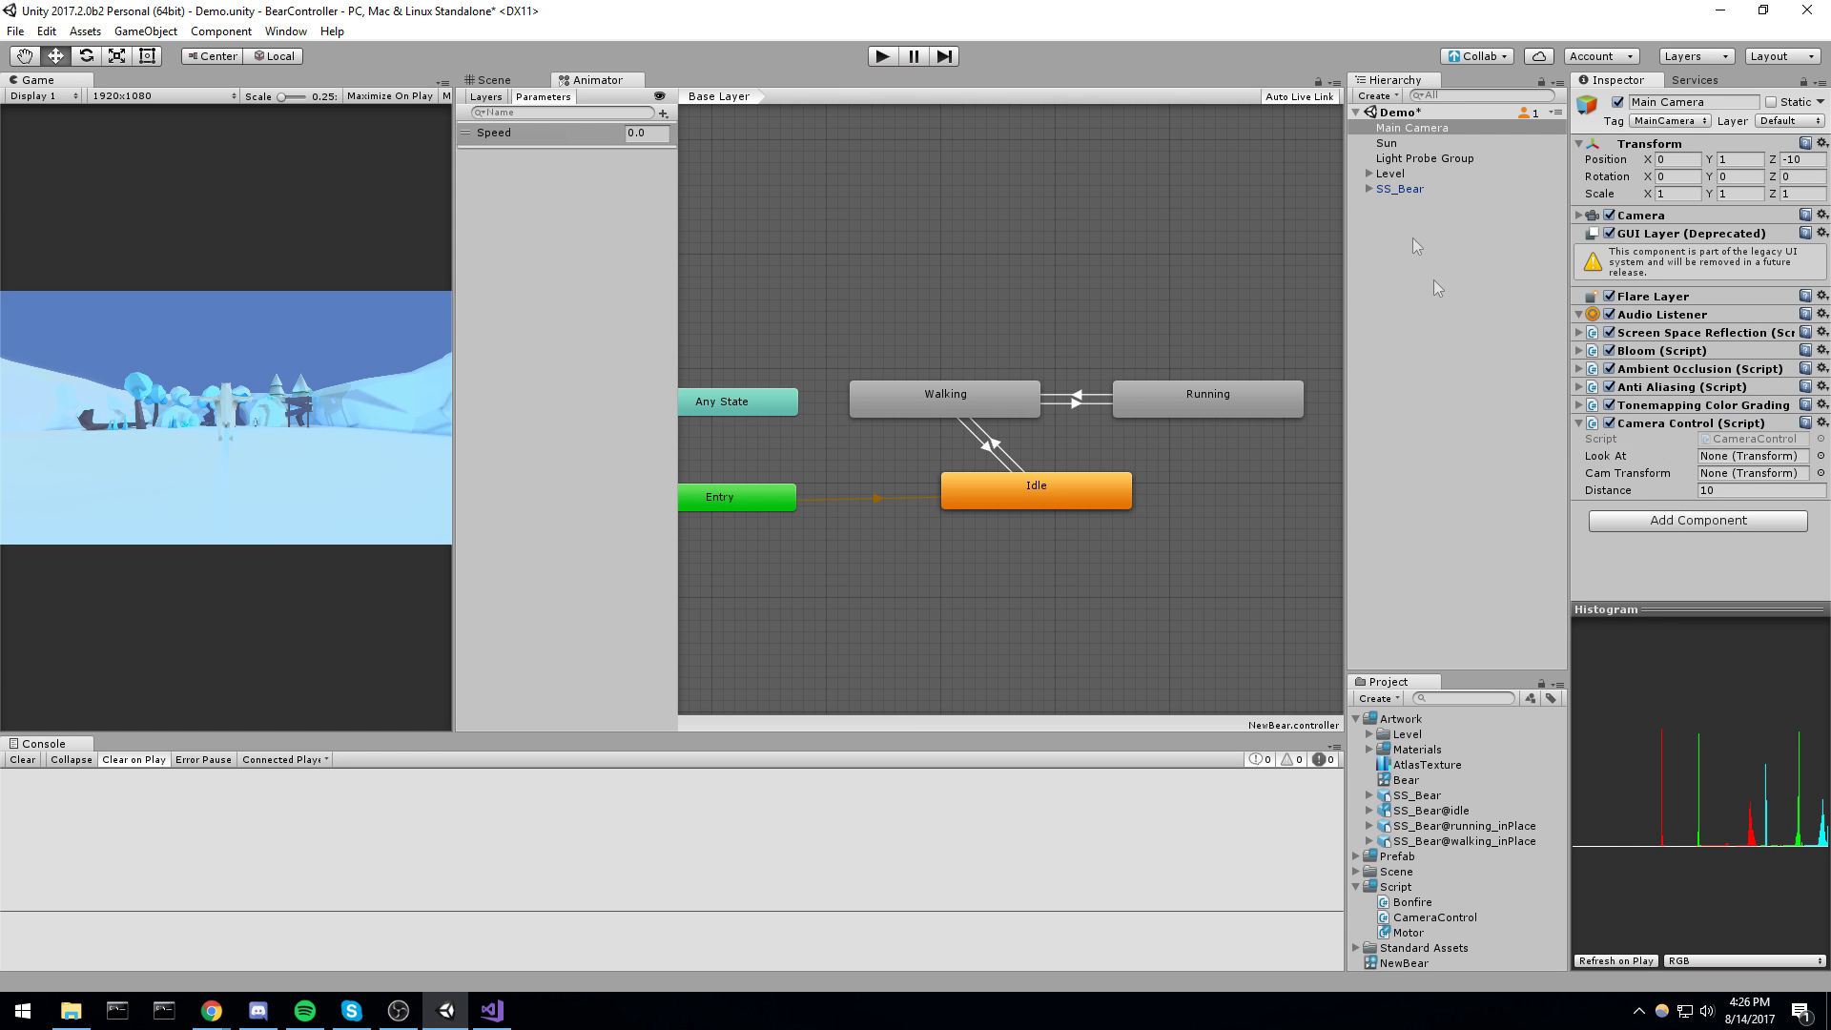
Set the Camera Control's Look At to SS_Bear, Cam Transform to Main Camera and Distance to 6
{"action": "left_click_drag", "start_coordinate": [1400, 188], "coordinate": [1752, 456]}
{"action": "left_click_drag", "start_coordinate": [1412, 131], "coordinate": [1752, 473]}
{"action": "left_click", "coordinate": [1754, 490]}
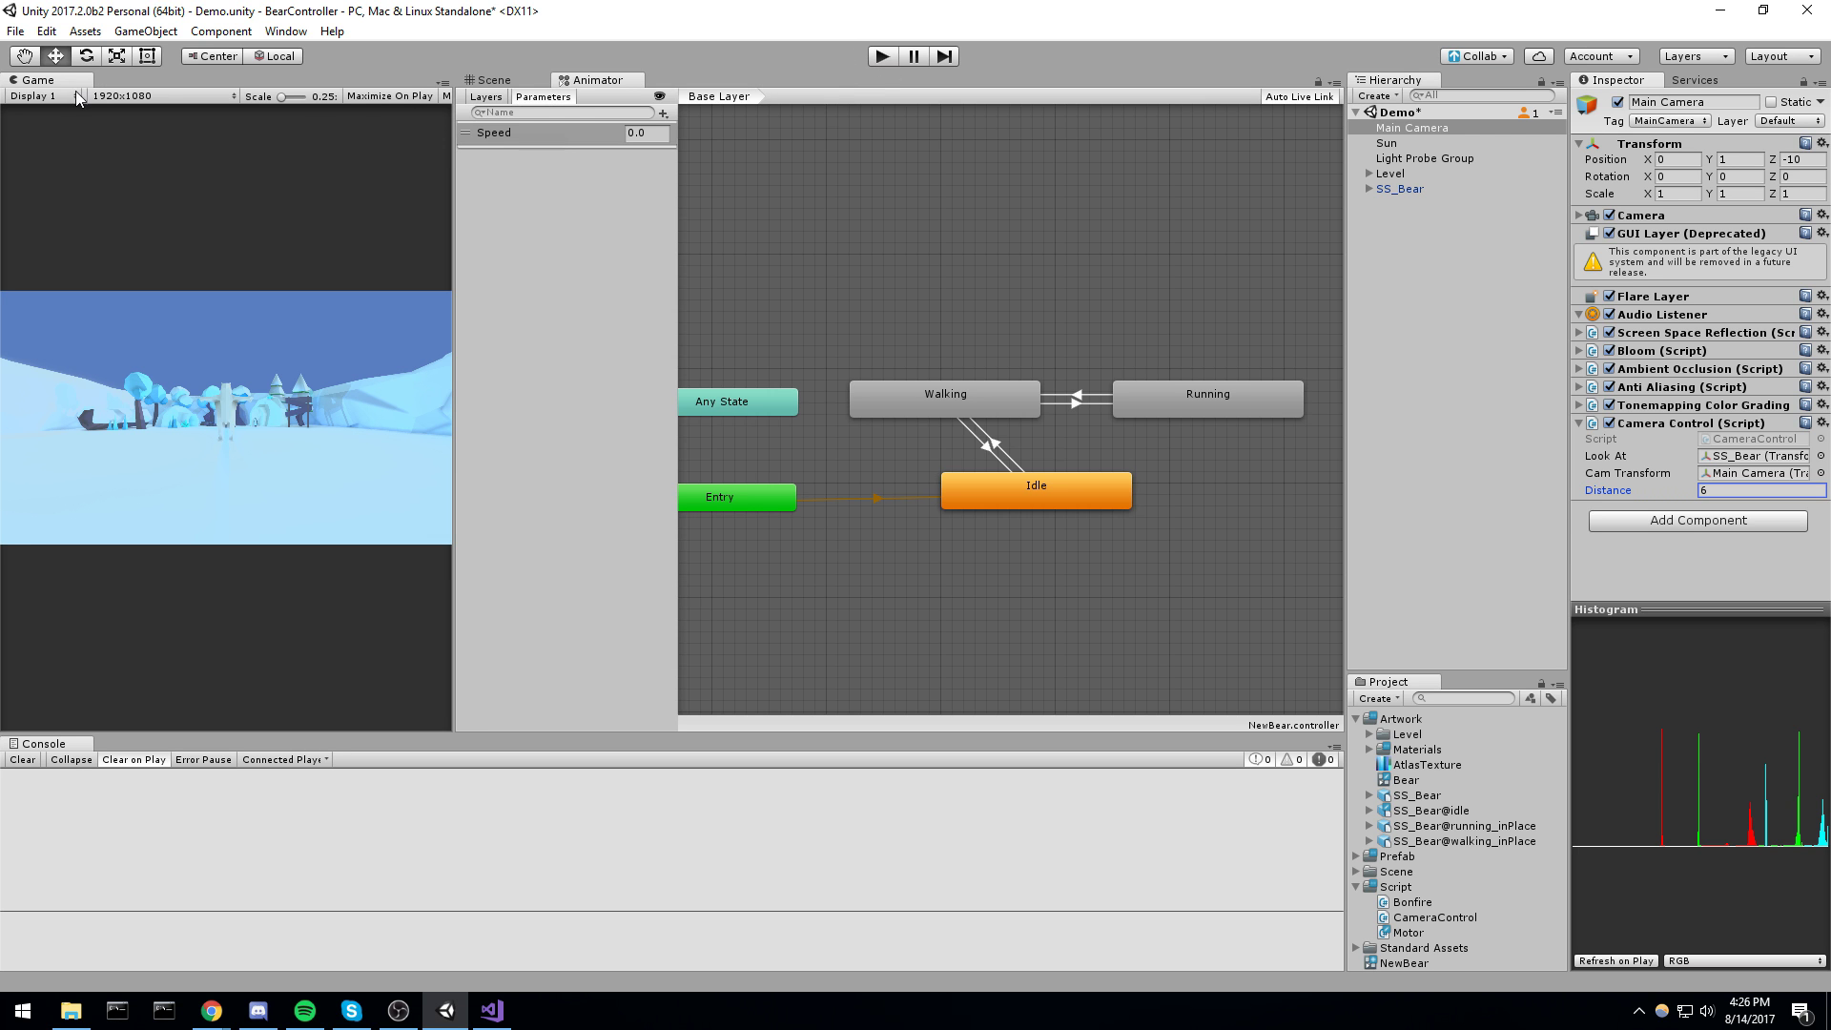
Enlarge the Game view and play the scene, running the bear around the bonfire to test the follow camera and animations
{"action": "left_click_drag", "start_coordinate": [448, 141], "coordinate": [758, 143]}
{"action": "key", "text": "ctrl+p"}
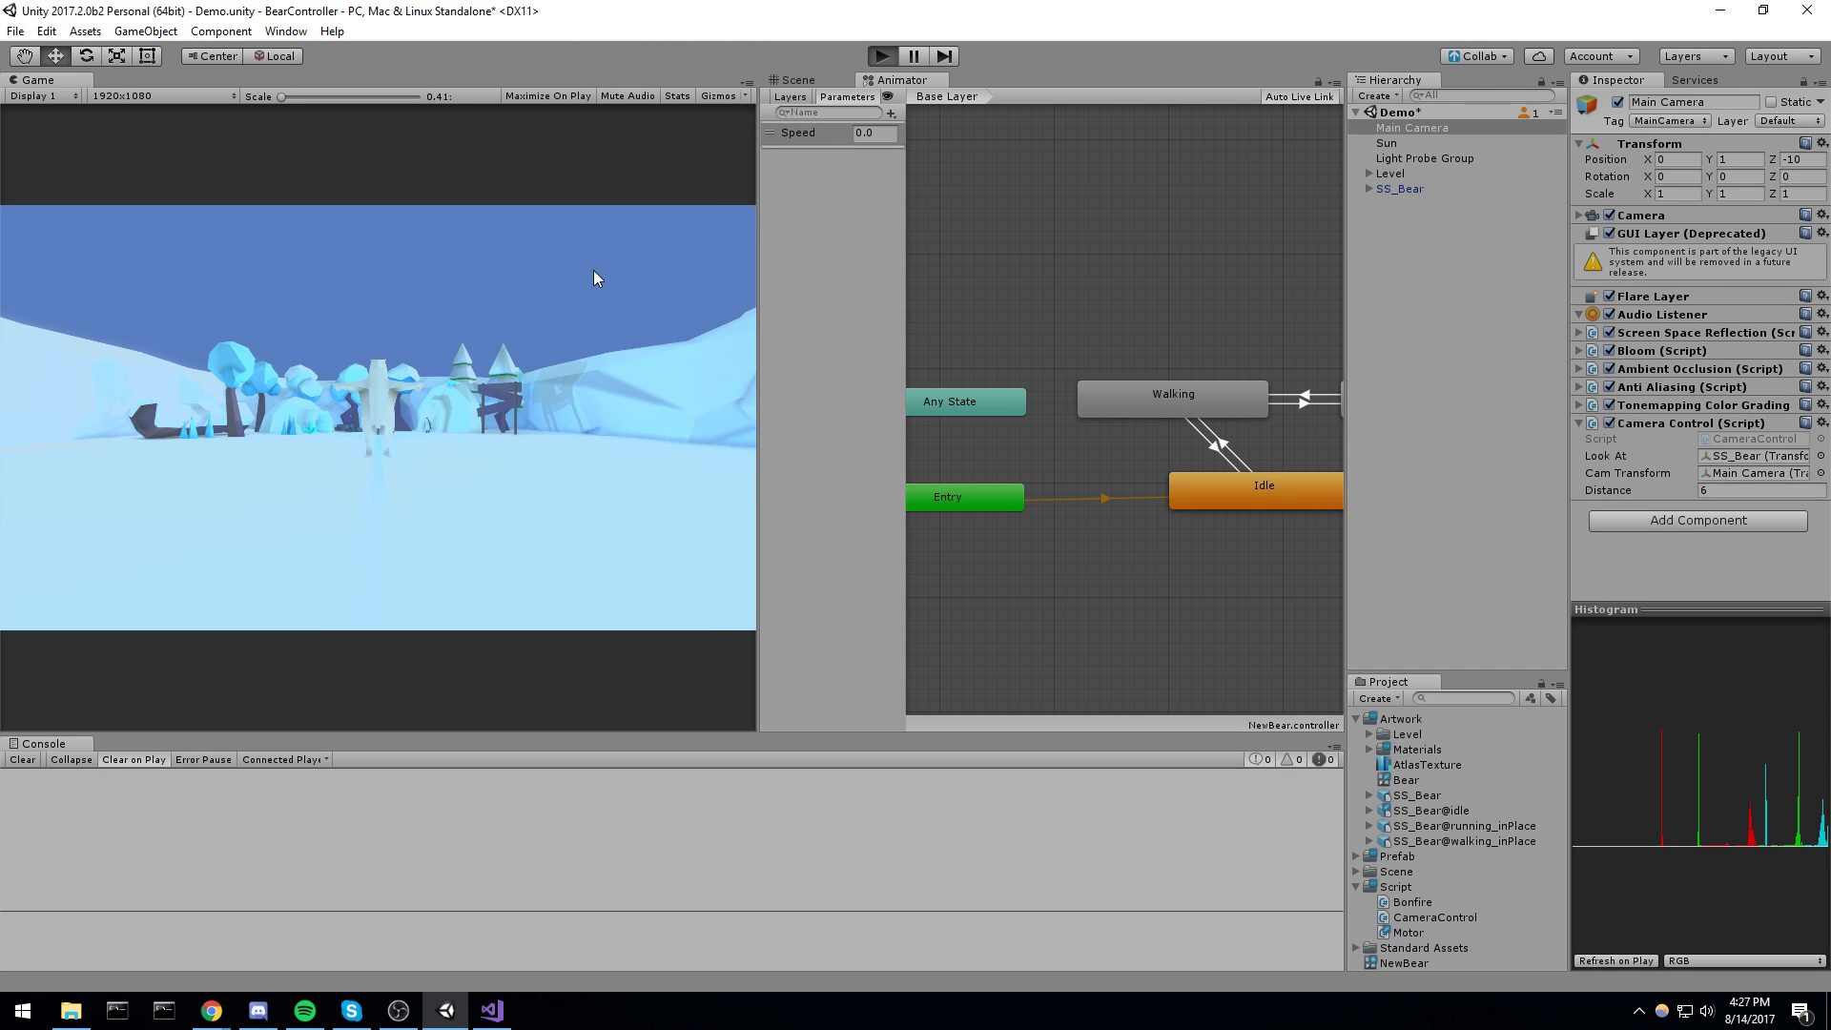
{"action": "key", "text": "w"}
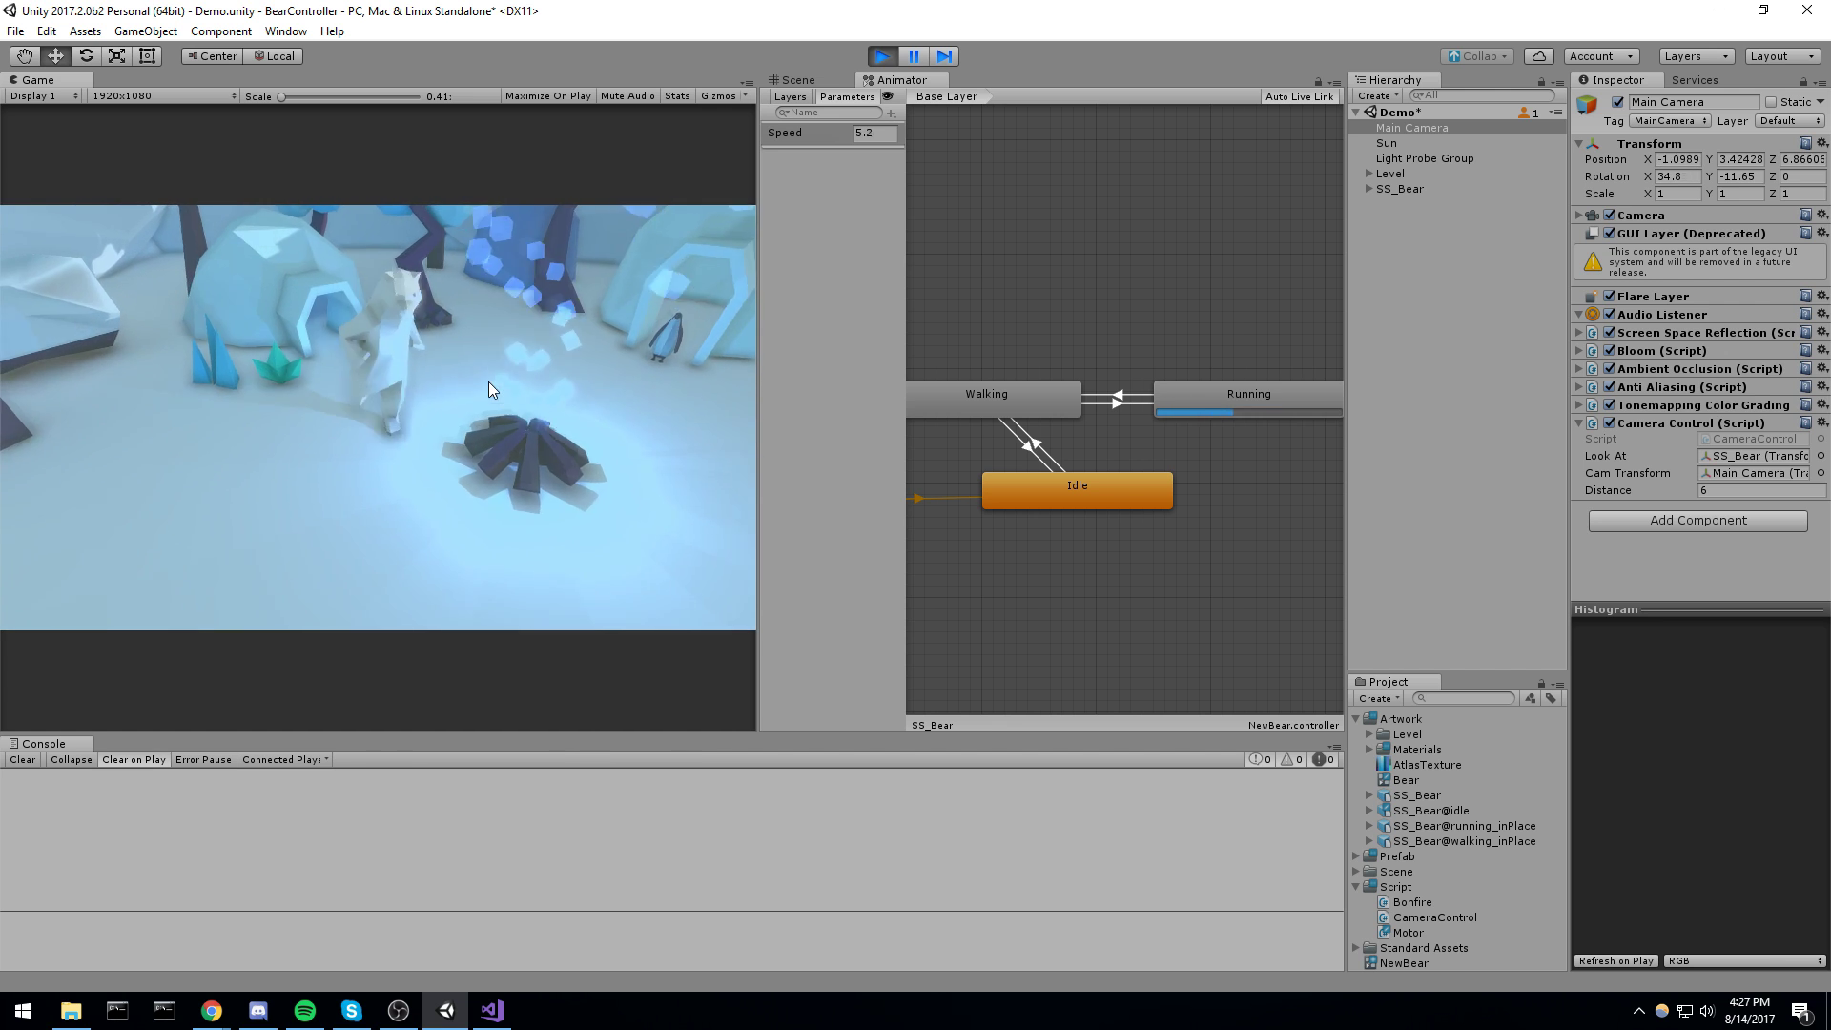
{"action": "key", "text": "d"}
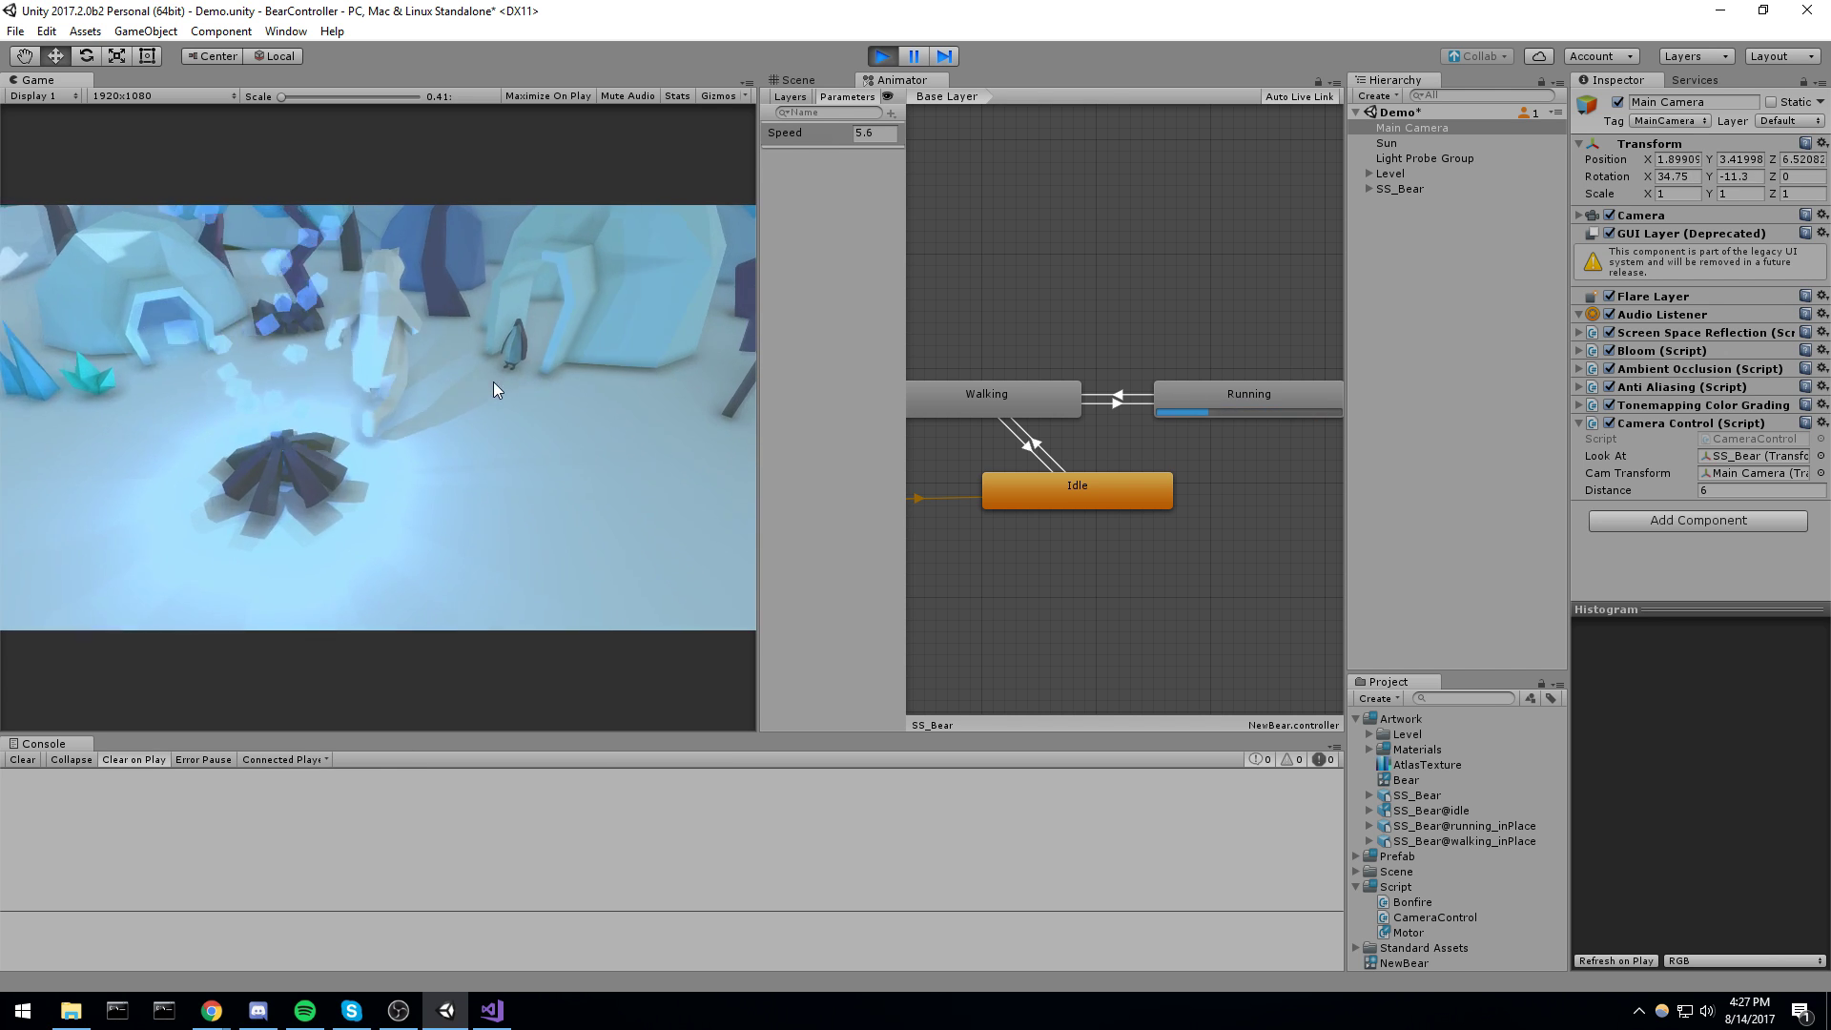
{"action": "key", "text": "s"}
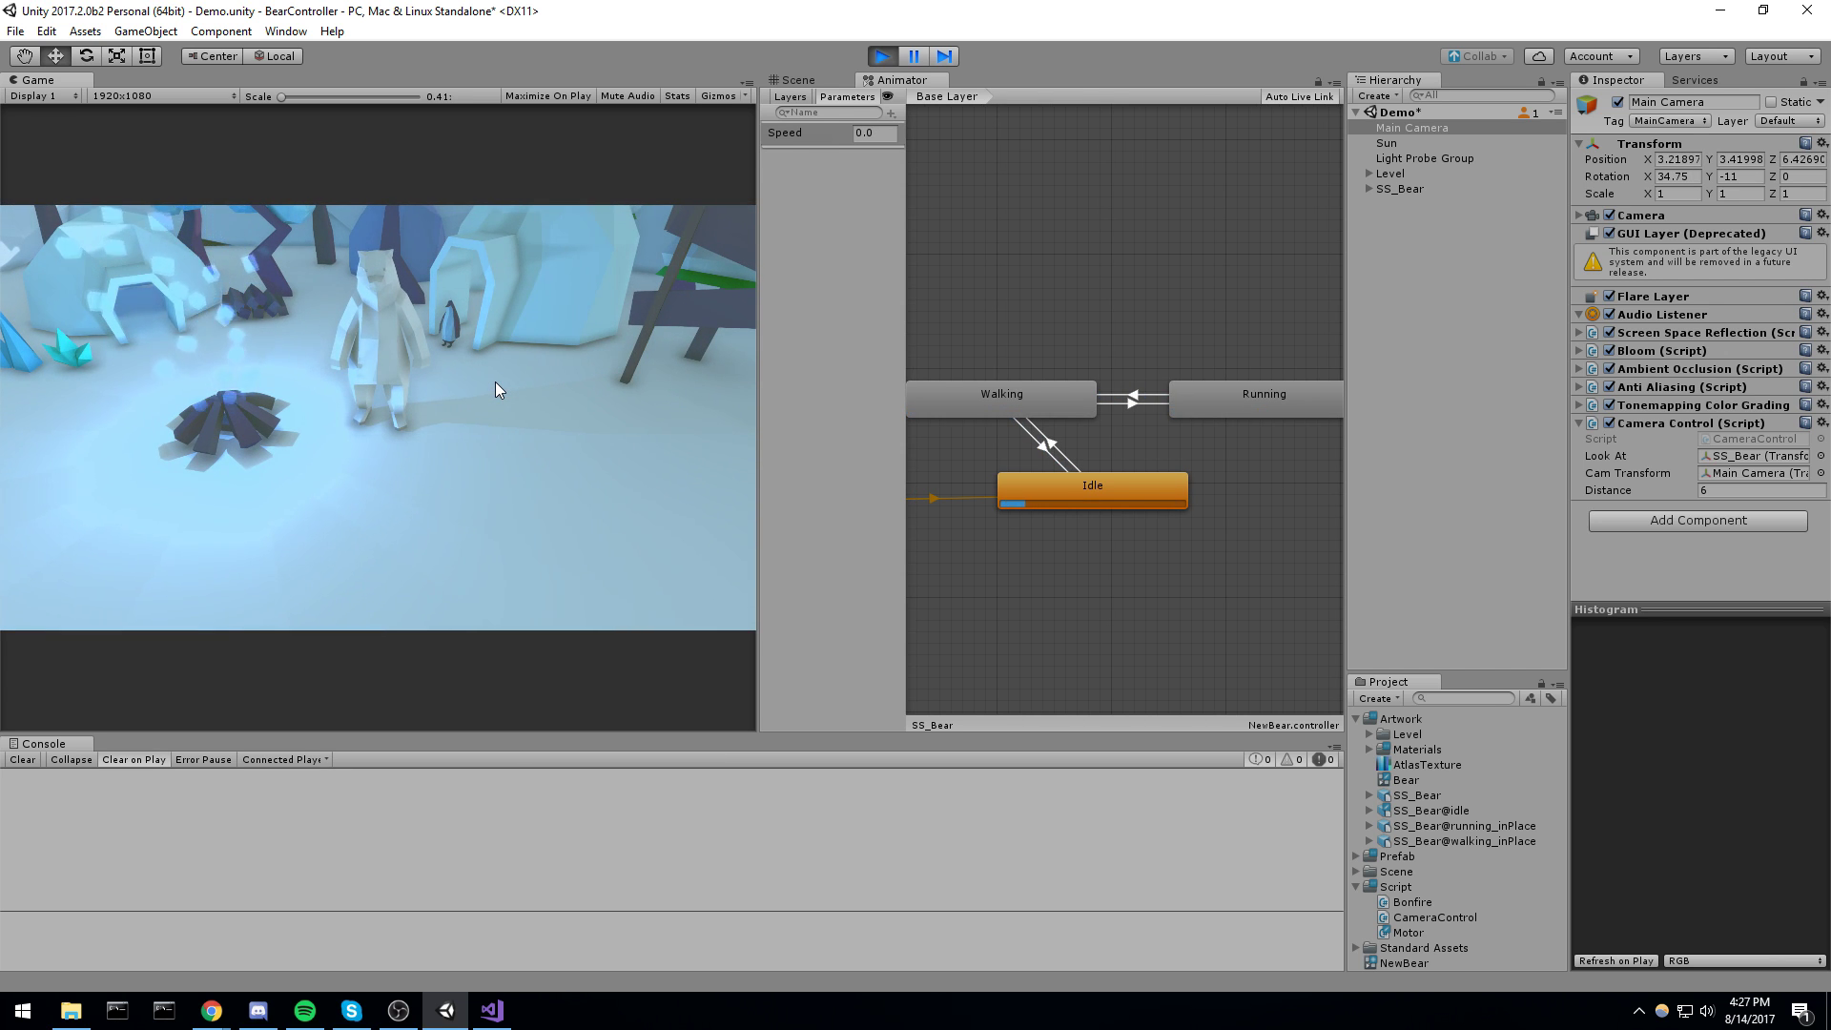
{"action": "key", "text": "w"}
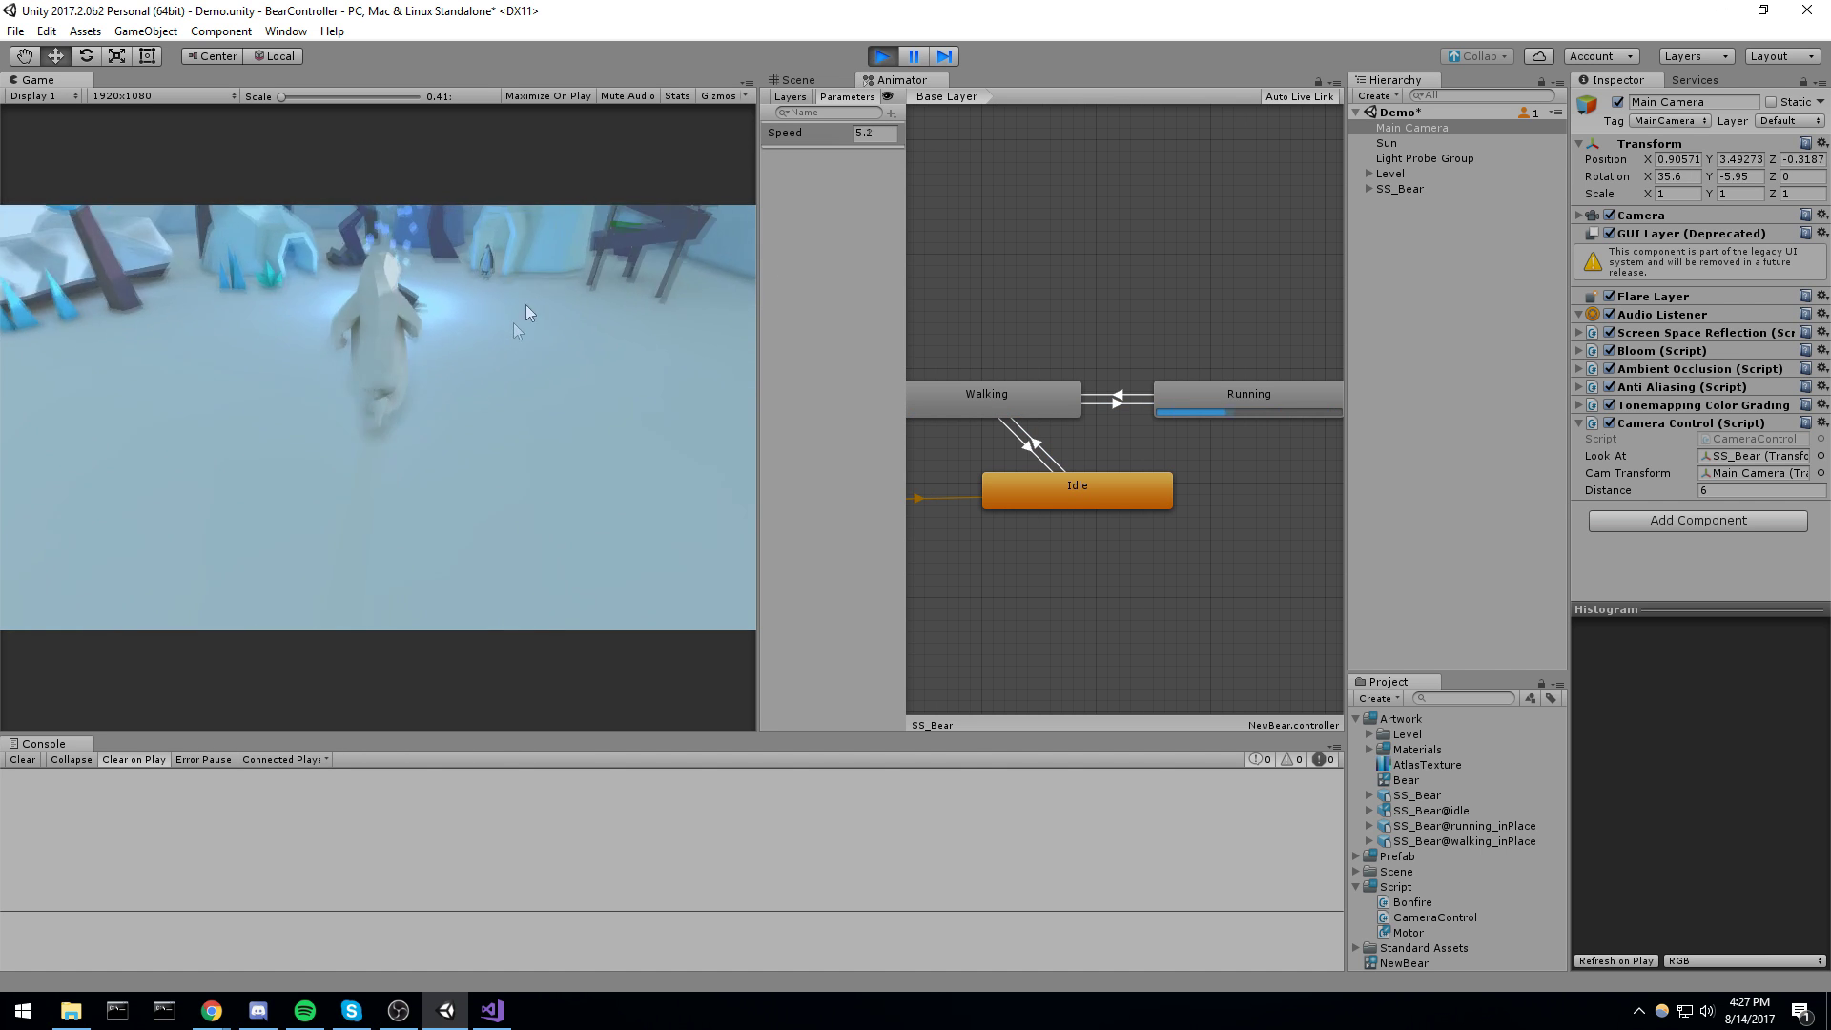
{"action": "key", "text": "a"}
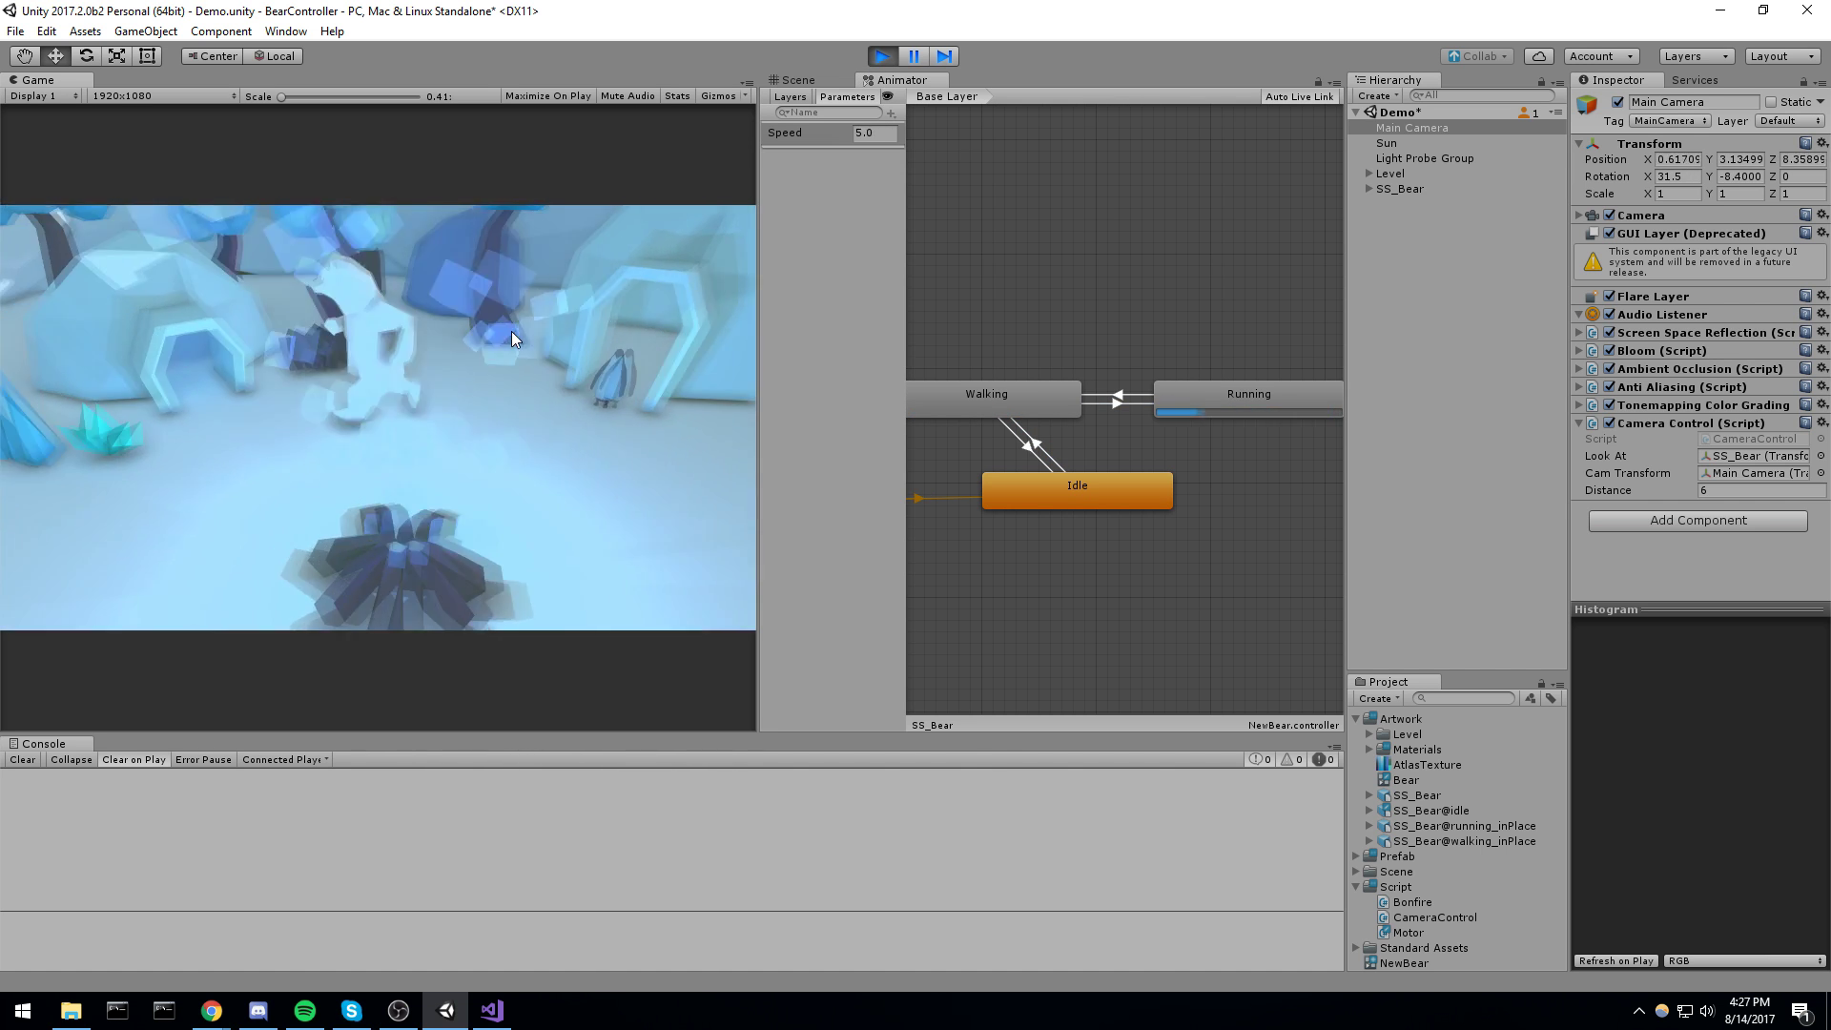
{"action": "key", "text": "s"}
{"action": "key", "text": "d"}
{"action": "key", "text": "w"}
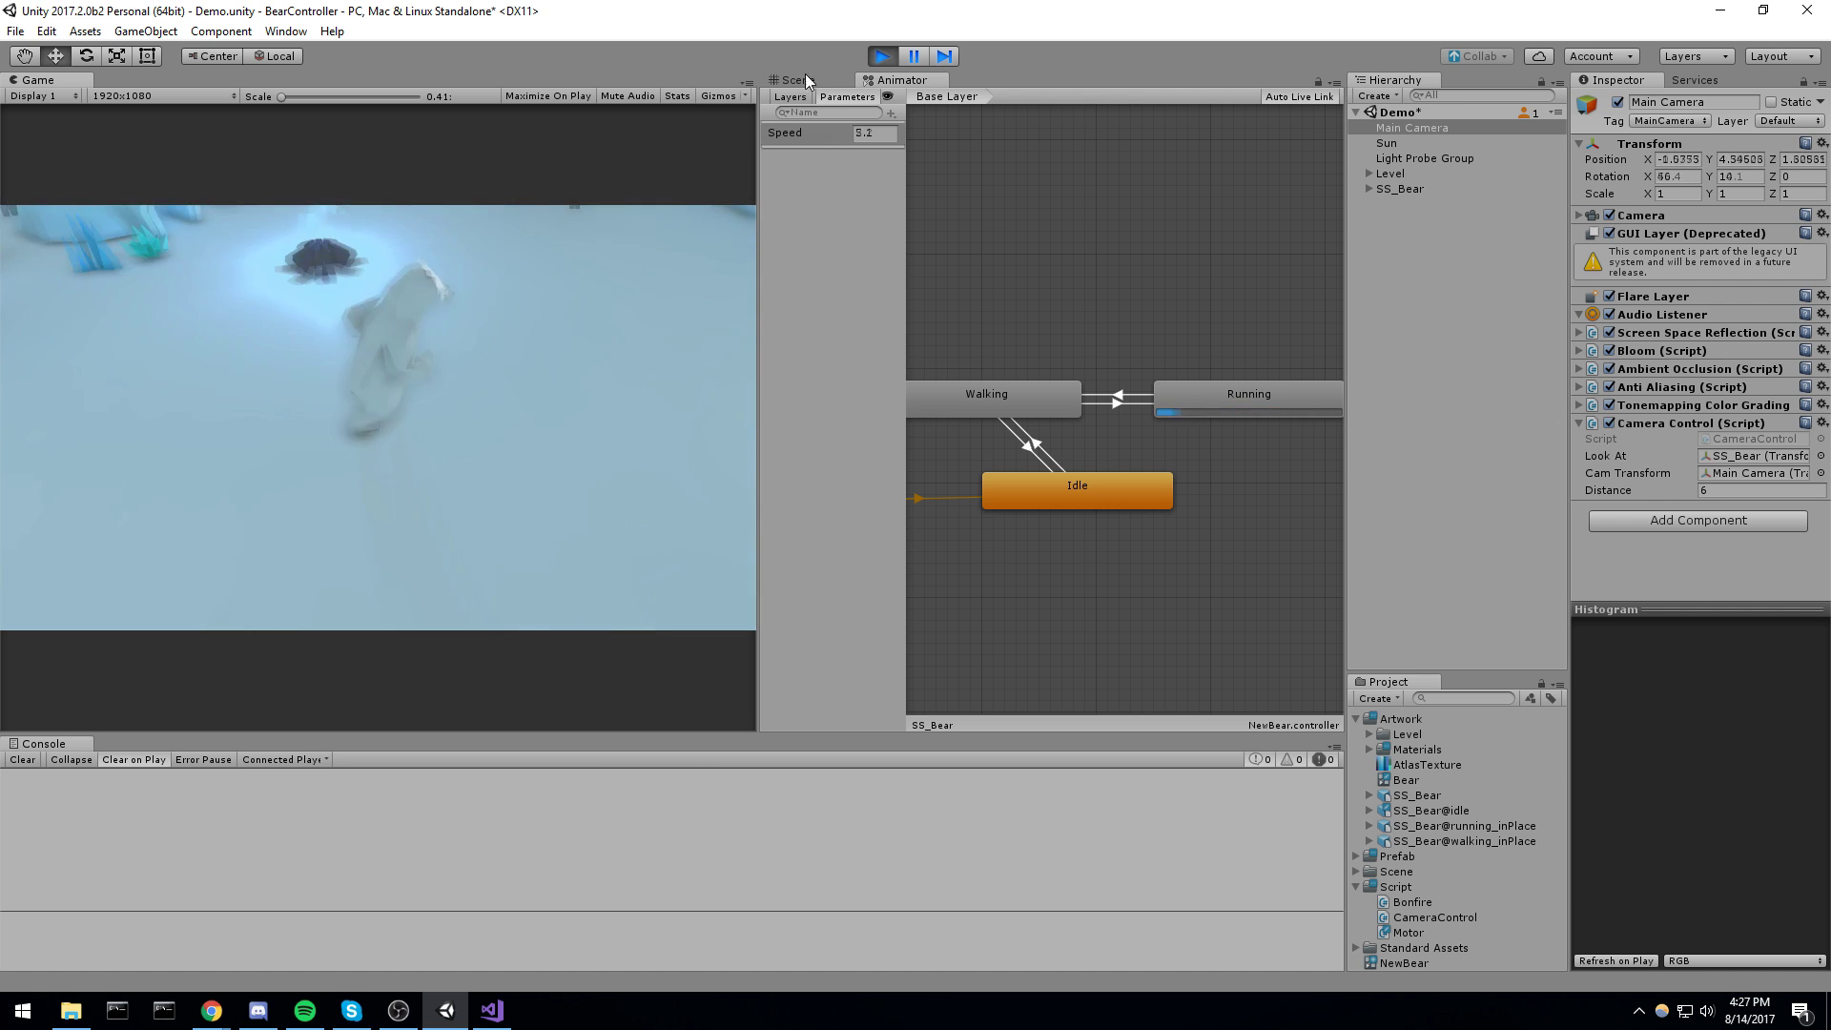
{"action": "key", "text": "a"}
{"action": "key", "text": "s"}
{"action": "key", "text": "d"}
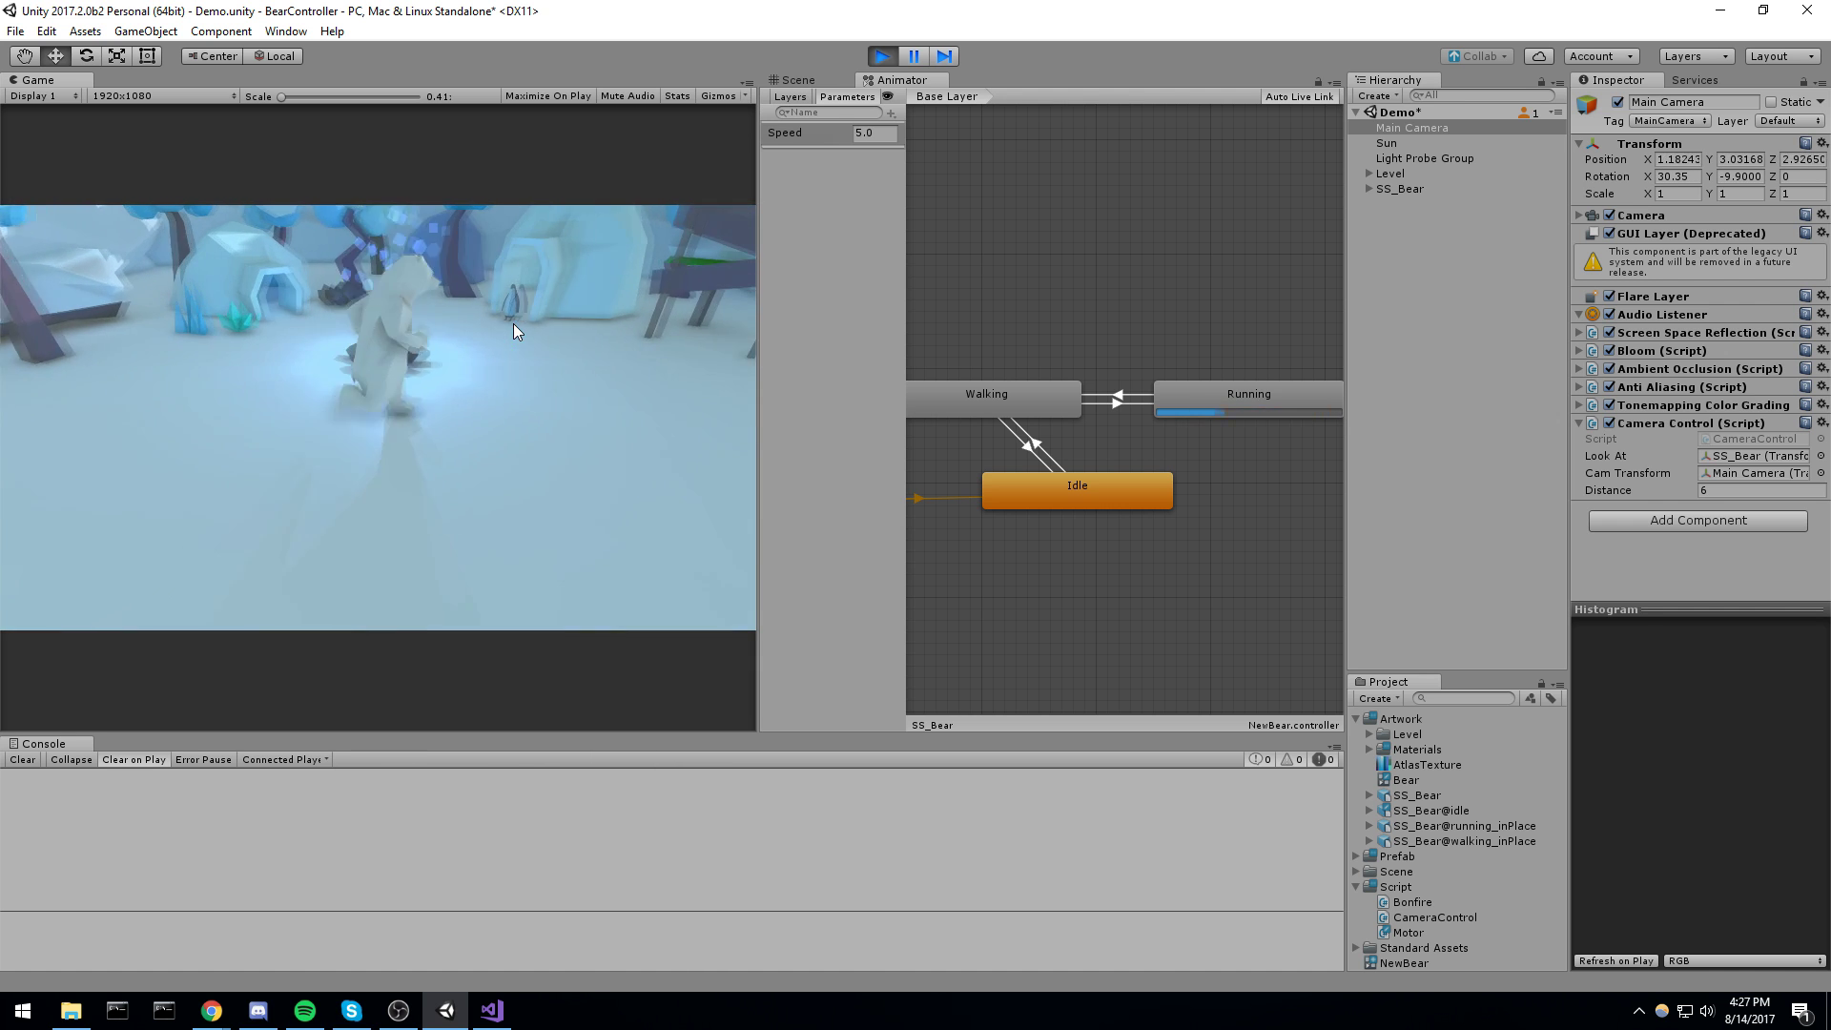
{"action": "key", "text": "w"}
{"action": "key", "text": "a"}
{"action": "key", "text": "s"}
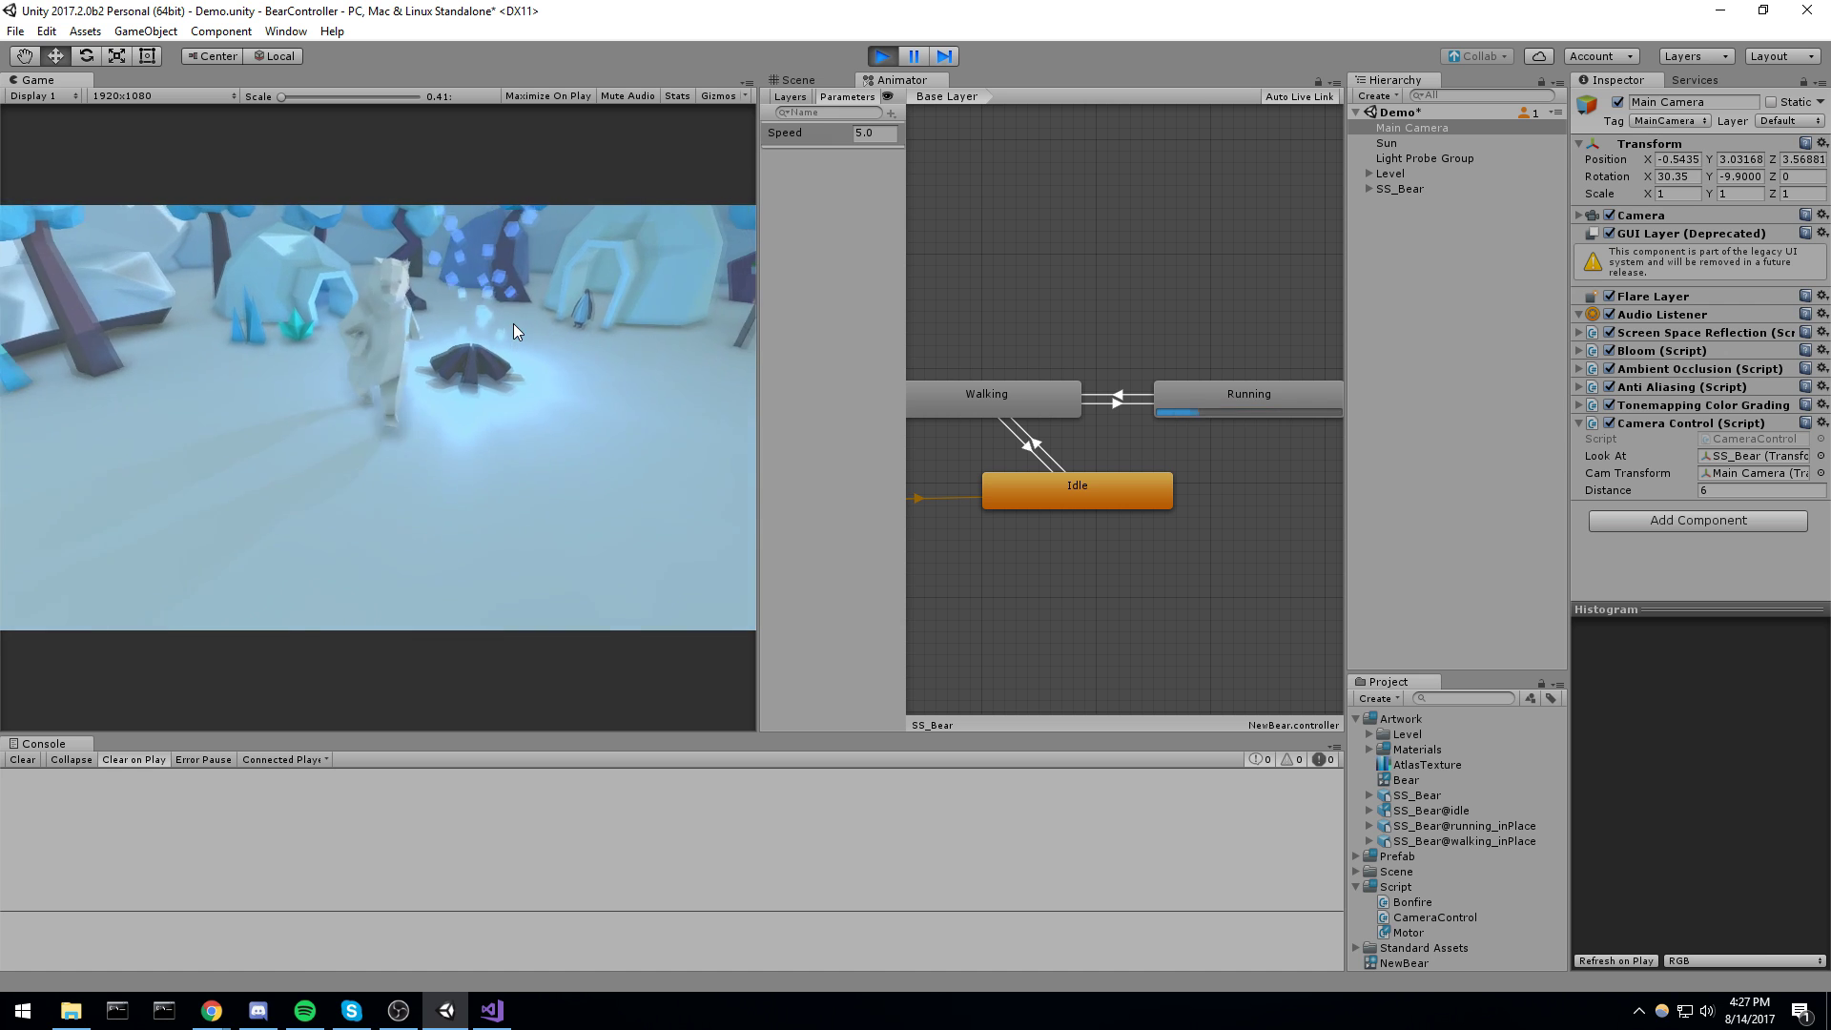
{"action": "key", "text": "d"}
{"action": "key", "text": "w"}
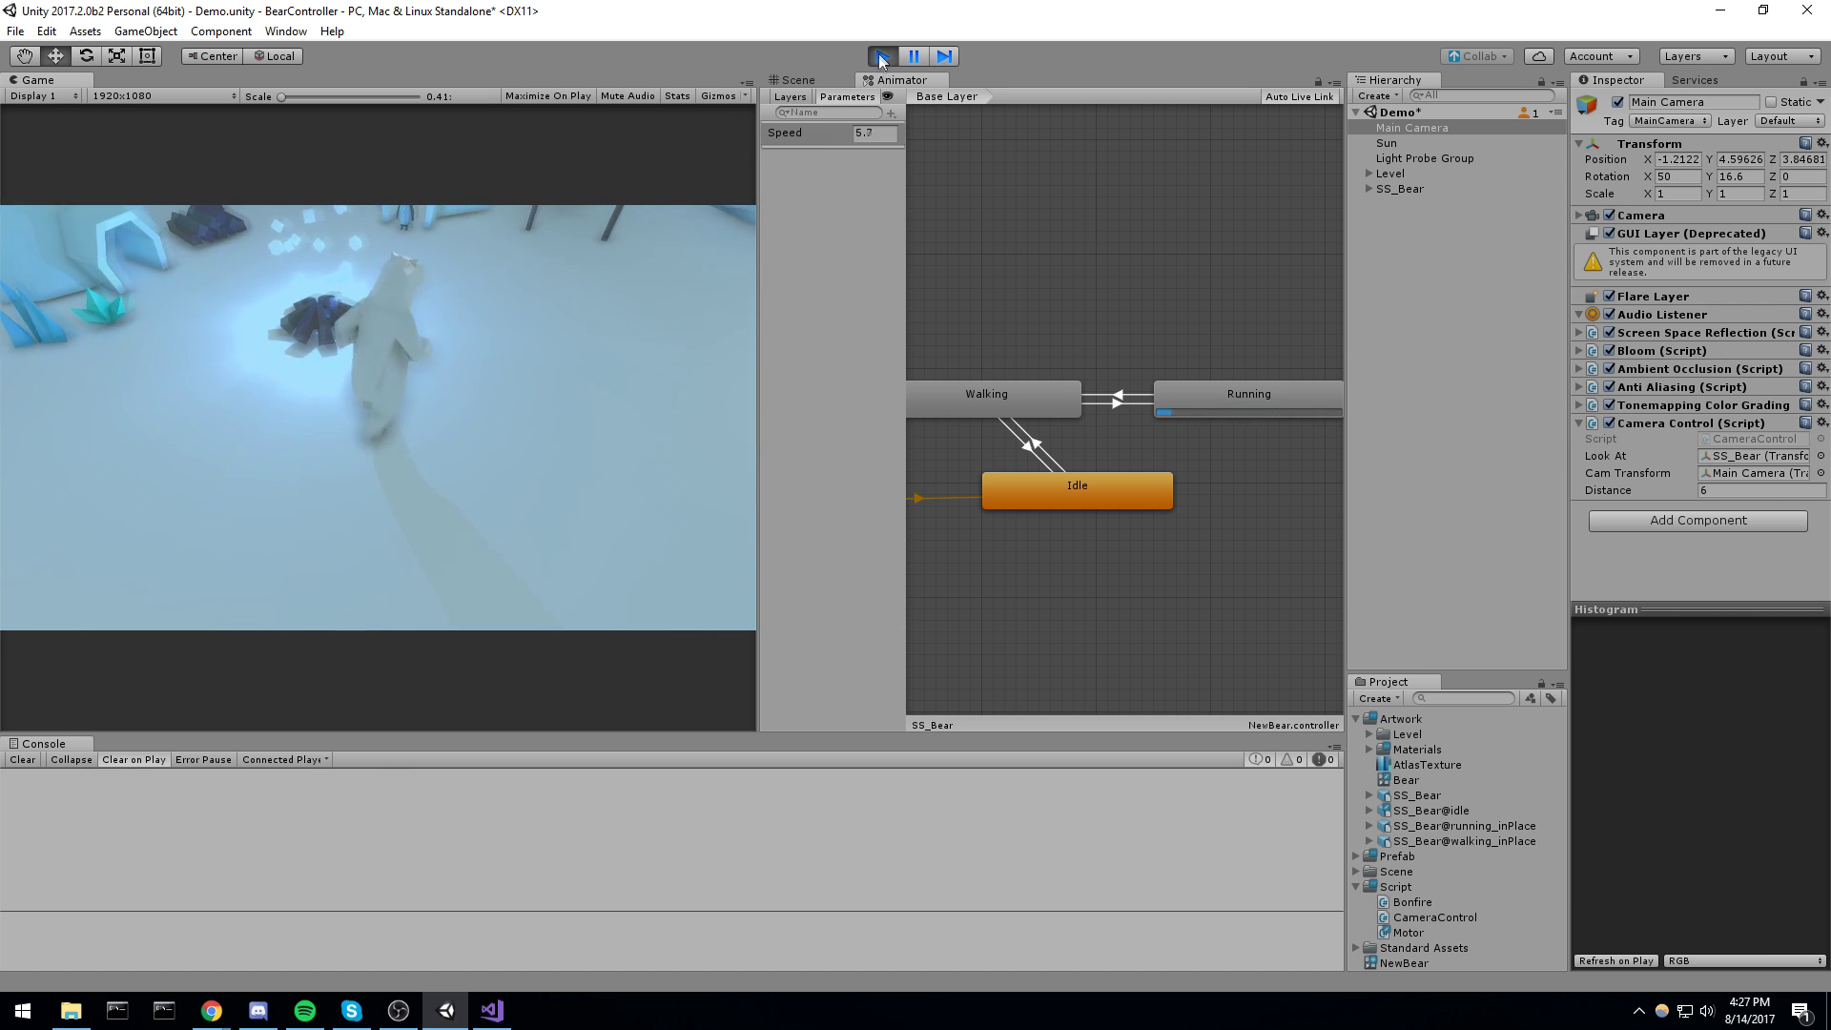
{"action": "left_click", "coordinate": [879, 53]}
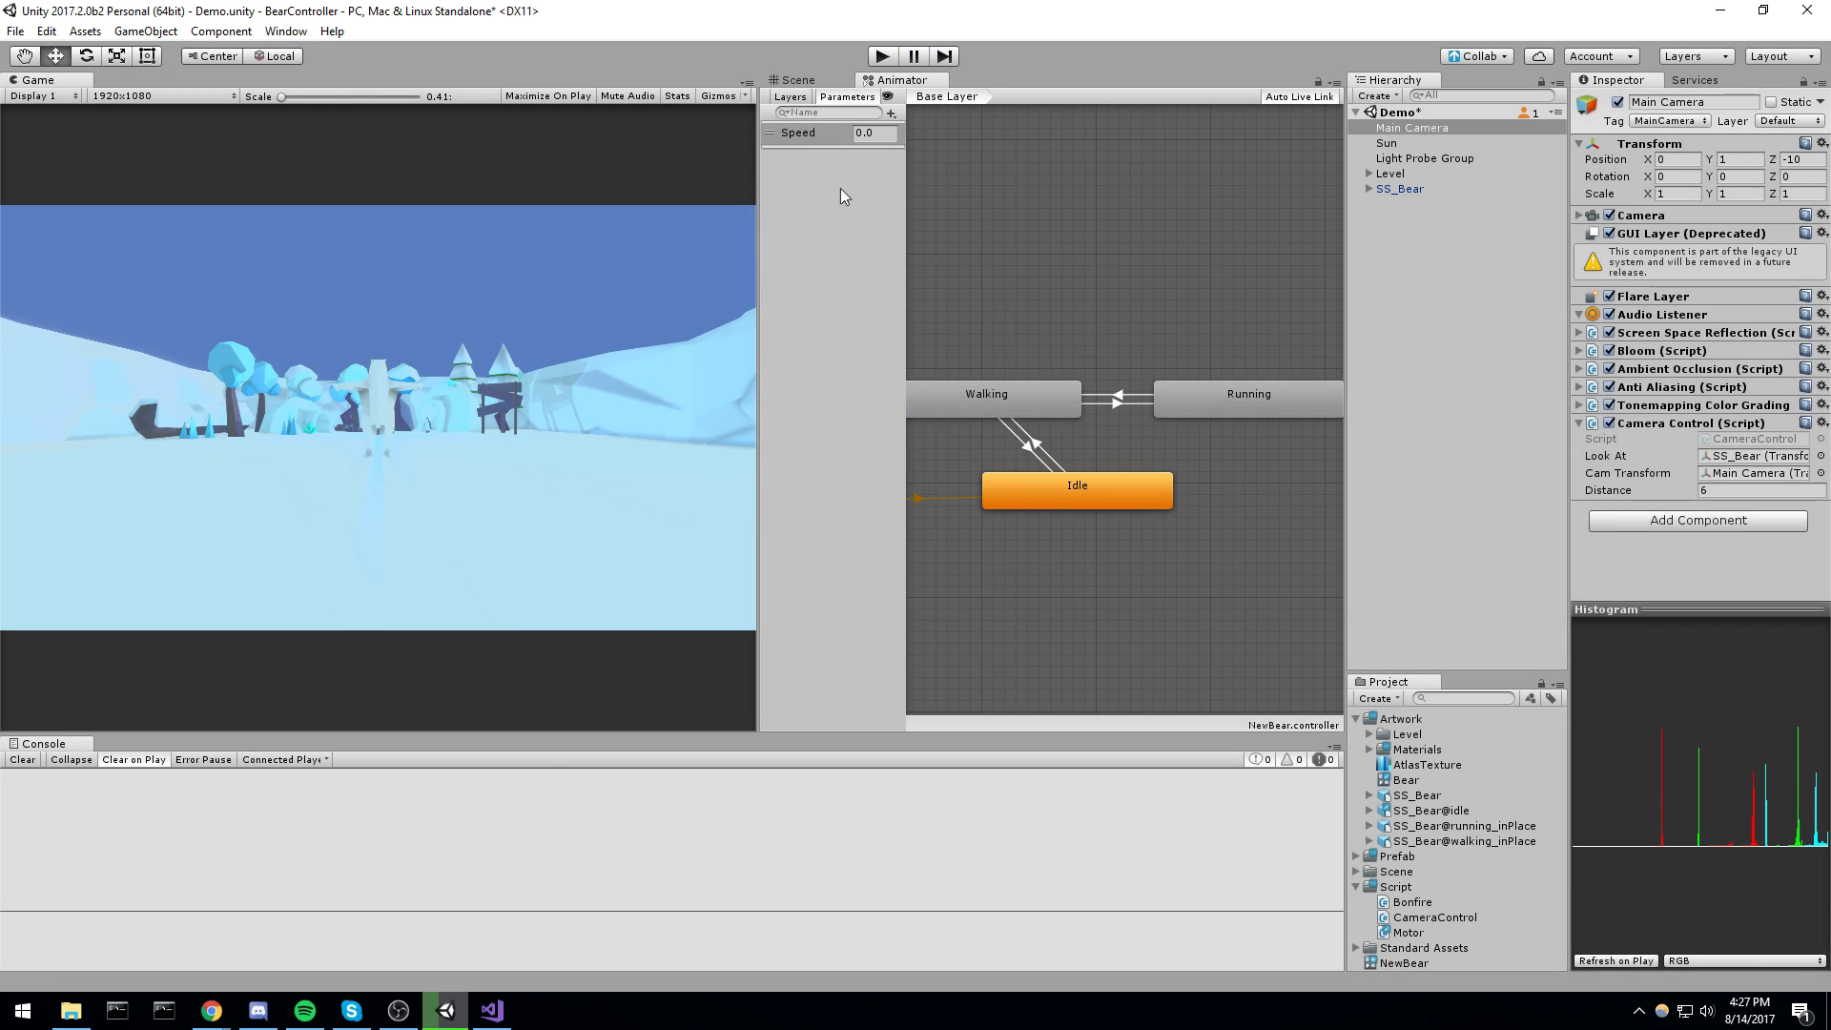
Add a trigger parameter named Dance to the animator controller
{"action": "left_click", "coordinate": [892, 114]}
{"action": "left_click", "coordinate": [942, 200]}
{"action": "type", "text": "Dance"}
{"action": "key", "text": "Return"}
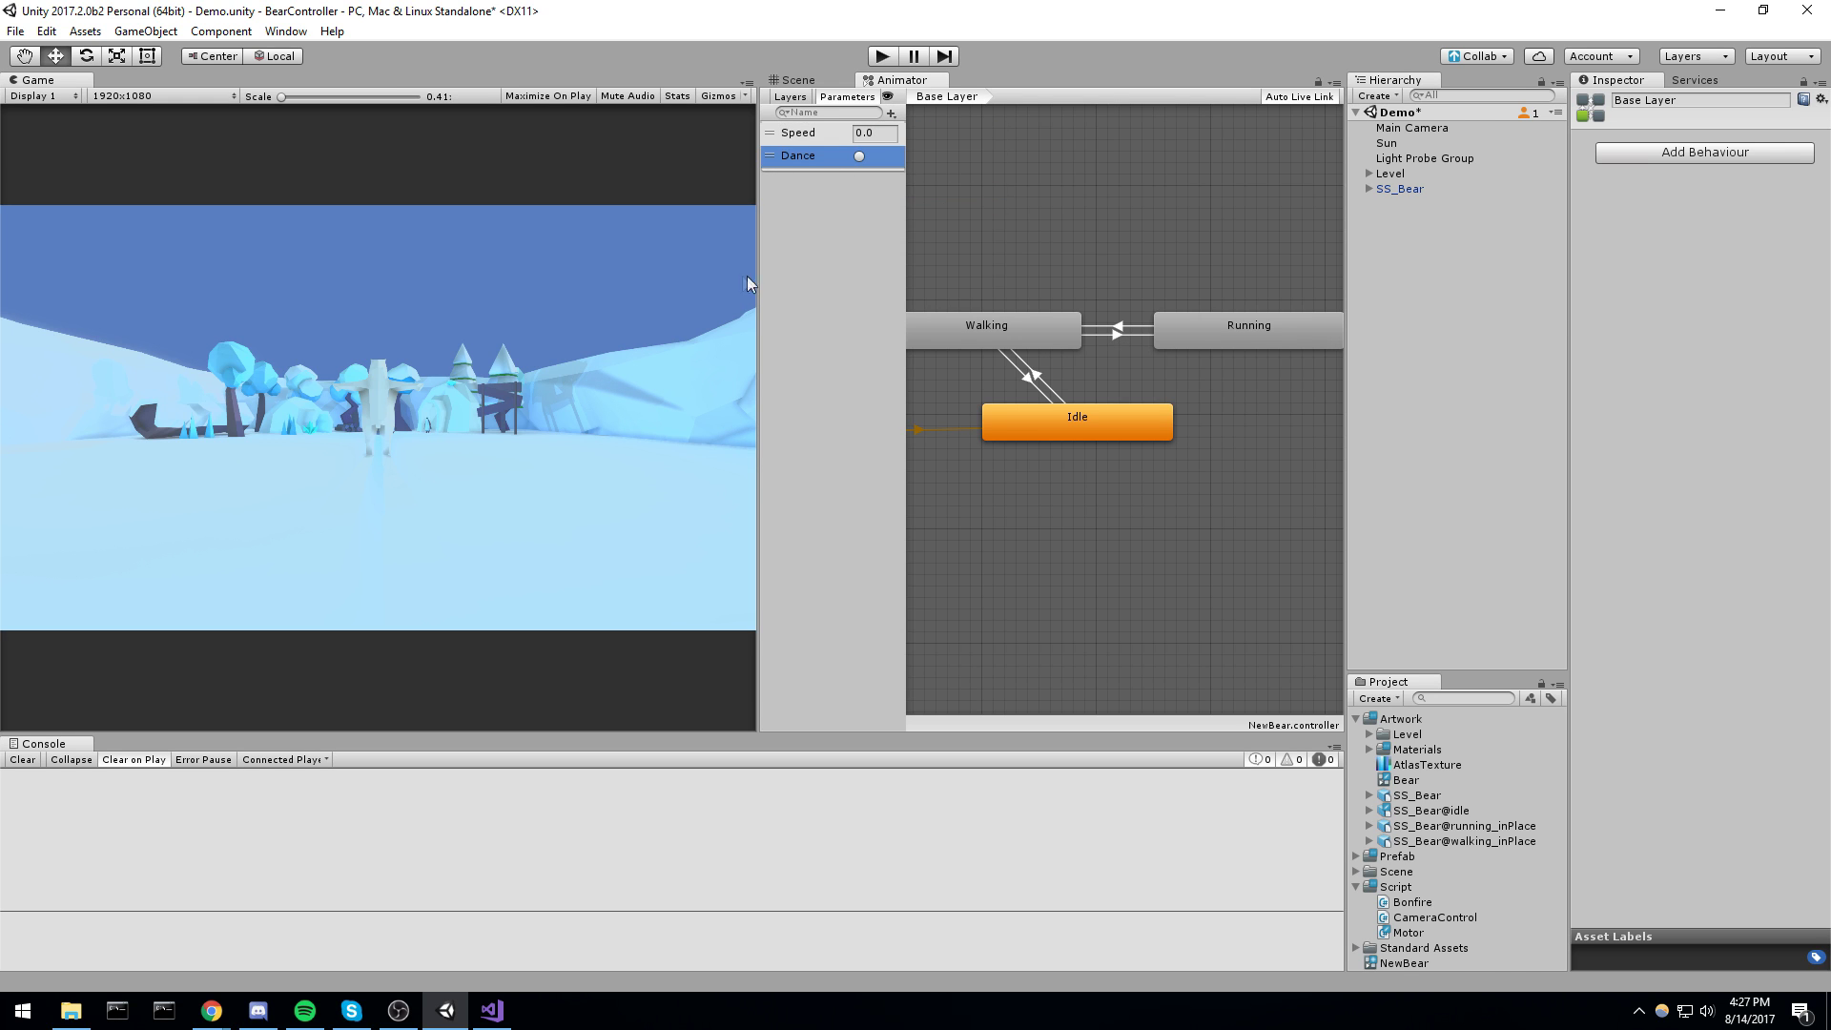
Enlarge the Animator graph by narrowing the Game view and move the Any State node above the Walking state
{"action": "left_click", "coordinate": [928, 225]}
{"action": "middle_click_drag", "start_coordinate": [1039, 92], "coordinate": [1039, 207]}
{"action": "left_click_drag", "start_coordinate": [756, 273], "coordinate": [567, 282]}
{"action": "middle_click_drag", "start_coordinate": [851, 300], "coordinate": [1012, 313]}
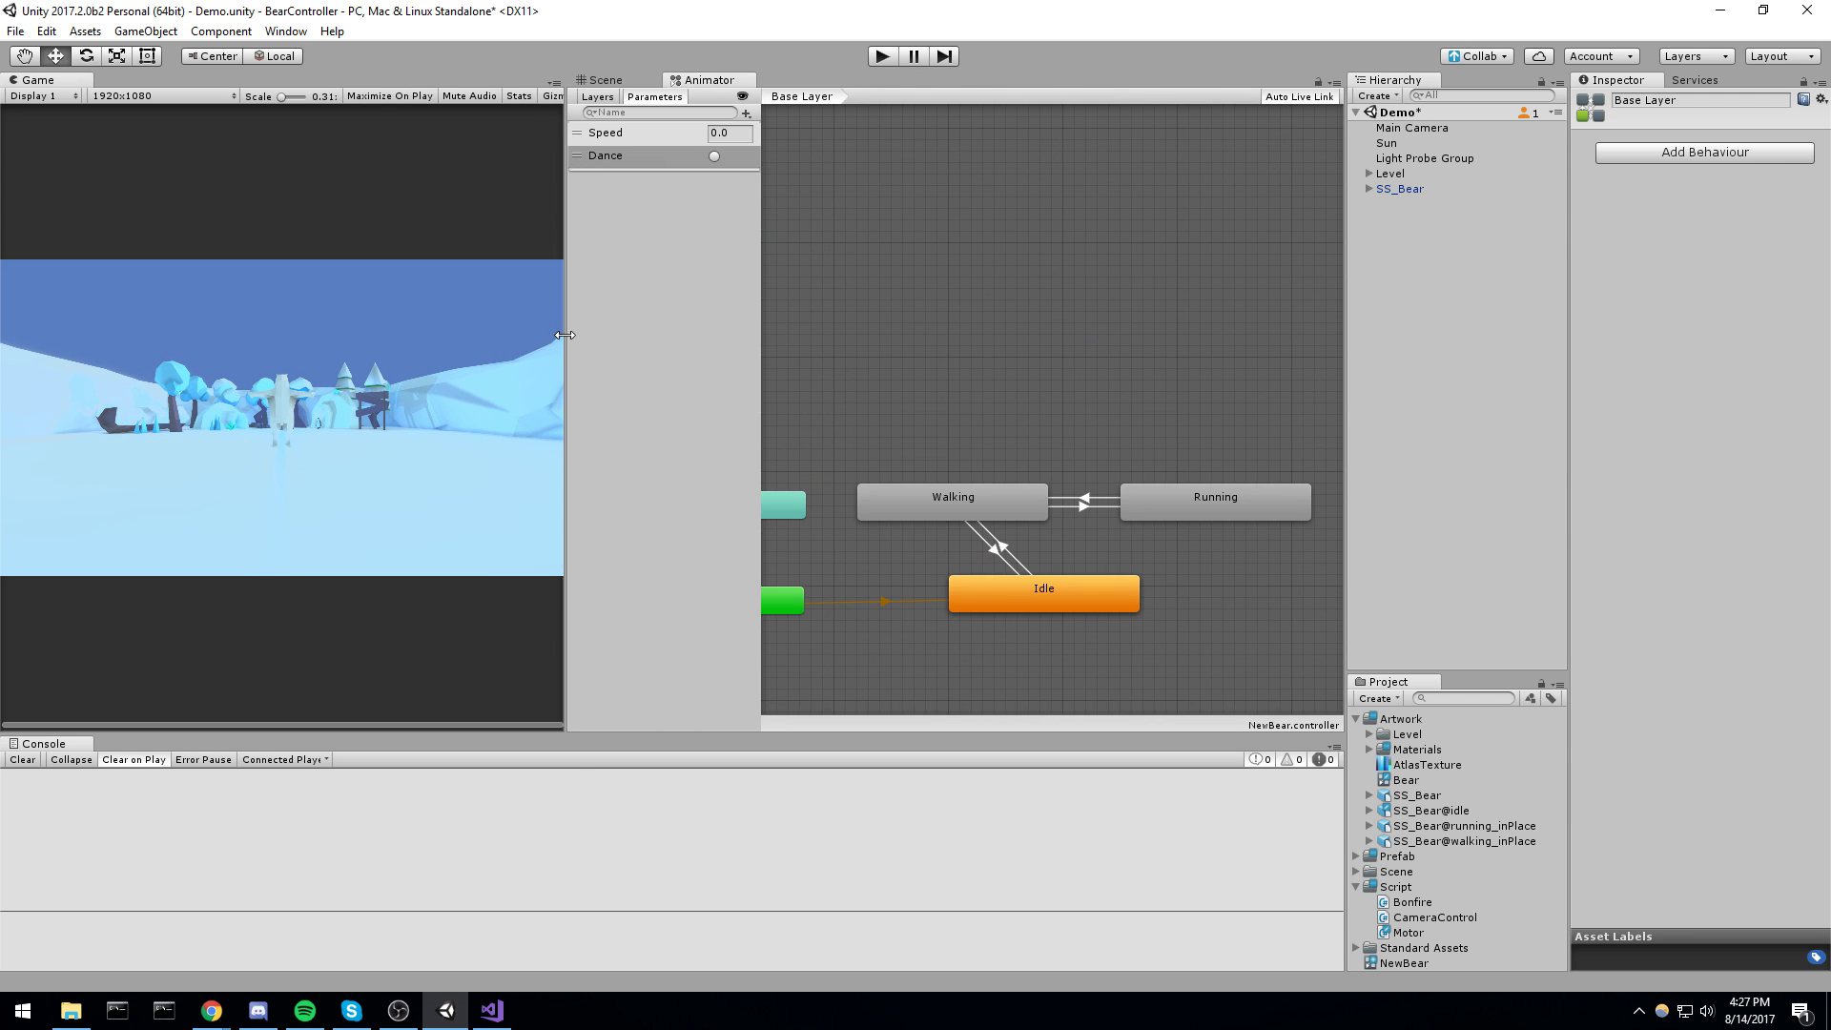
{"action": "left_click_drag", "start_coordinate": [564, 335], "coordinate": [508, 335]}
{"action": "middle_click_drag", "start_coordinate": [887, 349], "coordinate": [969, 282]}
{"action": "left_click_drag", "start_coordinate": [841, 458], "coordinate": [1144, 265]}
Import the SS_Bearhip_hop_dancing model into the Artwork folder and set its Scale Factor to 100
{"action": "left_click", "coordinate": [71, 1010]}
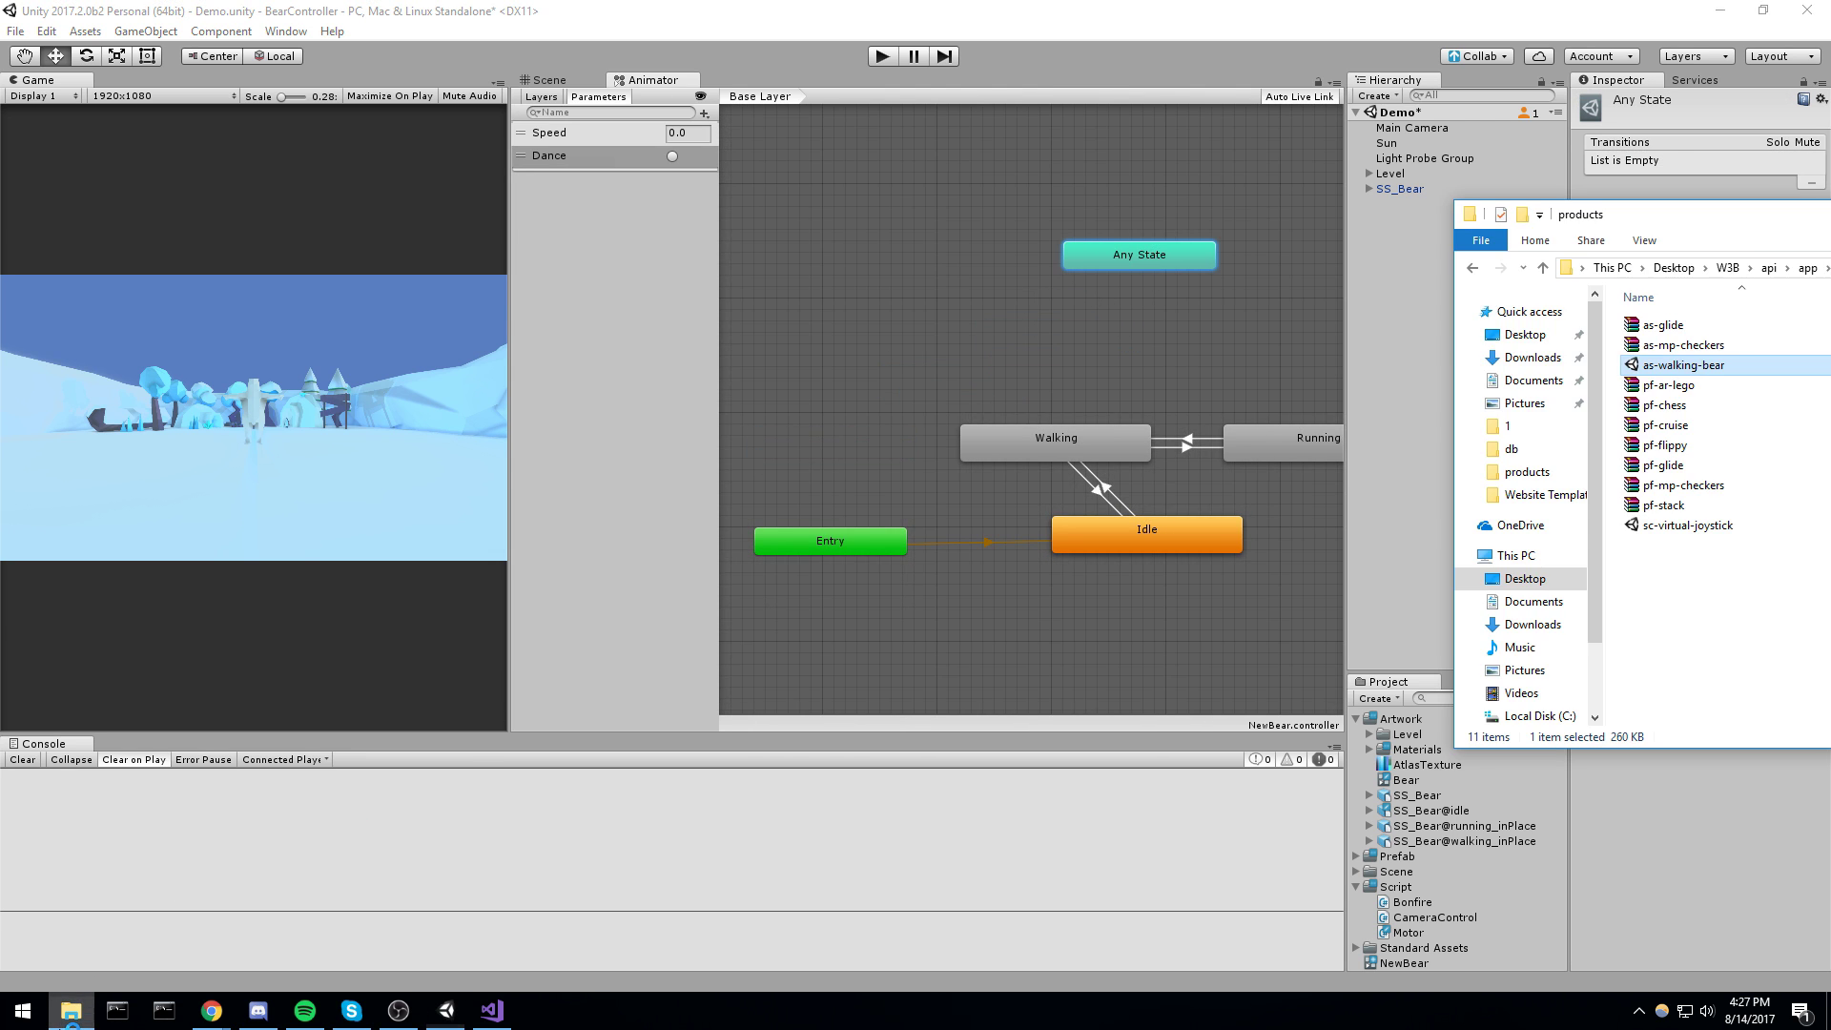
{"action": "left_click", "coordinate": [1745, 191]}
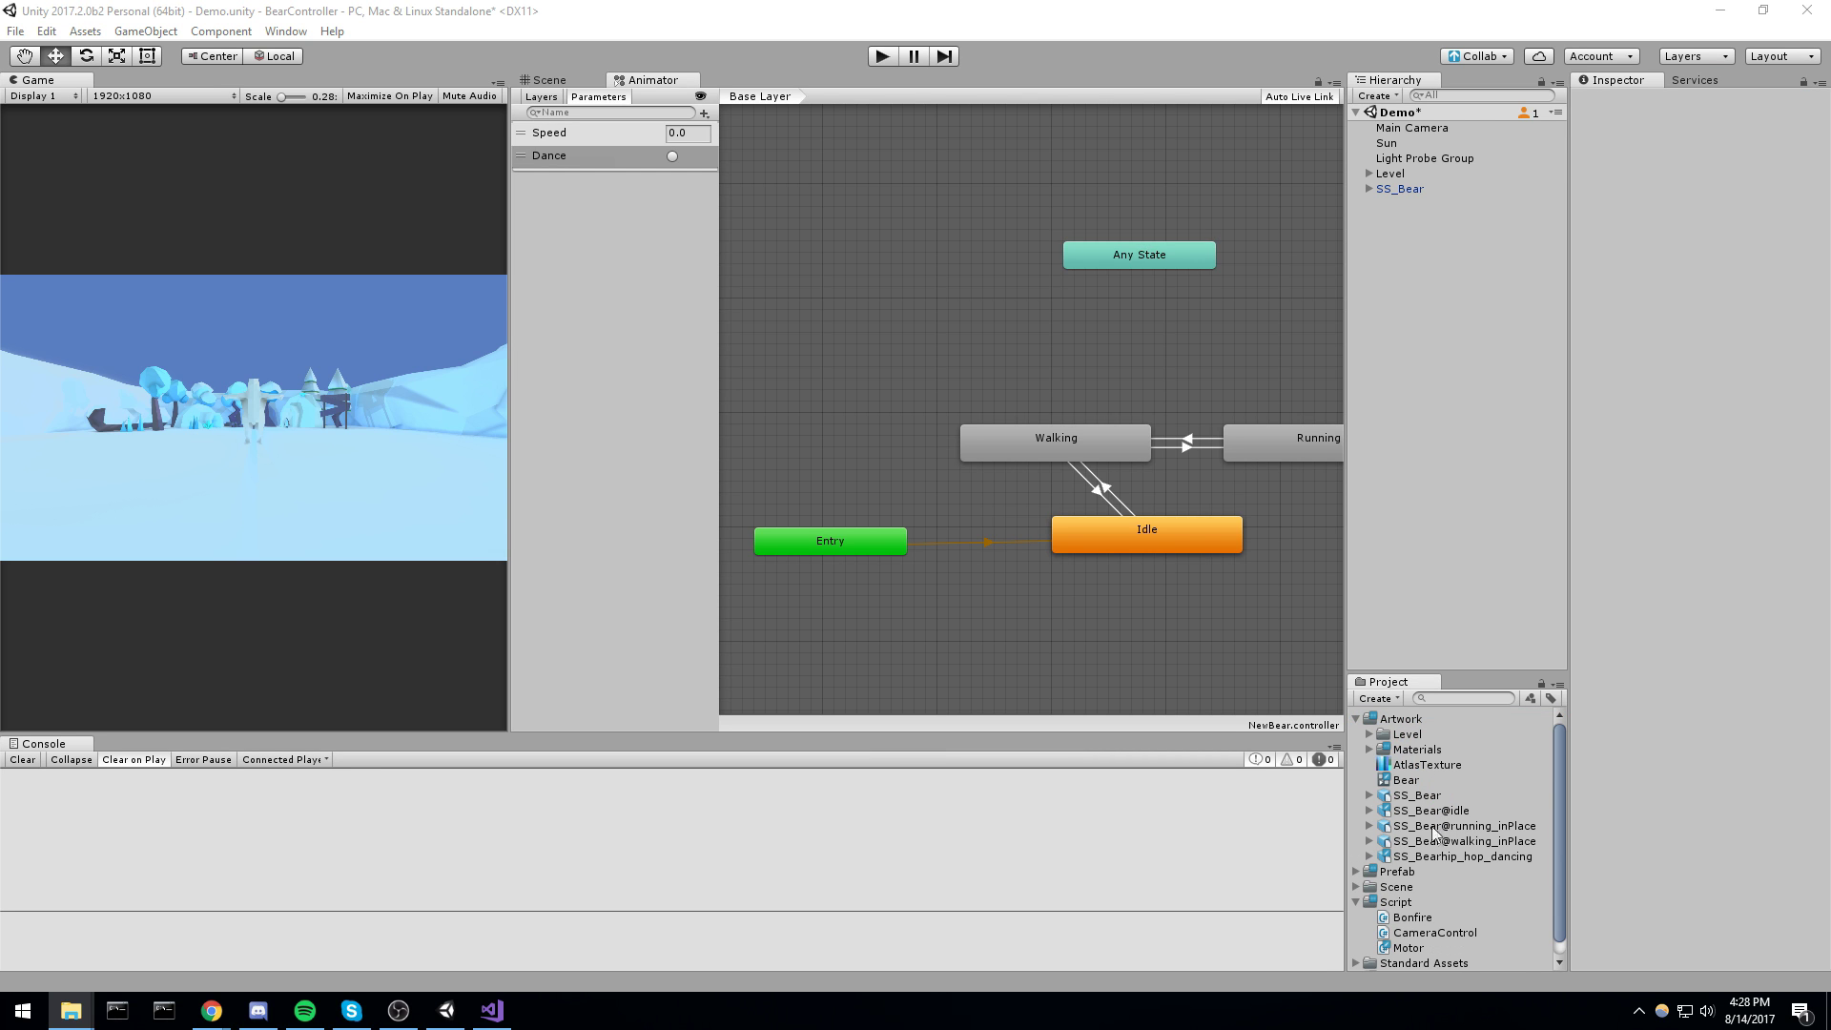
{"action": "left_click", "coordinate": [1484, 857]}
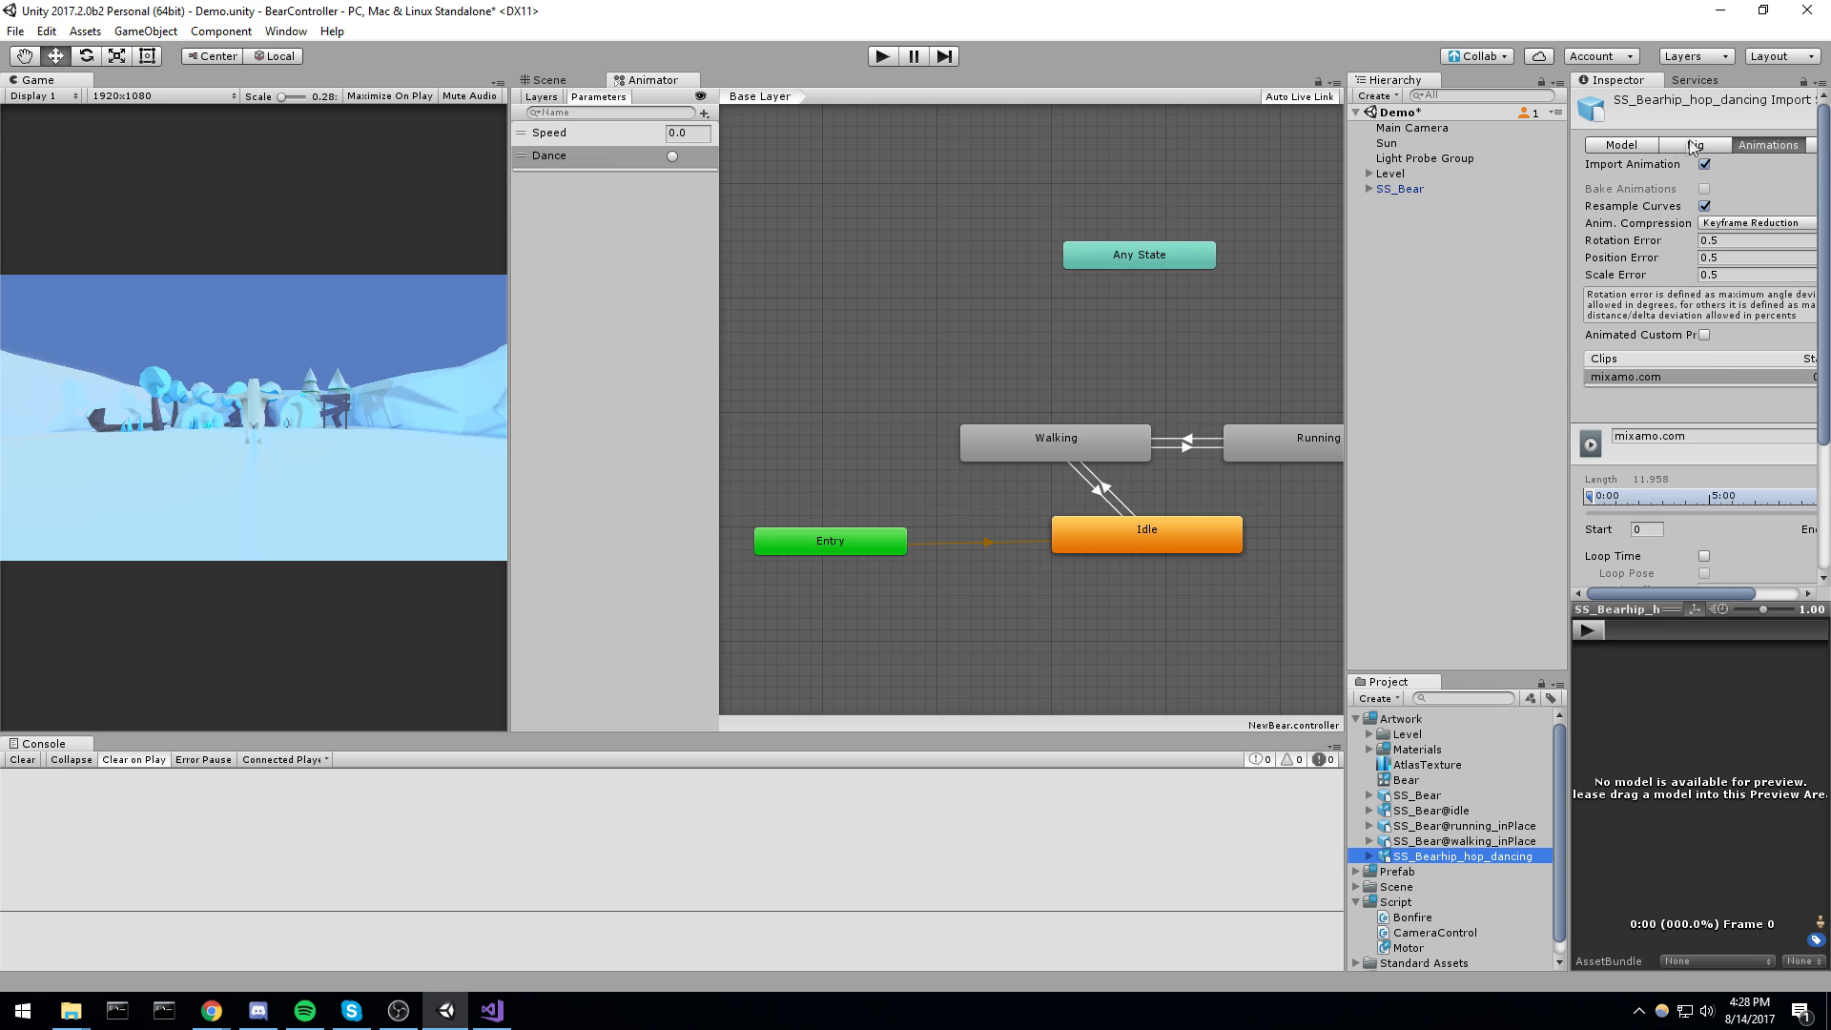
{"action": "left_click", "coordinate": [1651, 146]}
{"action": "left_click", "coordinate": [1734, 185]}
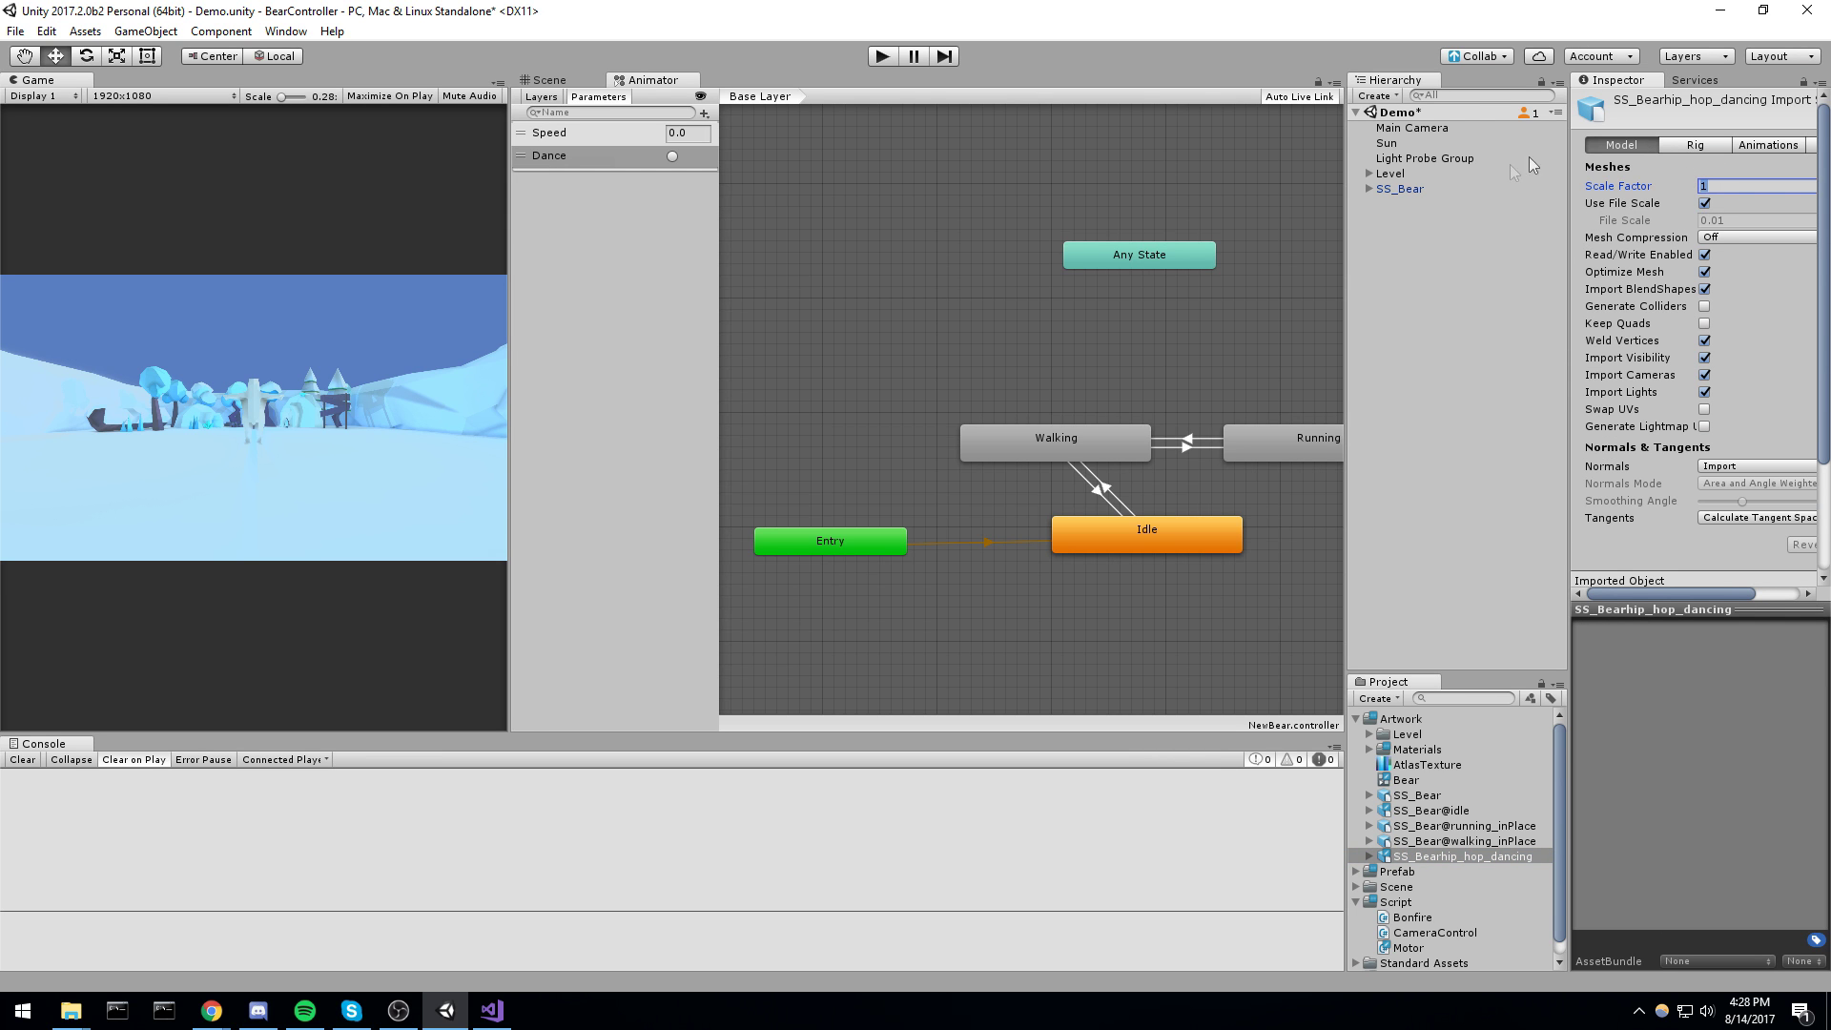
{"action": "type", "text": "100"}
{"action": "left_click_drag", "start_coordinate": [1569, 538], "coordinate": [1312, 538]}
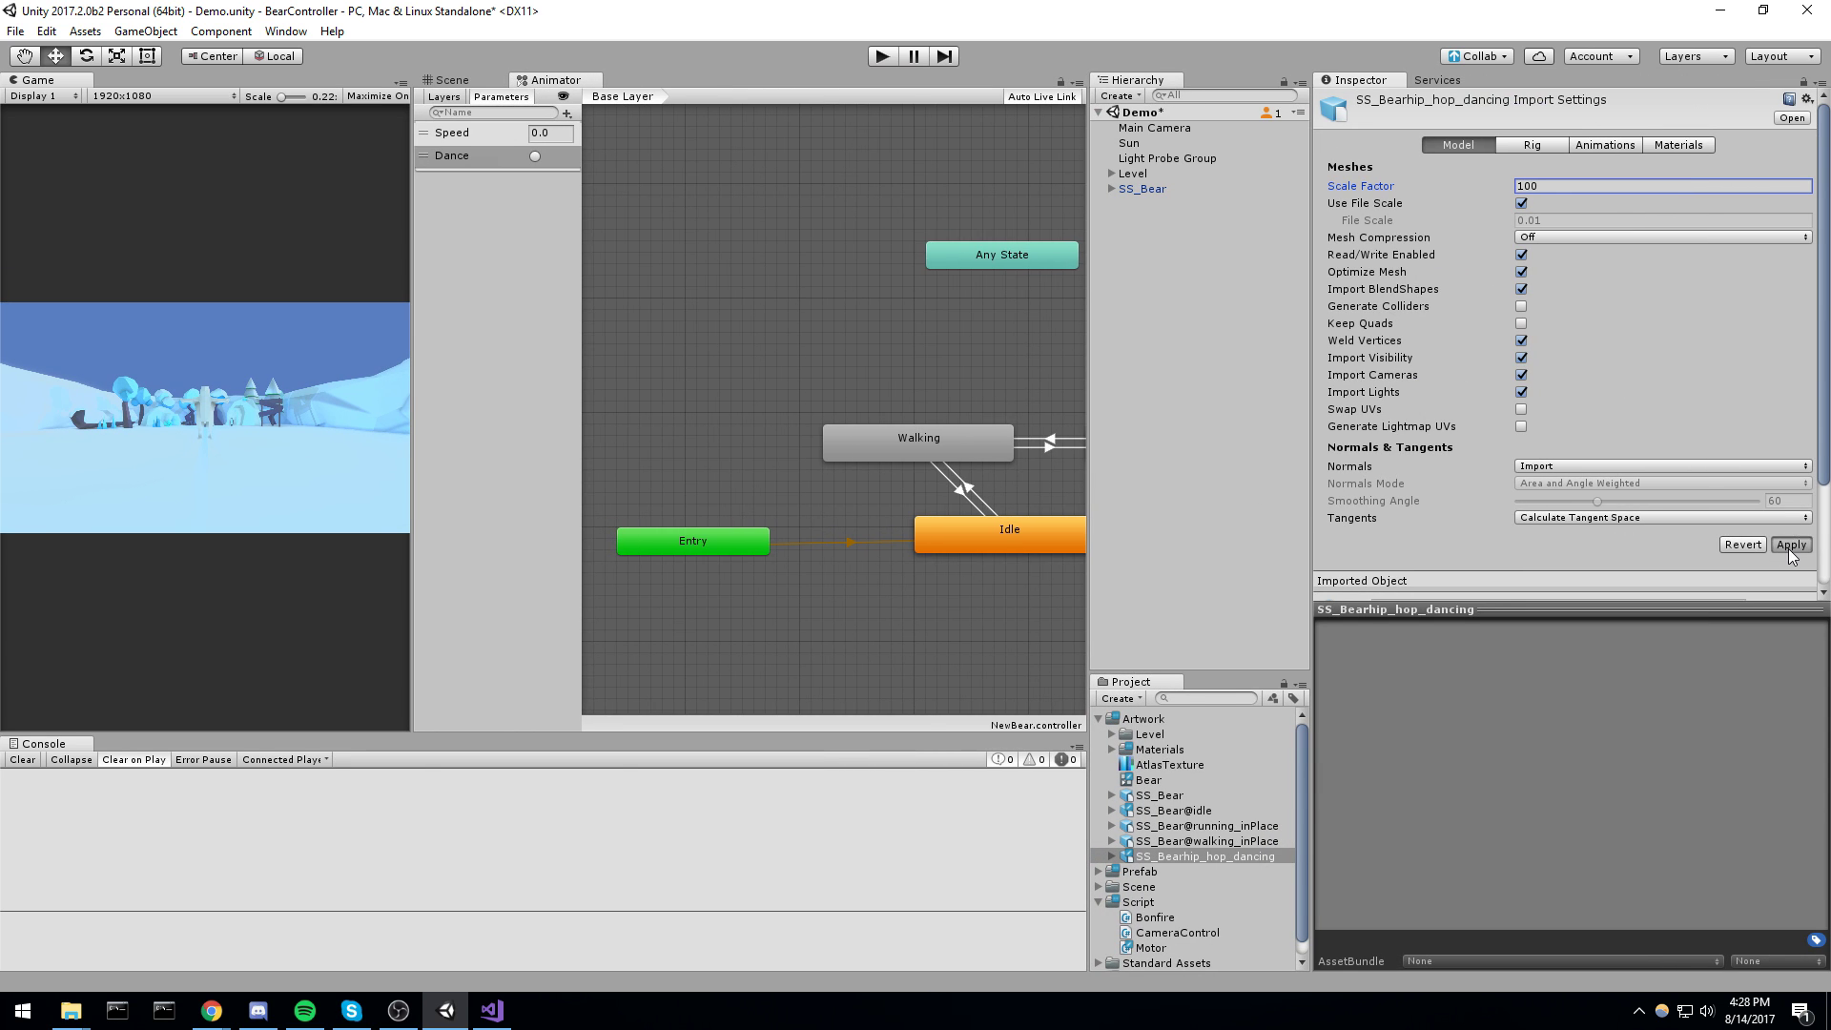
Enable Loop Time on the hip hop dancing model's mixamo.com clip, rename the clip Dancing and apply the import settings
{"action": "left_click", "coordinate": [1604, 145]}
{"action": "scroll", "coordinate": [1634, 422], "scroll_direction": "down", "scroll_amount": 3}
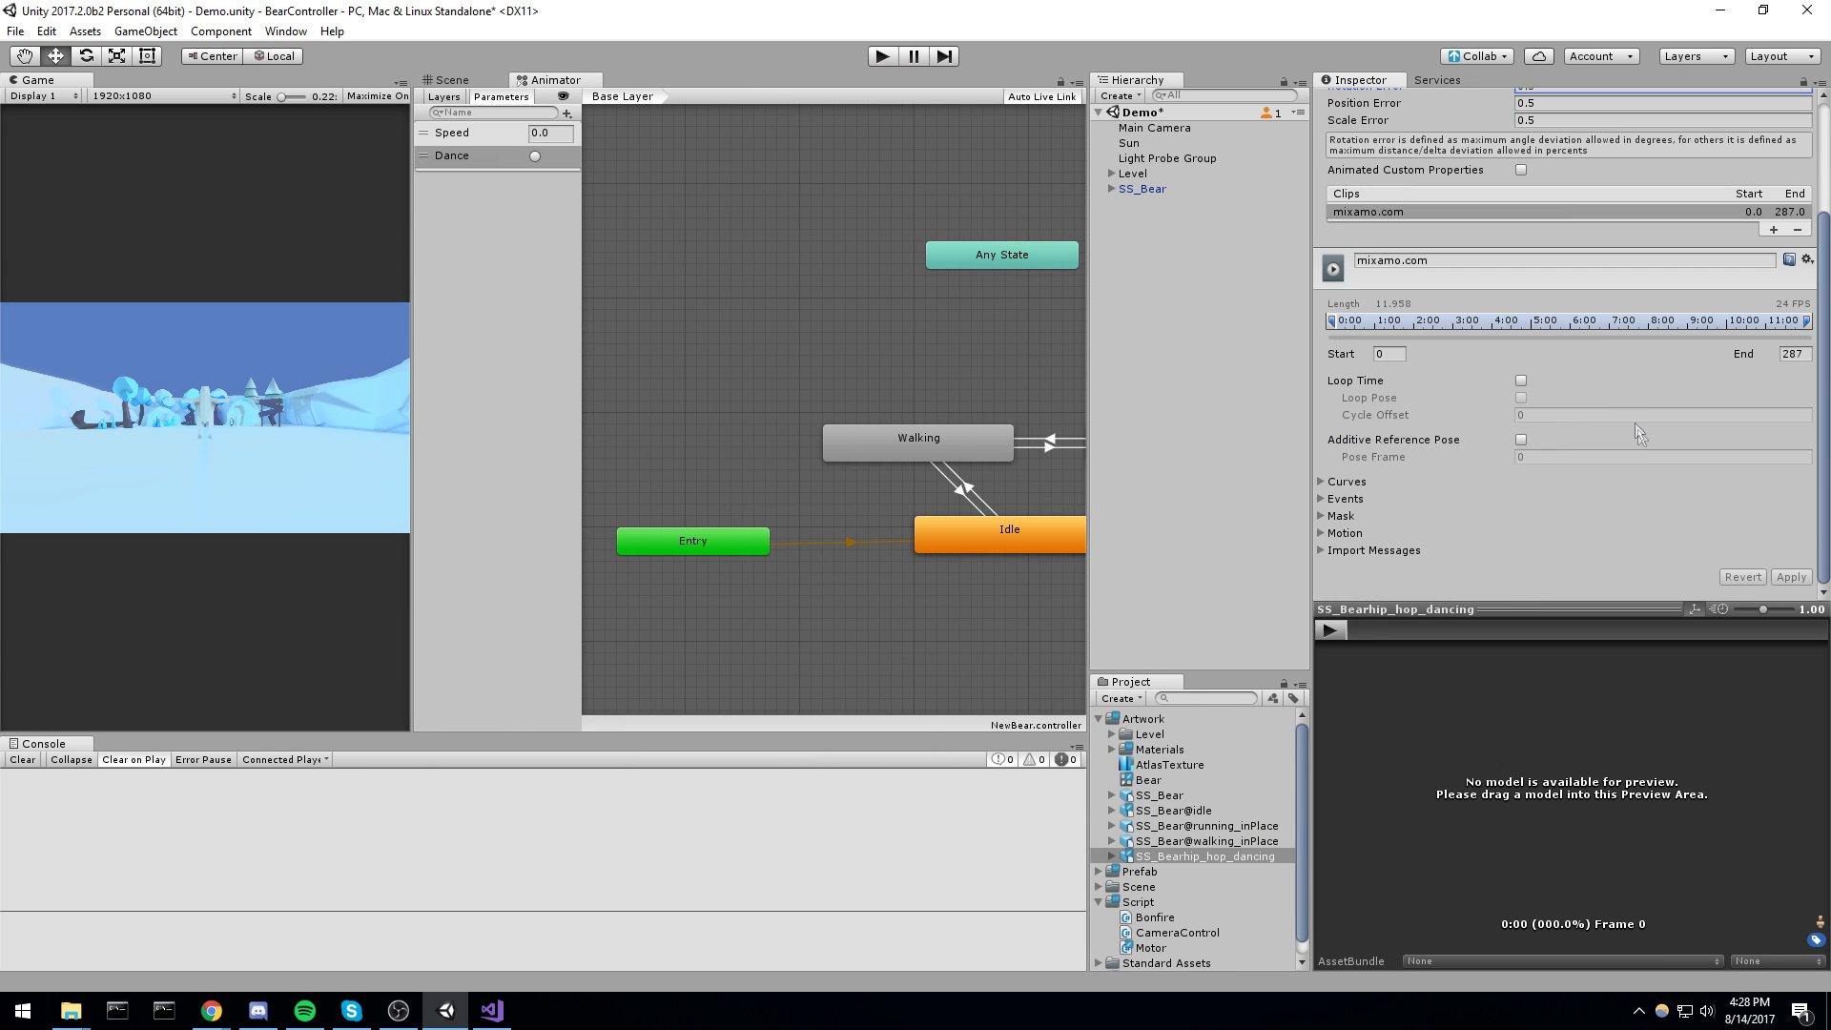
{"action": "left_click", "coordinate": [1522, 381]}
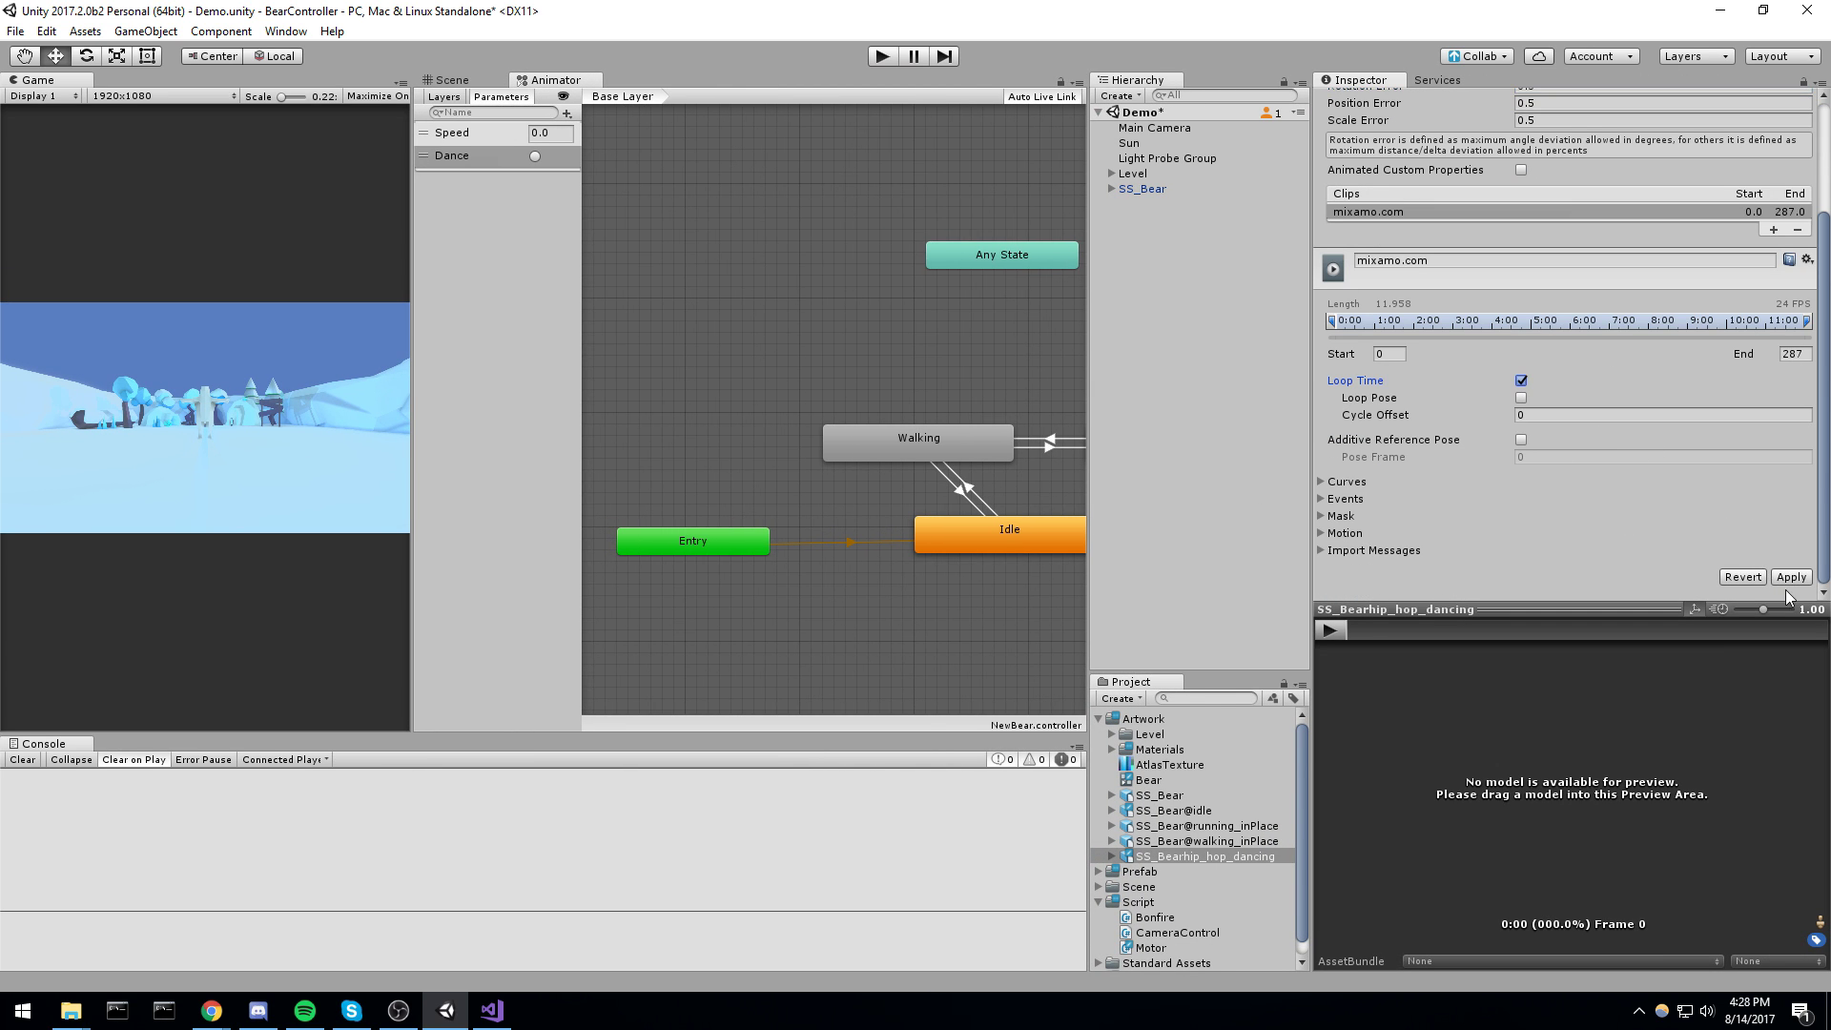
{"action": "left_click_drag", "start_coordinate": [1088, 285], "coordinate": [1466, 314]}
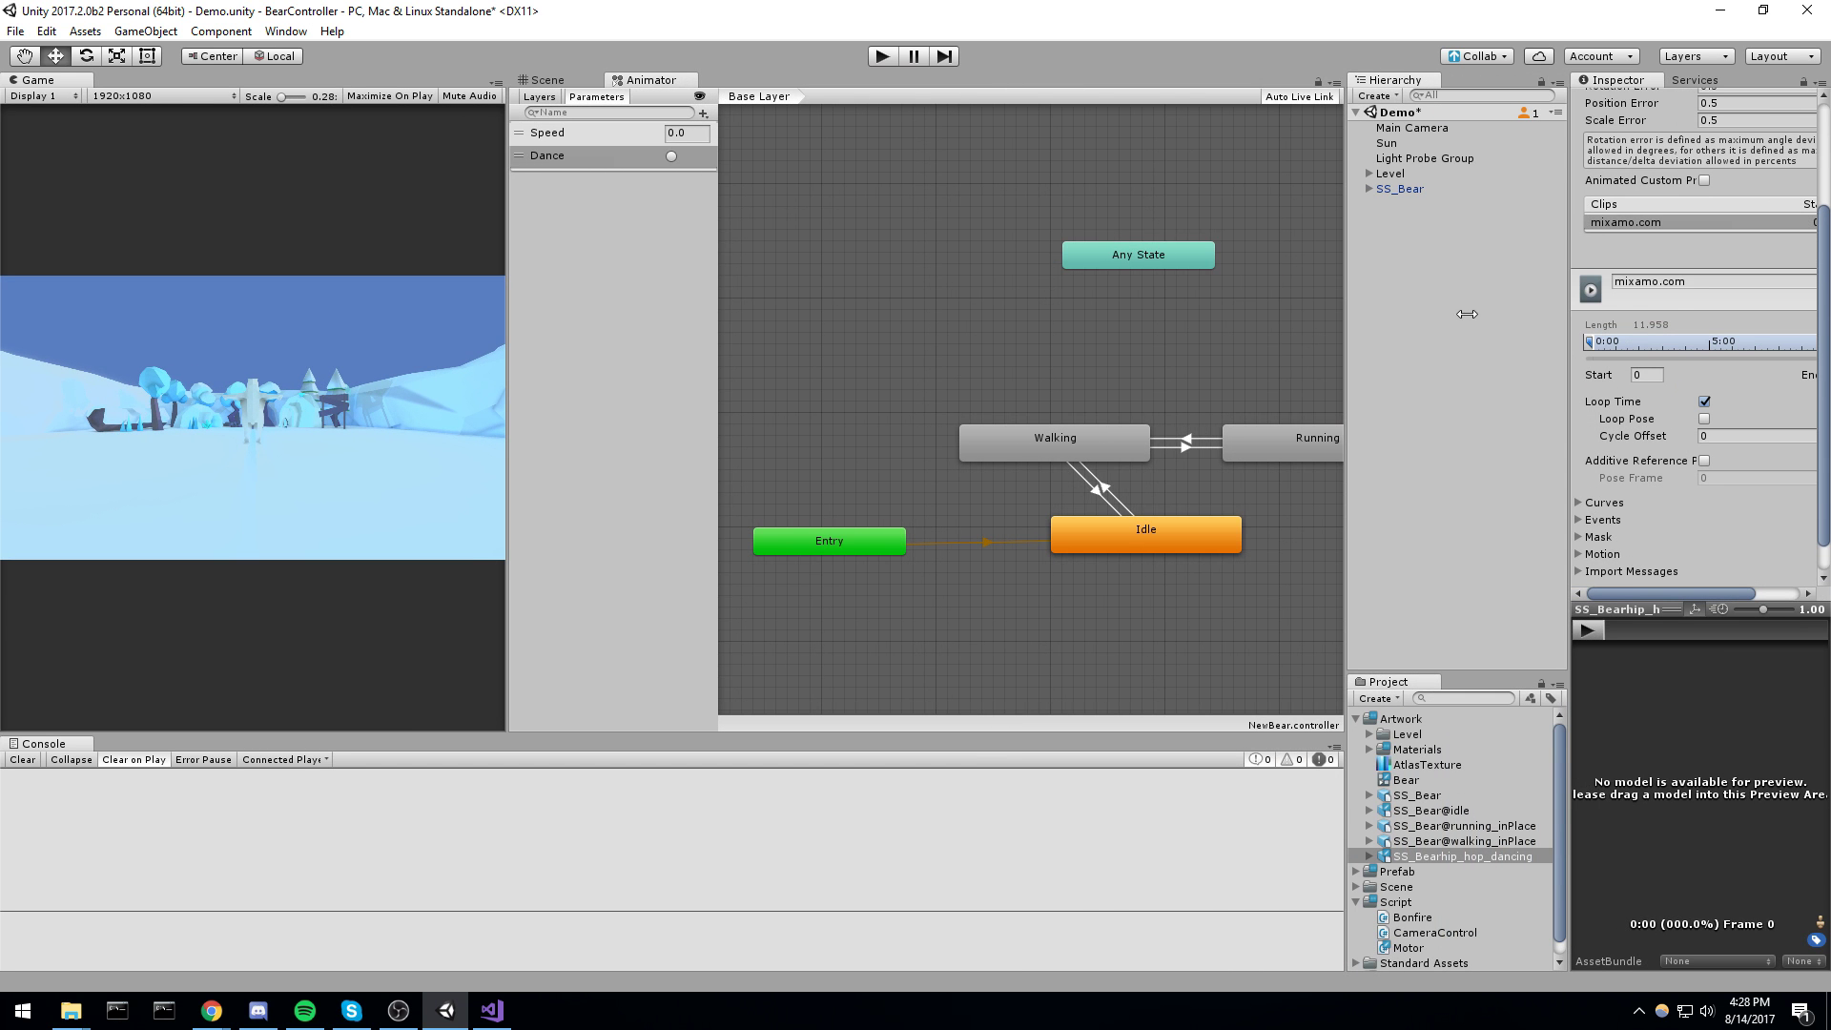
{"action": "left_click", "coordinate": [1668, 283]}
{"action": "type", "text": "Dancing"}
{"action": "left_click", "coordinate": [1468, 379]}
{"action": "left_click", "coordinate": [982, 536]}
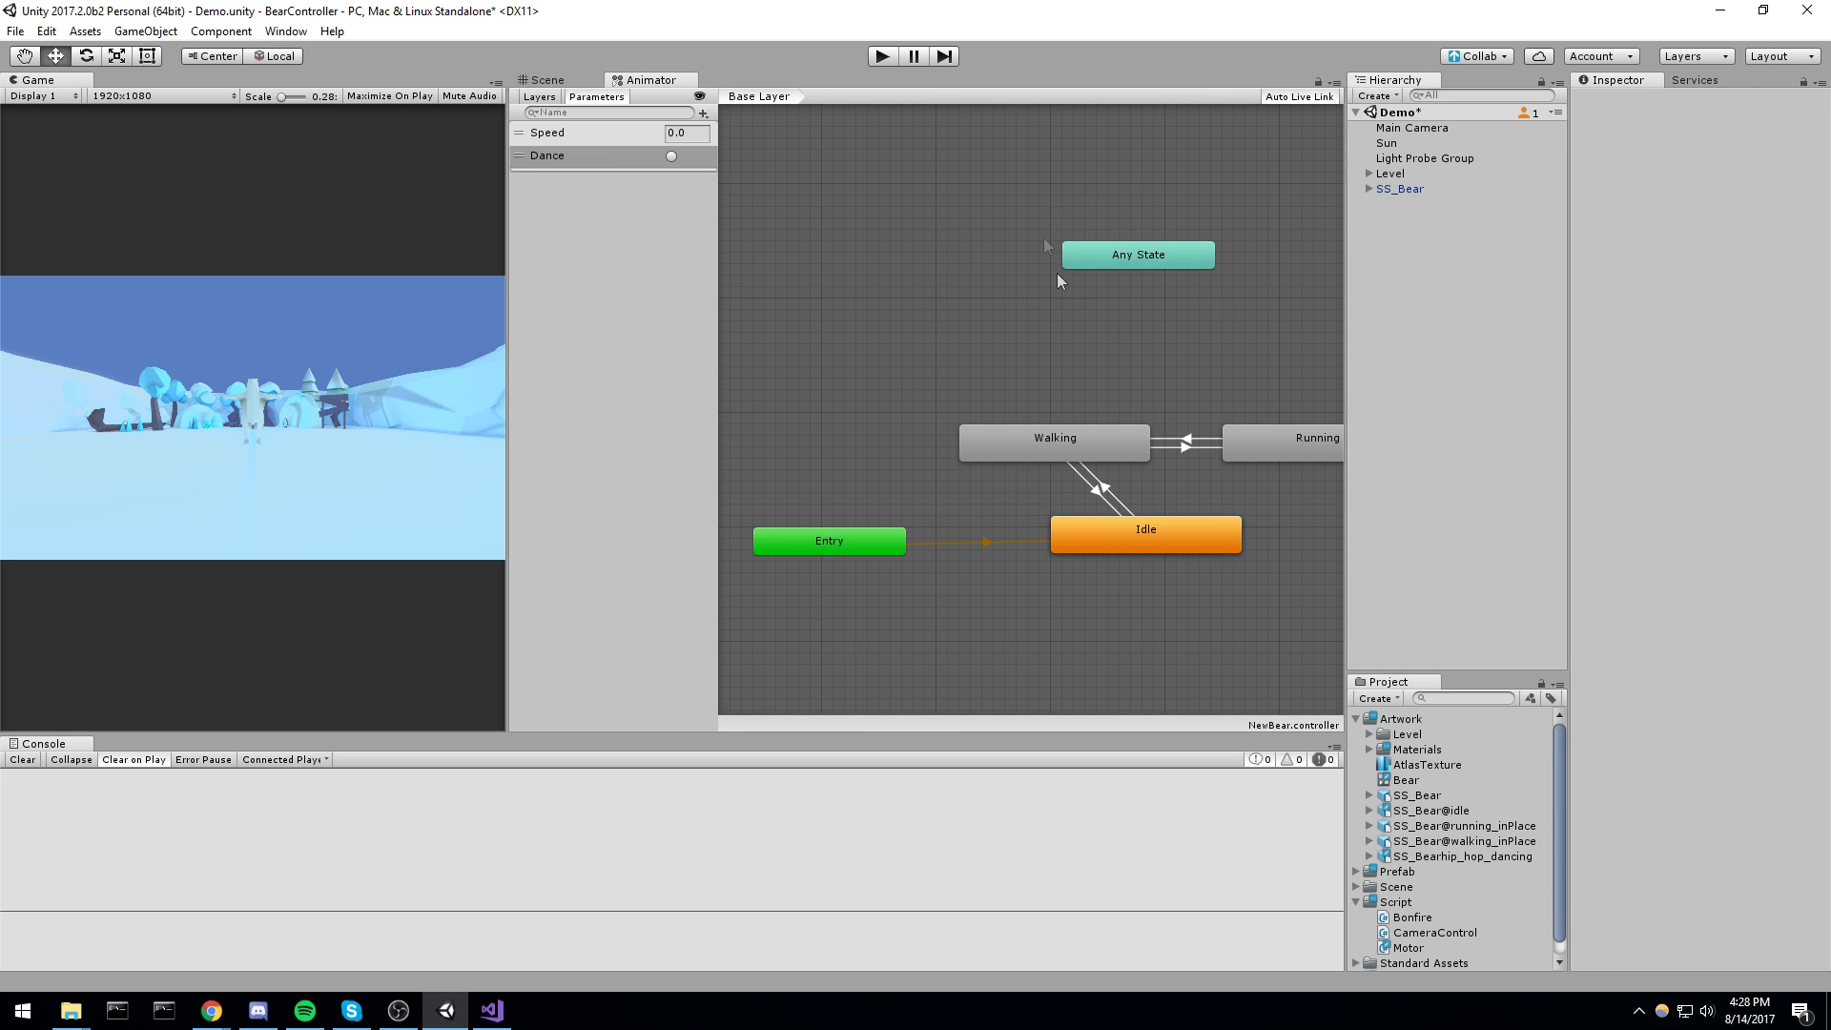
Reposition the Any State node below the Idle state in the Animator graph, leaving room for another state between them
{"action": "left_click_drag", "start_coordinate": [1130, 261], "coordinate": [1147, 672]}
{"action": "middle_click_drag", "start_coordinate": [1147, 672], "coordinate": [1077, 500]}
{"action": "left_click_drag", "start_coordinate": [1073, 553], "coordinate": [1084, 576]}
{"action": "left_click", "coordinate": [1146, 470]}
{"action": "left_click", "coordinate": [1098, 579]}
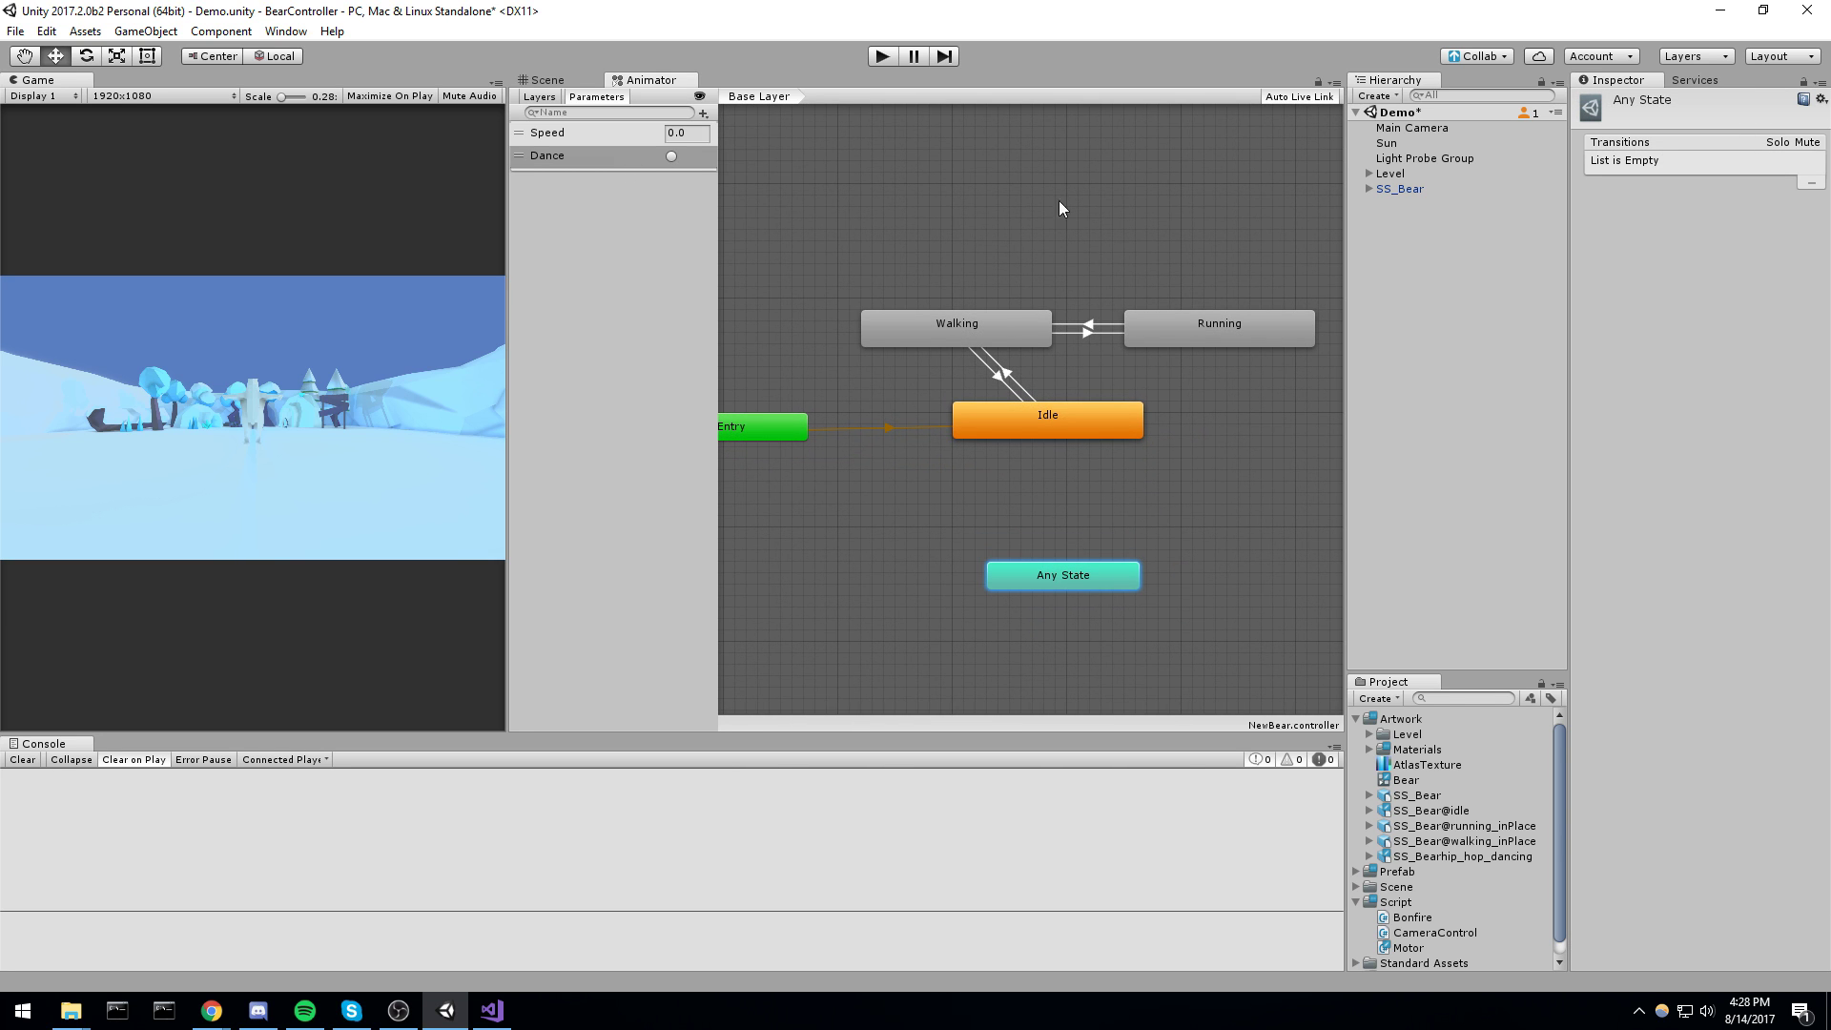
{"action": "left_click", "coordinate": [1144, 511]}
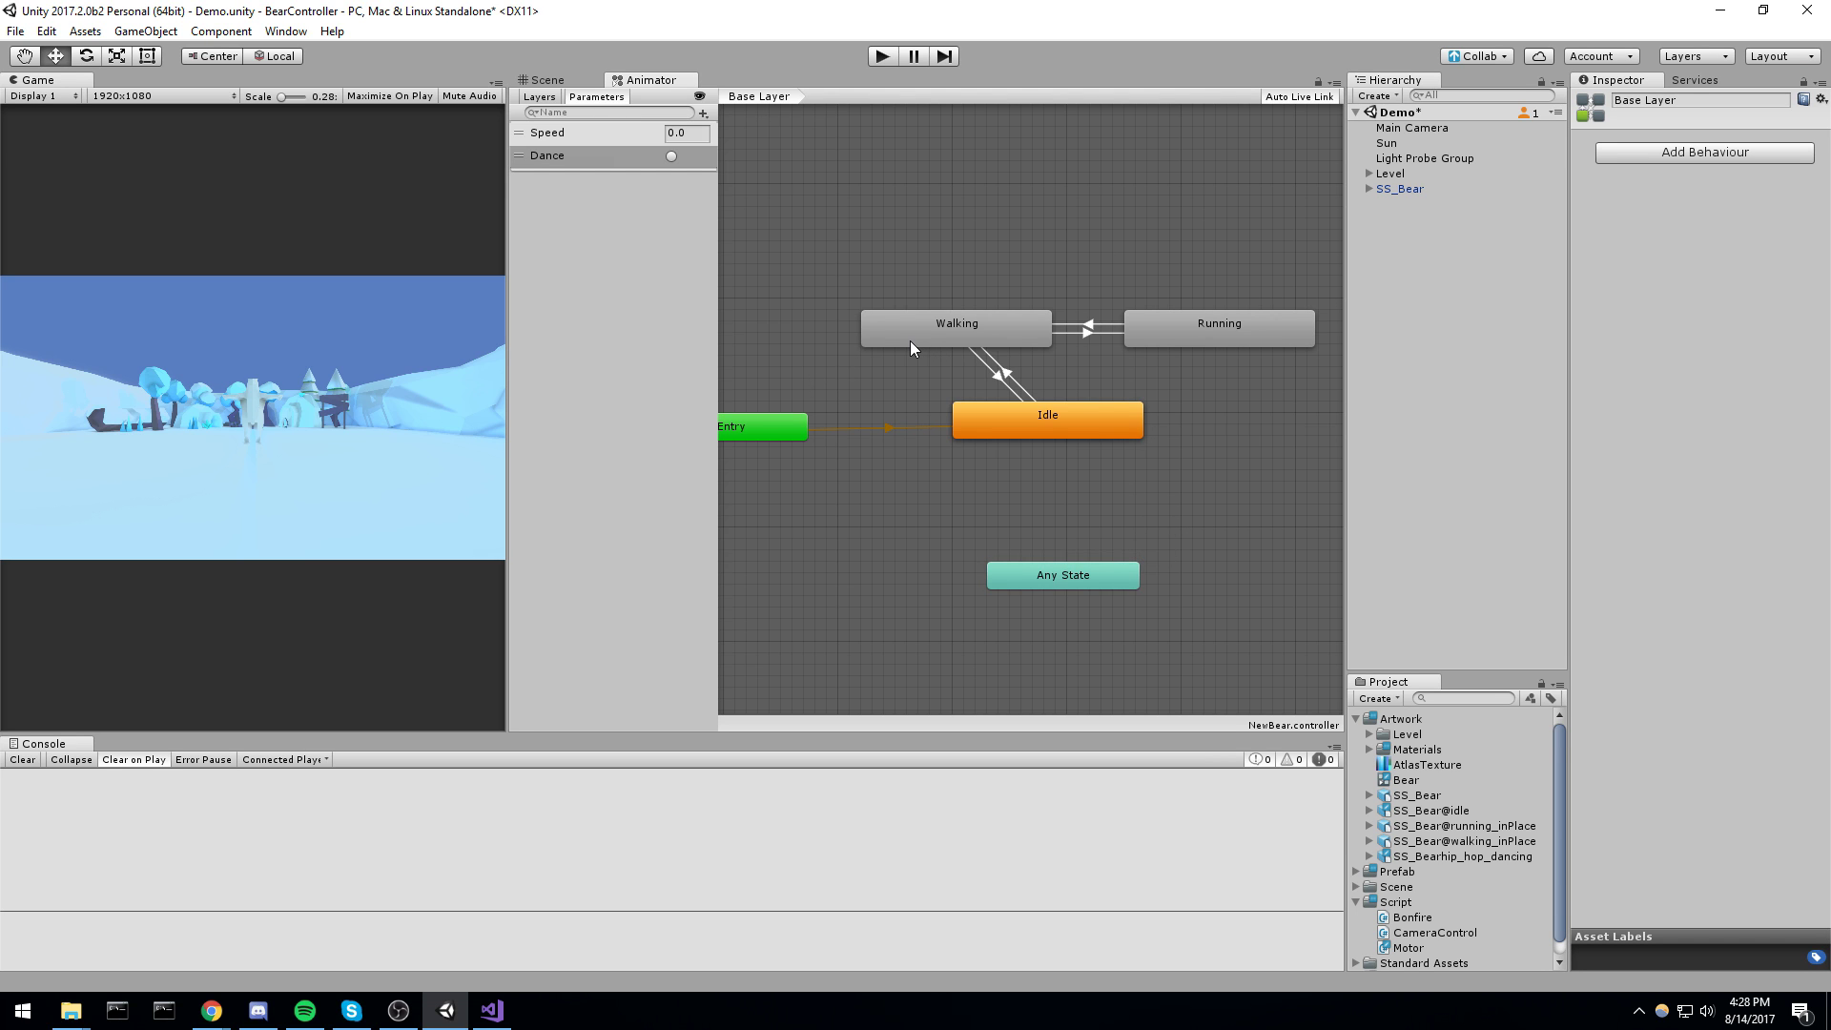
{"action": "left_click_drag", "start_coordinate": [1063, 577], "coordinate": [1090, 591]}
Create an empty state between Idle and Any State in the Animator graph and name it Dancing
{"action": "left_click", "coordinate": [1085, 512]}
{"action": "right_click", "coordinate": [1085, 512]}
{"action": "mouse_move", "coordinate": [1191, 530]}
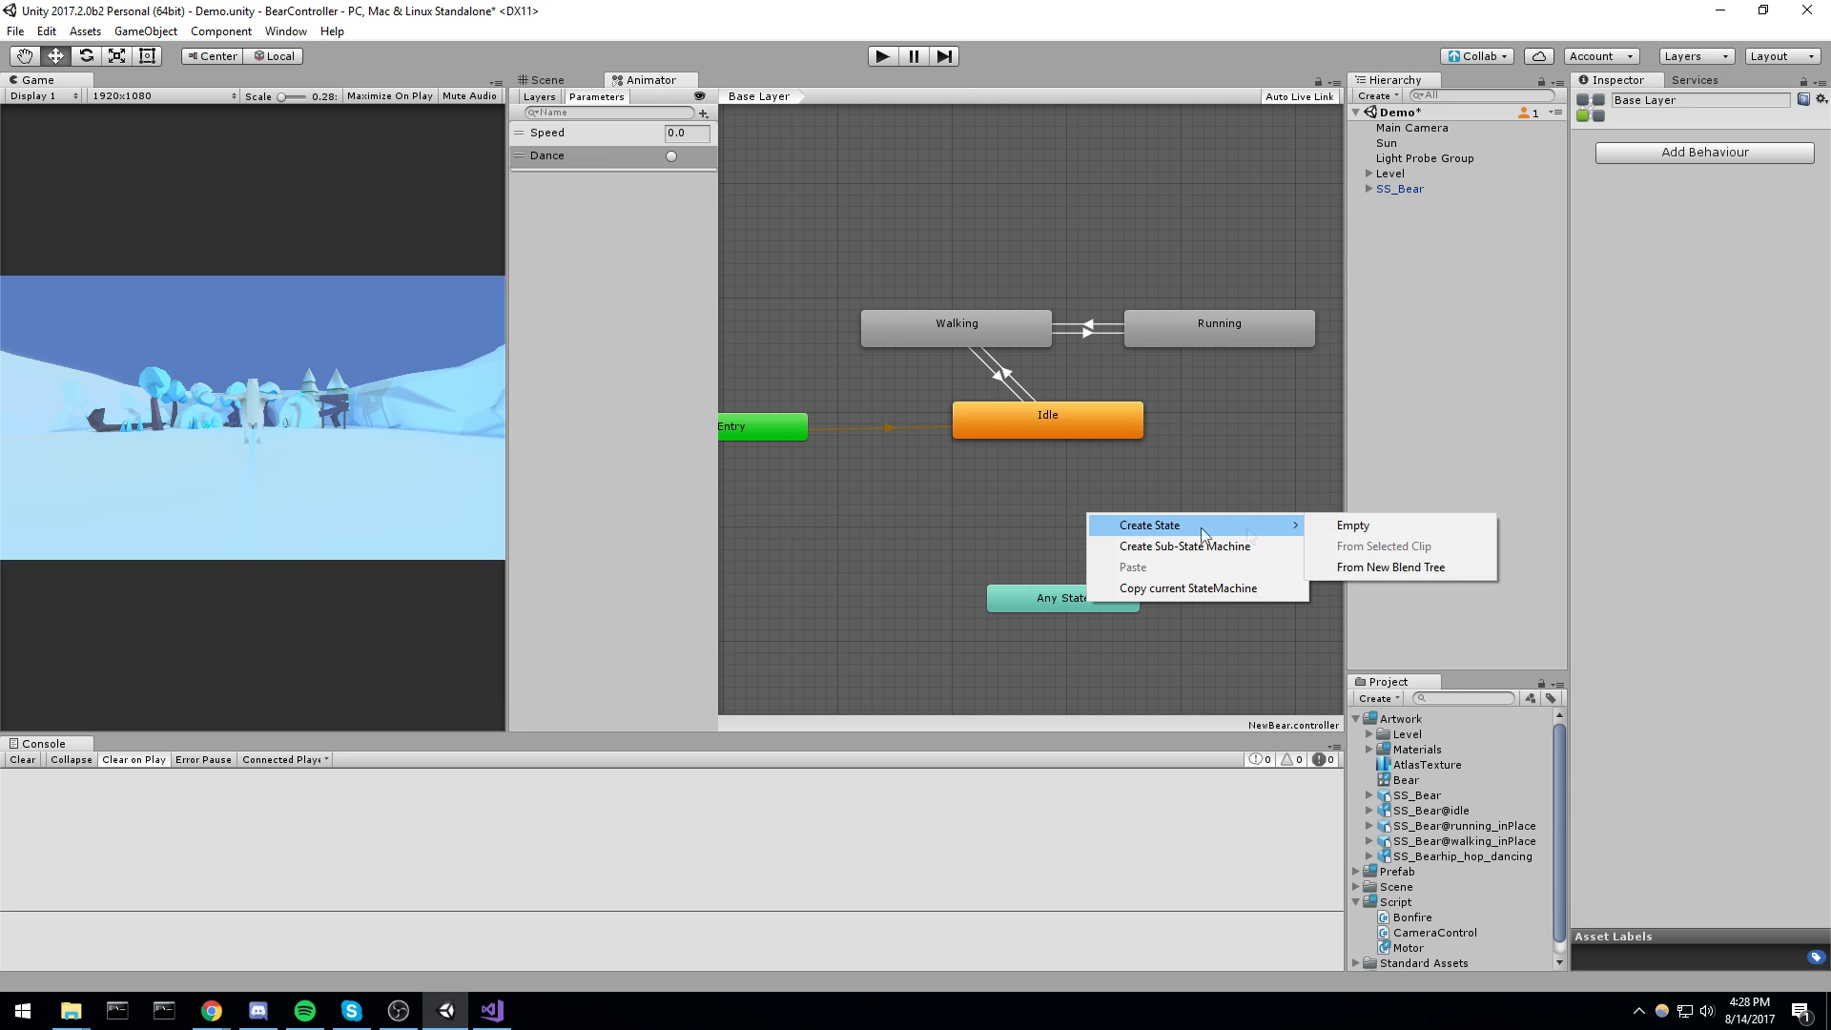
{"action": "left_click", "coordinate": [1334, 524]}
{"action": "left_click", "coordinate": [1683, 99]}
{"action": "type", "text": "Dancing"}
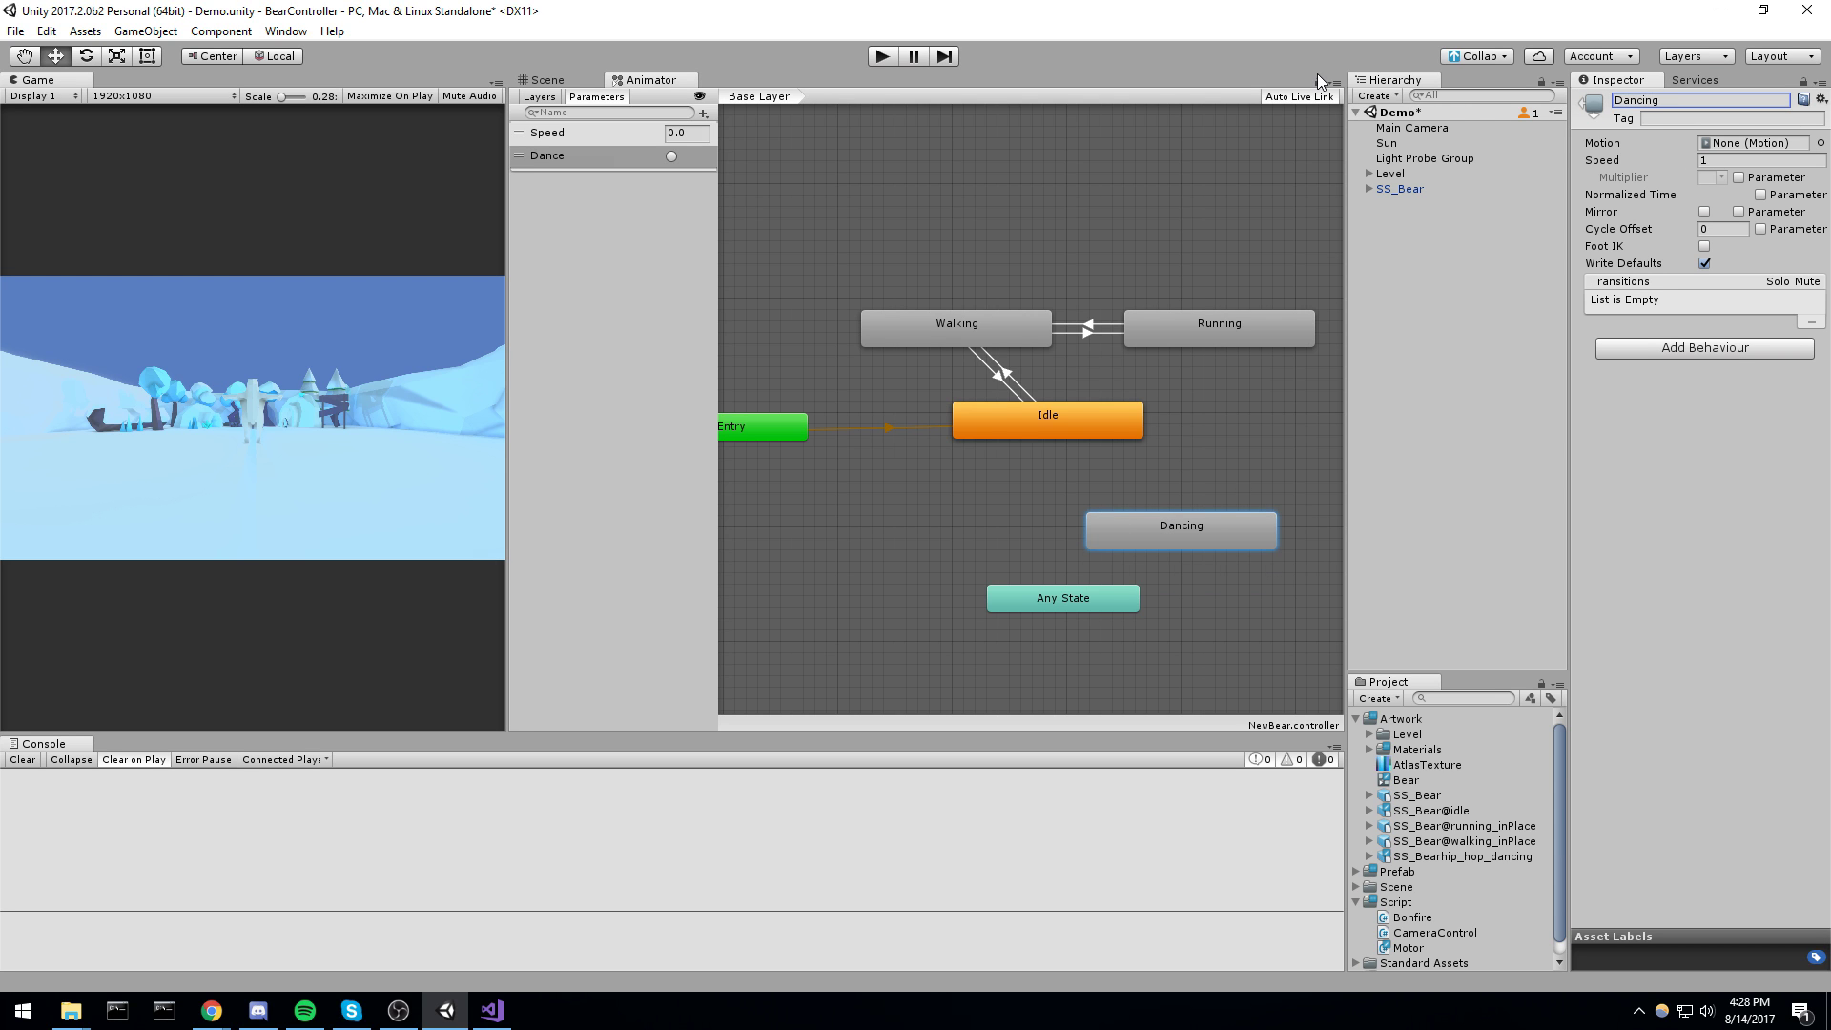
Assign the Dancing clip as the Dancing state's motion and place the state directly between Idle and Any State
{"action": "left_click", "coordinate": [1820, 143]}
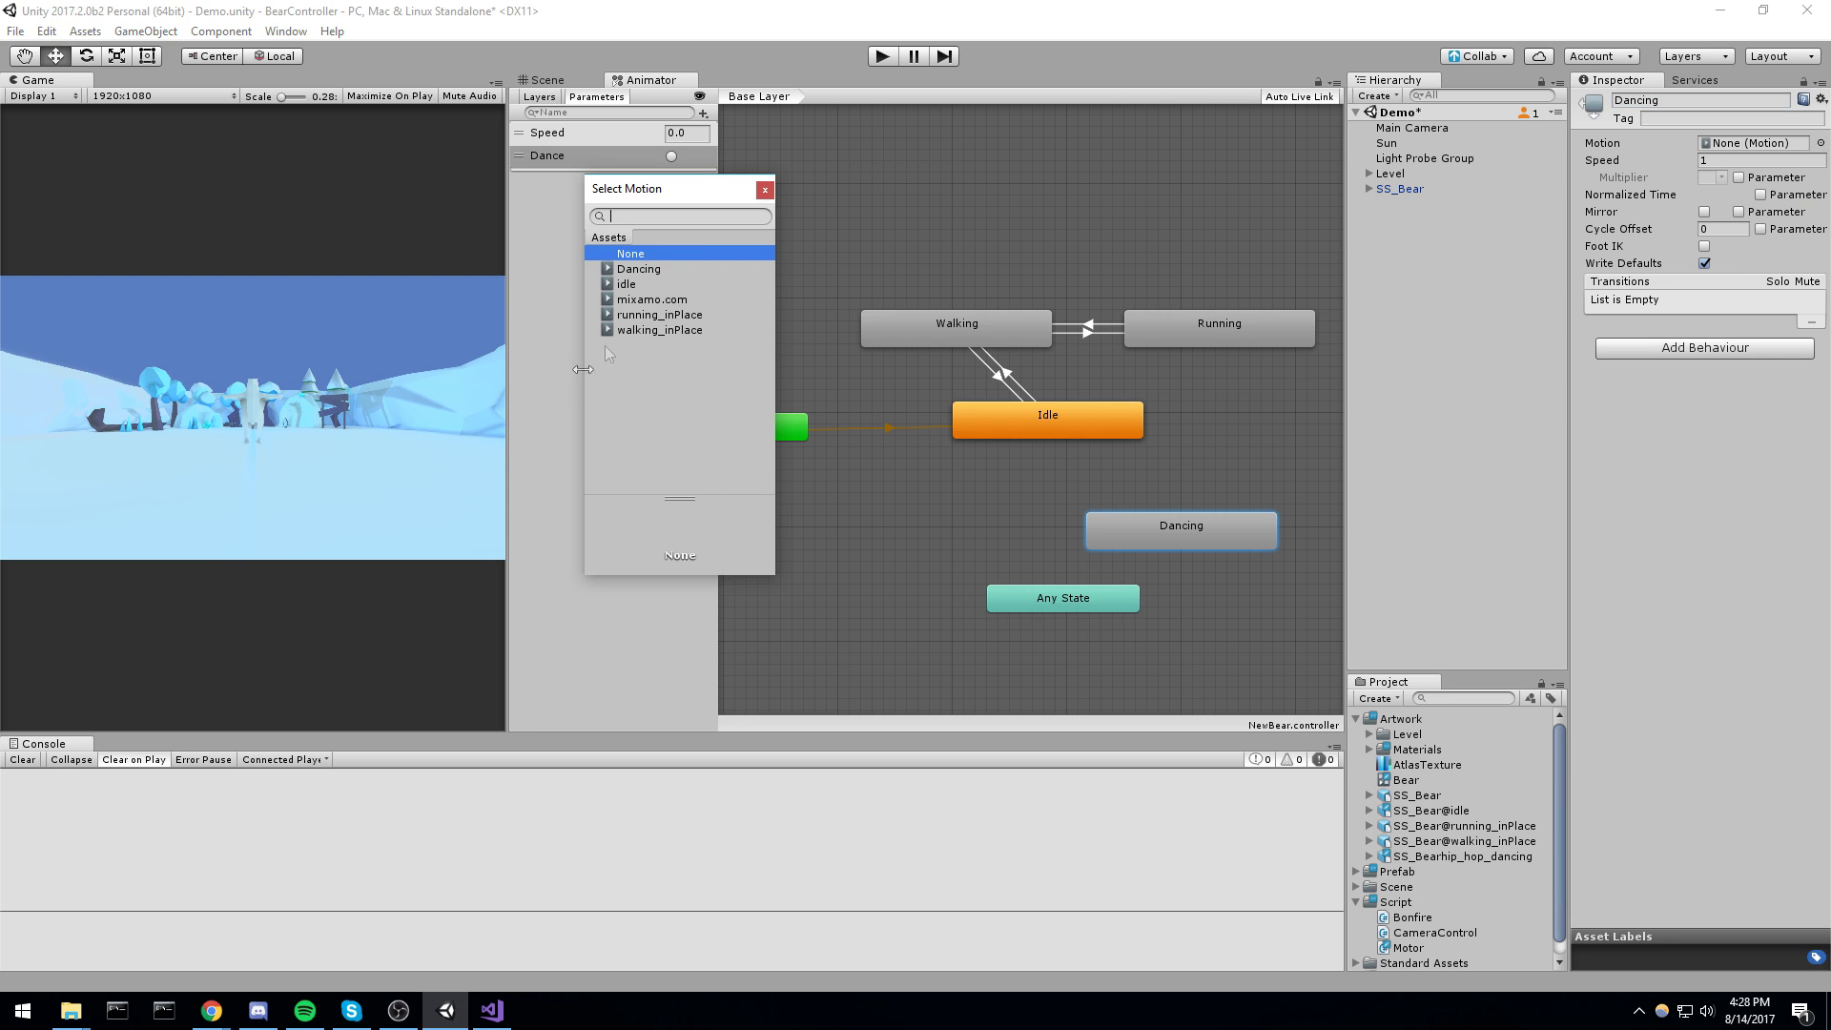
{"action": "left_click", "coordinate": [639, 269]}
{"action": "left_click", "coordinate": [763, 191]}
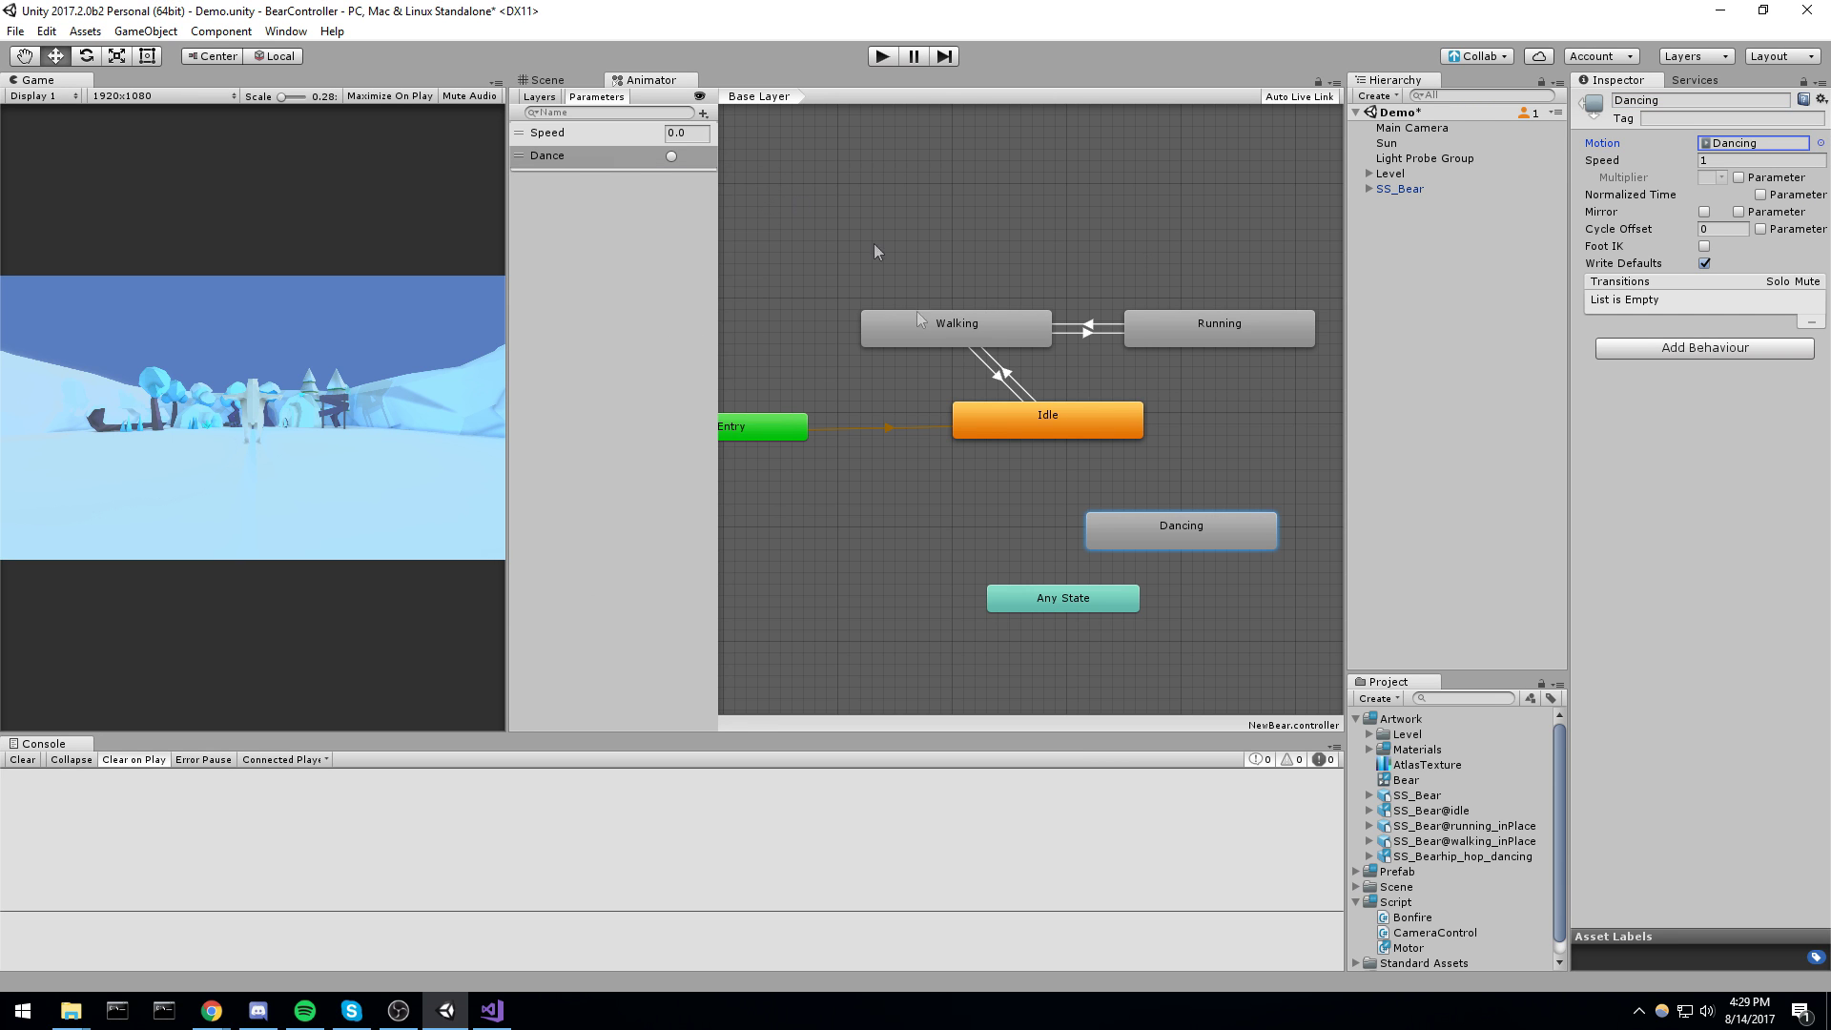
{"action": "left_click_drag", "start_coordinate": [1138, 535], "coordinate": [1028, 505]}
{"action": "left_click", "coordinate": [906, 501]}
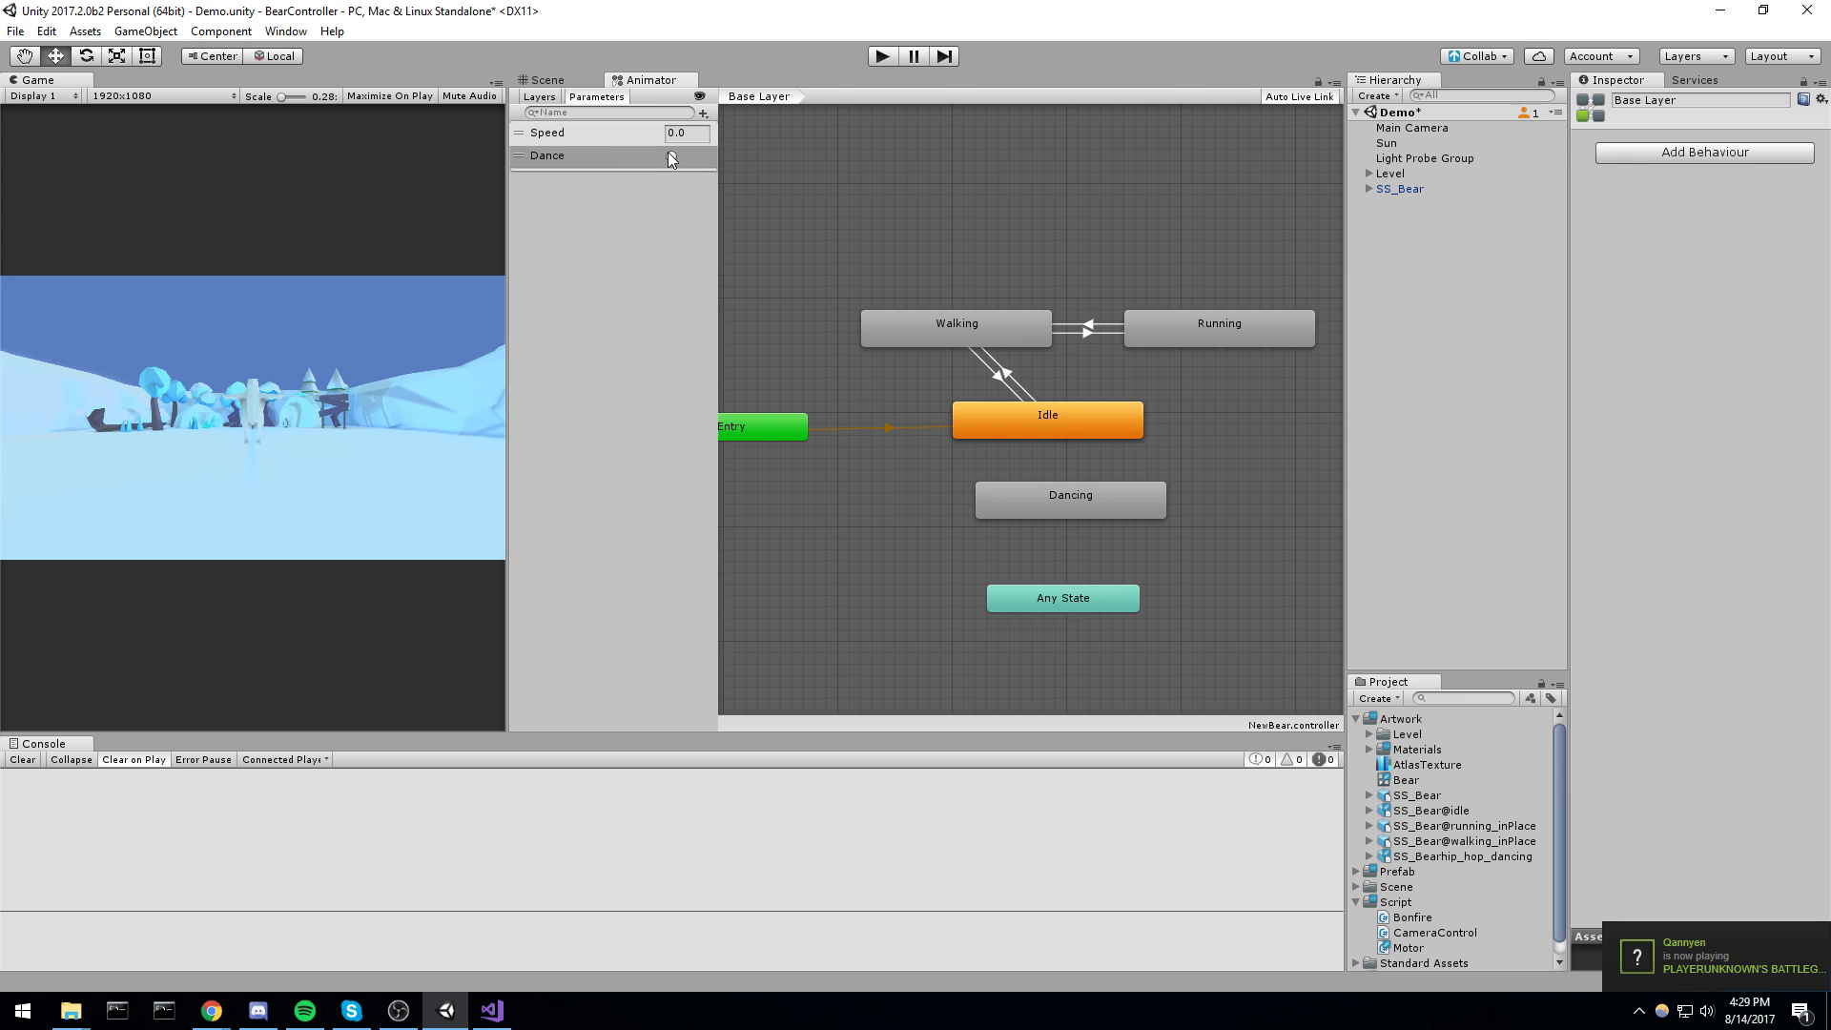
Make a transition from Any State to Dancing and line the Dancing node up above Any State
{"action": "right_click", "coordinate": [1071, 605]}
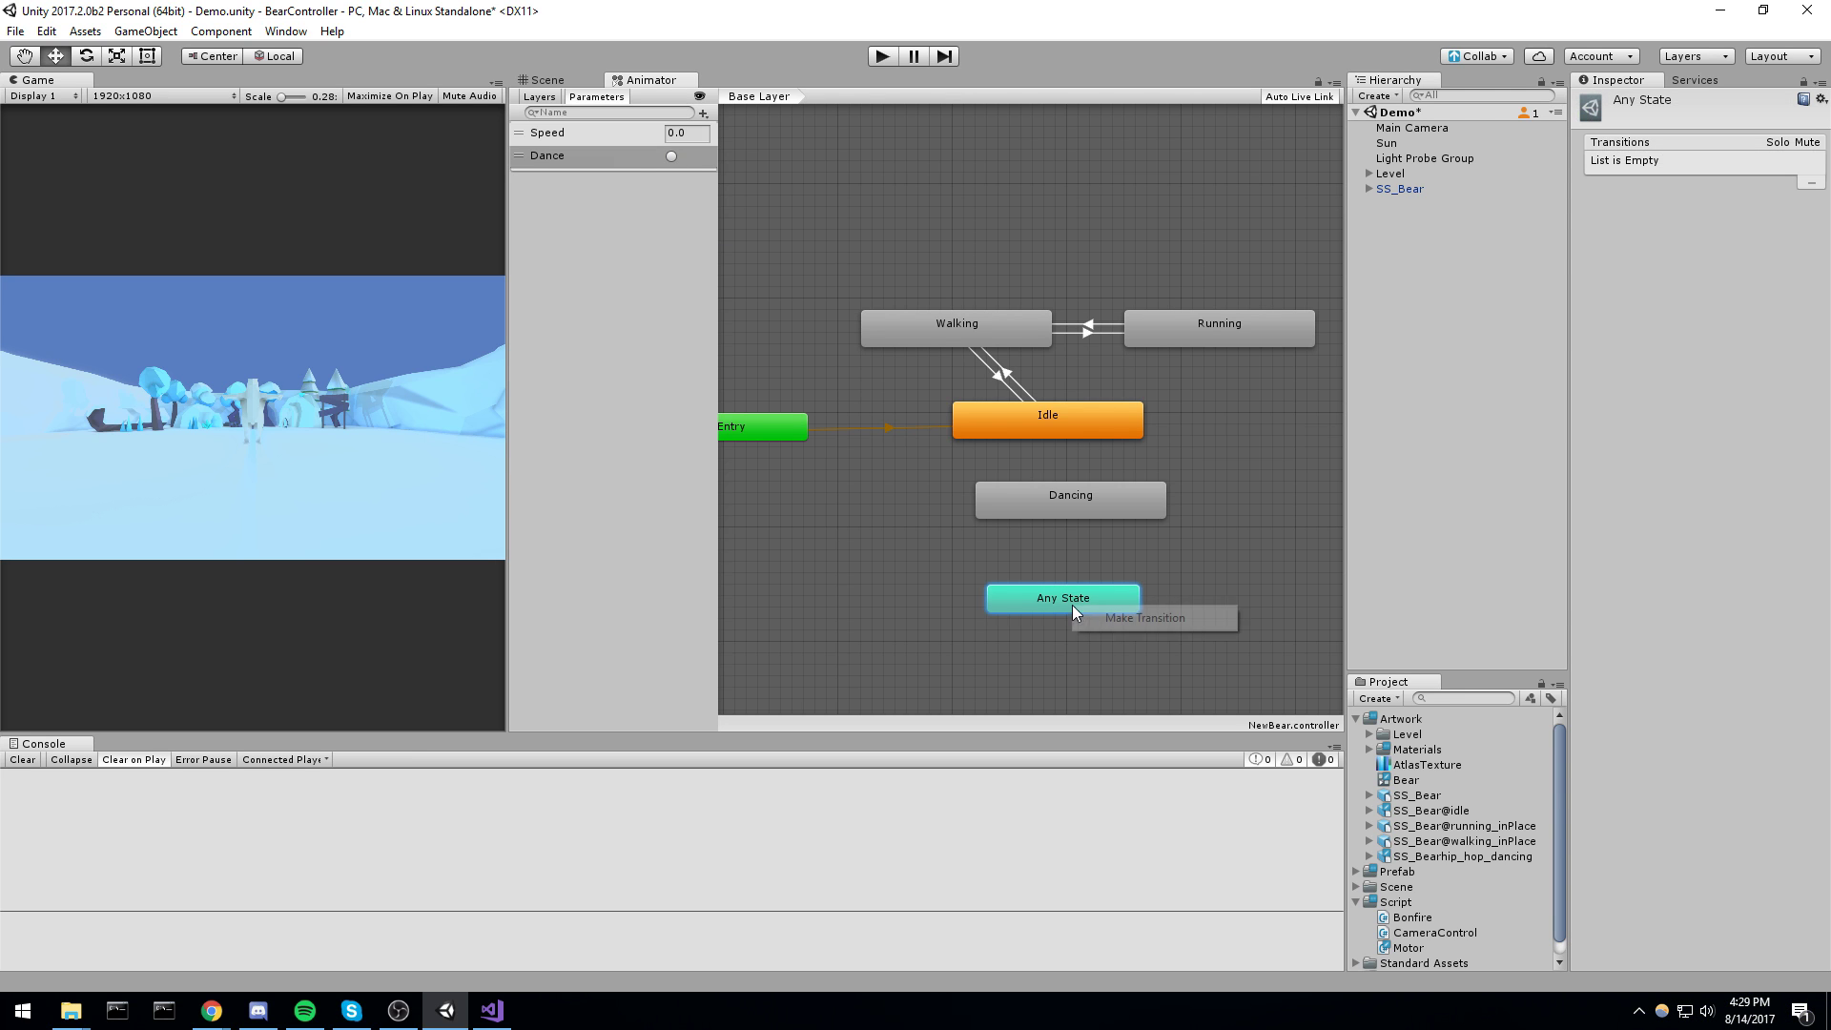
{"action": "left_click", "coordinate": [1097, 616]}
{"action": "left_click", "coordinate": [1070, 513]}
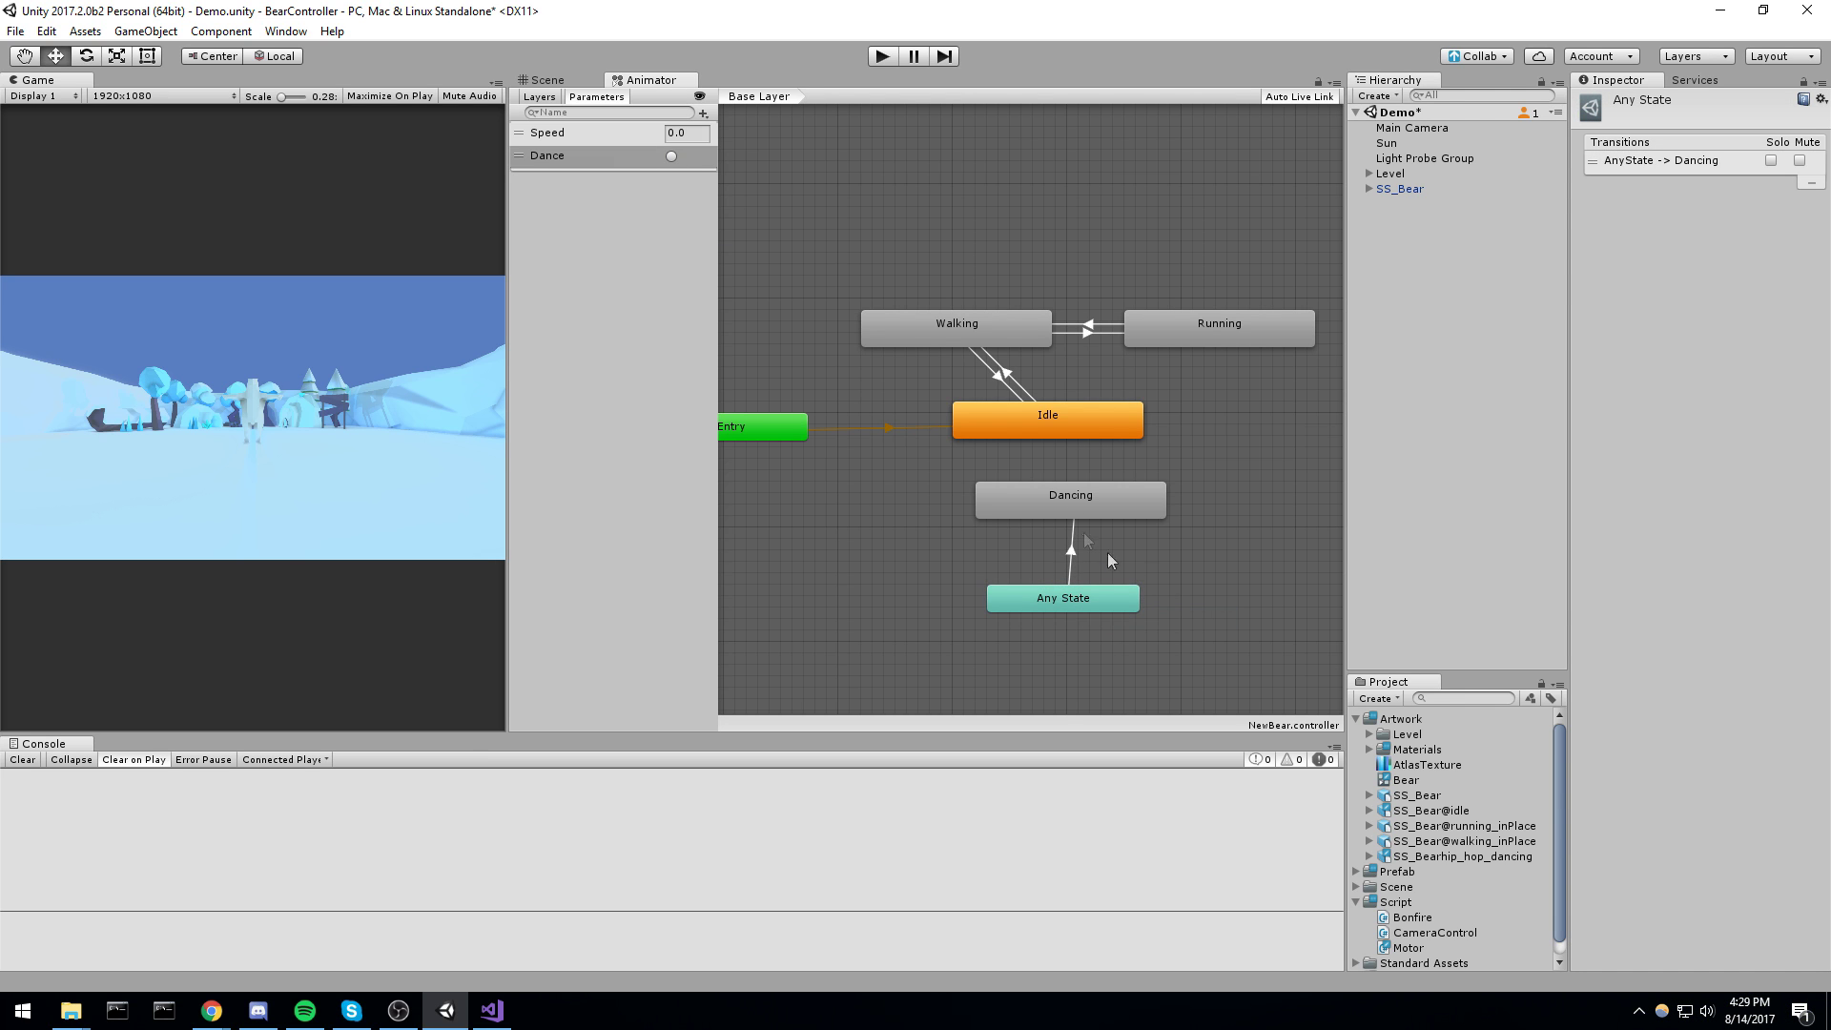
{"action": "left_click", "coordinate": [1071, 550]}
{"action": "left_click", "coordinate": [1096, 502]}
{"action": "left_click_drag", "start_coordinate": [1096, 502], "coordinate": [1085, 502]}
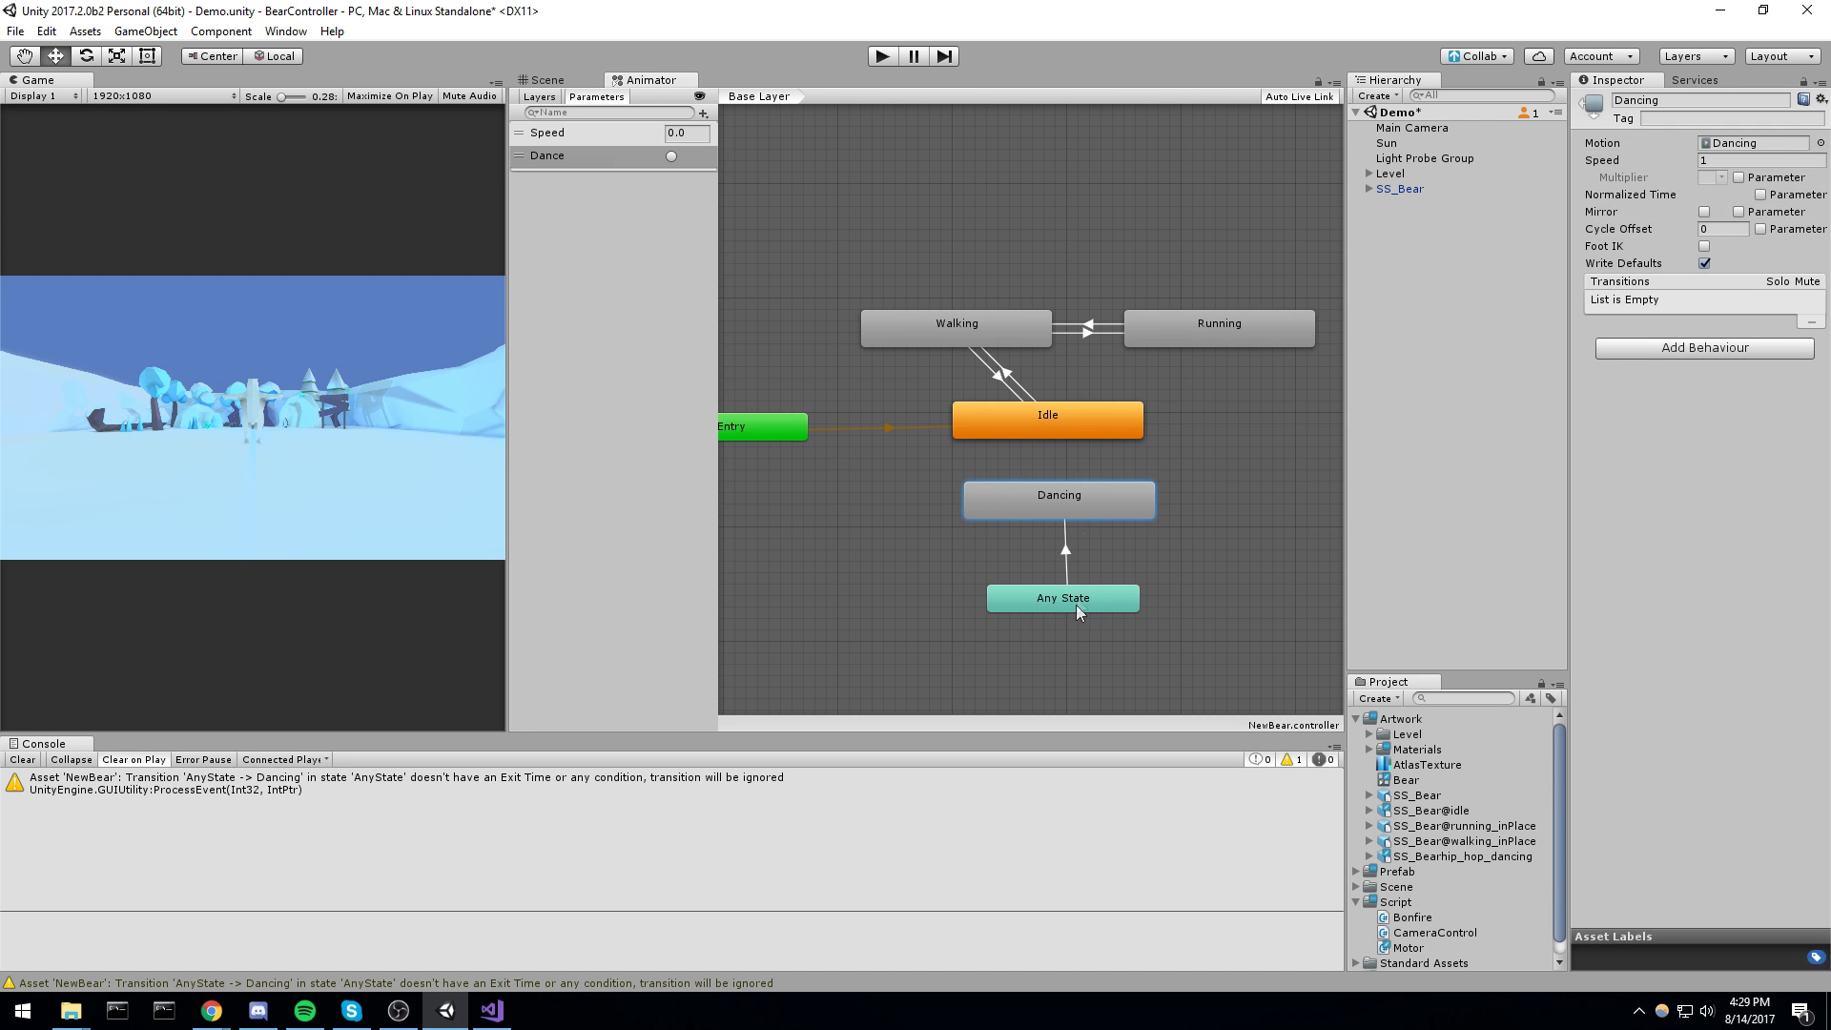
Add a condition on the Dance trigger to the Any State to Dancing transition
{"action": "left_click", "coordinate": [1072, 605]}
{"action": "left_click", "coordinate": [1066, 546]}
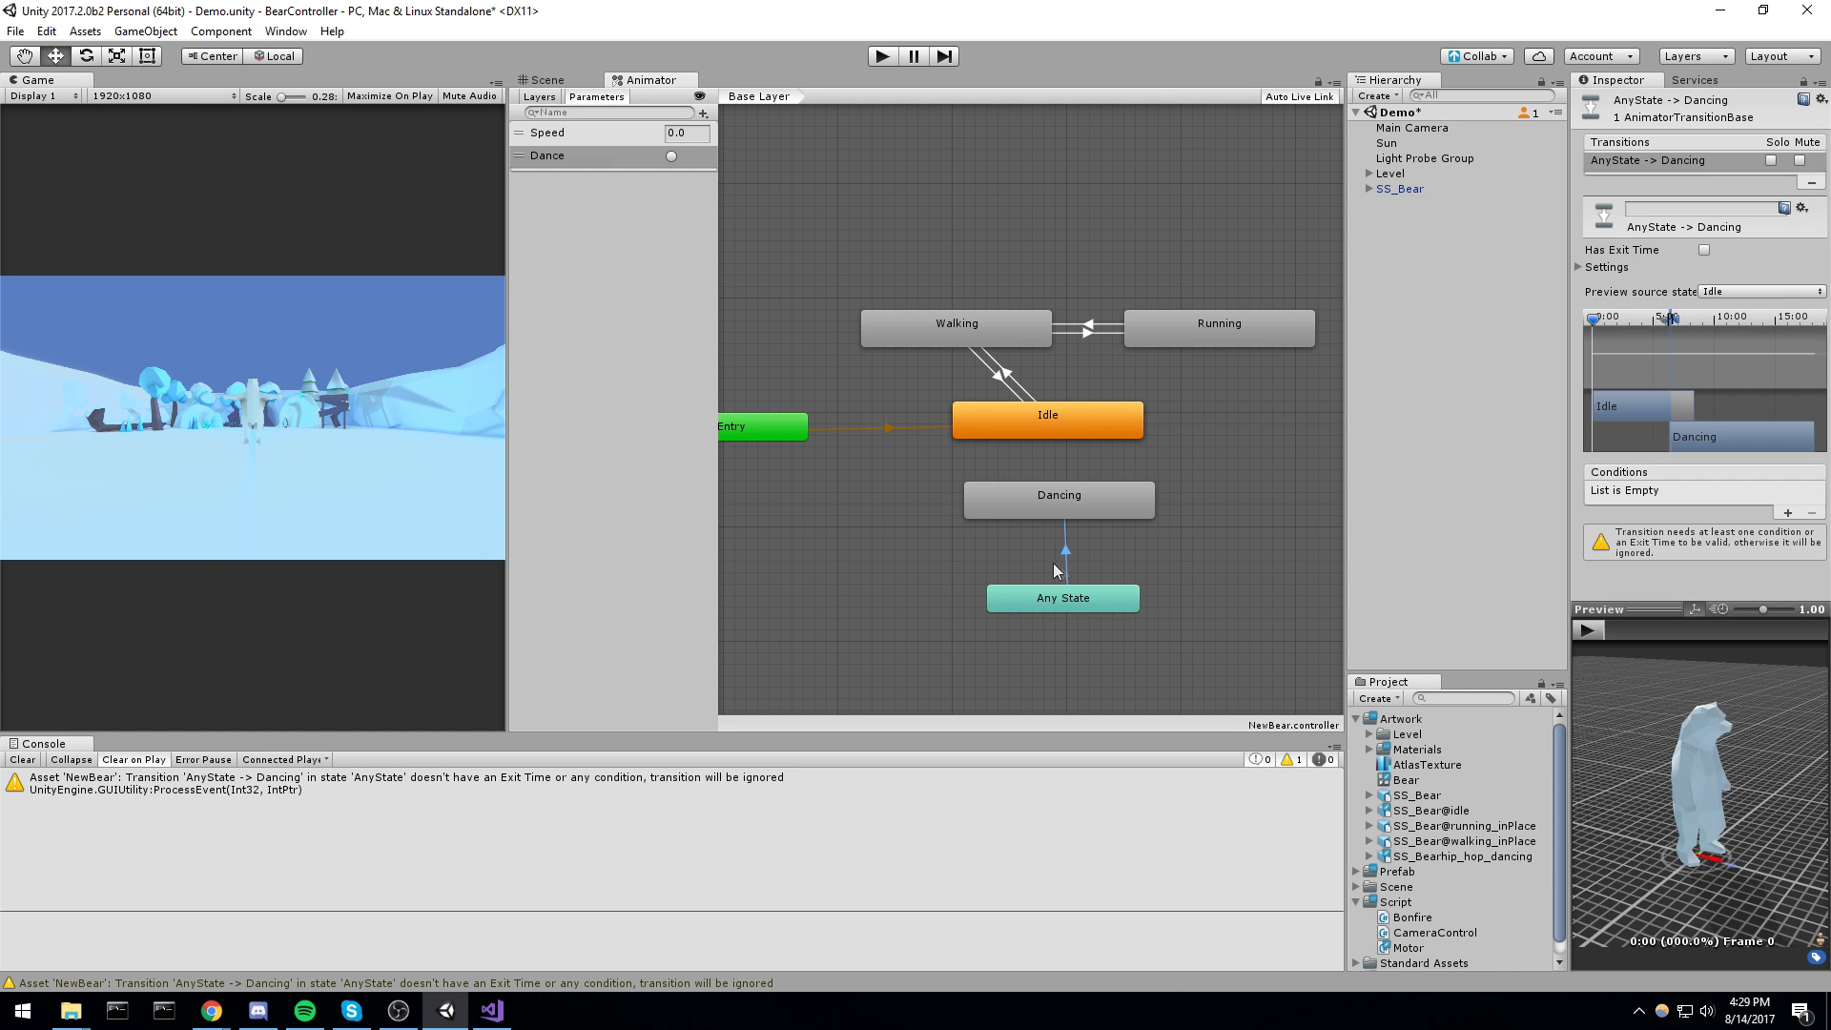
{"action": "left_click", "coordinate": [1095, 552]}
{"action": "left_click", "coordinate": [1063, 557]}
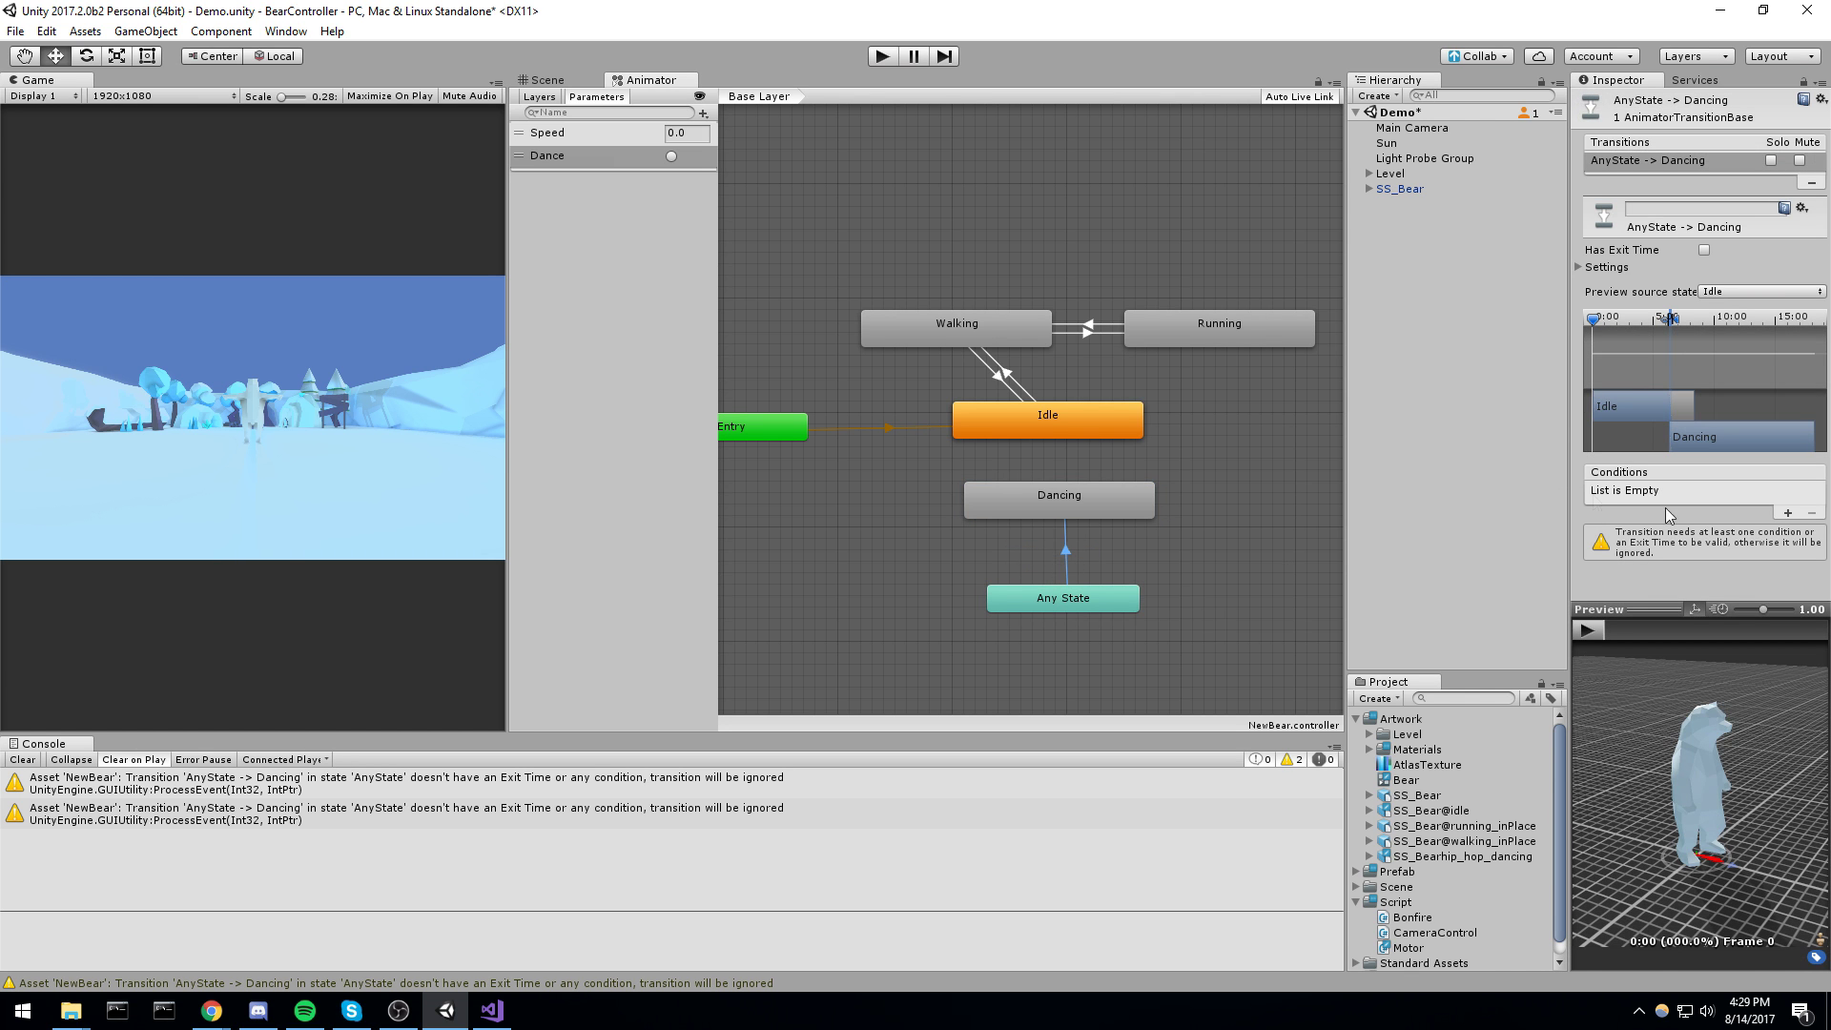
{"action": "left_click", "coordinate": [1788, 513]}
{"action": "left_click", "coordinate": [1702, 492]}
{"action": "left_click", "coordinate": [1745, 534]}
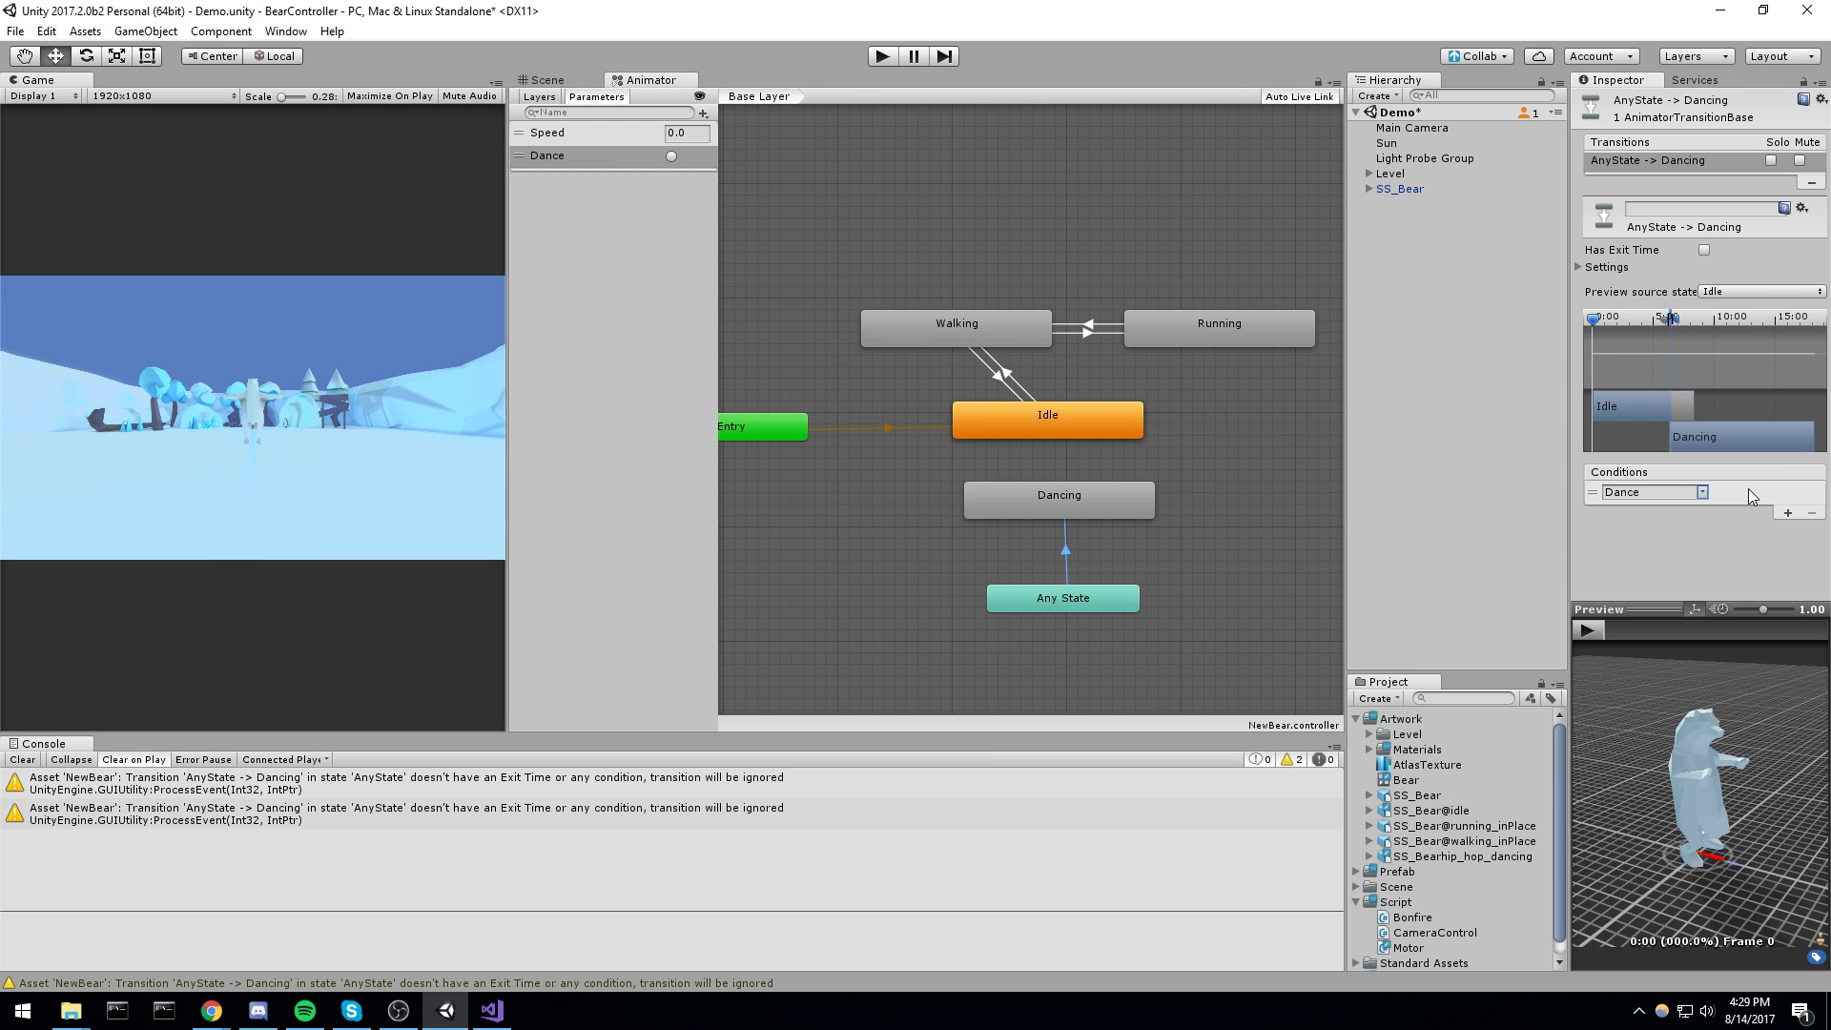
{"action": "left_click", "coordinate": [1226, 446]}
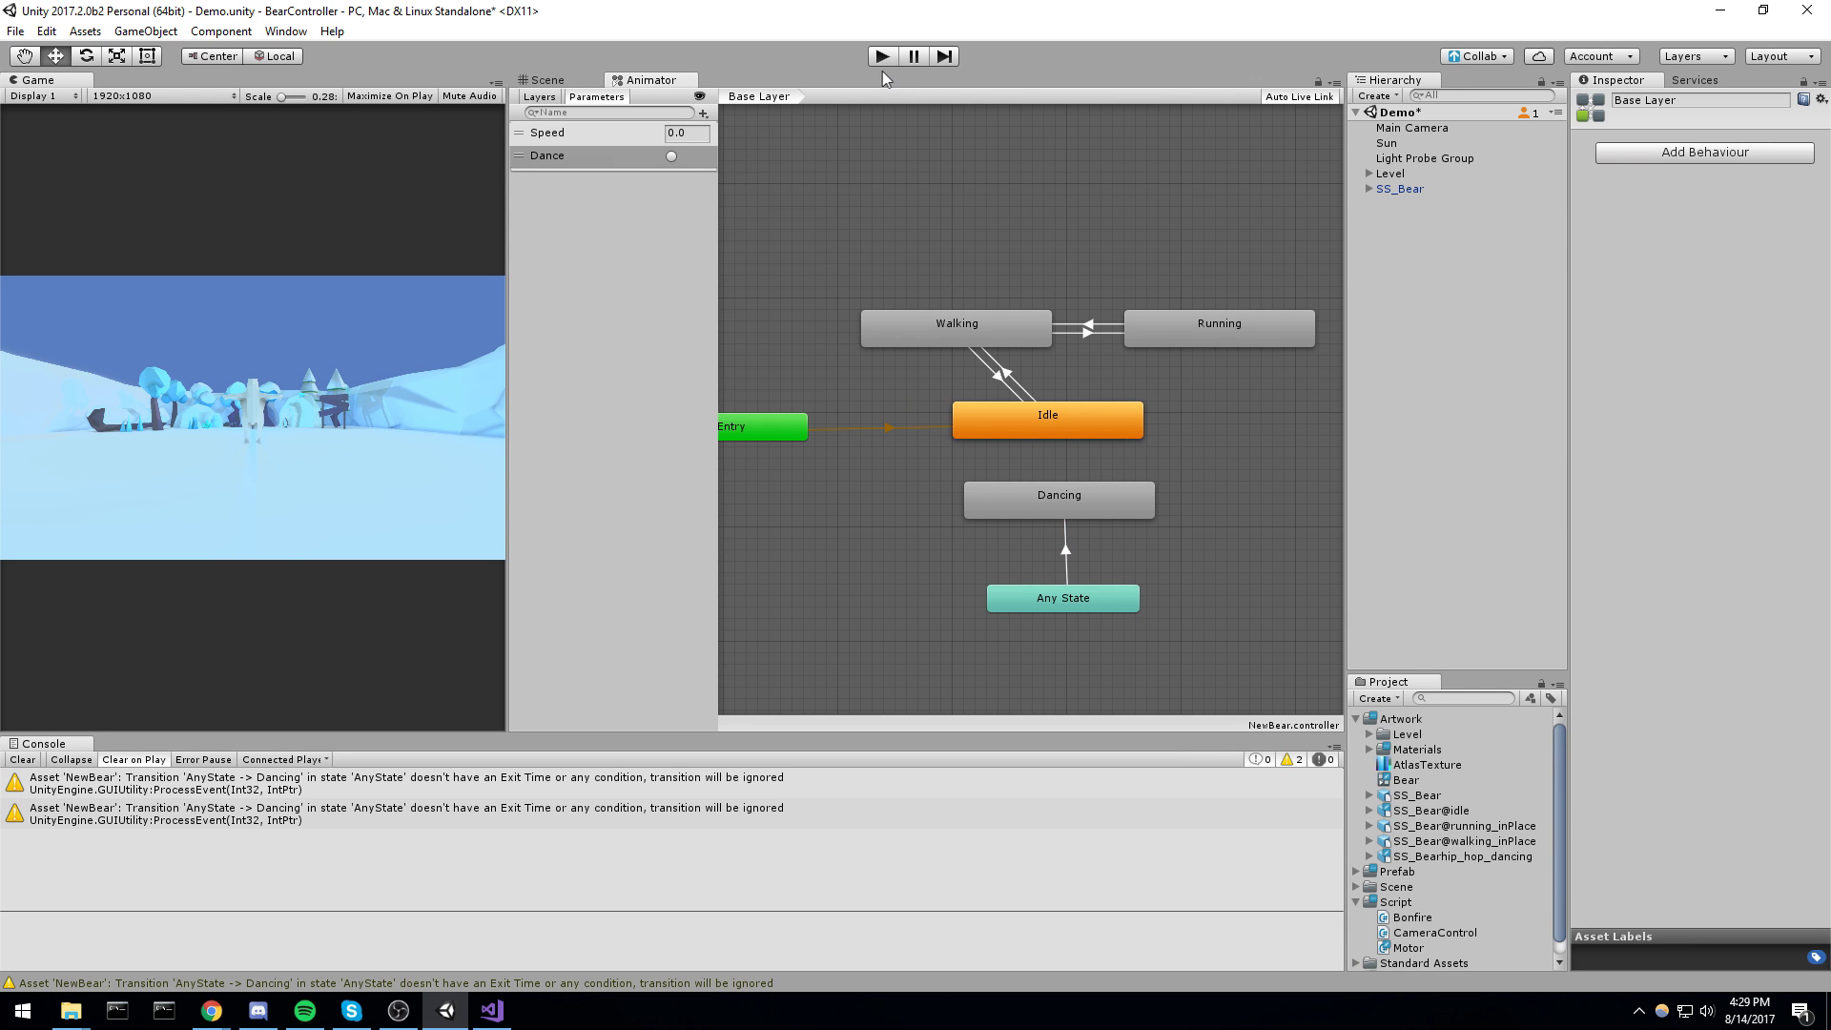
Play-test the scene by walking the bear, firing the Dance trigger and moving again, and exit play mode
{"action": "left_click", "coordinate": [881, 57]}
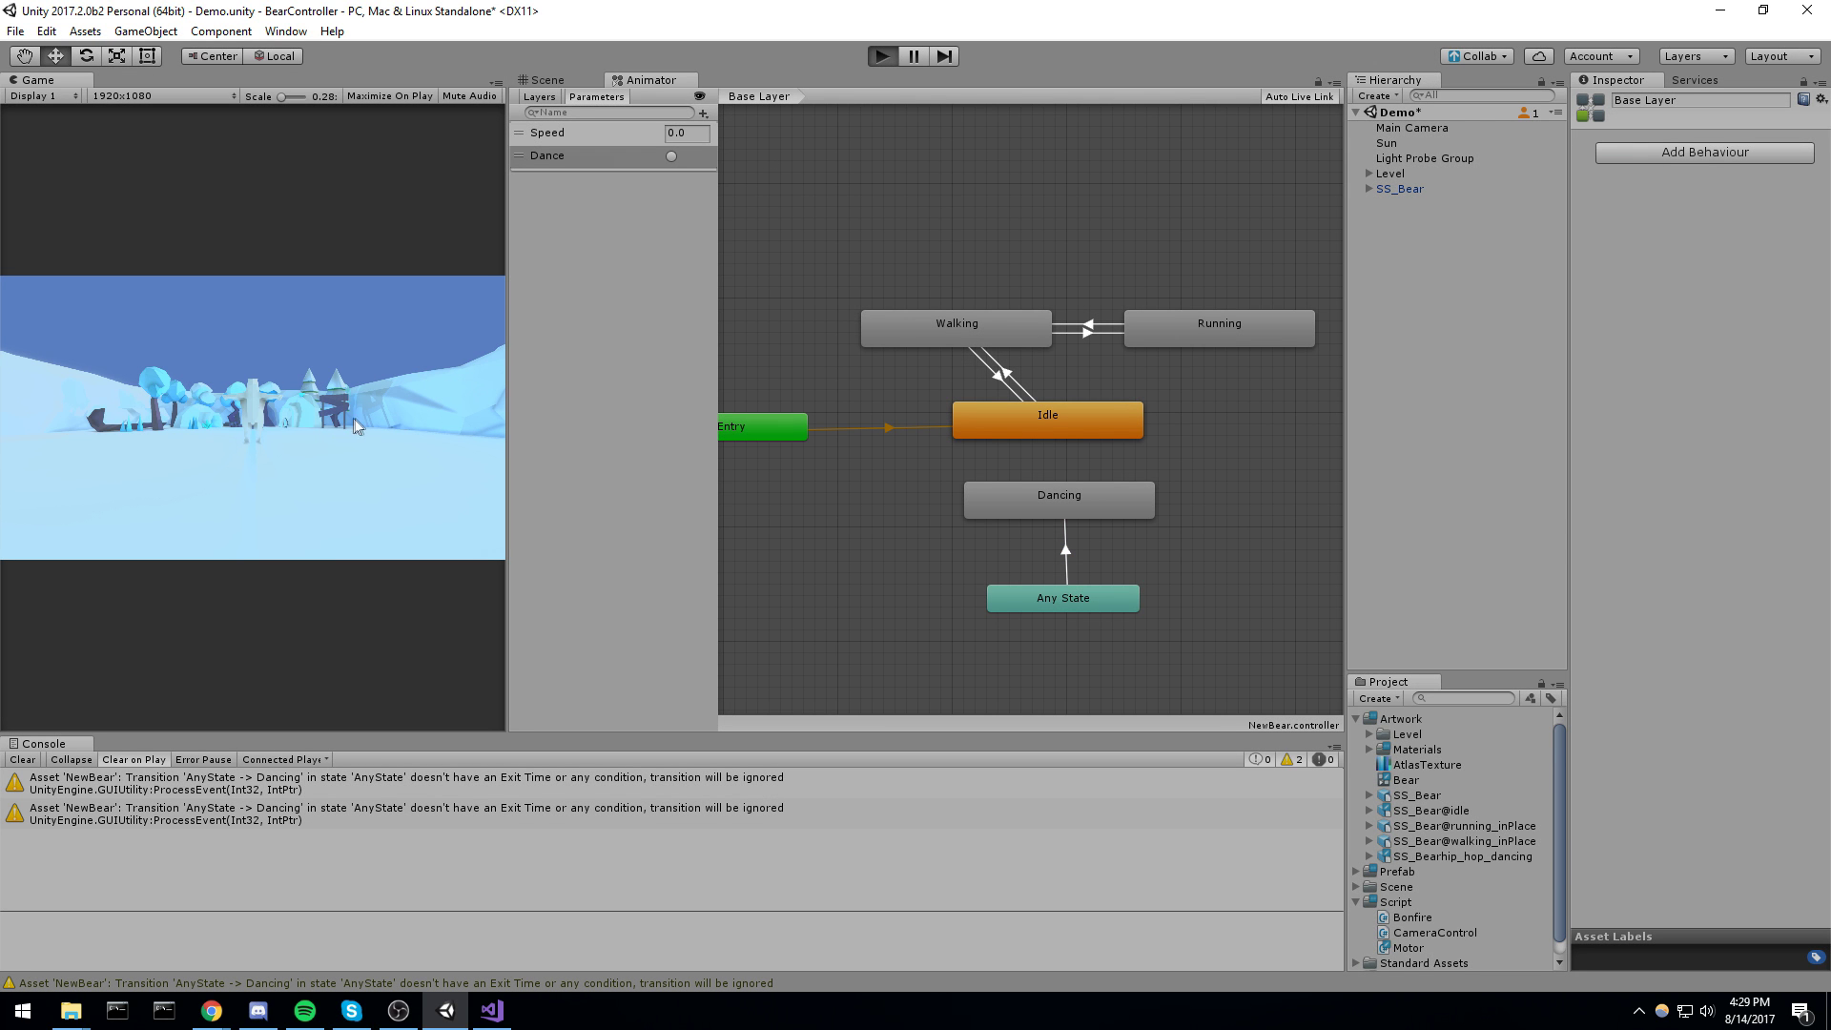
{"action": "key", "text": "w"}
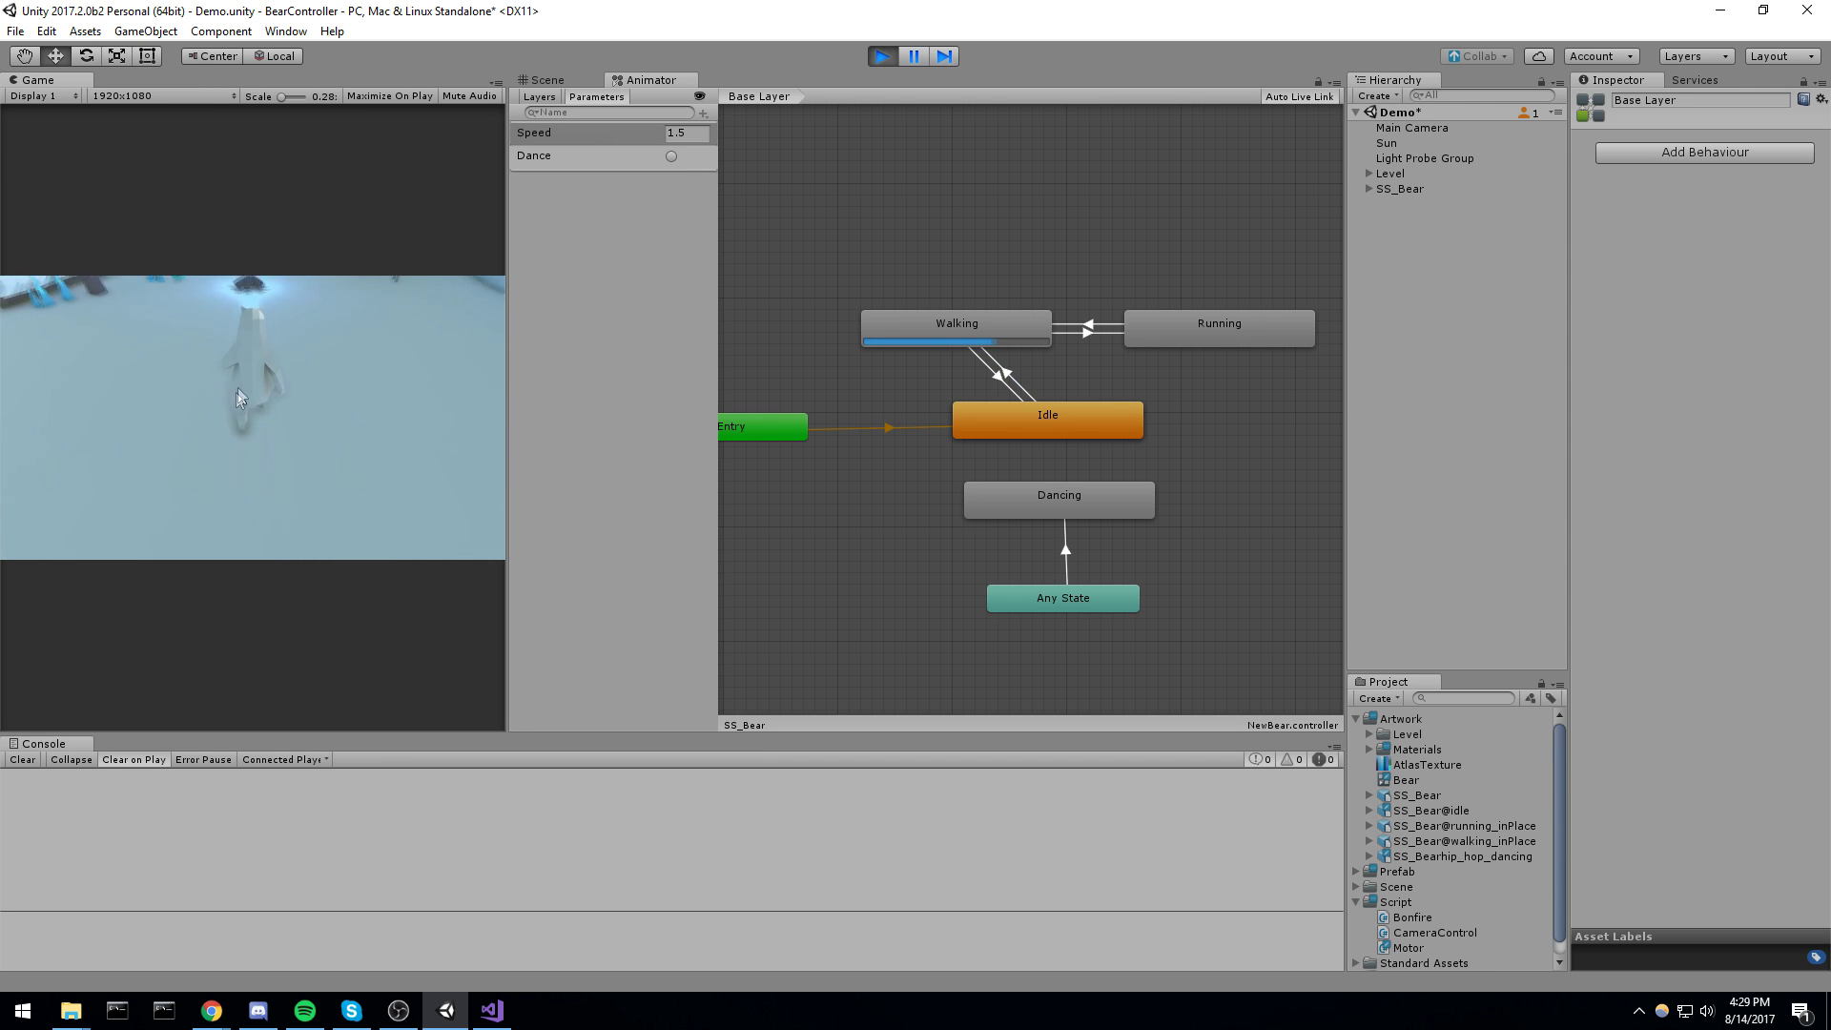
{"action": "left_click", "coordinate": [671, 158]}
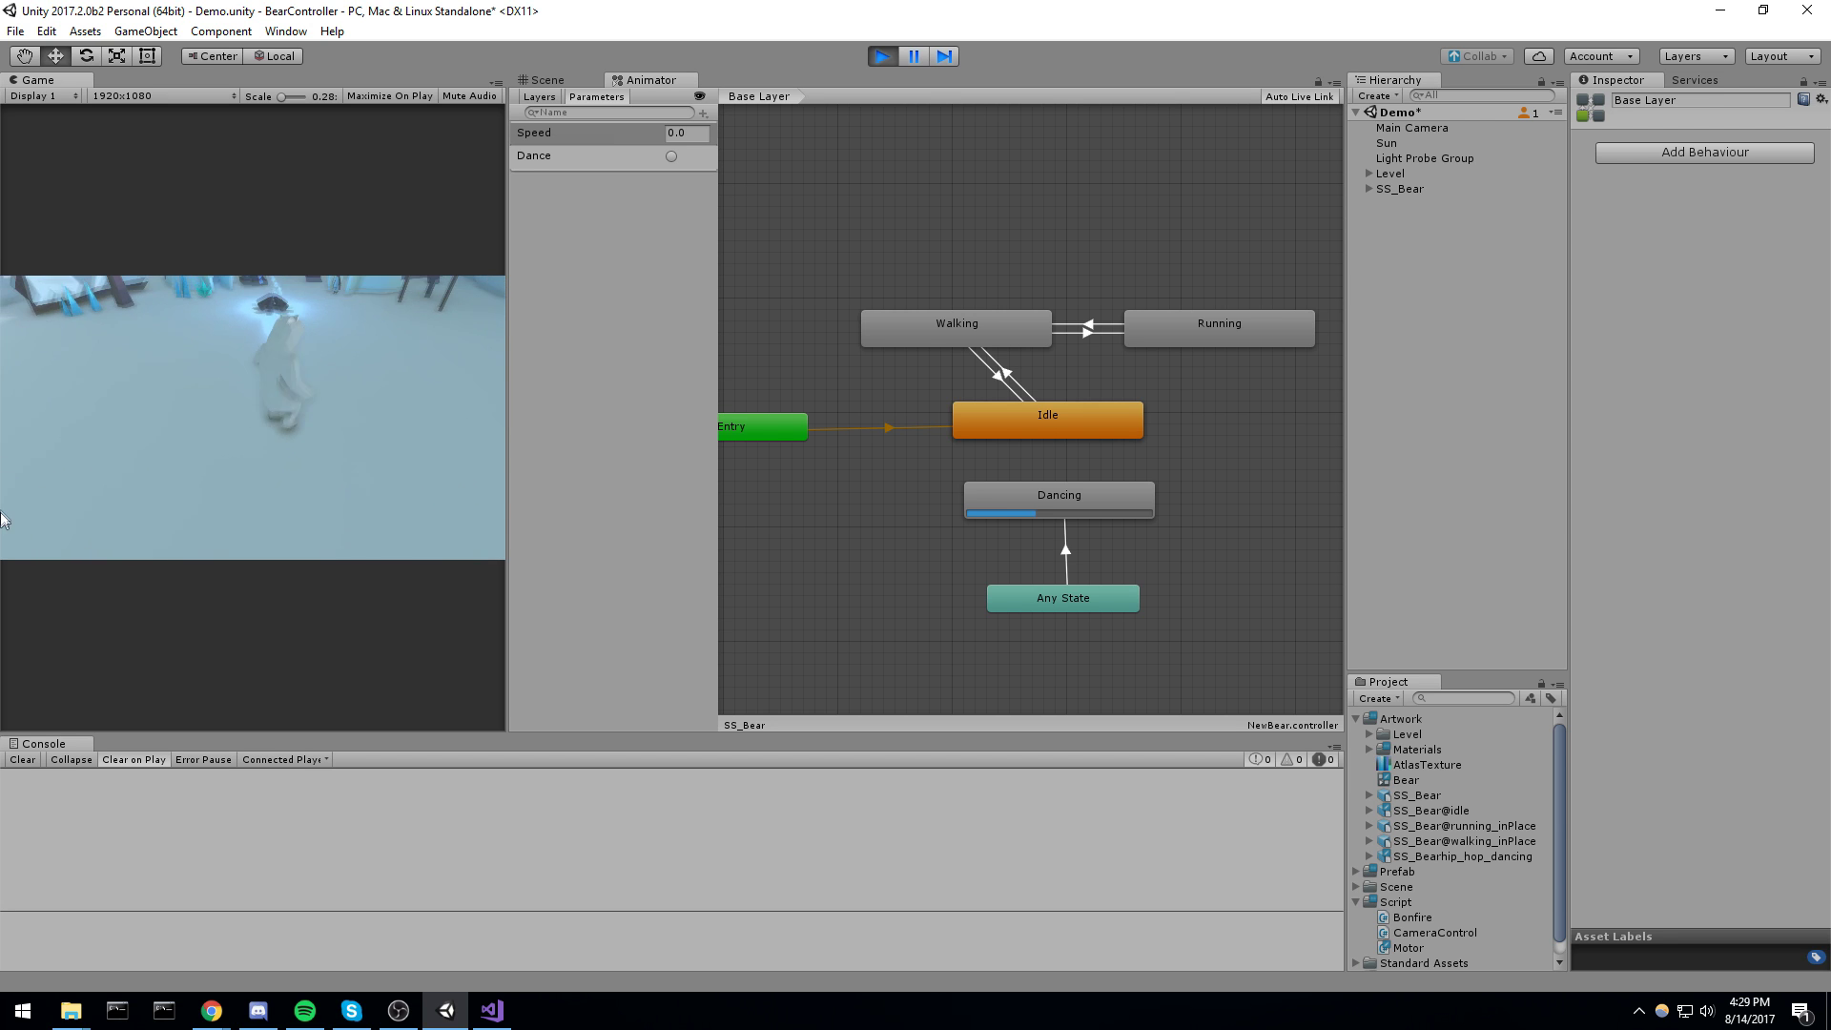
{"action": "key", "text": "w"}
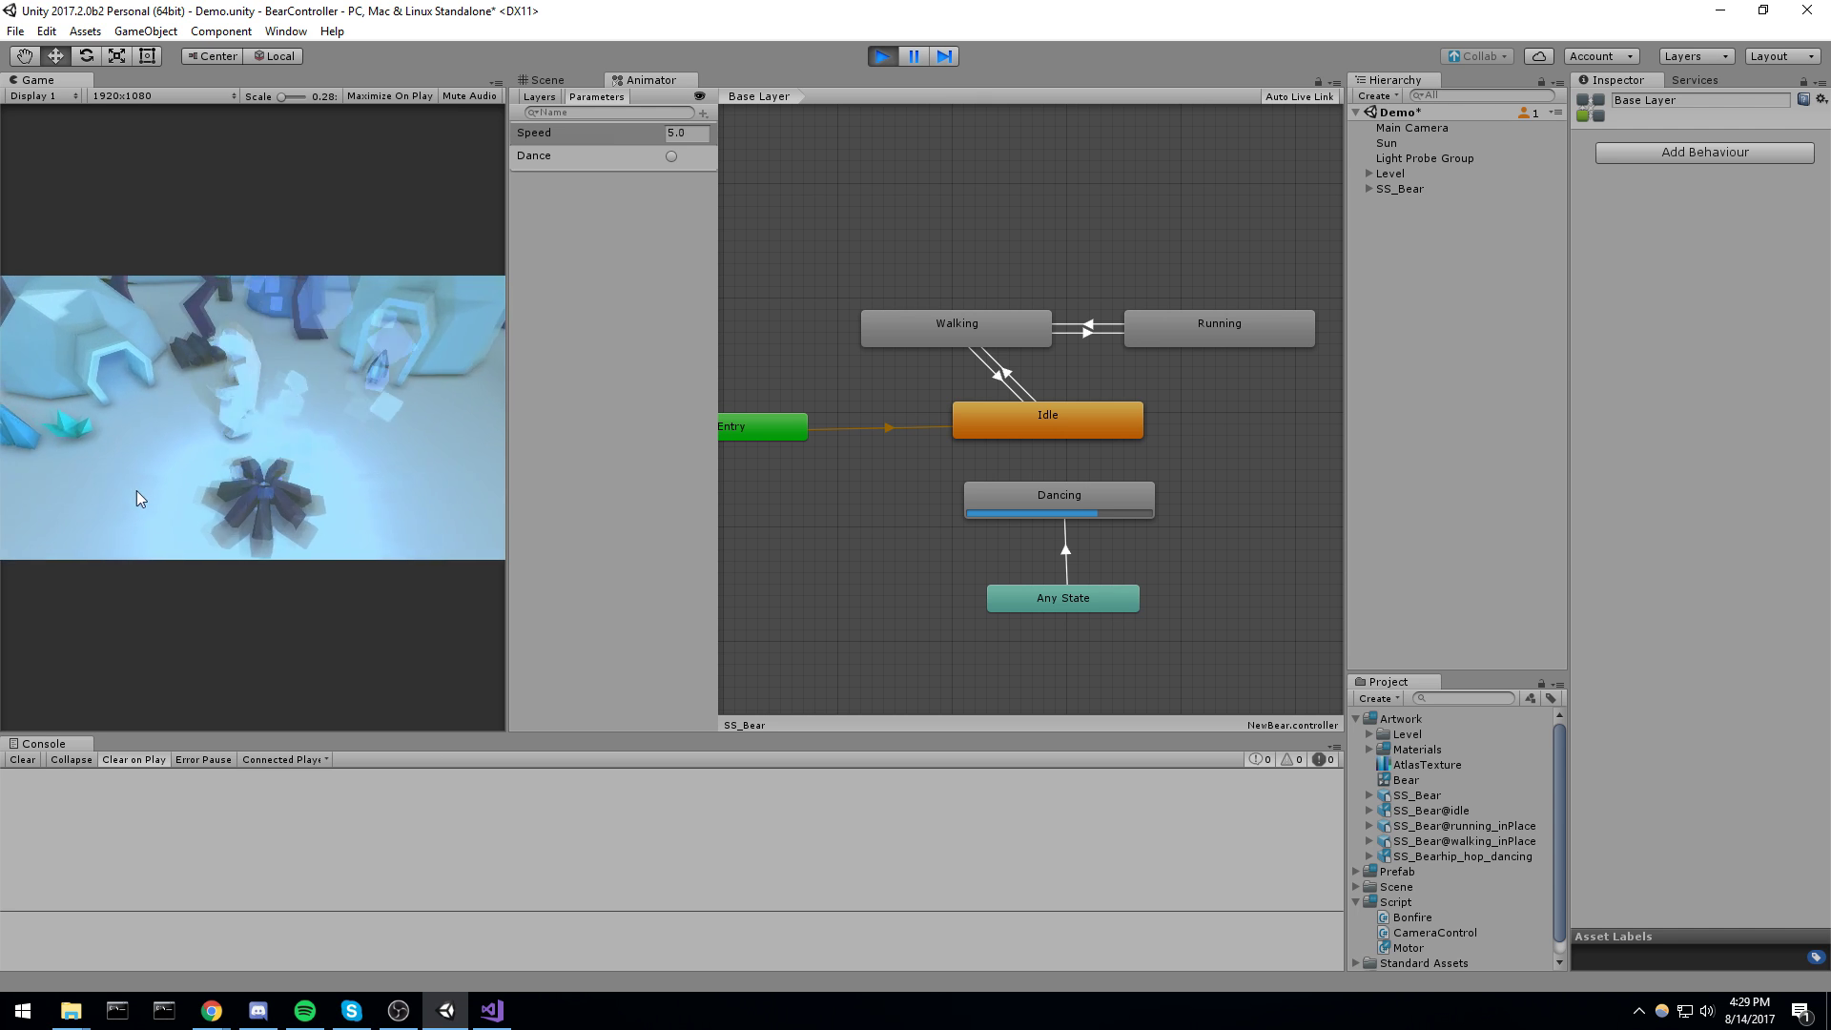
{"action": "left_click", "coordinate": [883, 61]}
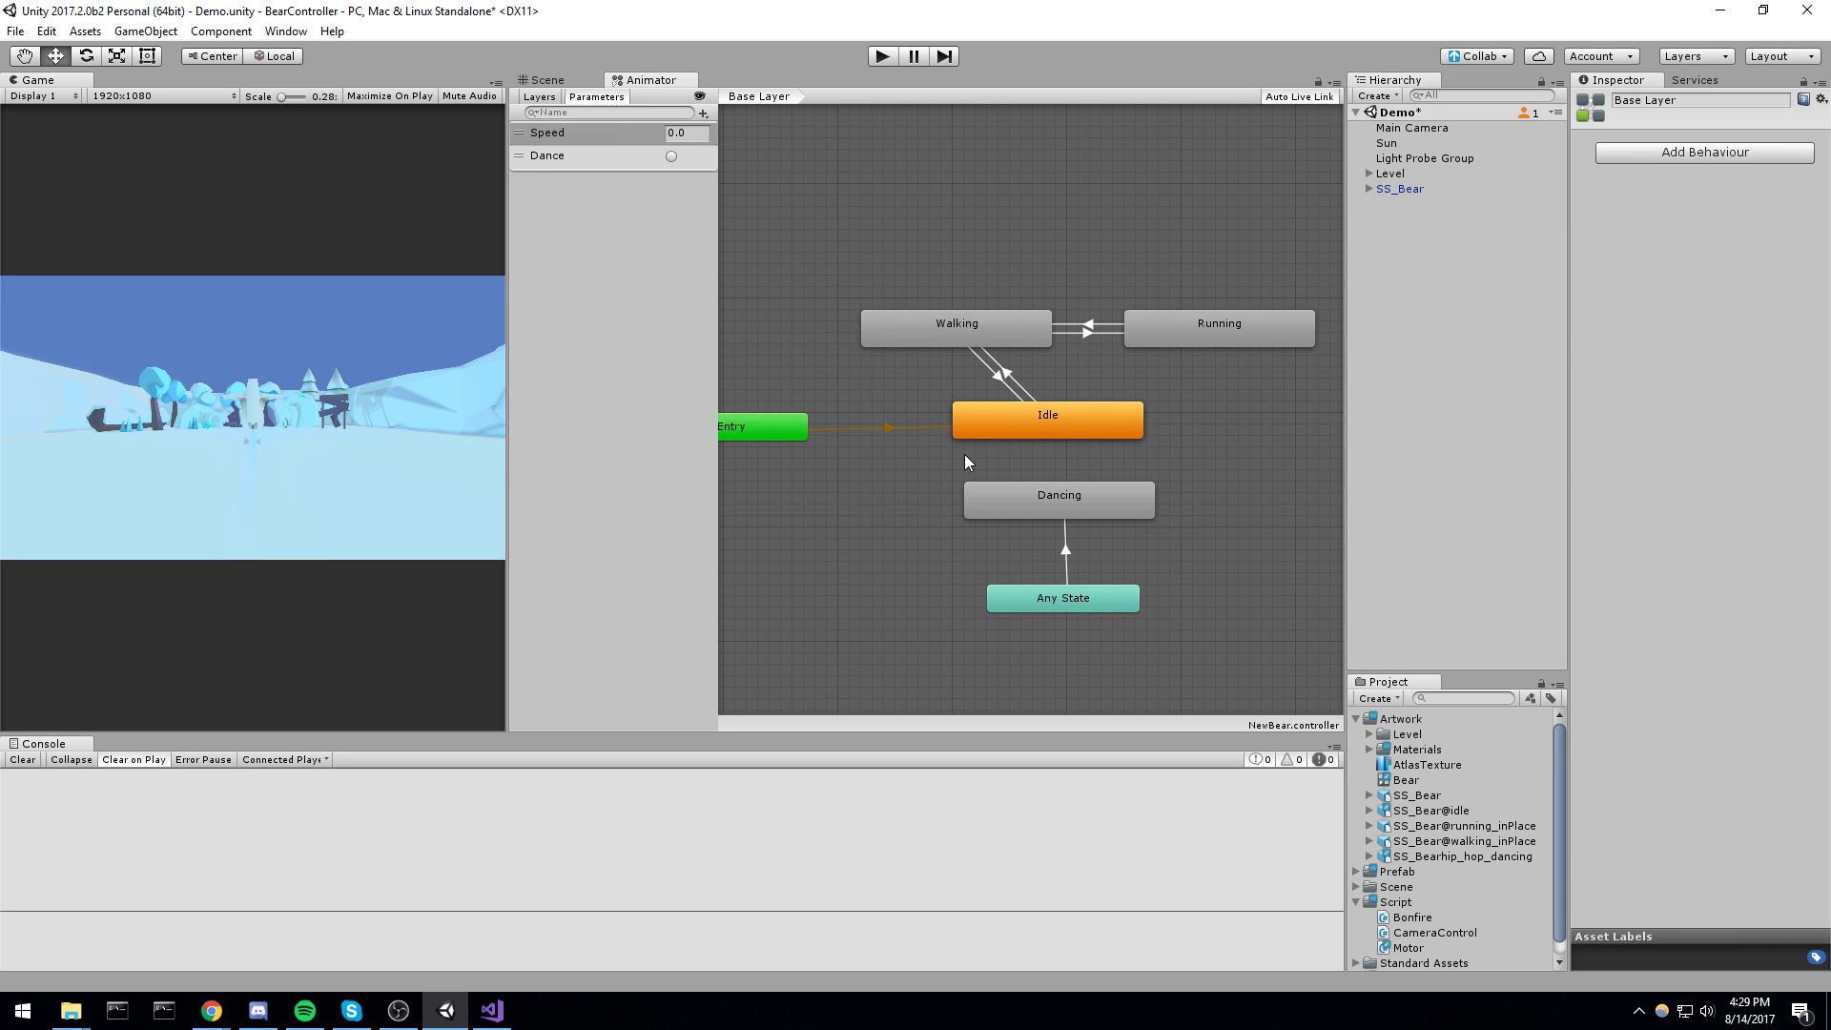
Make a transition from Dancing to Idle with the condition Speed Greater than 0
{"action": "left_click", "coordinate": [1093, 493]}
{"action": "right_click", "coordinate": [1094, 492]}
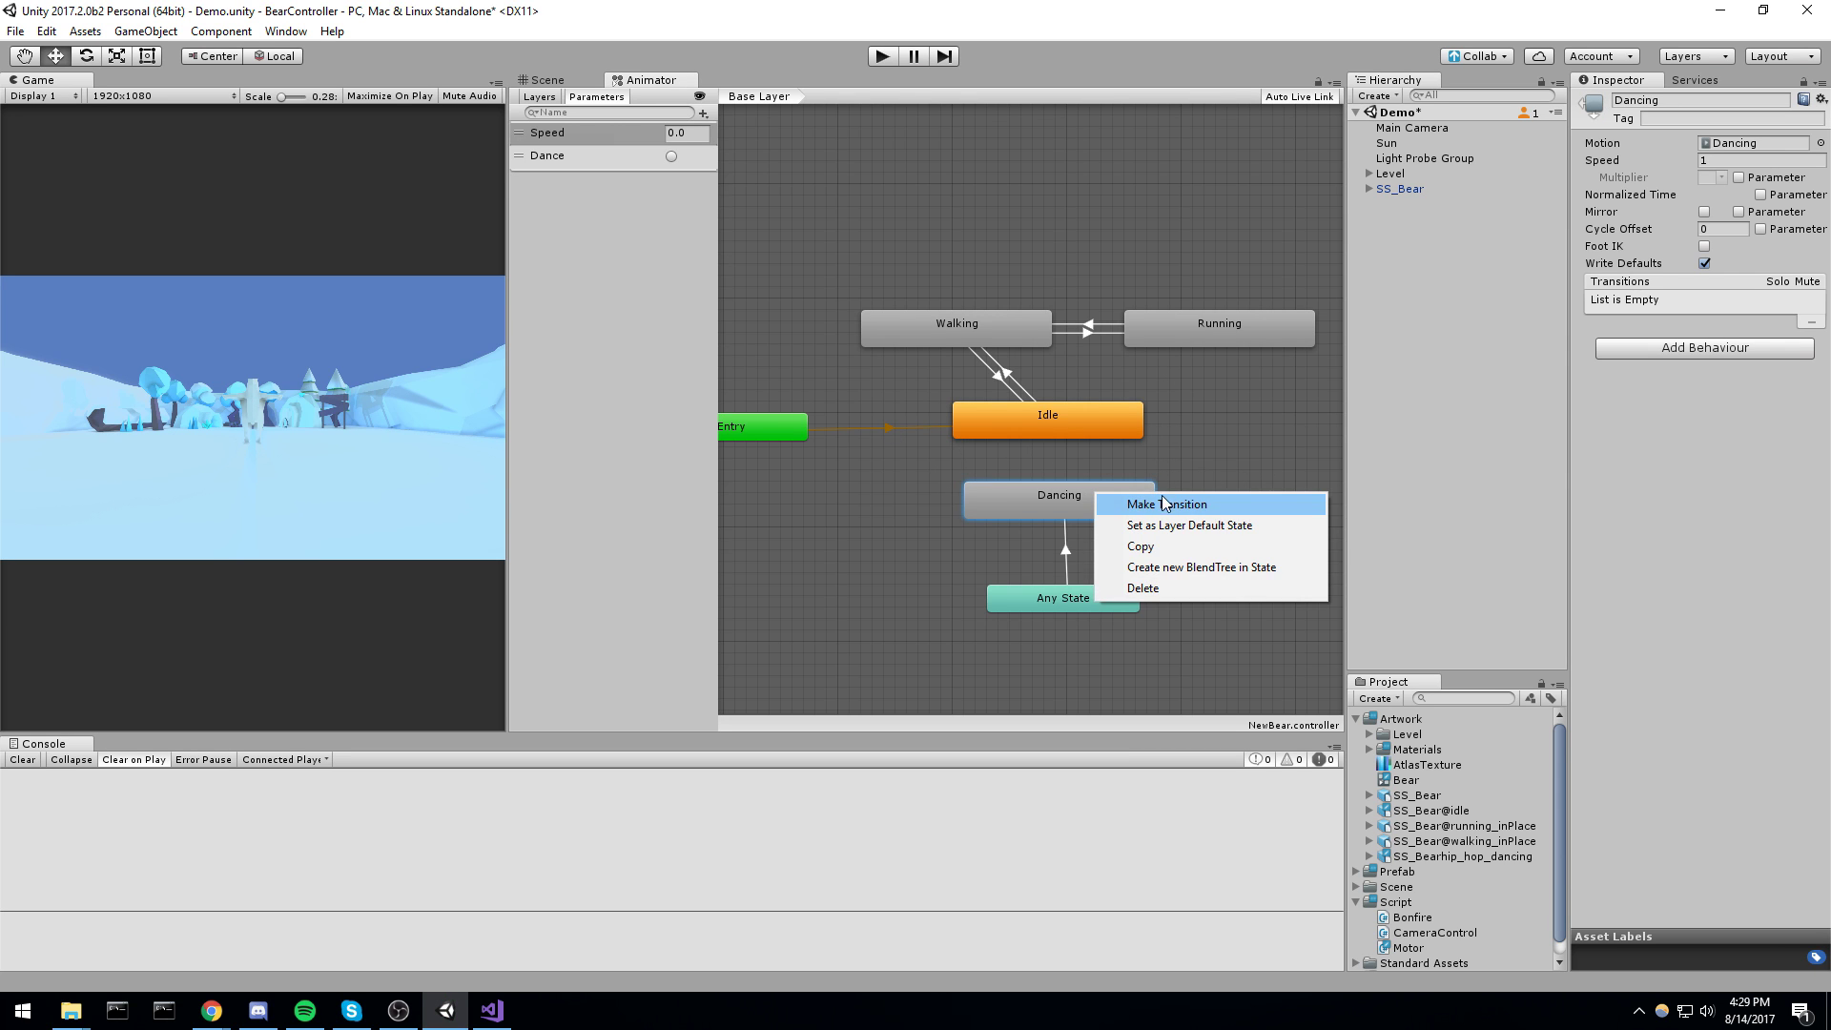
{"action": "left_click", "coordinate": [1163, 500]}
{"action": "left_click", "coordinate": [1102, 423]}
{"action": "left_click", "coordinate": [1056, 461]}
{"action": "left_click", "coordinate": [1787, 481]}
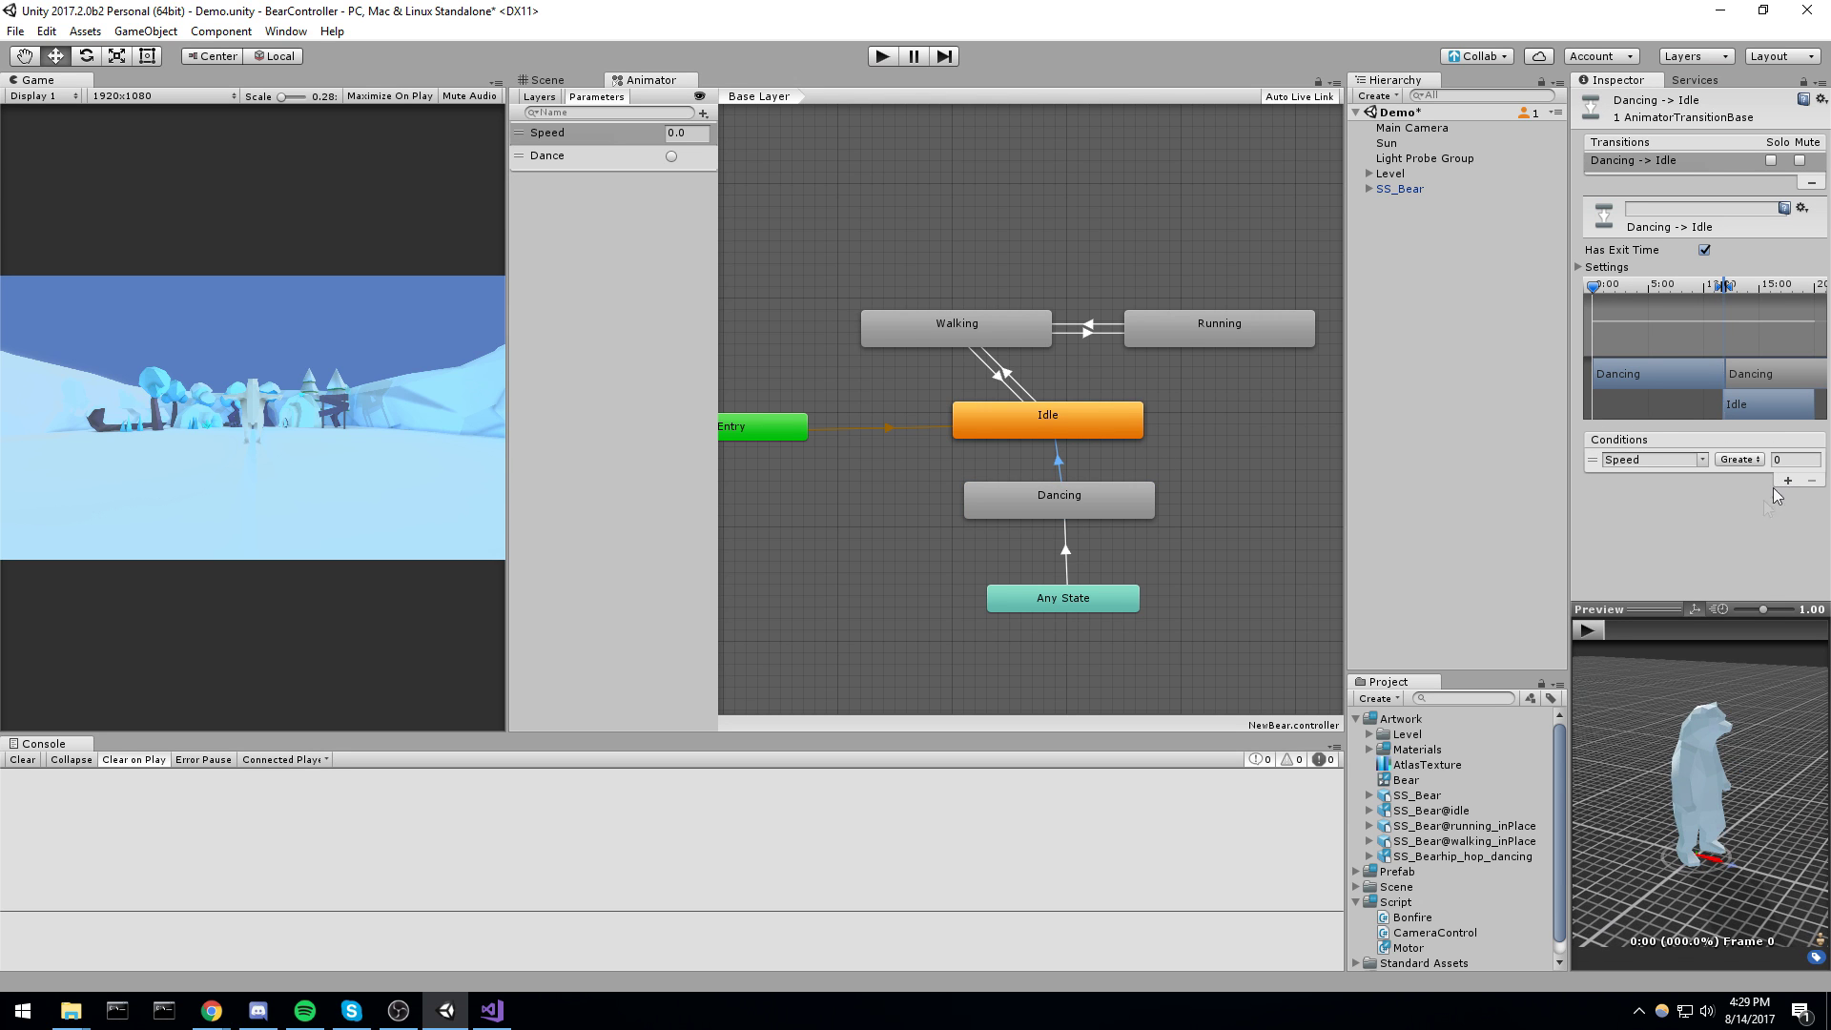
{"action": "left_click", "coordinate": [1664, 464]}
{"action": "left_click", "coordinate": [1779, 460]}
{"action": "left_click", "coordinate": [1779, 459]}
Play-test leaving the dance by firing the Dance trigger and moving the bear, check the Dancing to Idle transition, and exit play mode
{"action": "left_click", "coordinate": [882, 56]}
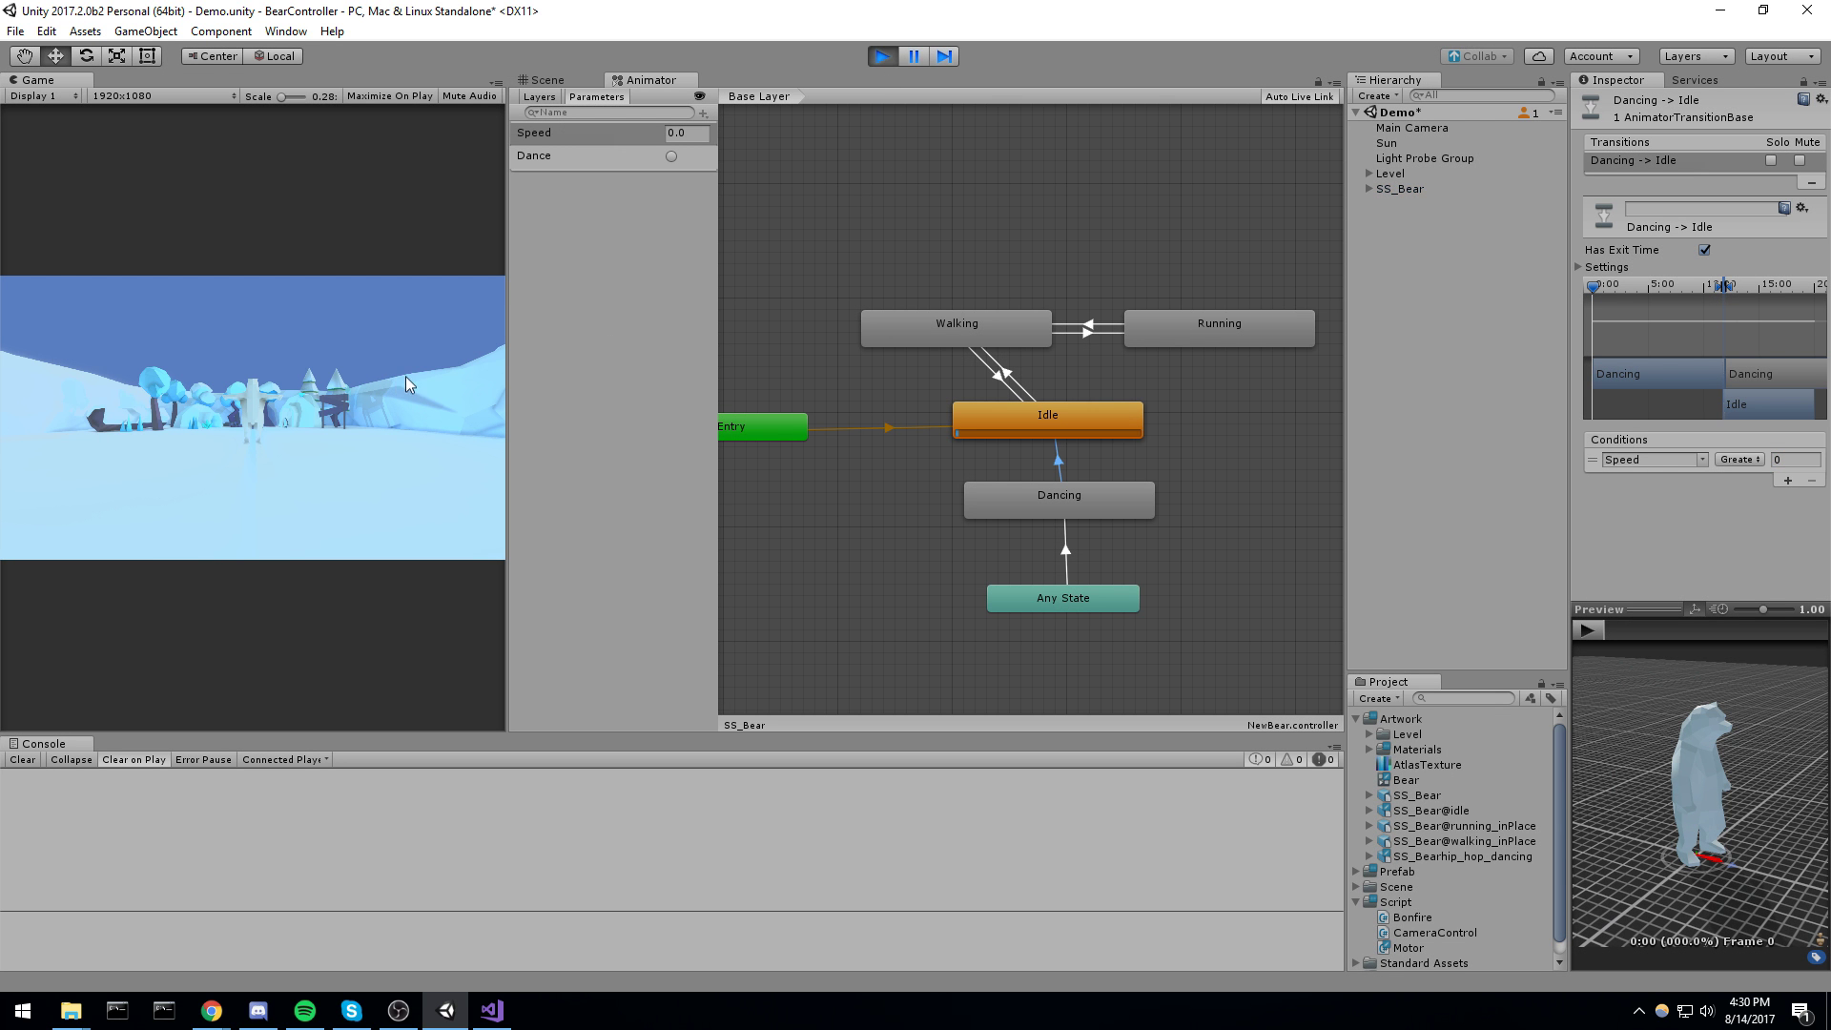
{"action": "key", "text": "w"}
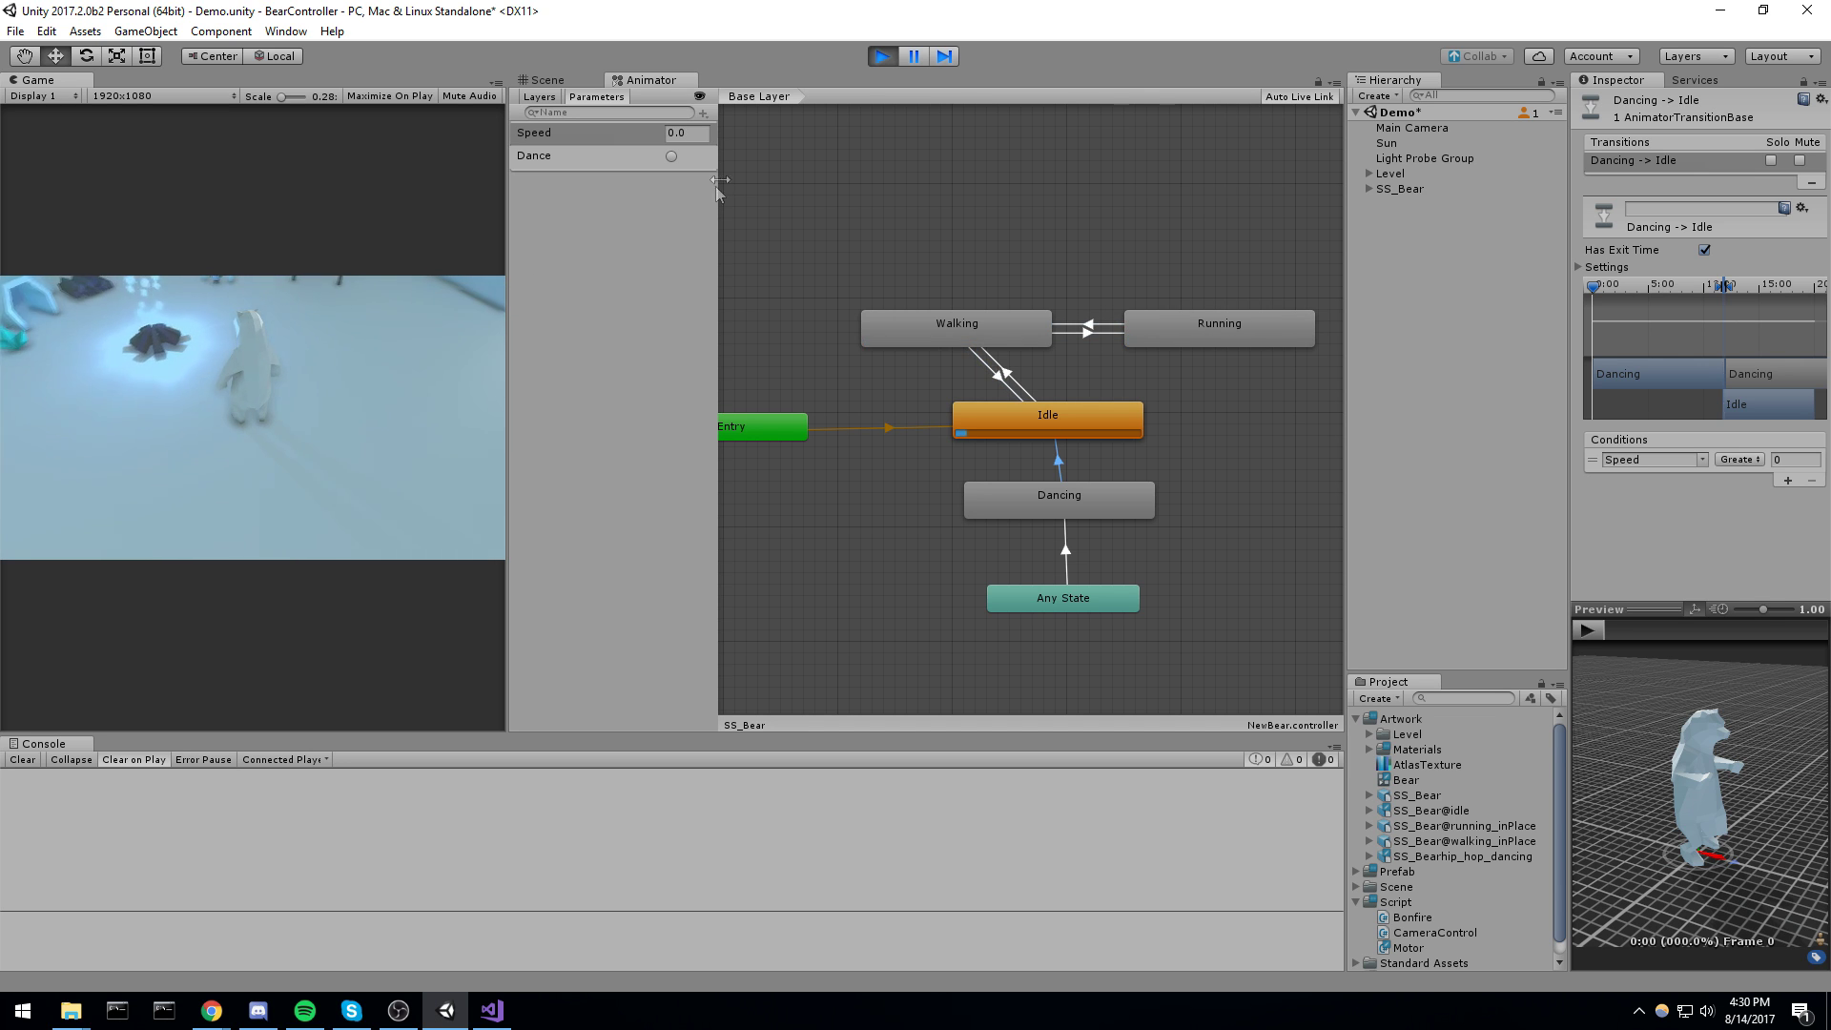
{"action": "left_click", "coordinate": [672, 156]}
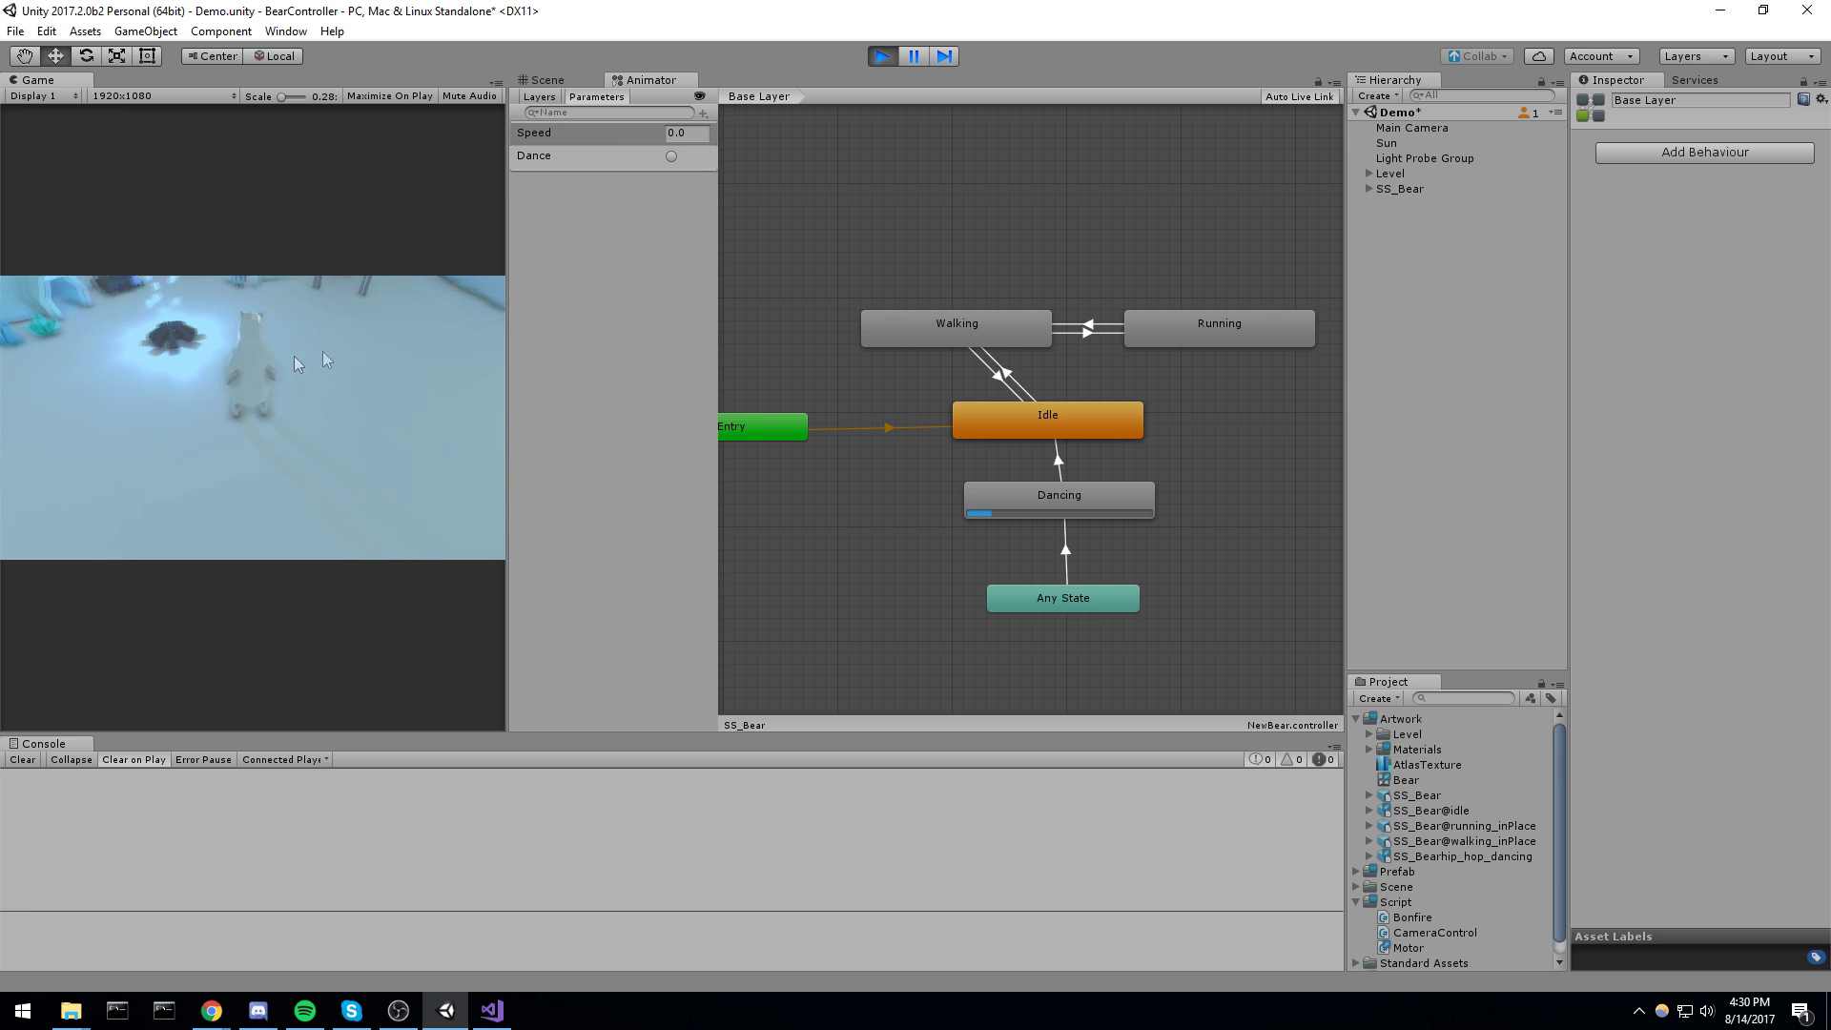
{"action": "key", "text": "w"}
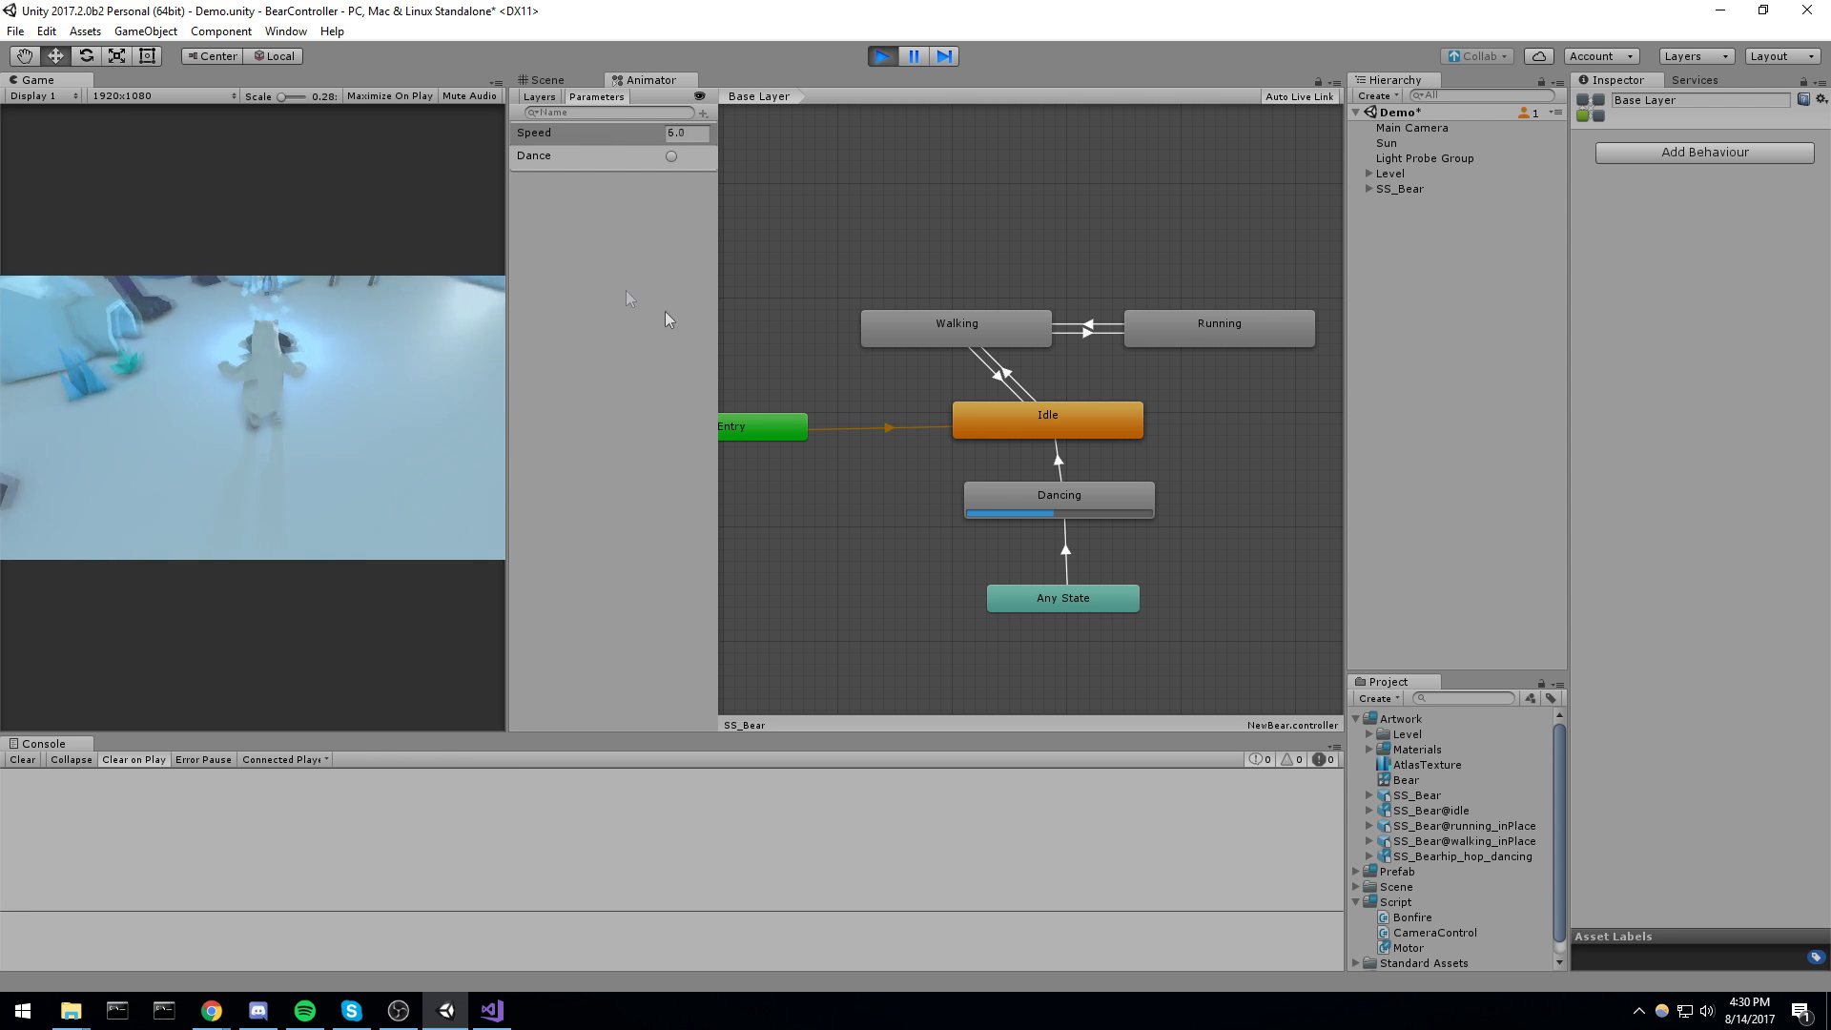
{"action": "left_click", "coordinate": [1061, 461]}
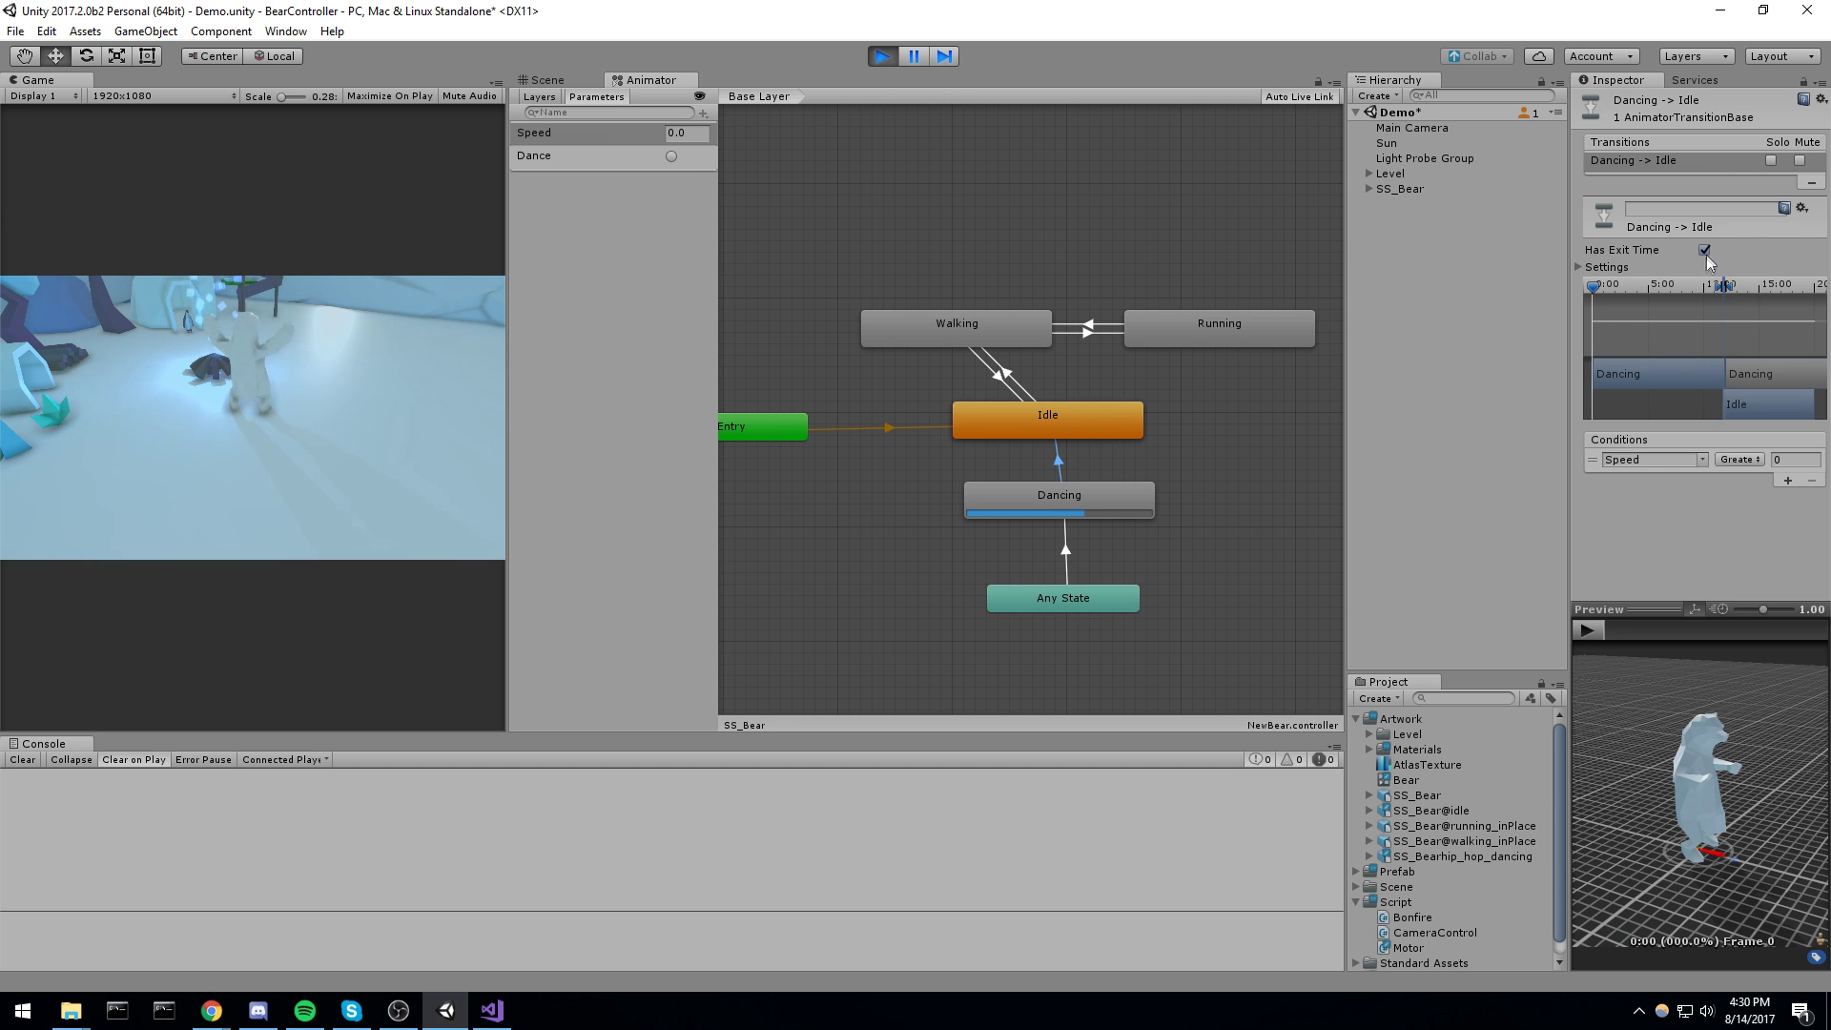
{"action": "left_click", "coordinate": [896, 57]}
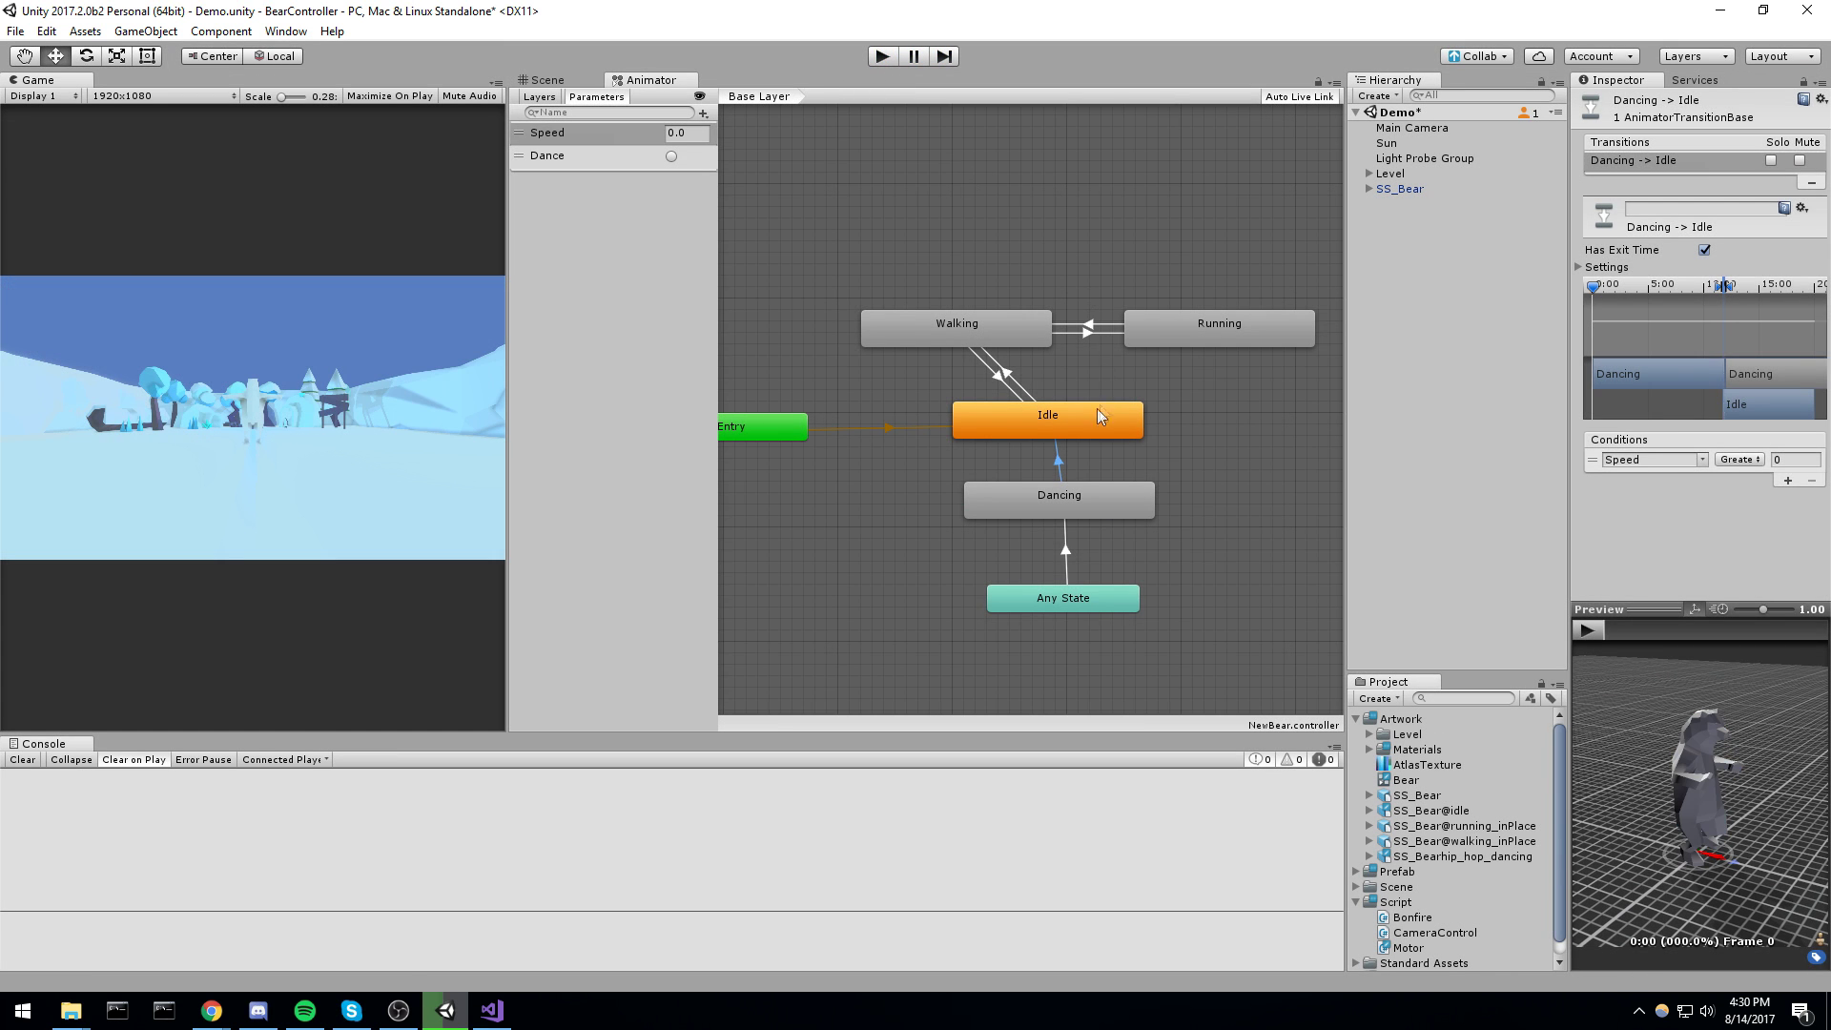
Disable Has Exit Time on the Dancing to Idle transition
{"action": "left_click", "coordinate": [1178, 477]}
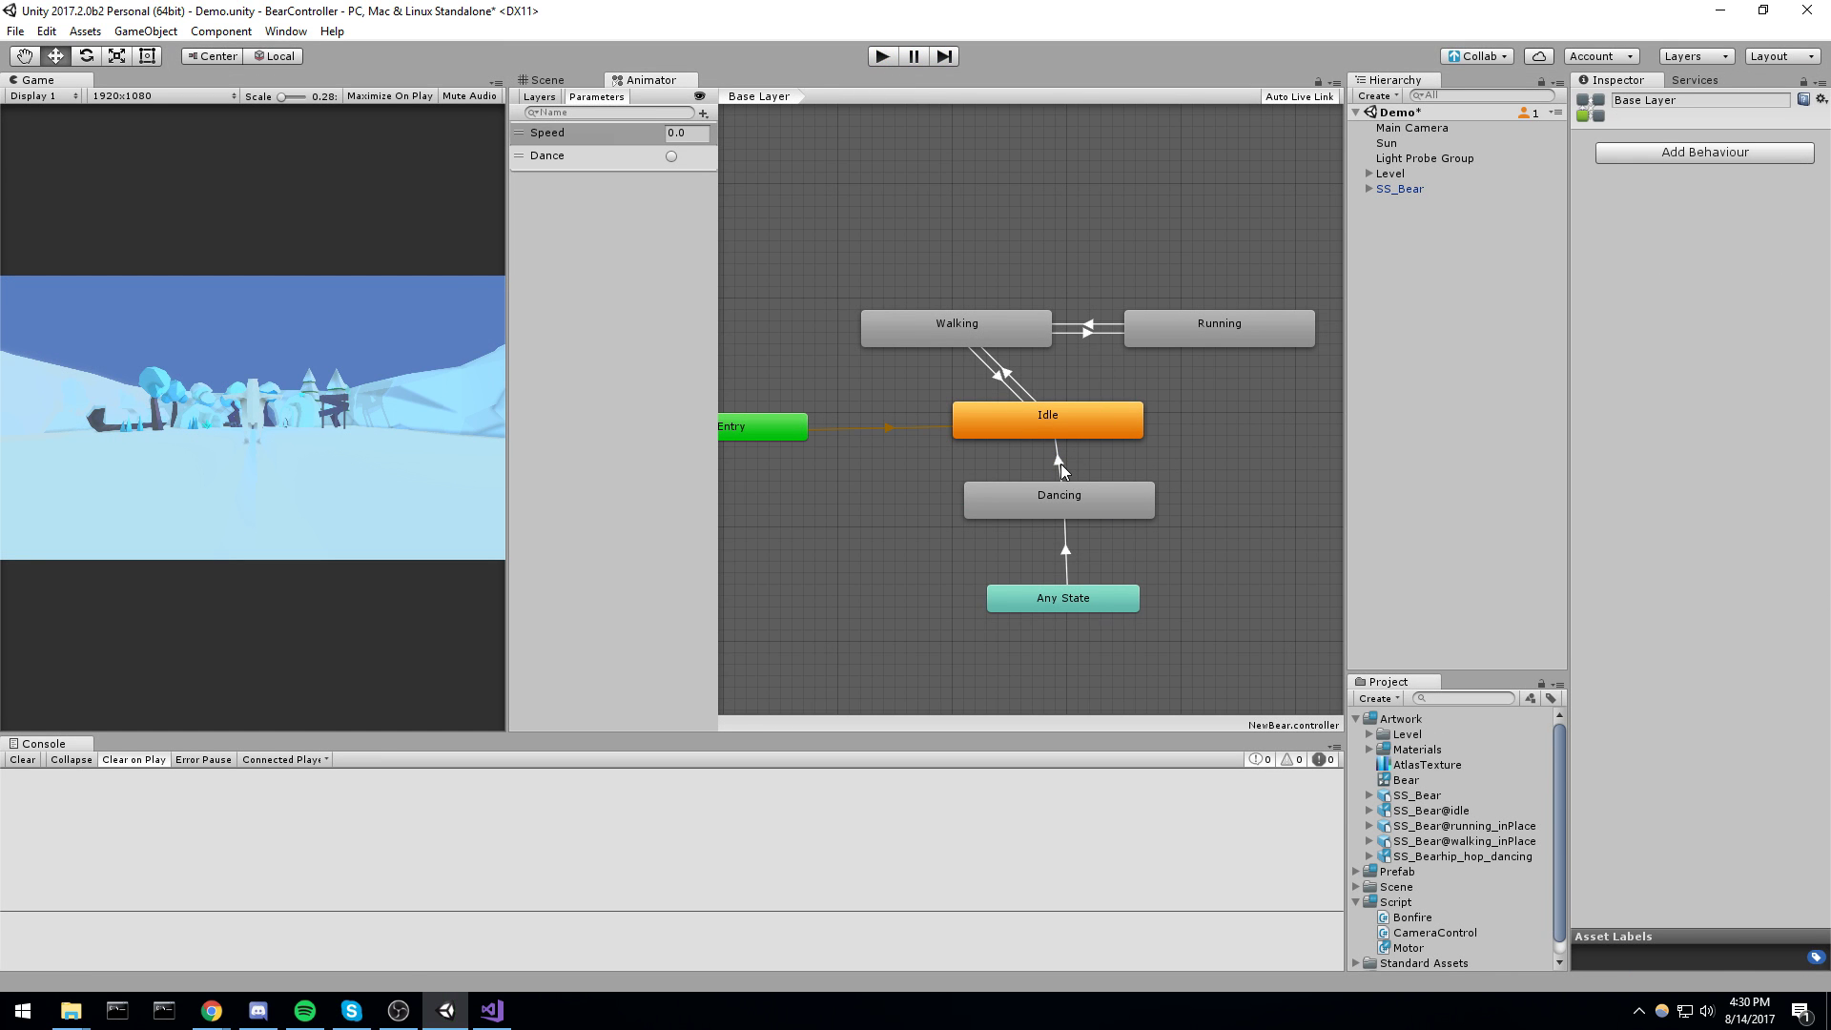
{"action": "left_click", "coordinate": [1059, 462]}
{"action": "left_click", "coordinate": [1703, 250]}
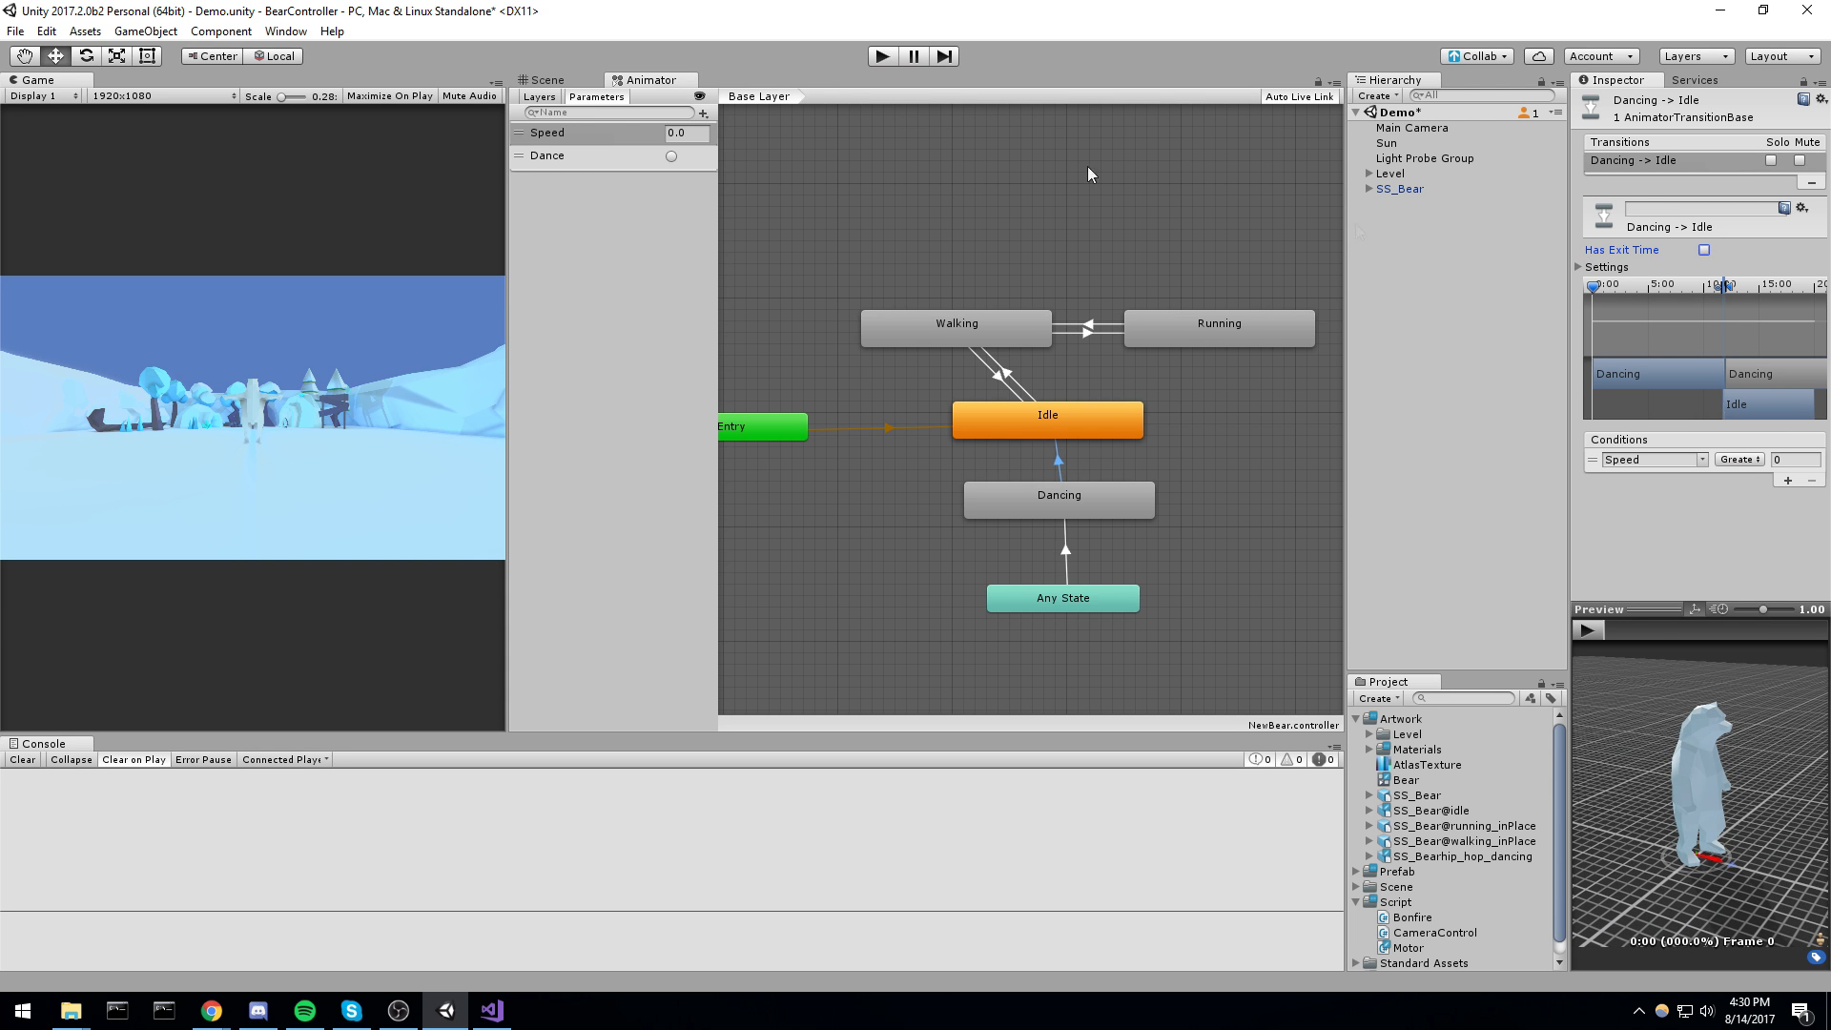
Play-test interrupting the dance by firing the Dance trigger between walking and running the bear, and exit play mode
{"action": "left_click", "coordinate": [871, 59]}
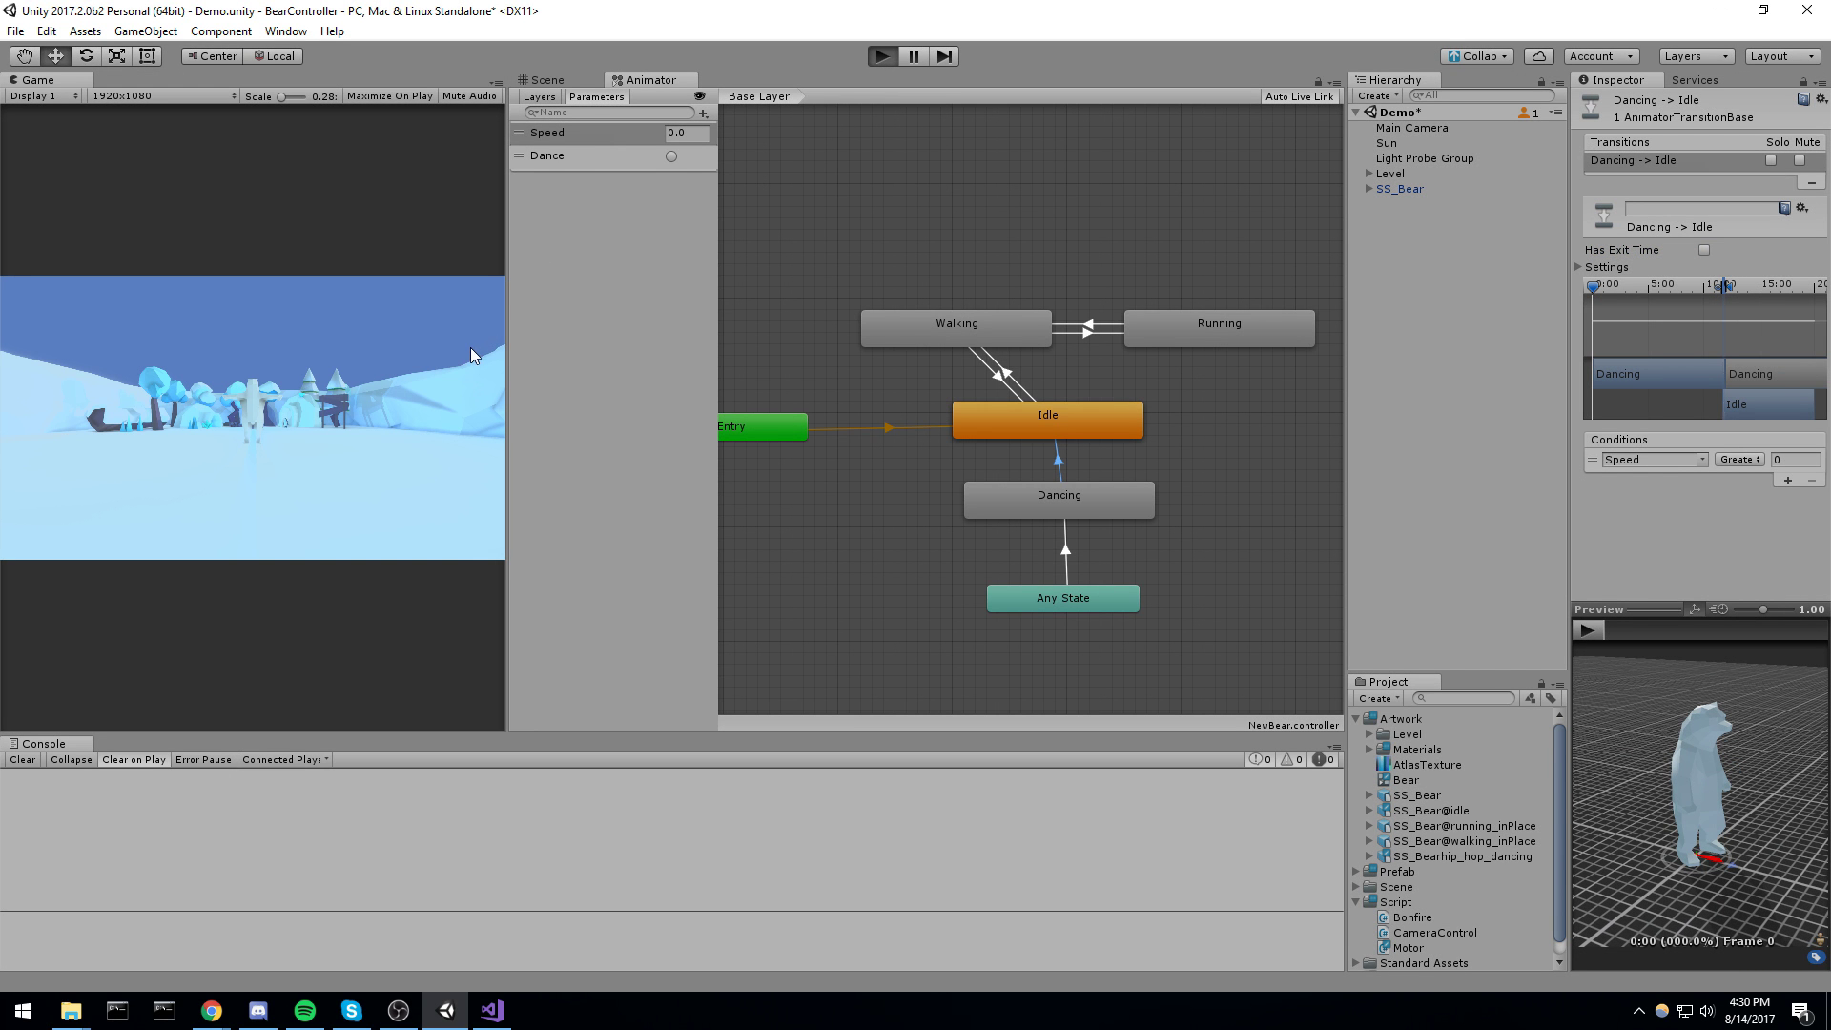
{"action": "key", "text": "w"}
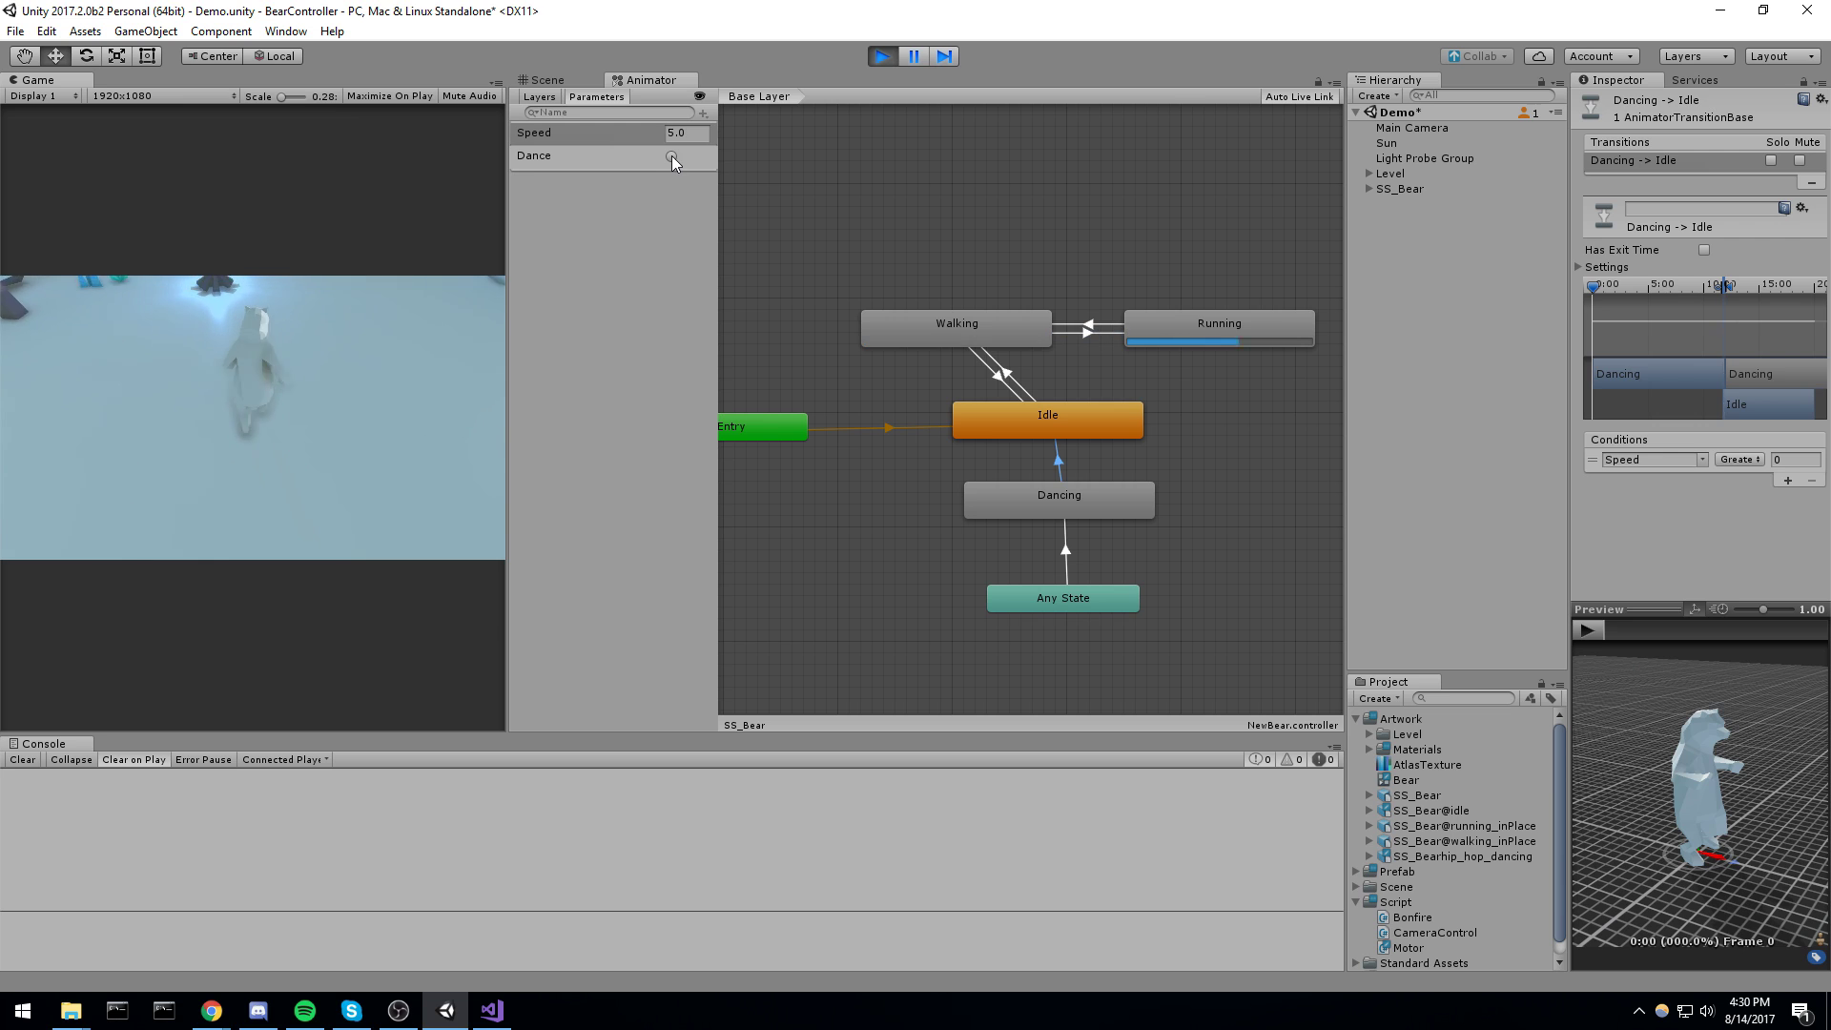
{"action": "left_click", "coordinate": [672, 157]}
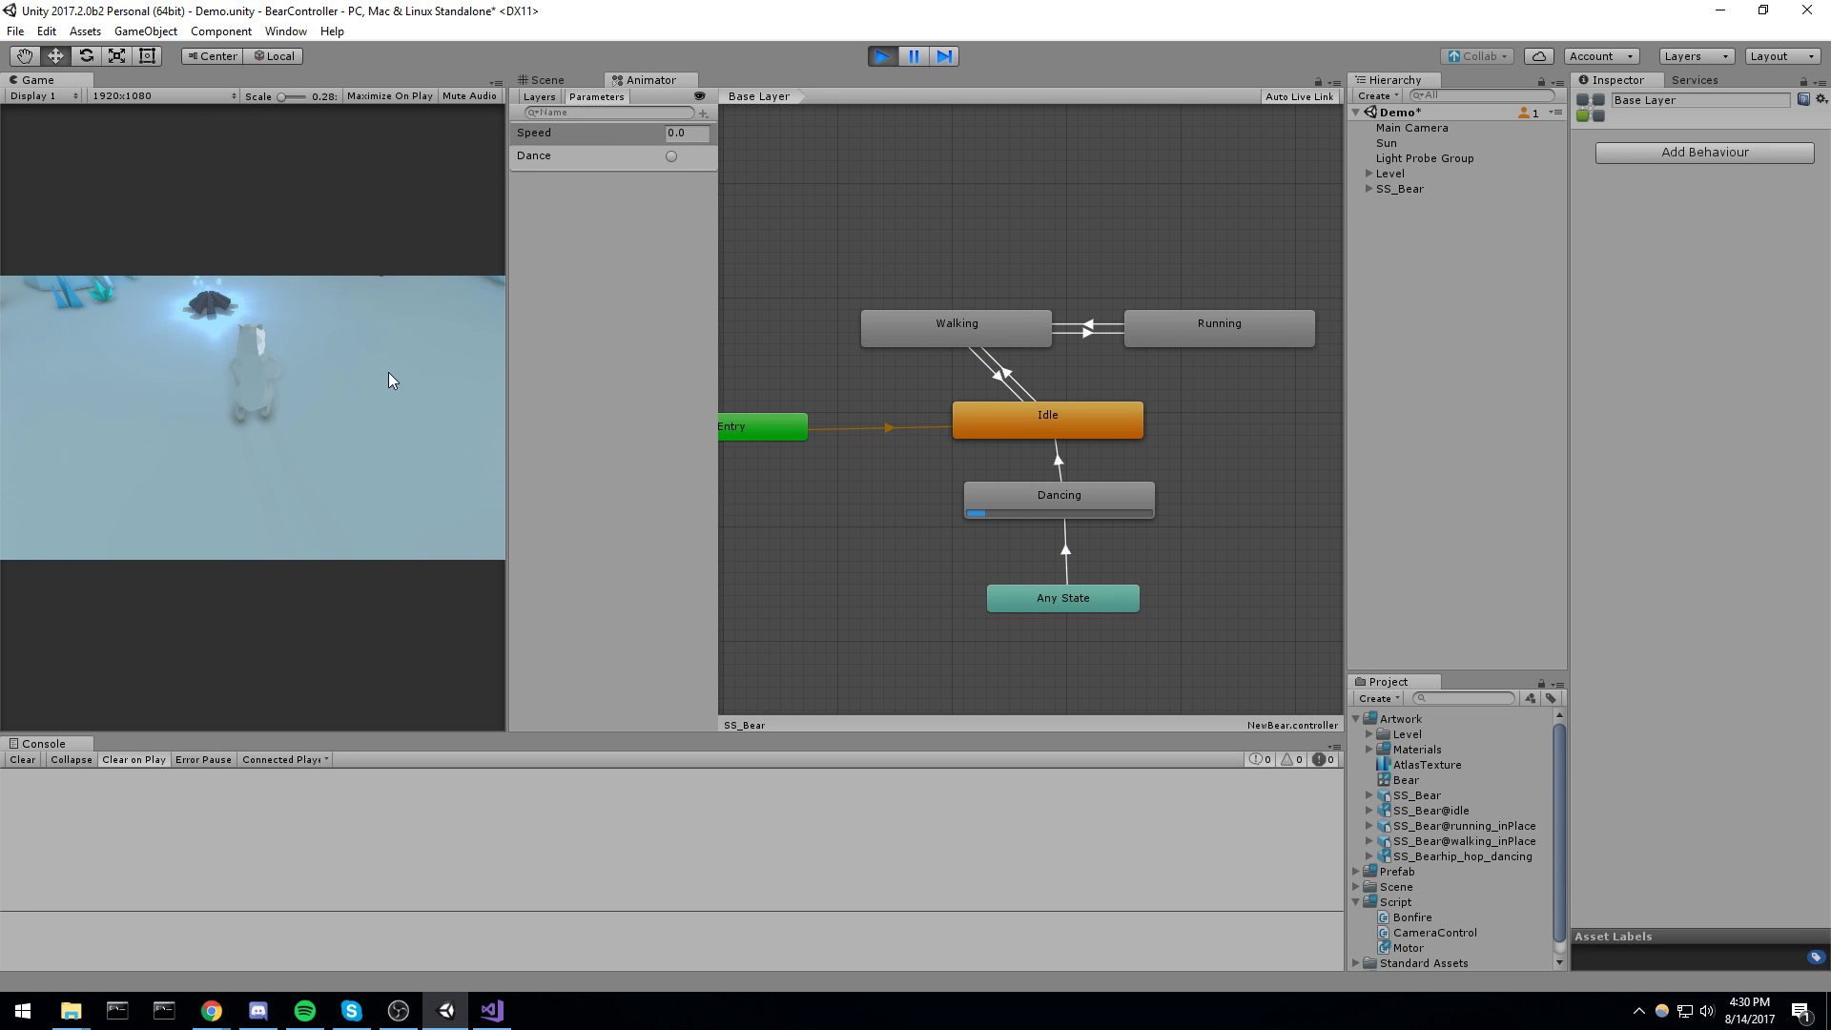
{"action": "key", "text": "w"}
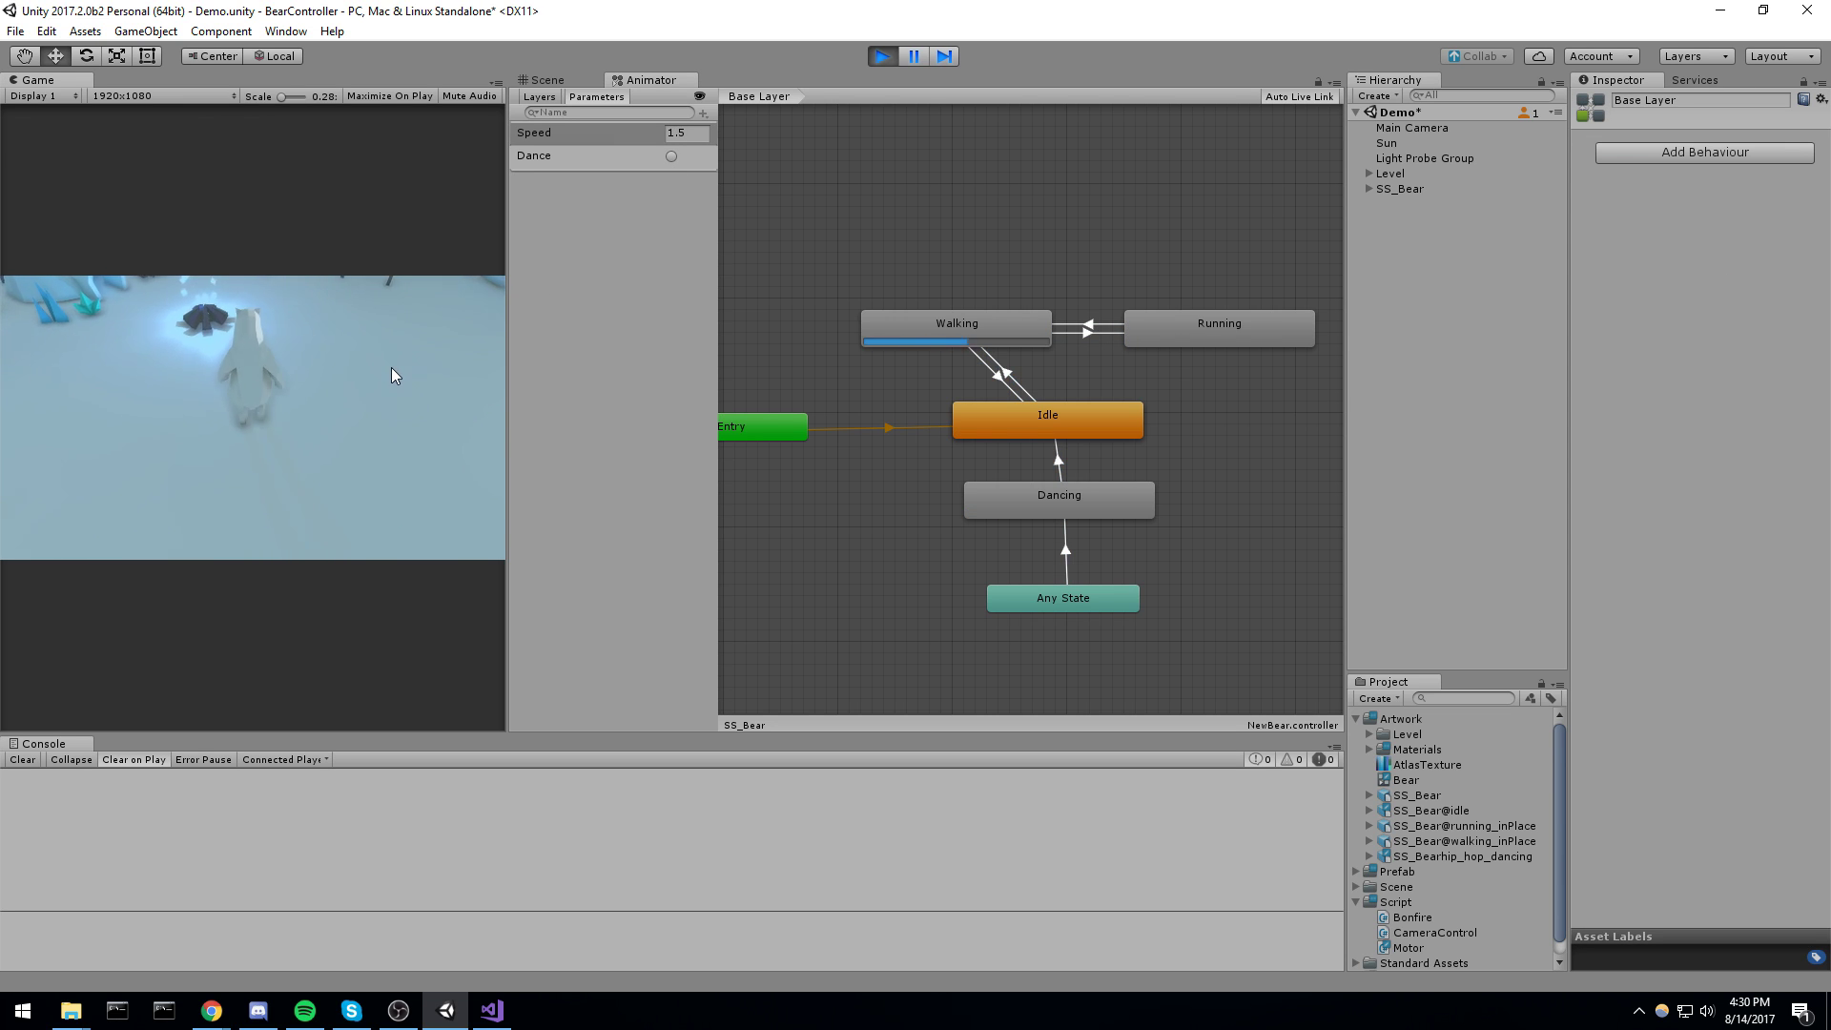
{"action": "key", "text": "shift"}
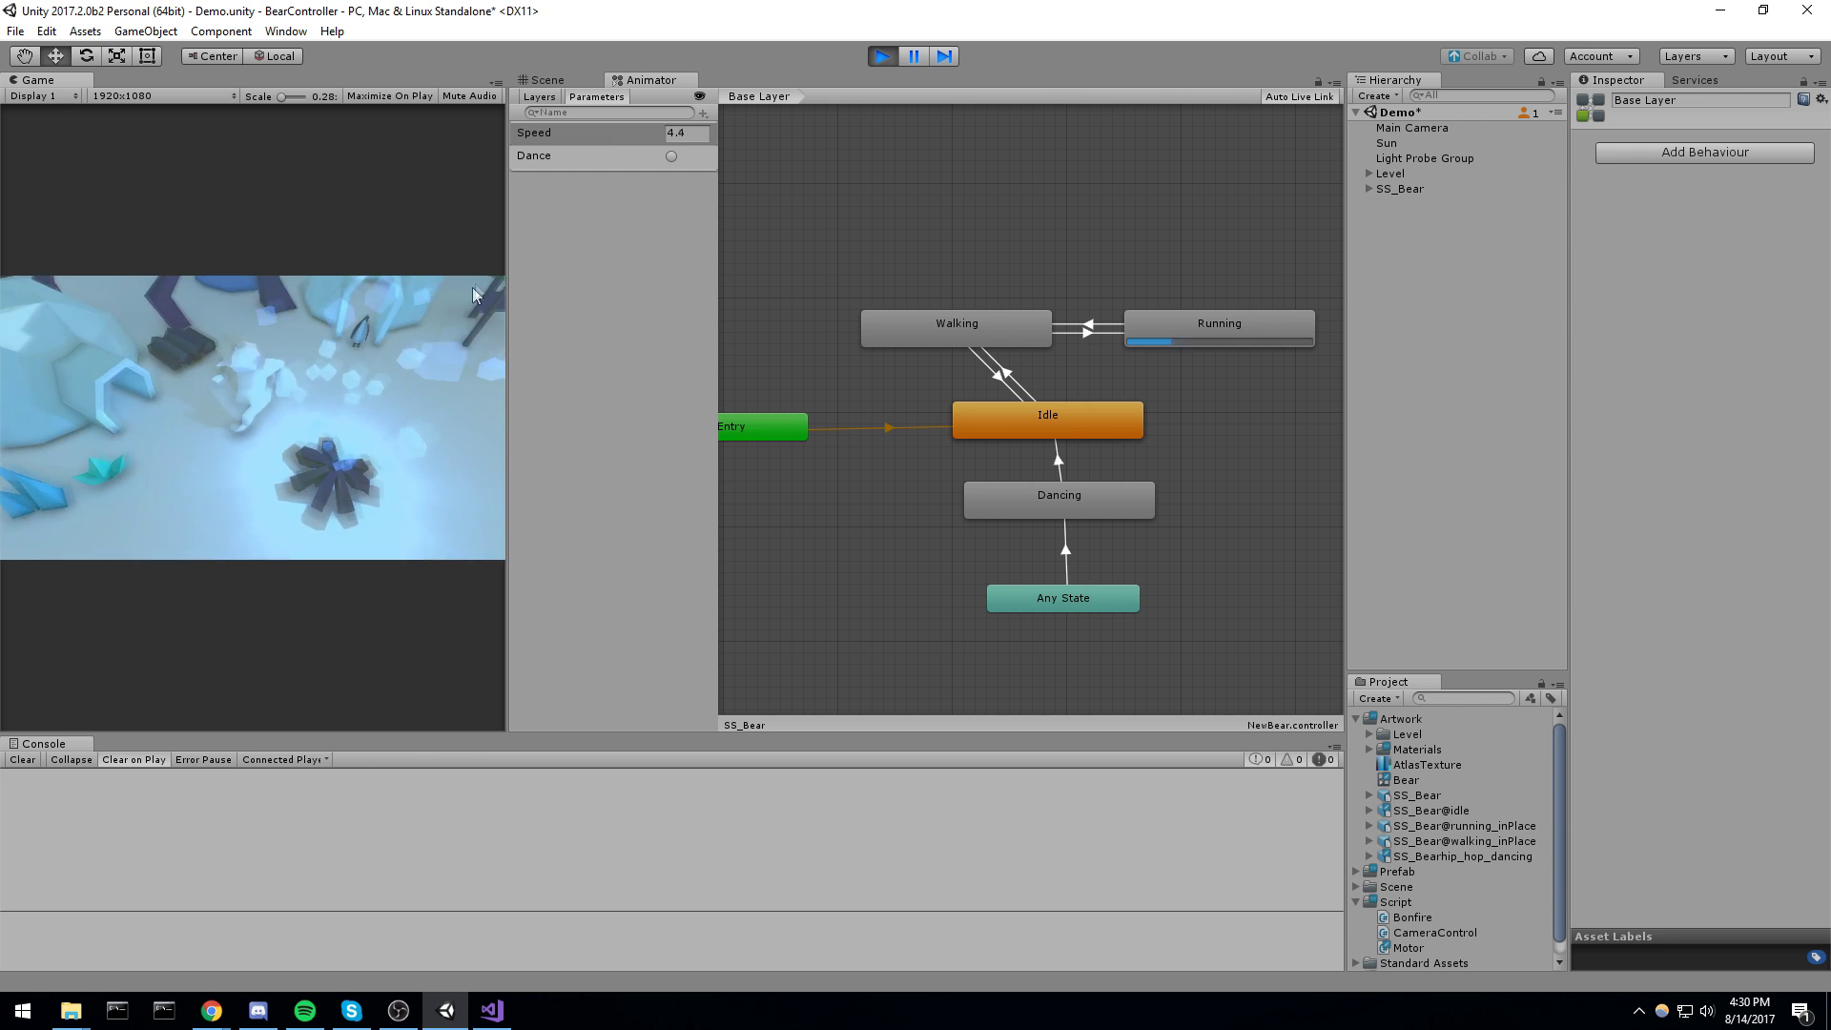
{"action": "left_click", "coordinate": [671, 156]}
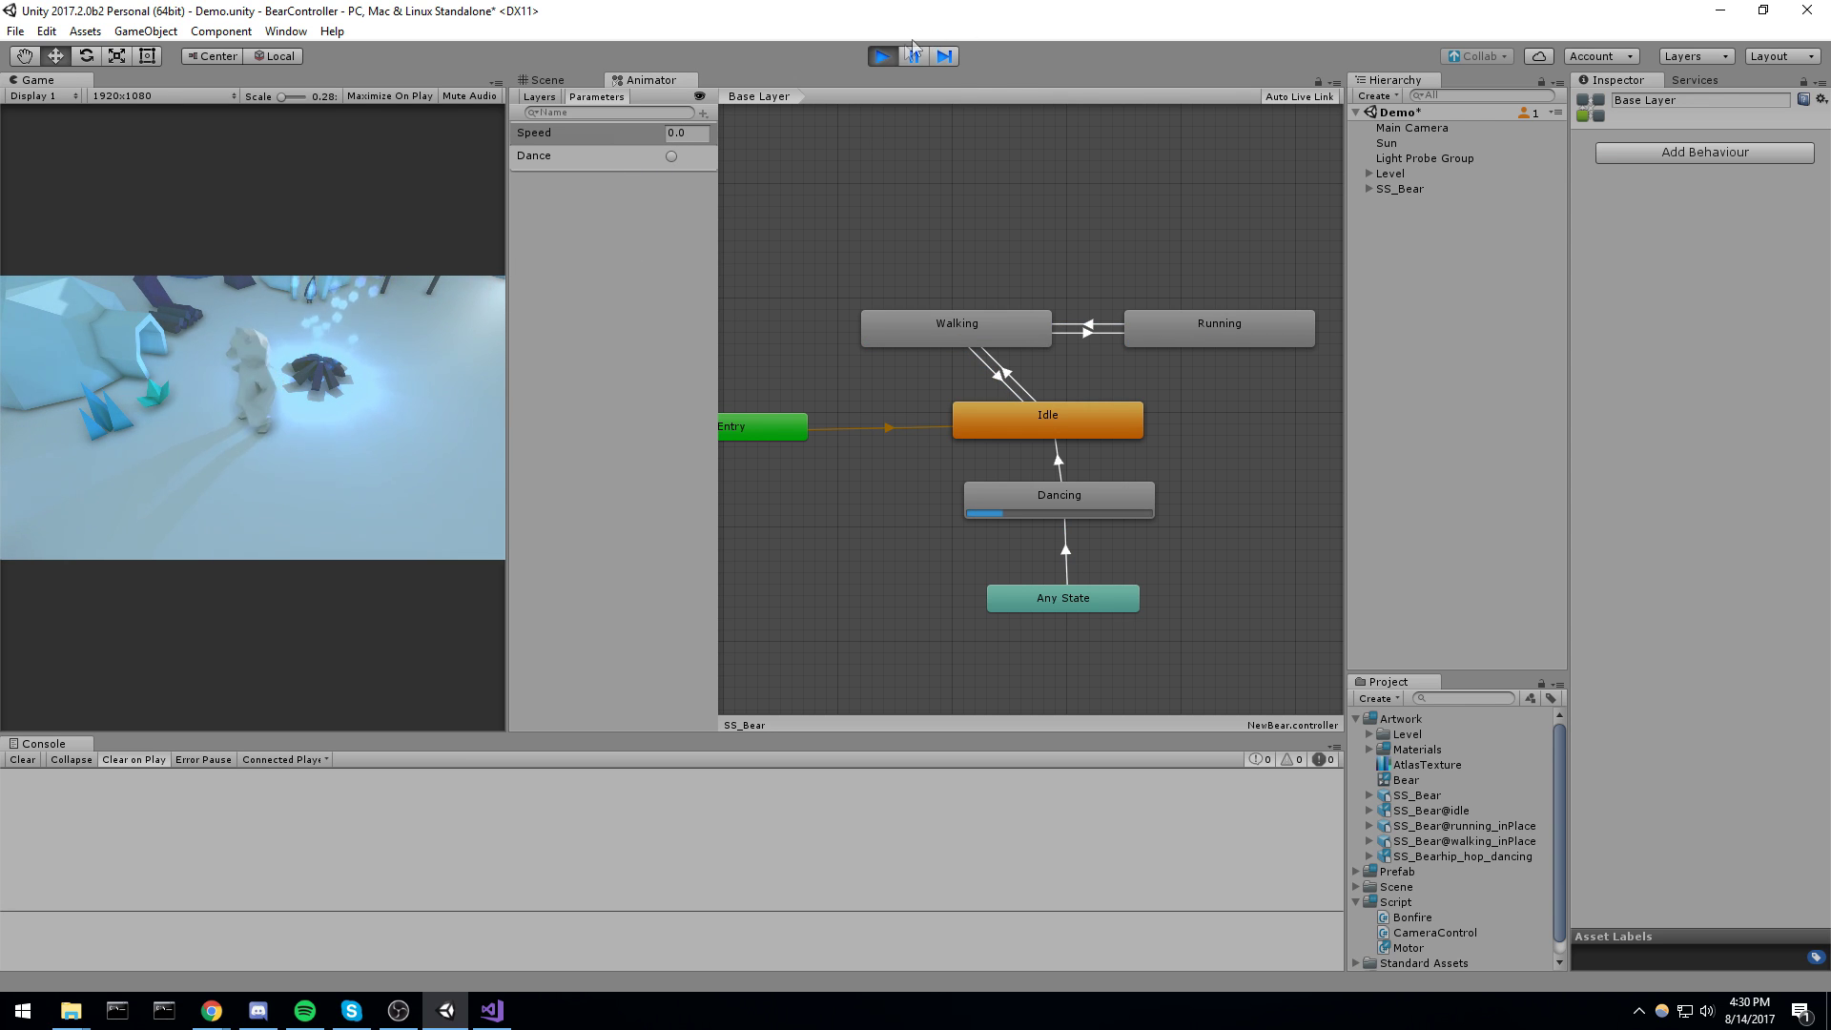
{"action": "left_click", "coordinate": [885, 57]}
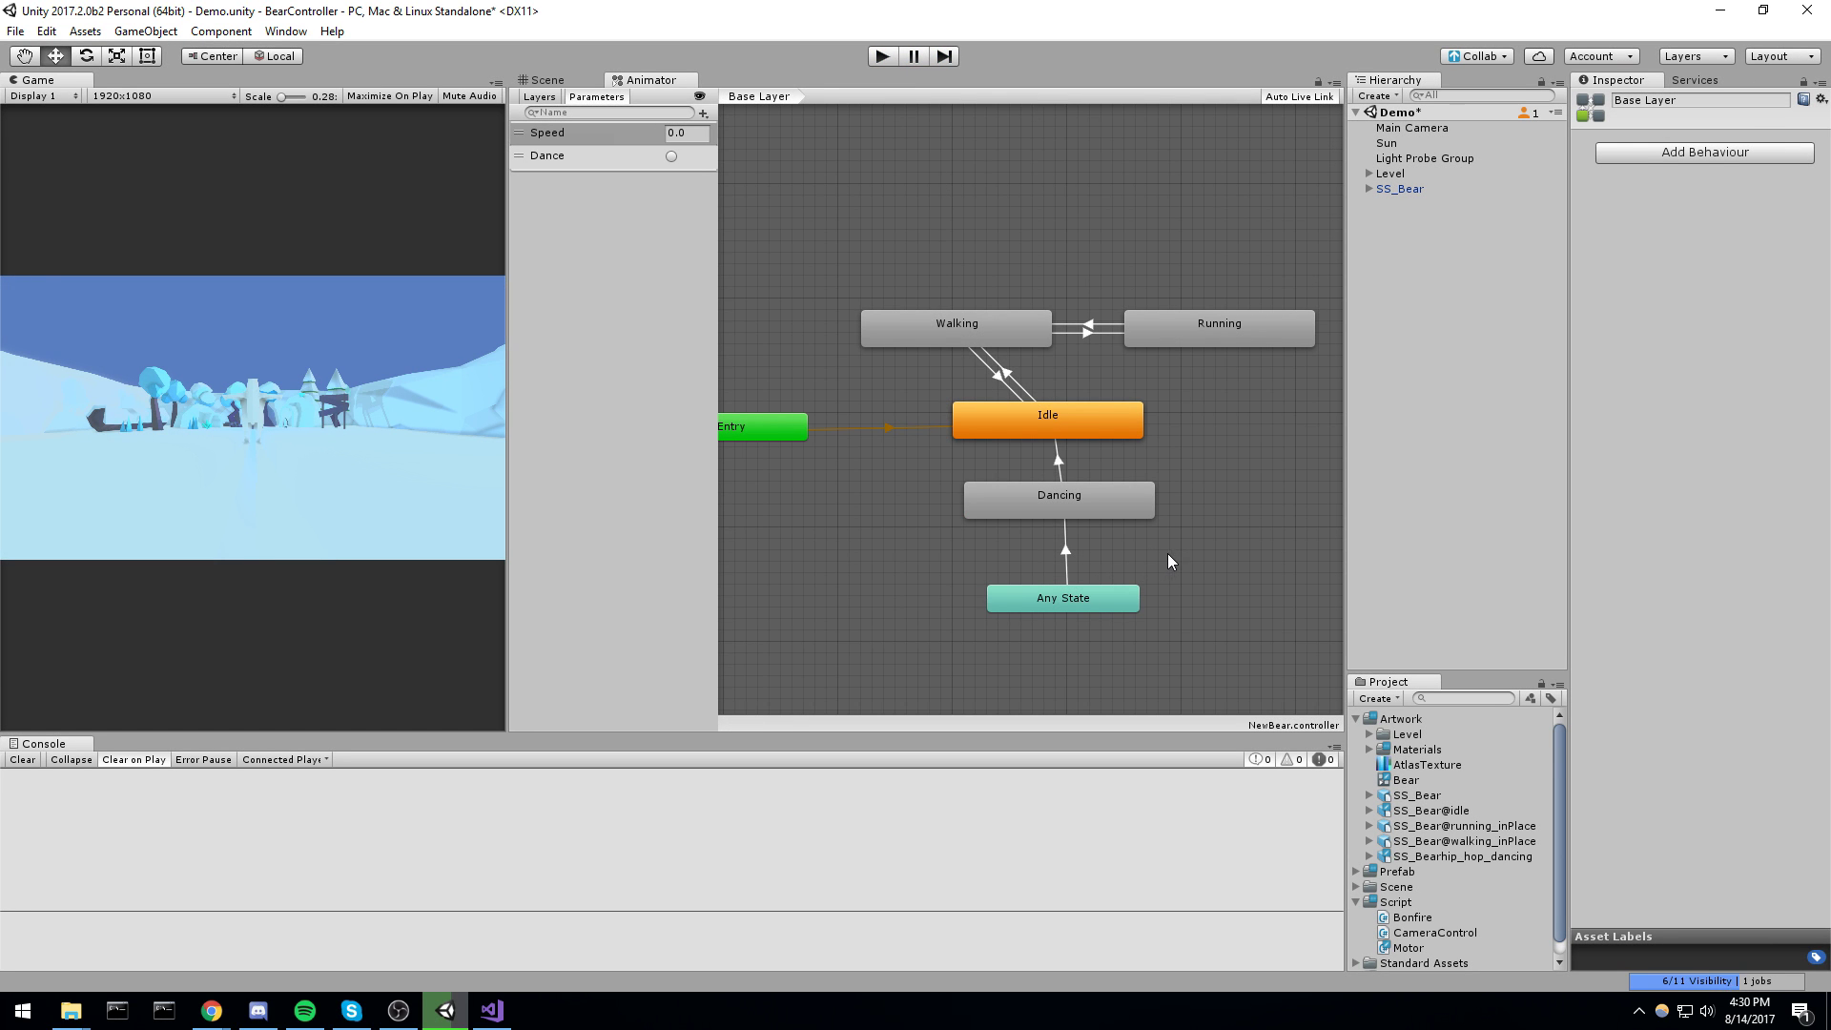
Delete the Any State to Dancing and Dancing to Idle transitions, and reposition Any State below Entry and Dancing beside Idle
{"action": "left_click_drag", "start_coordinate": [999, 599], "coordinate": [849, 495]}
{"action": "key", "text": "Delete"}
{"action": "left_click", "coordinate": [1009, 455]}
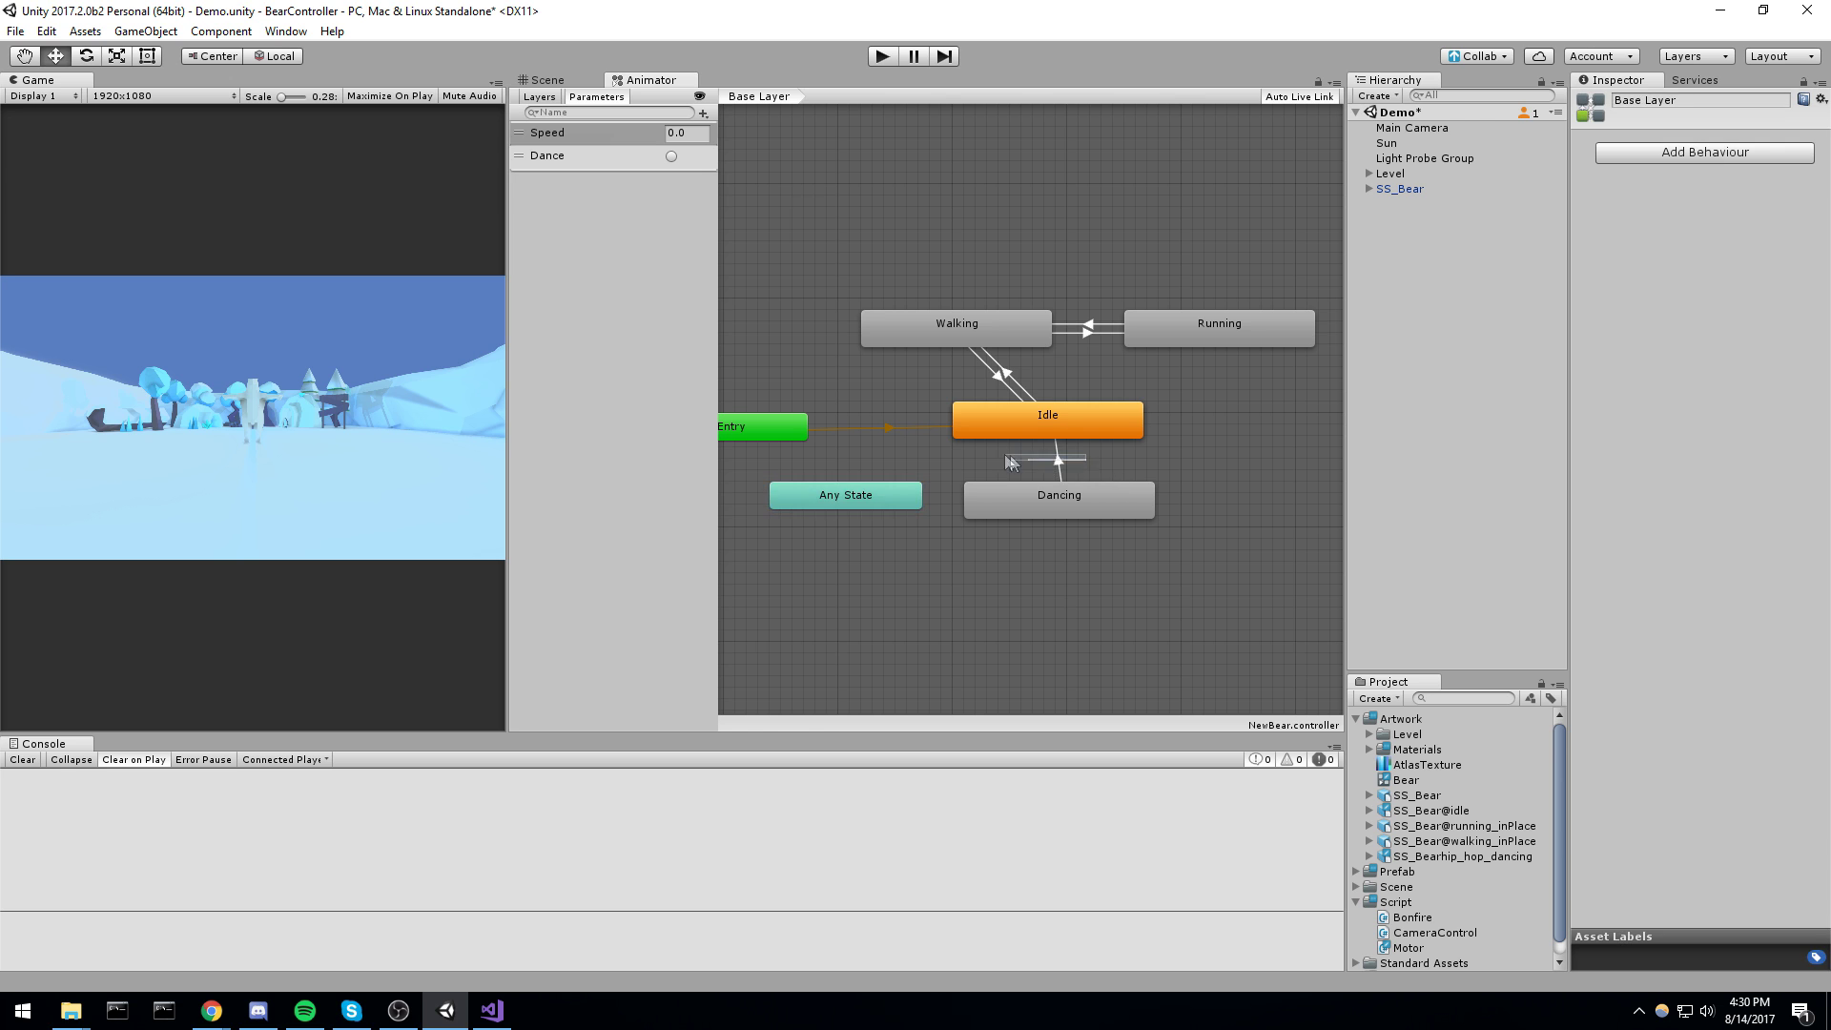
{"action": "left_click_drag", "start_coordinate": [1063, 496], "coordinate": [1245, 444]}
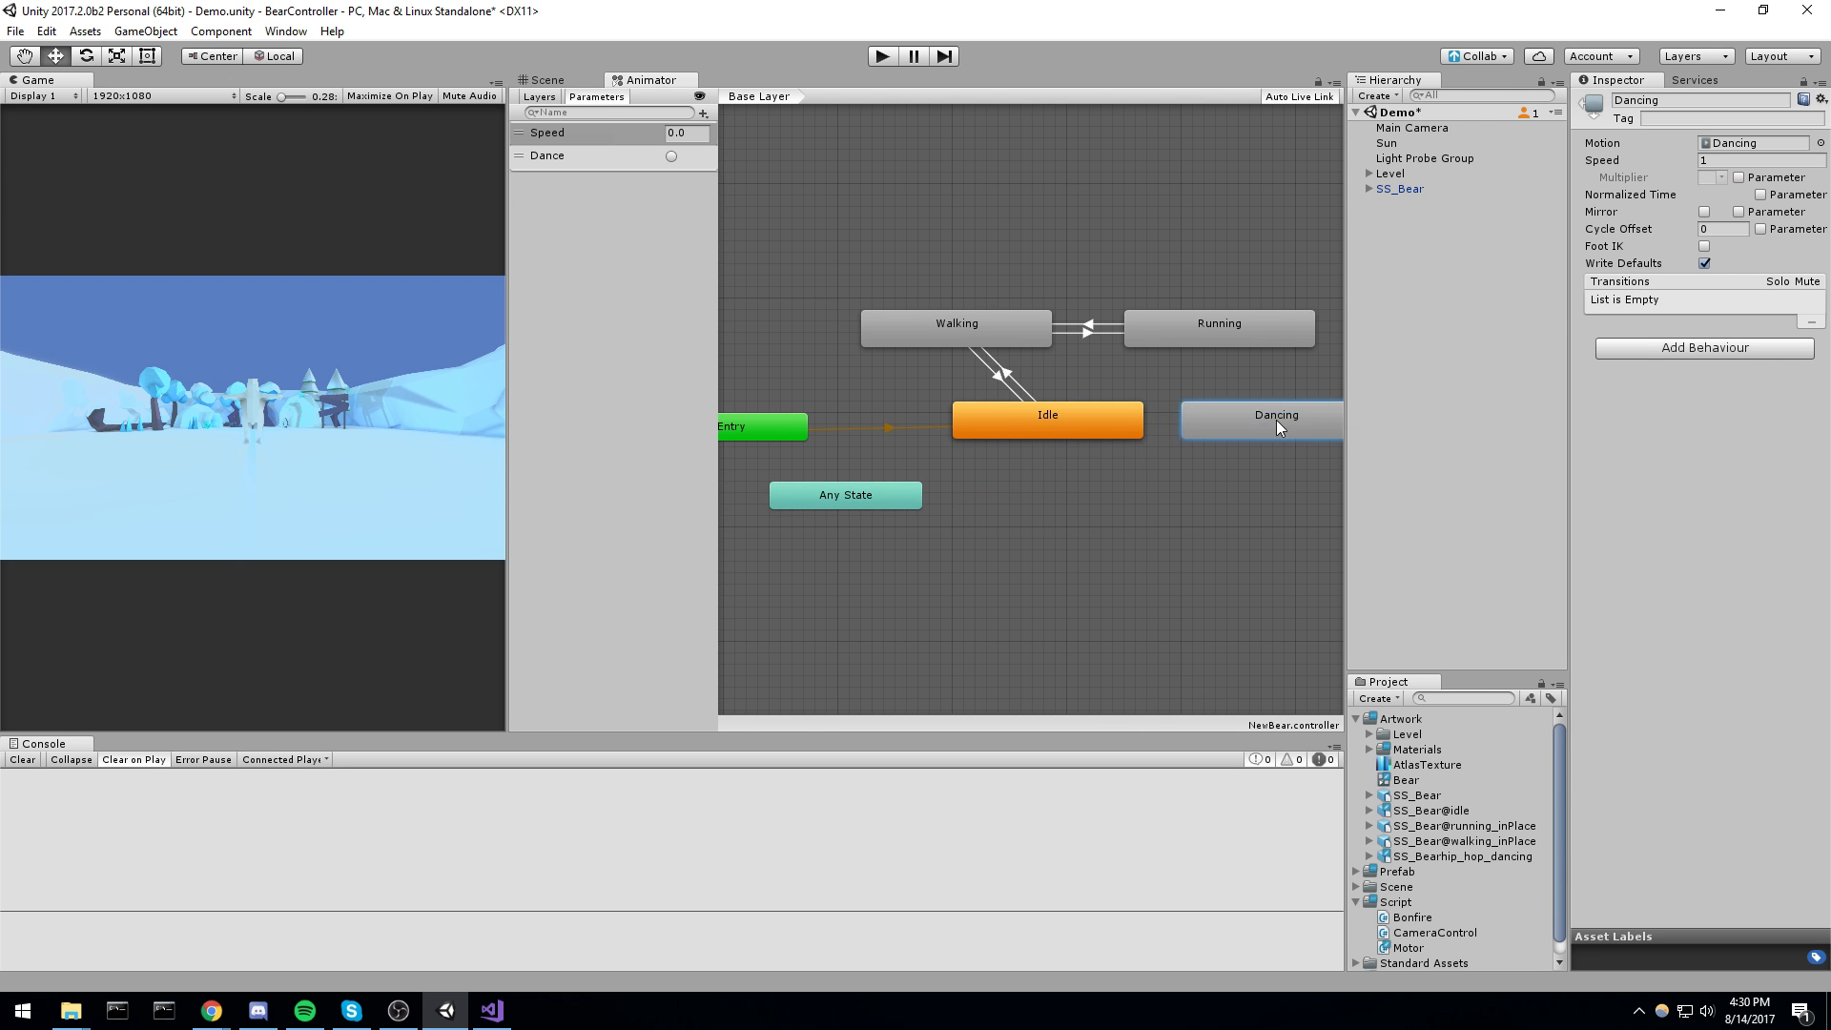
{"action": "middle_click_drag", "start_coordinate": [1218, 498], "coordinate": [1125, 478]}
{"action": "left_click", "coordinate": [1142, 461]}
{"action": "left_click_drag", "start_coordinate": [1159, 406], "coordinate": [1193, 392]}
Make transitions in both directions between the Dancing and Idle states
{"action": "right_click", "coordinate": [972, 474]}
{"action": "left_click", "coordinate": [1012, 484]}
{"action": "left_click", "coordinate": [963, 404]}
{"action": "left_click", "coordinate": [961, 440]}
{"action": "middle_click_drag", "start_coordinate": [1177, 460], "coordinate": [1106, 519]}
{"action": "right_click", "coordinate": [1028, 416]}
{"action": "left_click", "coordinate": [1058, 426]}
{"action": "left_click", "coordinate": [1135, 412]}
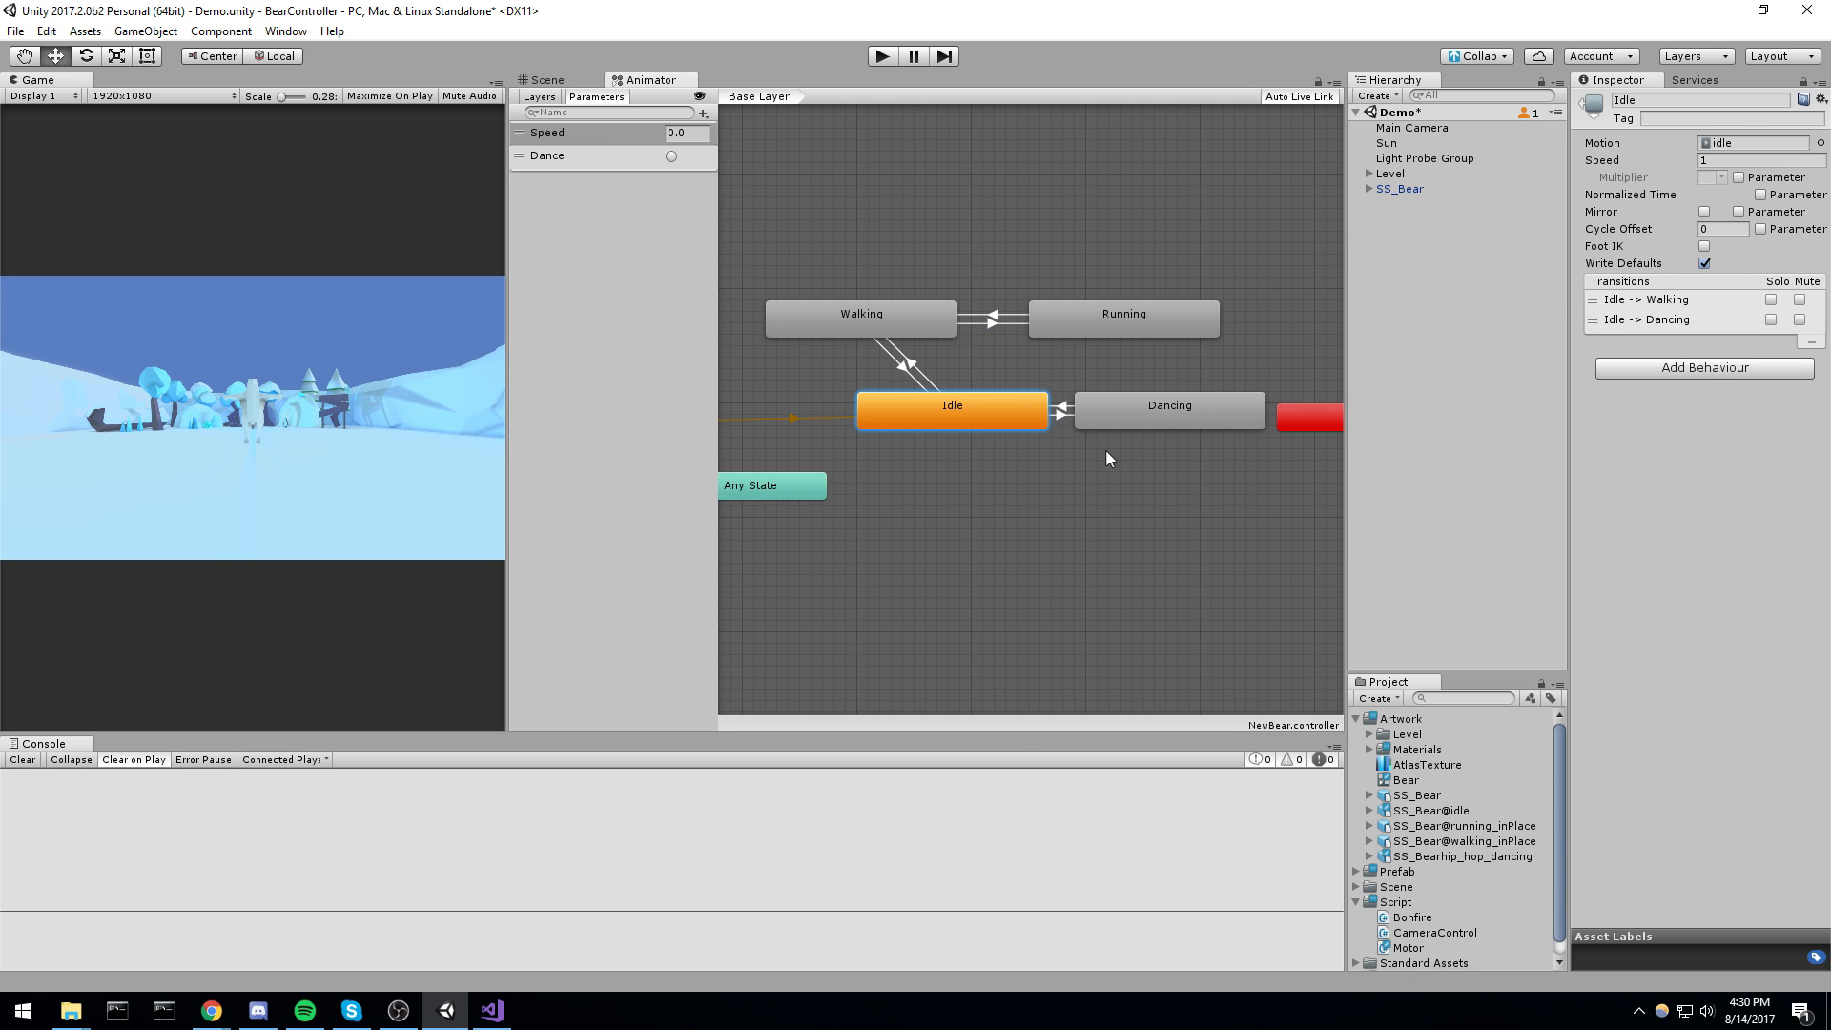
Add a Dance condition to the Idle to Dancing transition and place the Idle state directly below Walking
{"action": "left_click", "coordinate": [1070, 417]}
{"action": "left_click", "coordinate": [1788, 482]}
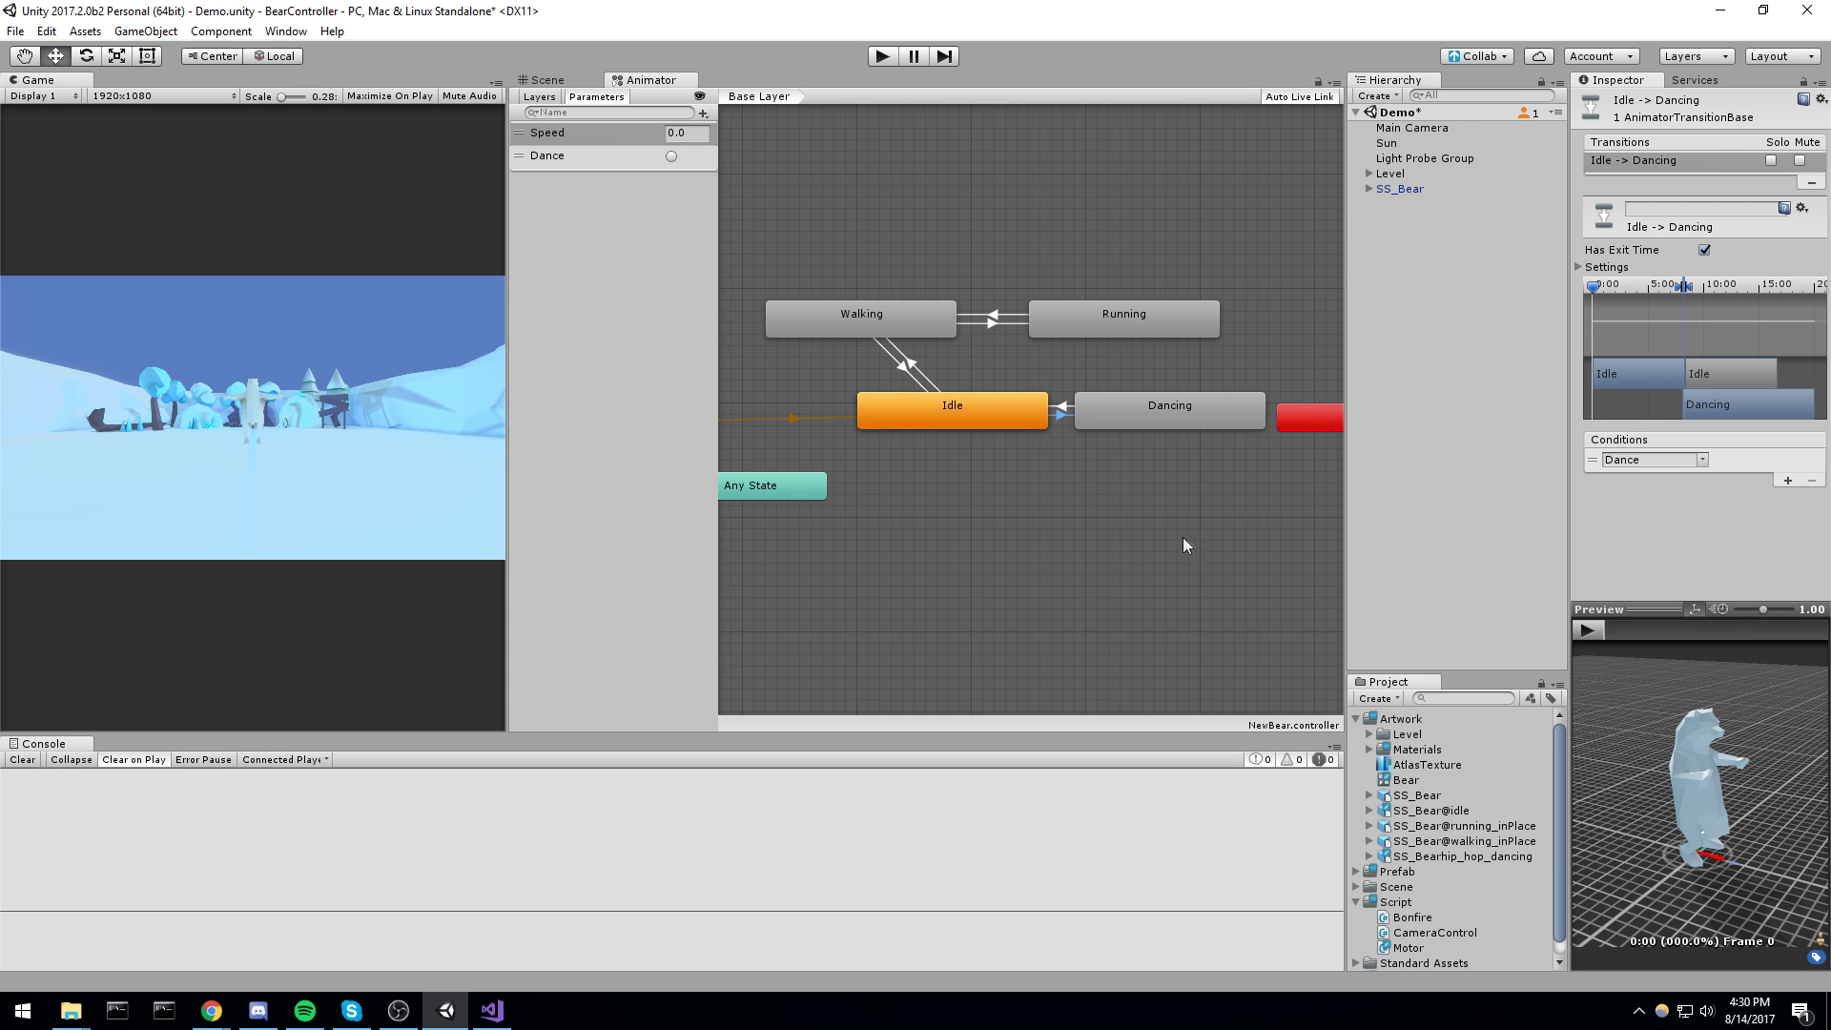
{"action": "left_click", "coordinate": [950, 424]}
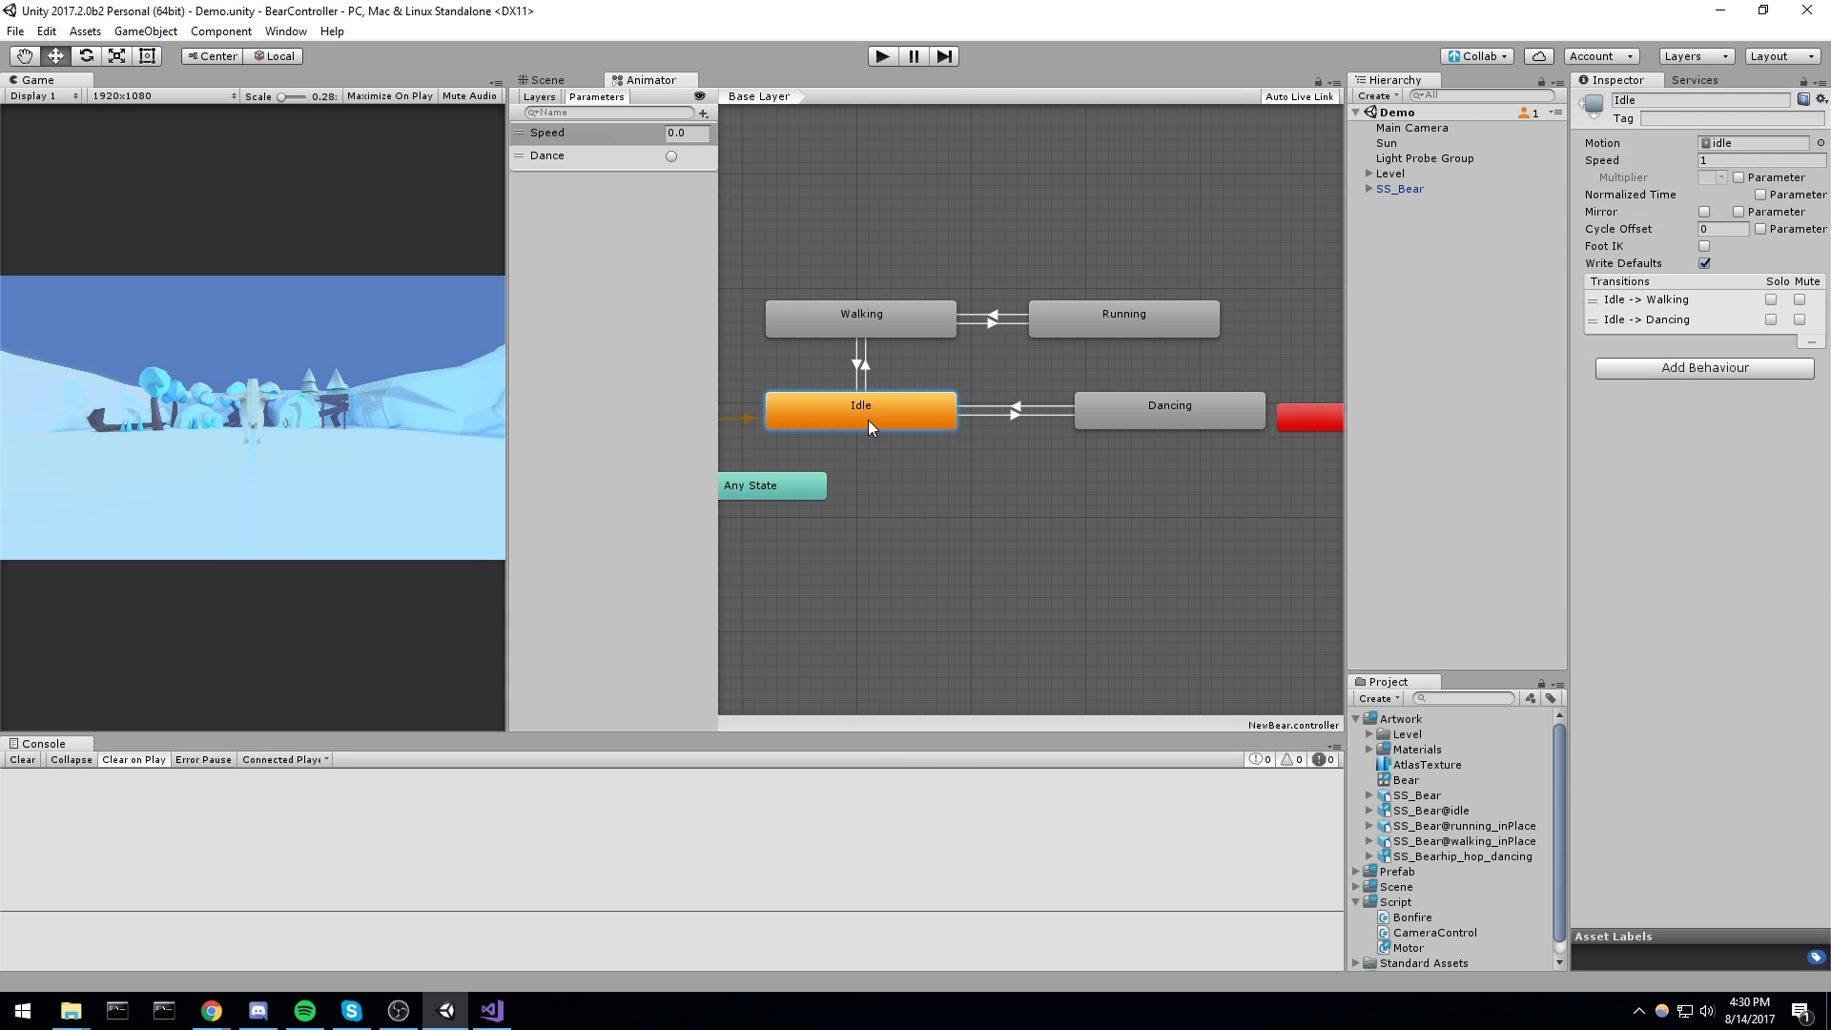
{"action": "key", "text": "a"}
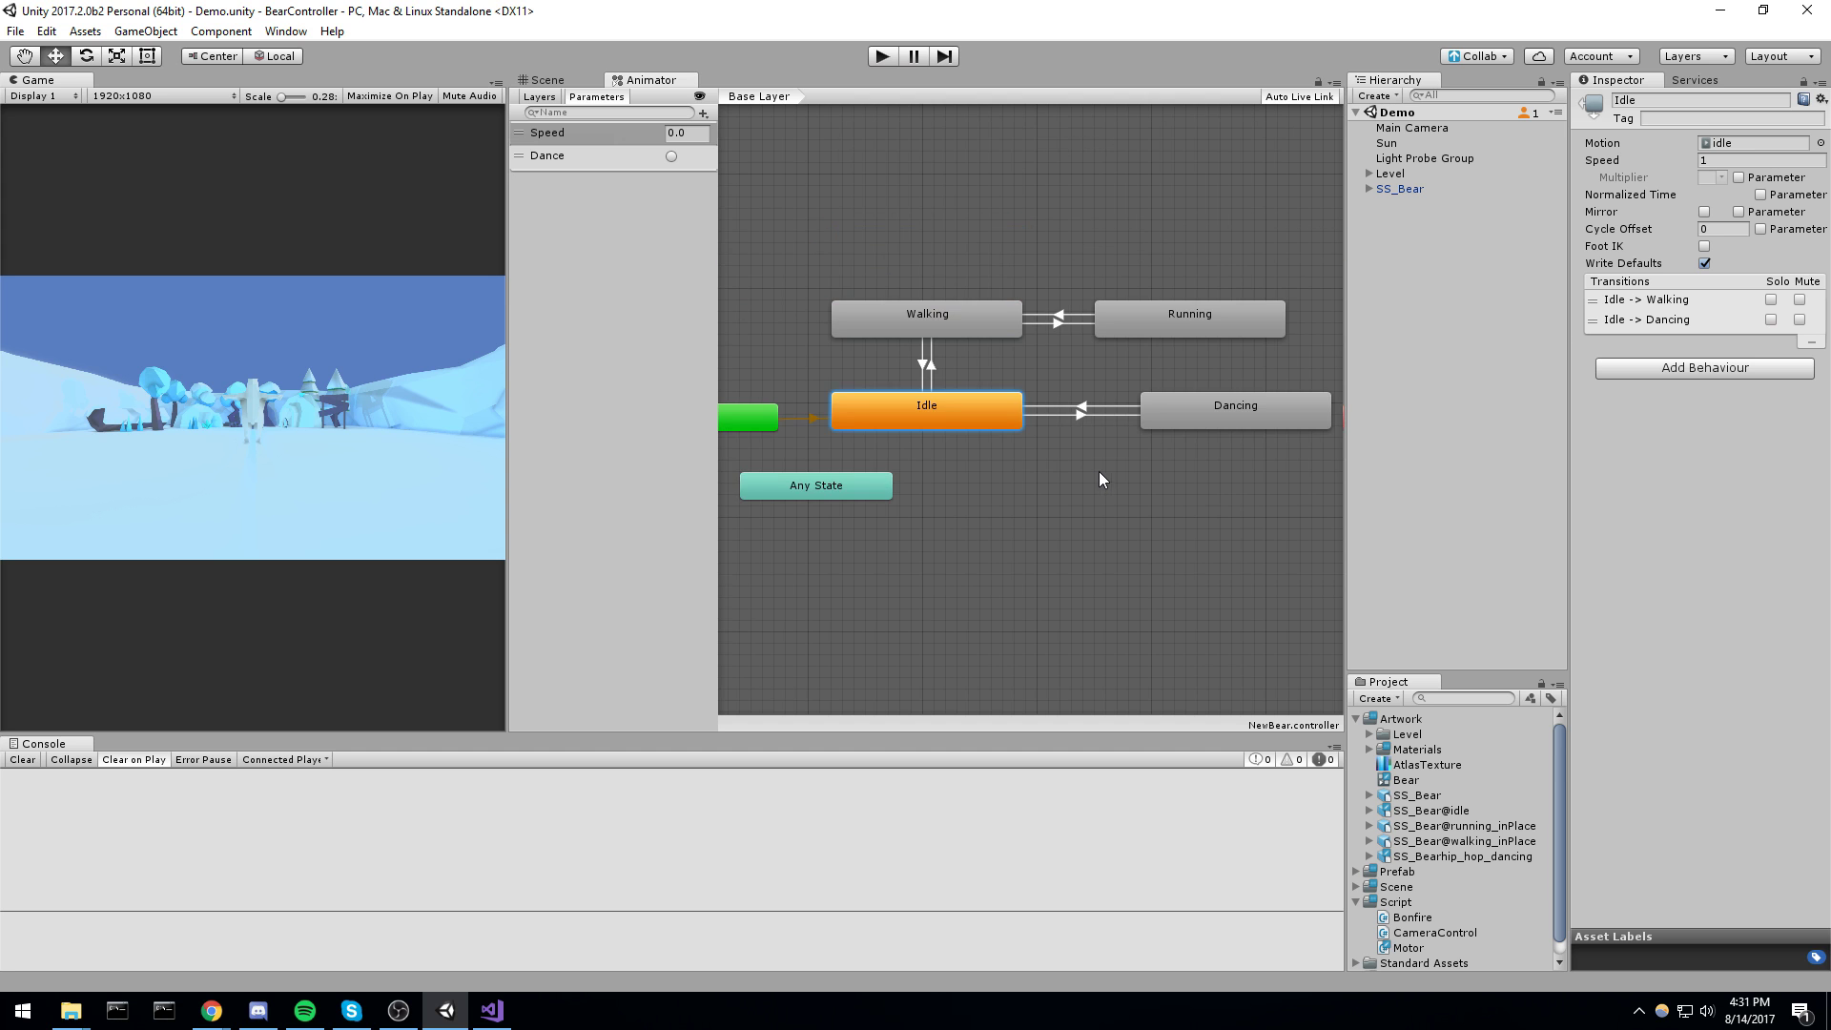
{"action": "left_click", "coordinate": [627, 157]}
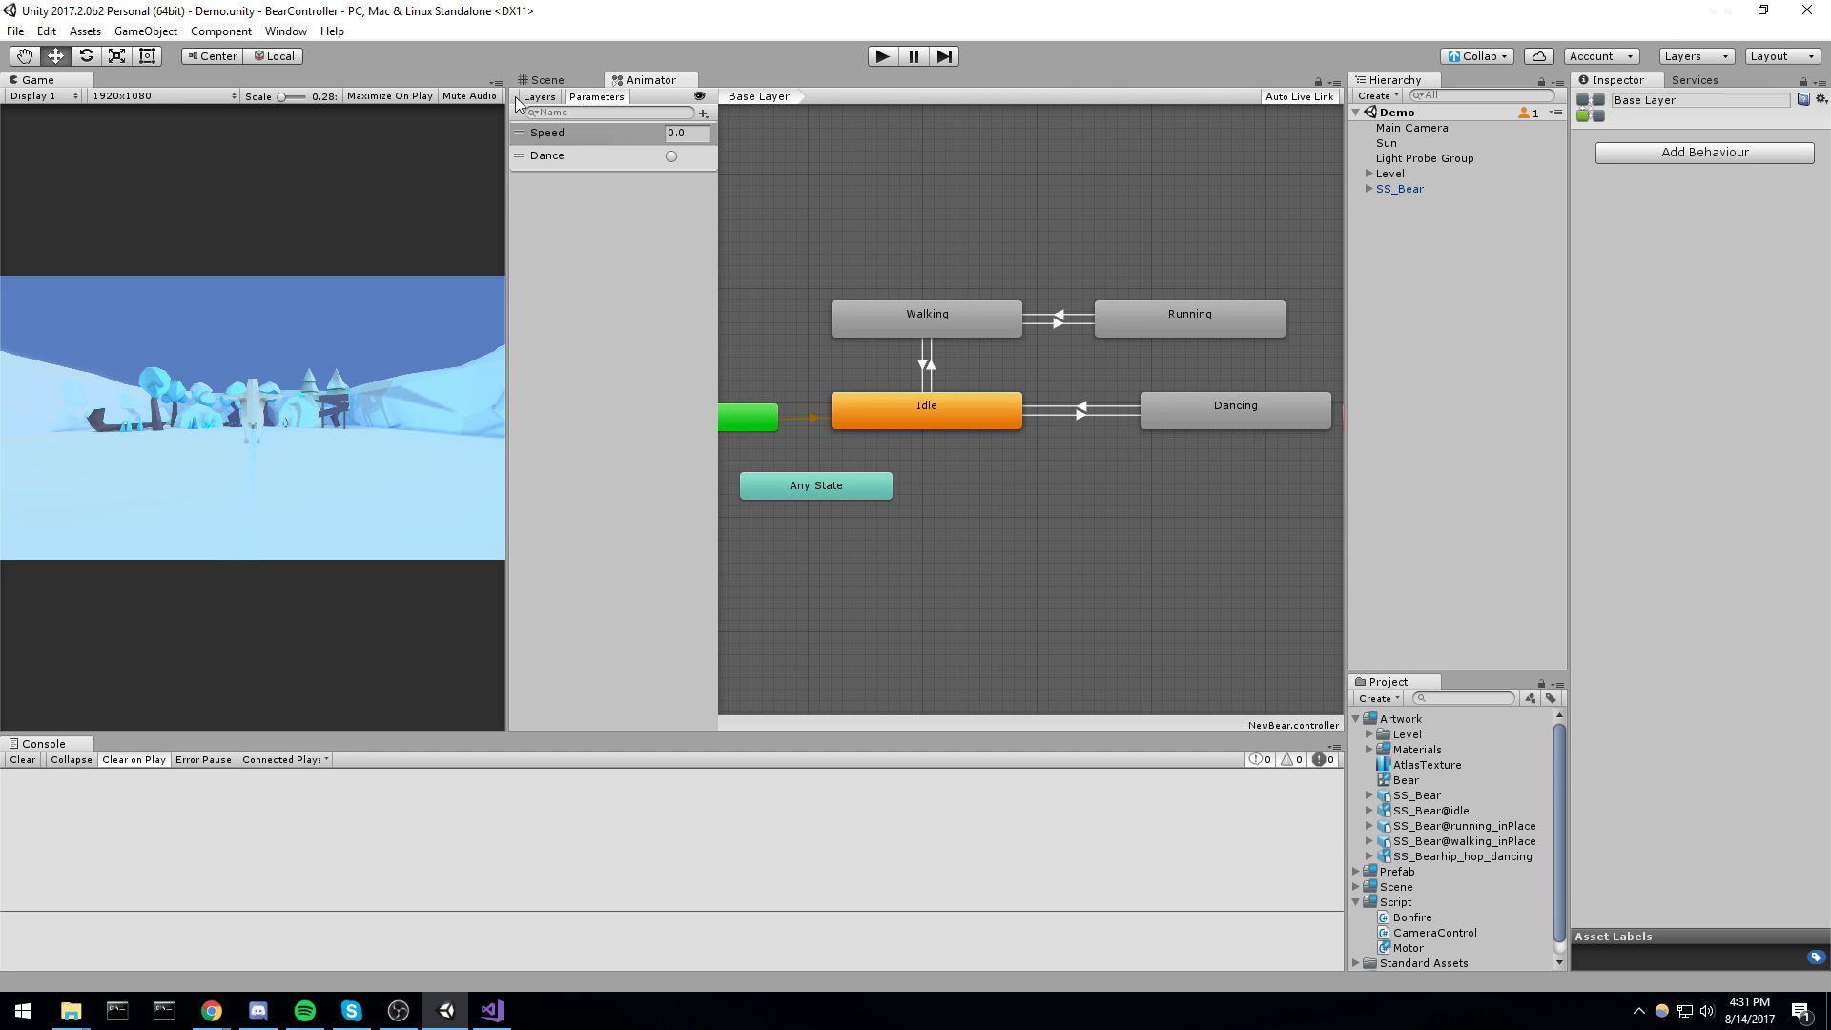
Open the Motor script in Visual Studio and find its Update method
{"action": "double_click", "coordinate": [1407, 947]}
{"action": "left_click", "coordinate": [272, 442]}
{"action": "double_click", "coordinate": [272, 442]}
{"action": "left_click", "coordinate": [853, 439]}
{"action": "scroll", "coordinate": [627, 364], "scroll_direction": "up", "scroll_amount": 5}
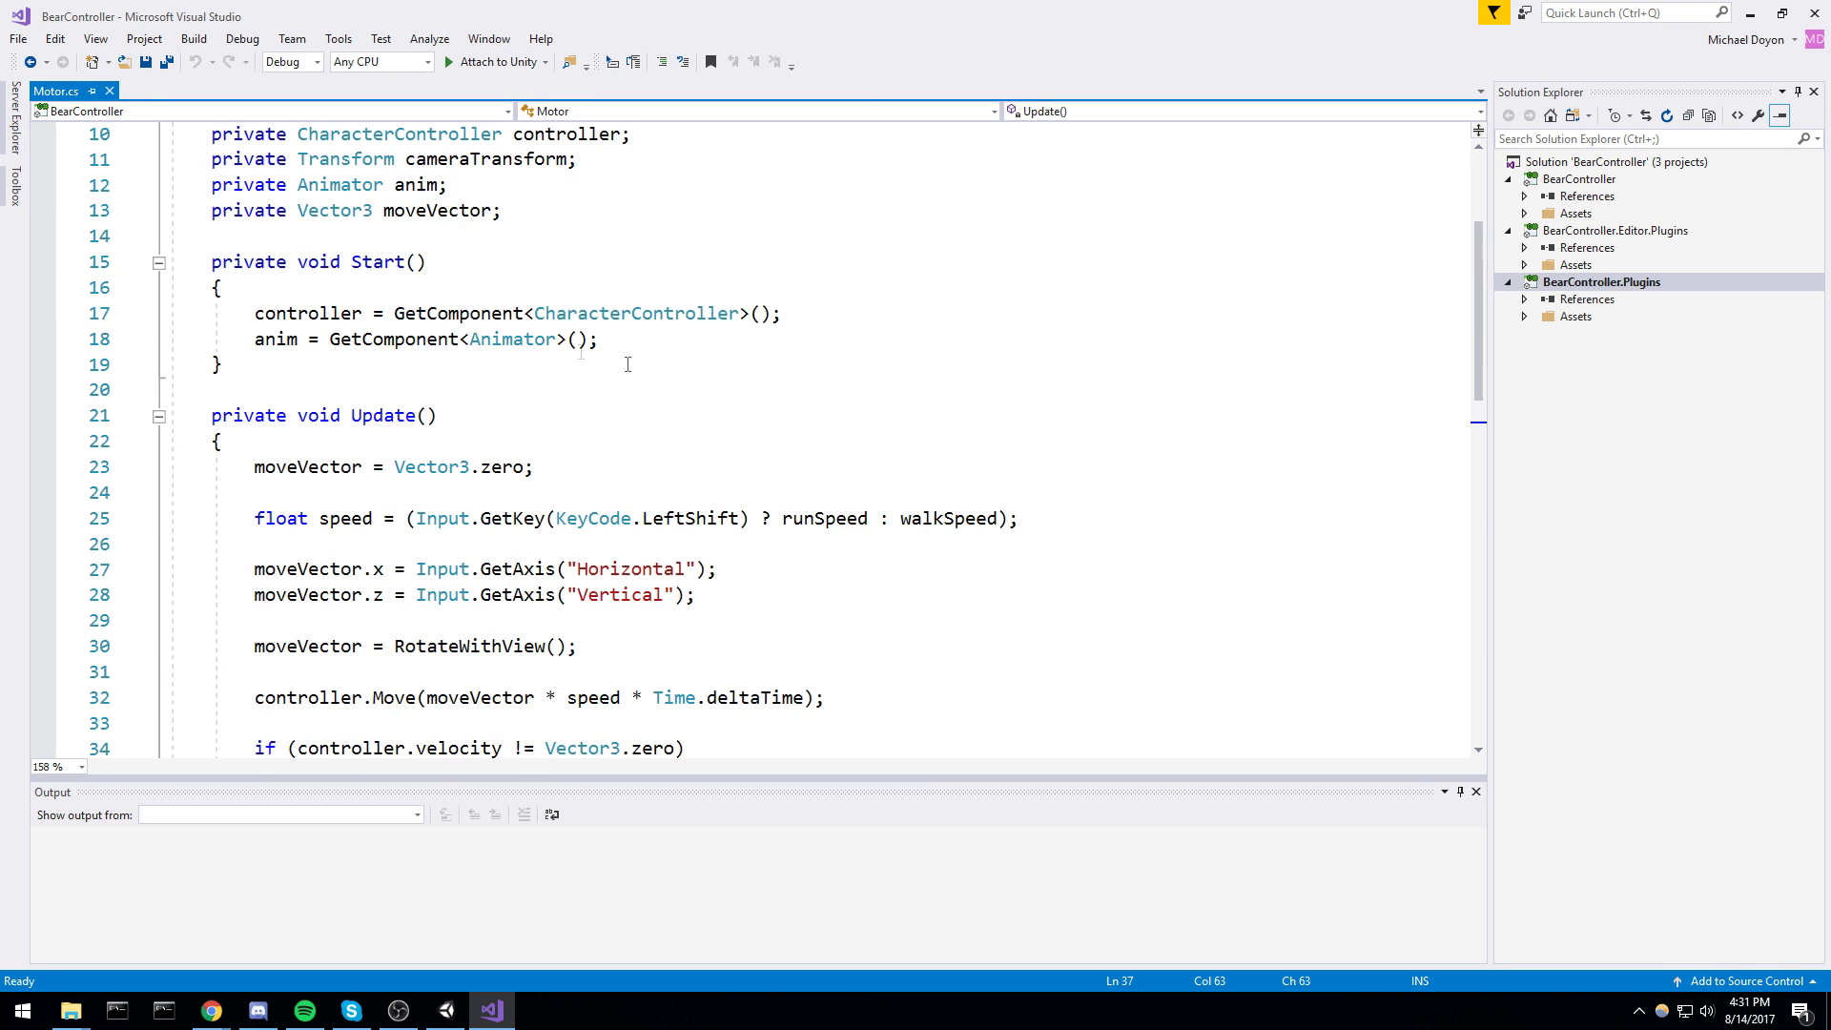
At the start of Update, add an if statement checking Input.GetKeyDown(KeyCode.D)
{"action": "left_click", "coordinate": [458, 438]}
{"action": "key", "text": "Return"}
{"action": "key", "text": "Return"}
{"action": "key", "text": "Up"}
{"action": "type", "text": "if(Inptu."}
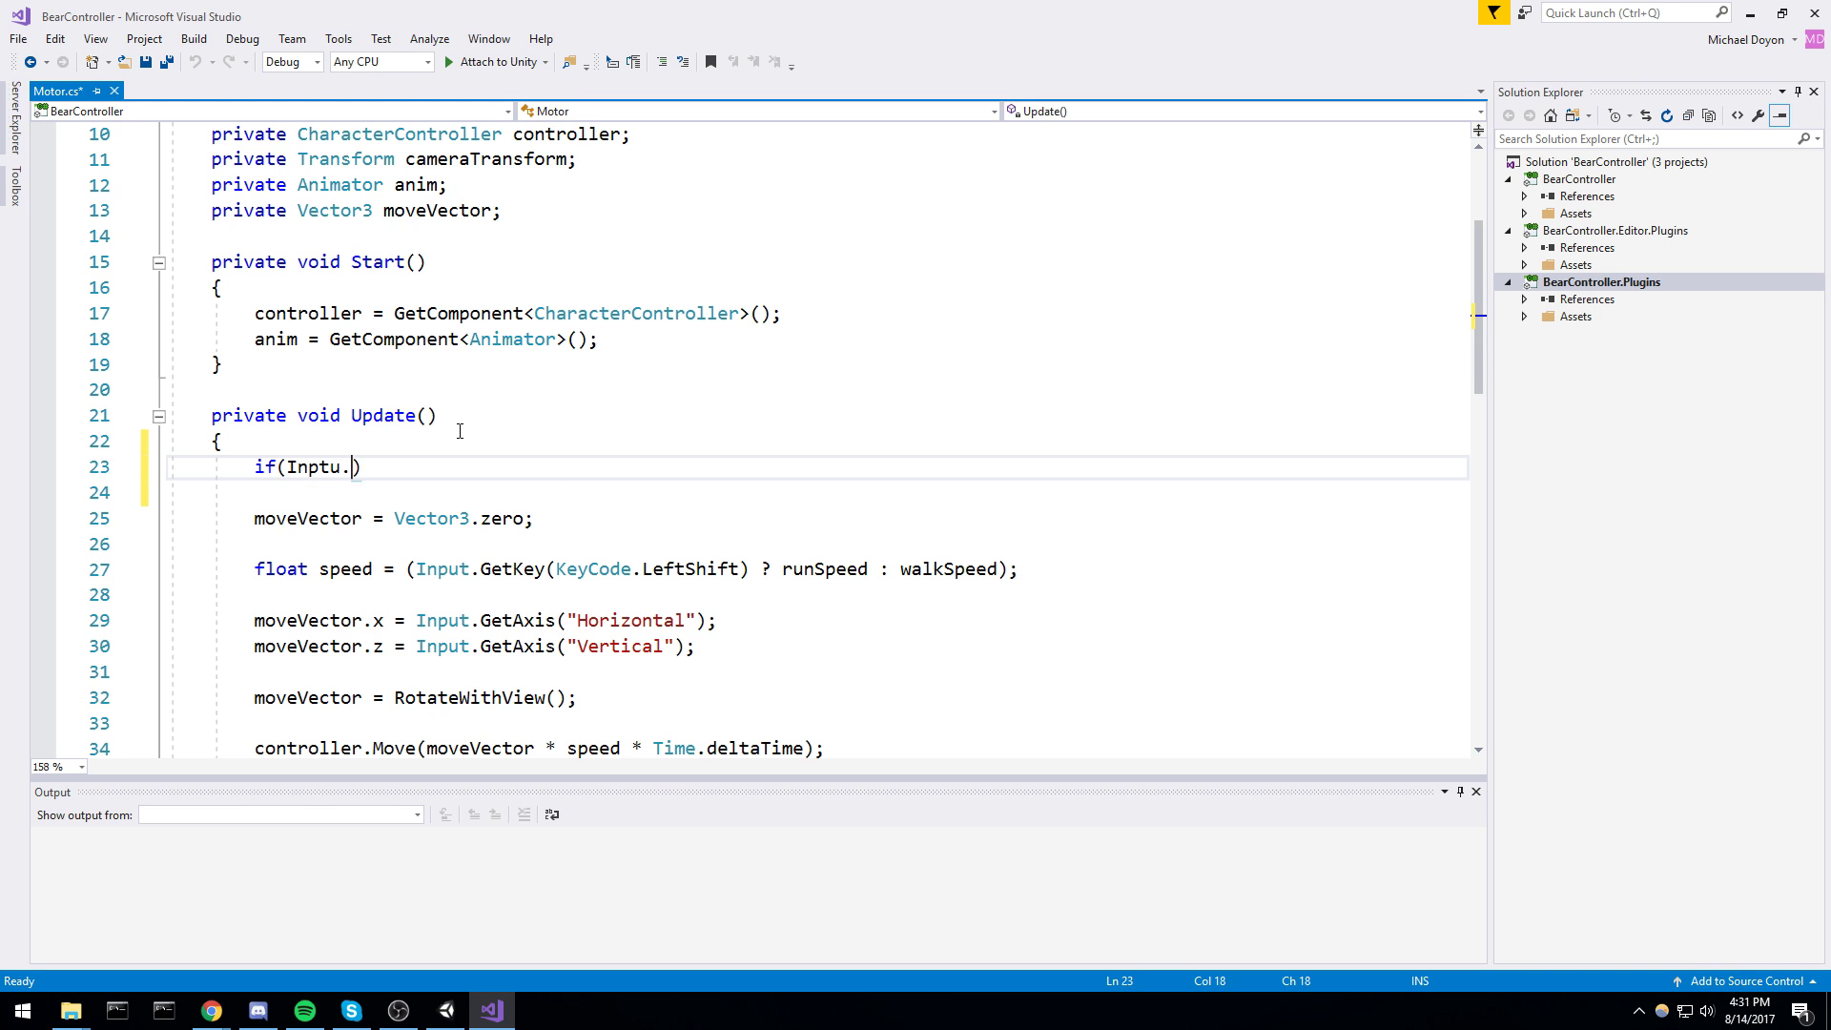
{"action": "type", "text": "t.GetKeyDown()"}
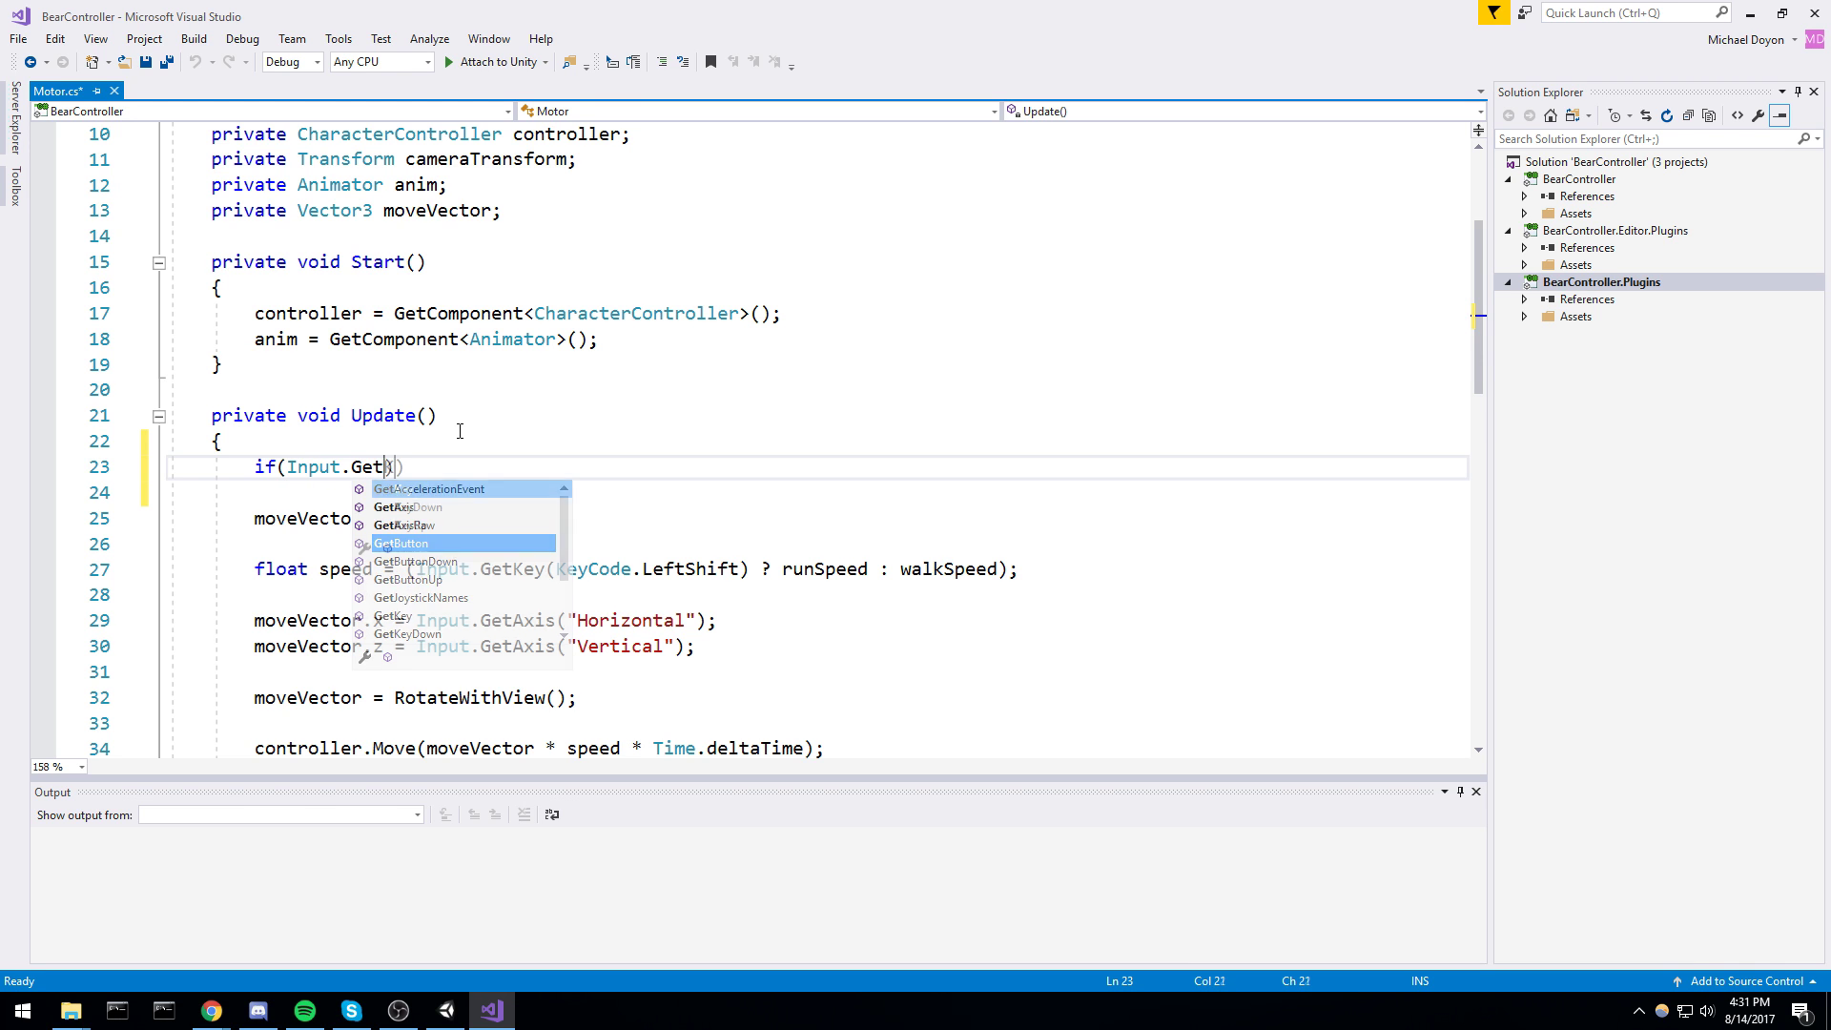
{"action": "key", "text": "Left"}
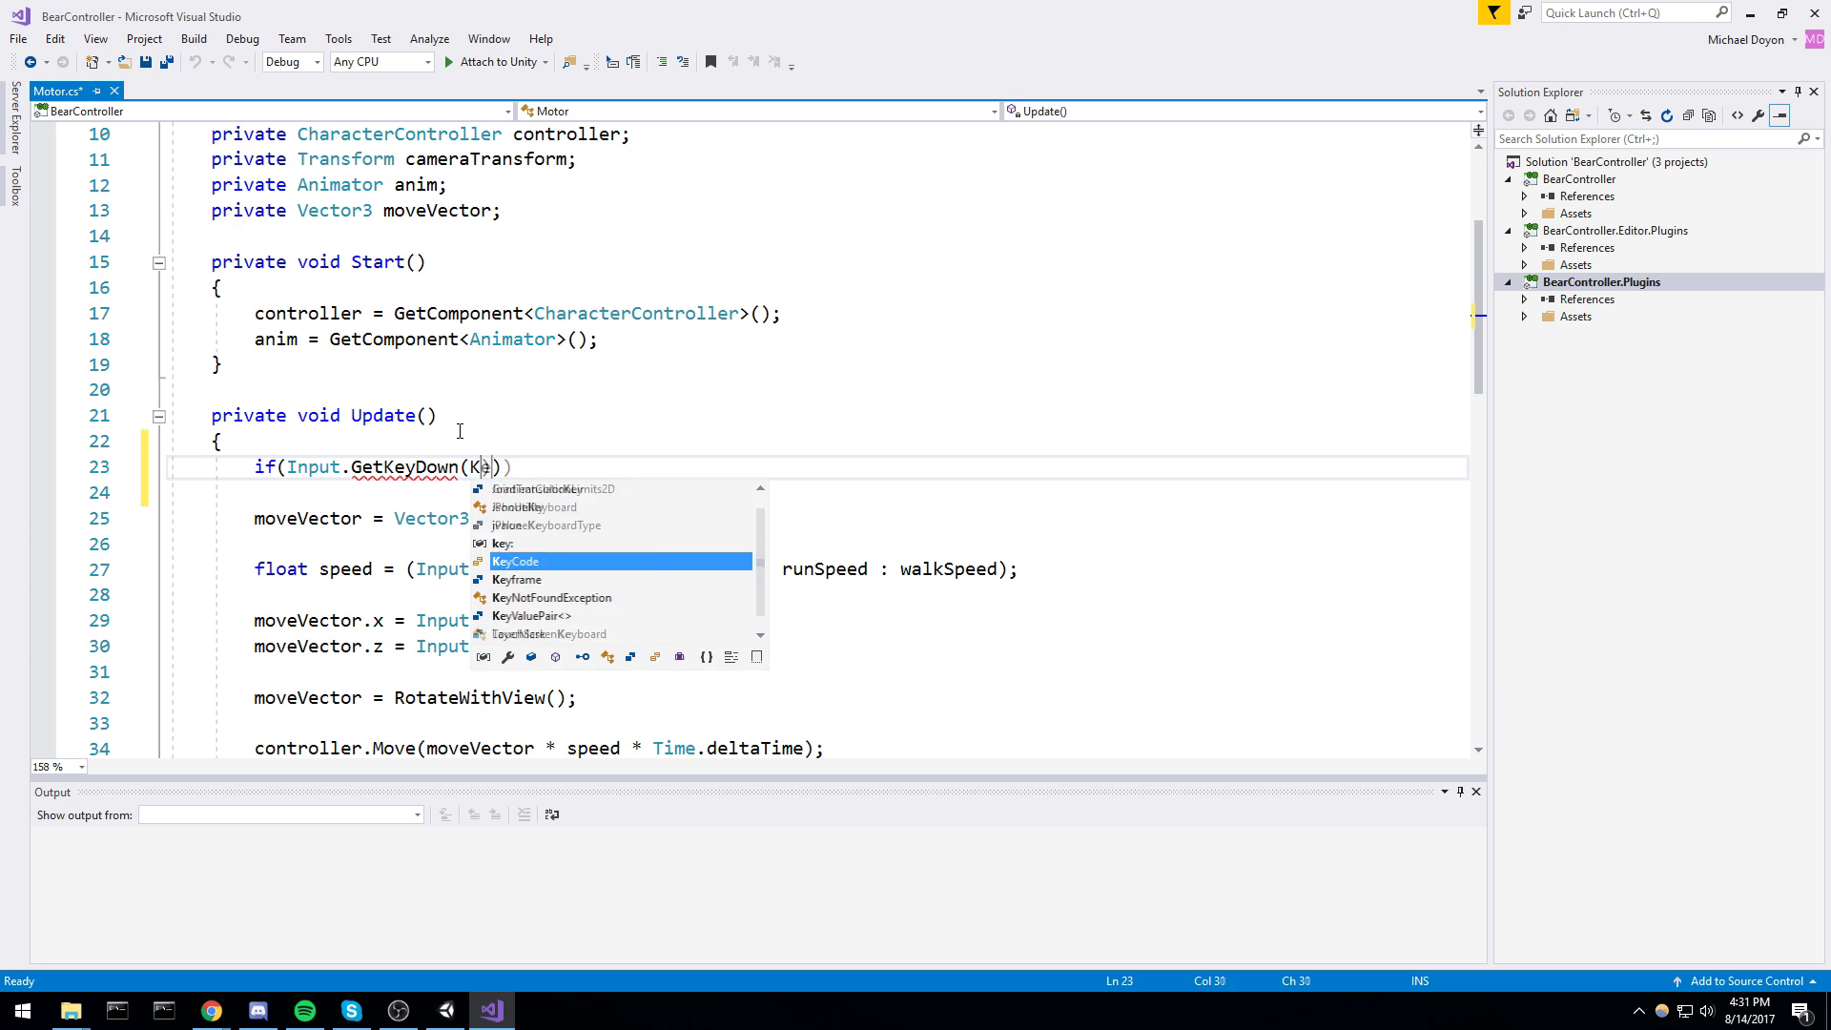
{"action": "type", "text": "KeyCode.D"}
{"action": "key", "text": "End"}
Call anim.SetTrigger("Dance") inside the KeyCode.D check, save the script and return to Unity
{"action": "key", "text": "Return"}
{"action": "type", "text": "ani"}
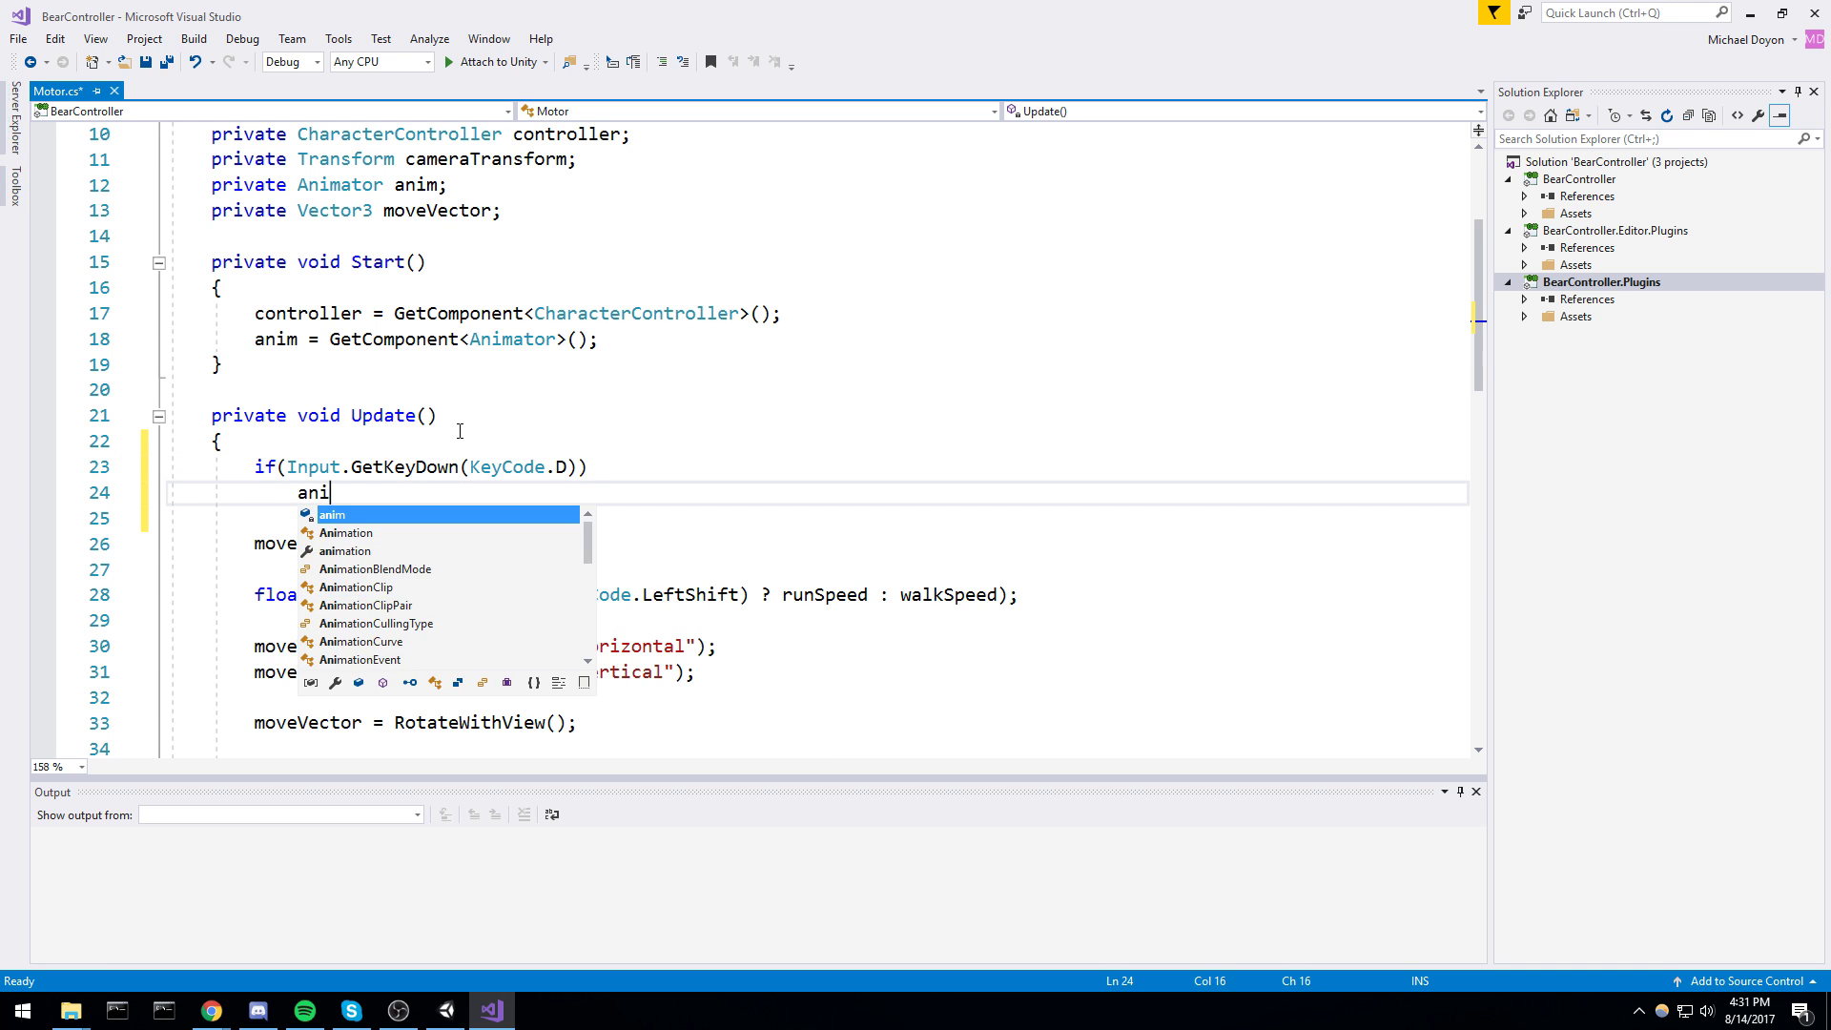
{"action": "type", "text": "m.Set"}
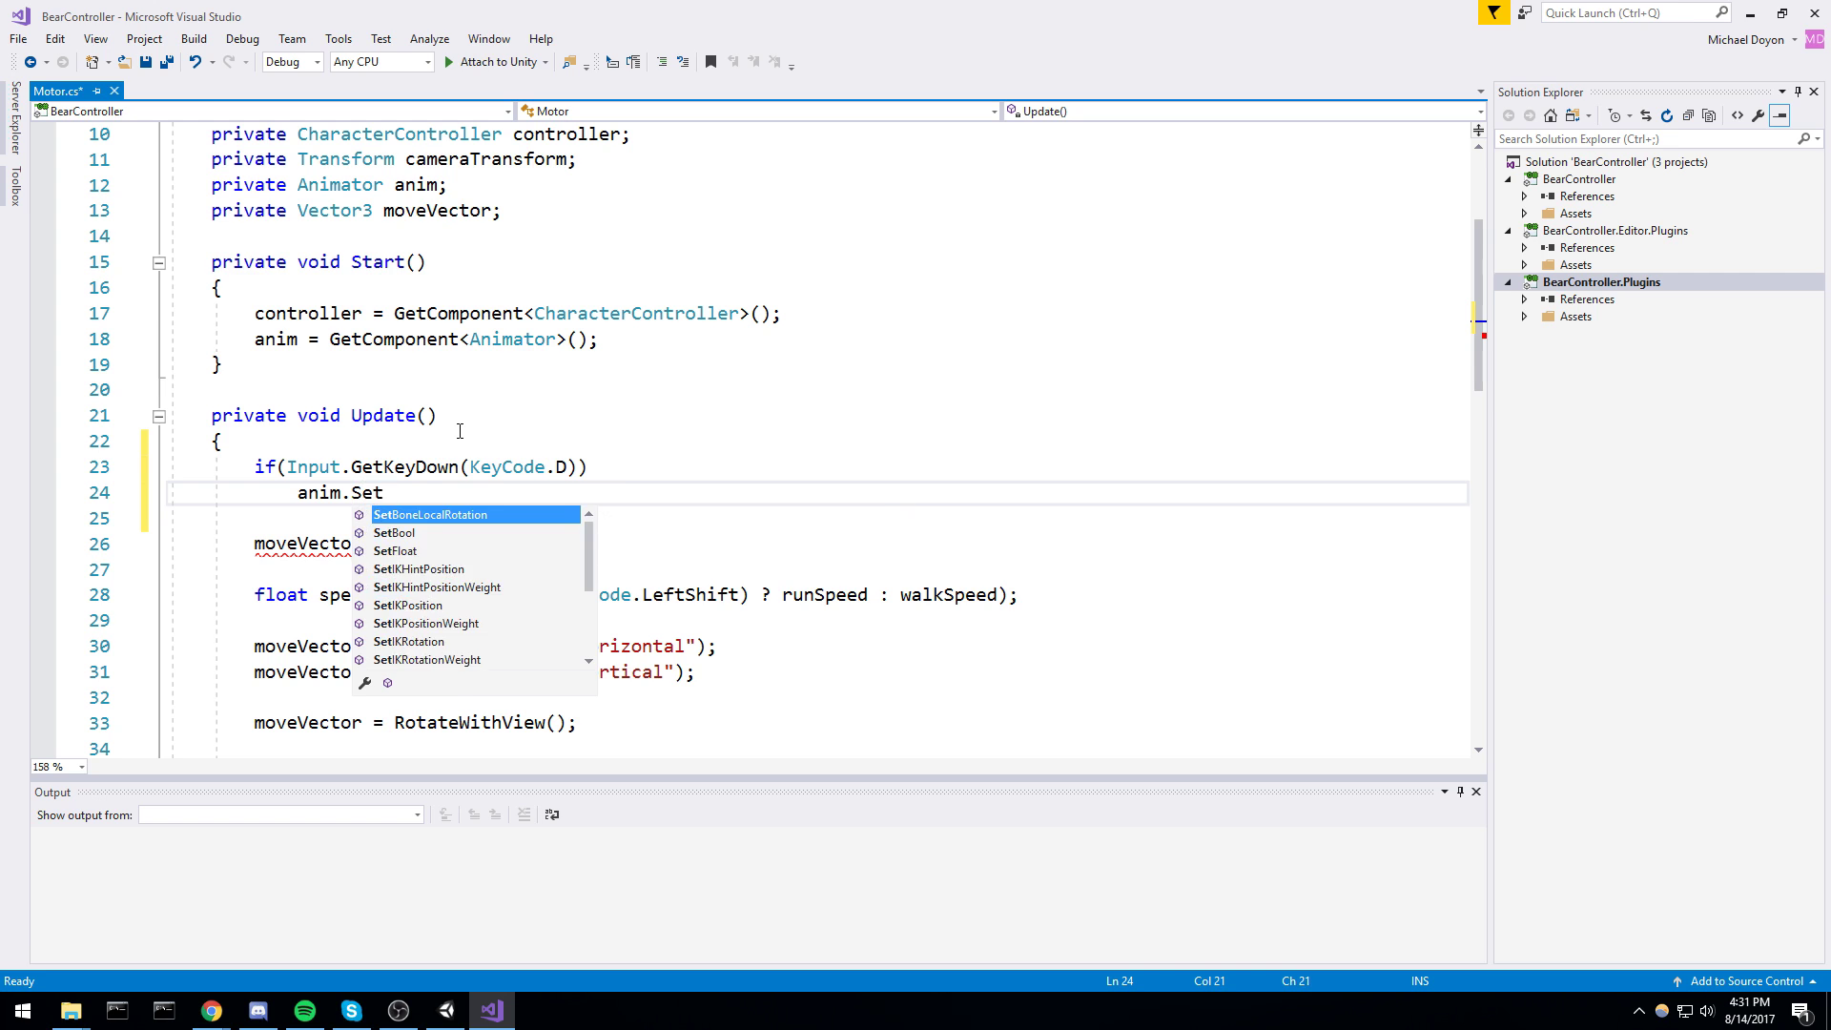
{"action": "type", "text": "Trigger(\""}
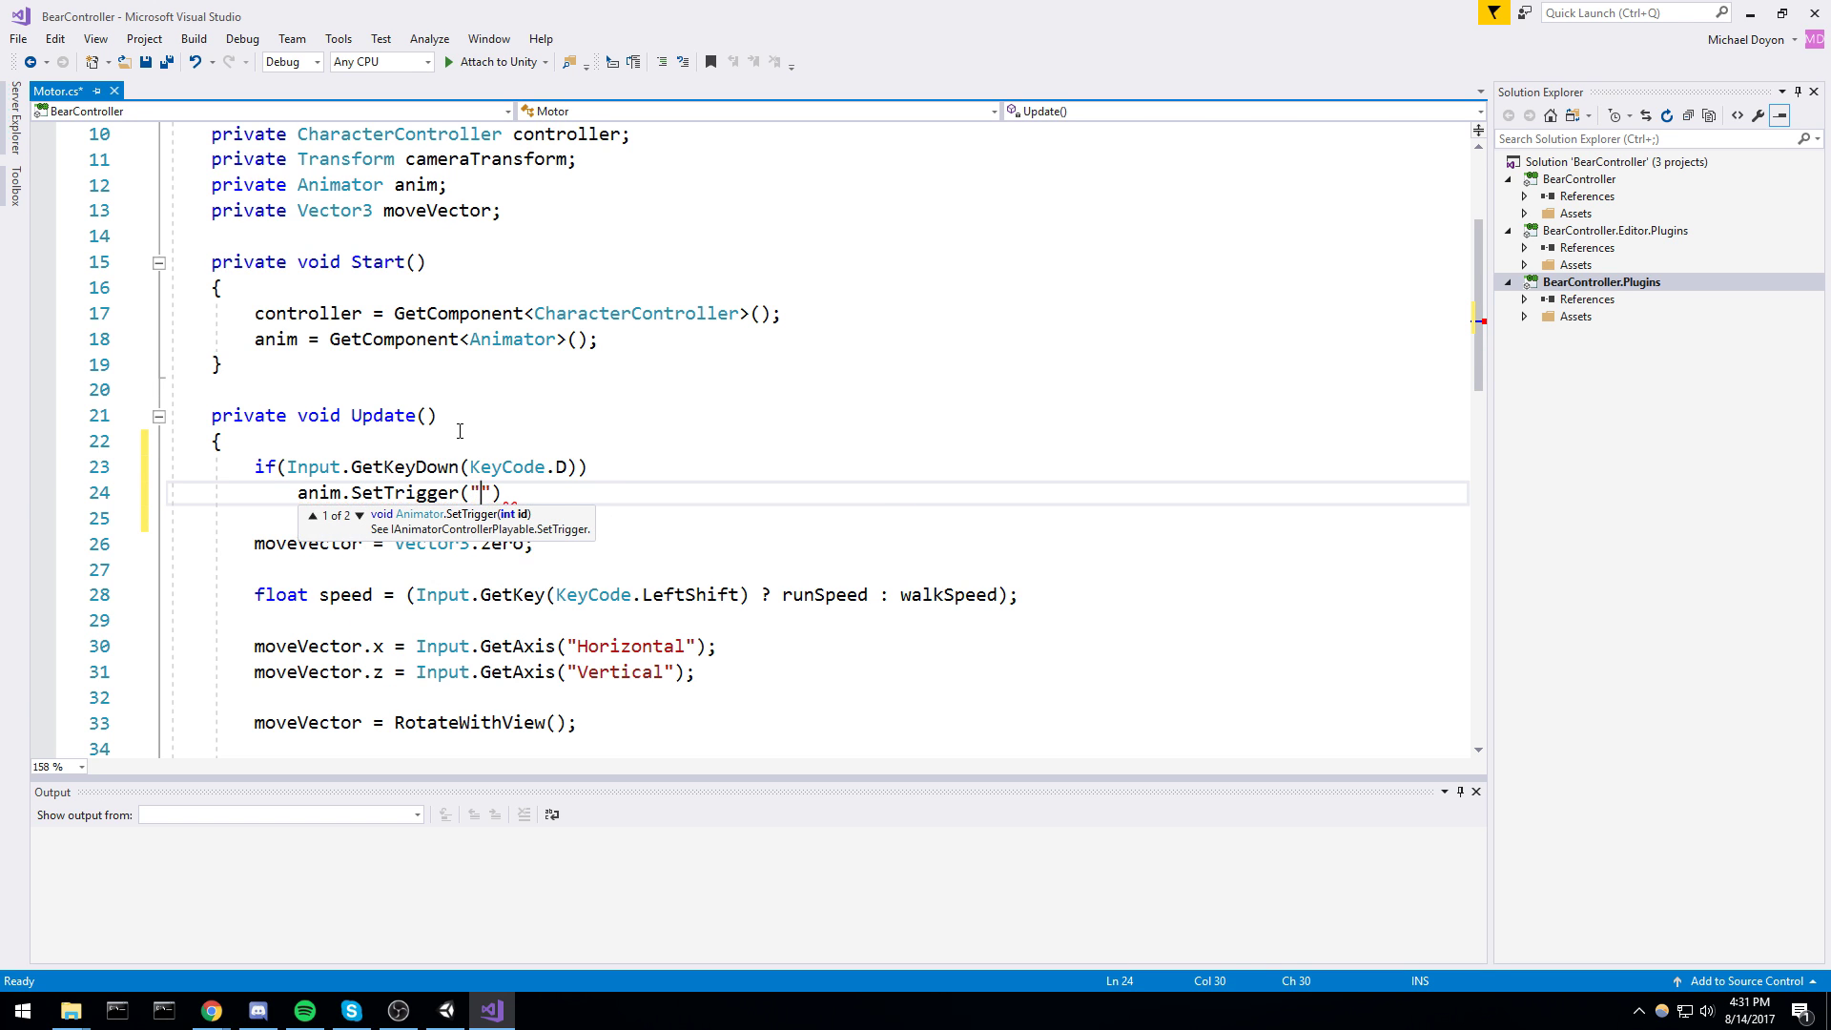
{"action": "type", "text": "Dance\");"}
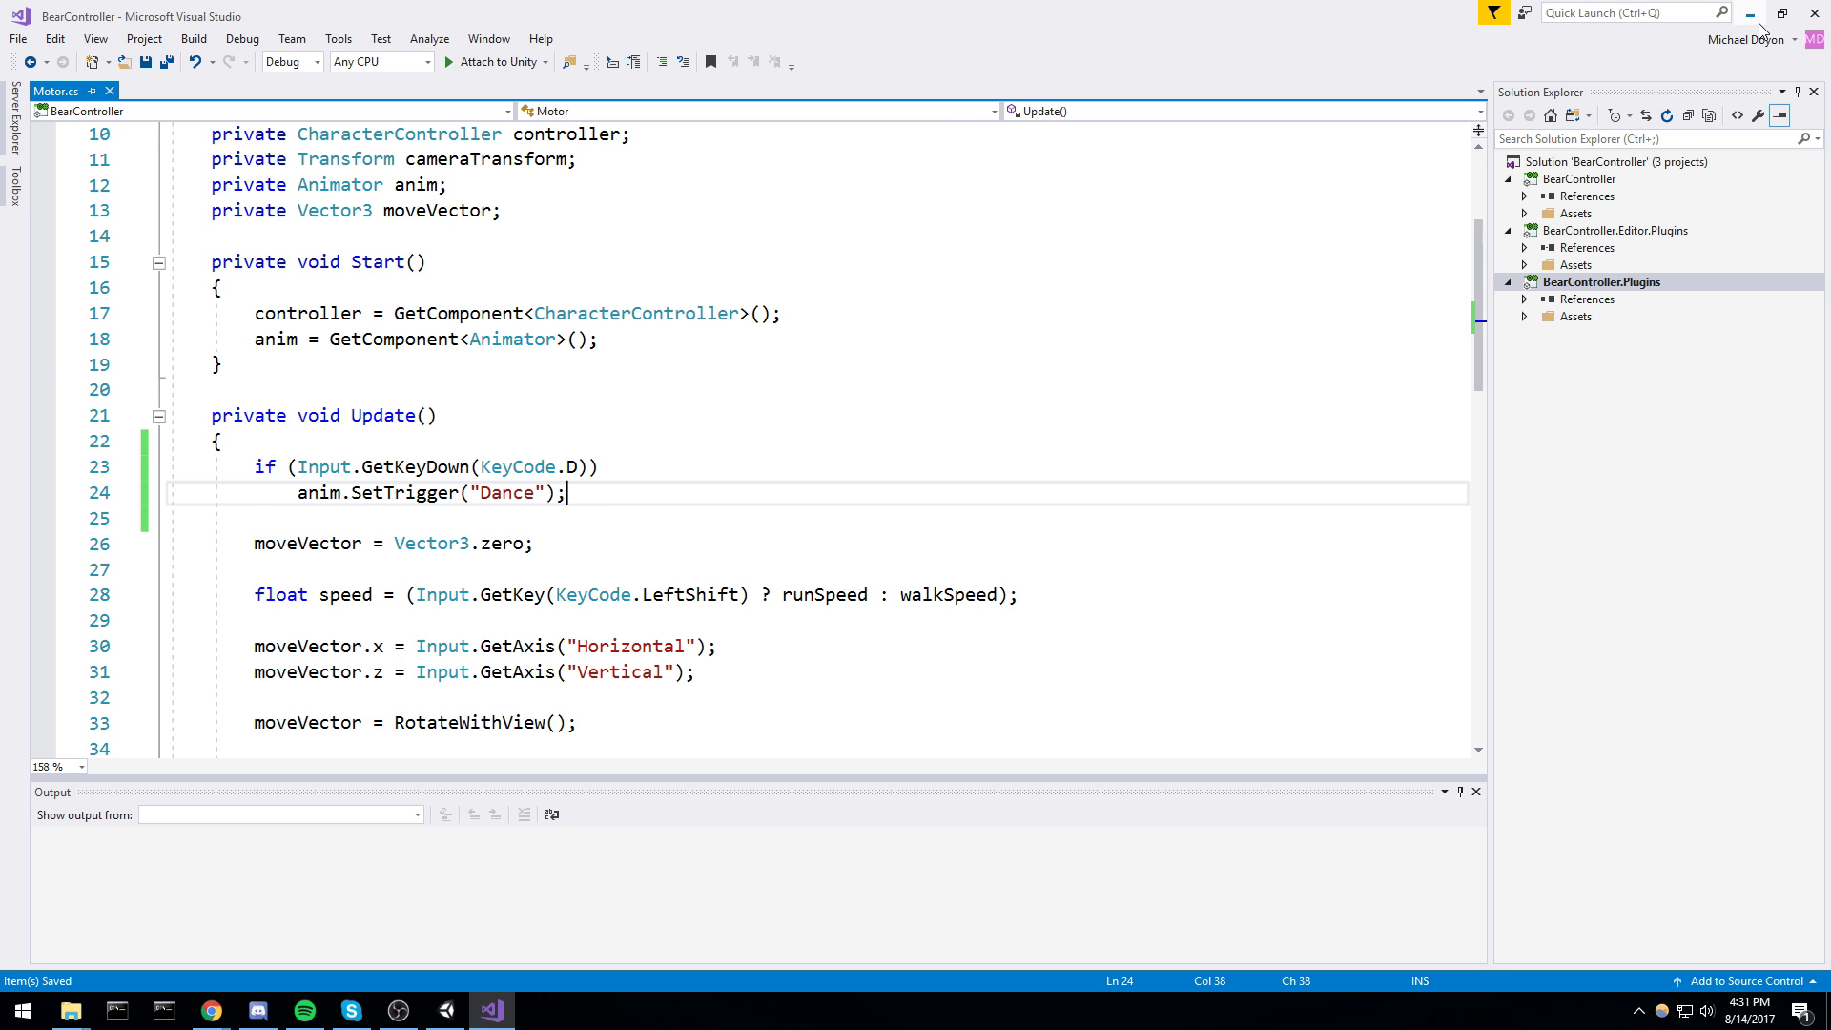
{"action": "left_click", "coordinate": [1750, 14]}
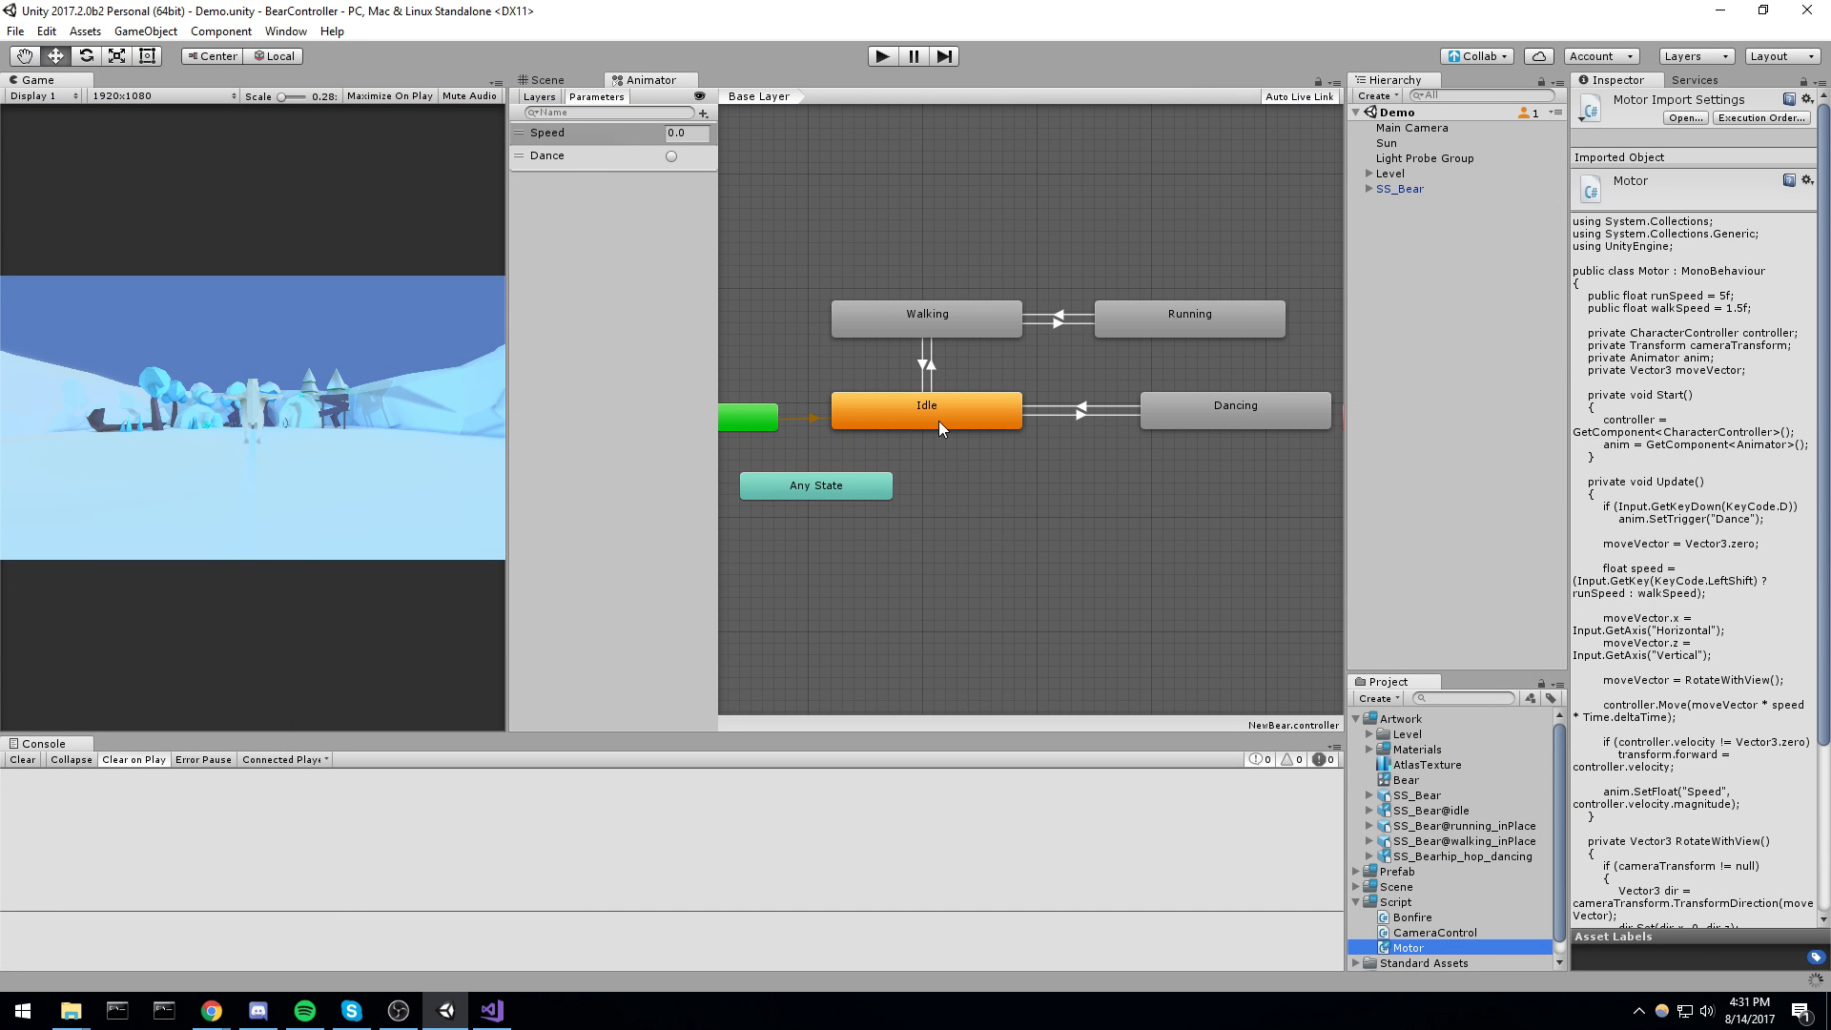
Enter play mode and enlarge the Game view while keeping the animator's parameter list narrow
{"action": "left_click", "coordinate": [888, 57]}
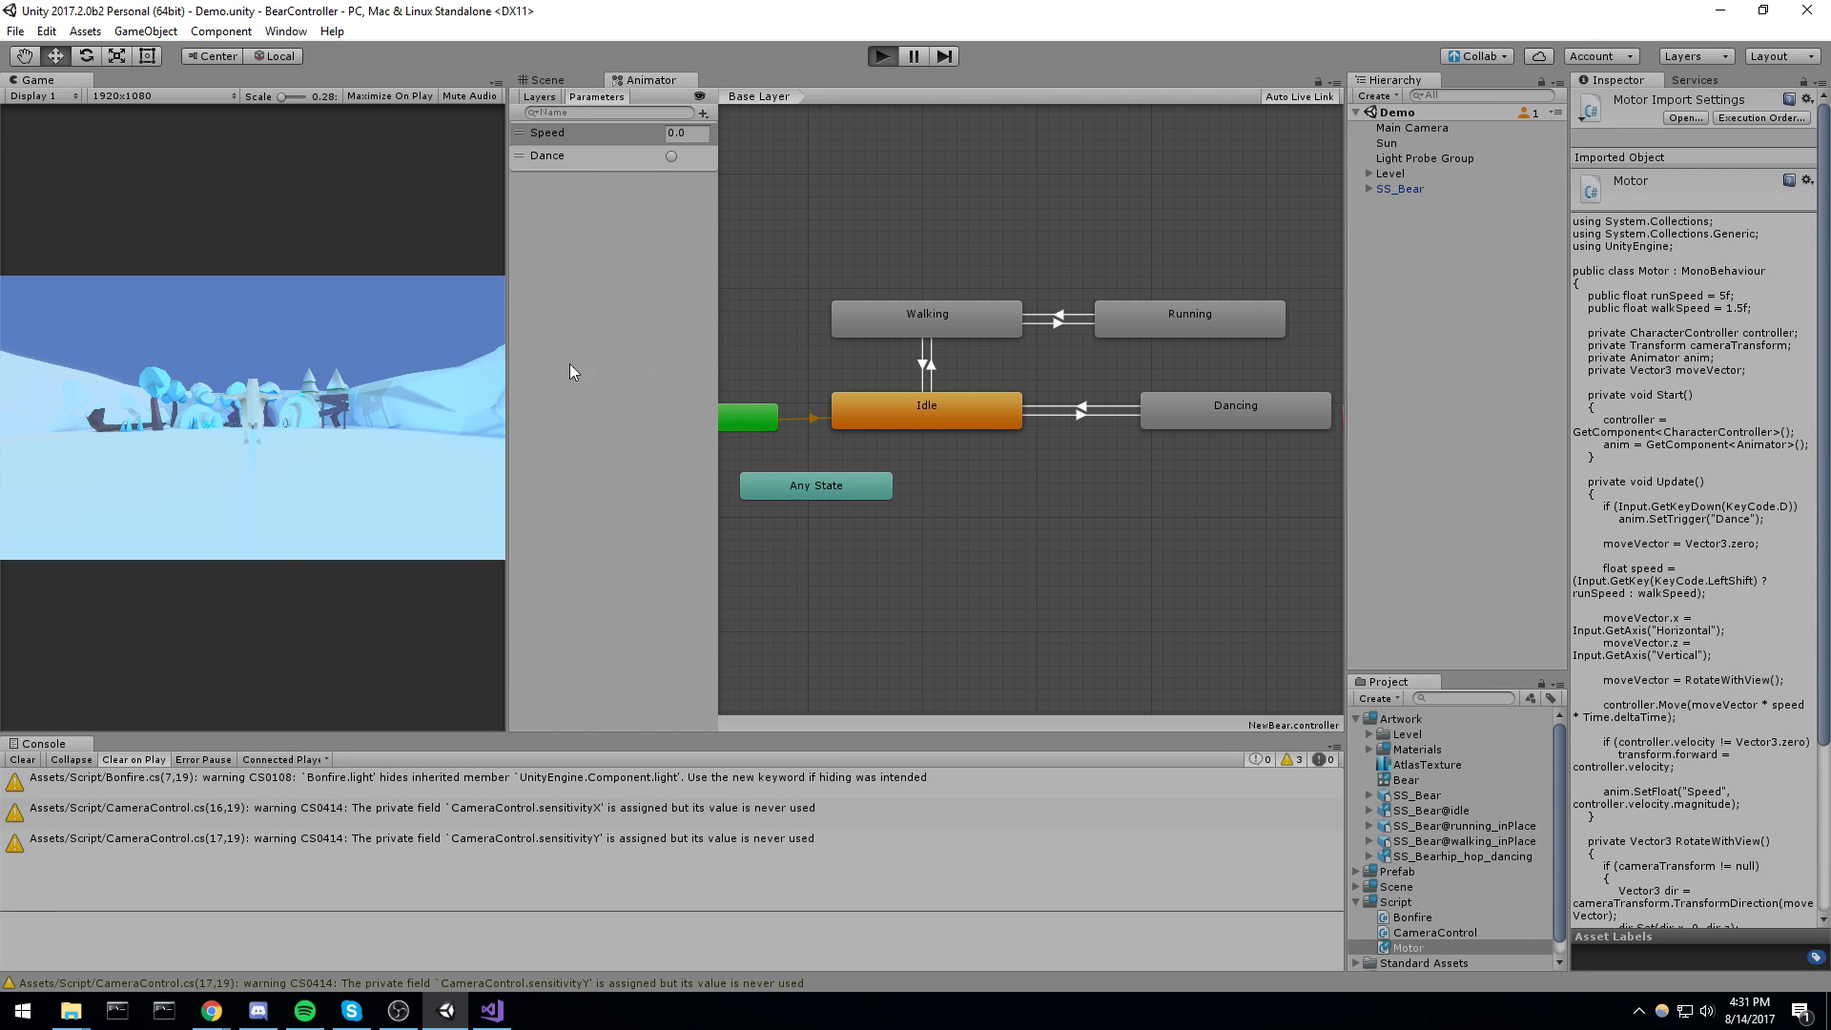
{"action": "left_click_drag", "start_coordinate": [719, 349], "coordinate": [851, 353]}
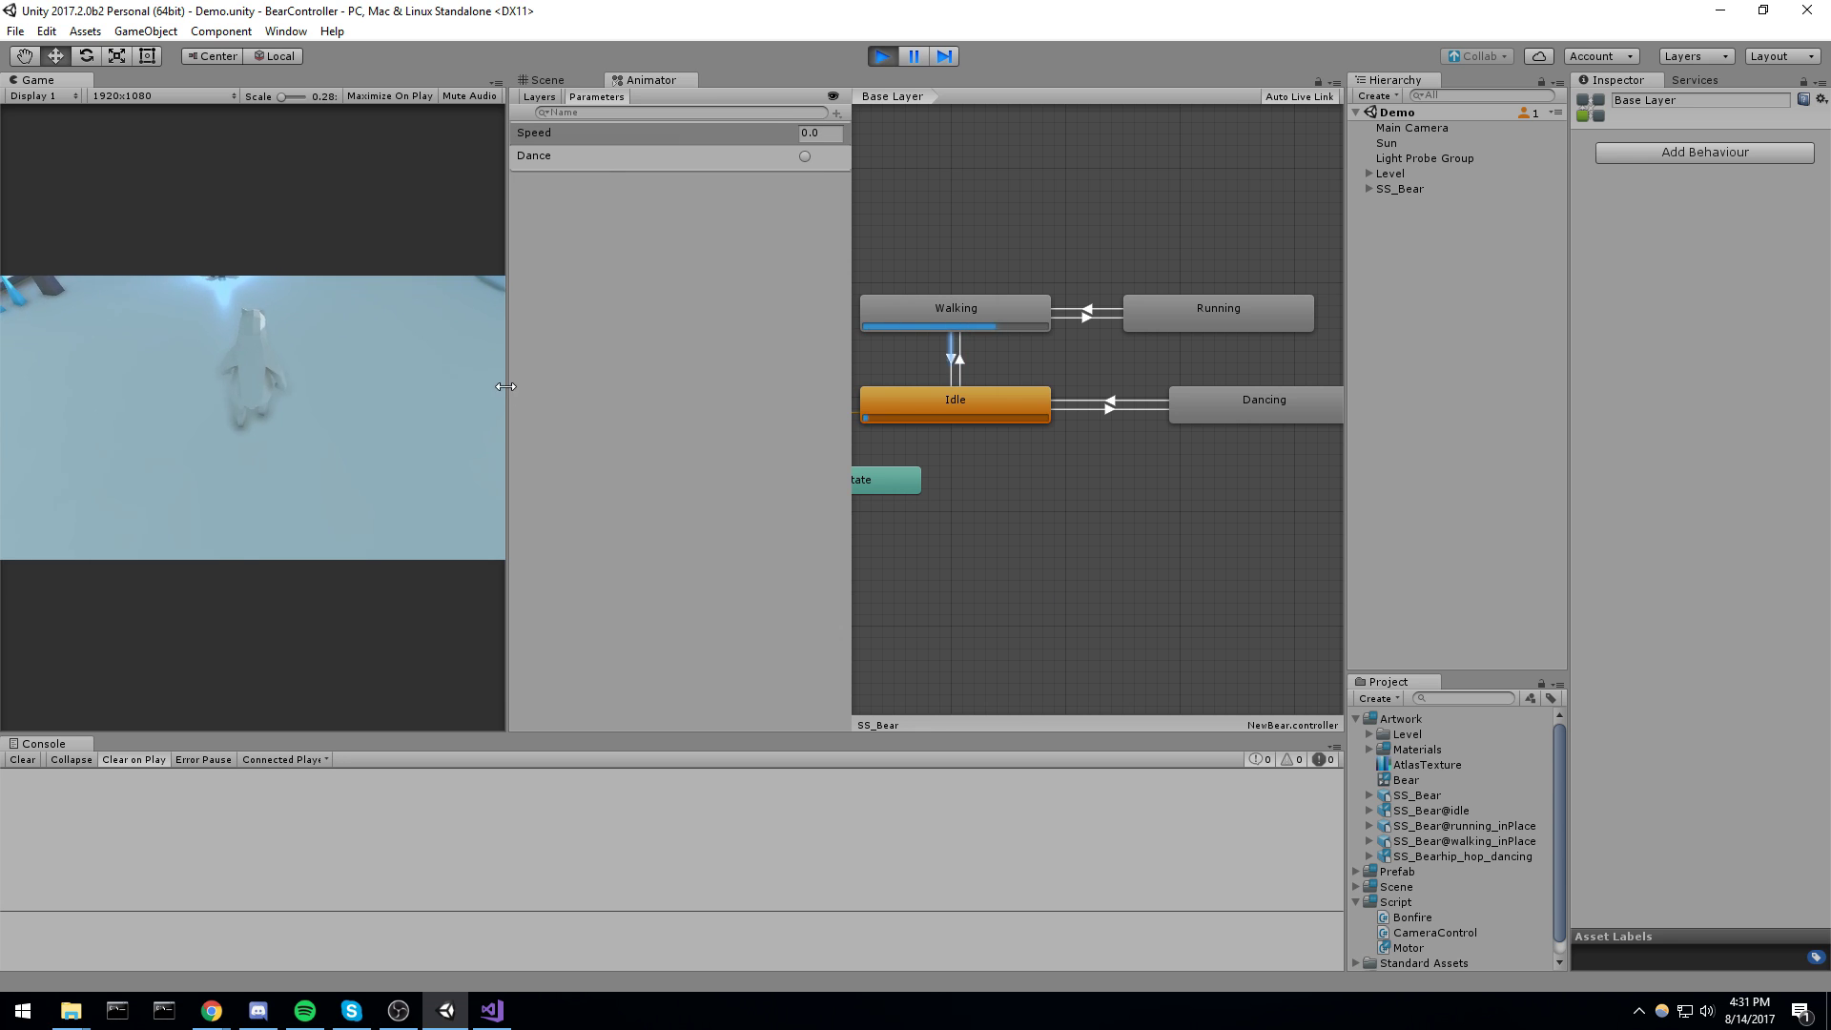
{"action": "left_click_drag", "start_coordinate": [506, 386], "coordinate": [721, 381]}
{"action": "left_click_drag", "start_coordinate": [964, 272], "coordinate": [839, 266]}
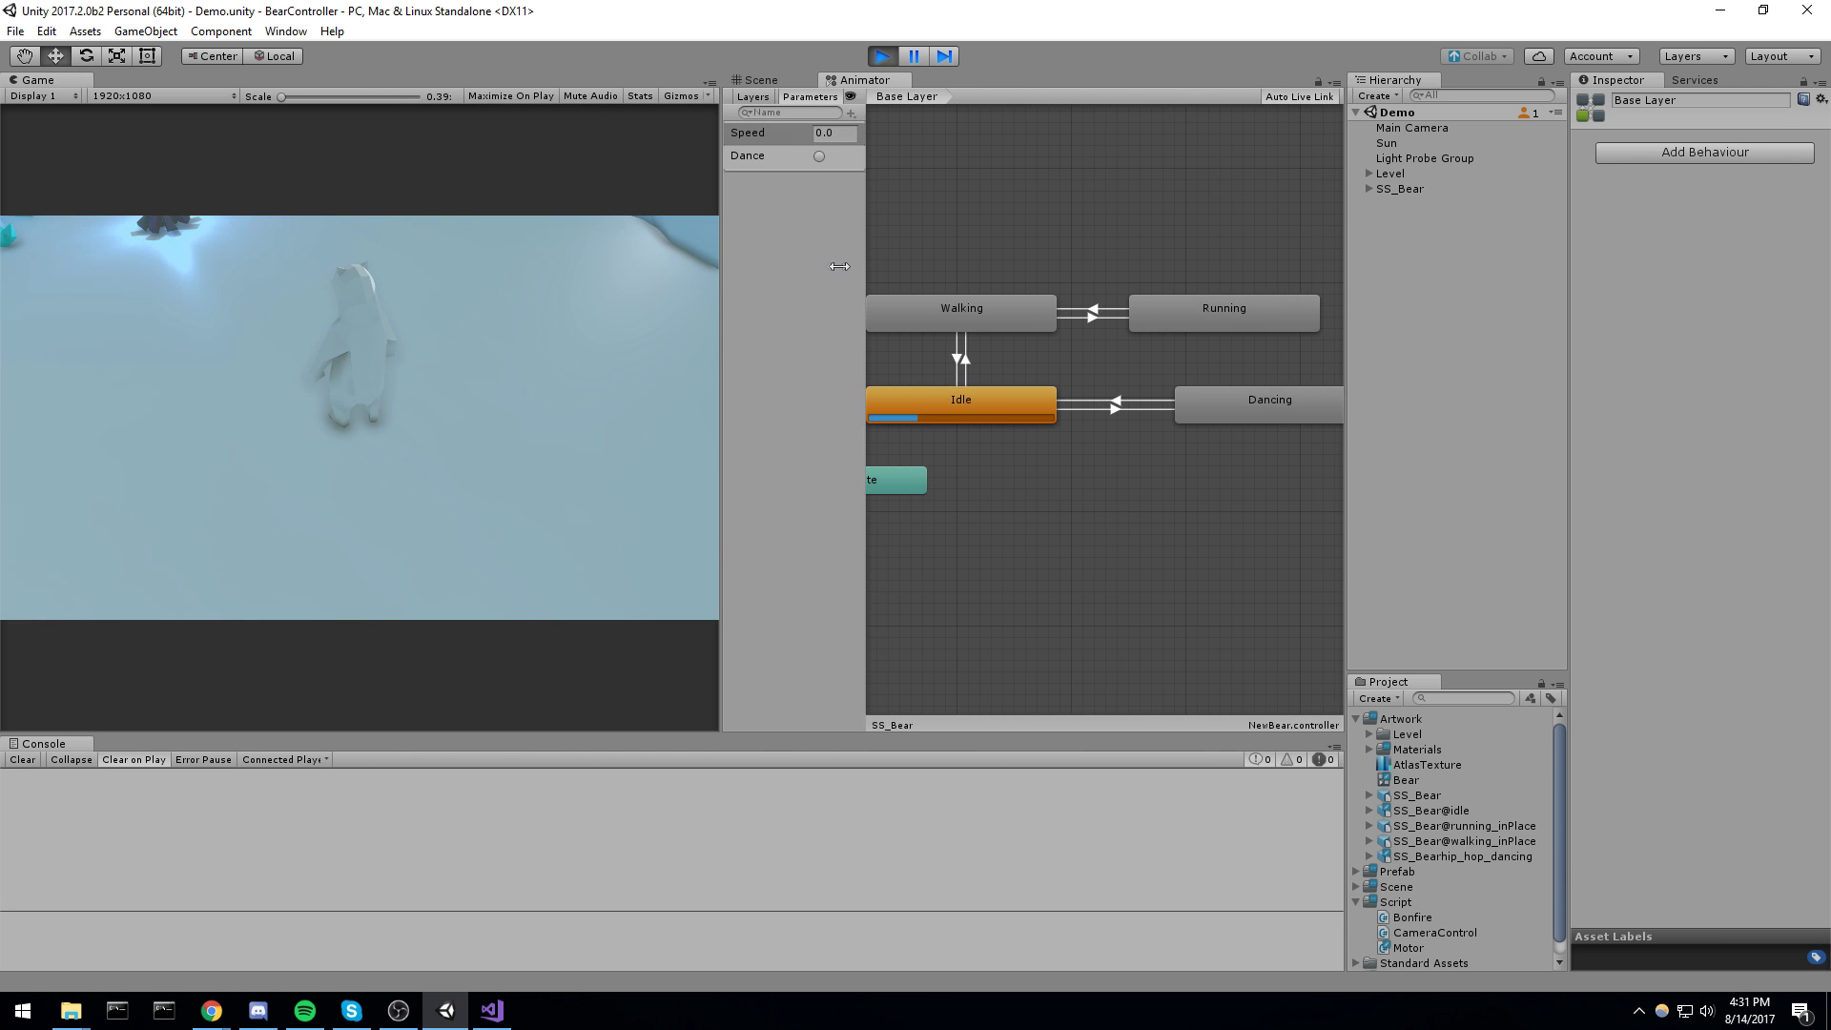
Play-test running and walking the bear while toggling the Dance trigger, and exit play mode
{"action": "key", "text": "w"}
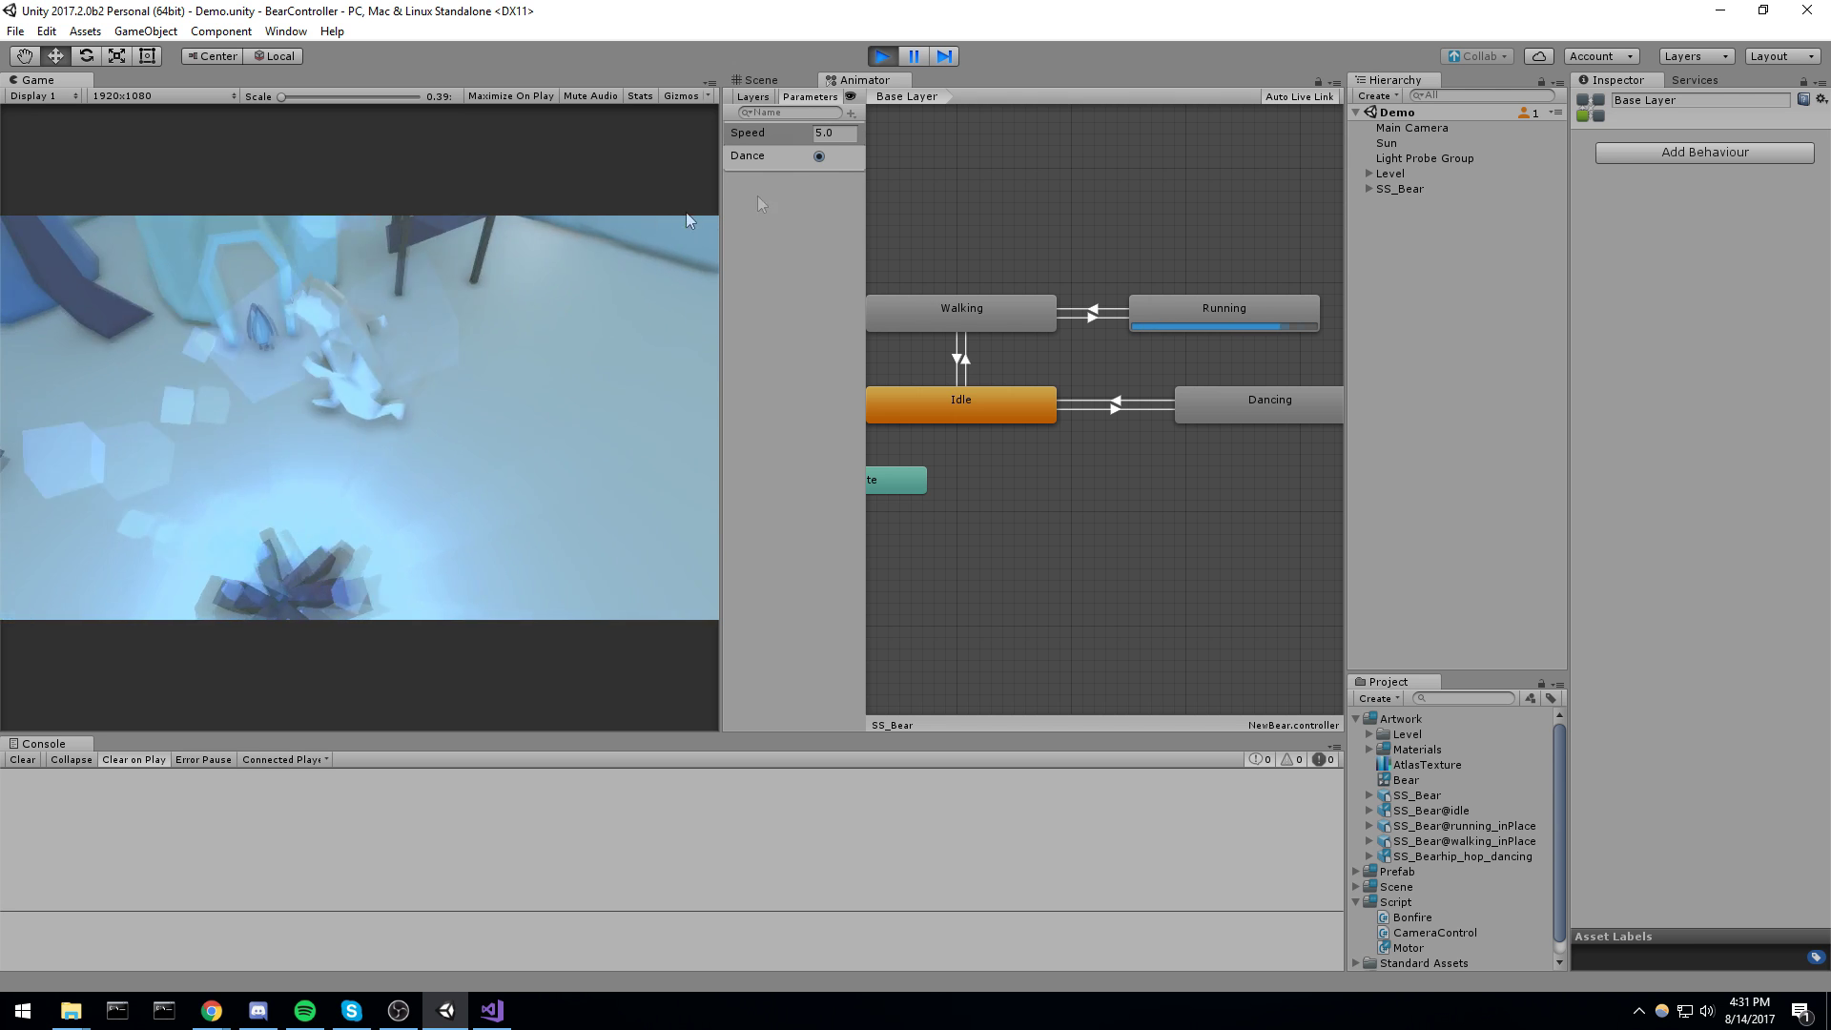
{"action": "left_click", "coordinate": [820, 156]}
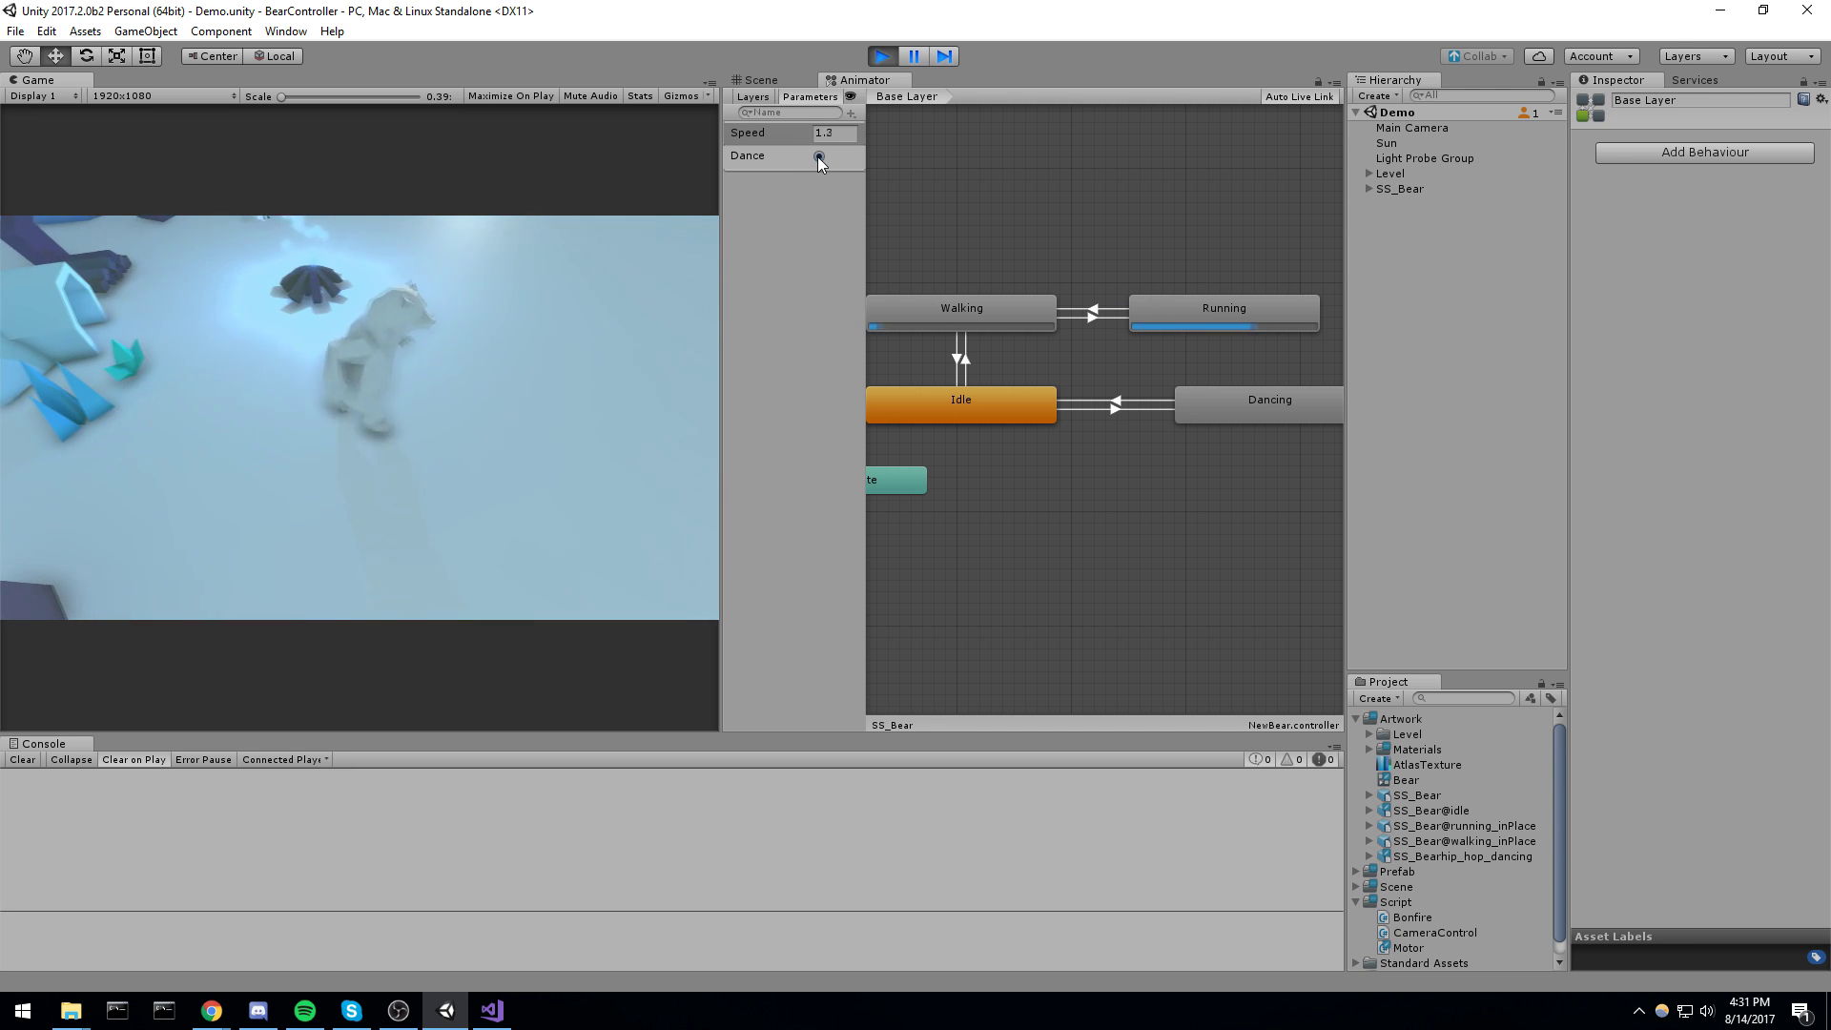
{"action": "key", "text": "w"}
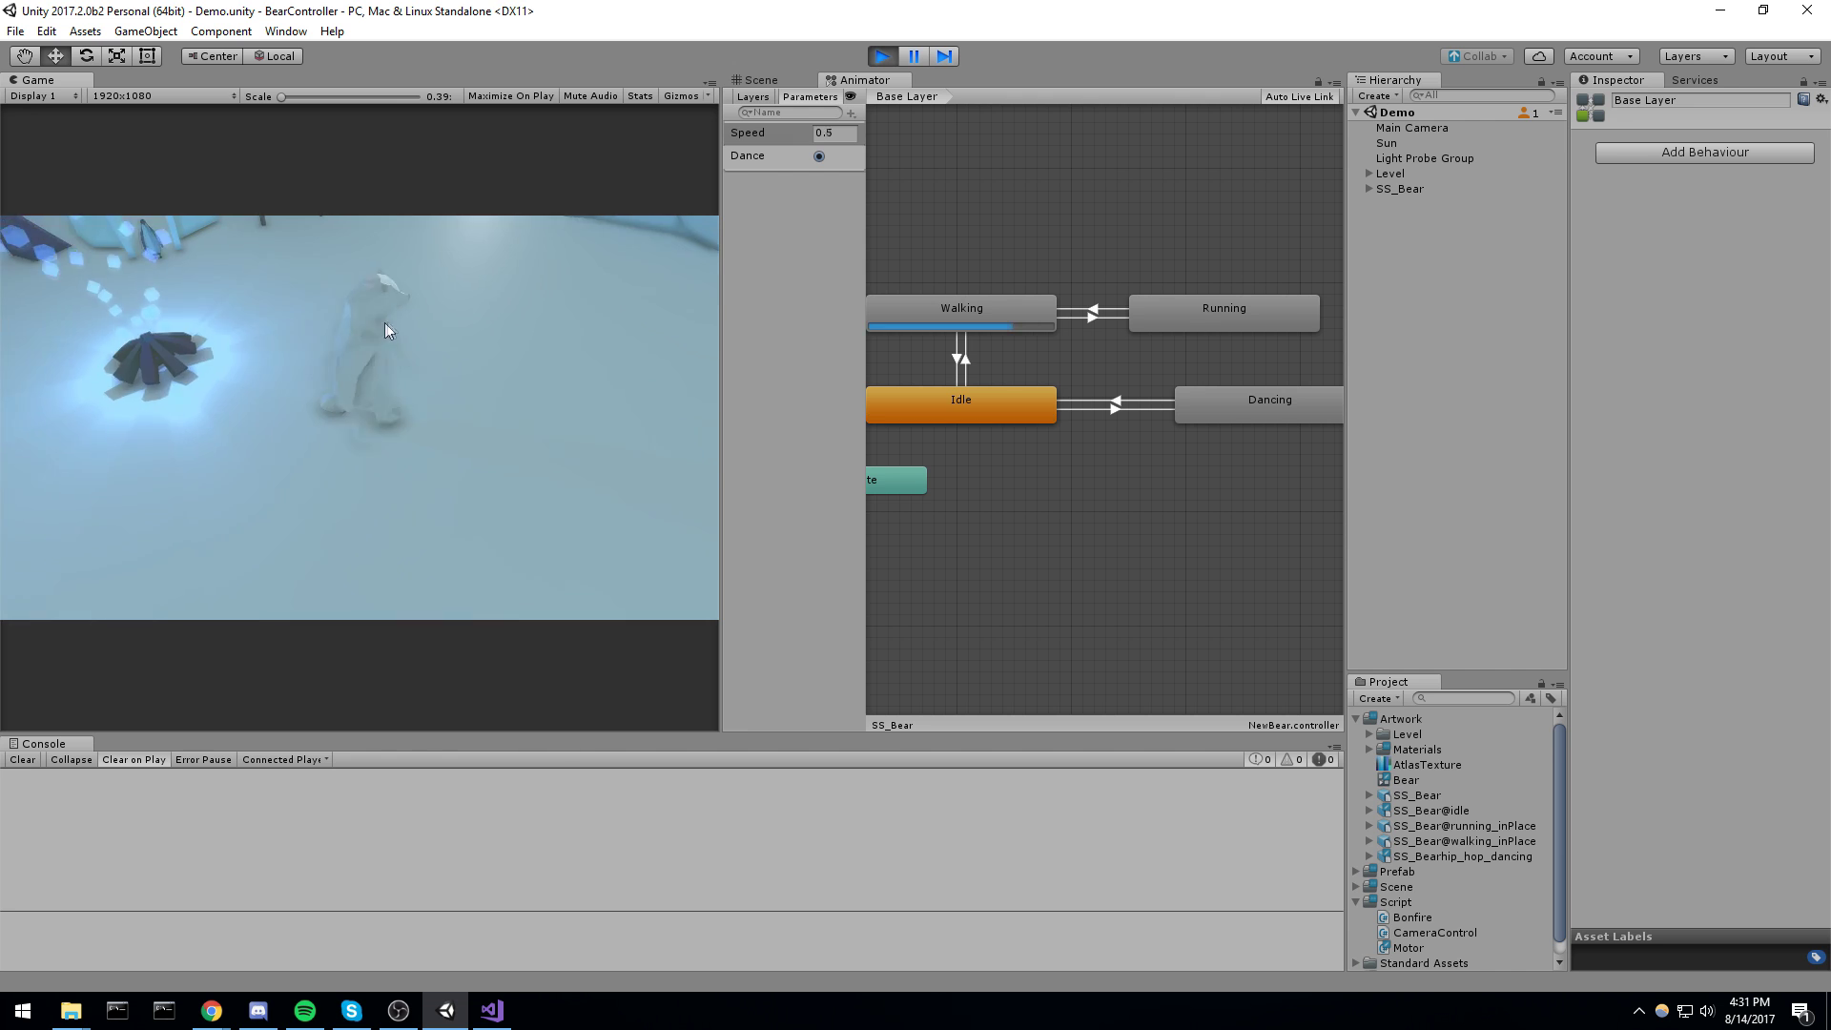
{"action": "key", "text": "a"}
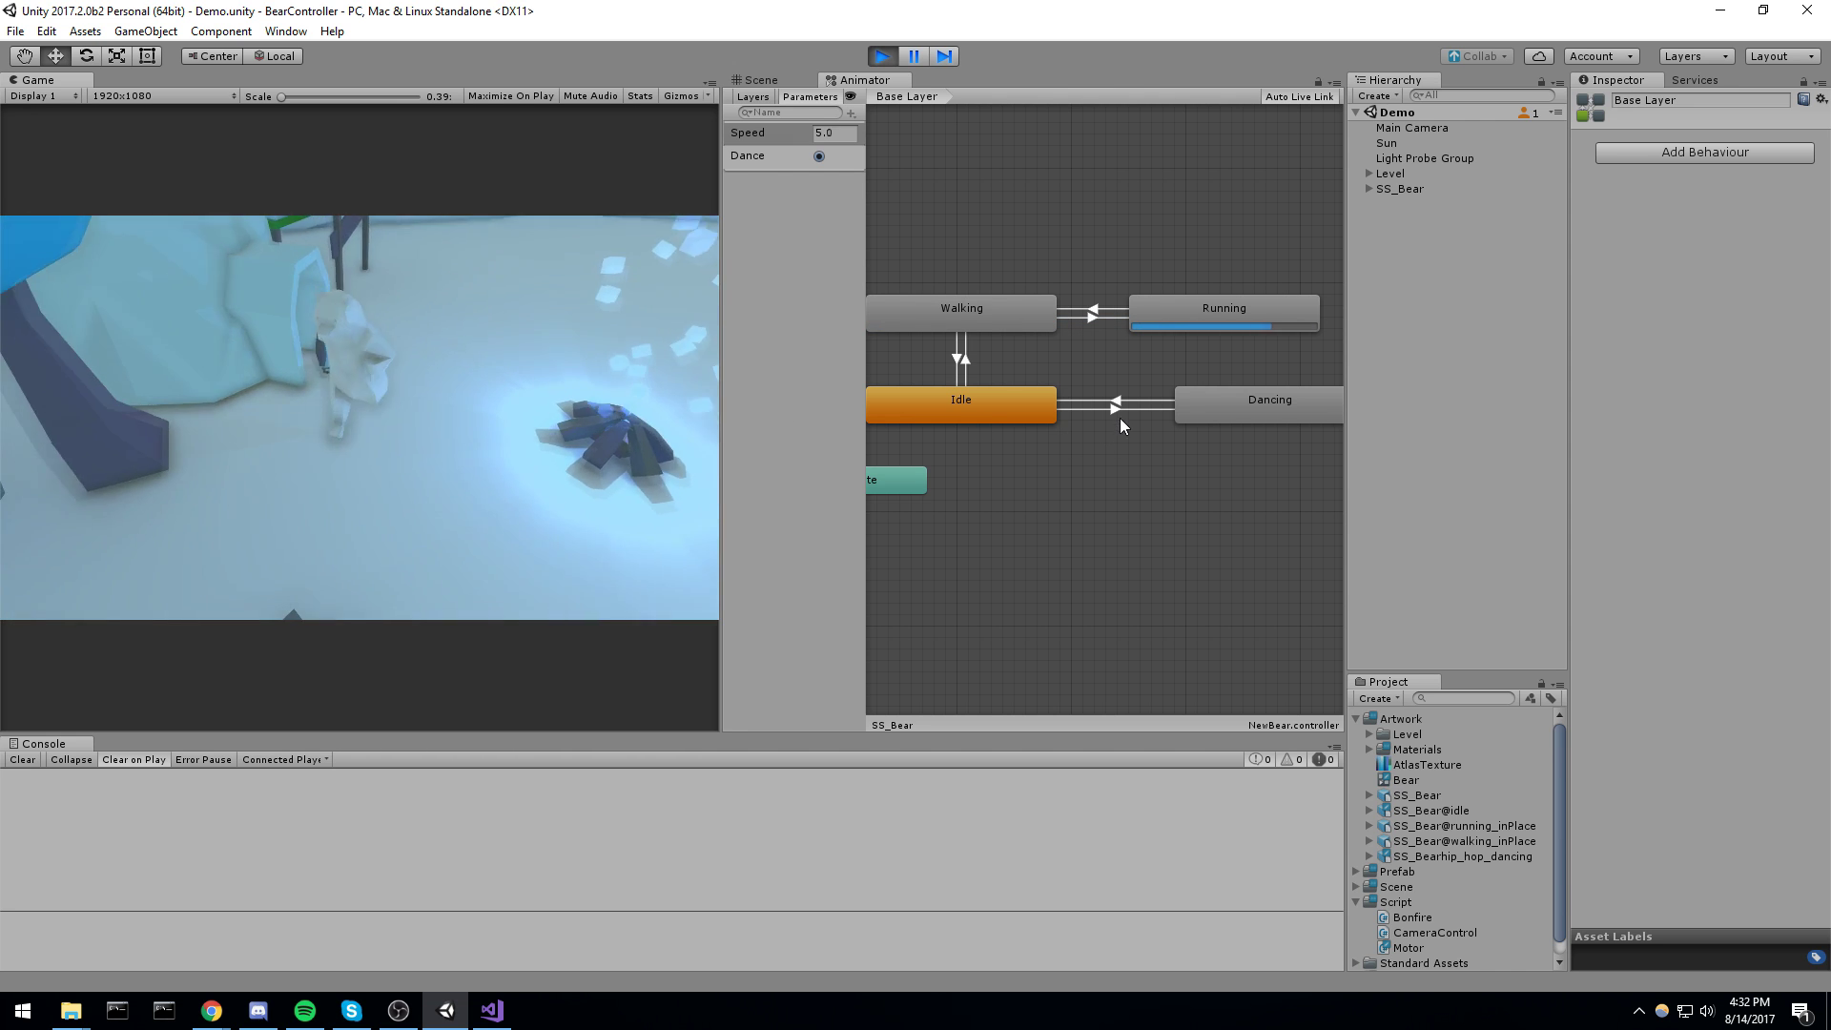
{"action": "left_click", "coordinate": [890, 55]}
Disable Has Exit Time on the Idle to Dancing transition
{"action": "left_click", "coordinate": [1129, 407]}
{"action": "left_click", "coordinate": [1129, 409]}
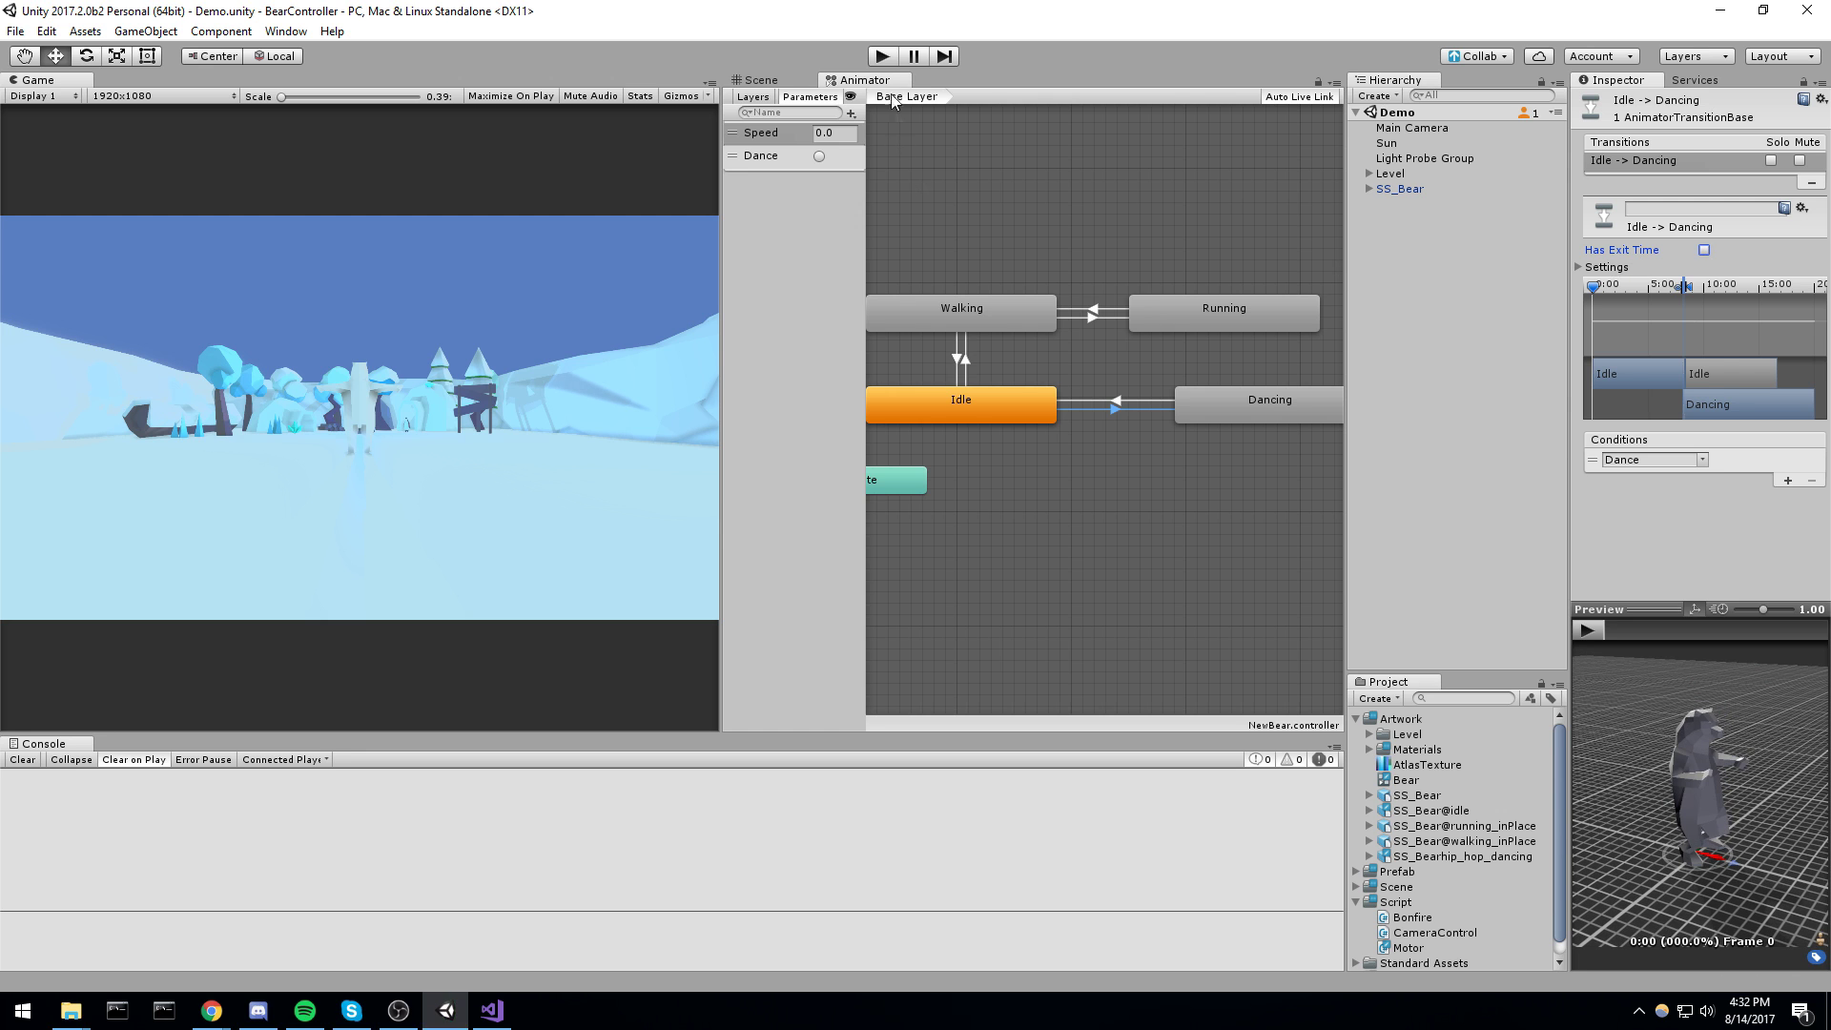
{"action": "left_click", "coordinate": [1159, 394]}
Play-test the bear's idle and dancing states near the bonfire using the Dance trigger
{"action": "left_click", "coordinate": [882, 56]}
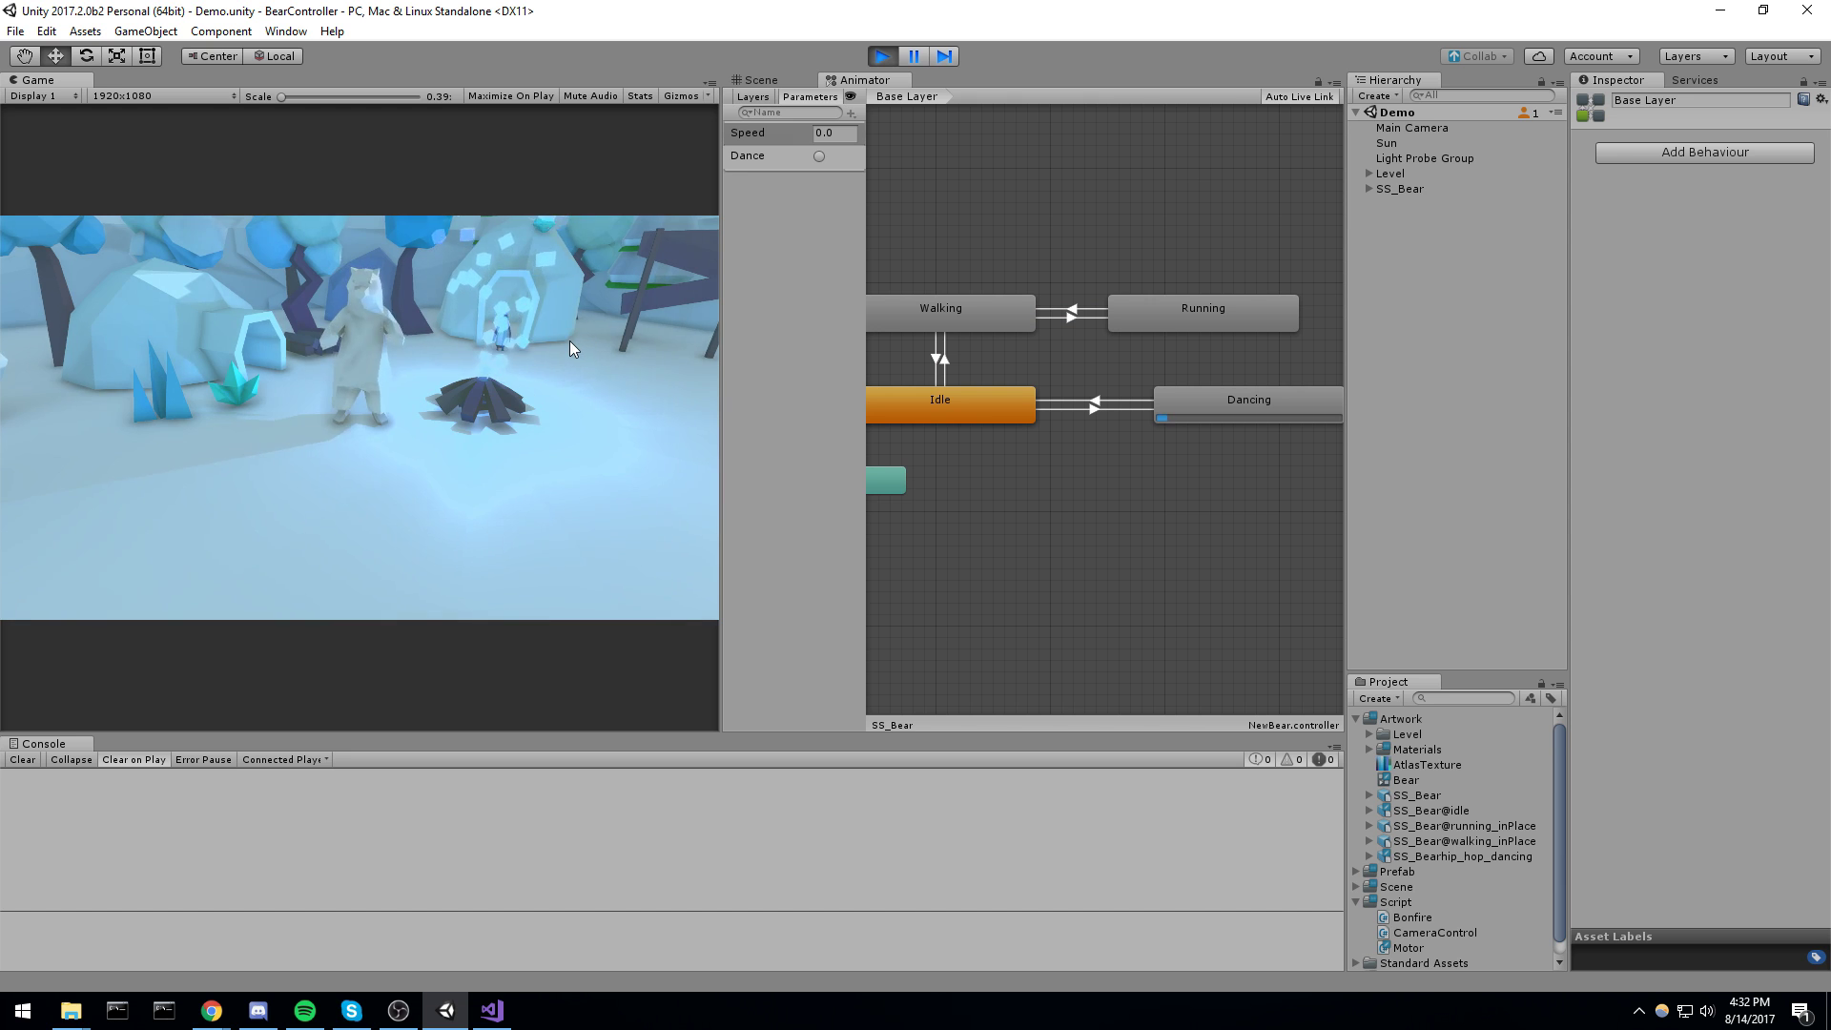
{"action": "left_click", "coordinate": [818, 156]}
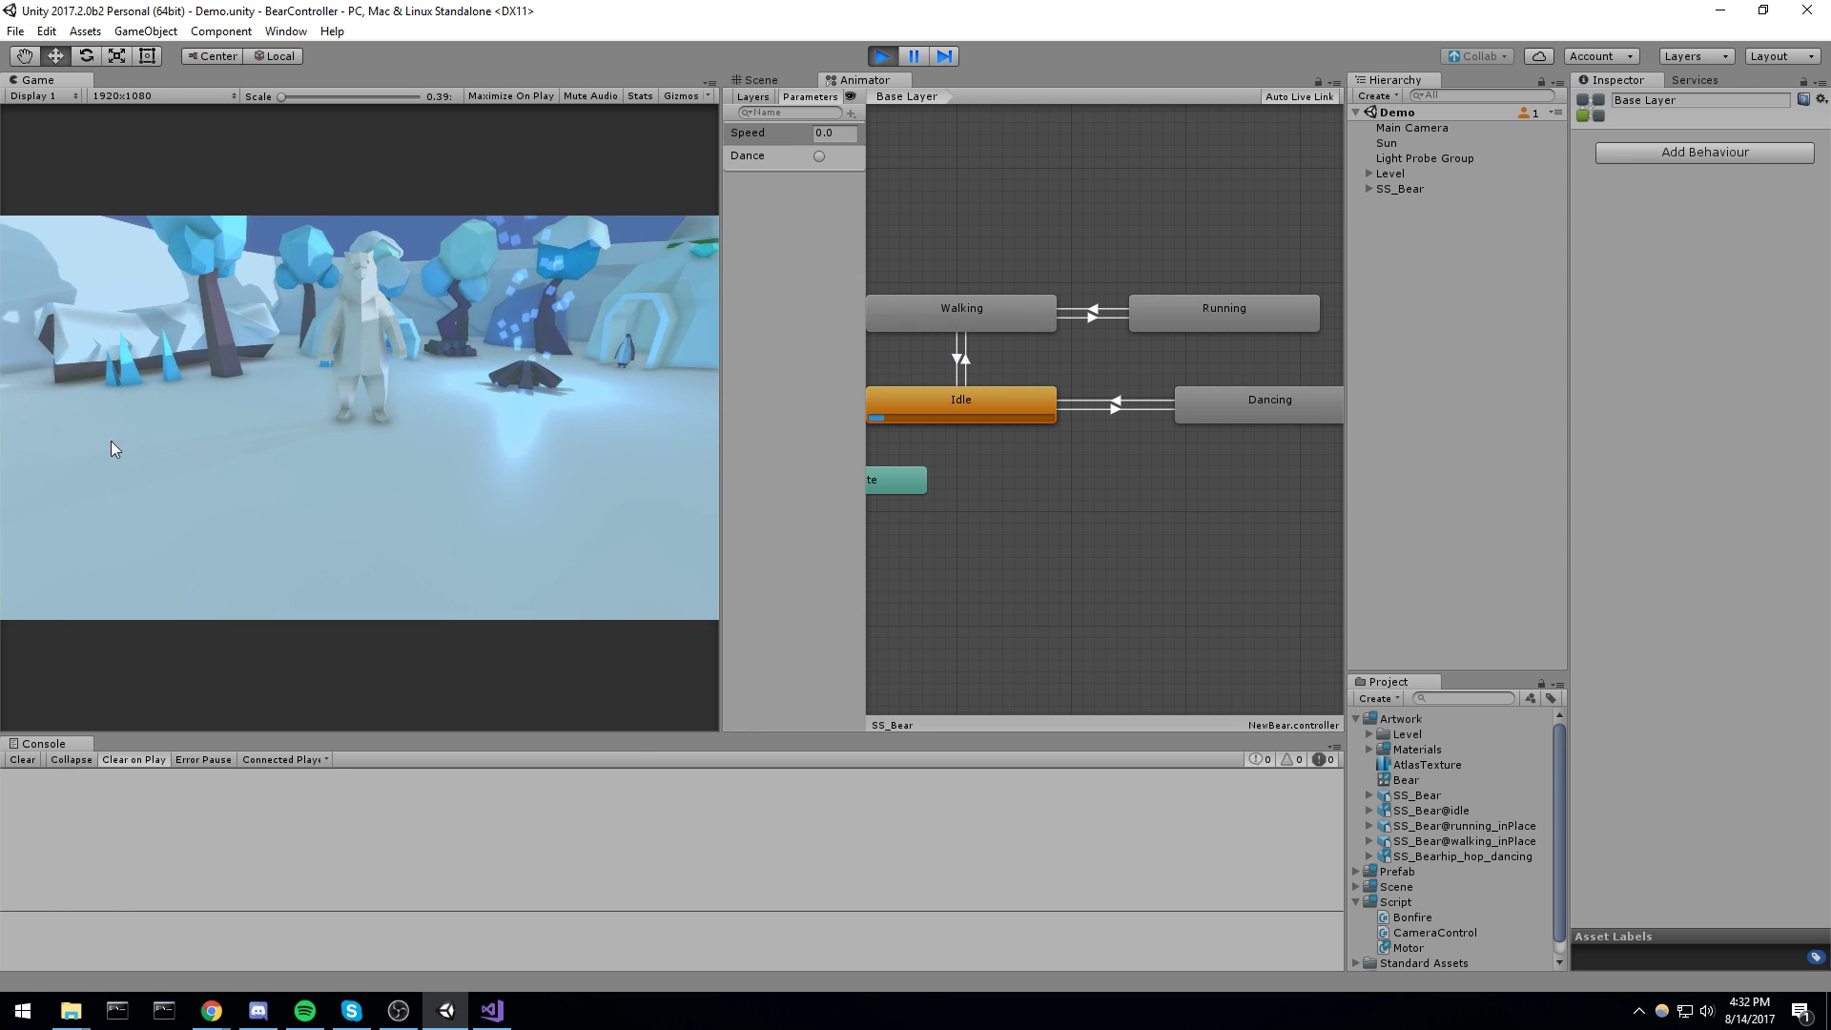
{"action": "key", "text": "space"}
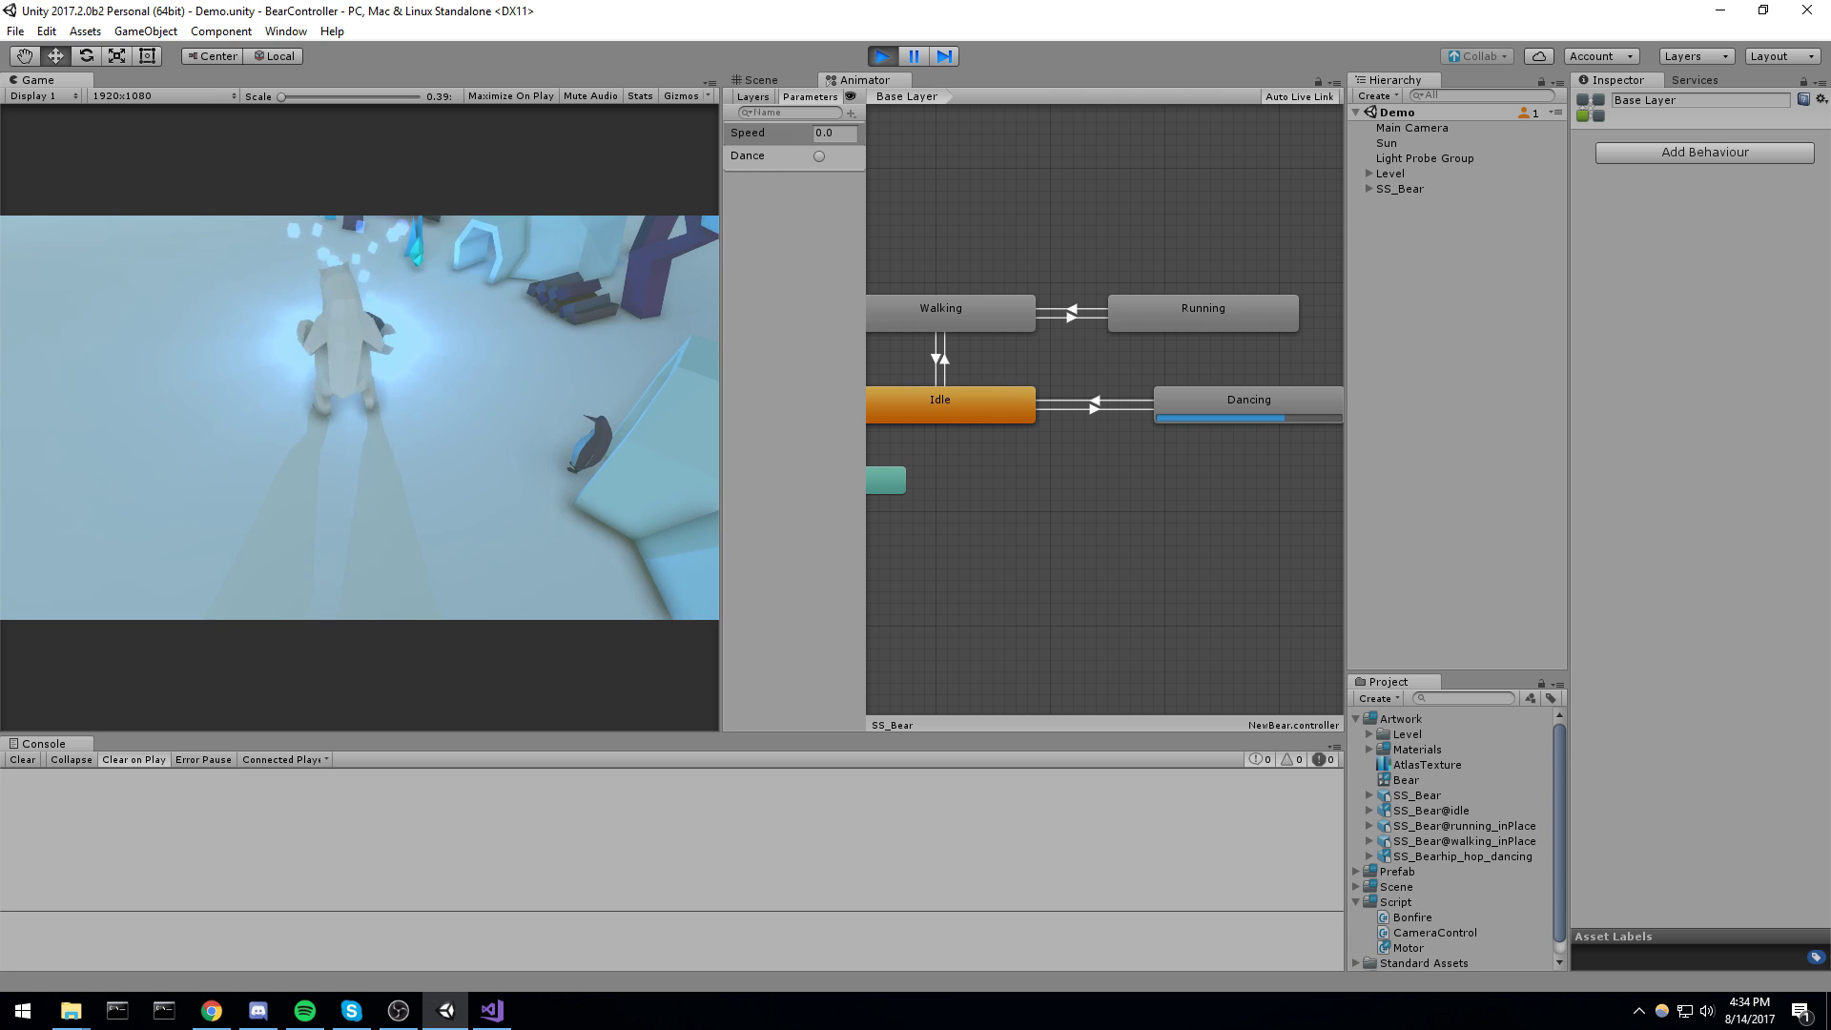
Look over the n3k.ca download page in Chrome and return to the running scene in Unity
{"action": "left_click_drag", "start_coordinate": [978, 95], "coordinate": [601, 61]}
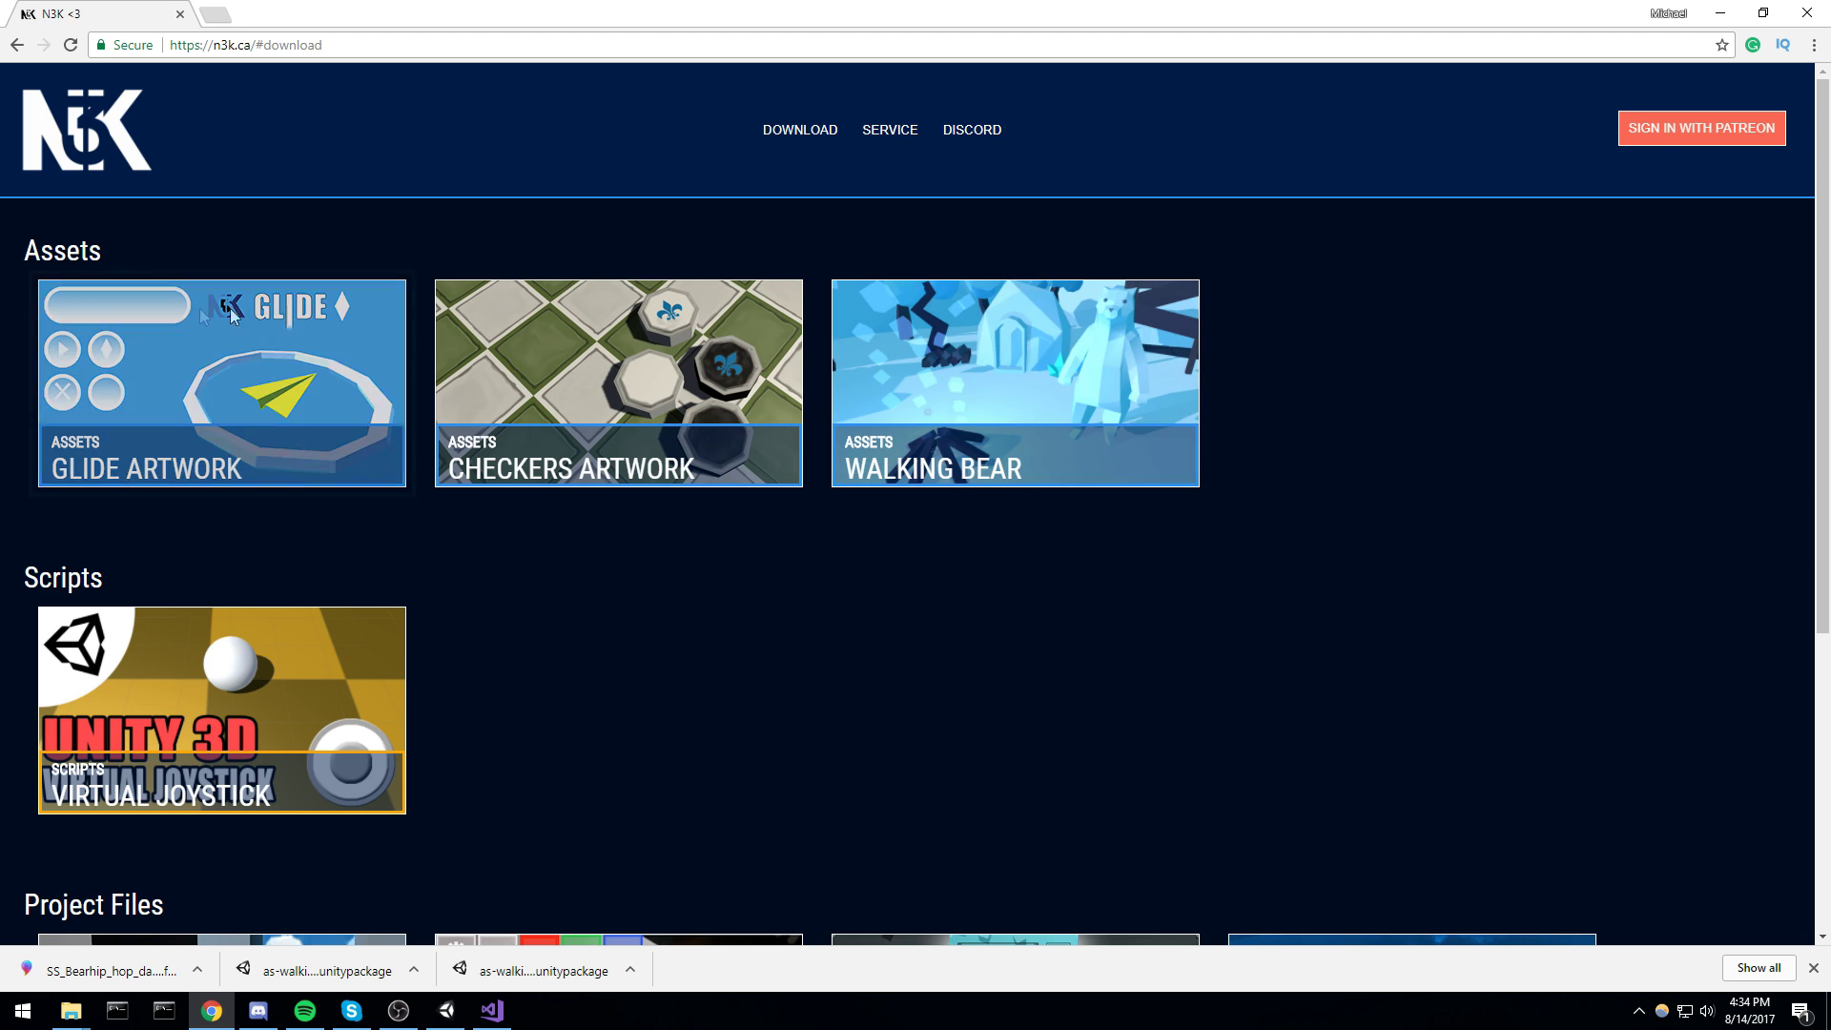
{"action": "left_click_drag", "start_coordinate": [1506, 11], "coordinate": [1830, 105]}
{"action": "left_click", "coordinate": [601, 247]}
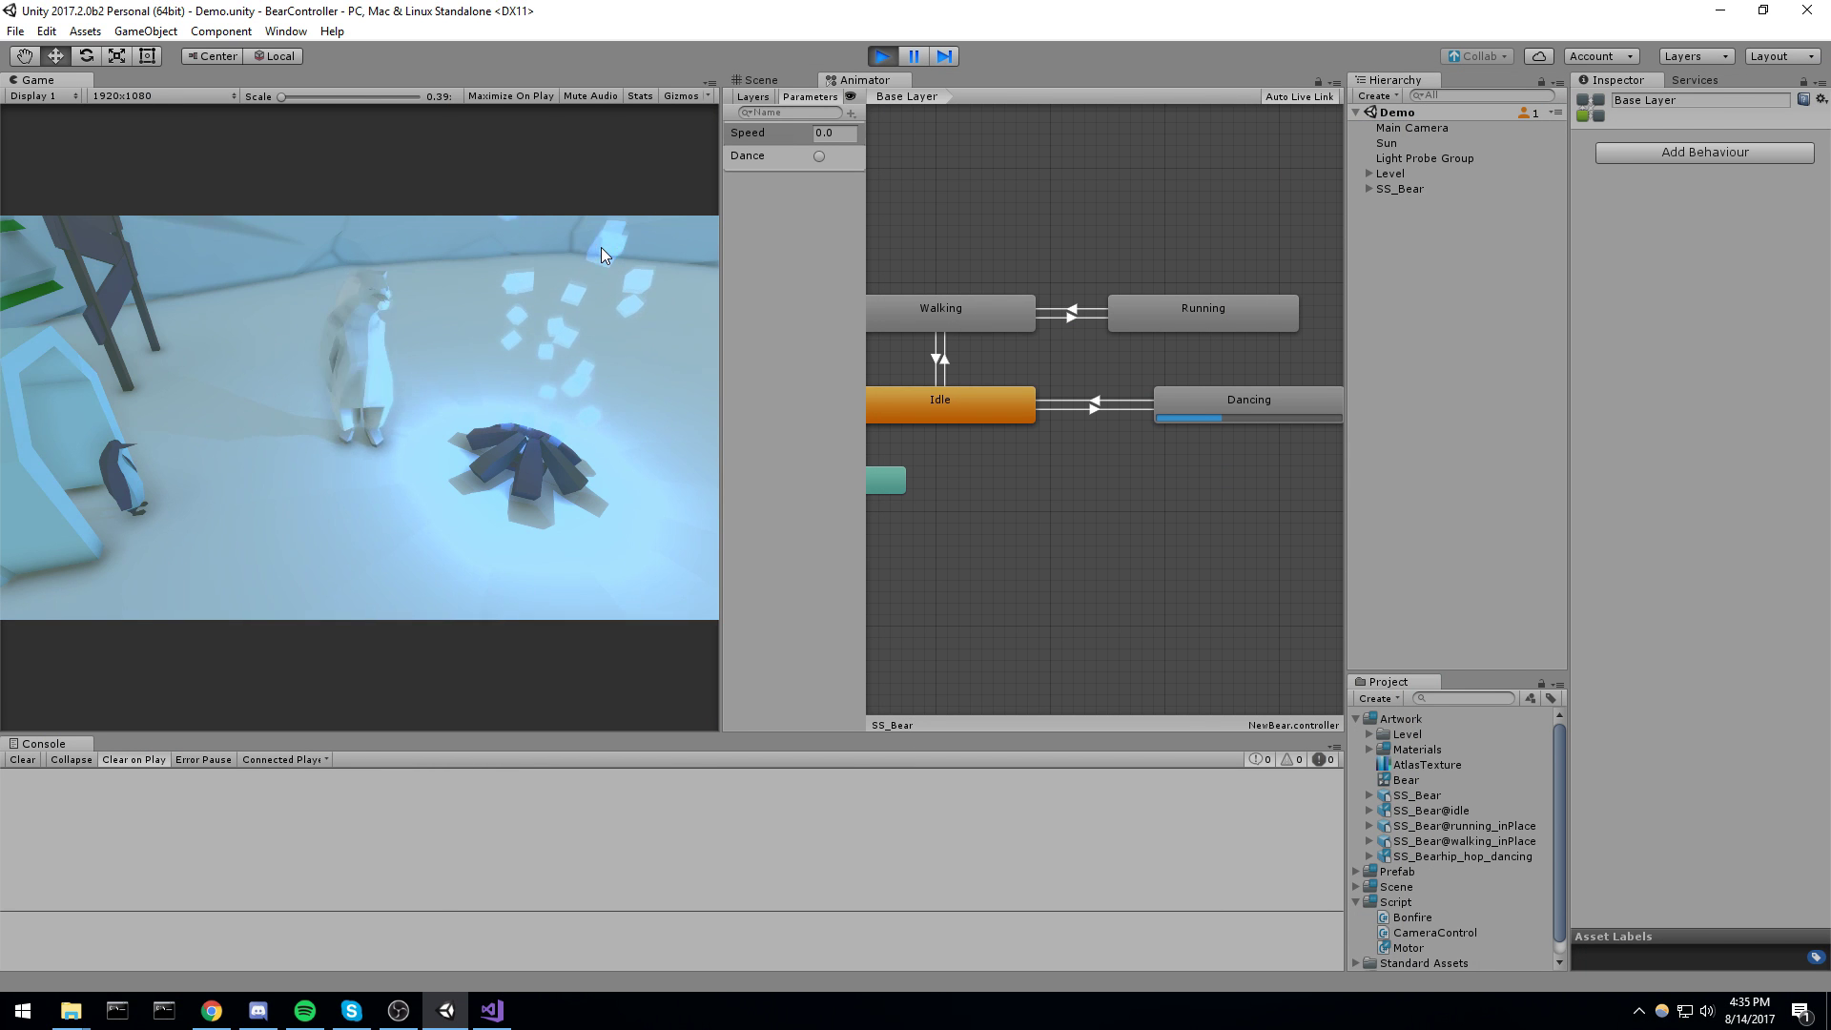